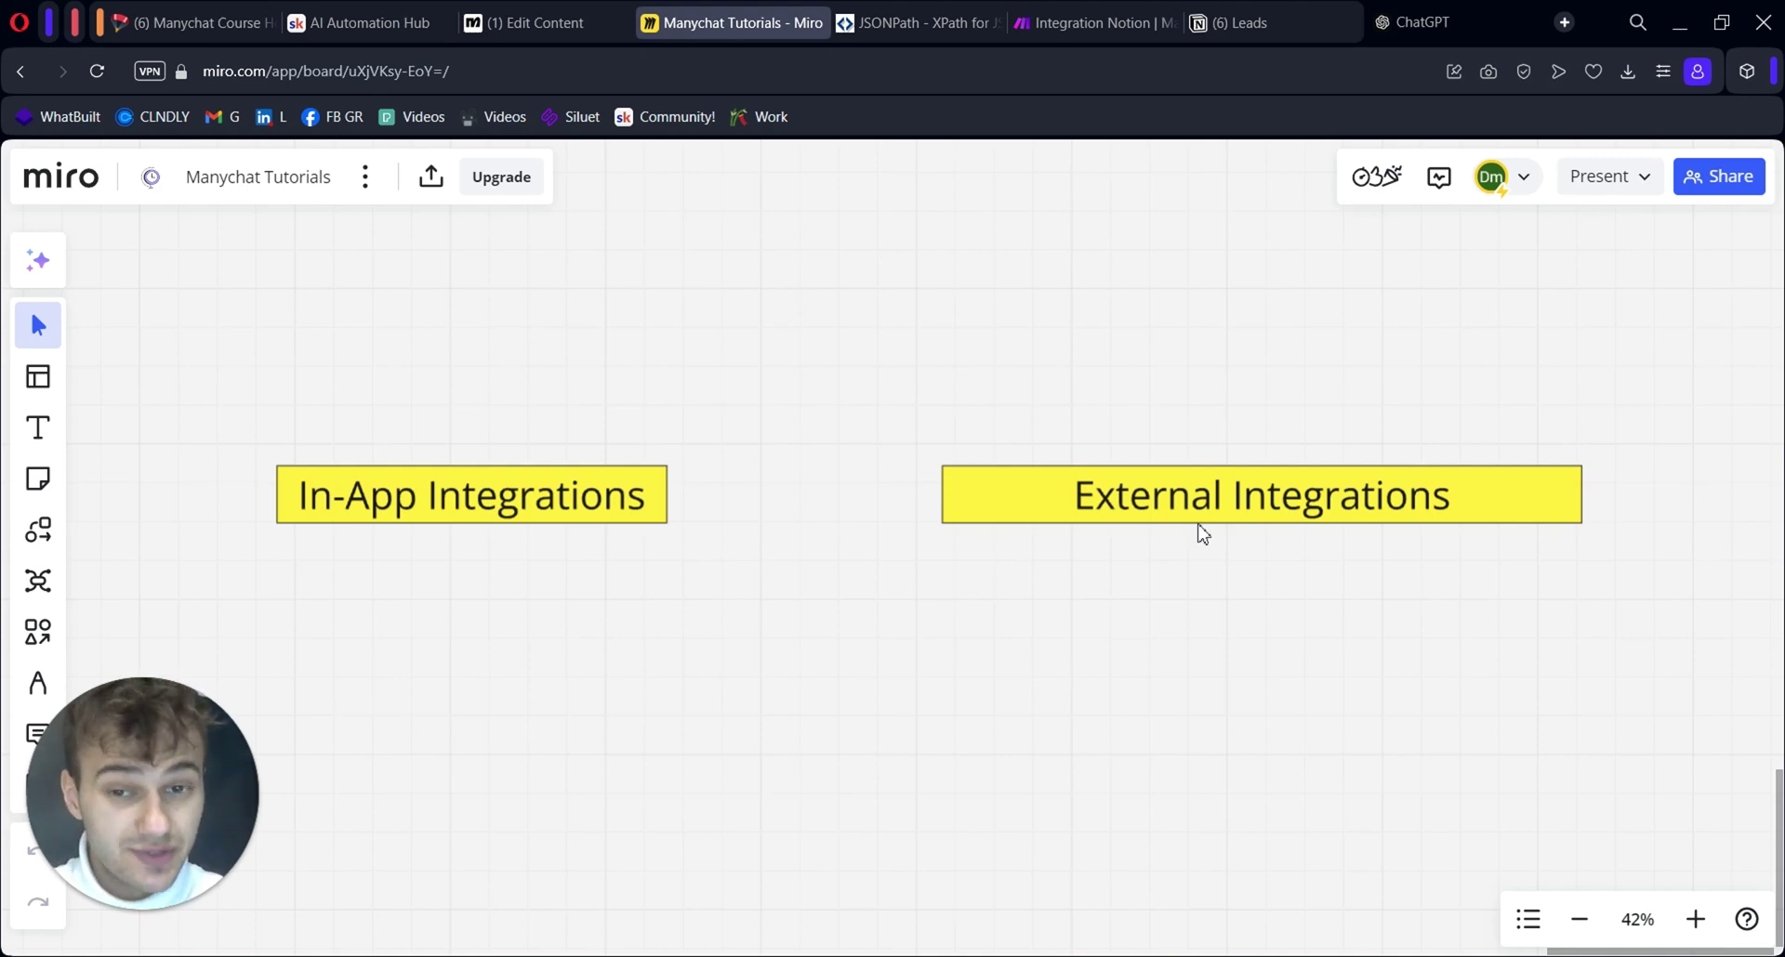
# Switch from the Miro board to the Manychat 'Internal and External Integrations' flow tab
pyautogui.hotkey('ctrl', 'shift', 'Tab')
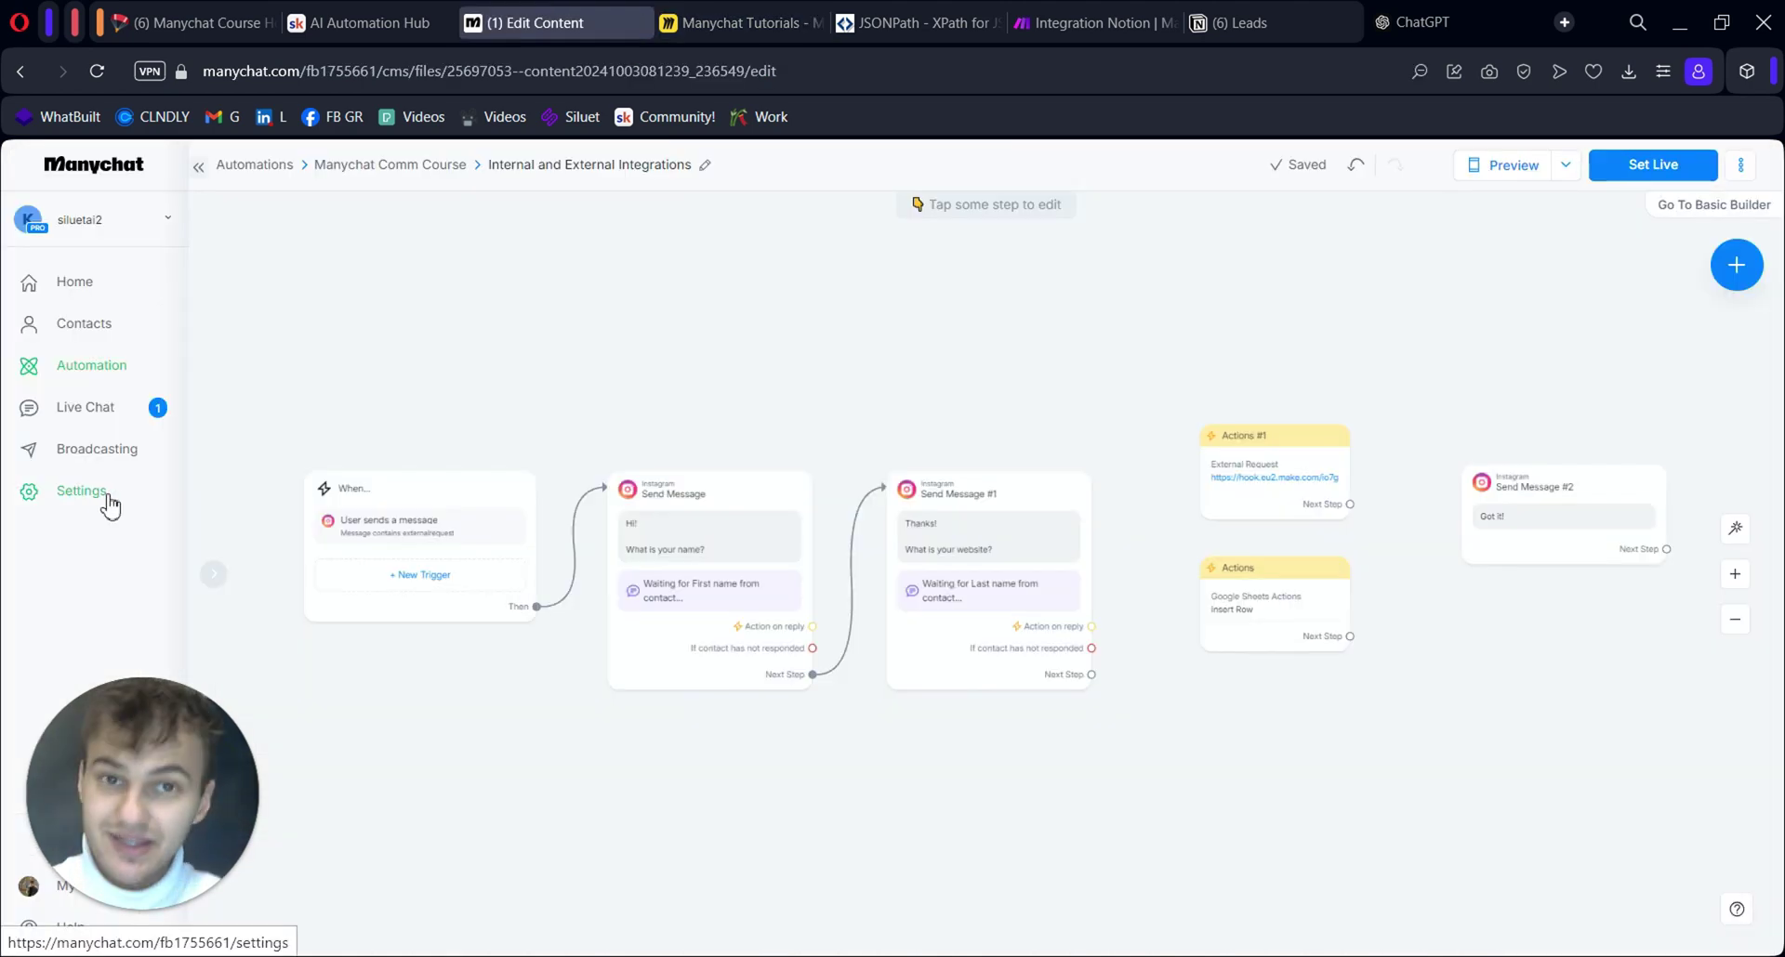
pyautogui.click(110, 505)
pyautogui.scroll(-1, 309, 572)
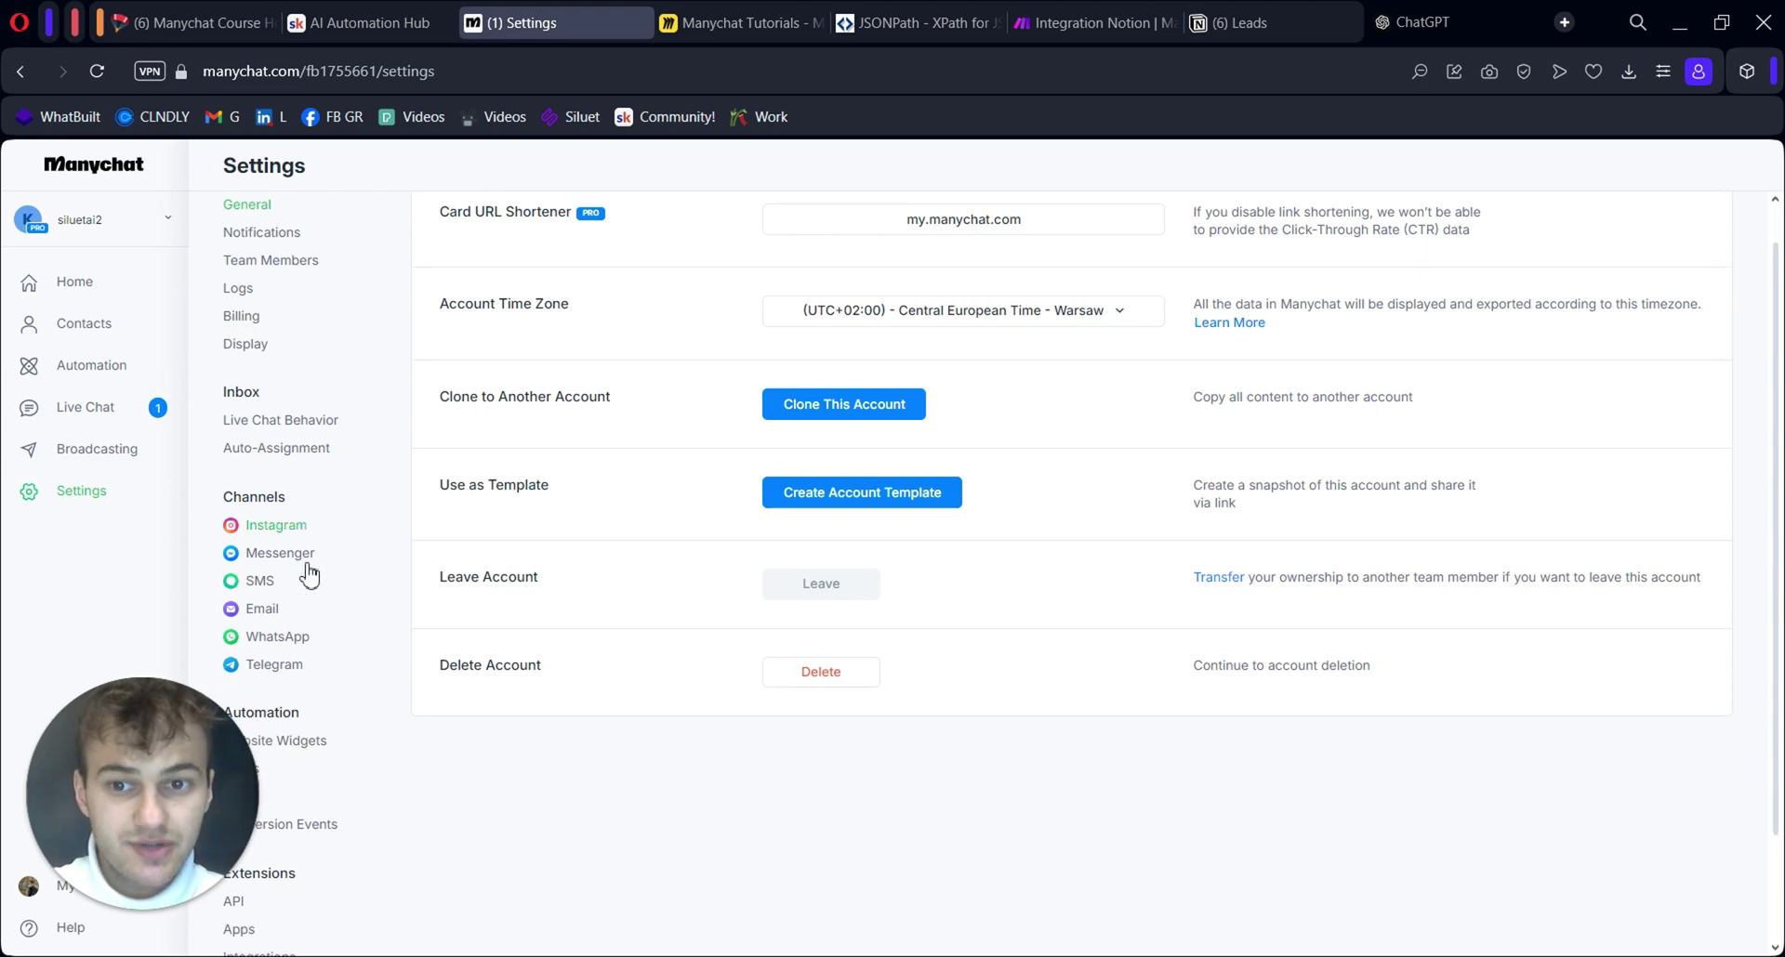
pyautogui.scroll(-1, 309, 571)
pyautogui.moveTo(215, 710); pyautogui.dragTo(1545, 770)
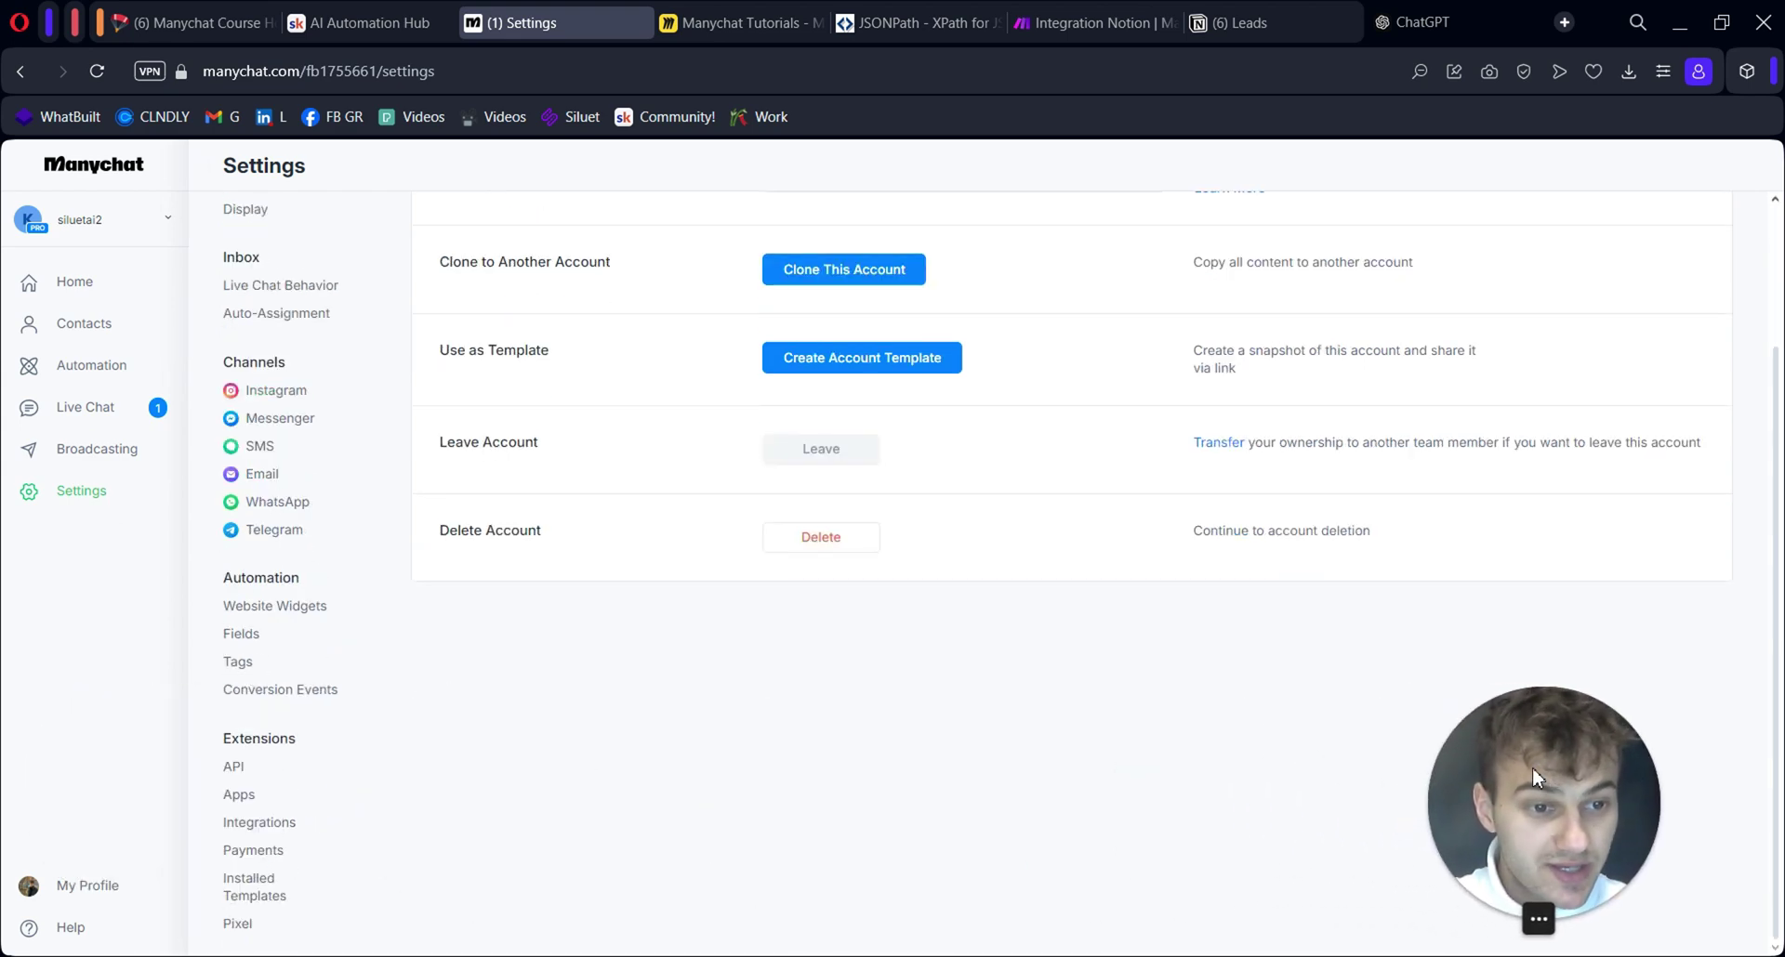
pyautogui.click(275, 825)
pyautogui.scroll(2, 677, 616)
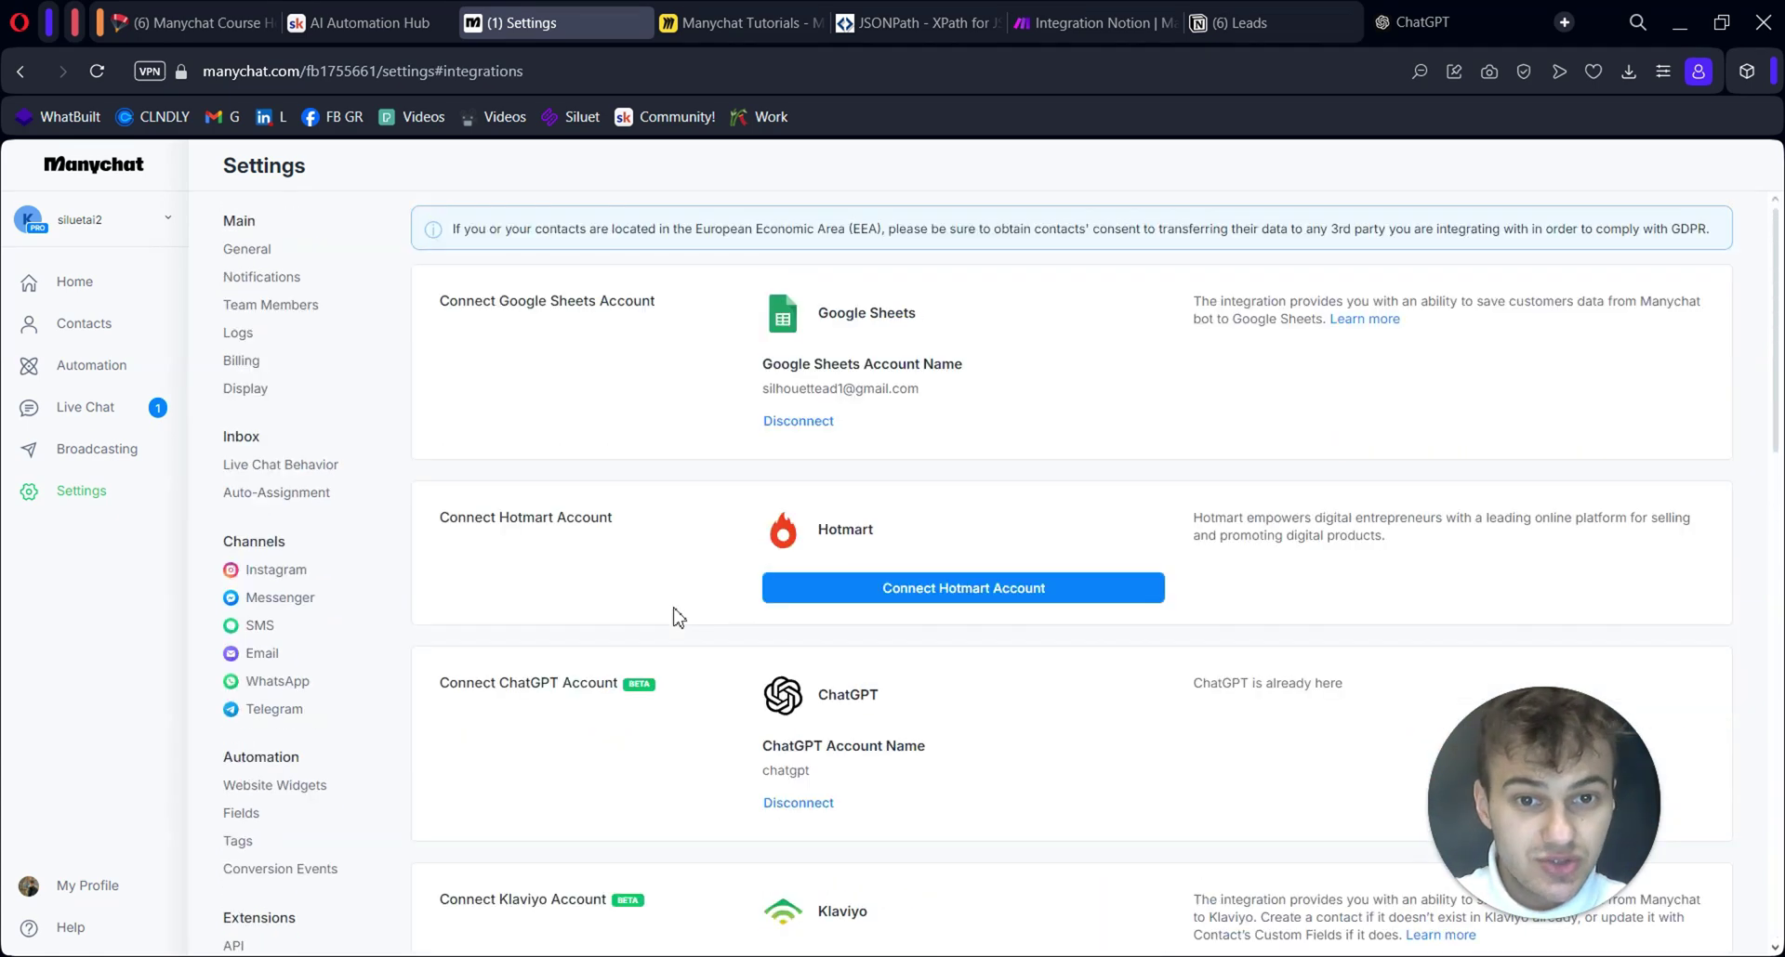
pyautogui.scroll(-4, 331, 716)
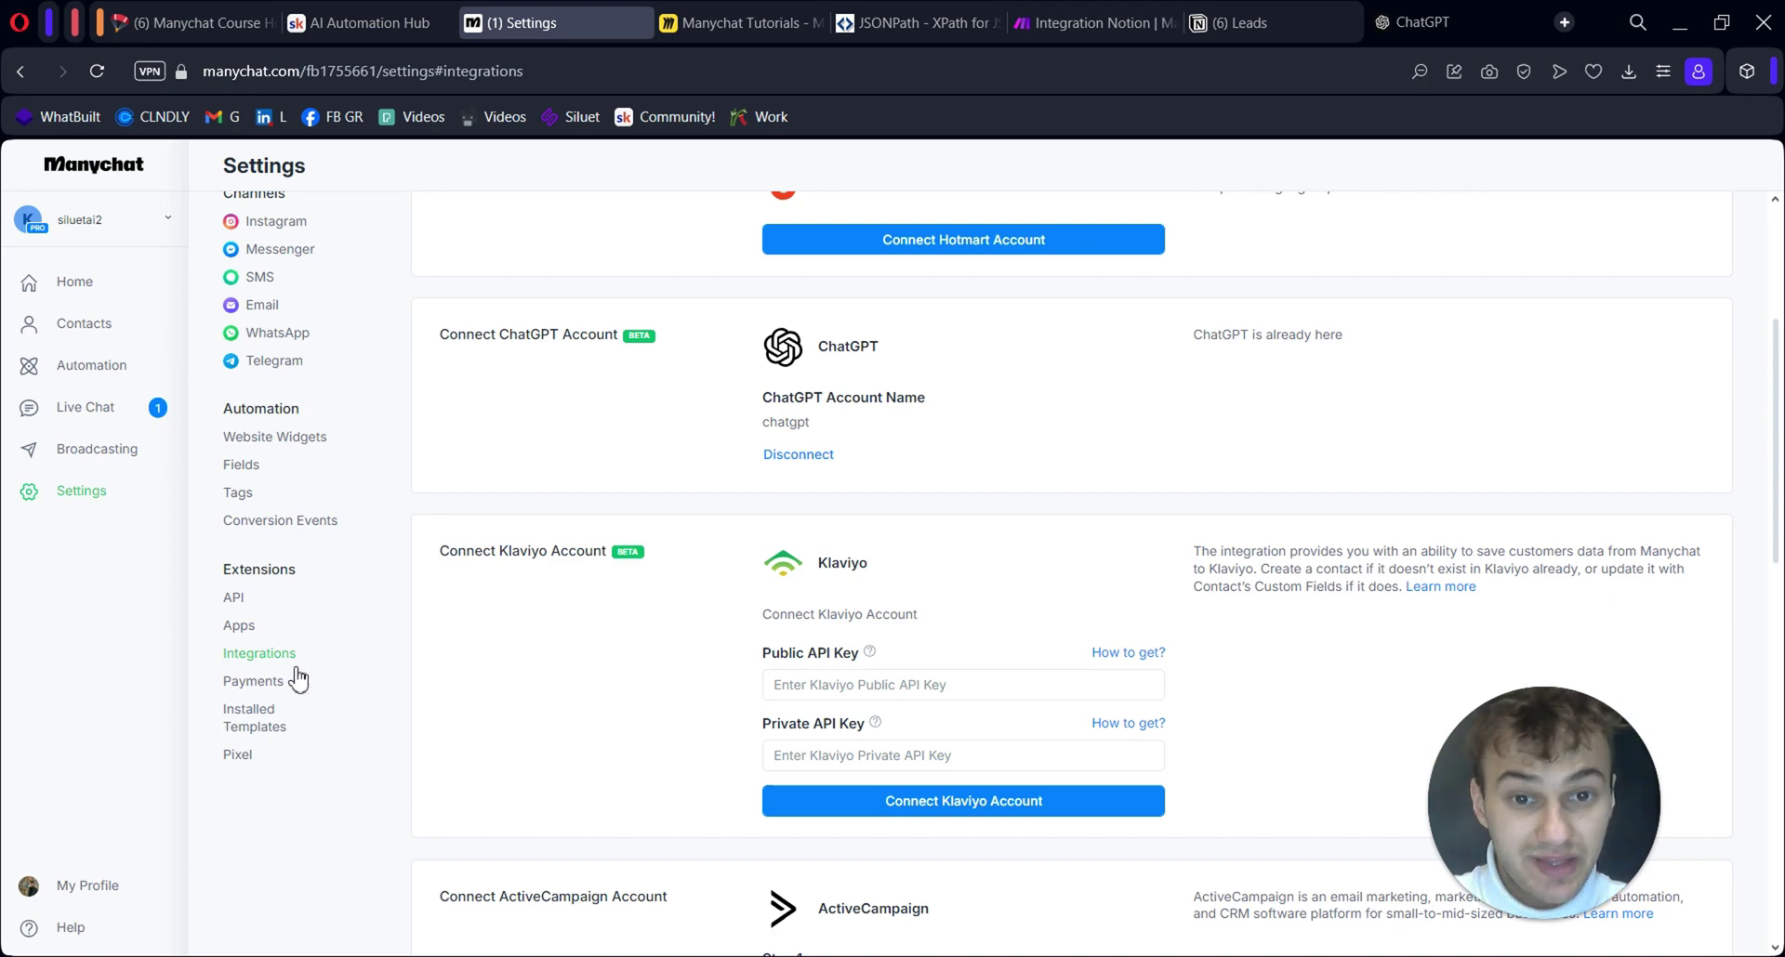
pyautogui.scroll(3, 398, 621)
pyautogui.scroll(-8, 1338, 446)
pyautogui.scroll(-7, 1343, 449)
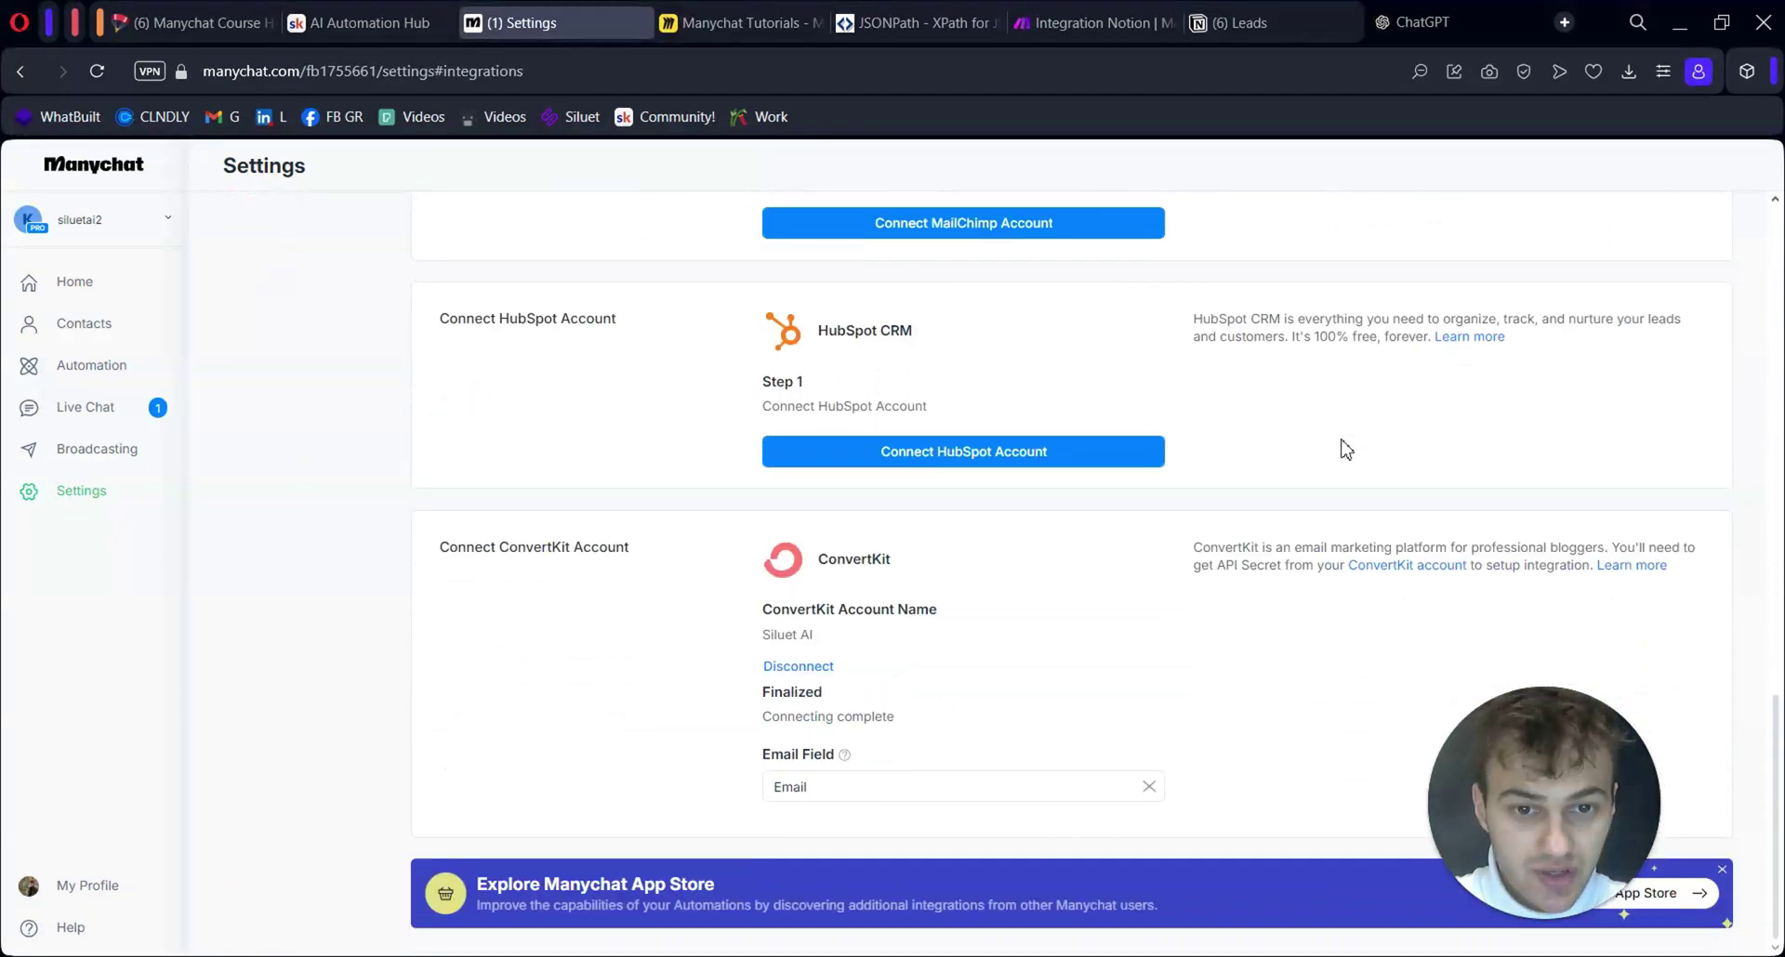
pyautogui.scroll(10, 1355, 505)
pyautogui.scroll(2, 1321, 493)
pyautogui.scroll(-5, 1291, 564)
pyautogui.scroll(5, 1237, 630)
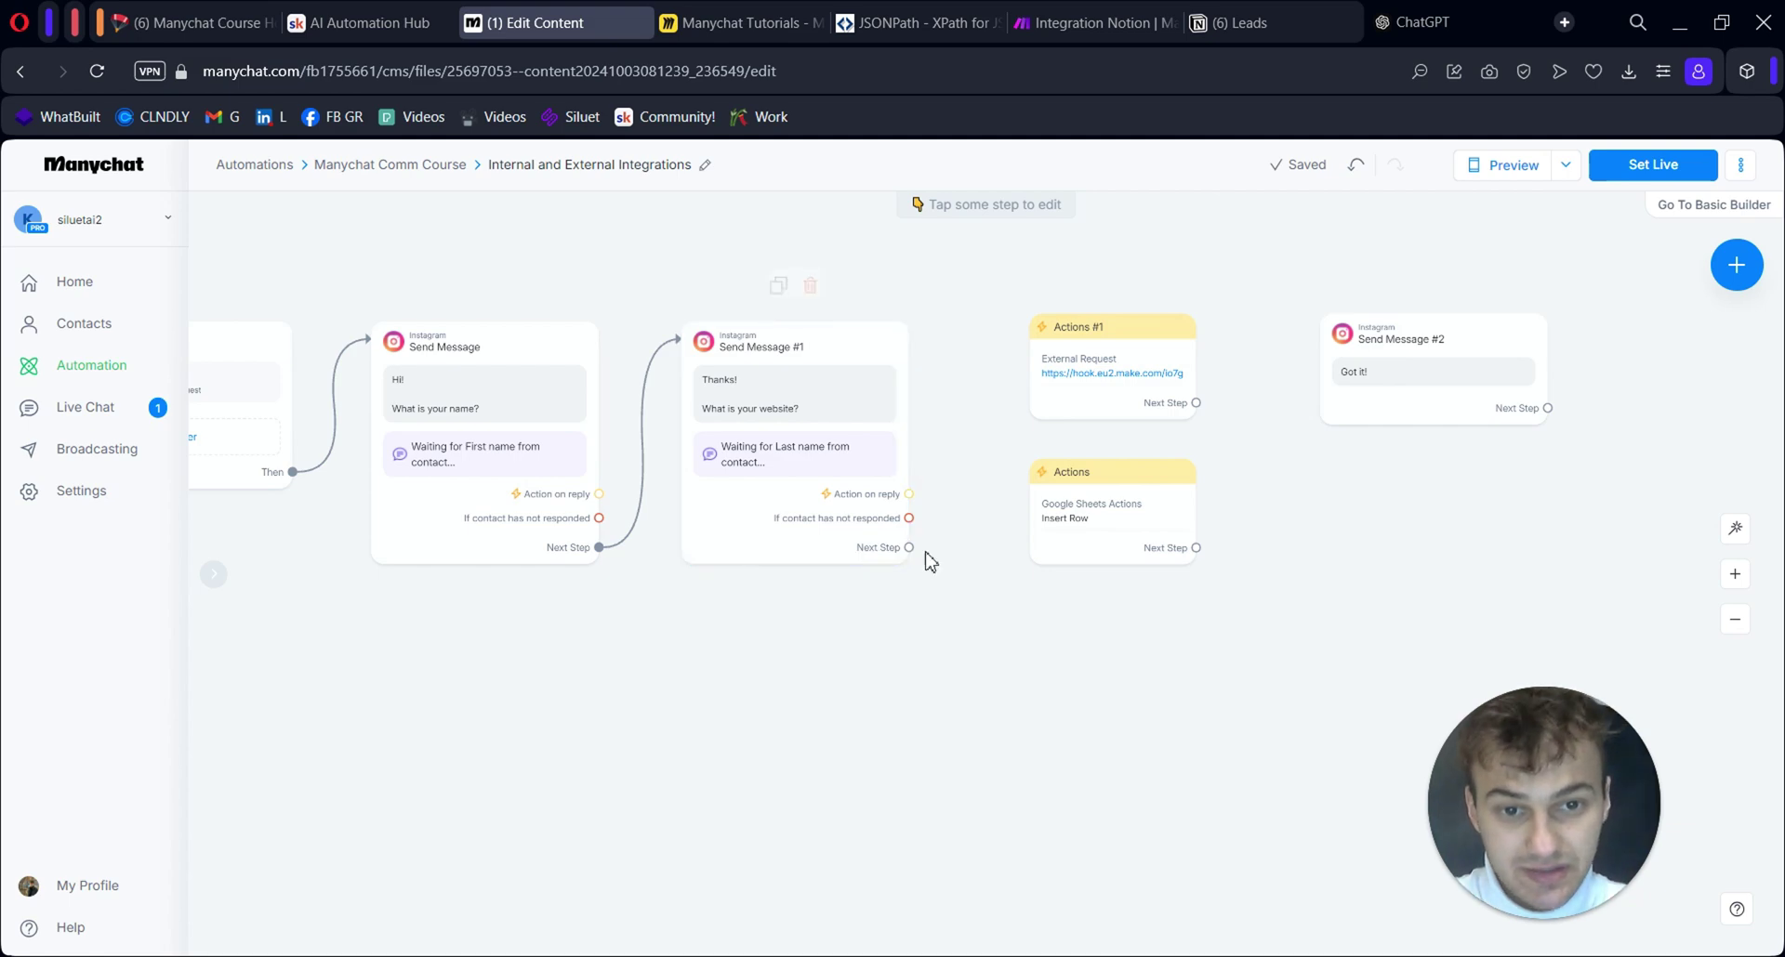
# Connect a new Actions #2 step after Send Message #1 and start adding an action
pyautogui.moveTo(909, 548); pyautogui.dragTo(1034, 641)
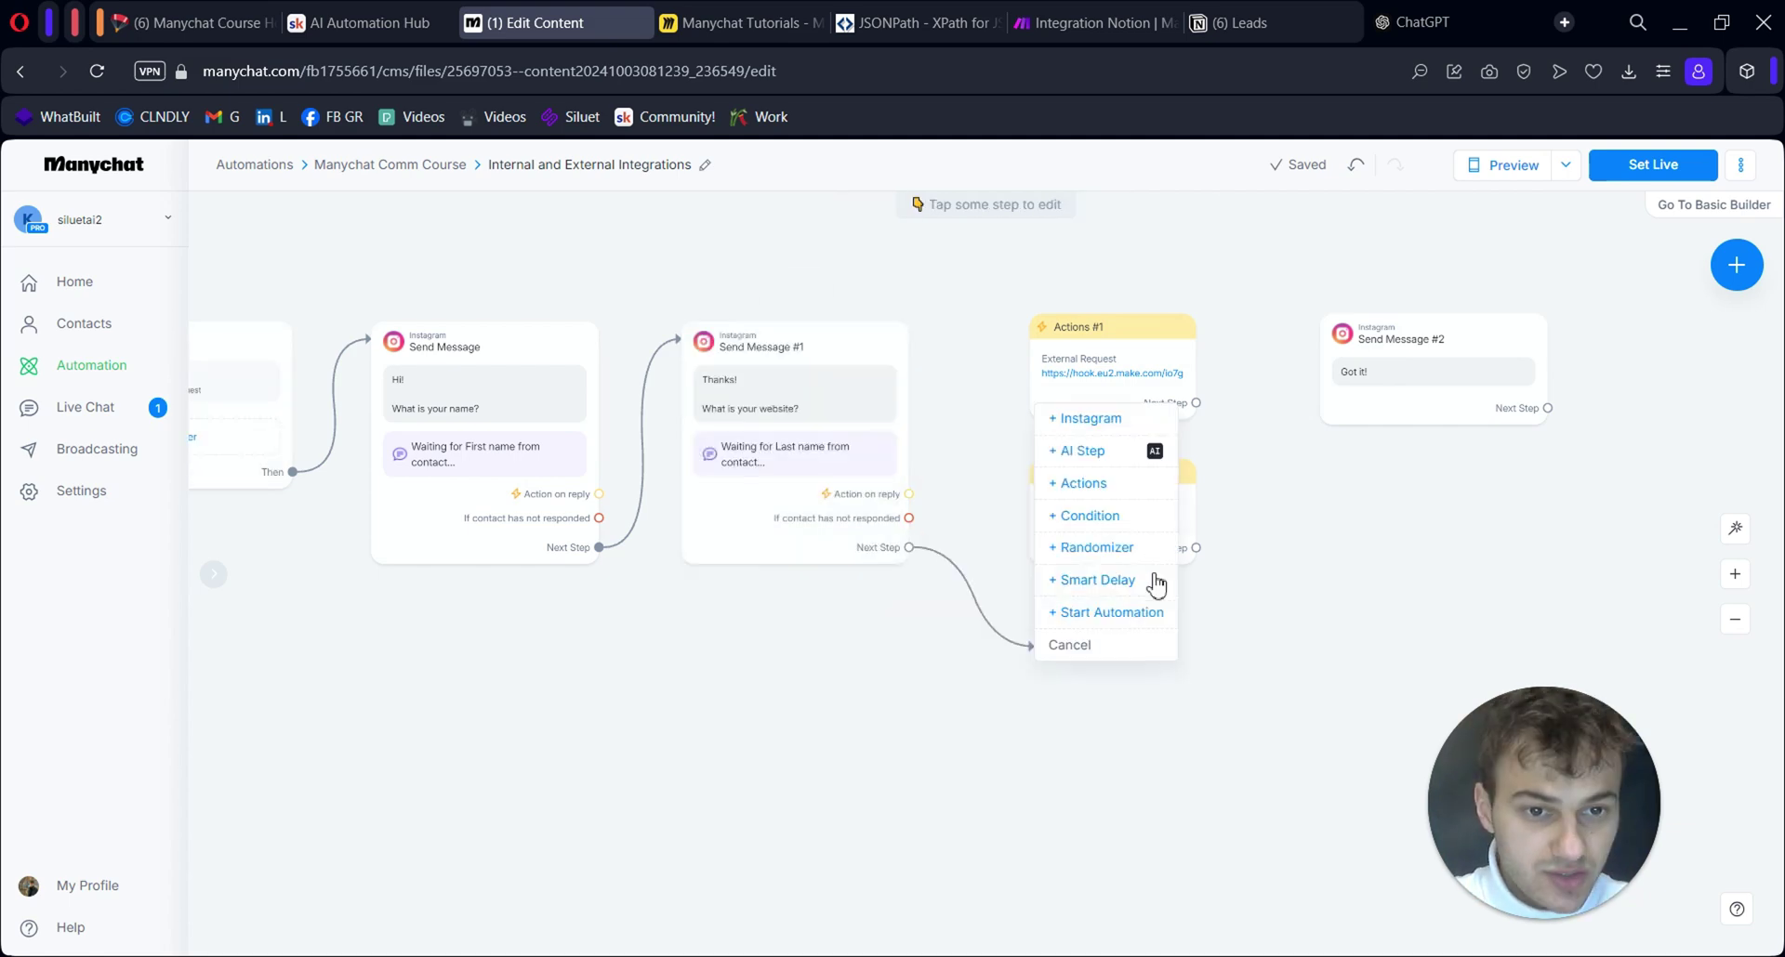
pyautogui.click(1106, 487)
pyautogui.click(416, 316)
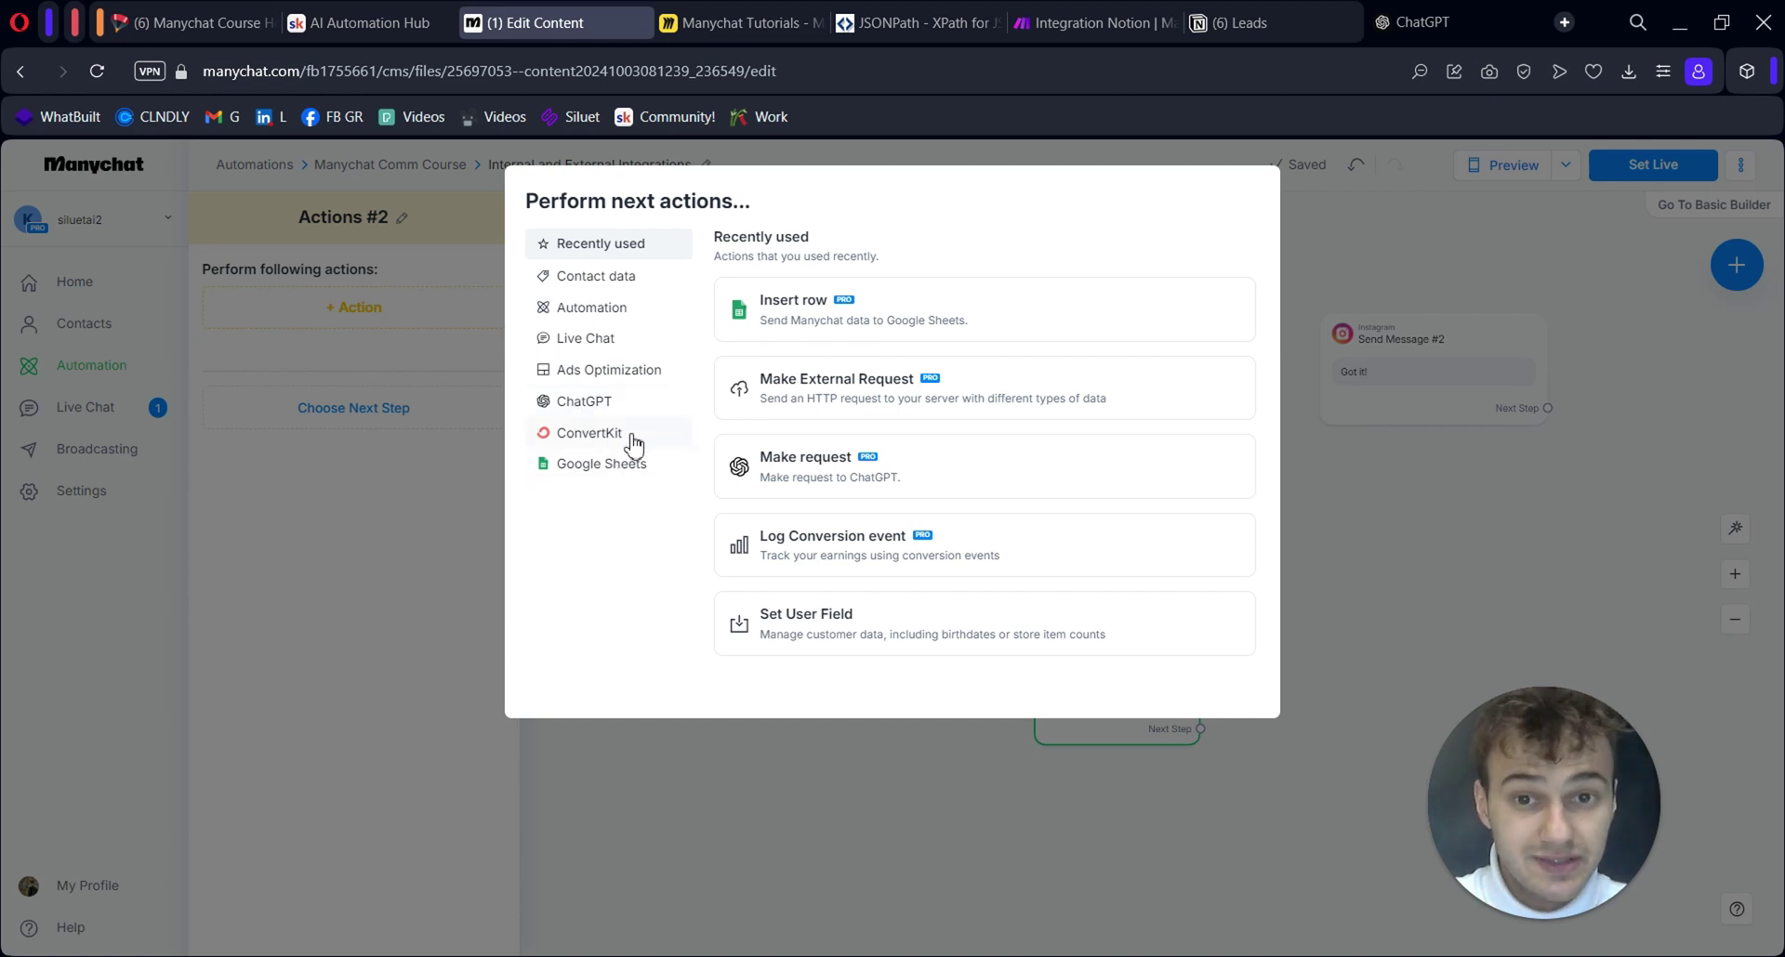
# Browse the ChatGPT and Google Sheets action categories, ending on the ChatGPT actions
pyautogui.click(619, 411)
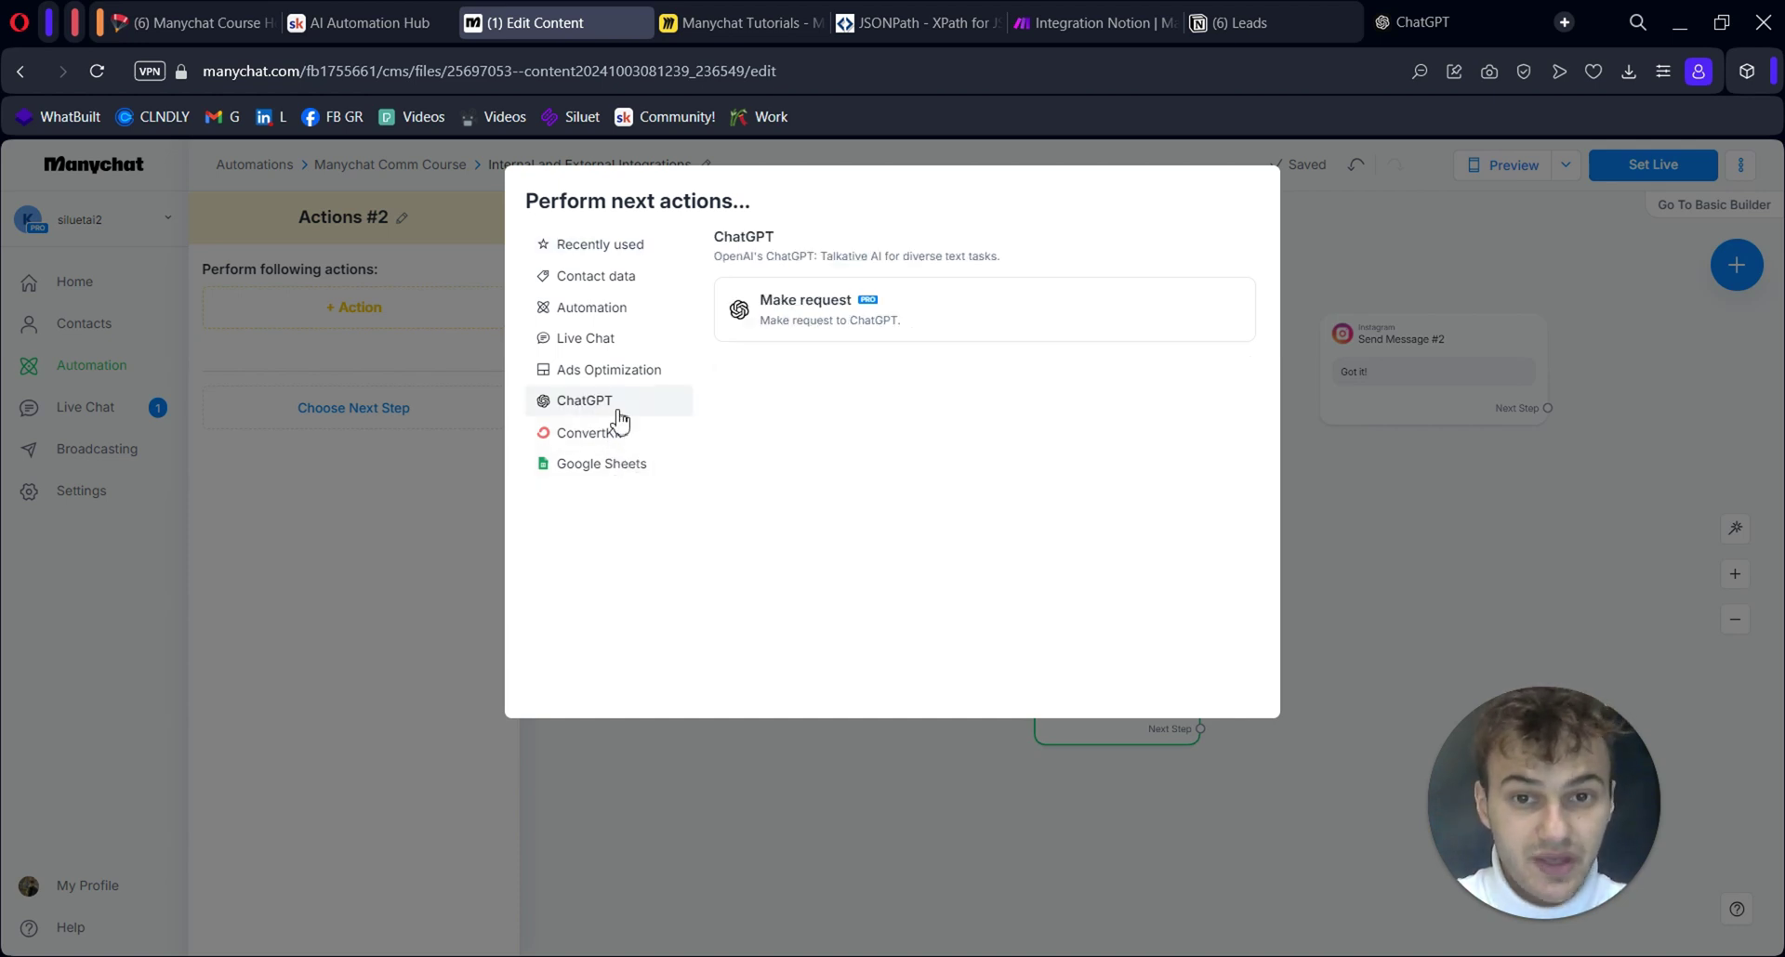
pyautogui.click(632, 467)
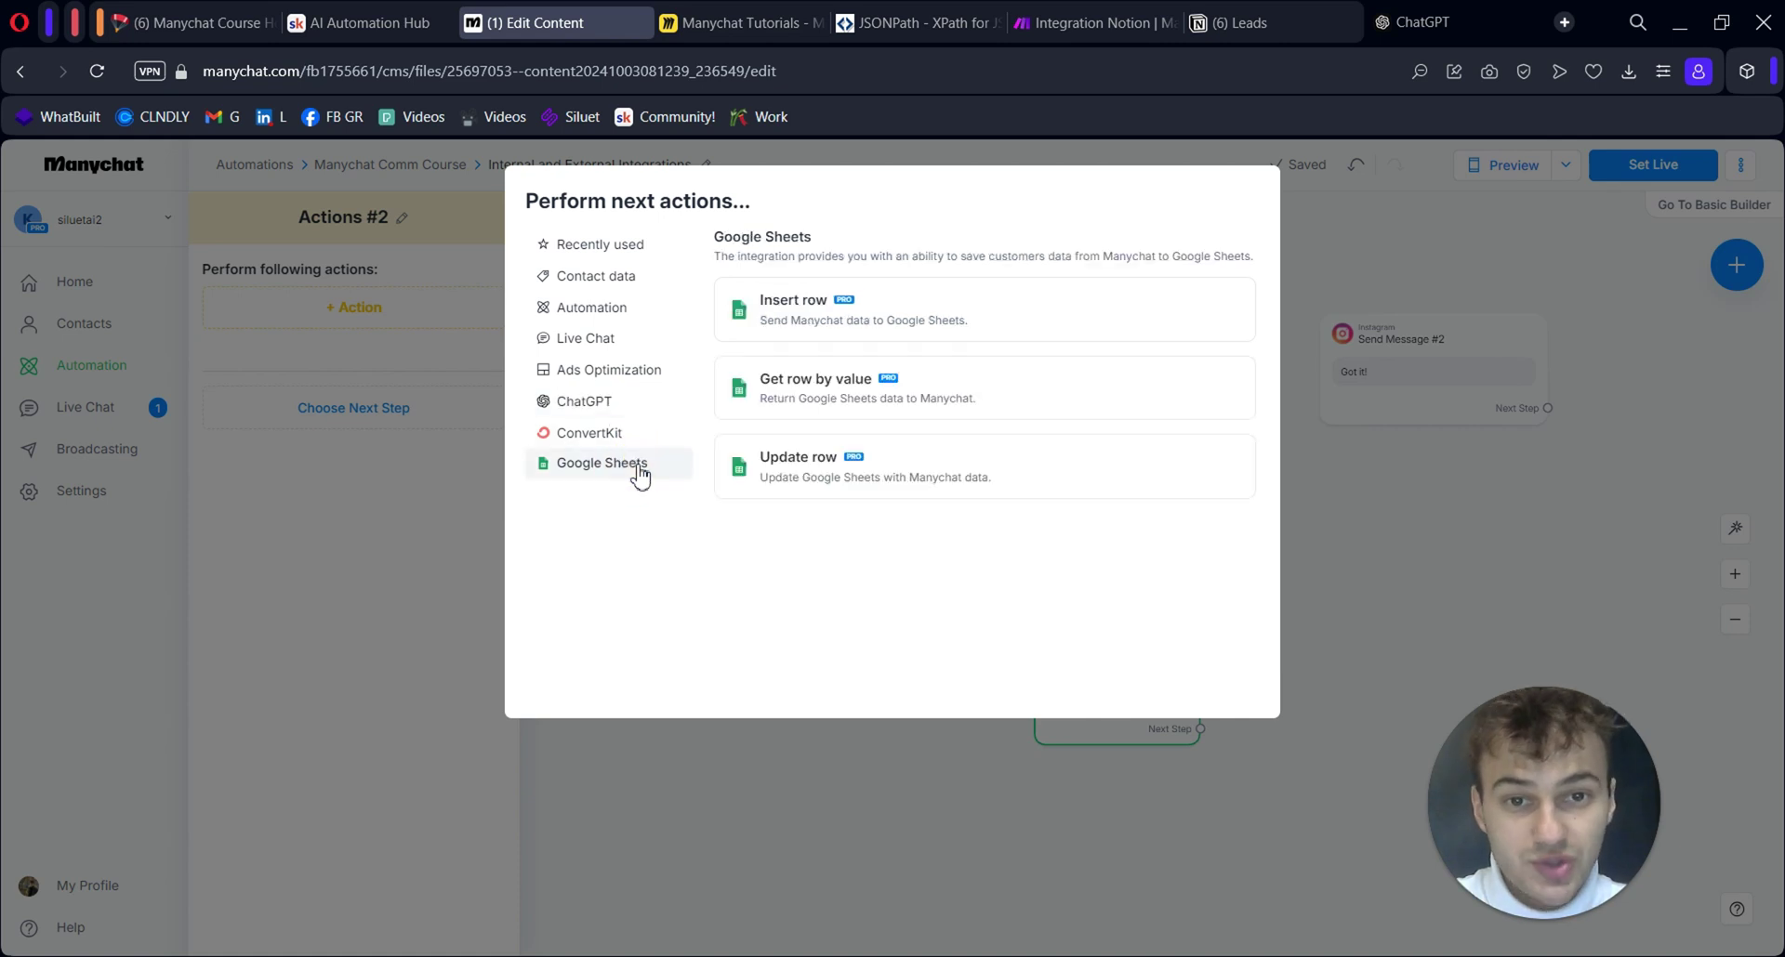
pyautogui.click(605, 403)
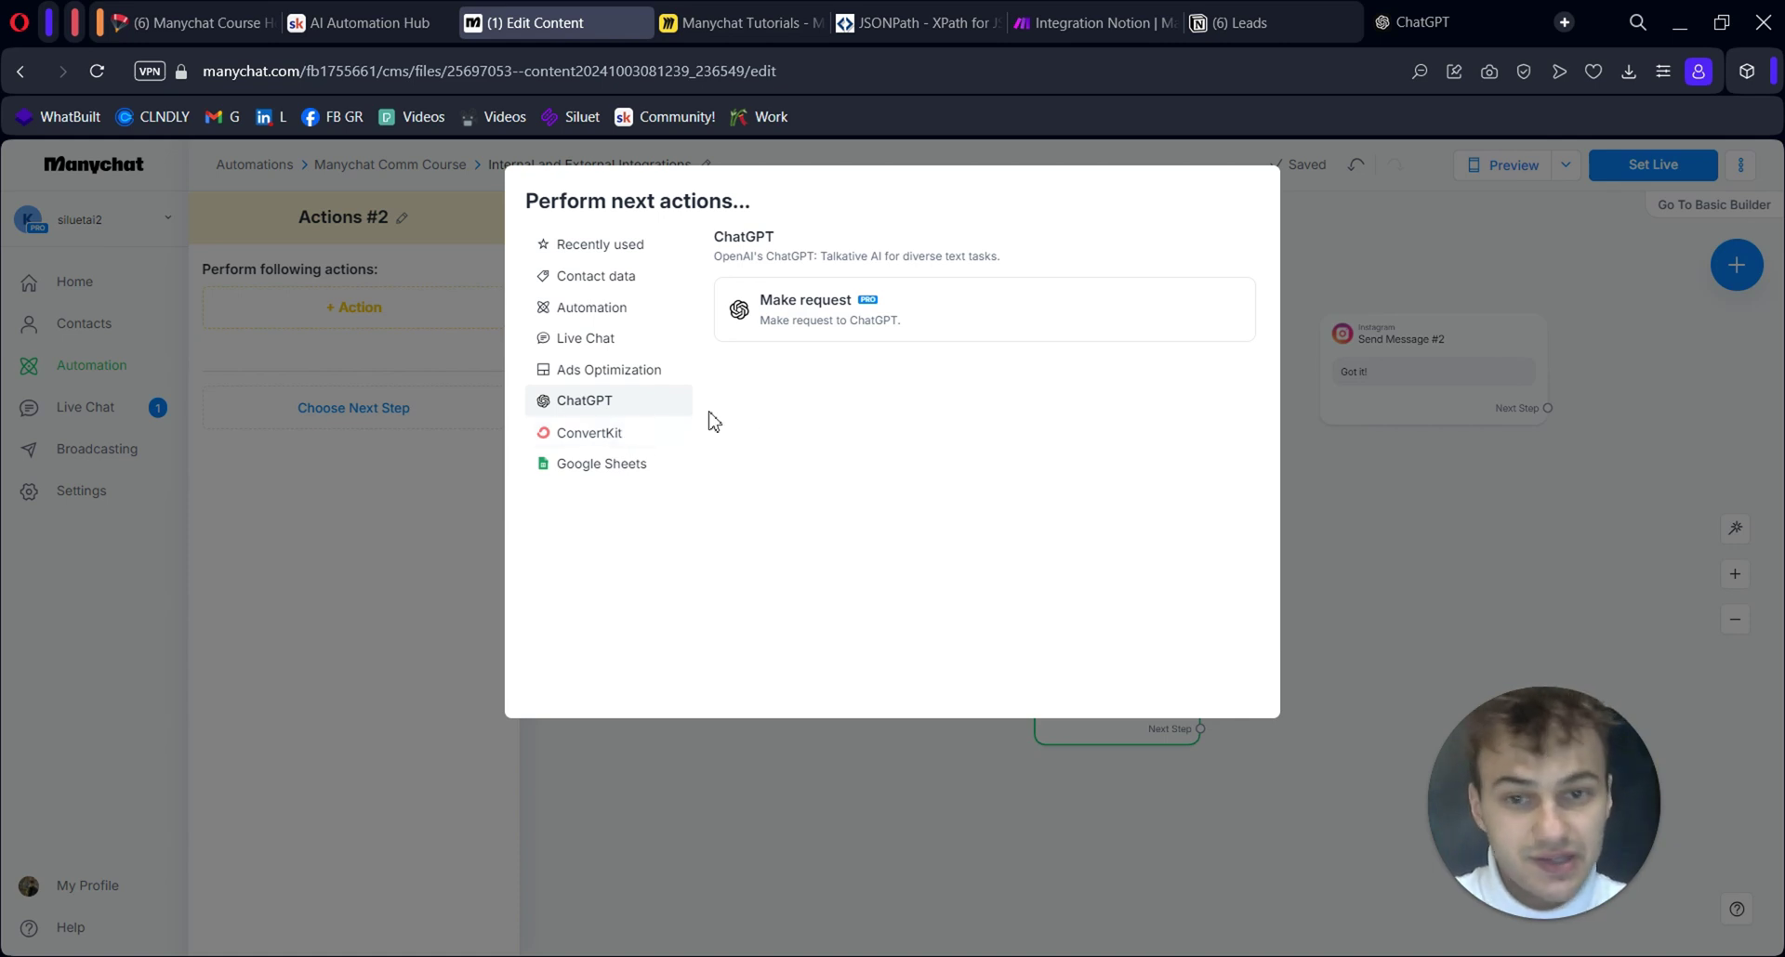
pyautogui.click(609, 464)
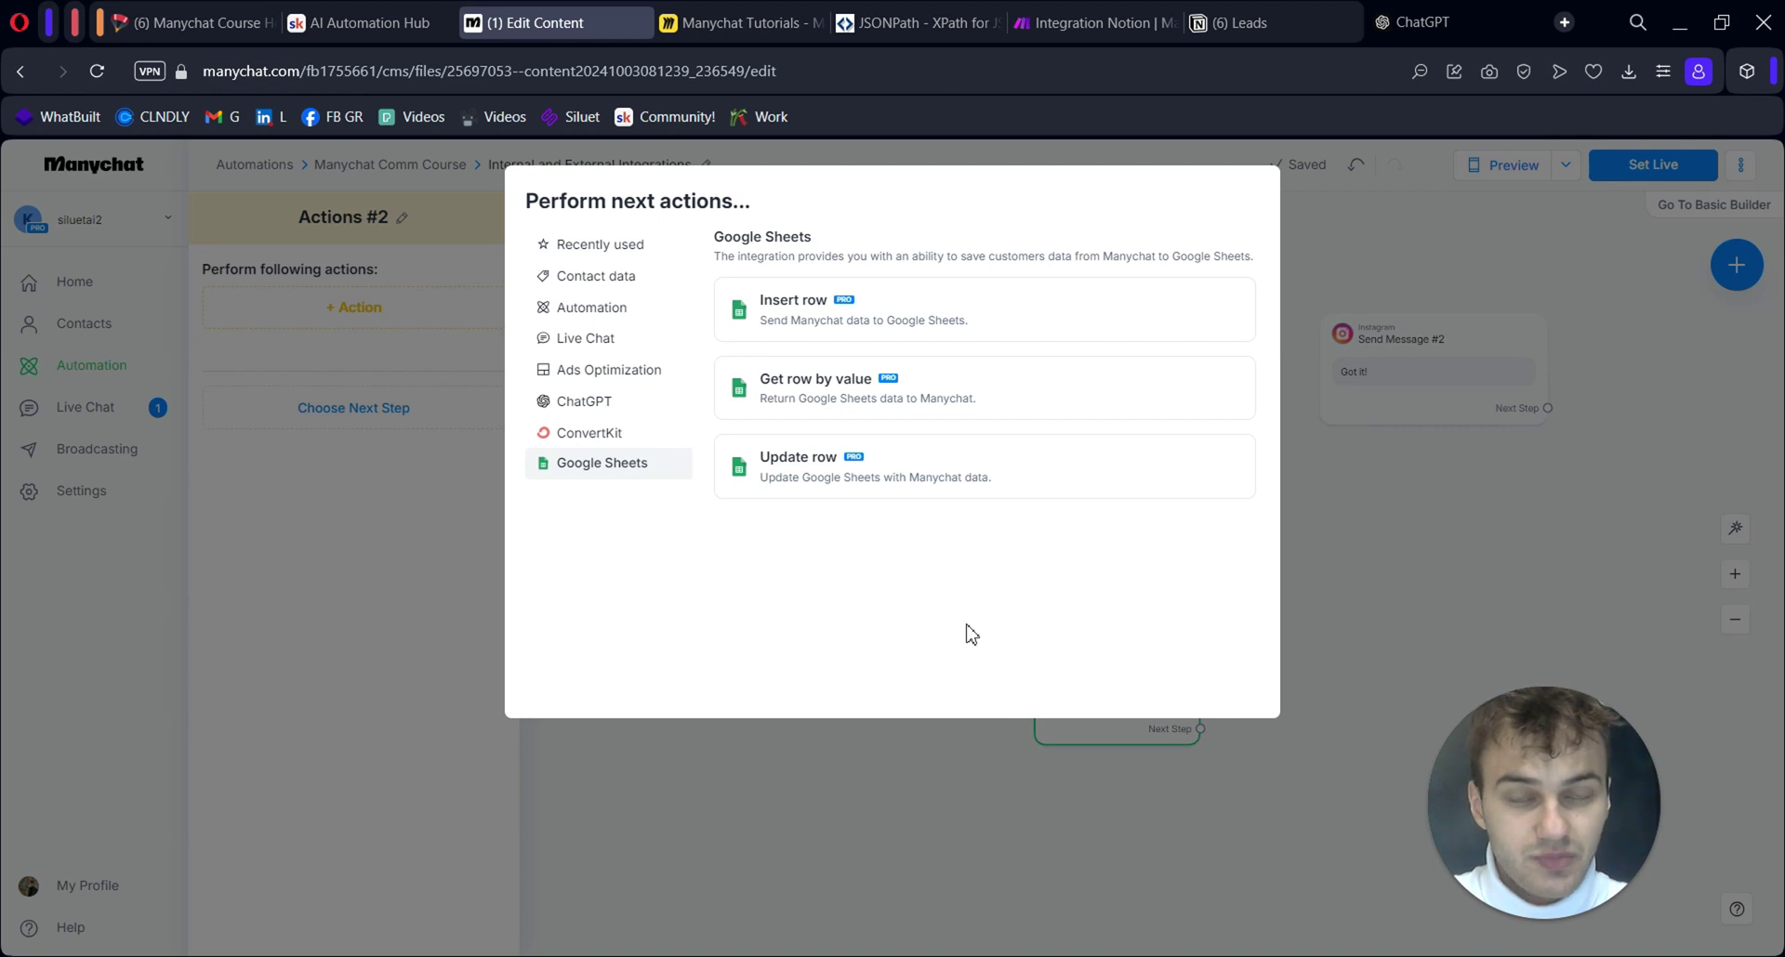
pyautogui.click(600, 407)
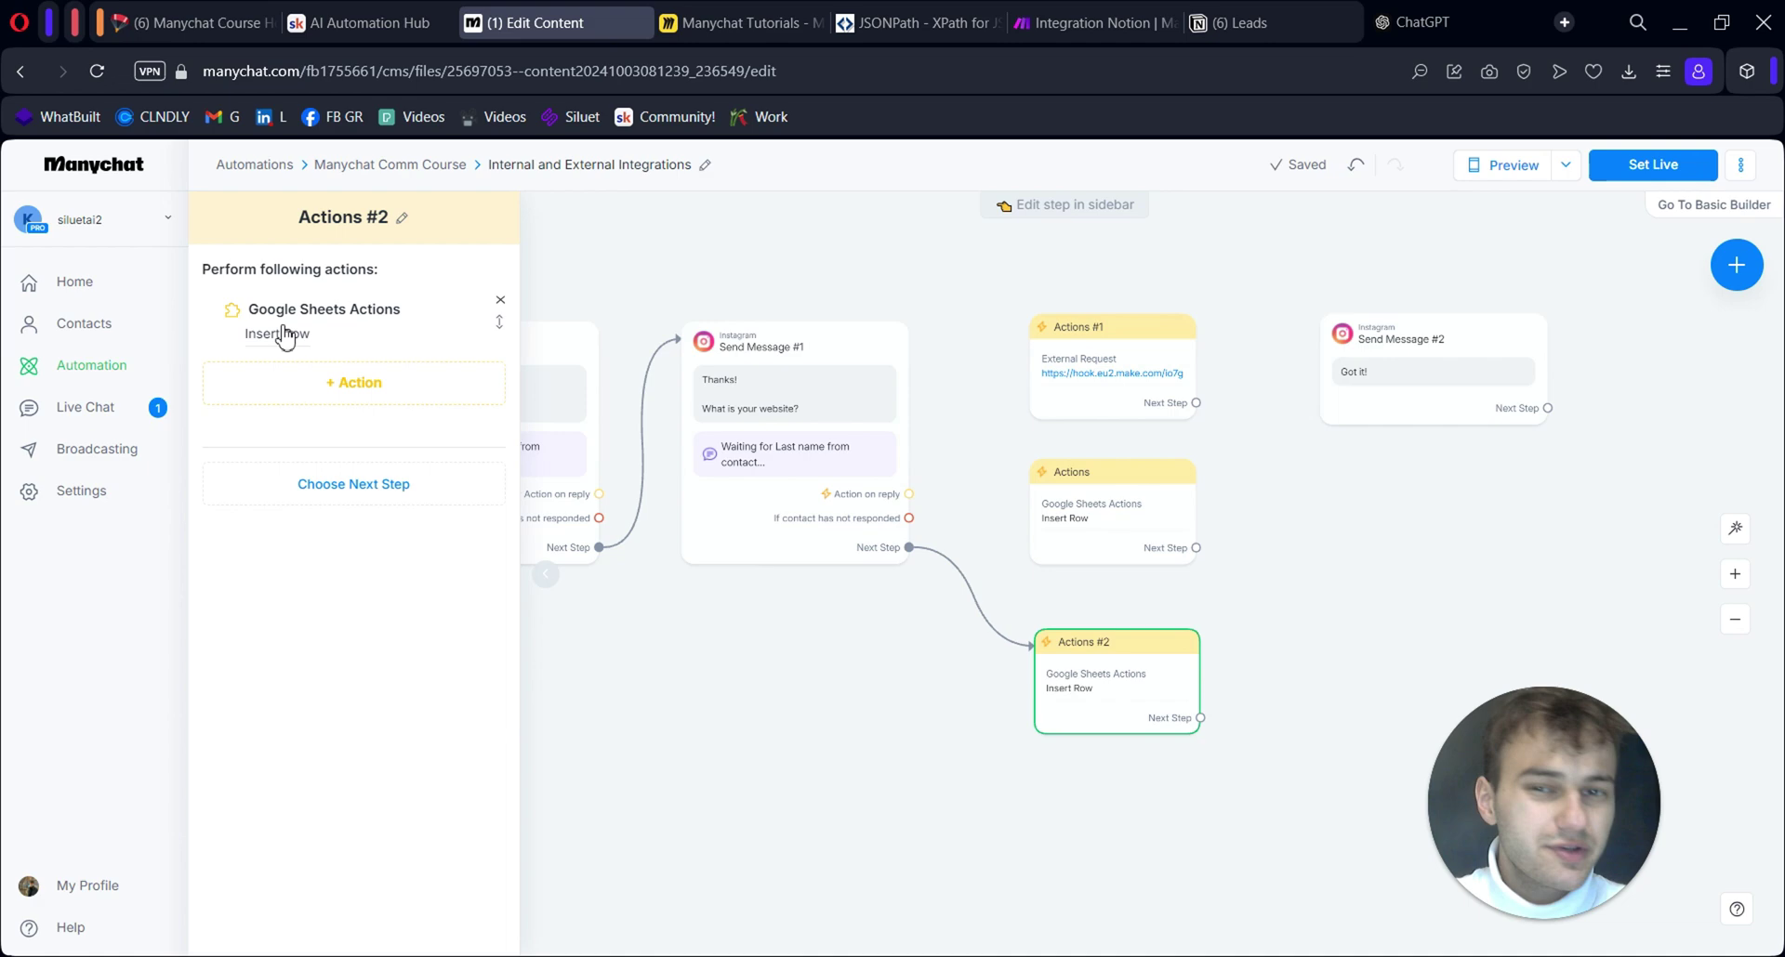
# Add a Google Sheets Insert Row action targeting spreadsheet 'Manychat messages', worksheet Sheet1
pyautogui.click(280, 324)
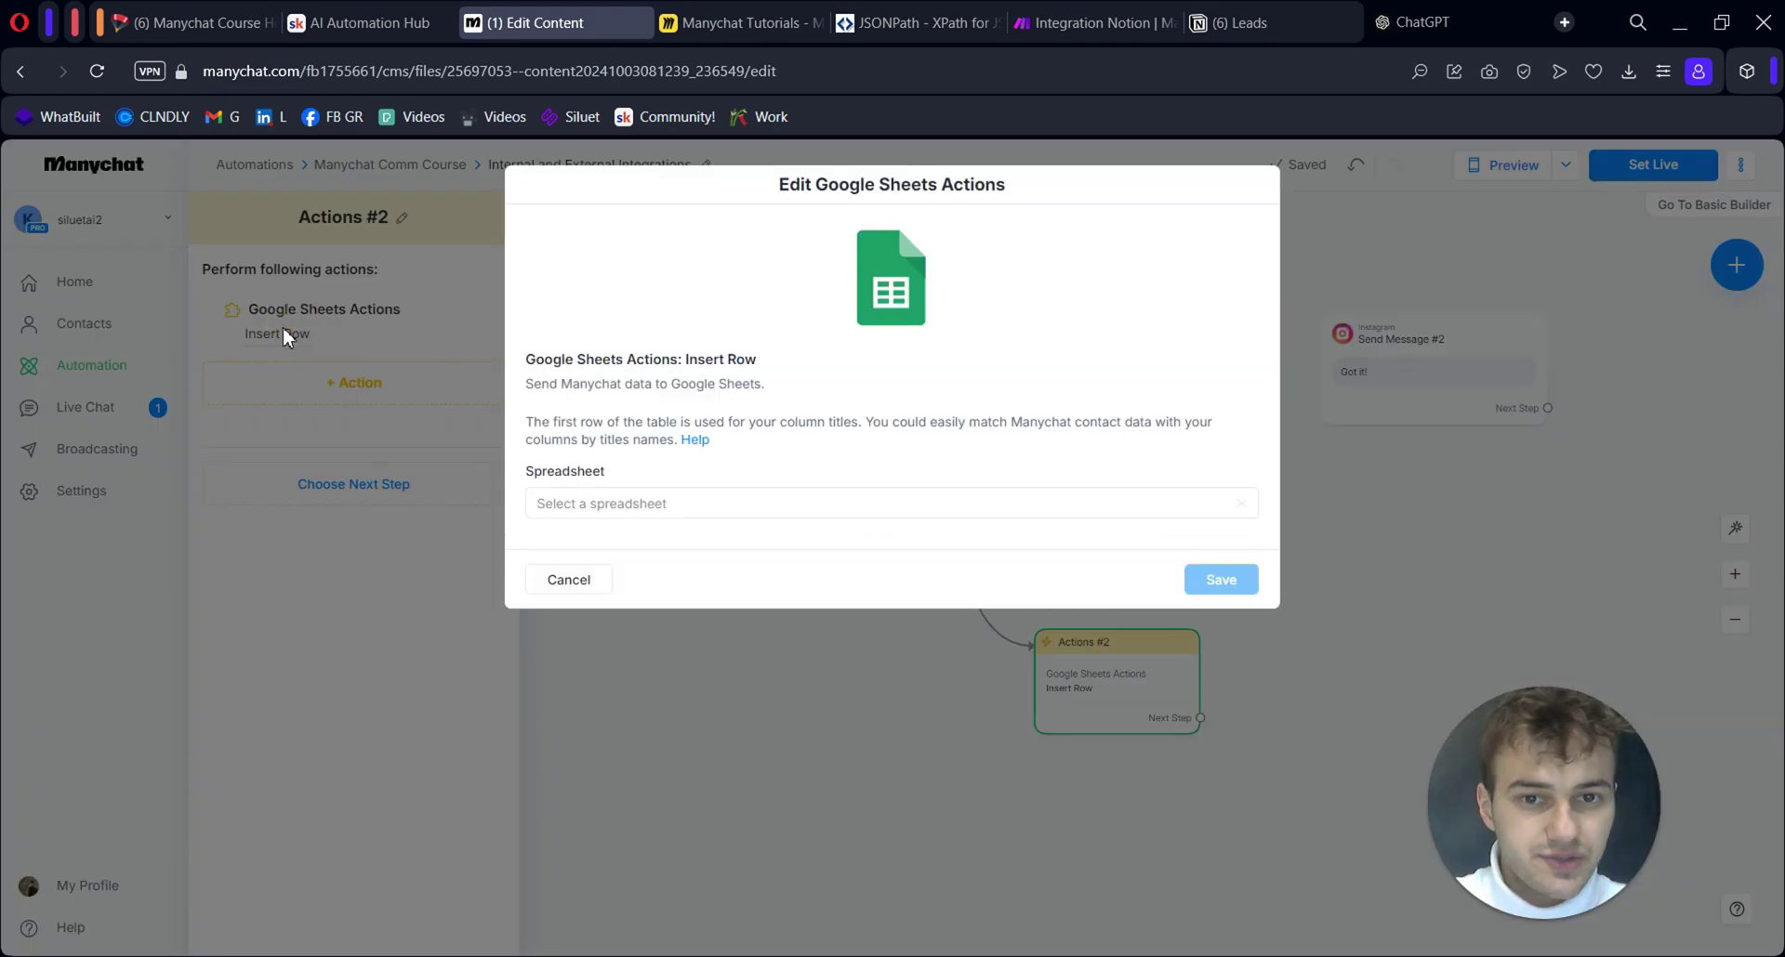
pyautogui.click(685, 507)
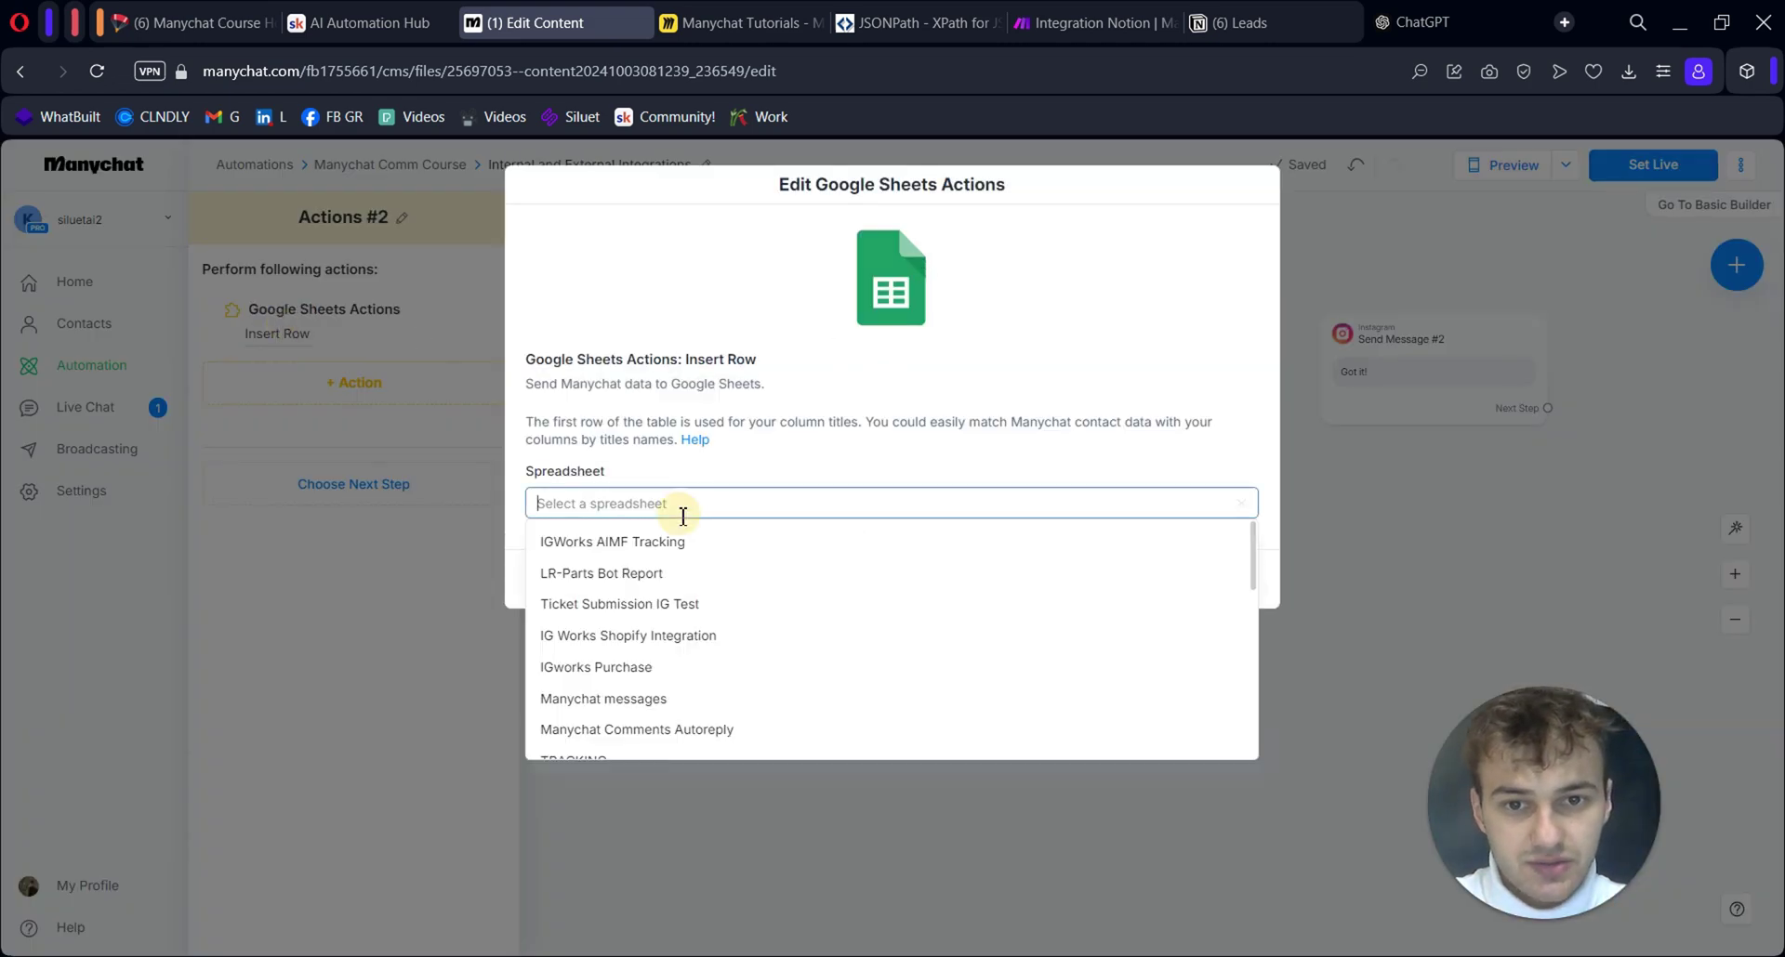
pyautogui.click(660, 702)
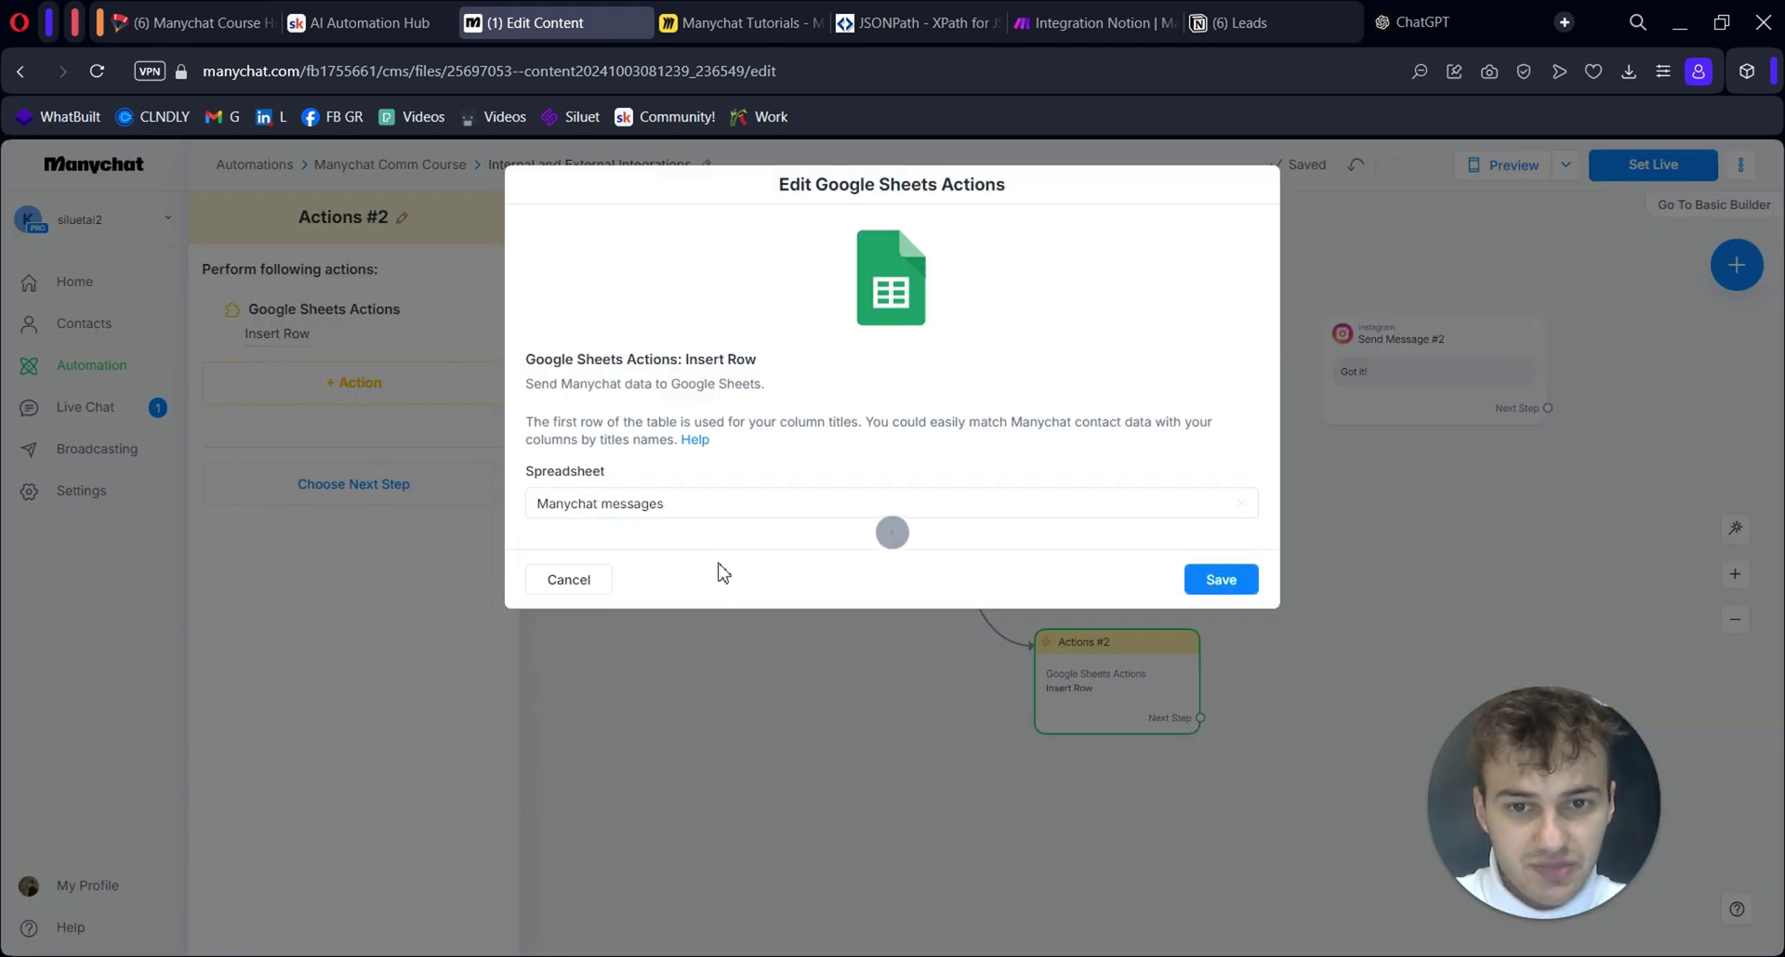
pyautogui.click(720, 572)
pyautogui.click(681, 621)
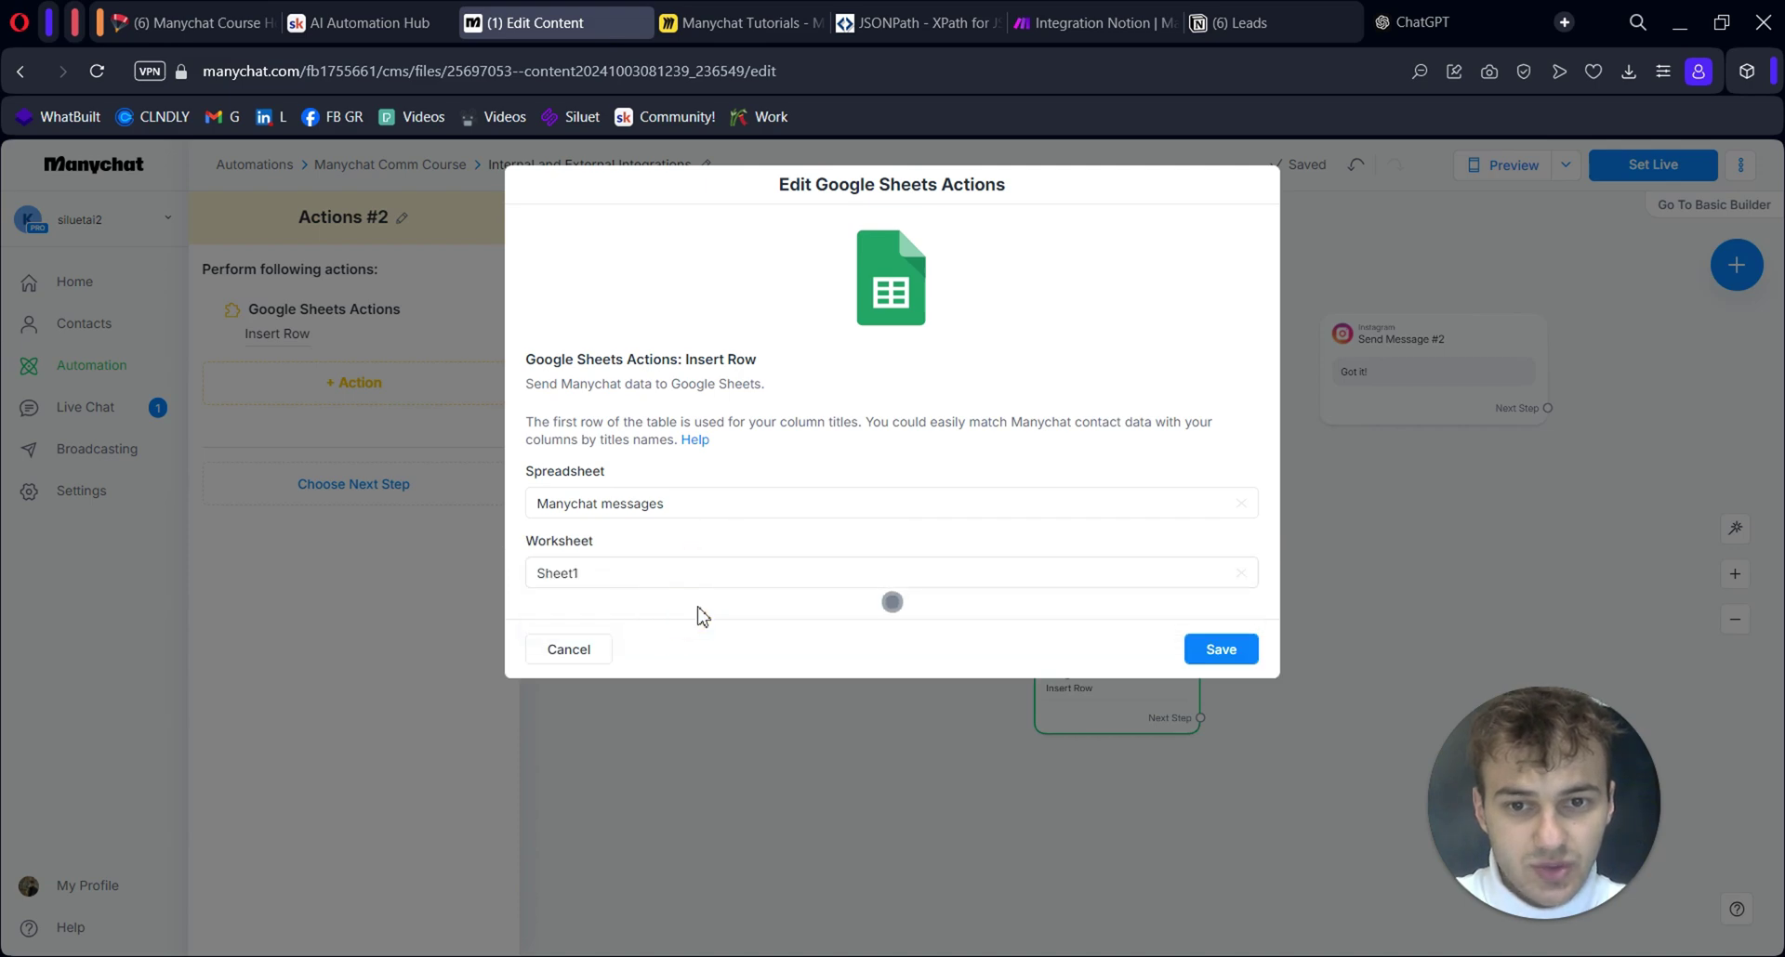
# Map Contact Id to the Contact ID column and save the row settings
pyautogui.scroll(-2, 669, 586)
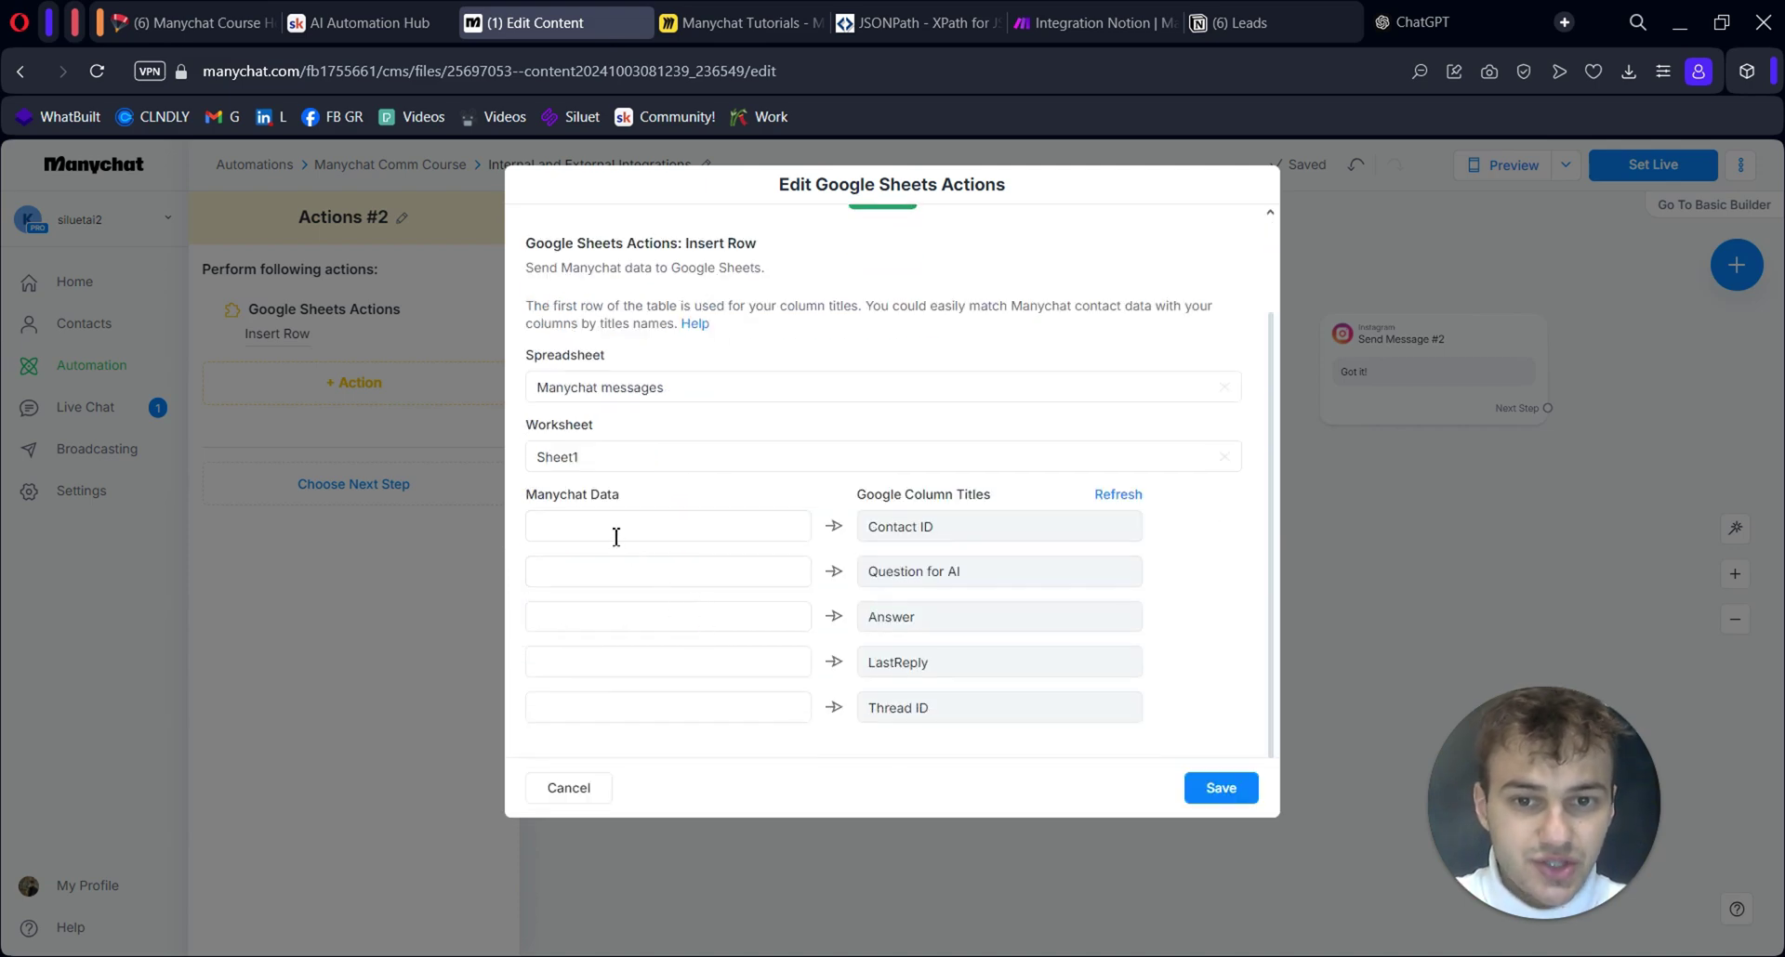
pyautogui.click(615, 537)
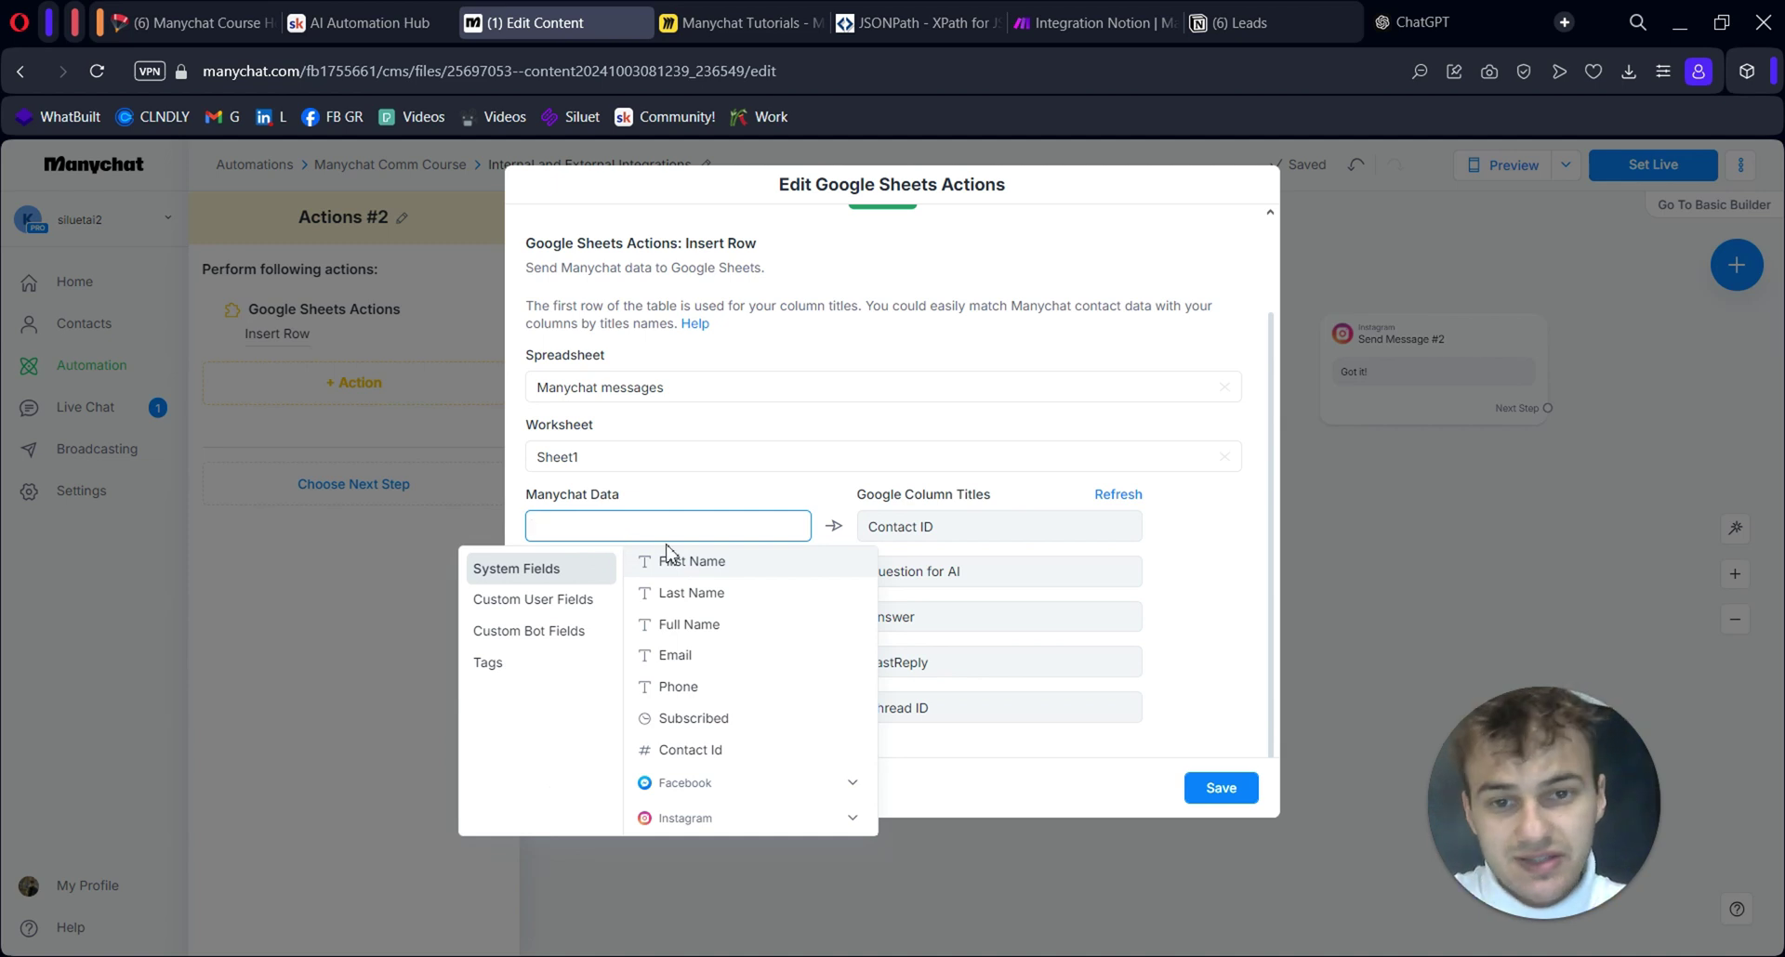
pyautogui.click(716, 474)
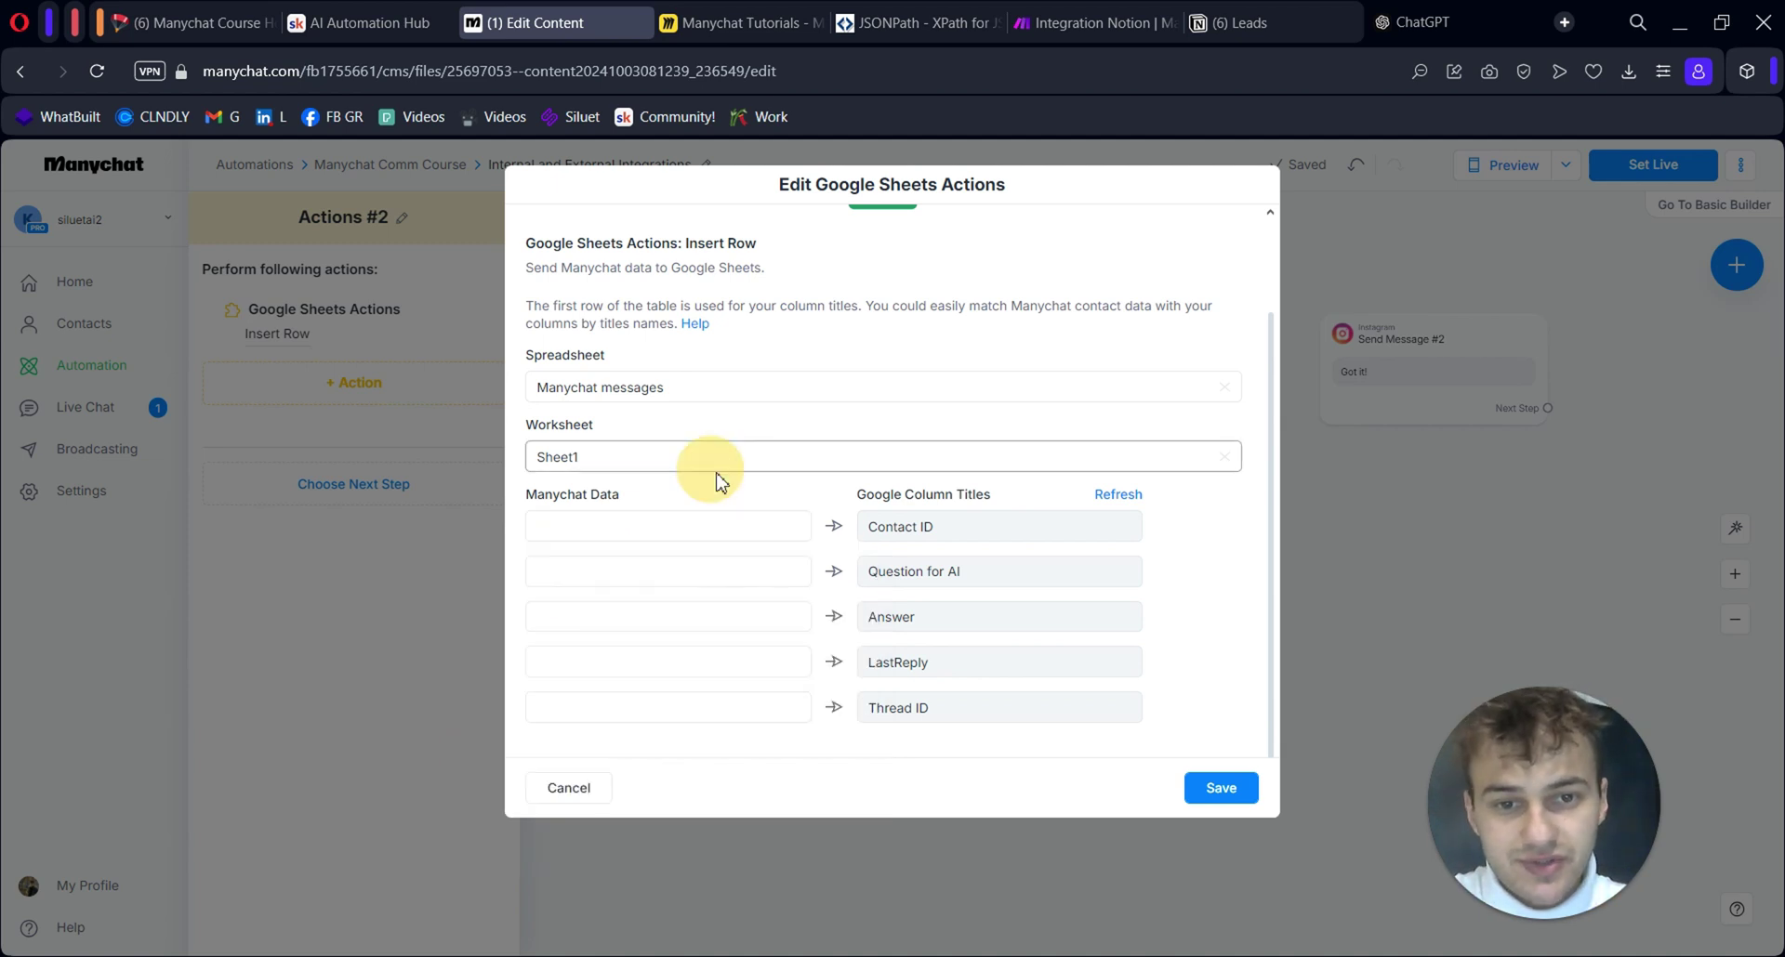
pyautogui.click(673, 615)
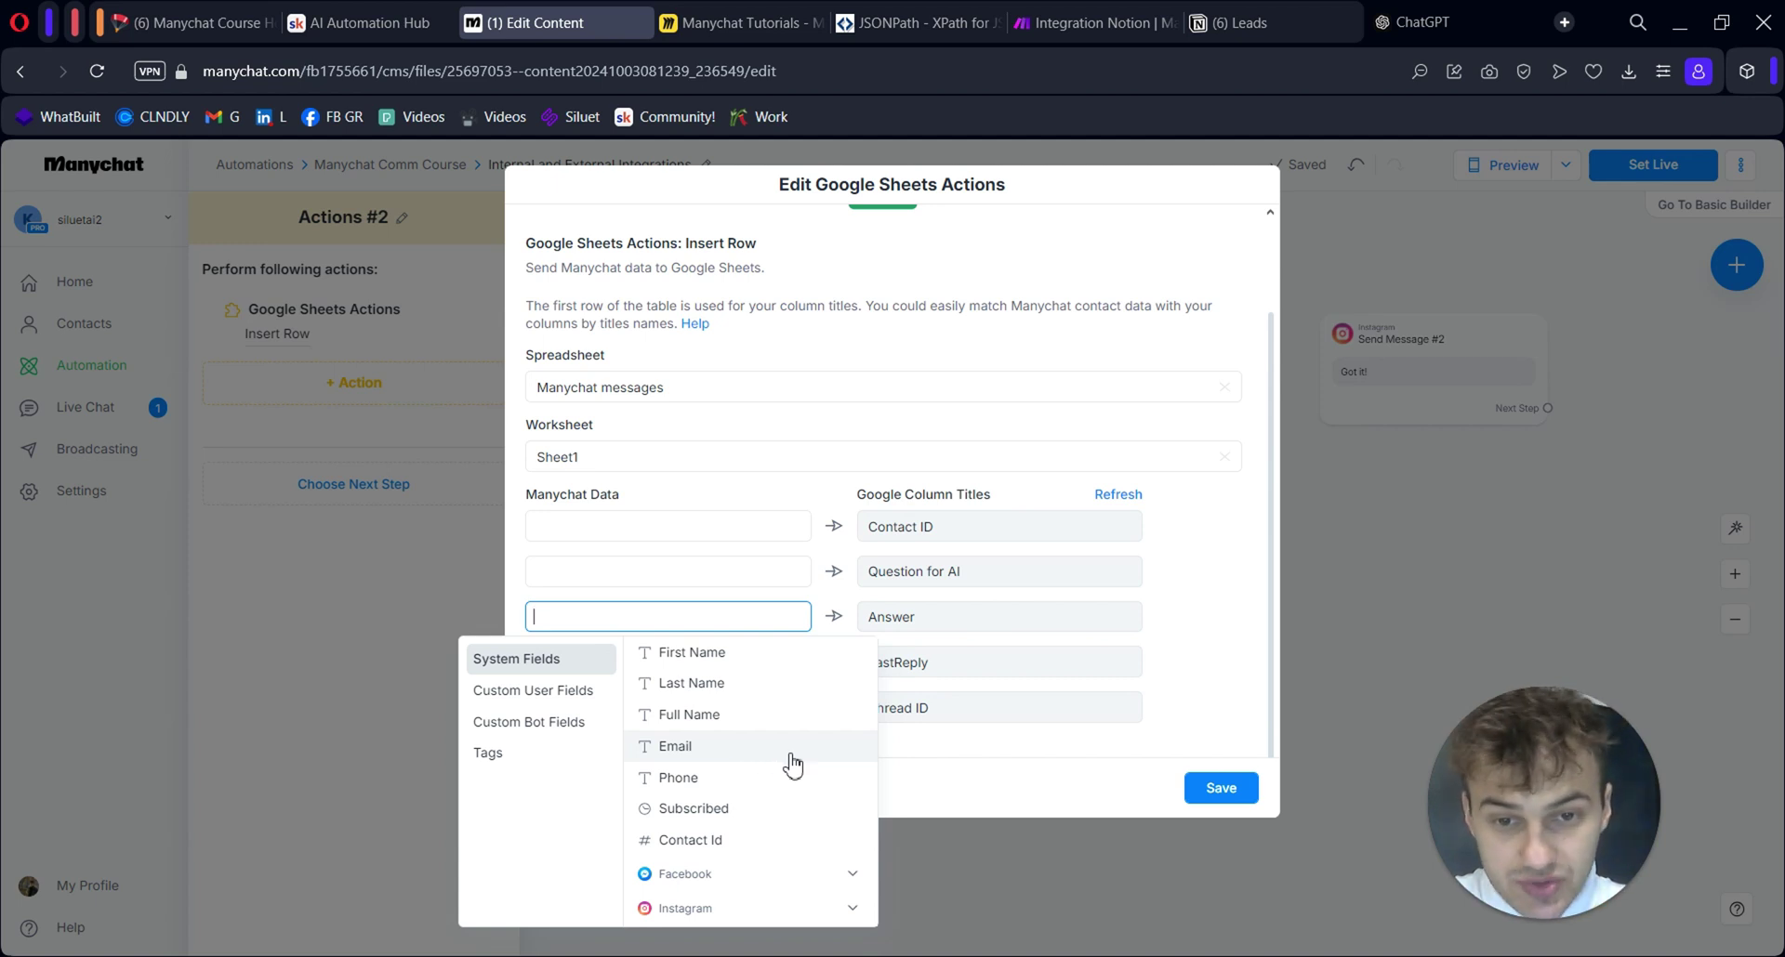
pyautogui.press('Escape')
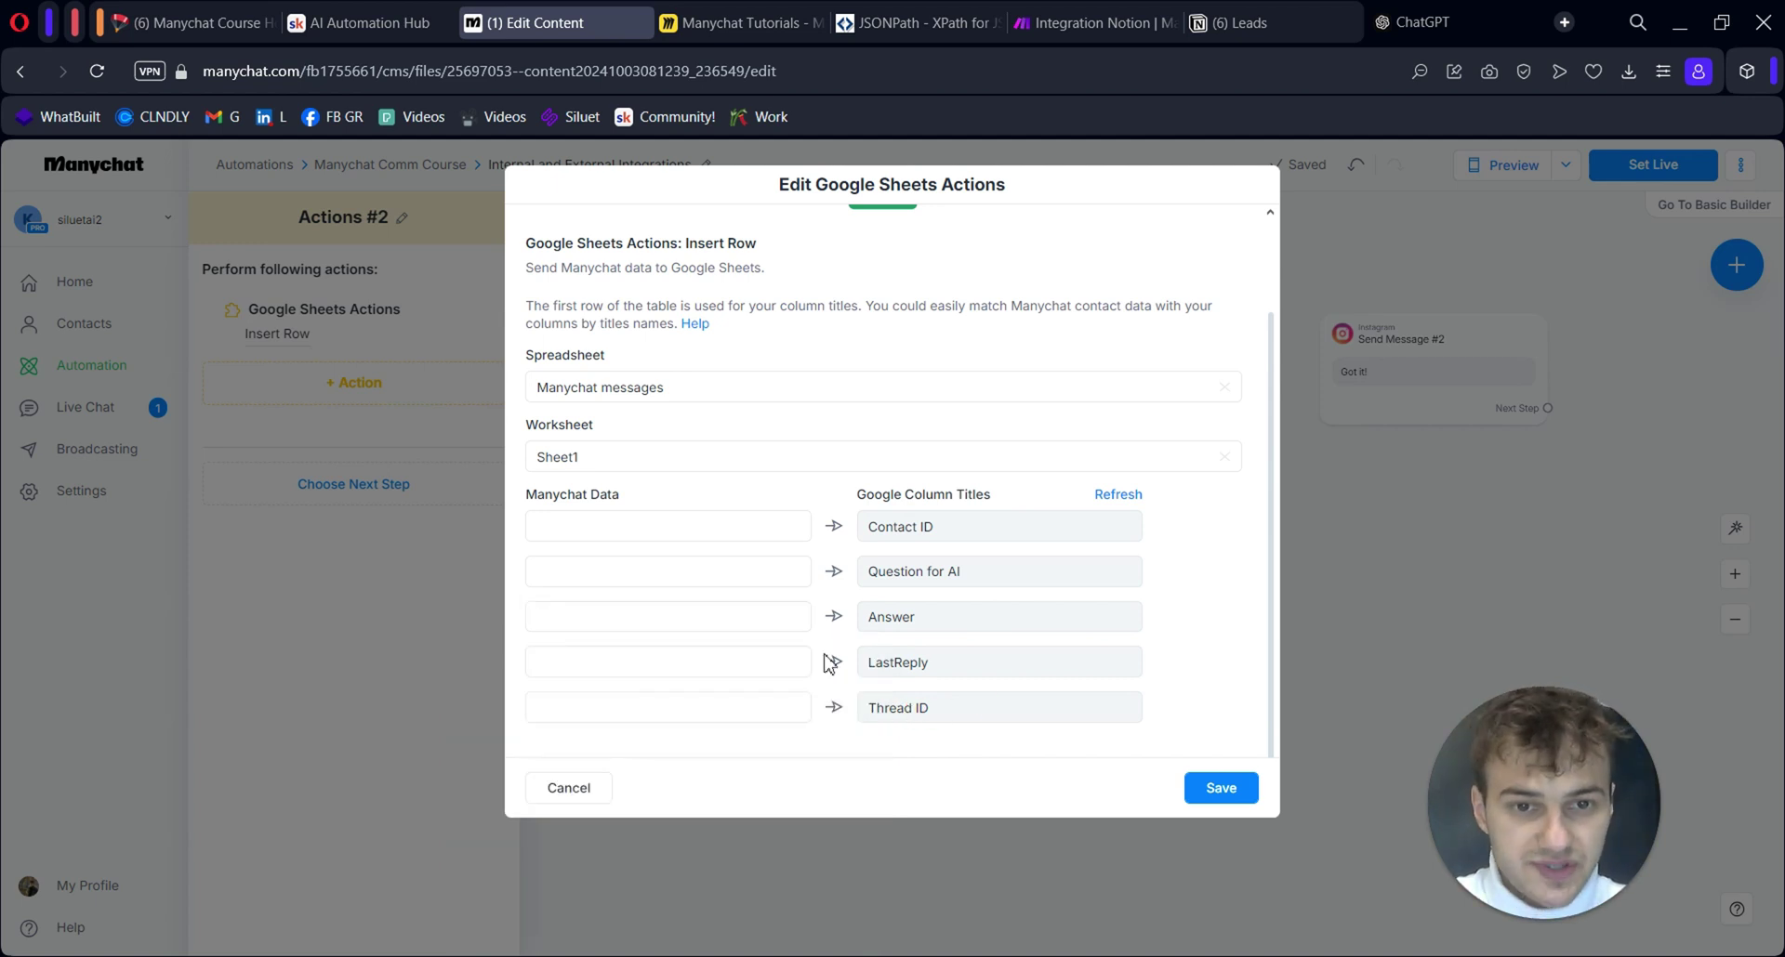
pyautogui.click(737, 526)
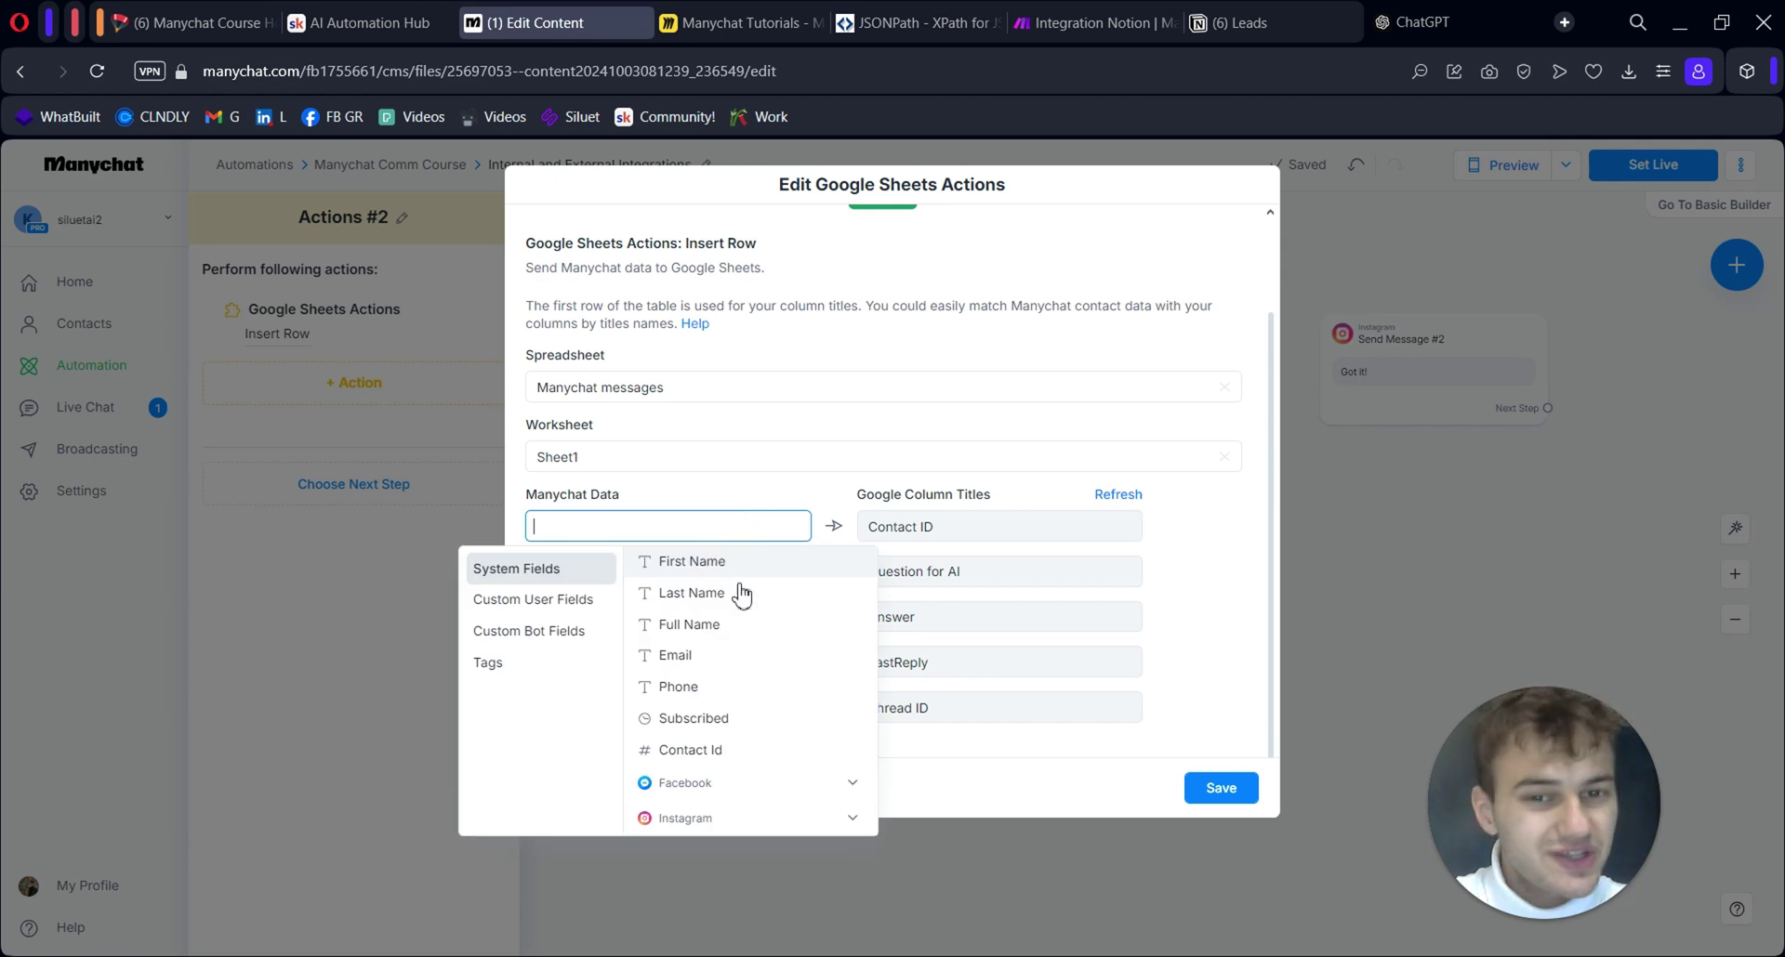
pyautogui.click(711, 752)
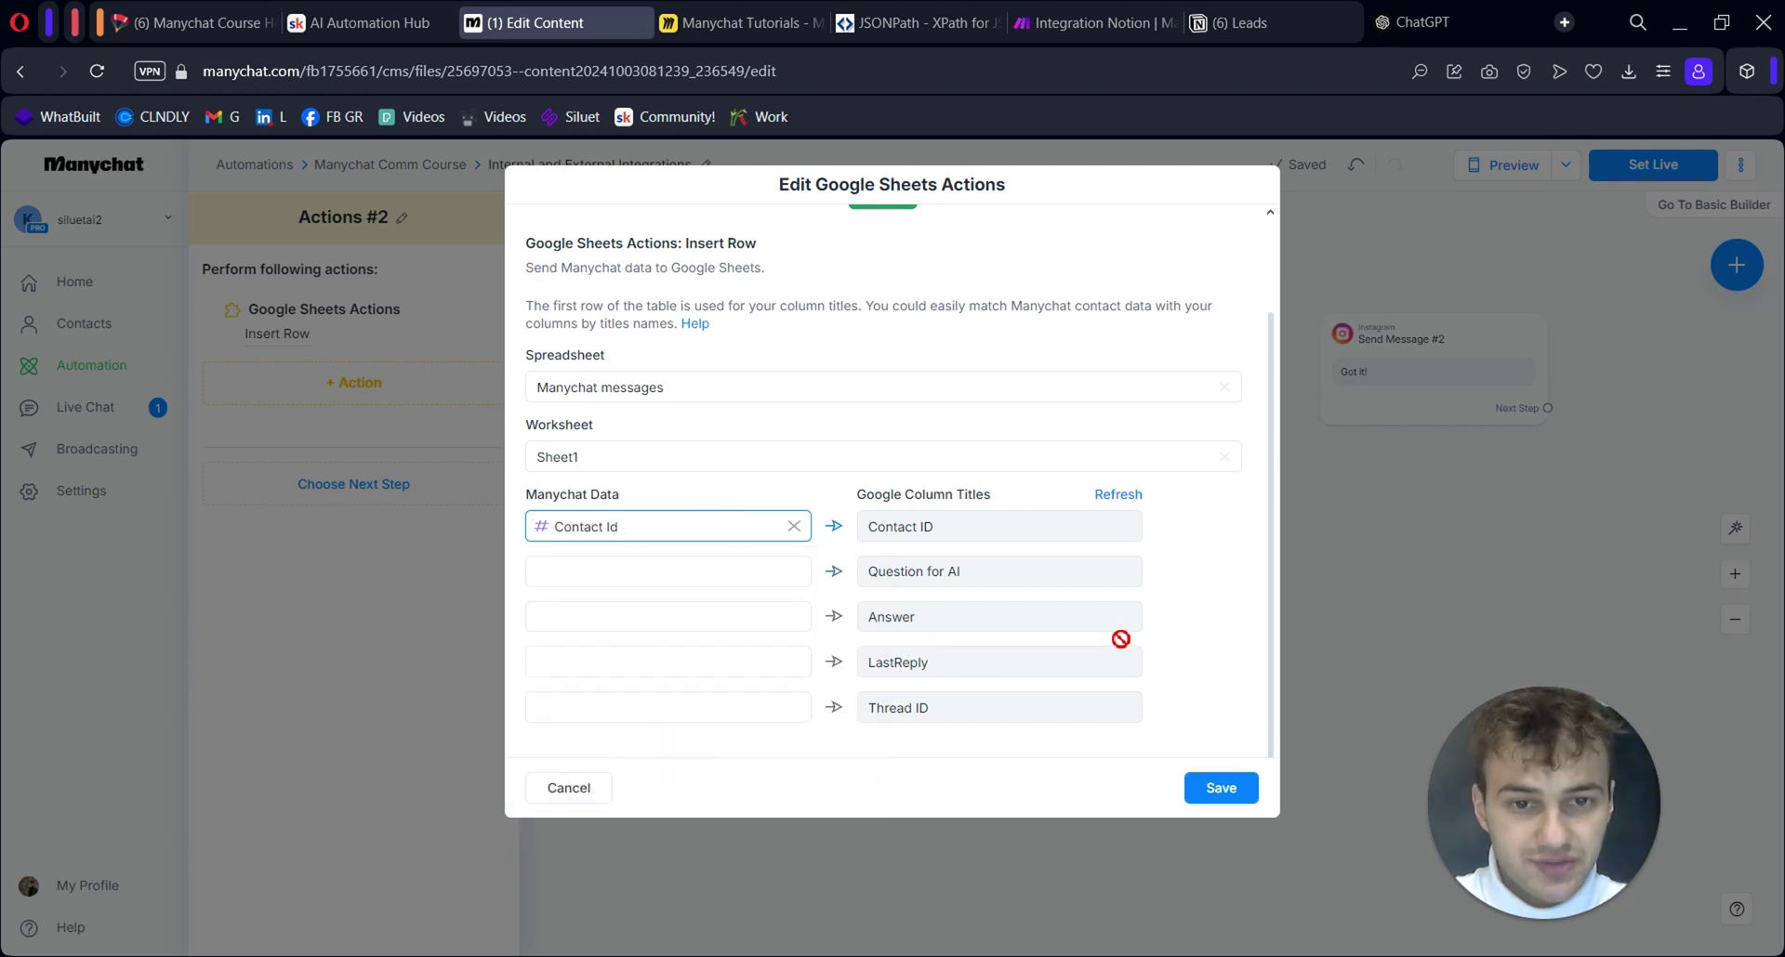
pyautogui.click(1221, 788)
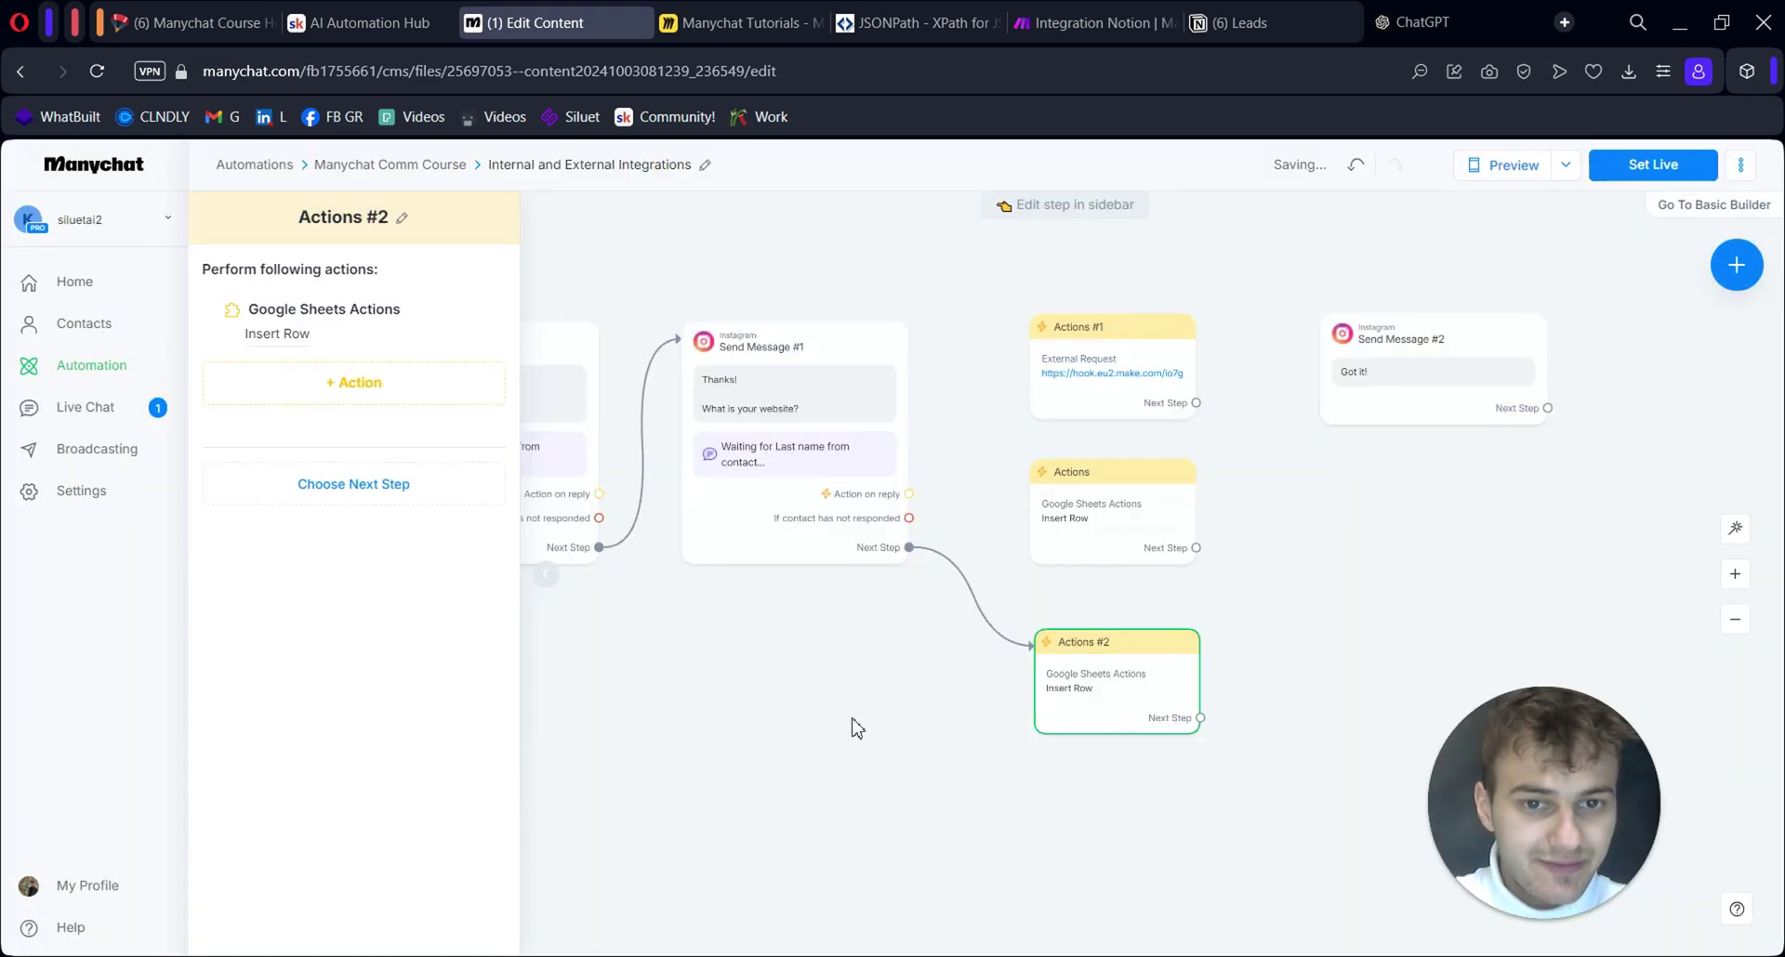
# Set Send Message #1's expected contact reply type to Text
pyautogui.scroll(-3, 856, 728)
pyautogui.moveTo(873, 744); pyautogui.dragTo(932, 732)
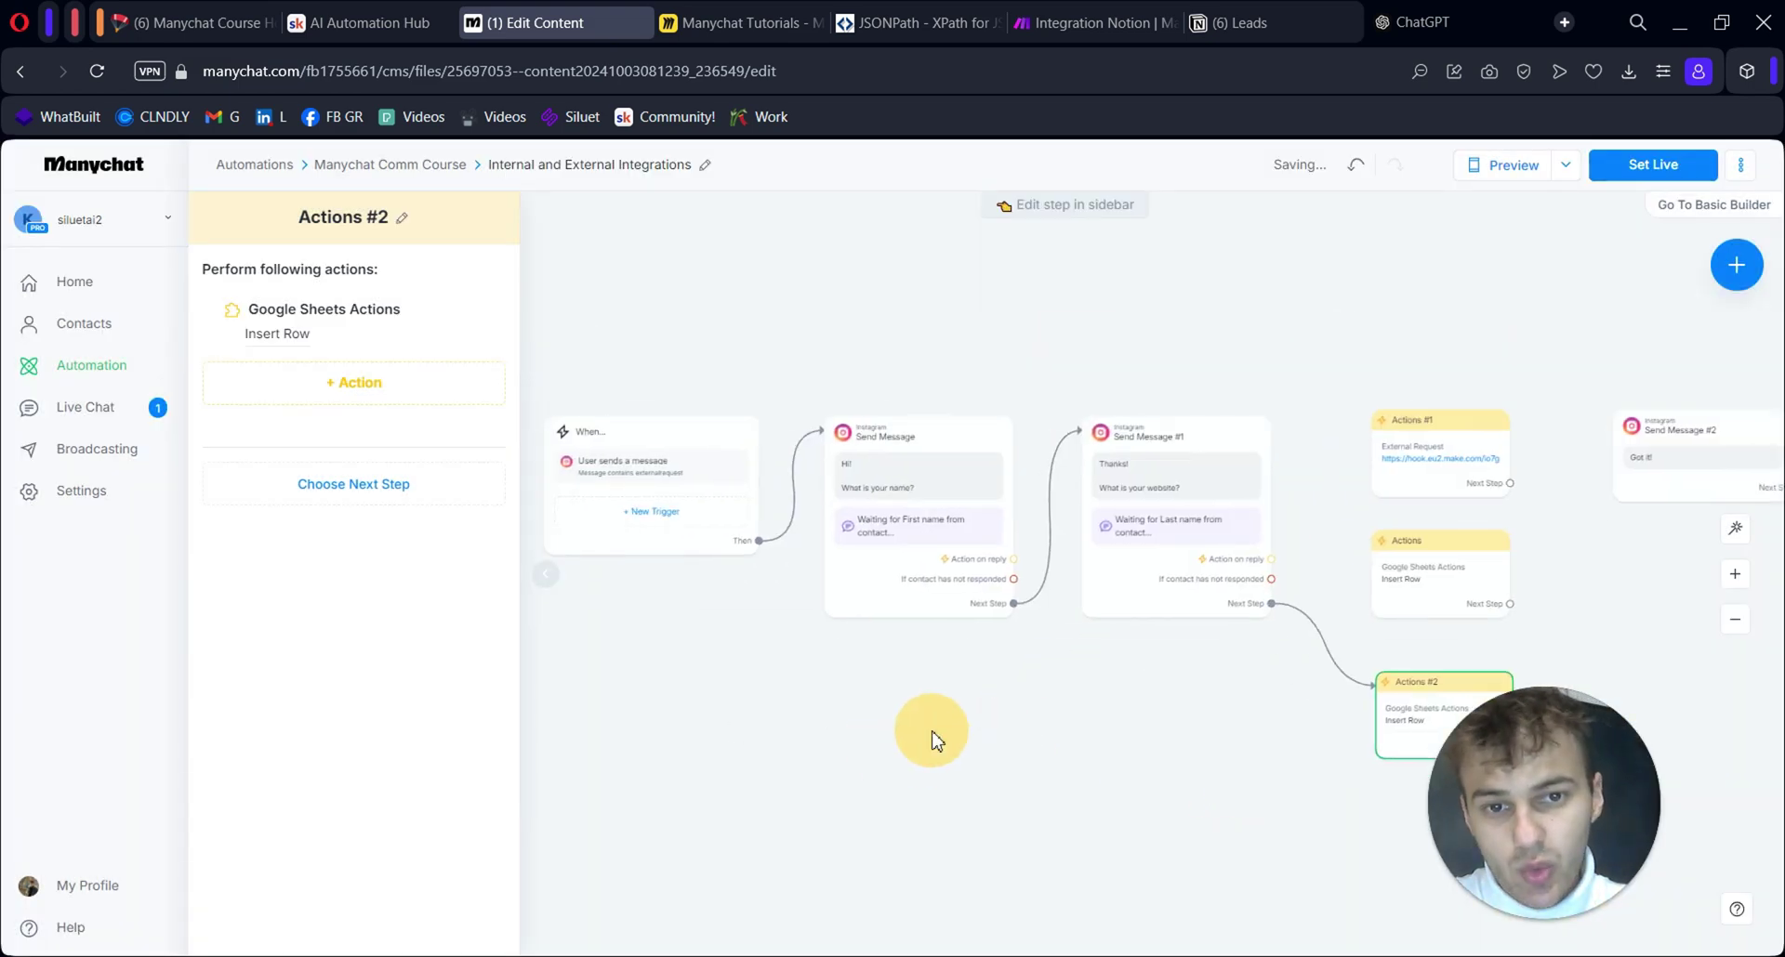
pyautogui.click(555, 580)
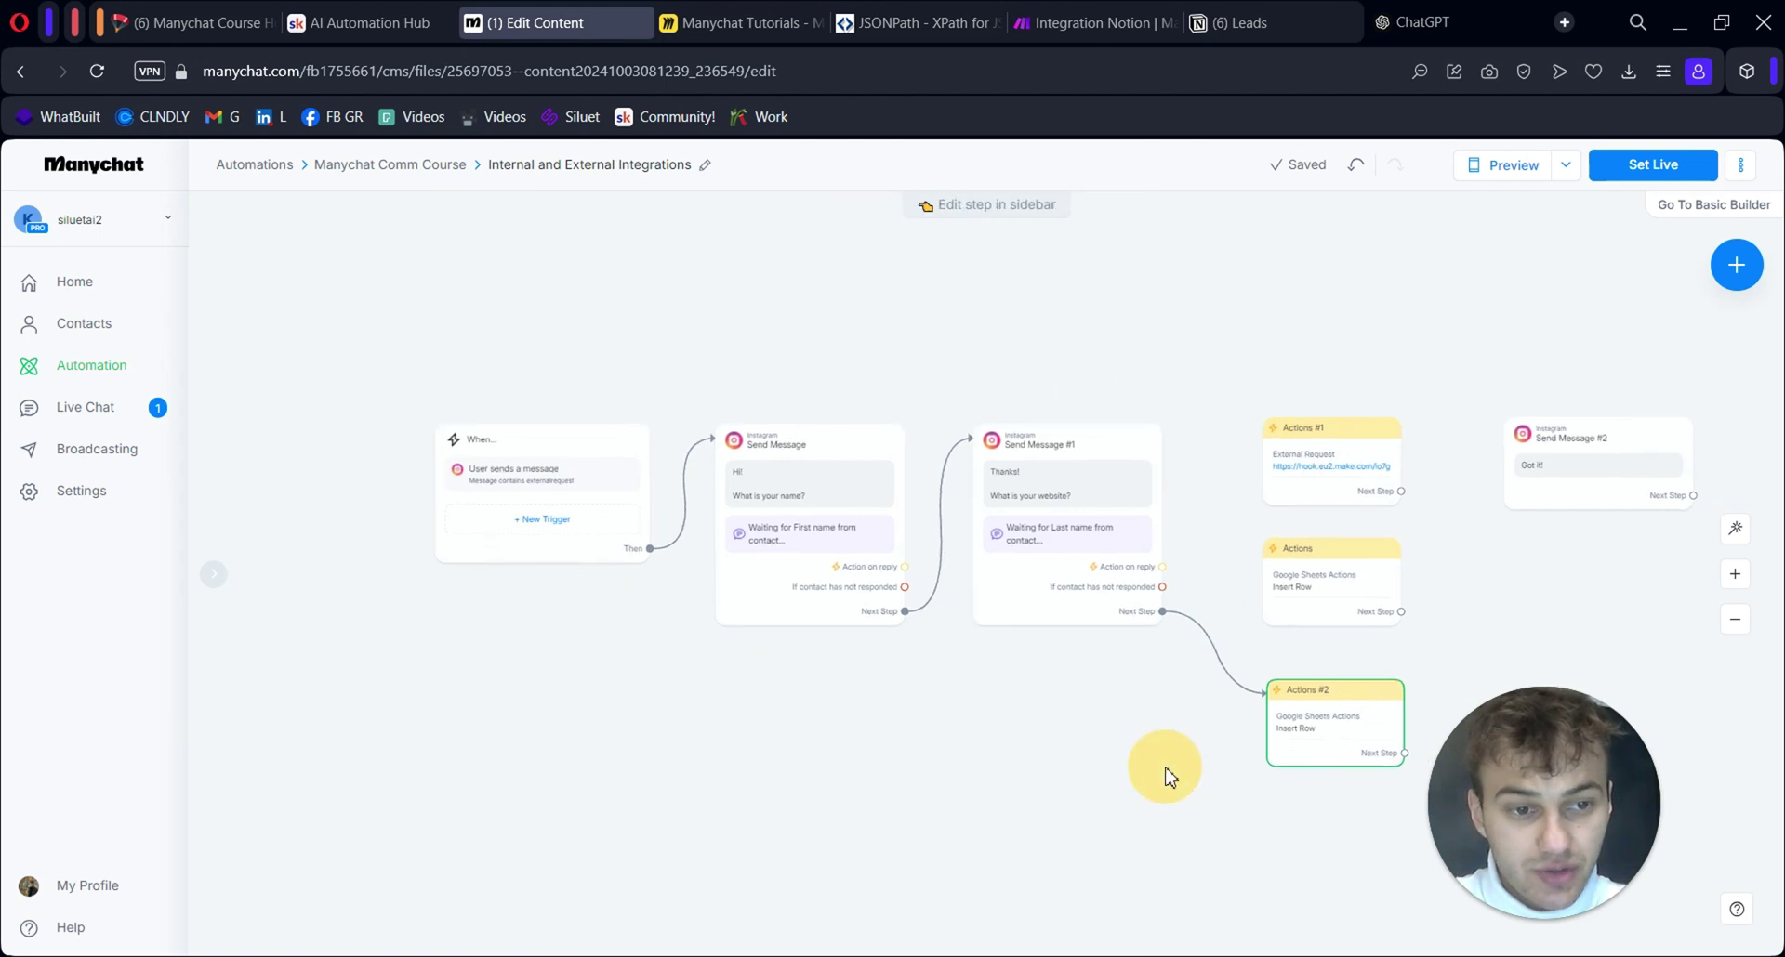
pyautogui.click(781, 582)
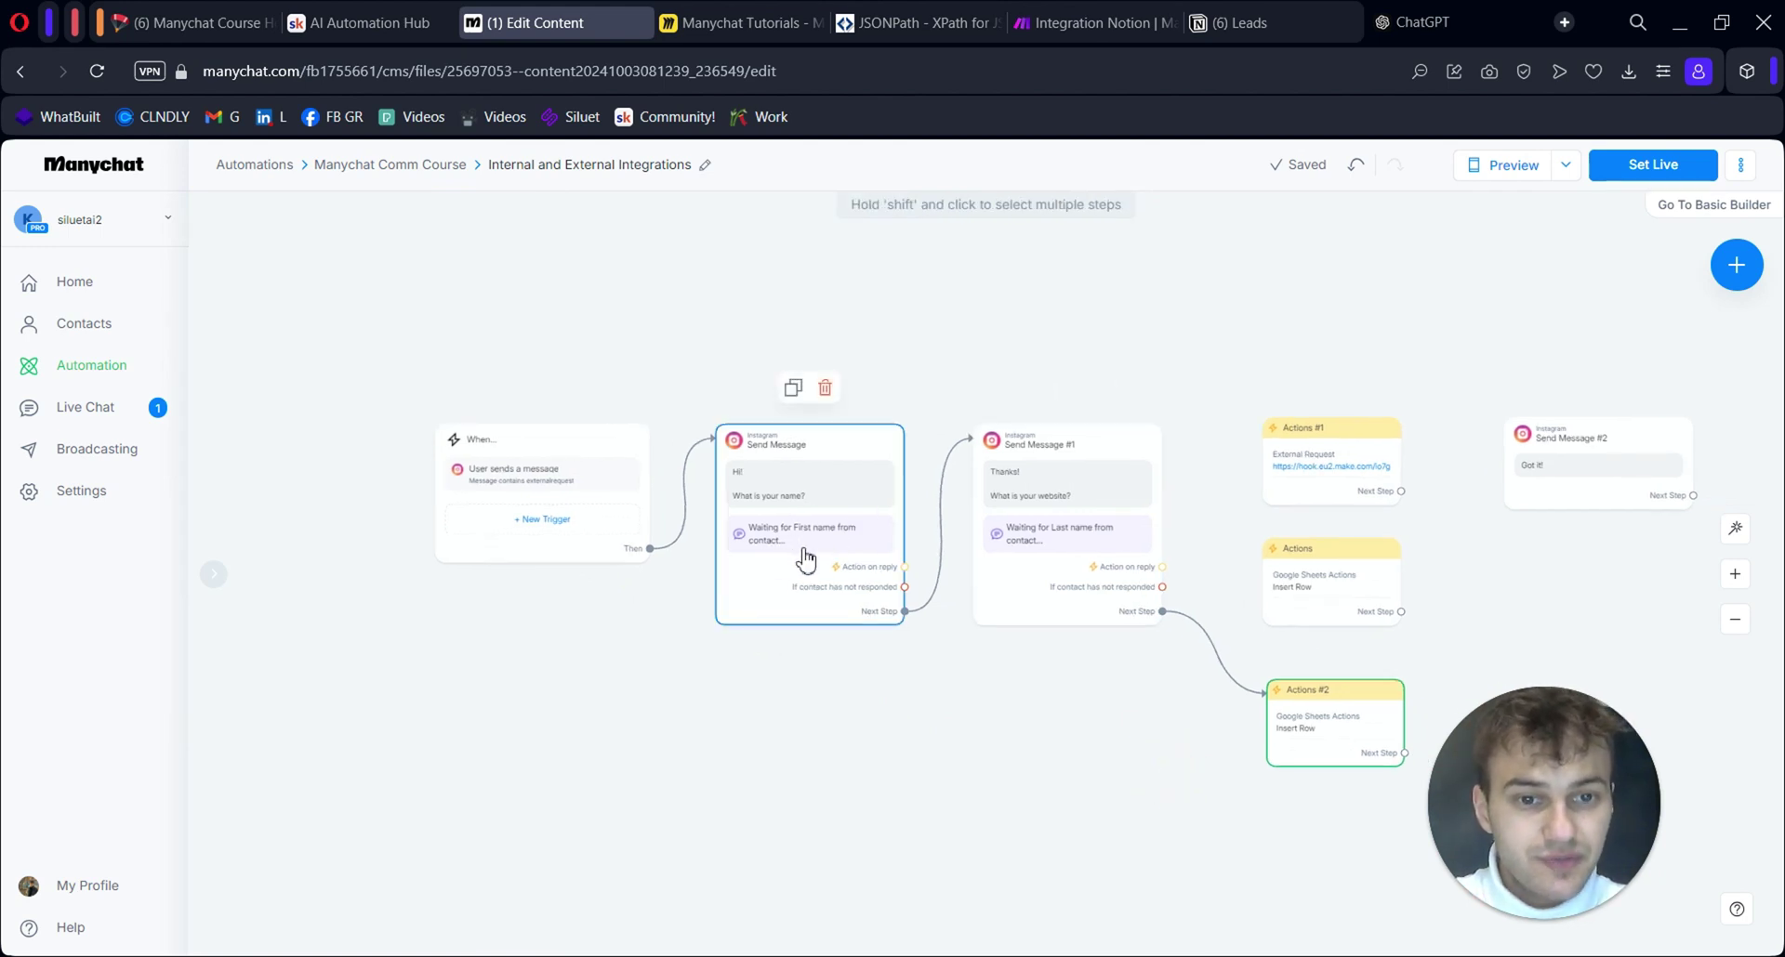
pyautogui.moveTo(1056, 678); pyautogui.dragTo(964, 669)
pyautogui.click(1001, 497)
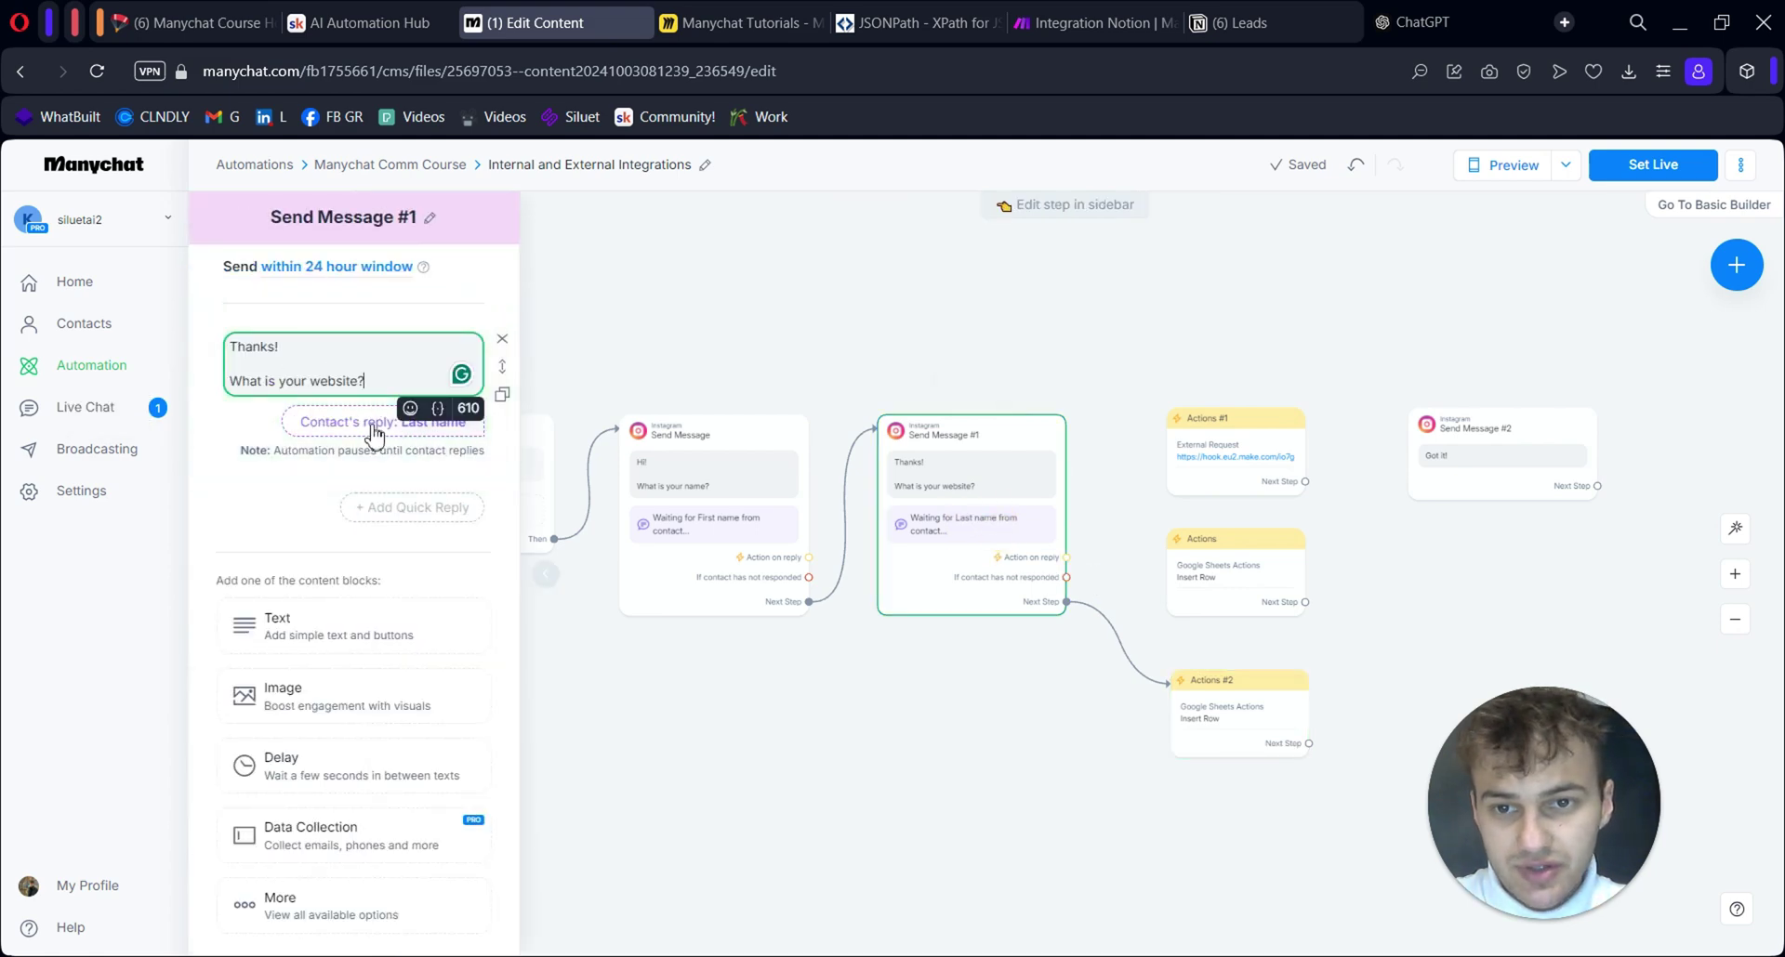
pyautogui.click(379, 423)
pyautogui.click(650, 276)
pyautogui.click(567, 307)
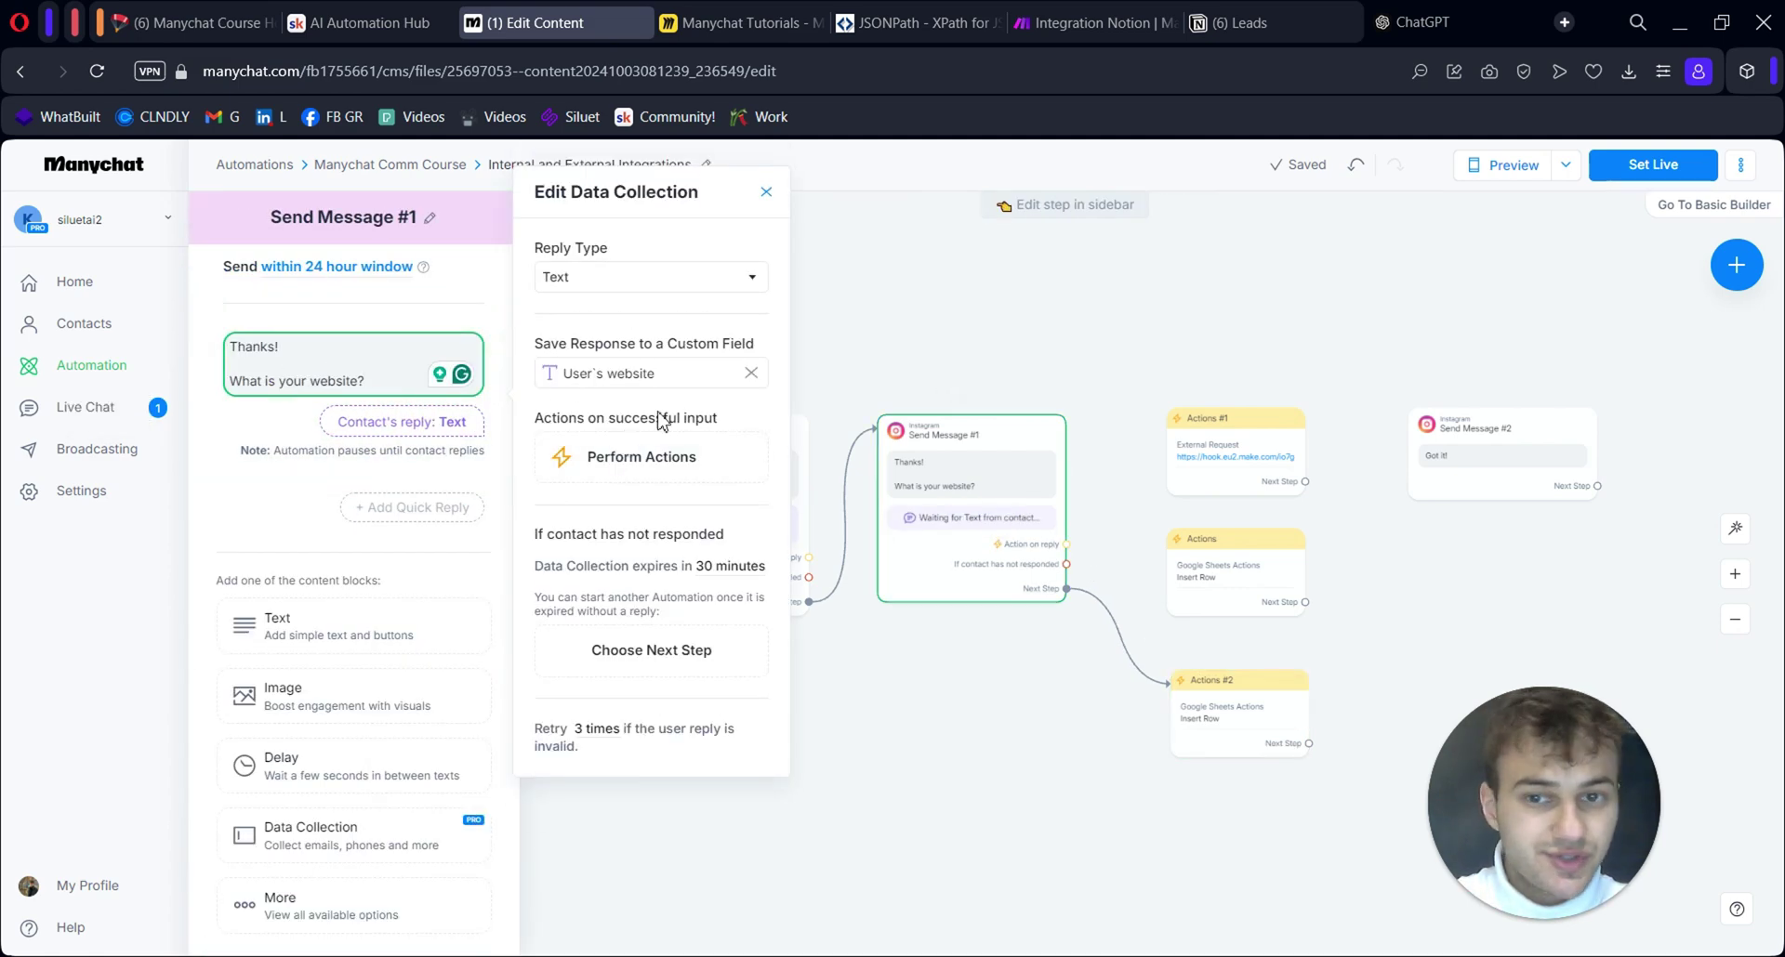
pyautogui.click(872, 740)
# Re-save Actions #2's Insert Row settings and connect its Next Step to Send Message #2
pyautogui.click(1204, 716)
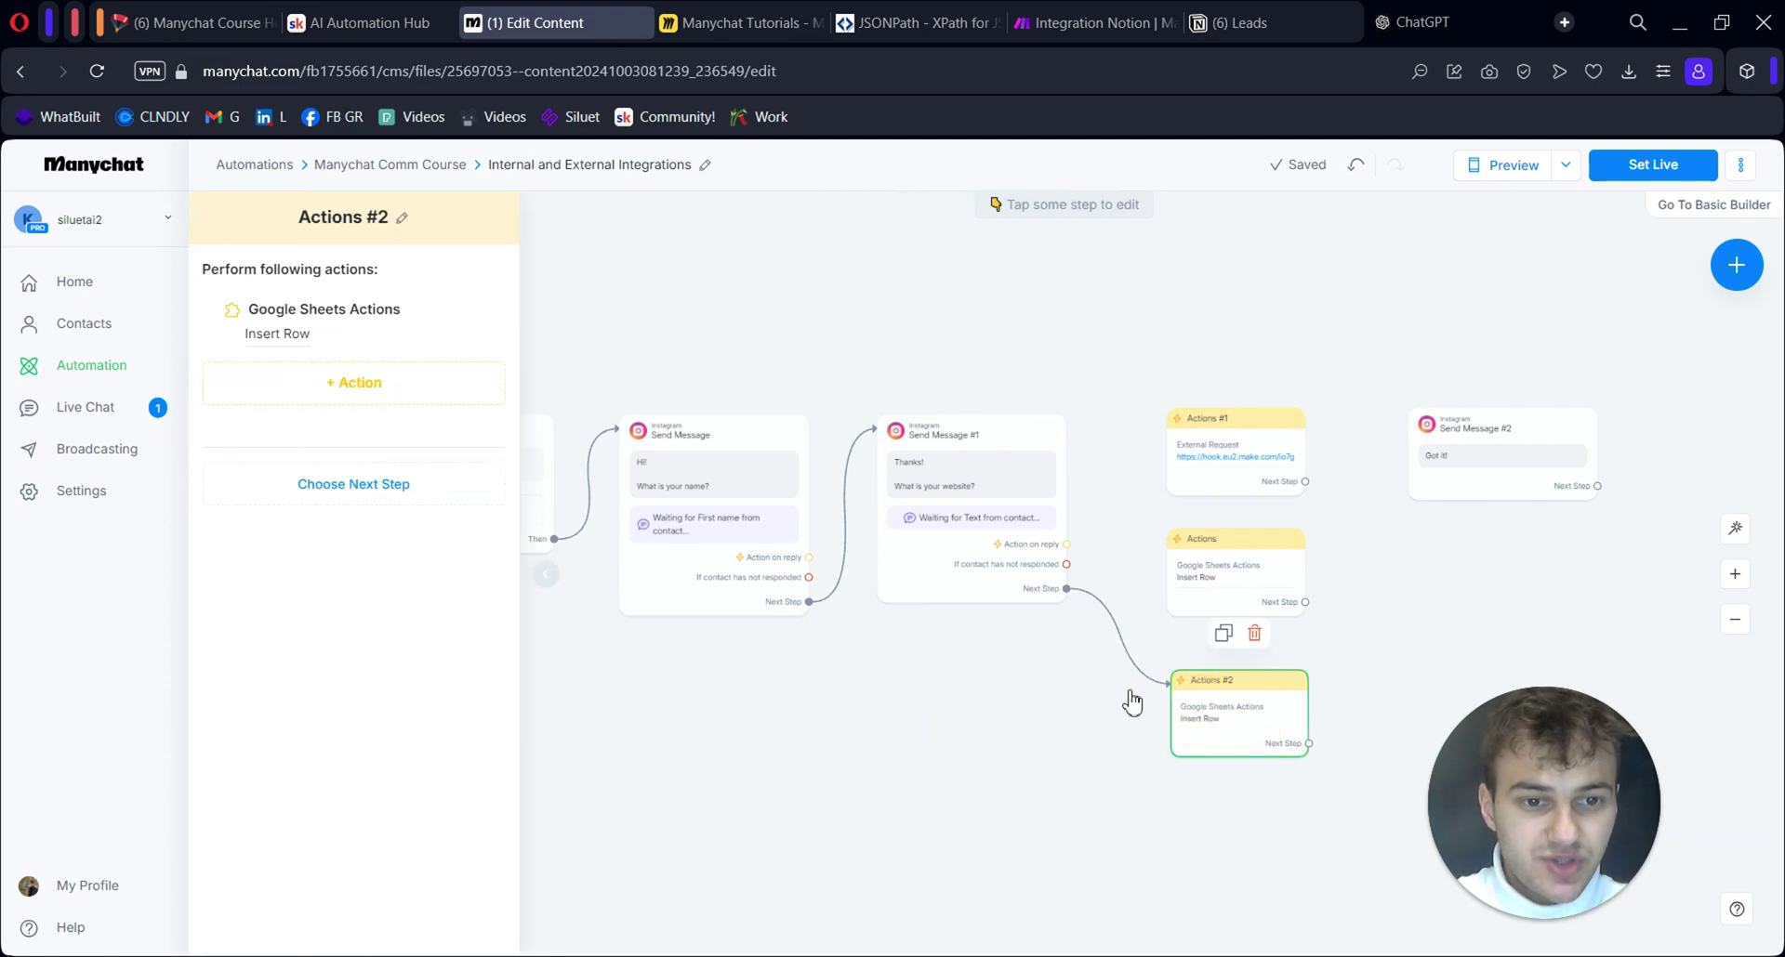
pyautogui.click(291, 337)
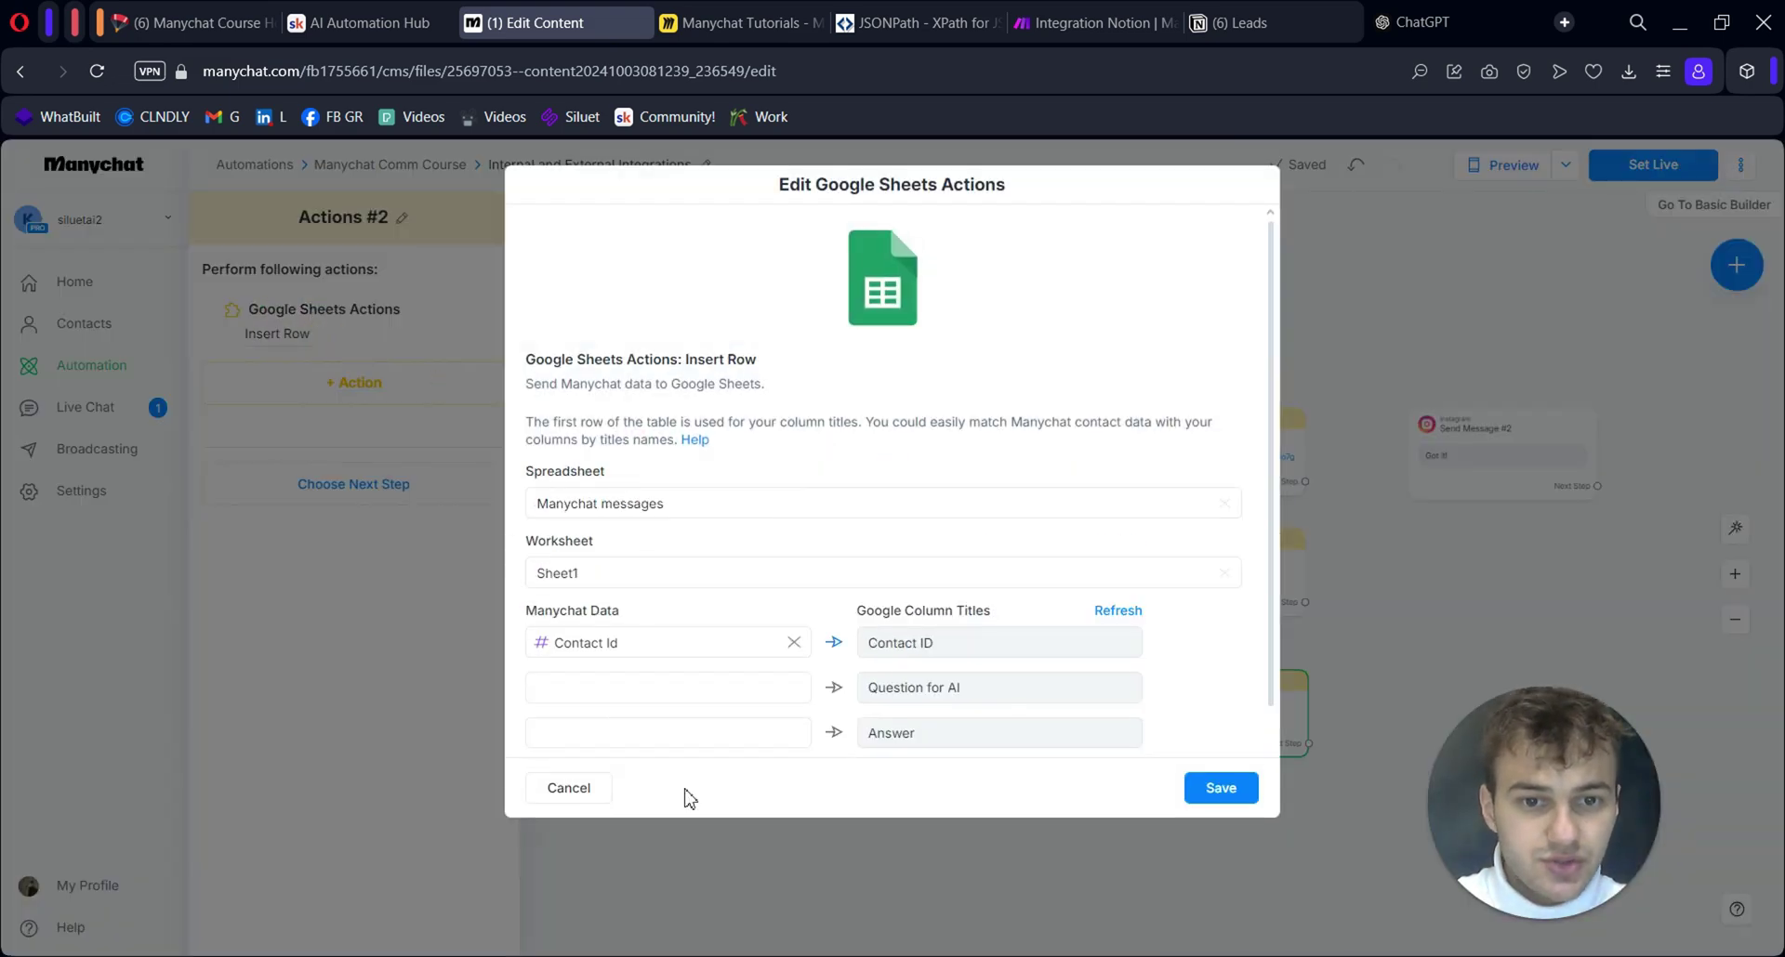
pyautogui.click(1208, 787)
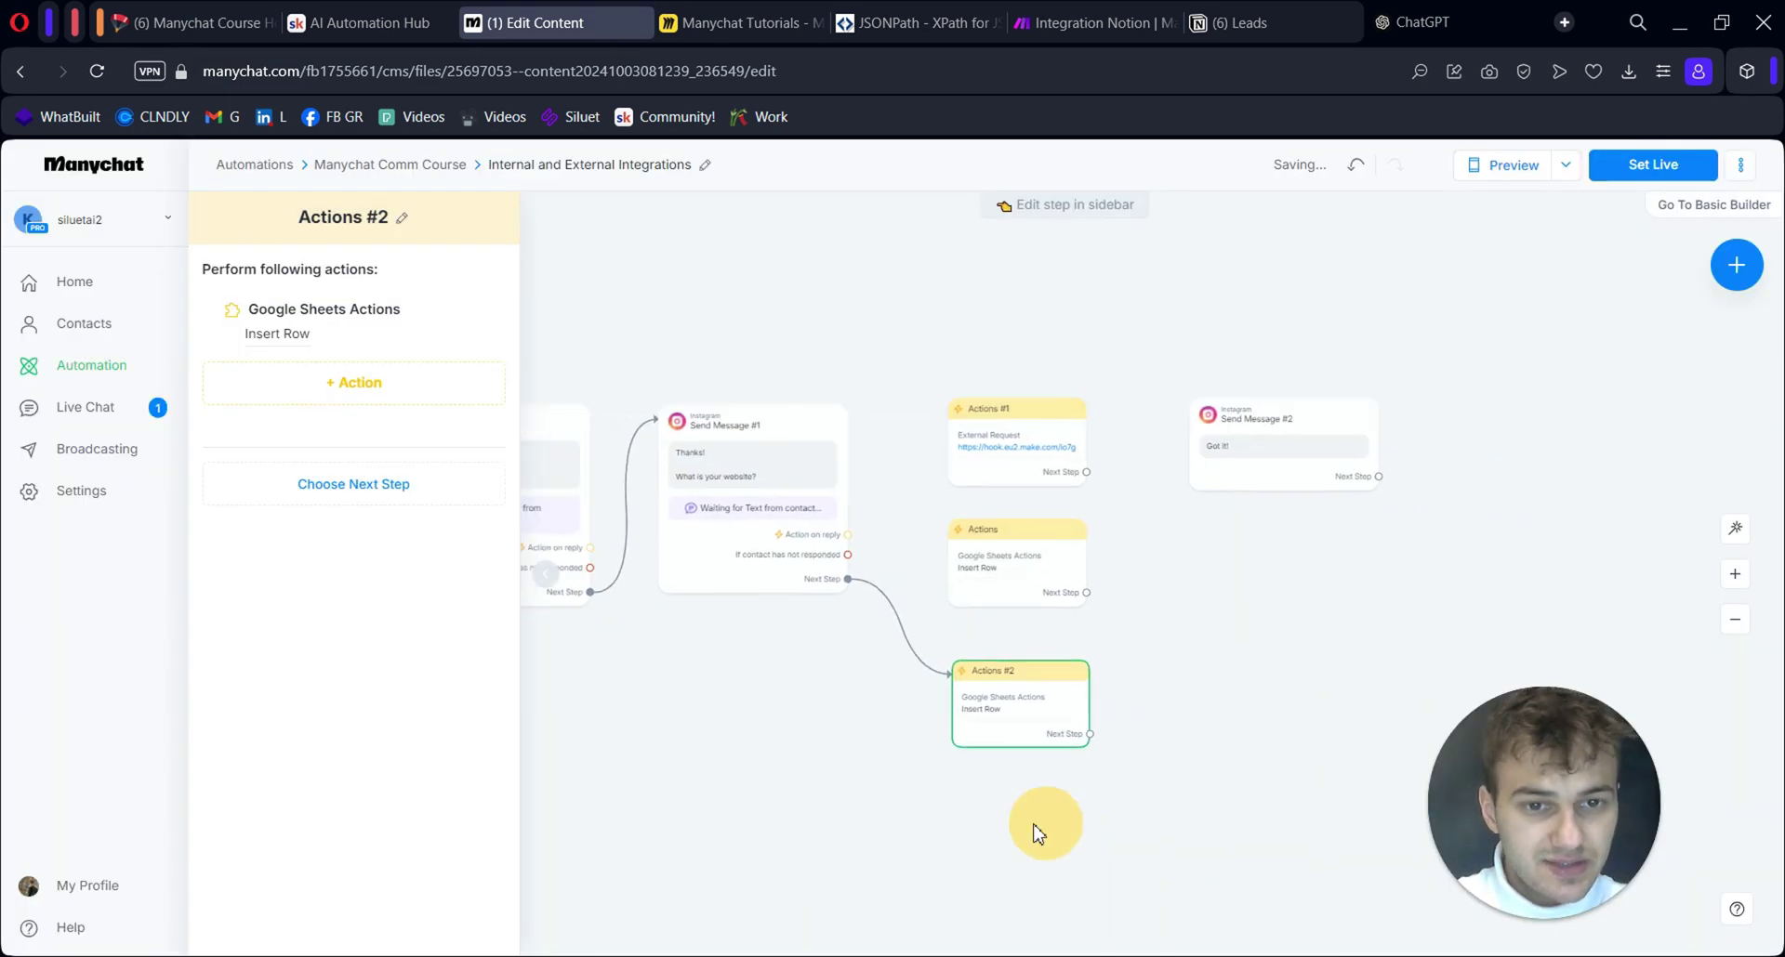
pyautogui.moveTo(1069, 716); pyautogui.dragTo(1157, 409)
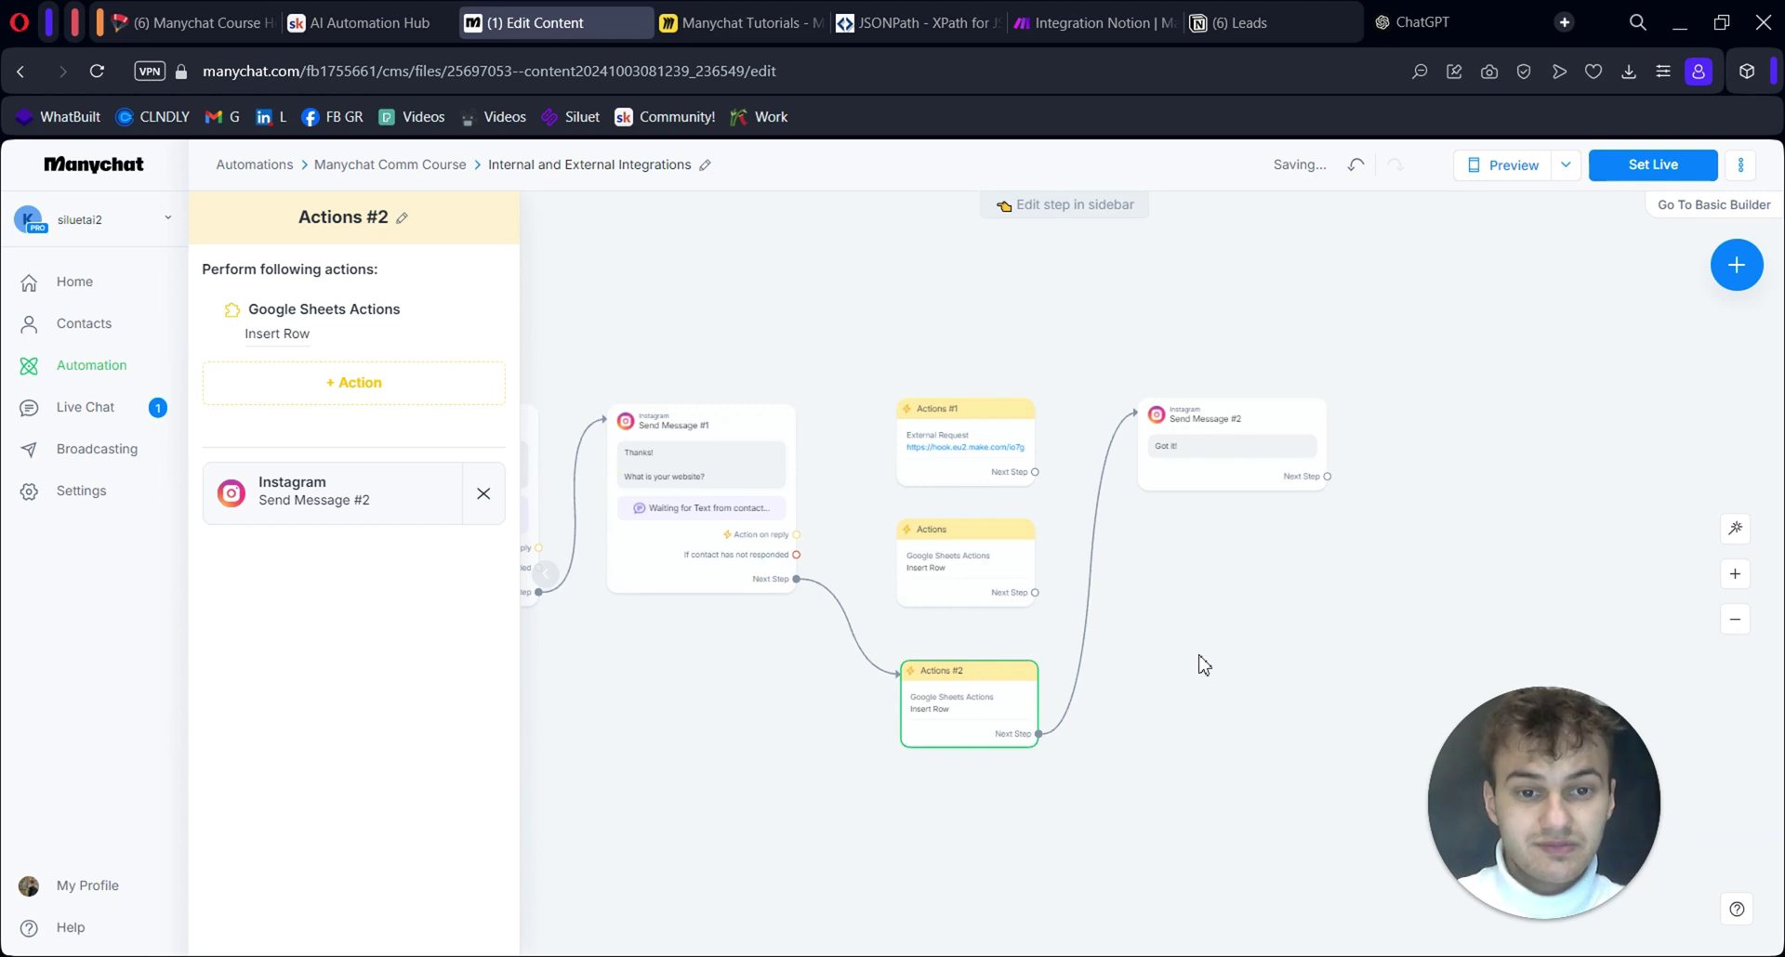
pyautogui.moveTo(943, 712)
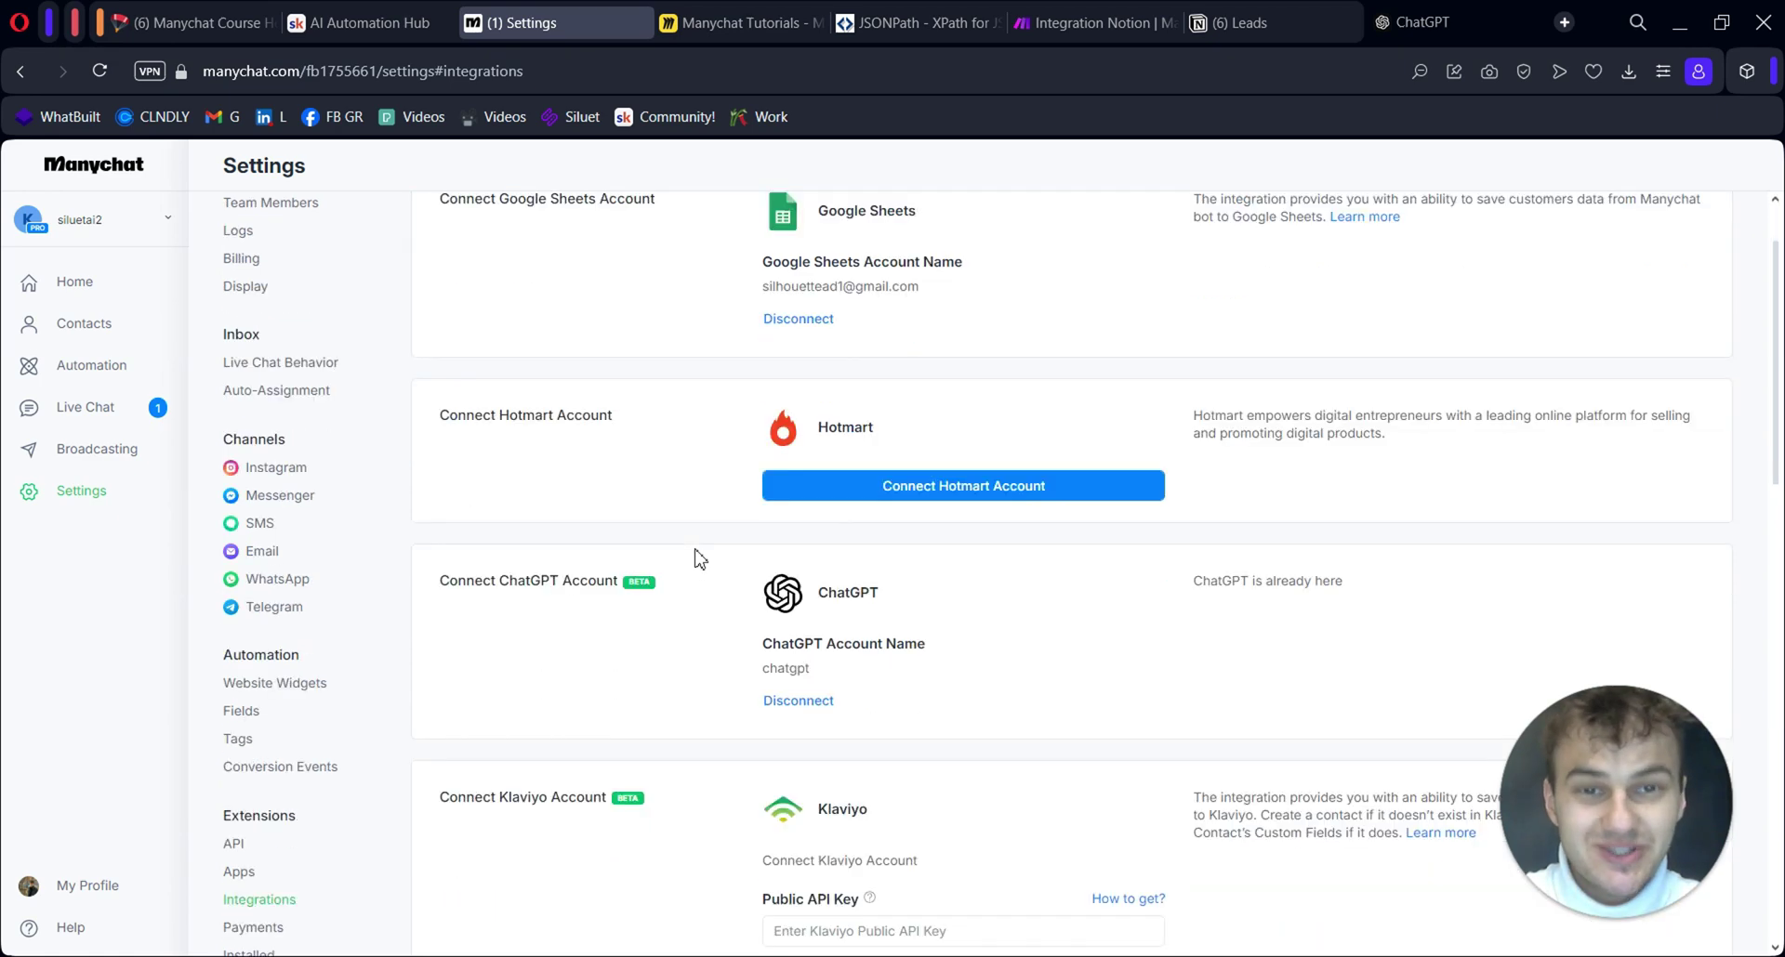
pyautogui.scroll(-1, 693, 567)
pyautogui.scroll(-10, 720, 590)
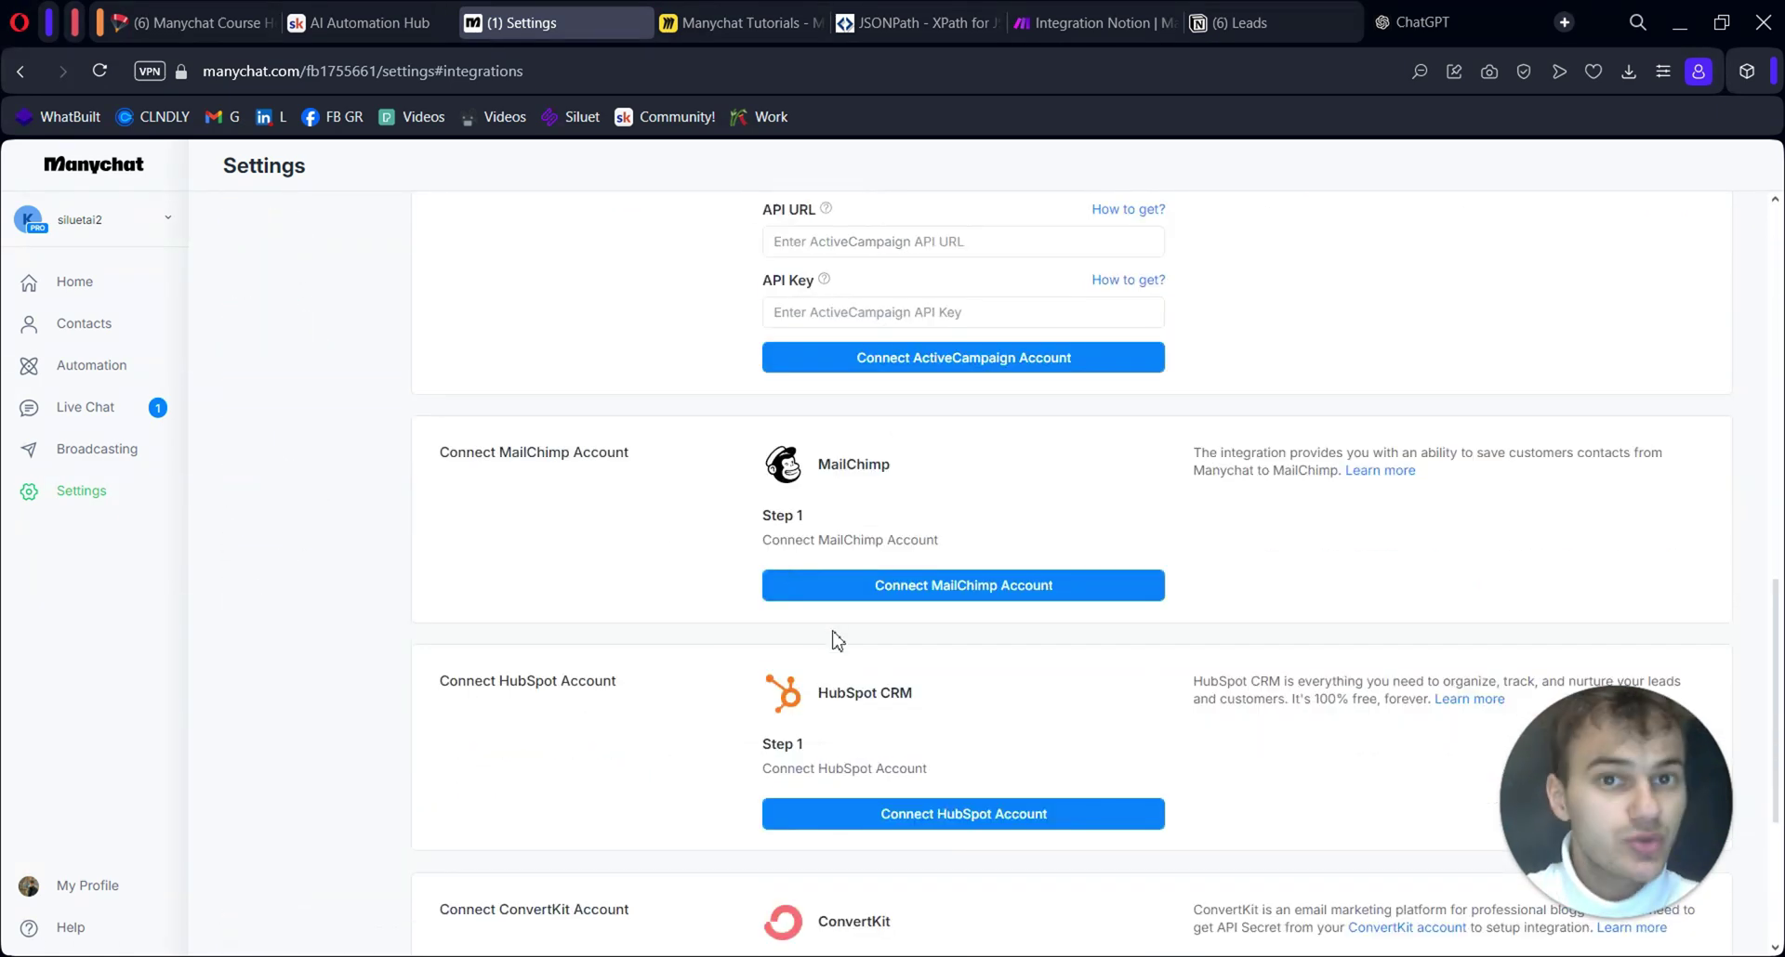
pyautogui.scroll(-3, 879, 649)
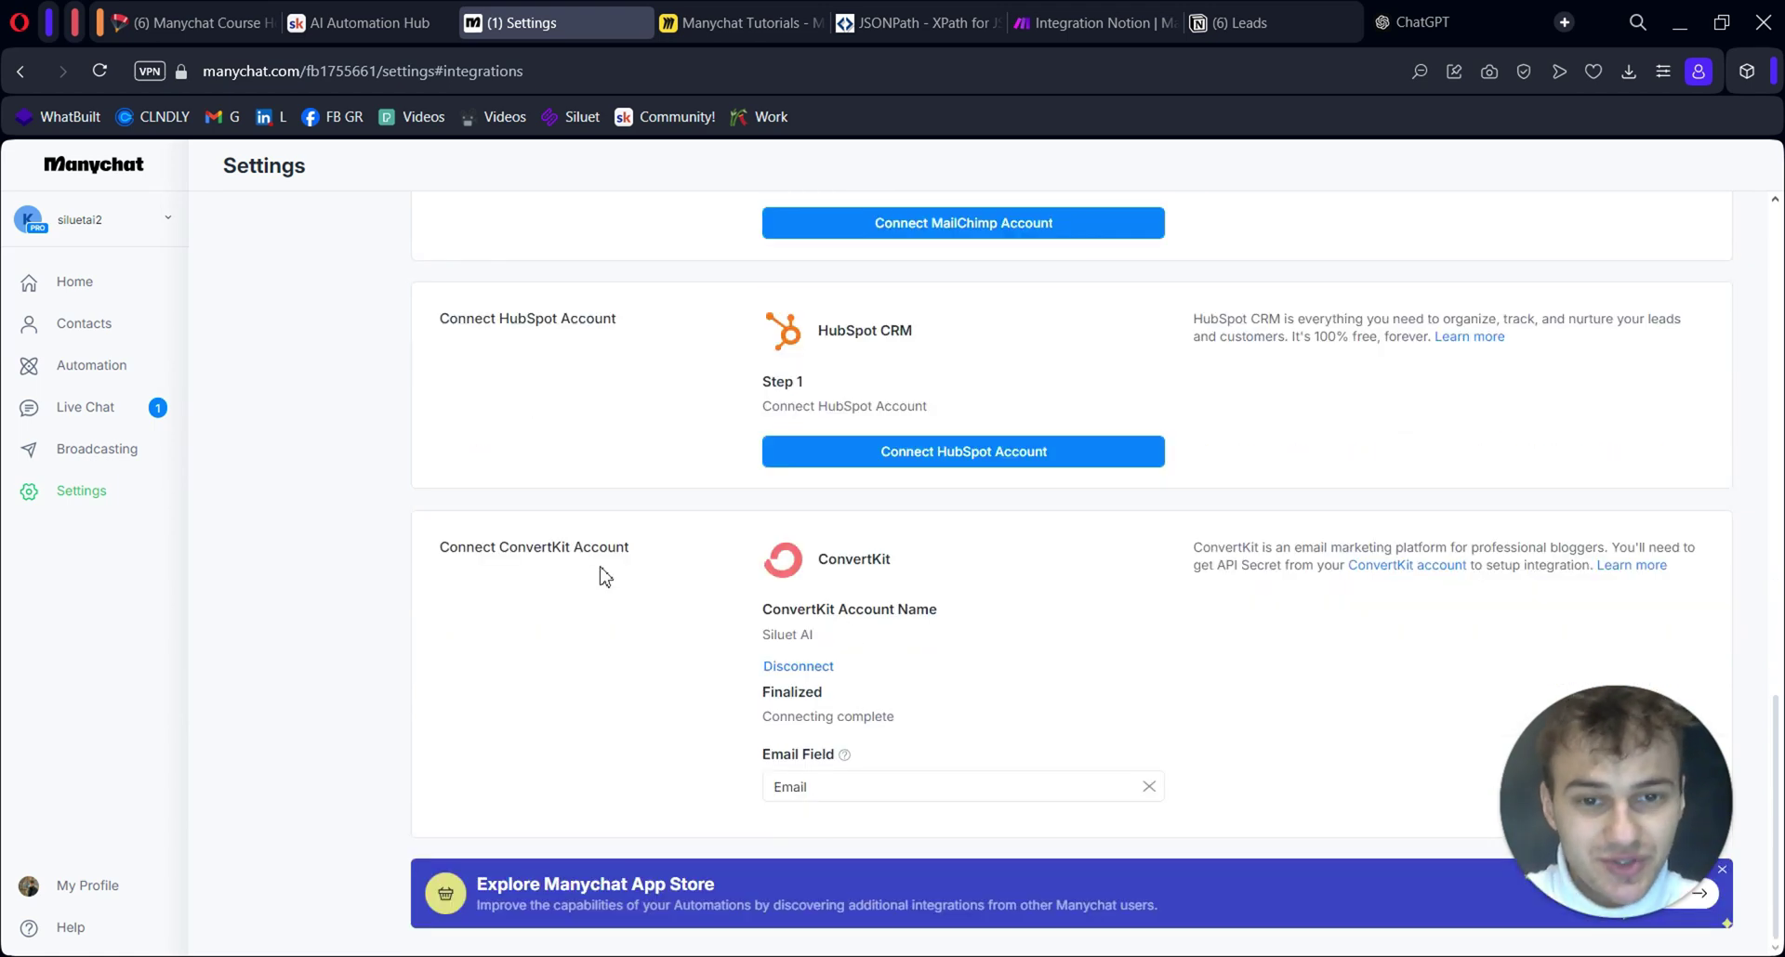
pyautogui.scroll(12, 596, 563)
pyautogui.hotkey('ctrl', 'Tab')
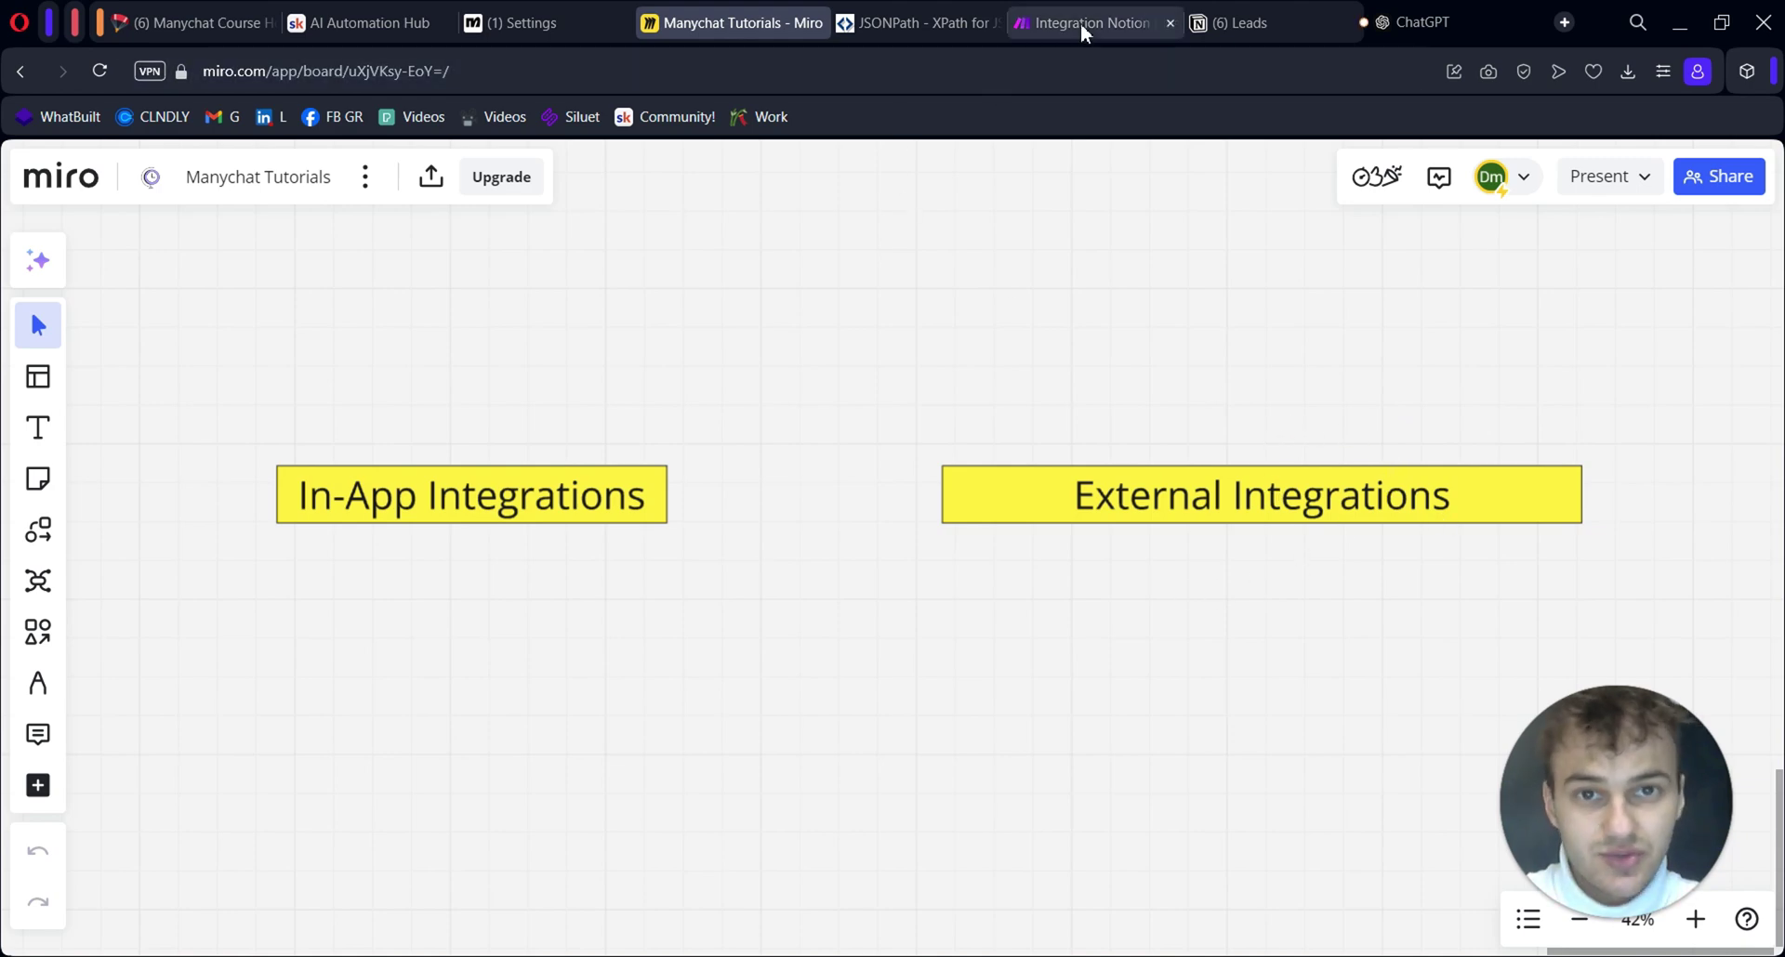
pyautogui.hotkey('ctrl', 'shift', 'Tab')
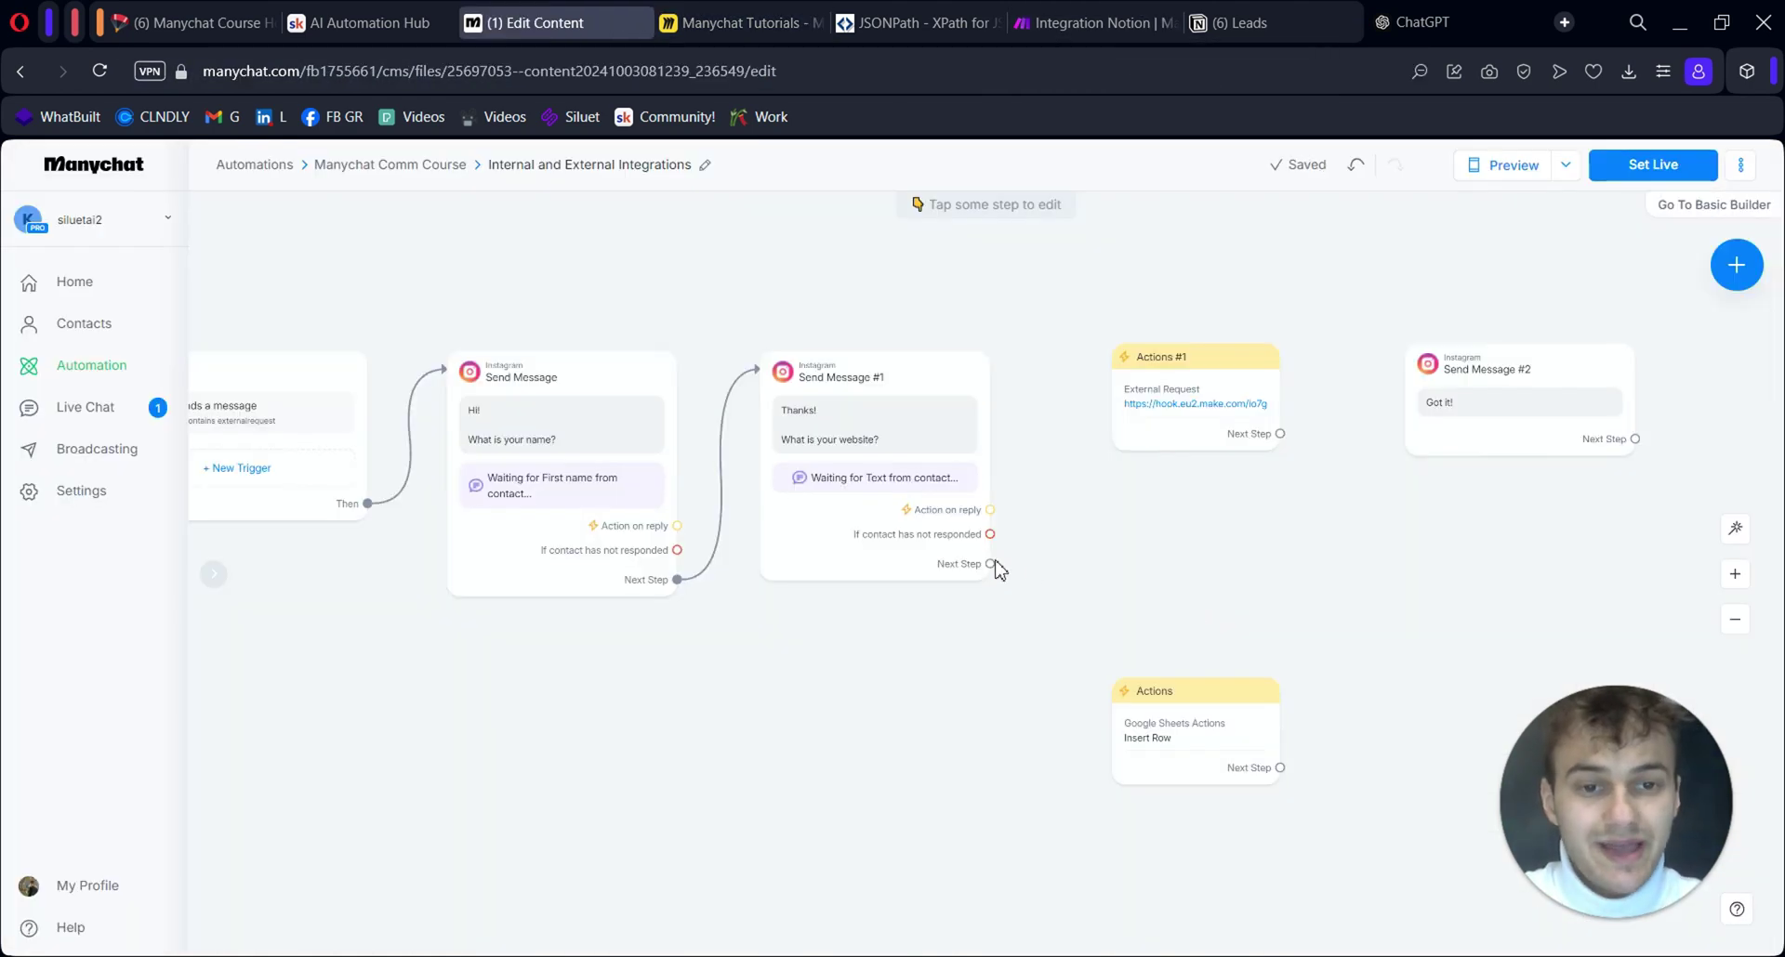
# Add an Actions #2 step with an External Request after Send Message #1, placed below Actions #1
pyautogui.moveTo(991, 564); pyautogui.dragTo(1090, 550)
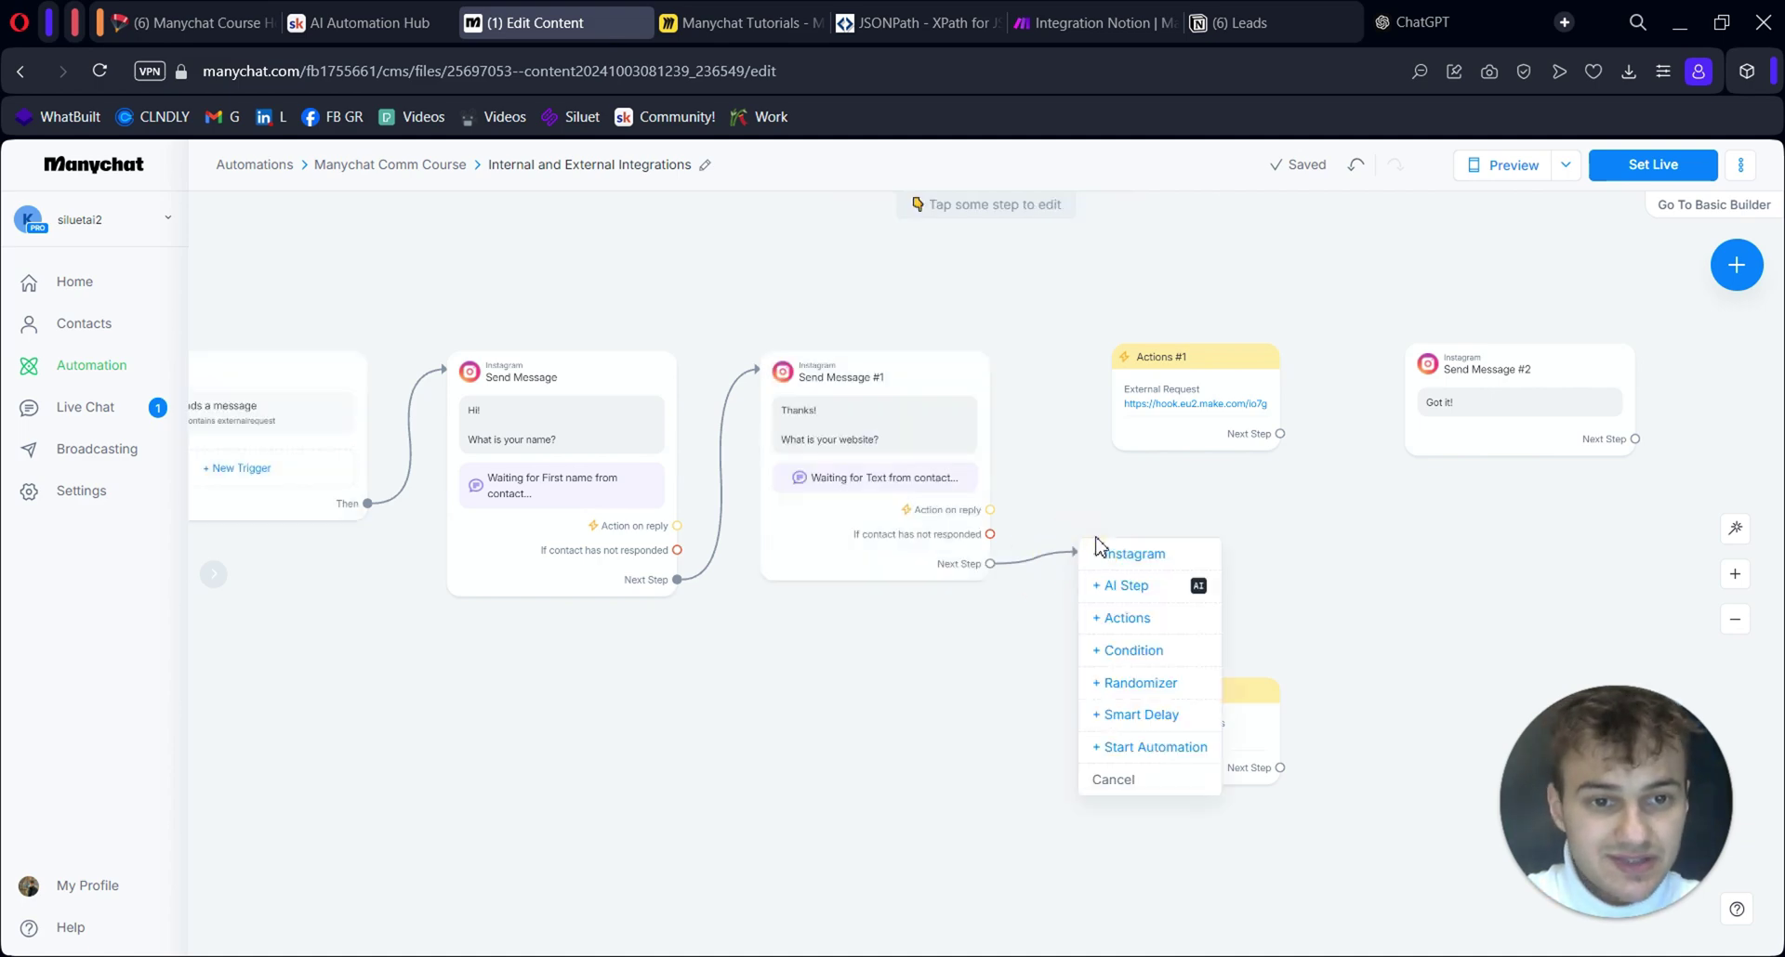
pyautogui.click(1158, 621)
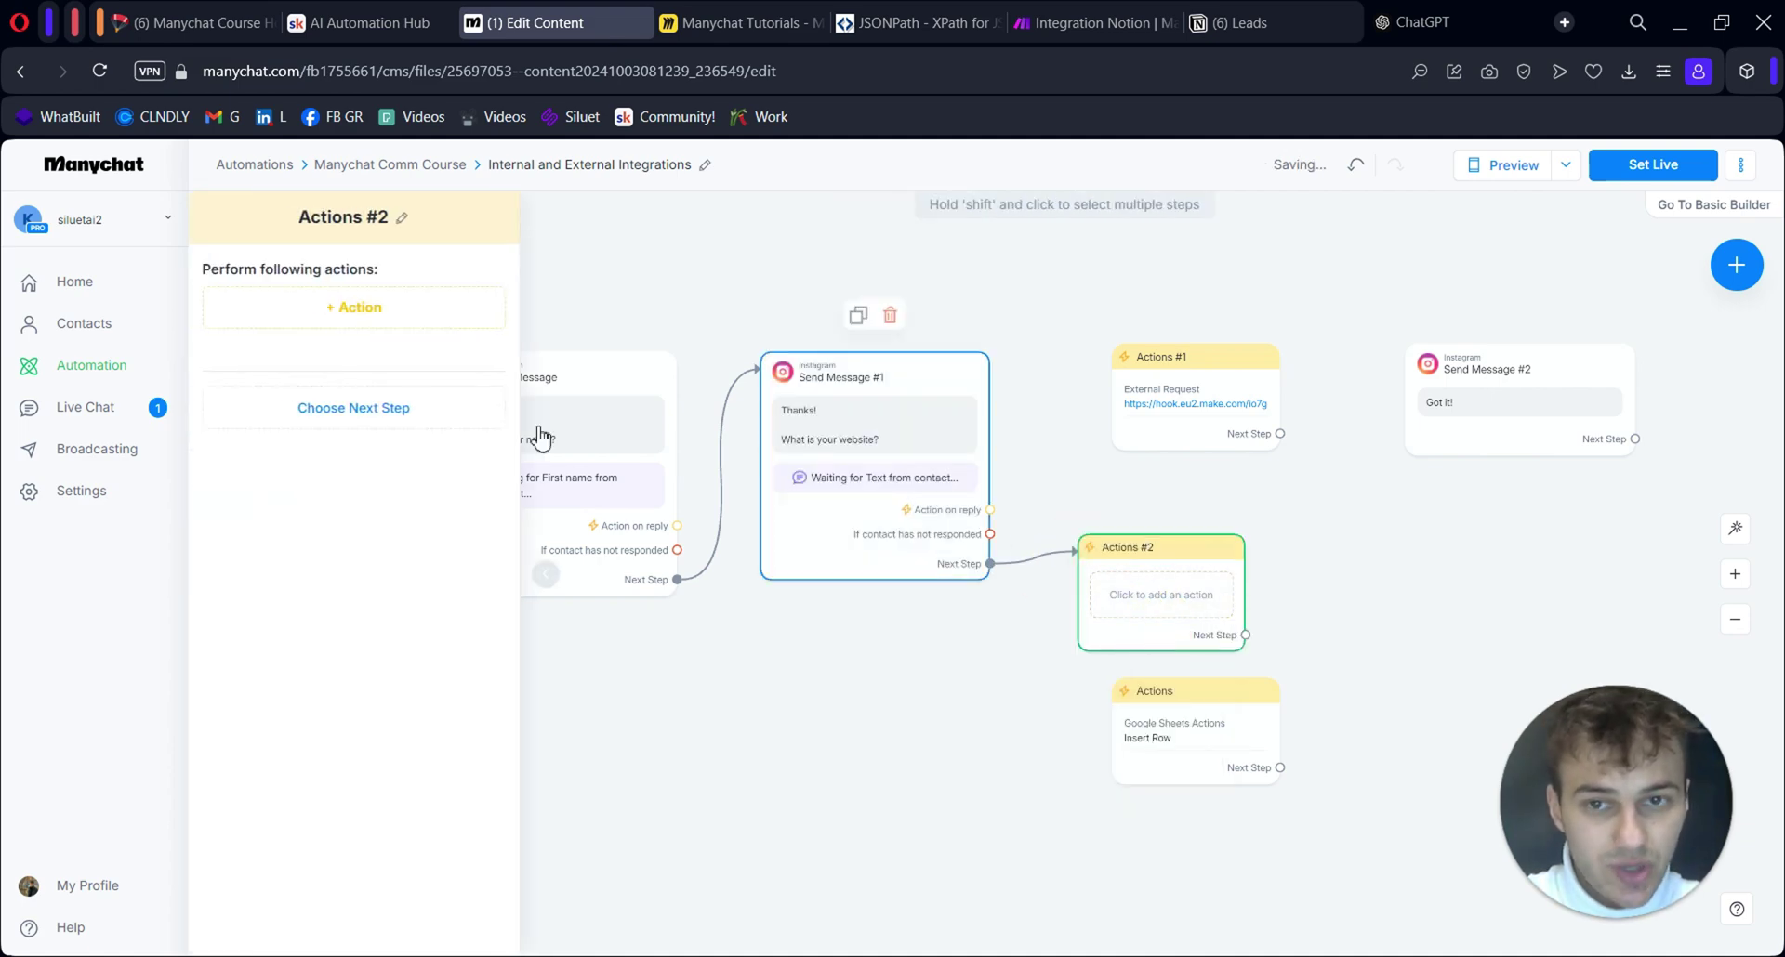
pyautogui.click(351, 306)
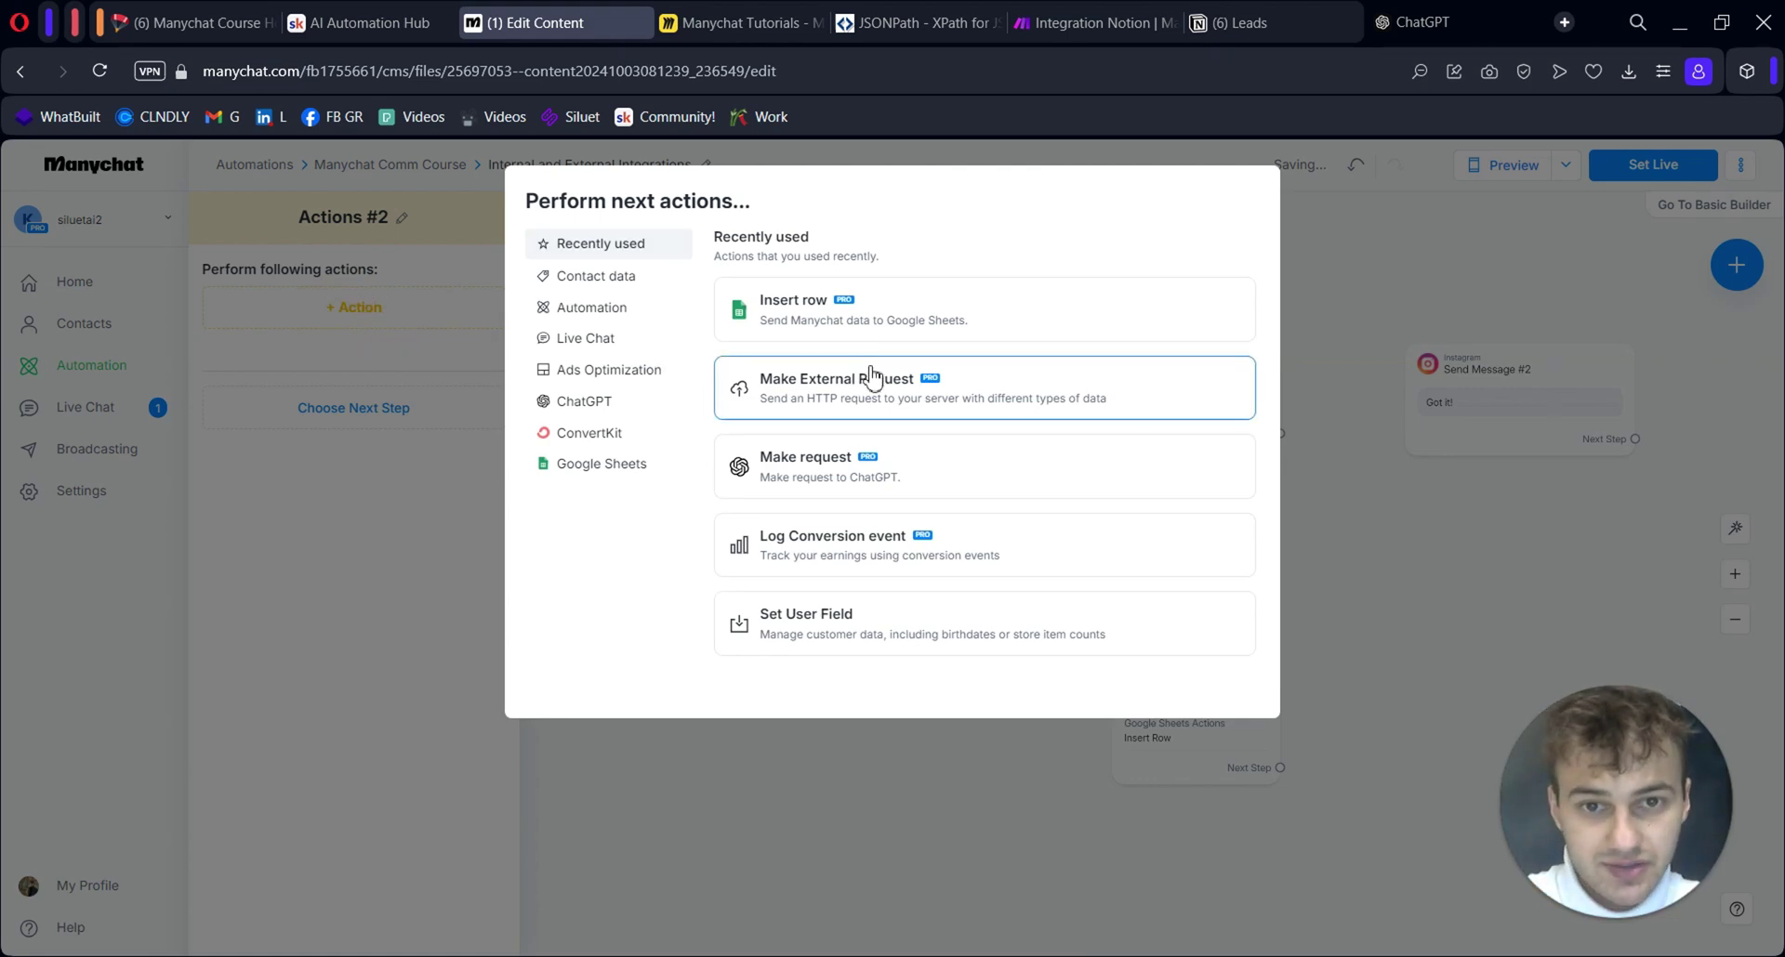
pyautogui.click(852, 398)
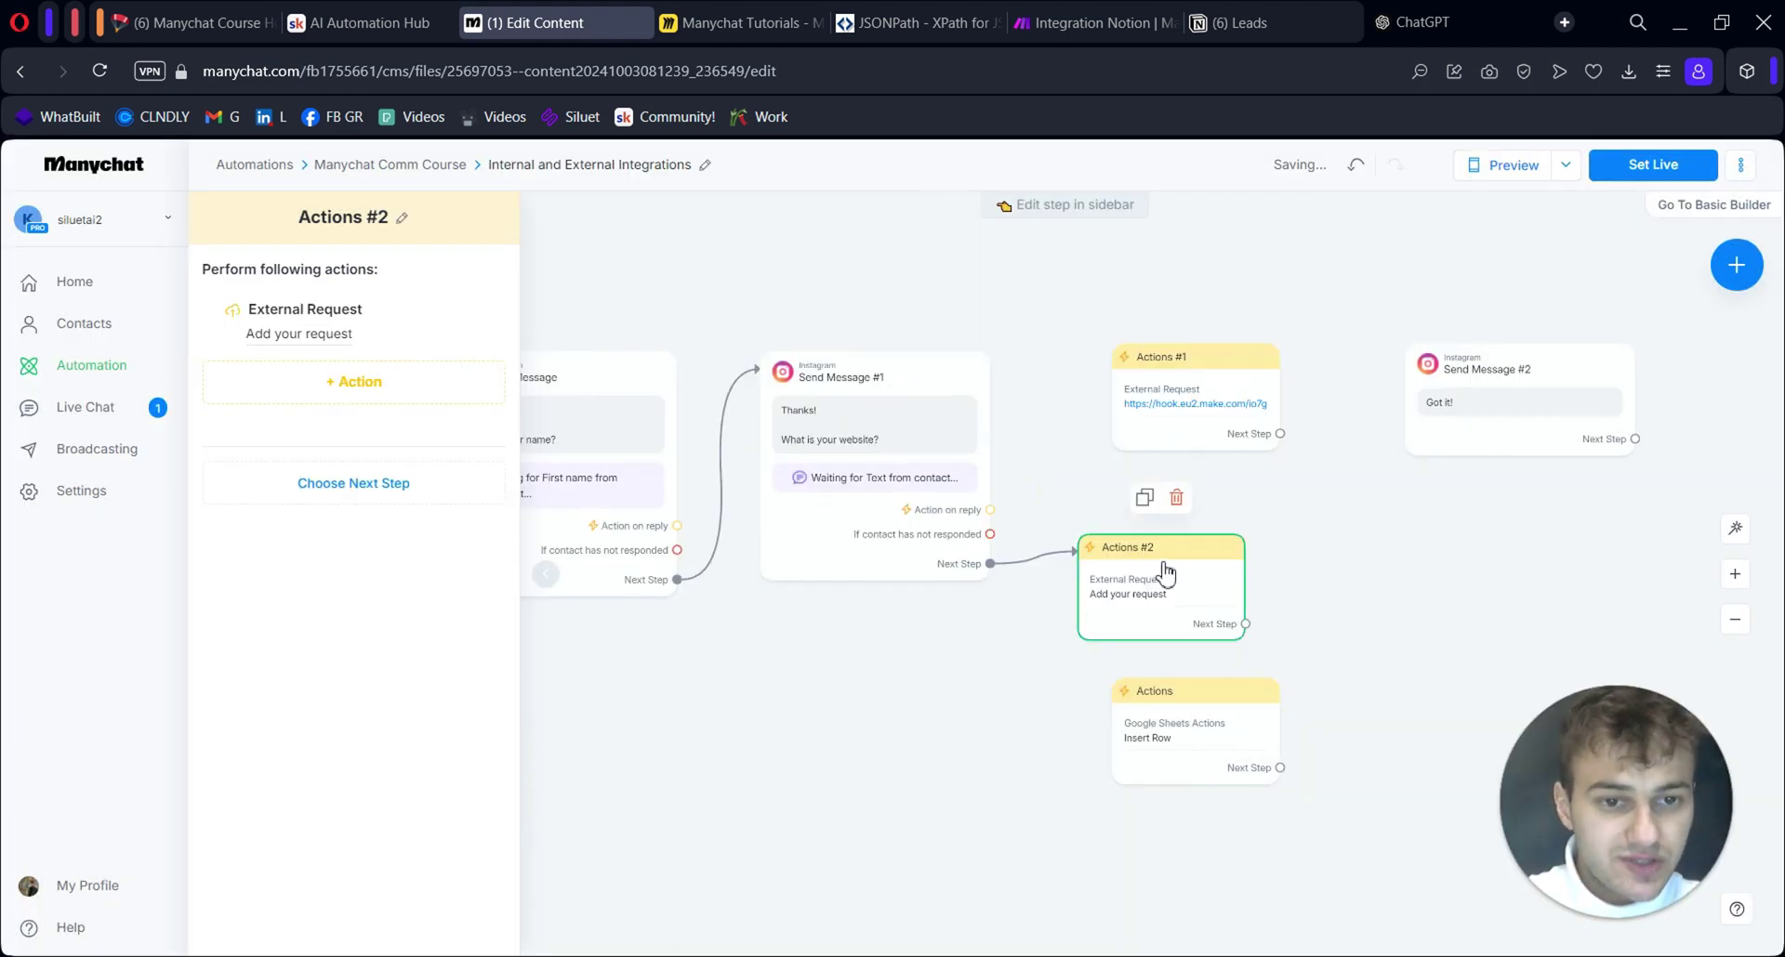
pyautogui.moveTo(1187, 563); pyautogui.dragTo(1215, 538)
# Review Actions #1's existing request headers, body, response and response mapping, then close it
pyautogui.click(1205, 406)
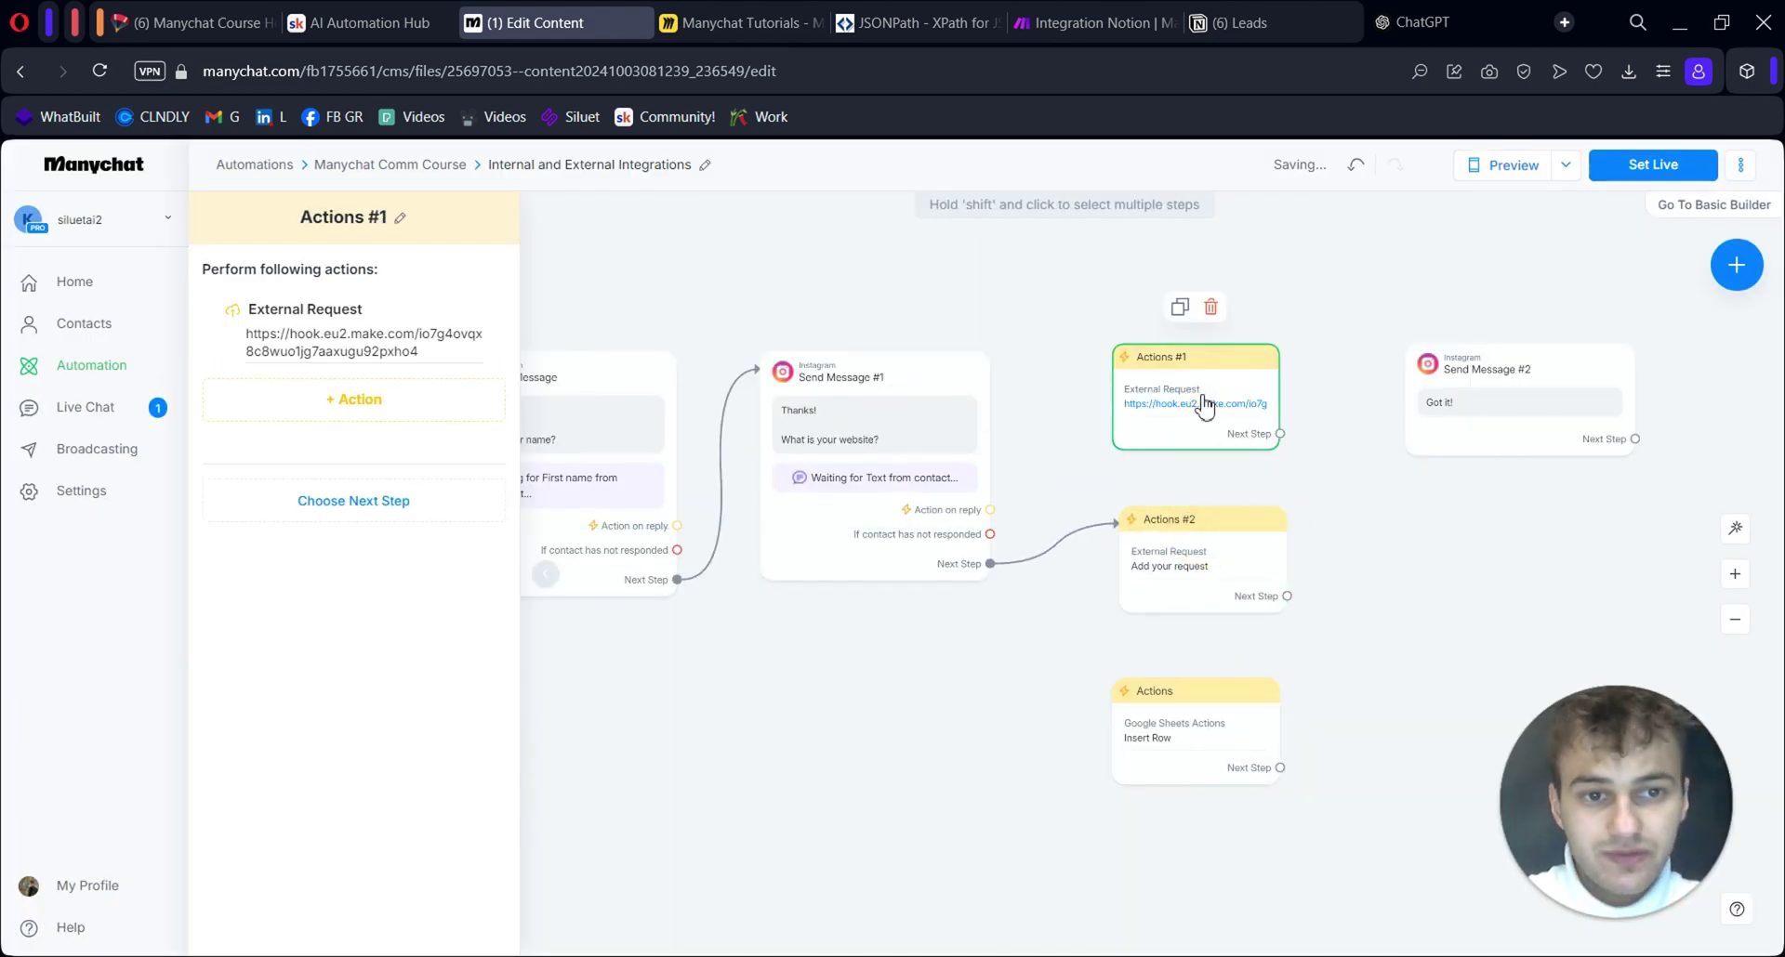
pyautogui.click(367, 351)
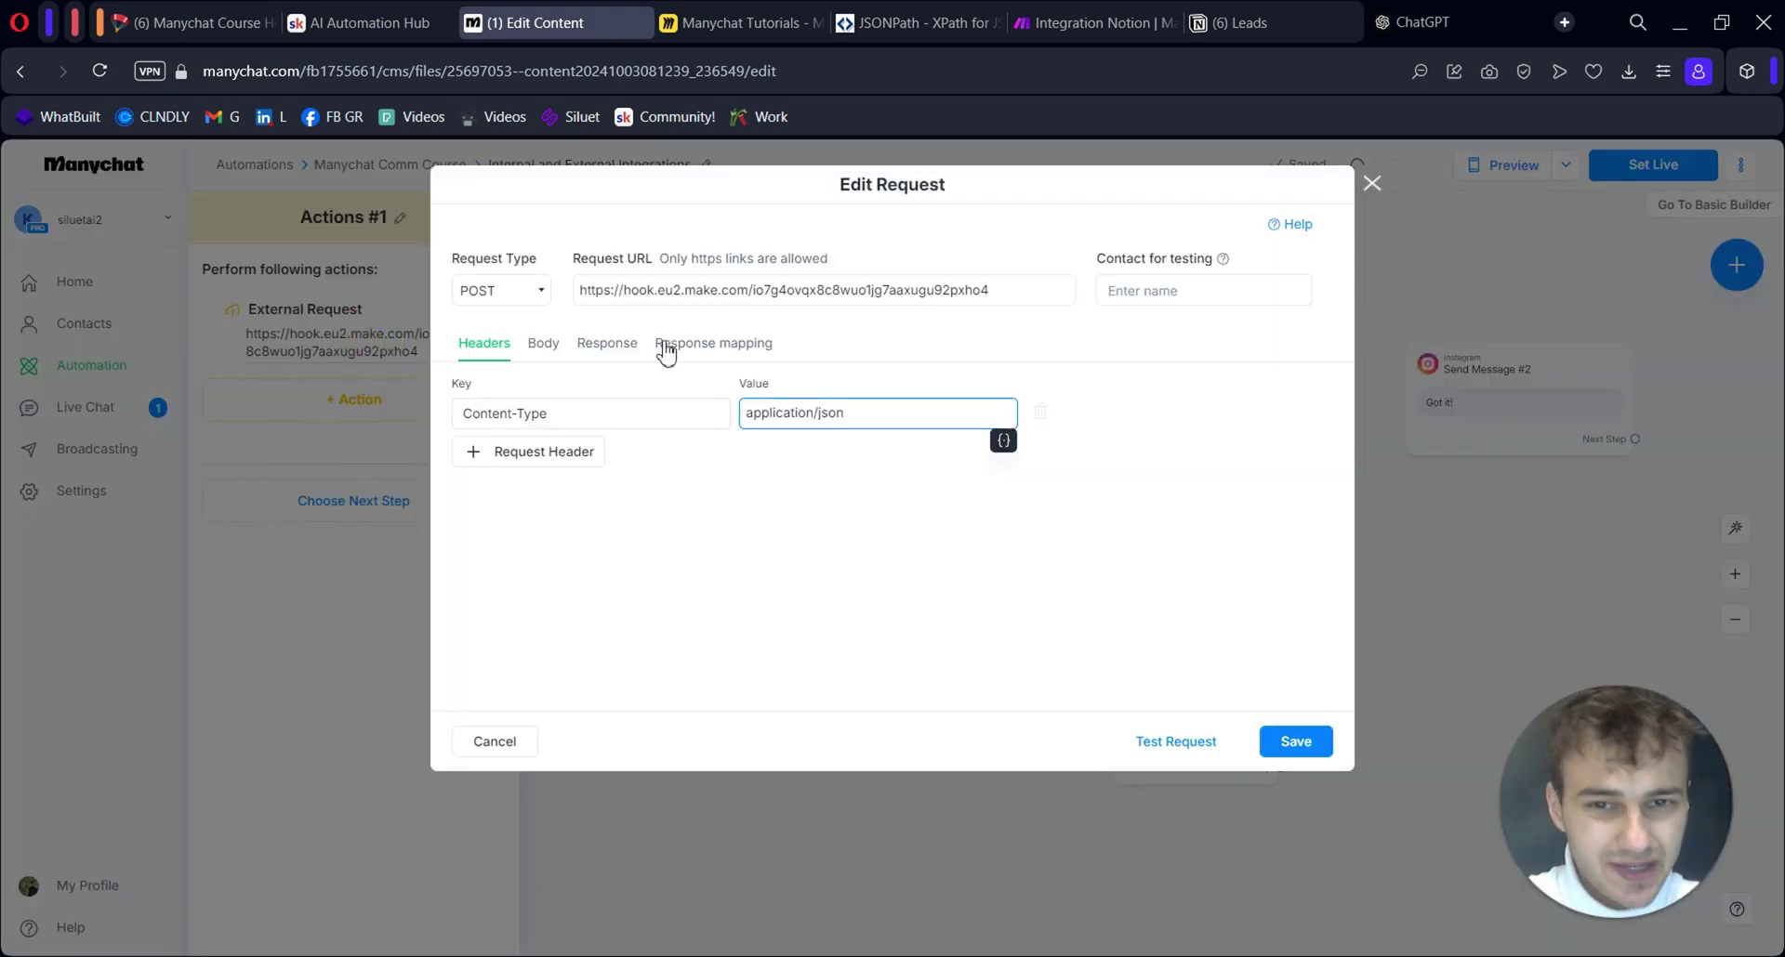
pyautogui.click(543, 351)
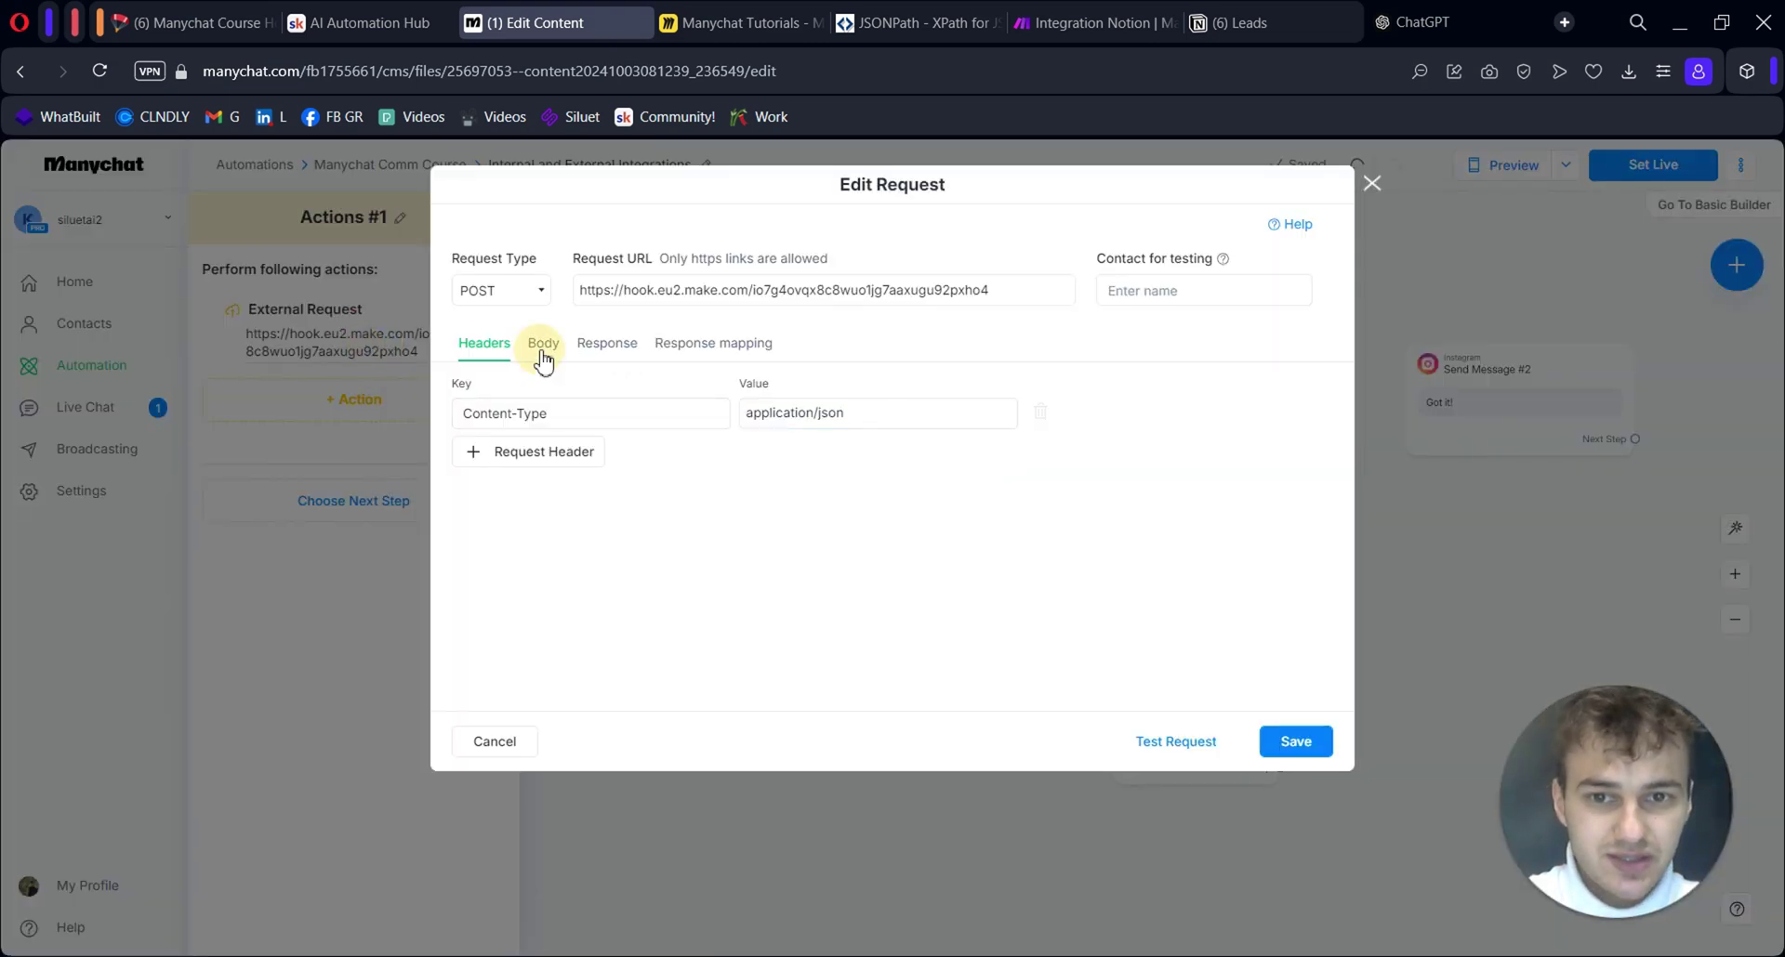
pyautogui.click(607, 344)
pyautogui.click(713, 344)
pyautogui.click(484, 344)
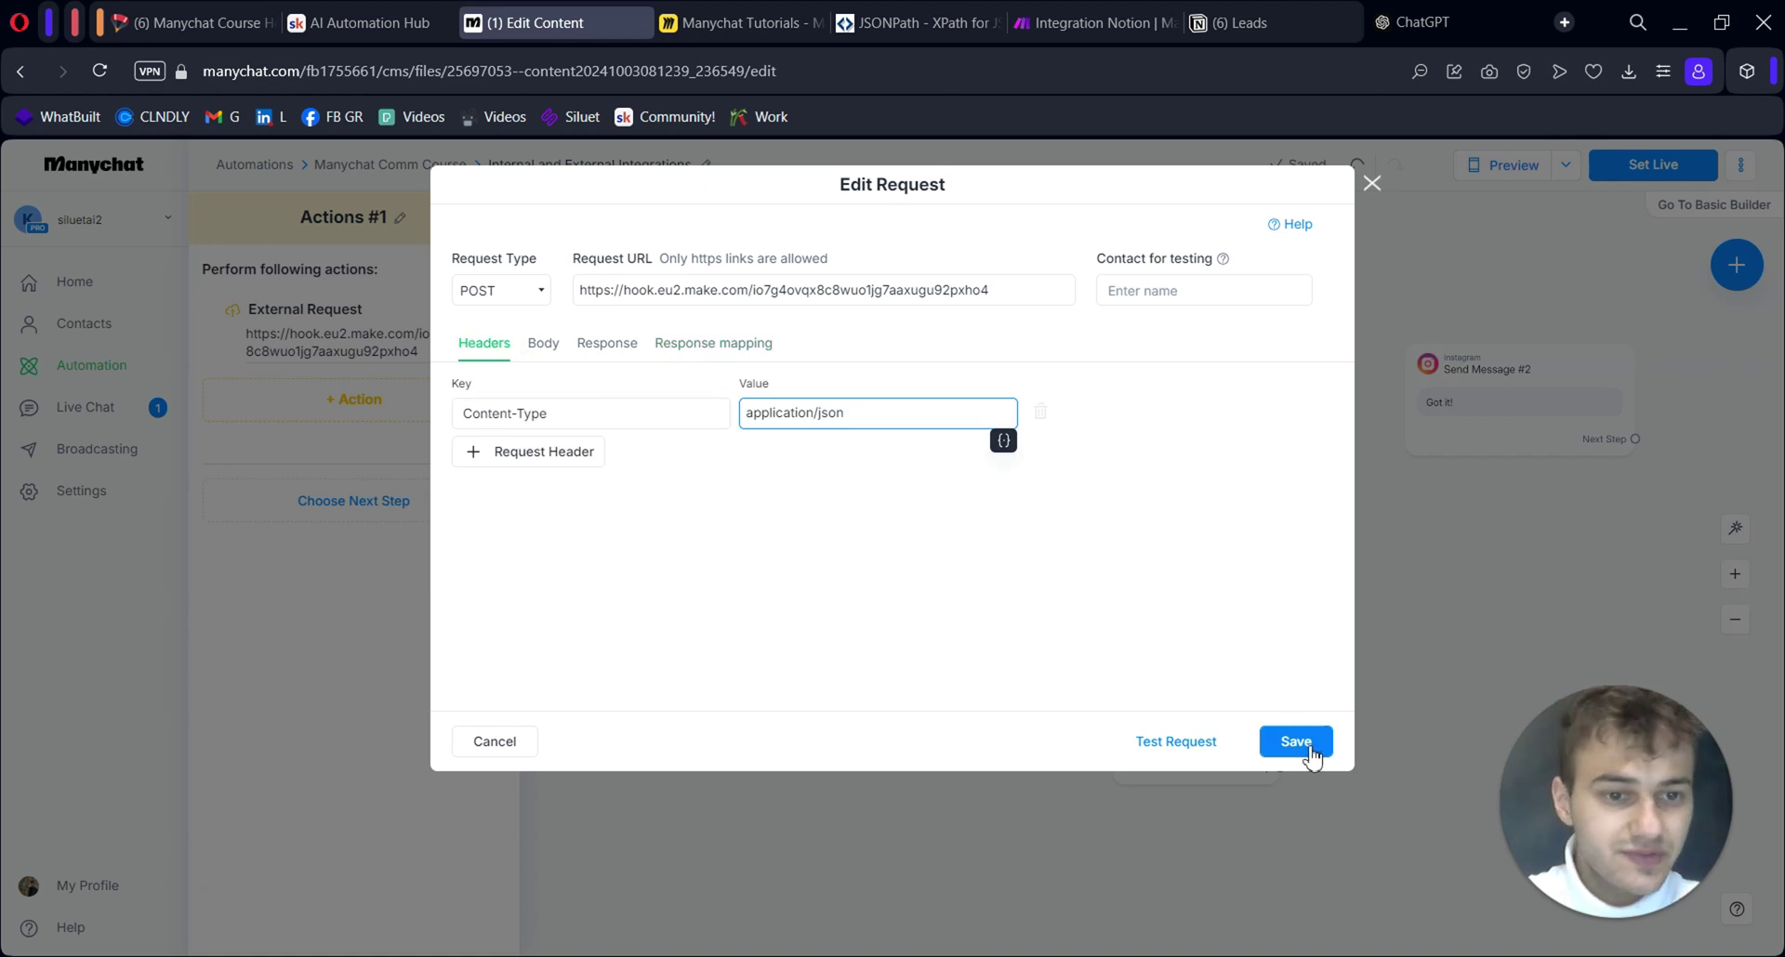
pyautogui.click(300, 332)
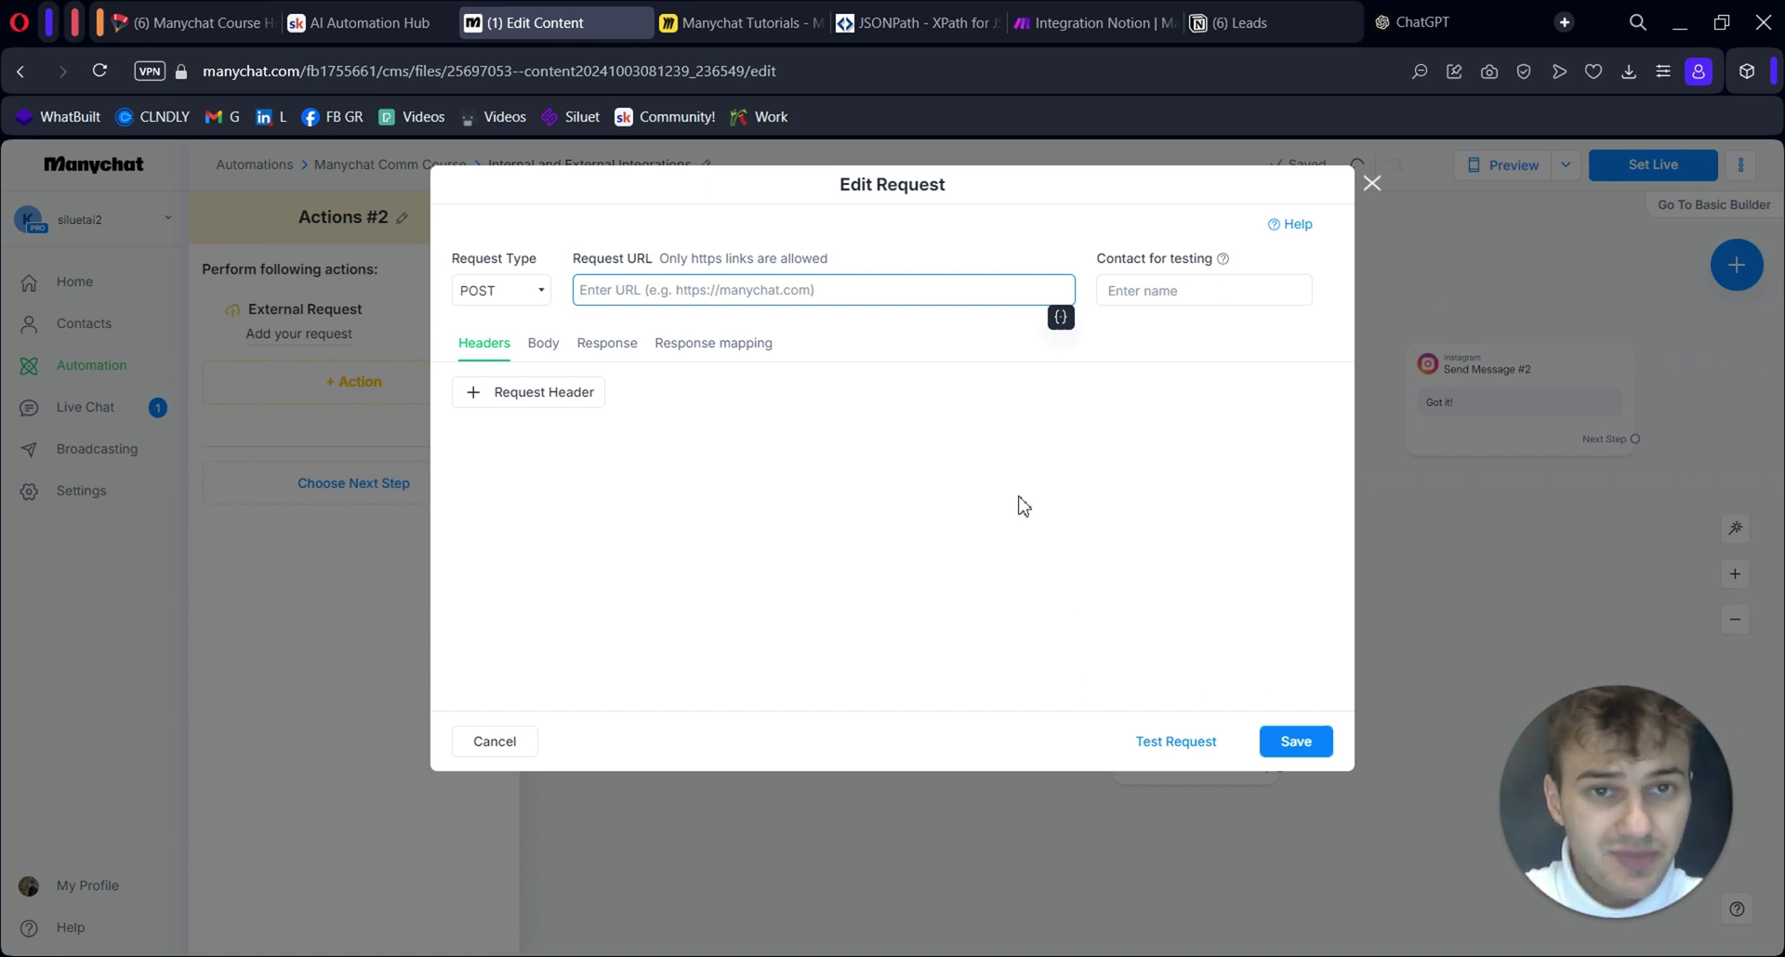
# Add a request header with Key 'Content-Type' and Value 'application/json'
pyautogui.click(558, 397)
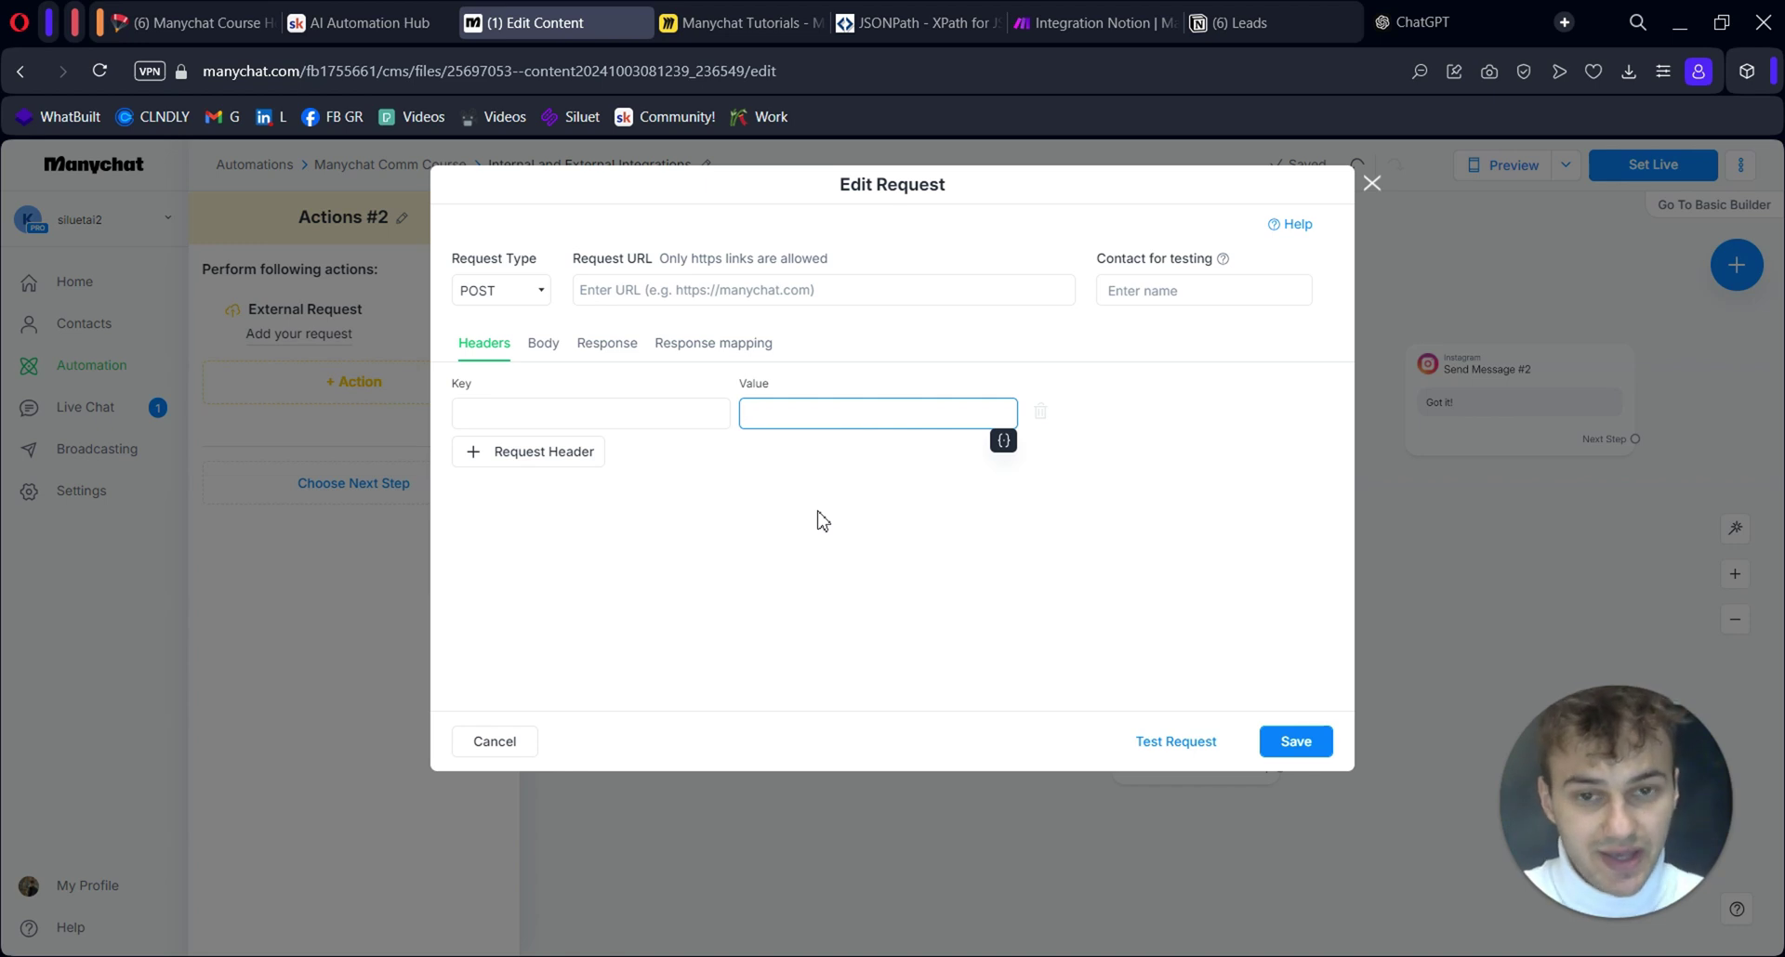
pyautogui.click(659, 423)
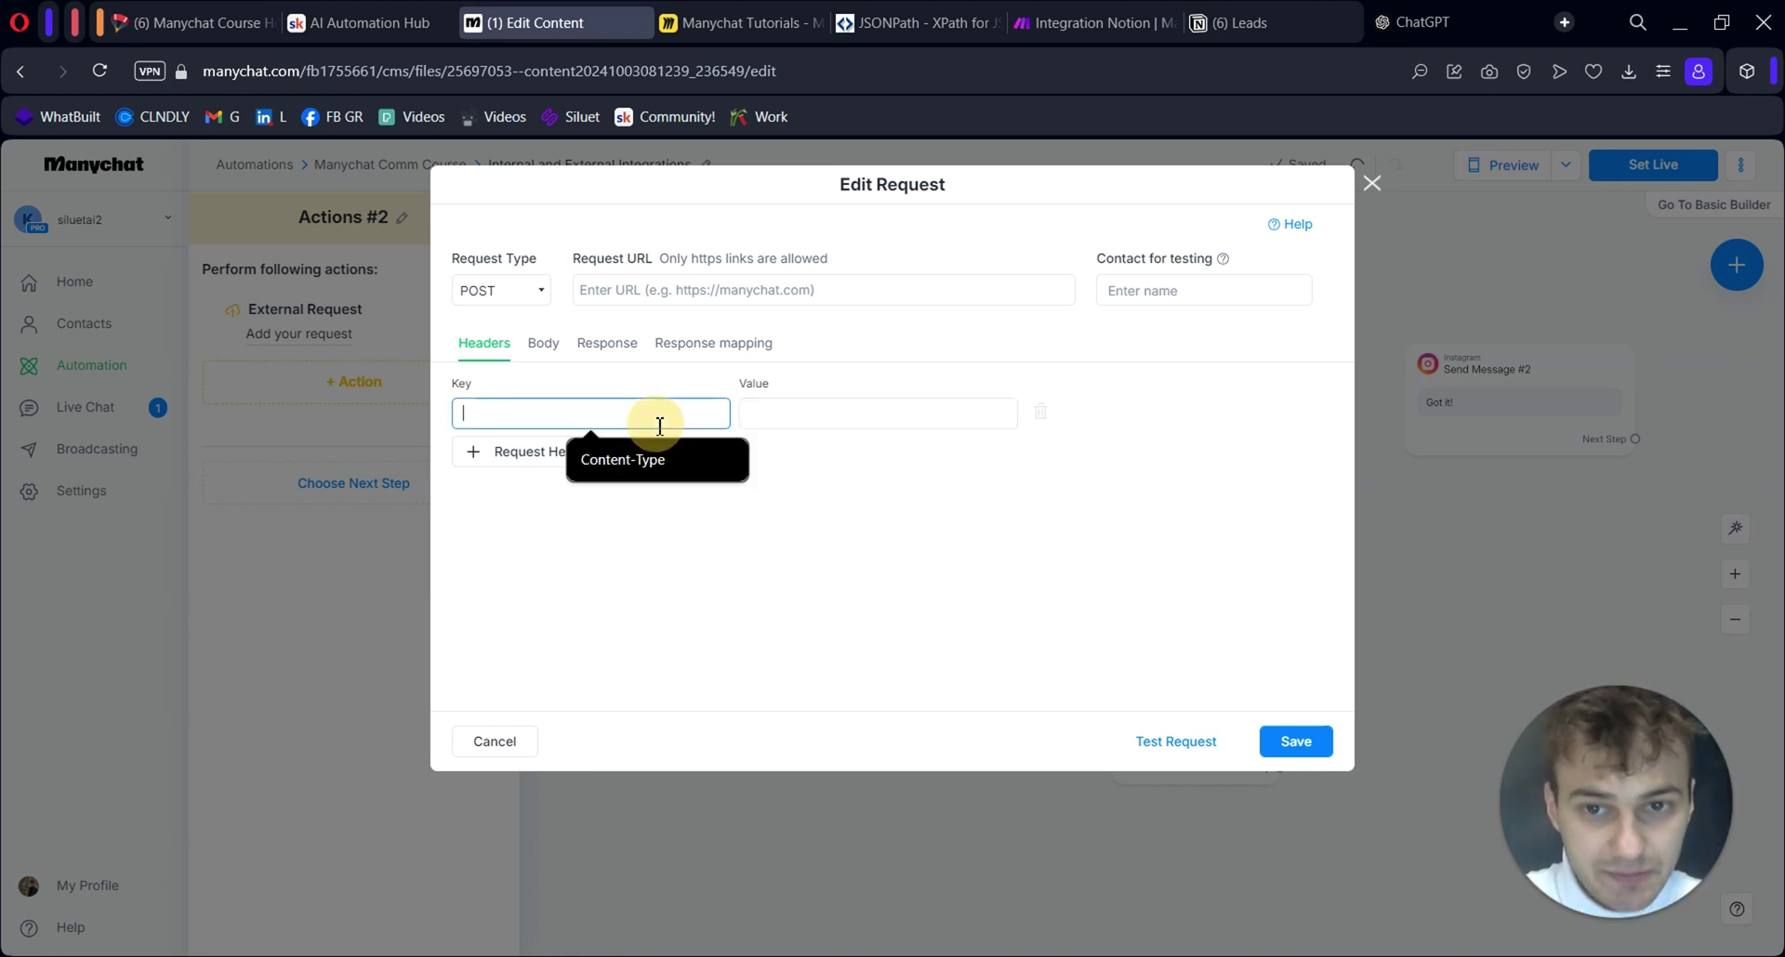
pyautogui.write('Content-Type')
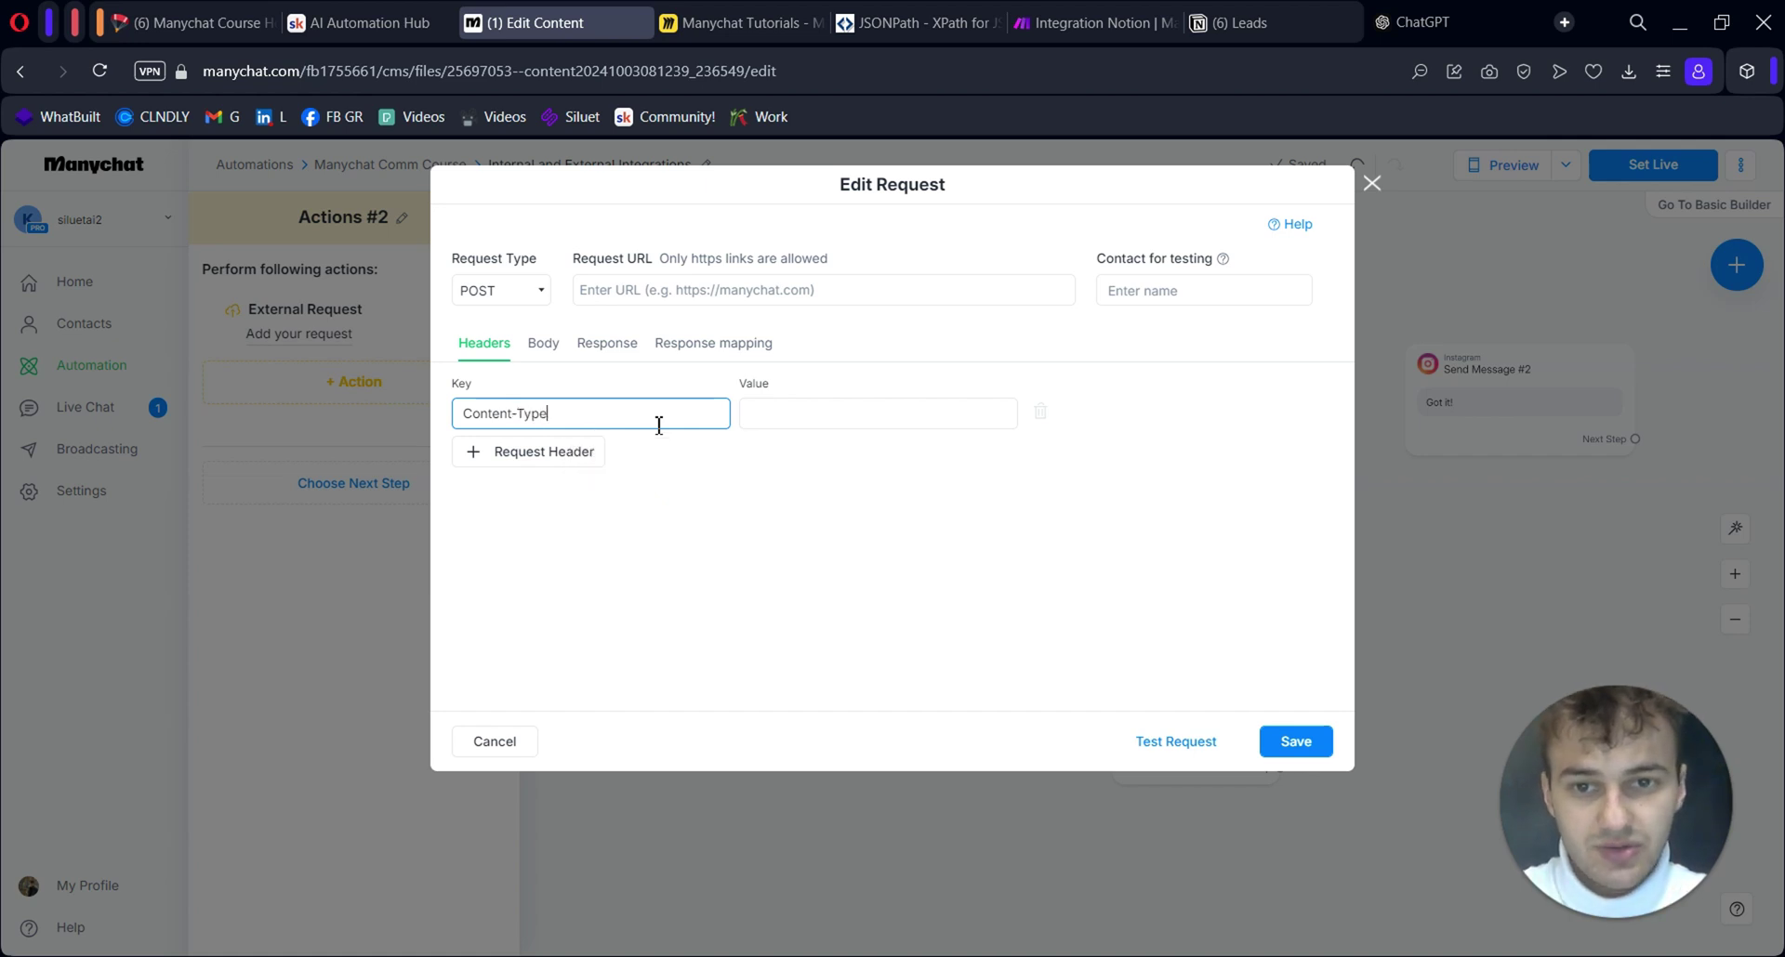
pyautogui.click(791, 416)
pyautogui.write('application')
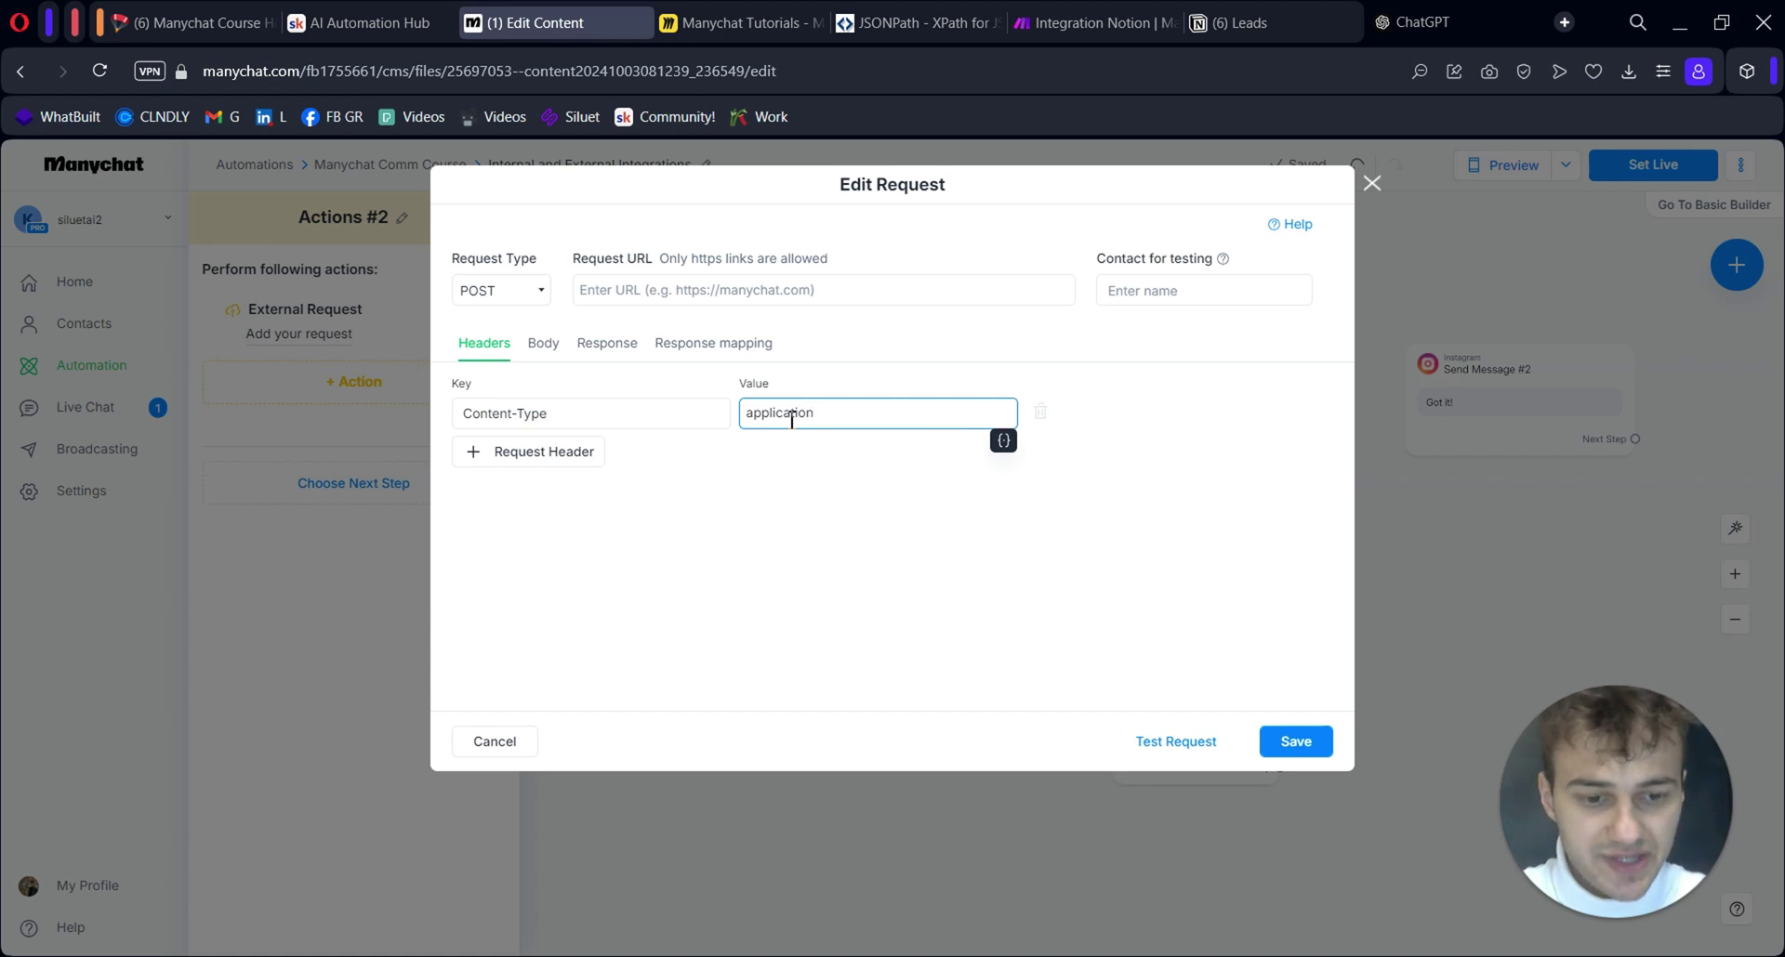
pyautogui.write('/json')
pyautogui.click(866, 479)
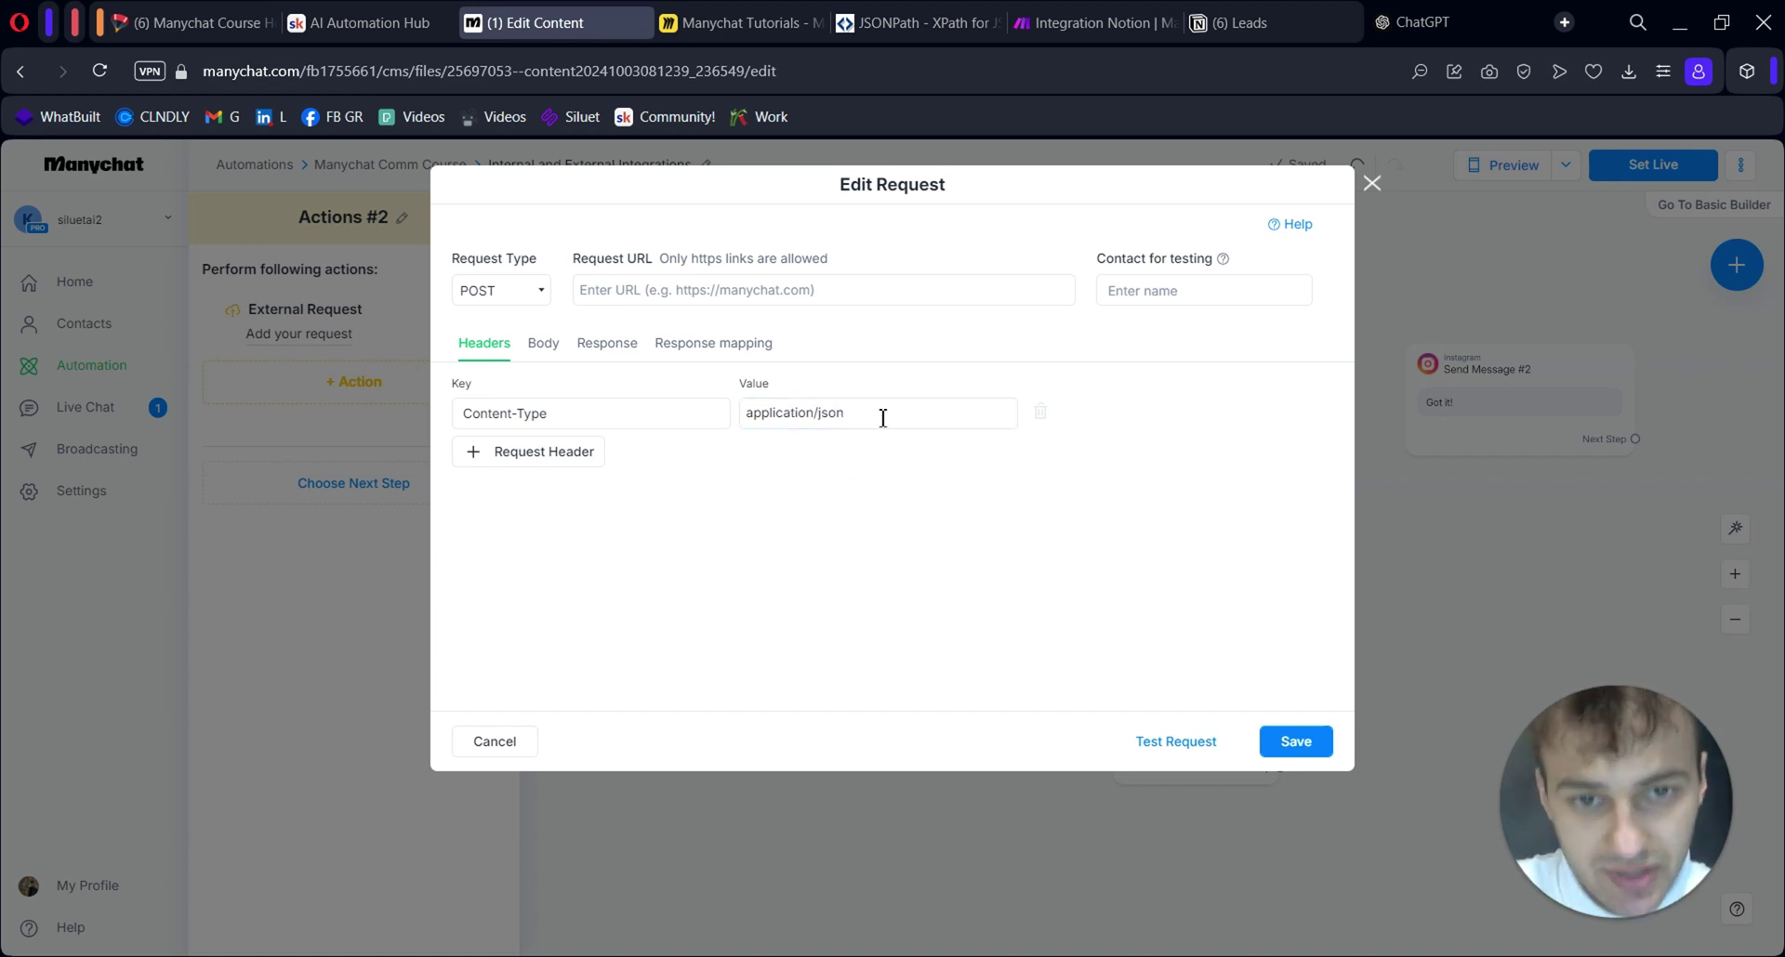
pyautogui.moveTo(881, 414); pyautogui.dragTo(709, 410)
pyautogui.click(824, 412)
pyautogui.click(543, 343)
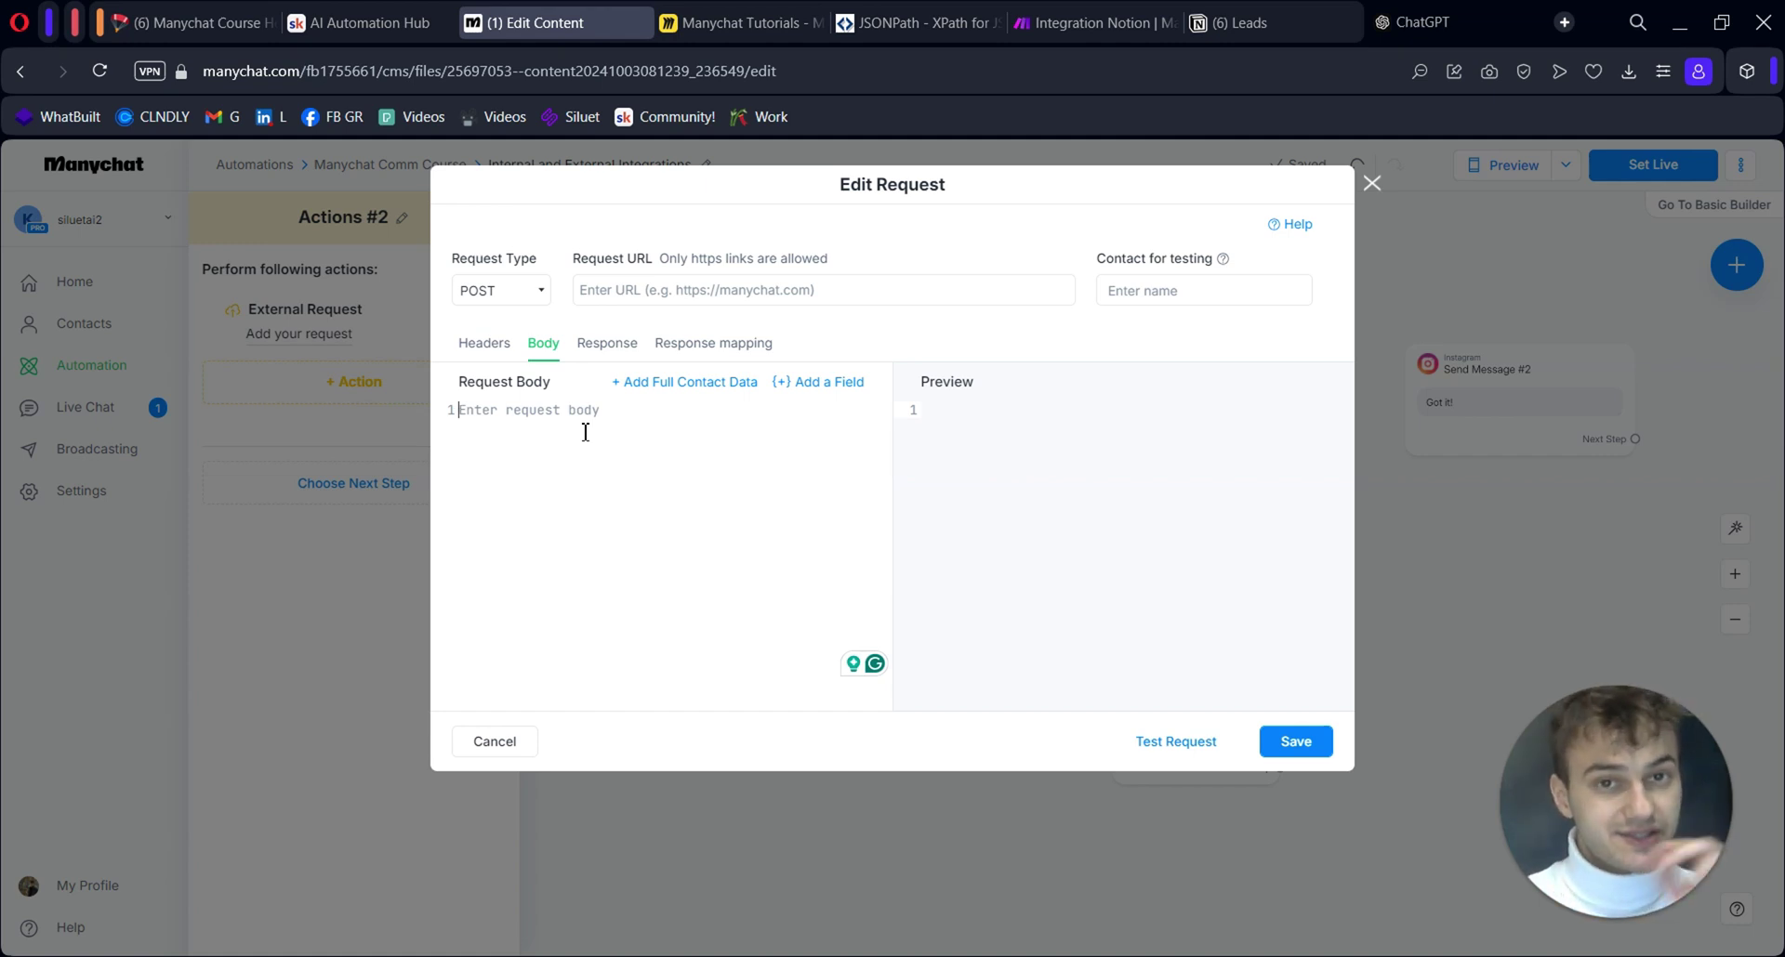
# Go through the request's Response section to its Response mapping settings
pyautogui.click(606, 343)
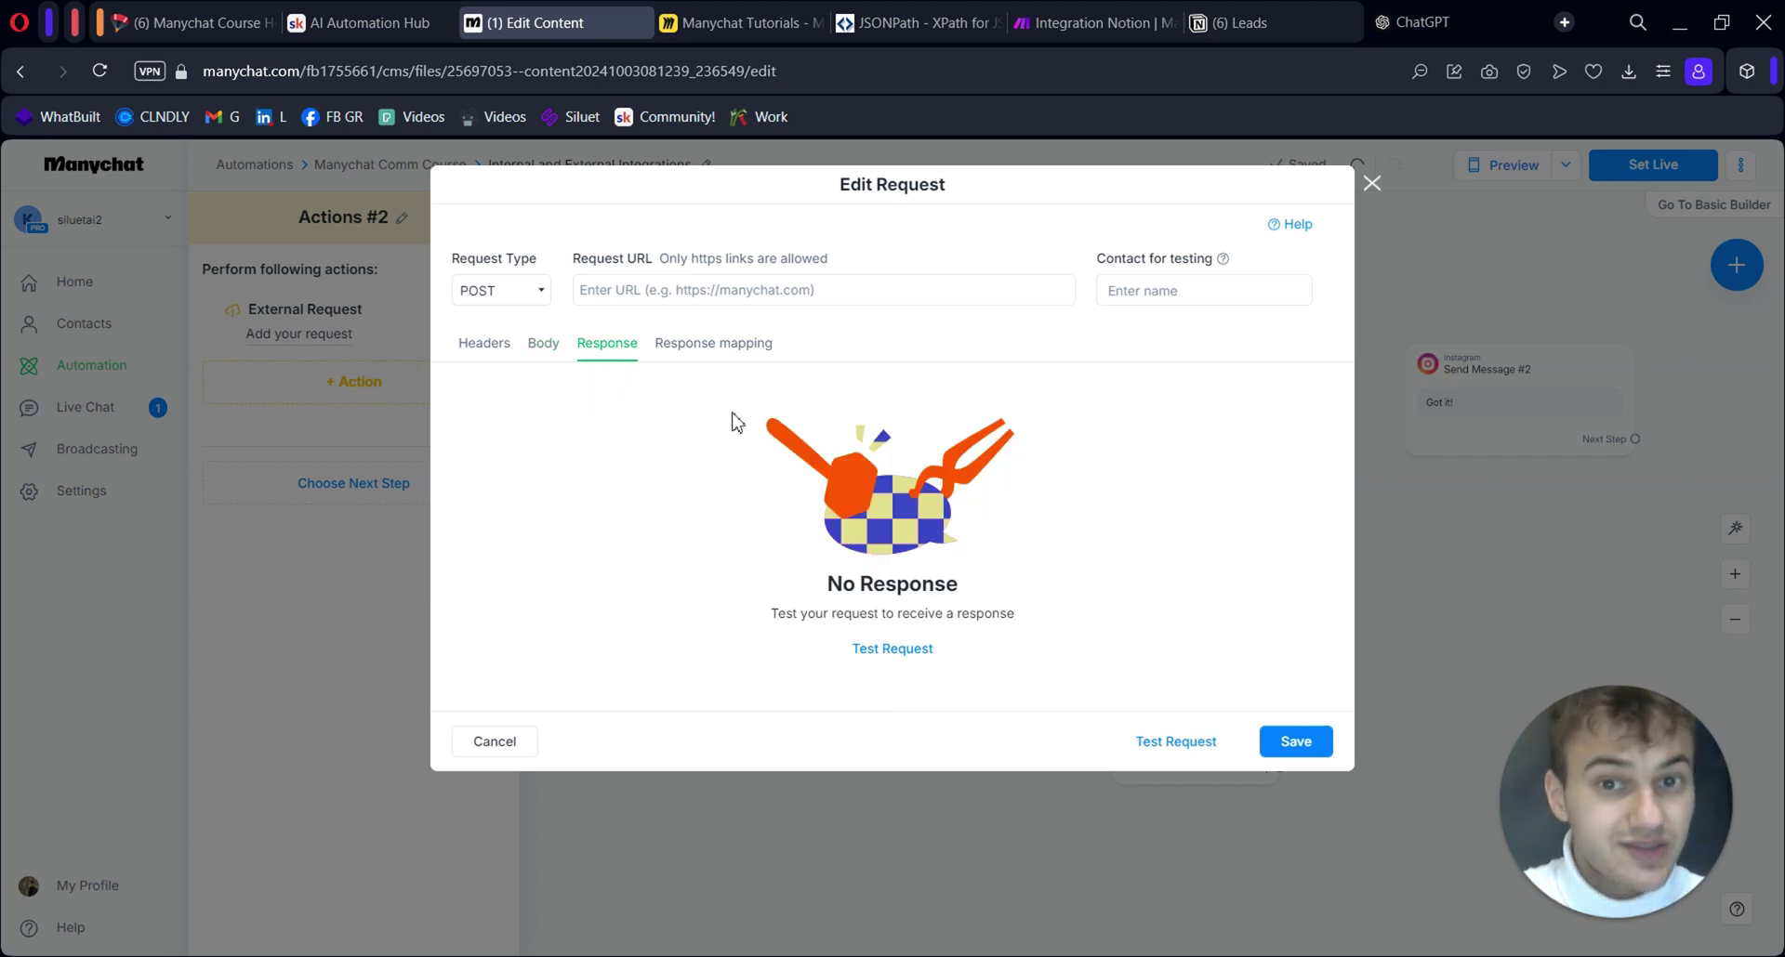
pyautogui.click(713, 343)
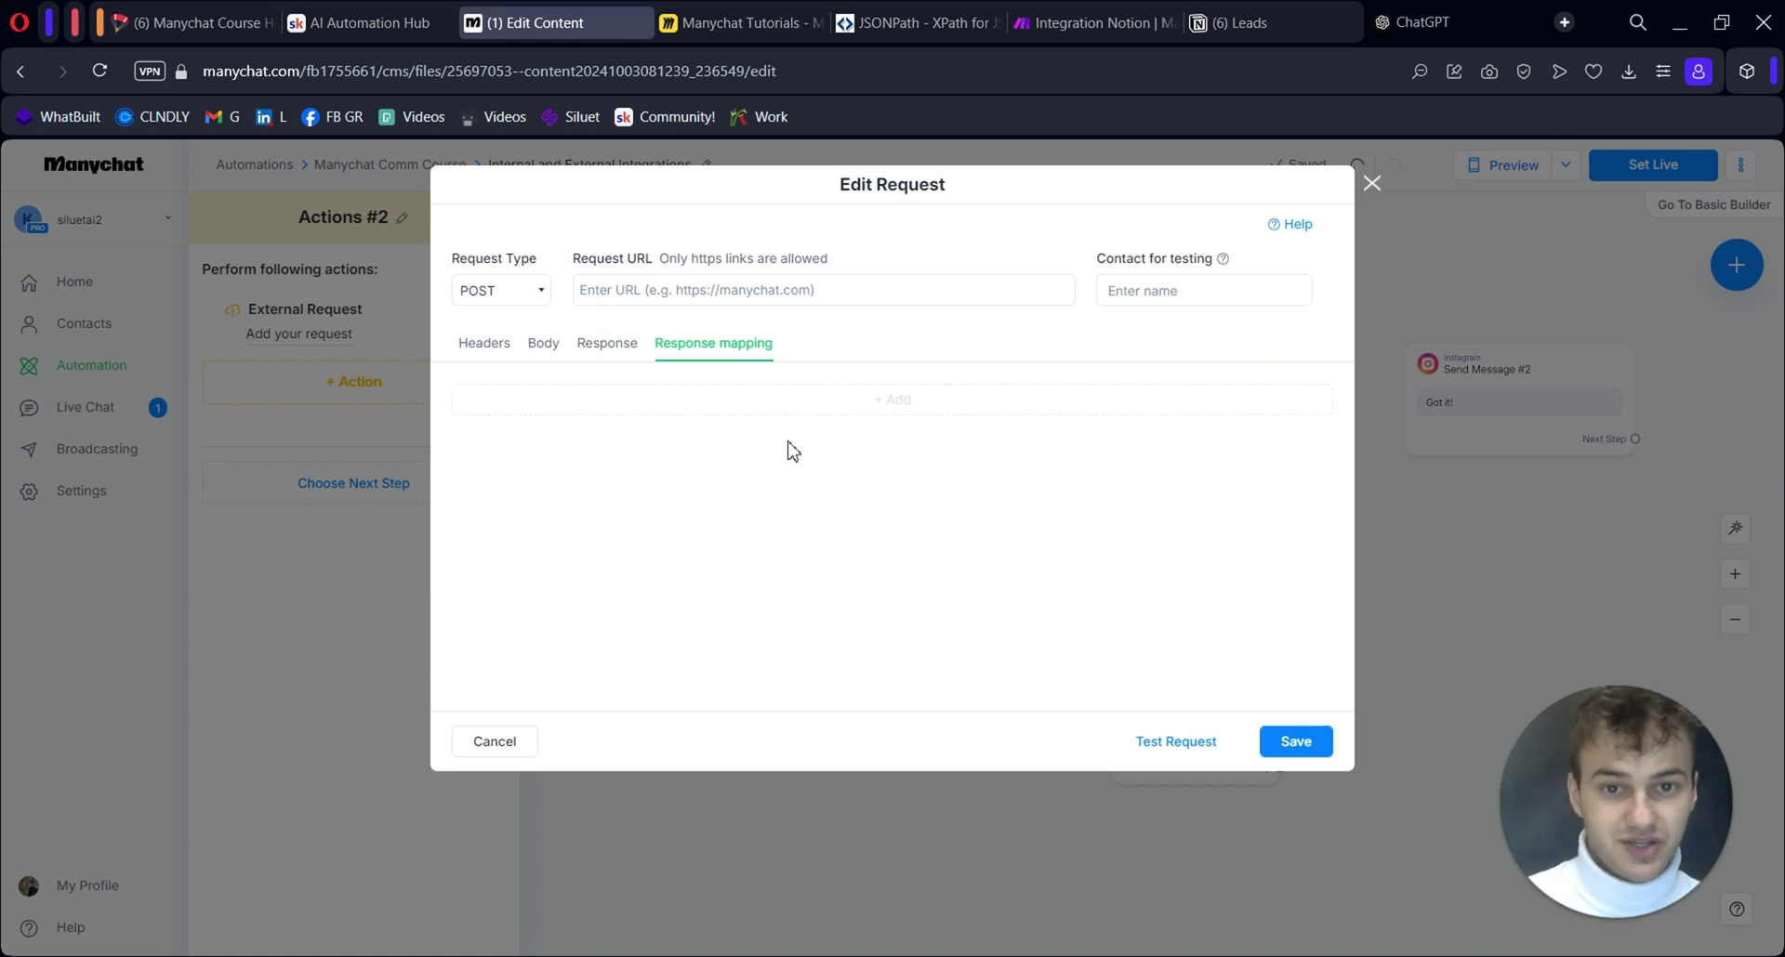
pyautogui.click(872, 401)
pyautogui.click(729, 418)
pyautogui.click(642, 462)
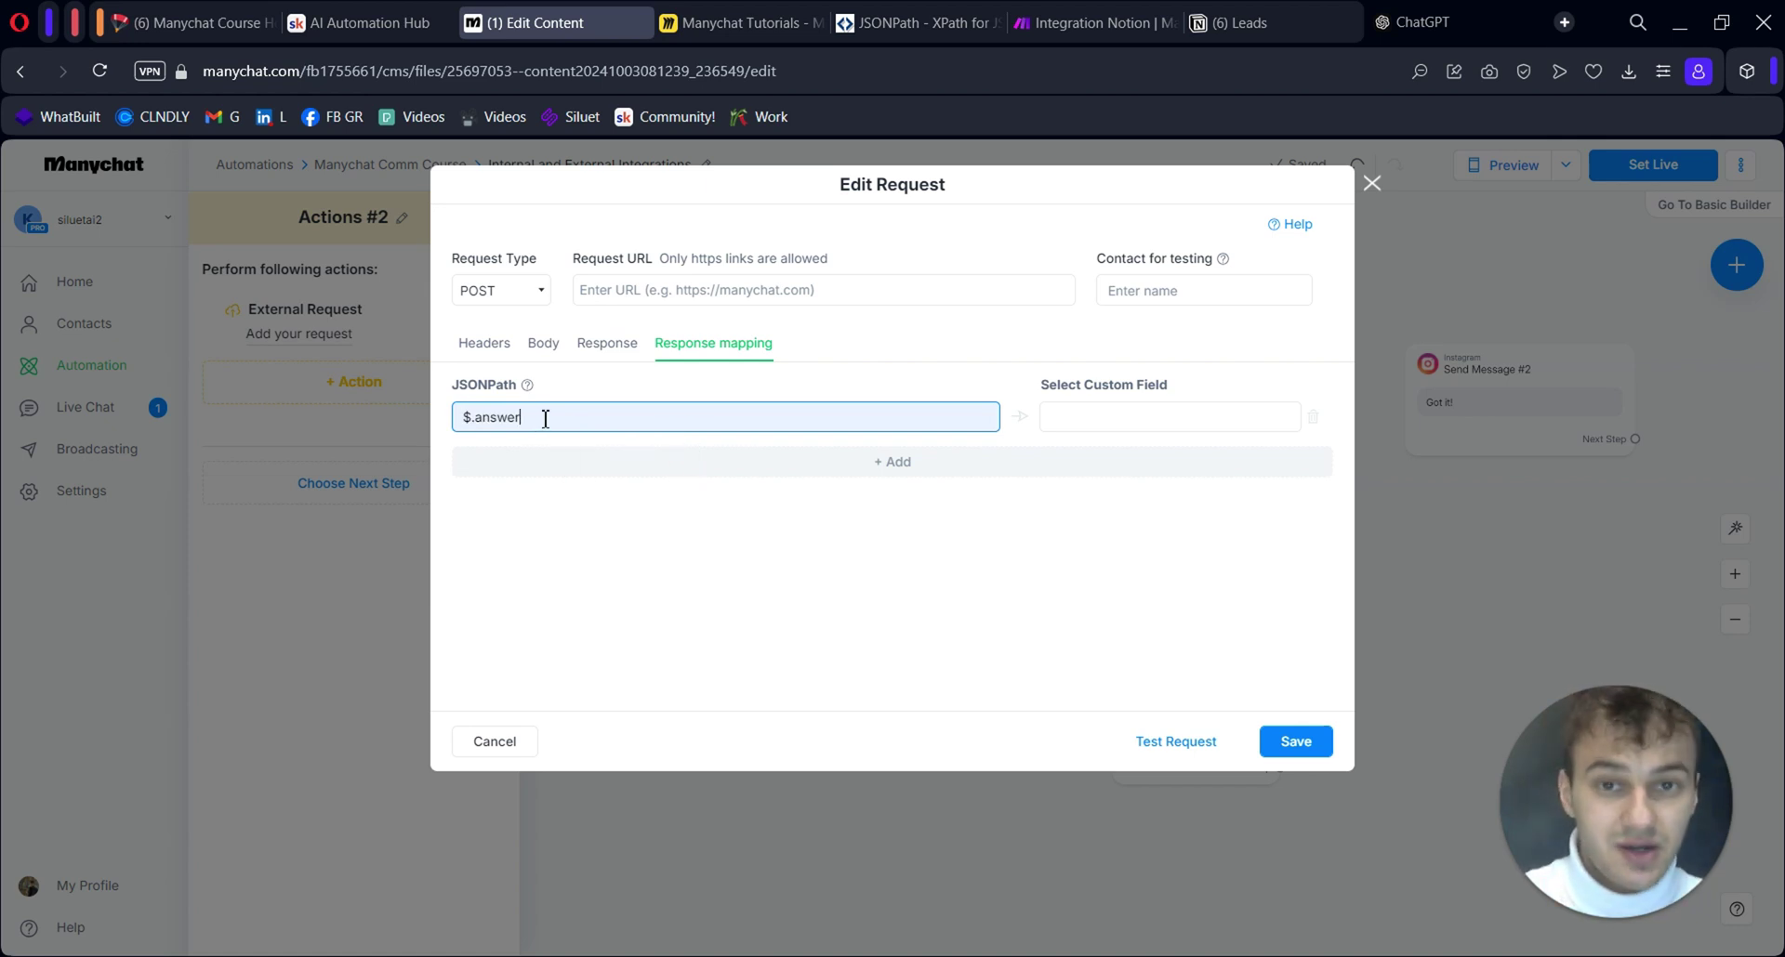
pyautogui.moveTo(546, 418); pyautogui.dragTo(476, 423)
pyautogui.click(1127, 430)
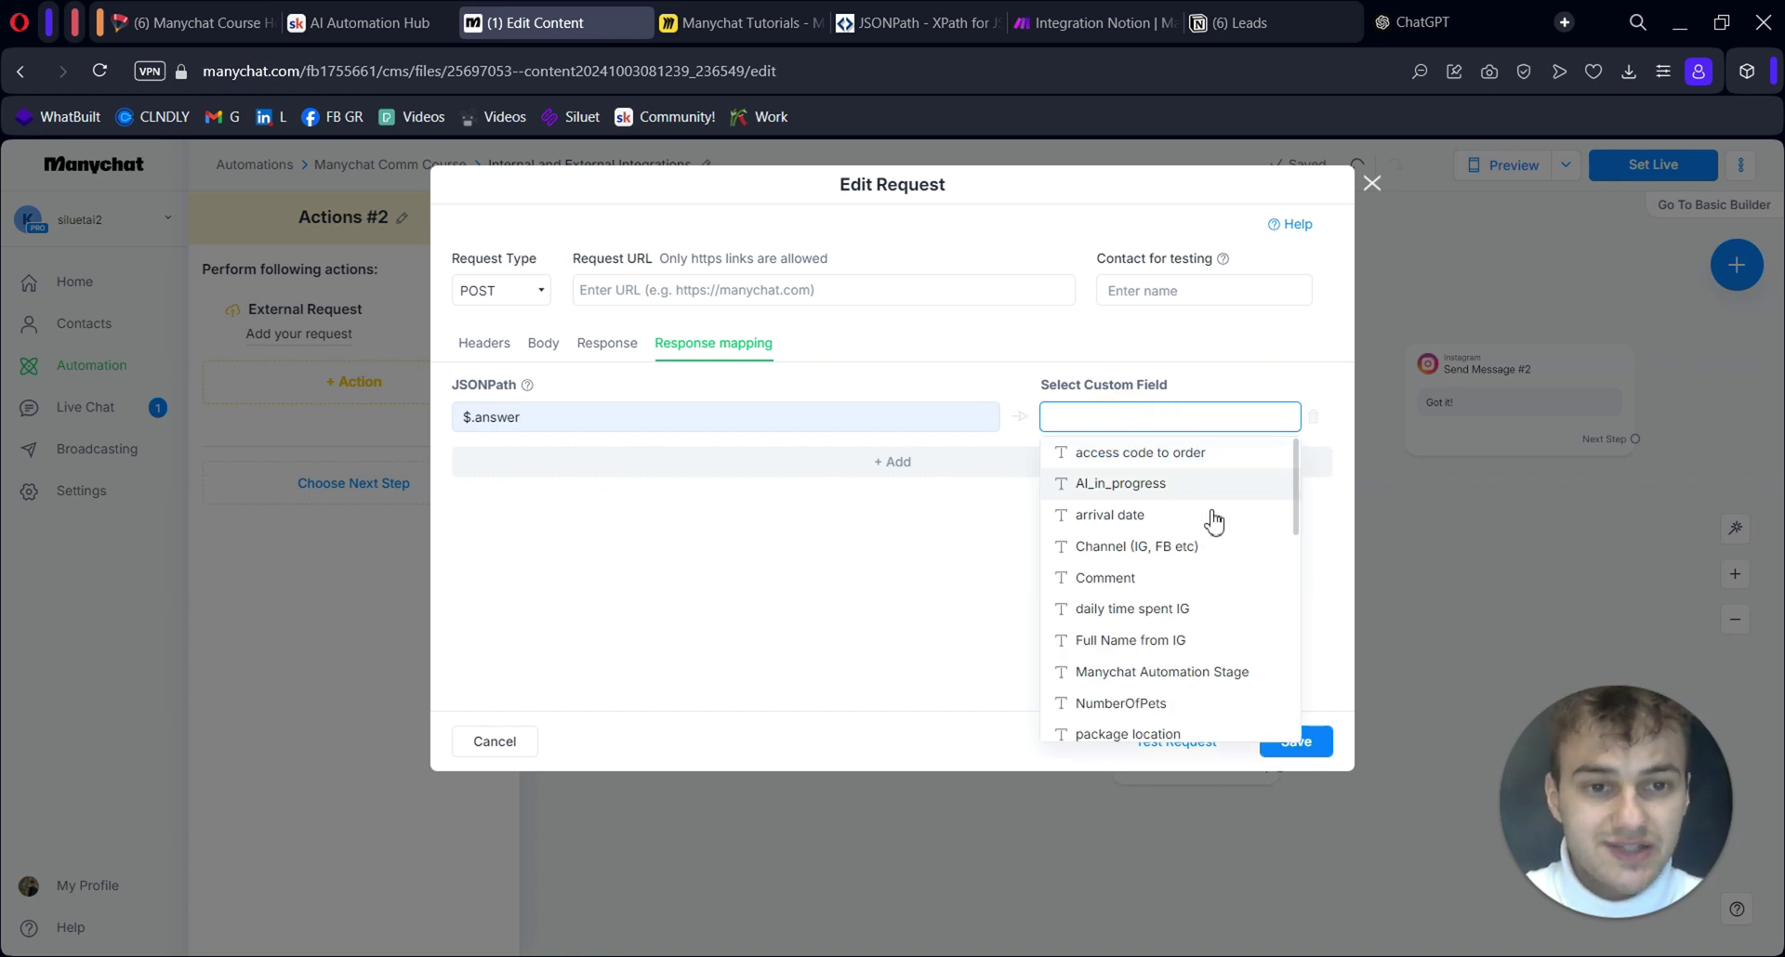
pyautogui.click(842, 560)
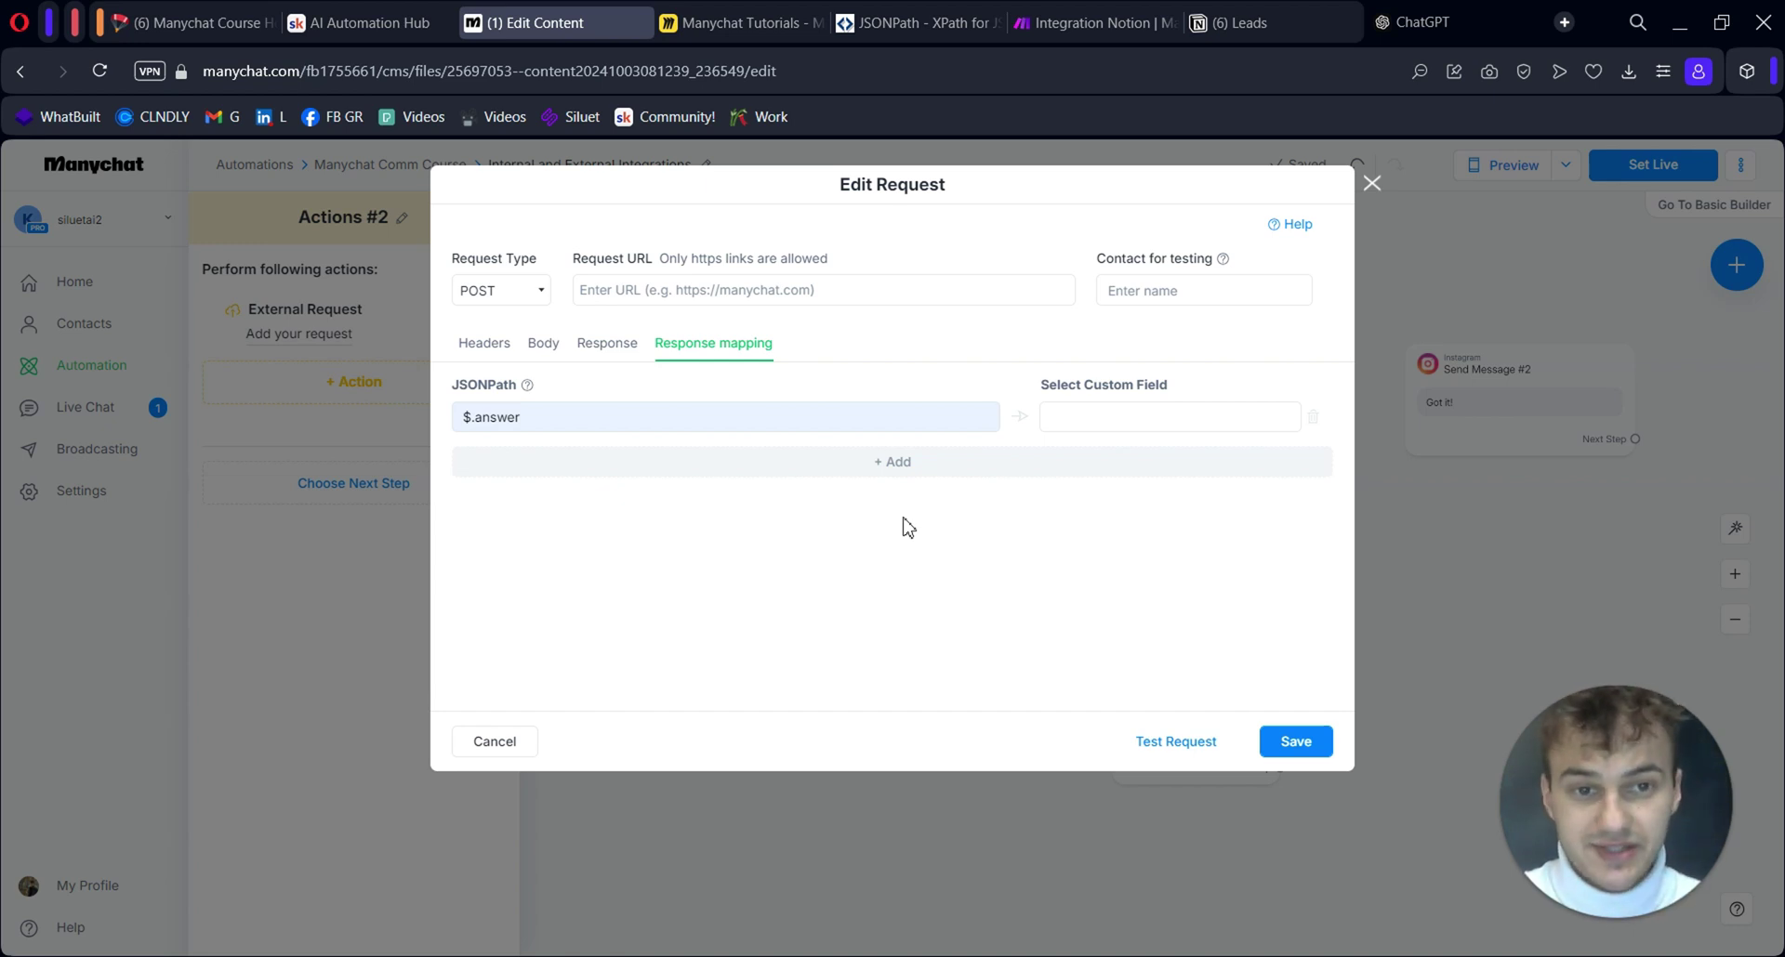
pyautogui.click(726, 291)
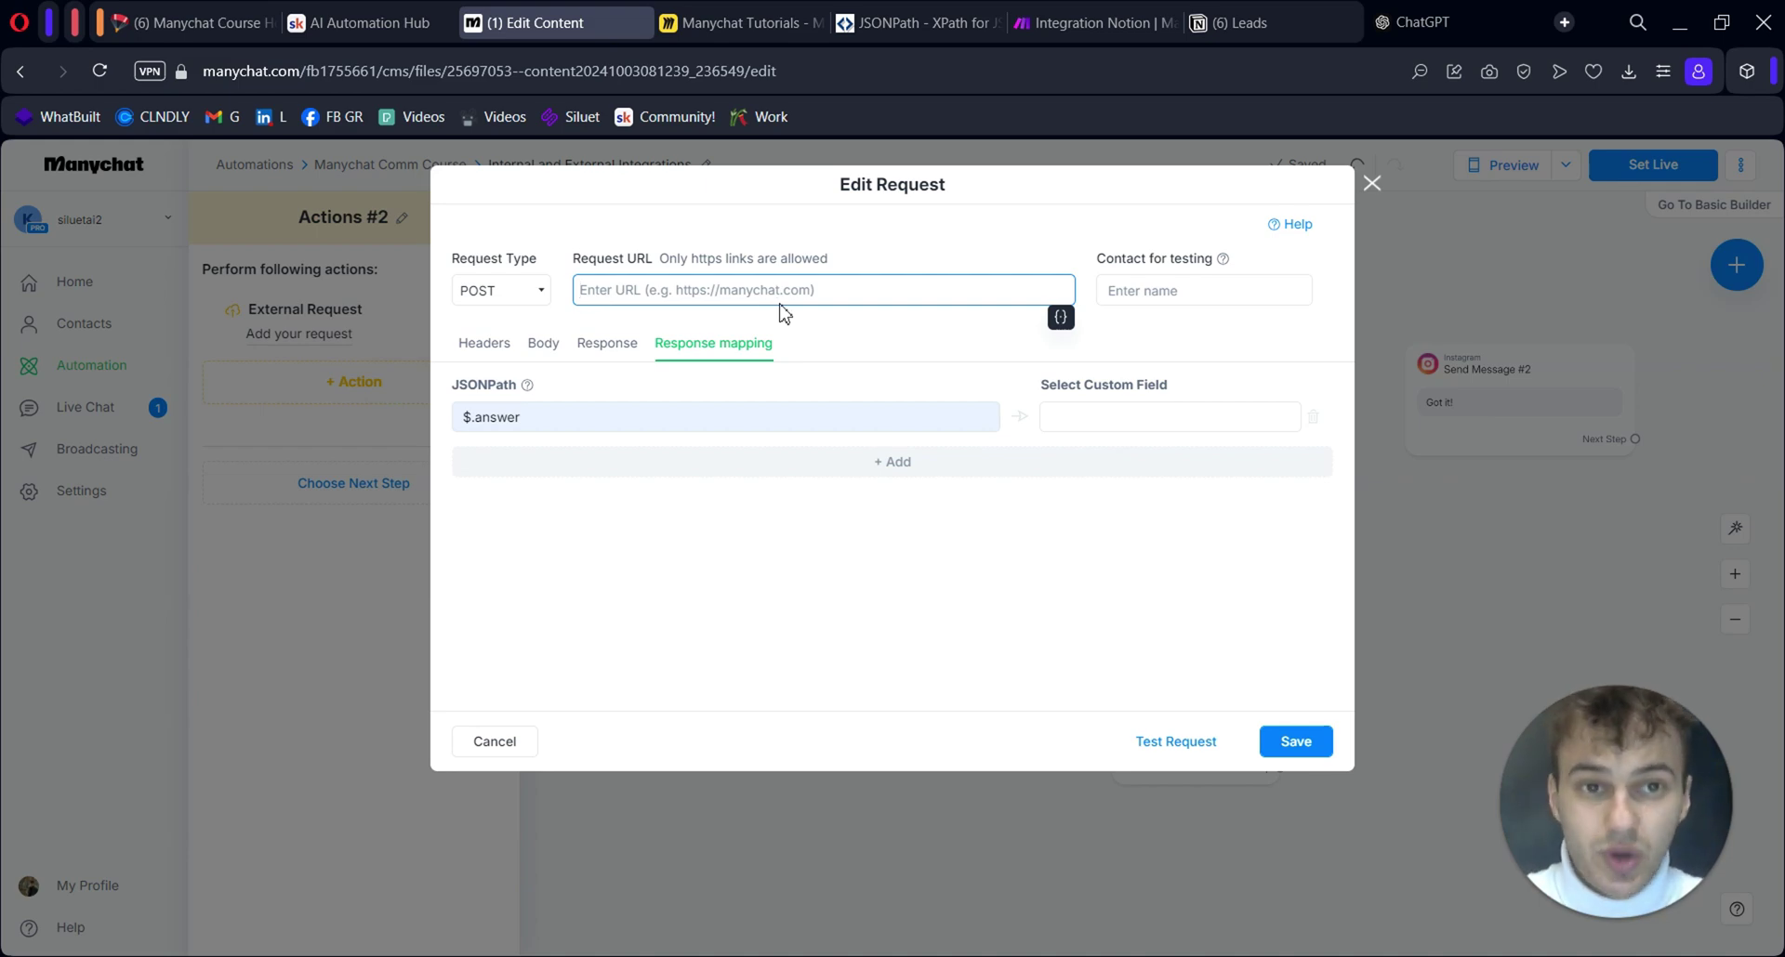
# In Make, set the empty scenario trigger to a Webhooks Custom webhook
pyautogui.click(1086, 22)
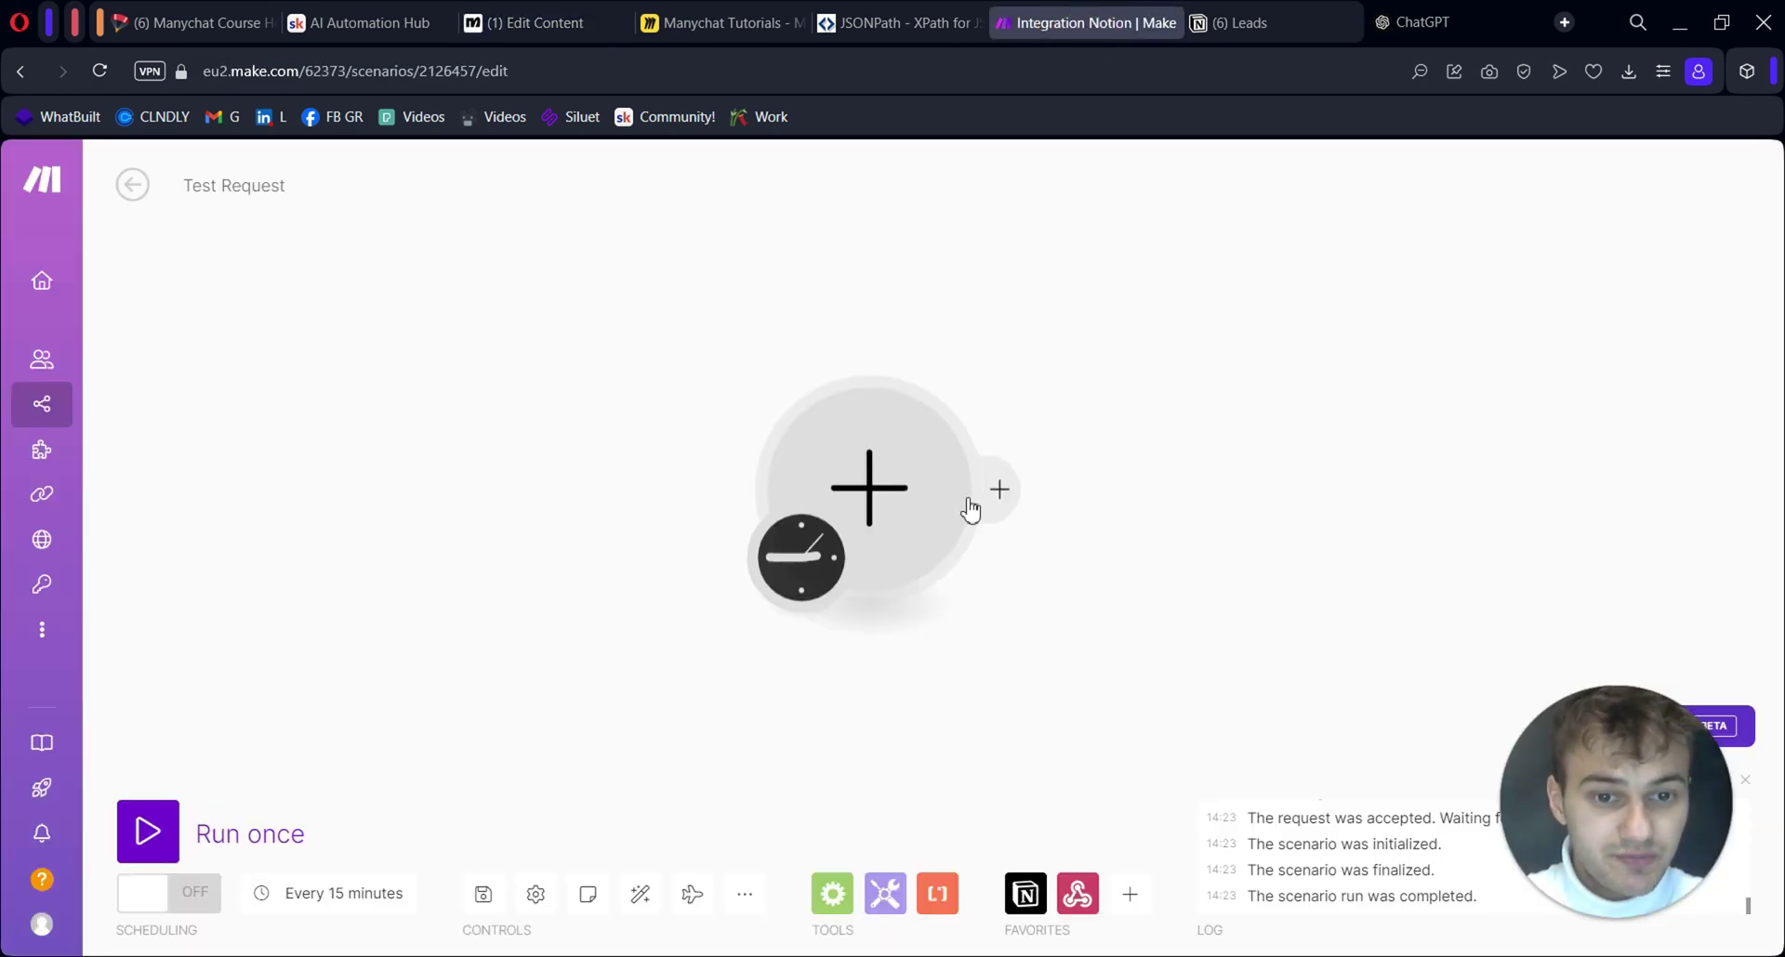
pyautogui.moveTo(1132, 646); pyautogui.dragTo(1048, 620)
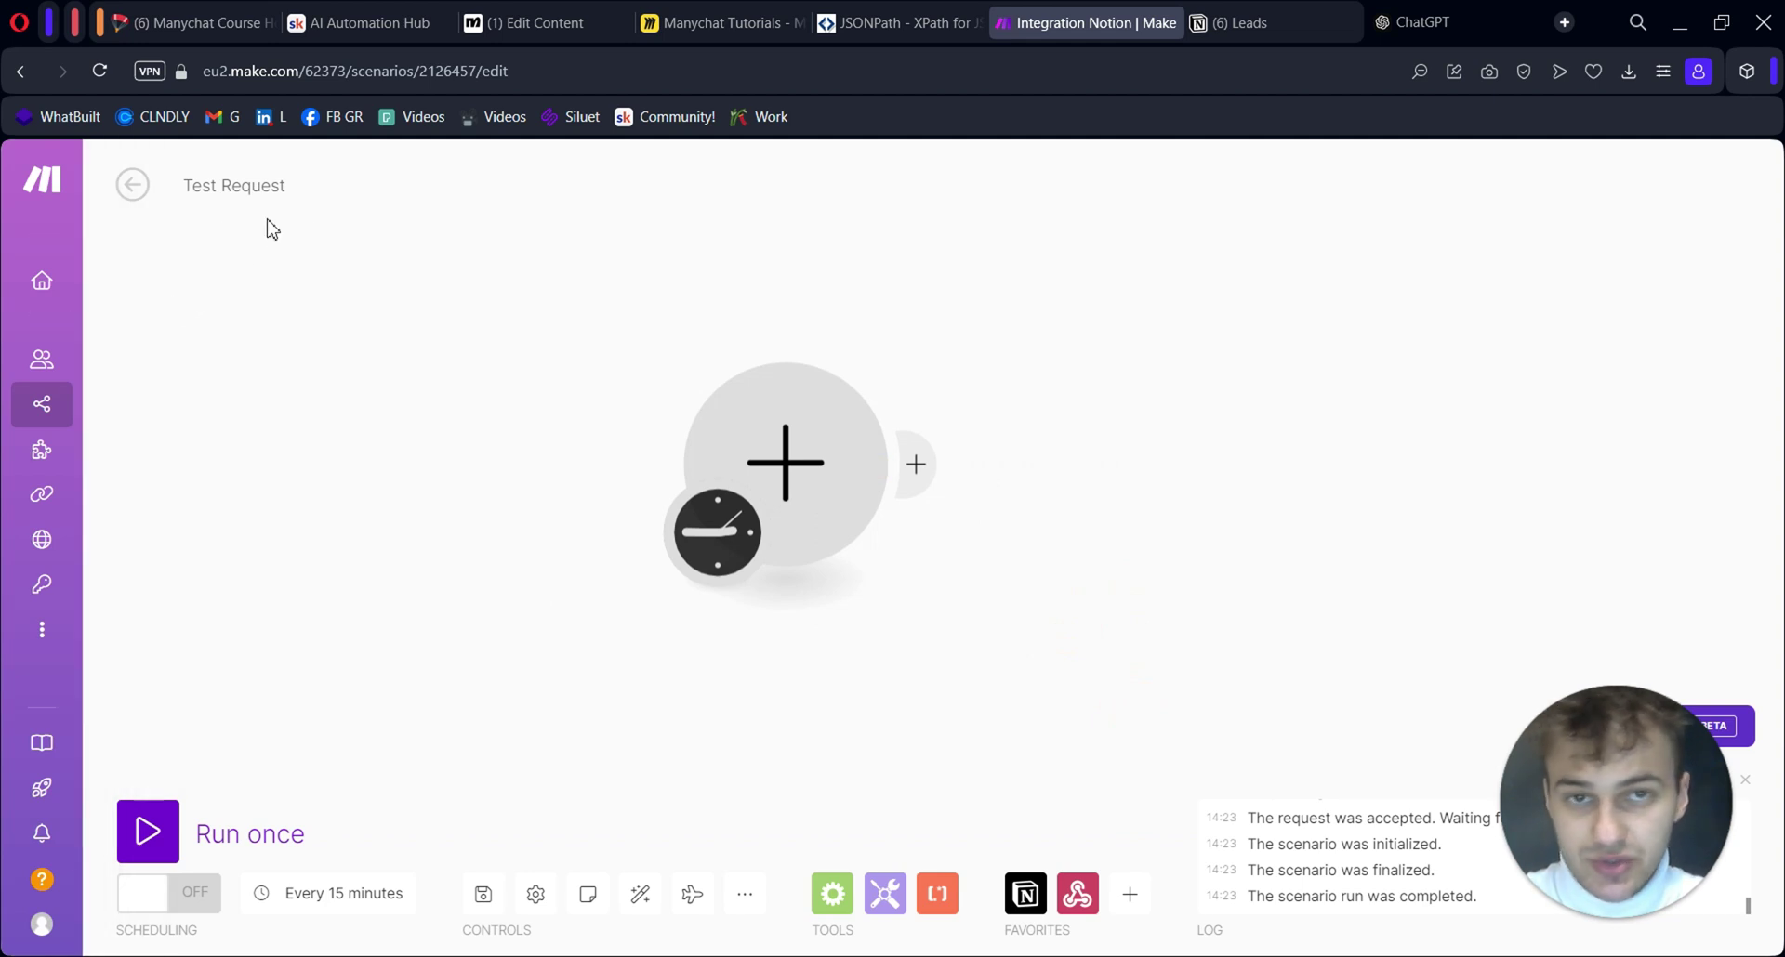
pyautogui.click(787, 463)
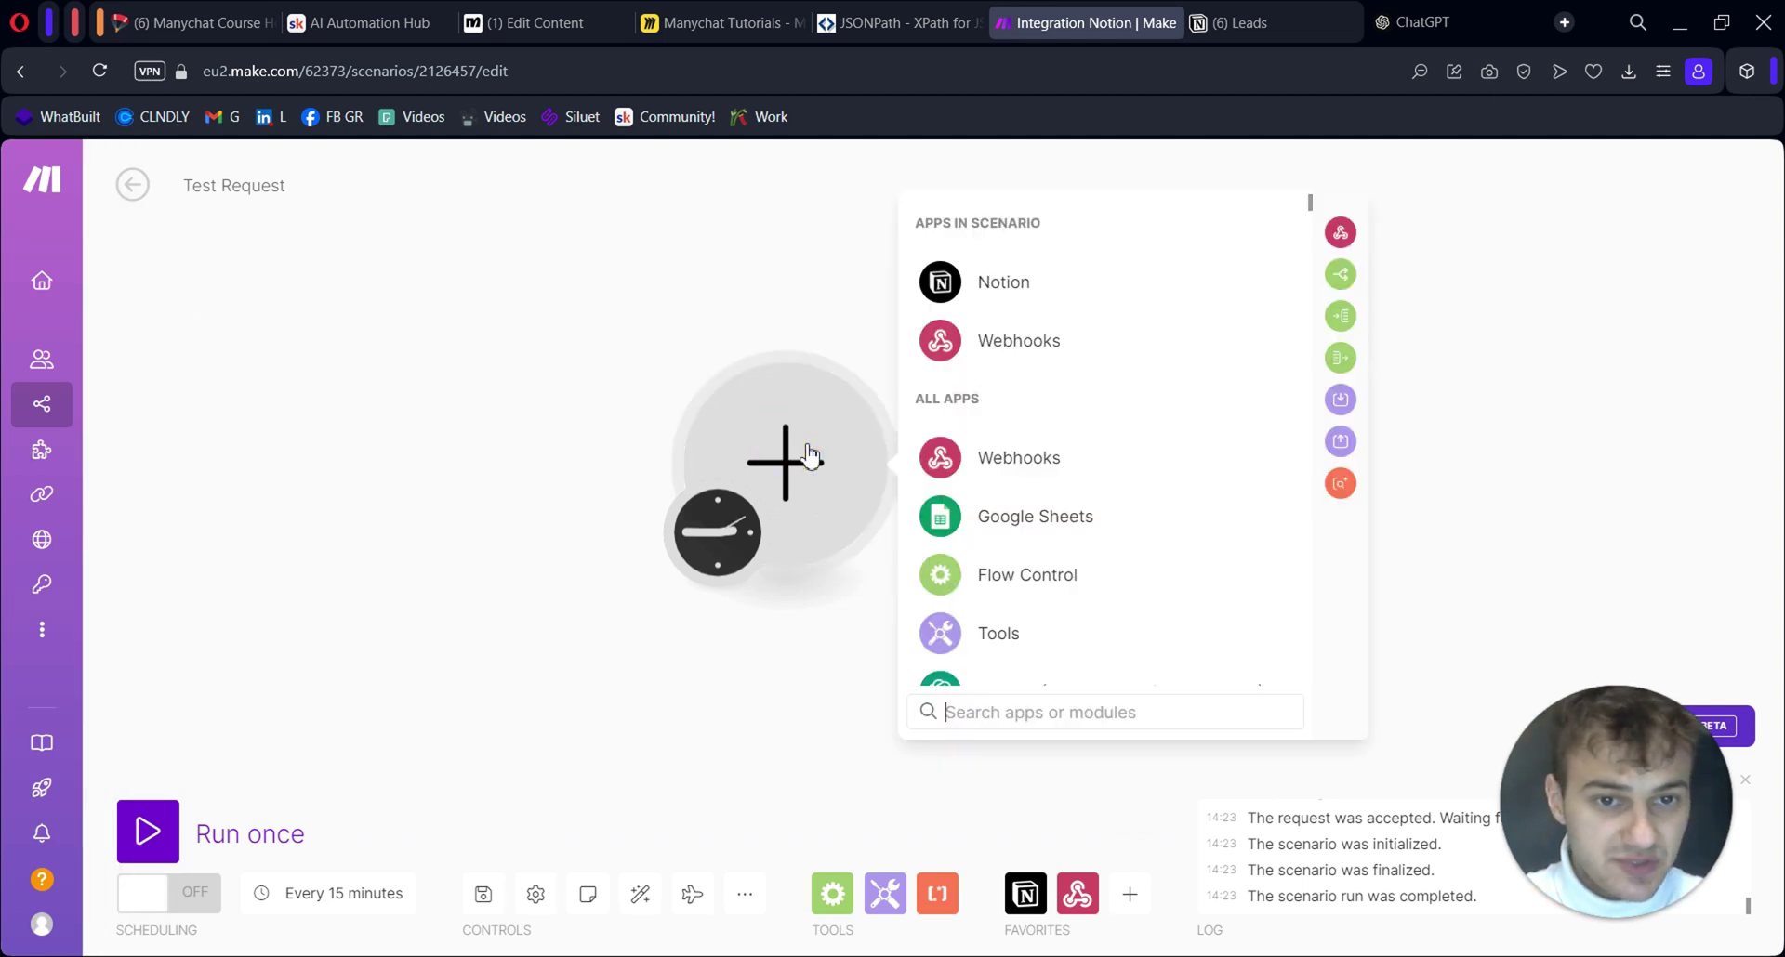
pyautogui.click(1062, 346)
pyautogui.click(1168, 479)
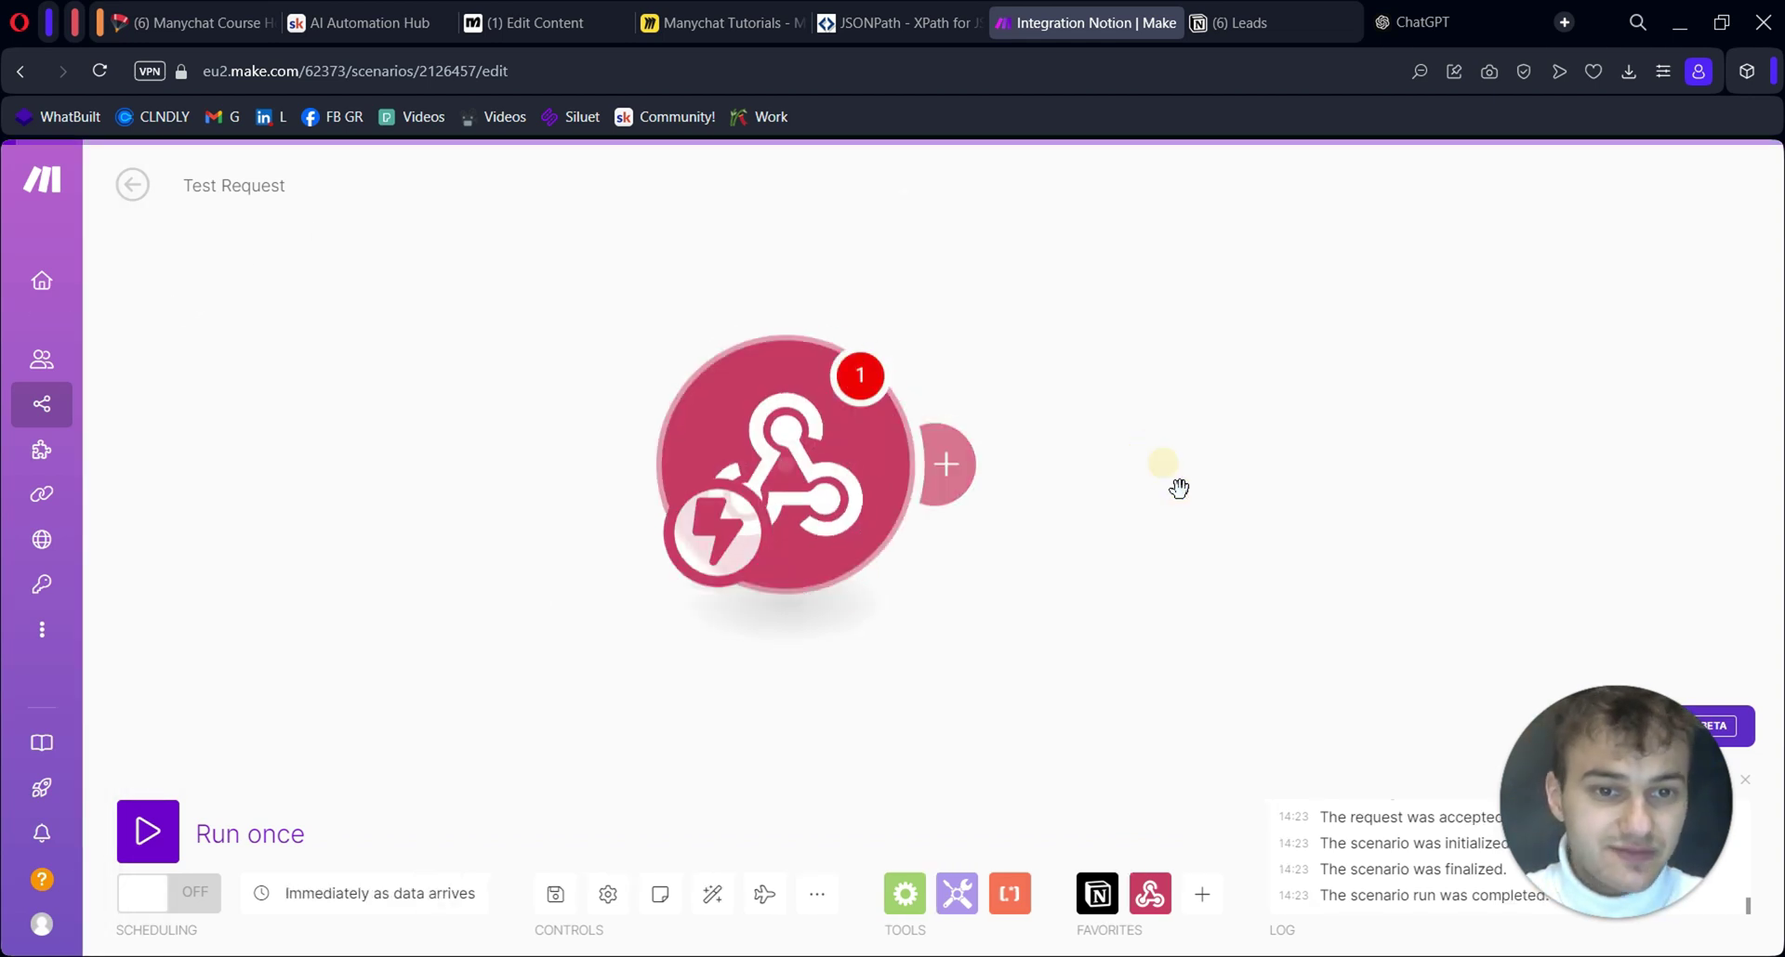
# Name the new webhook 'Test2 Notion' and save it
pyautogui.moveTo(790, 478); pyautogui.dragTo(676, 502)
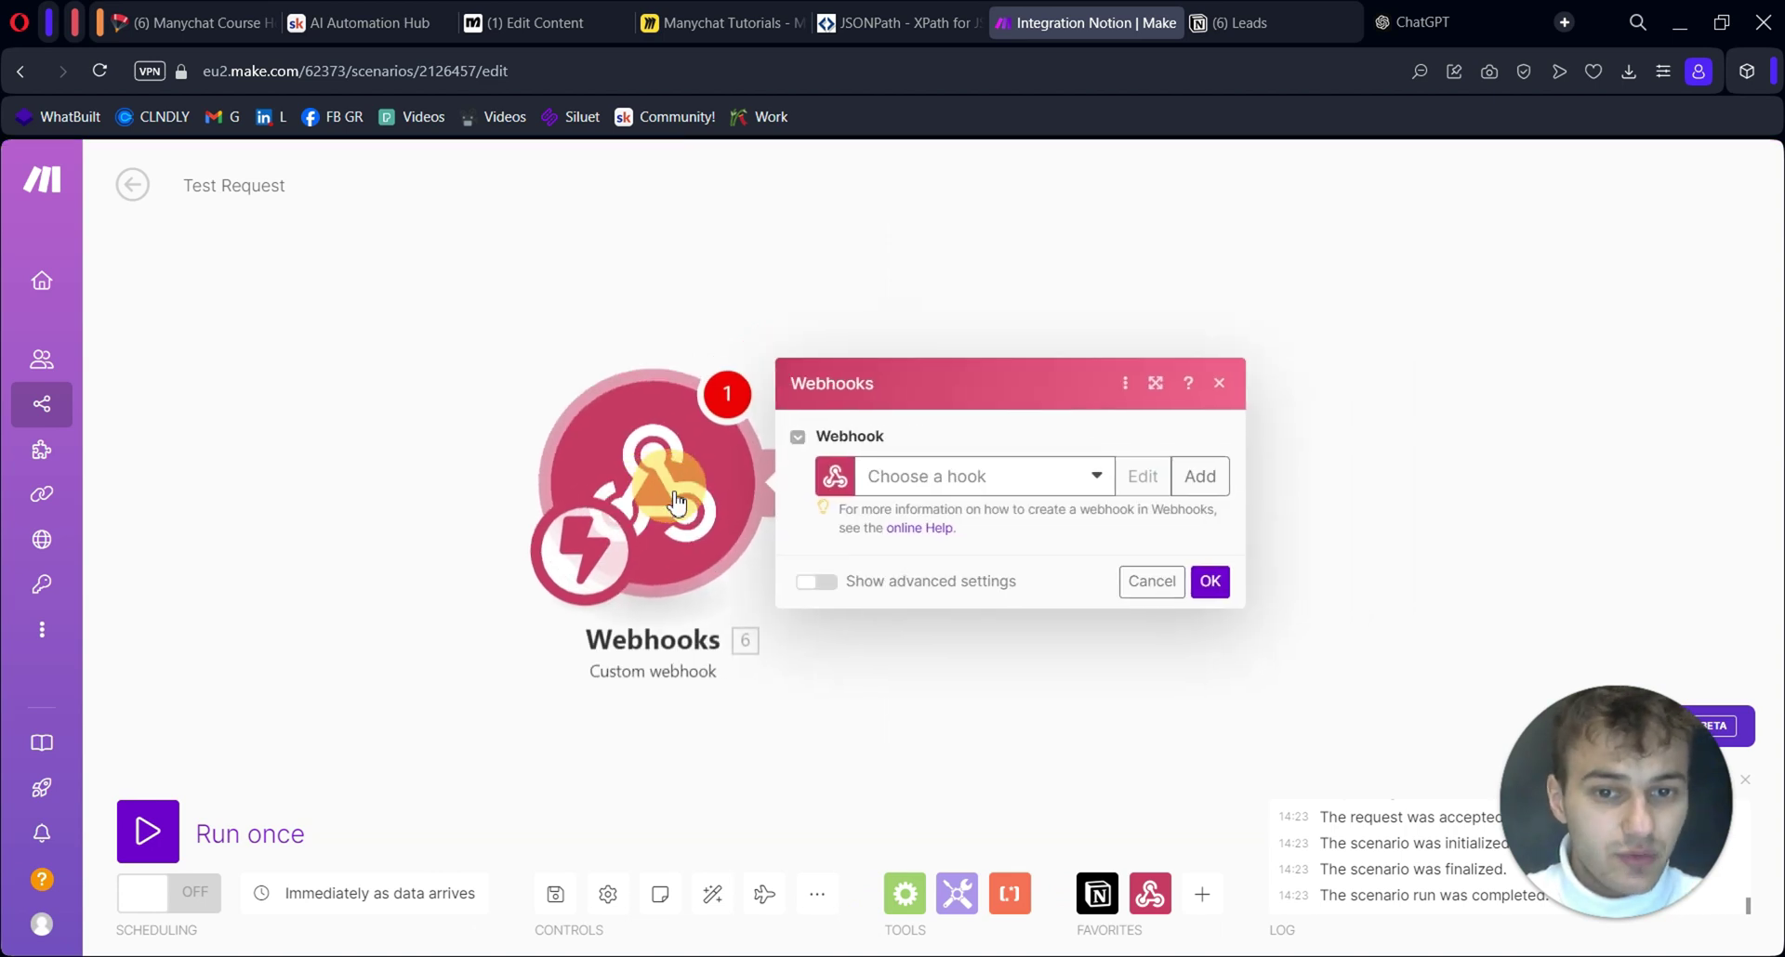
pyautogui.click(920, 702)
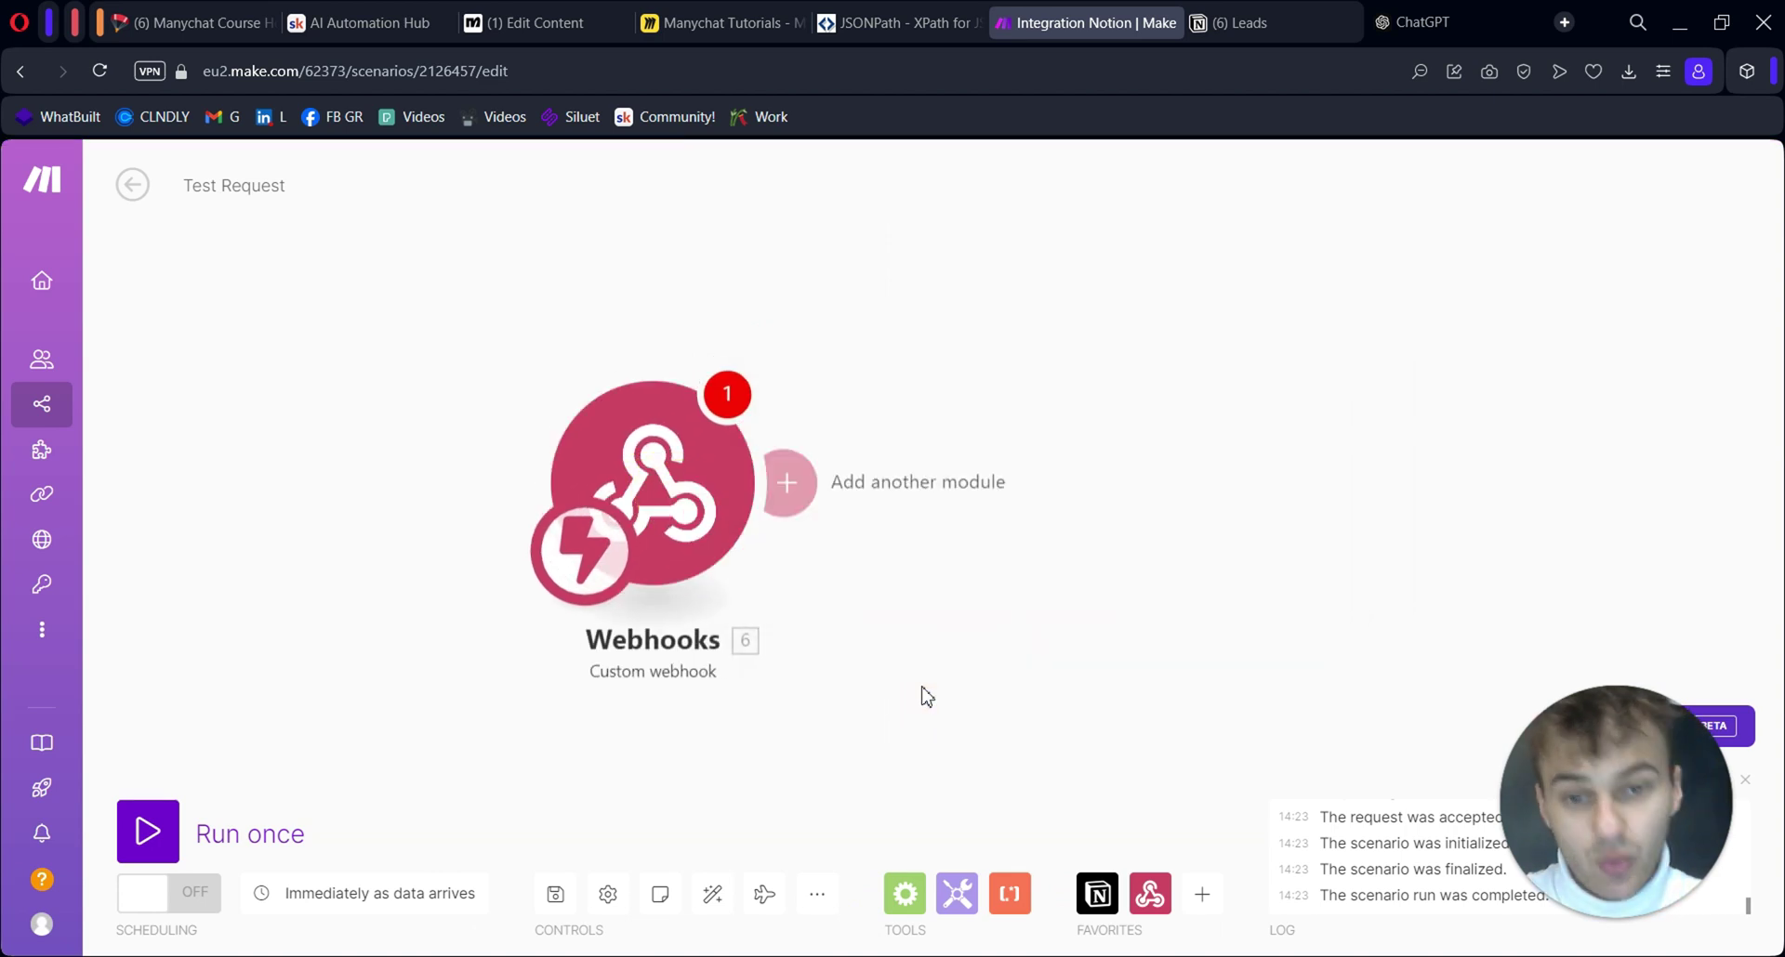
pyautogui.click(707, 502)
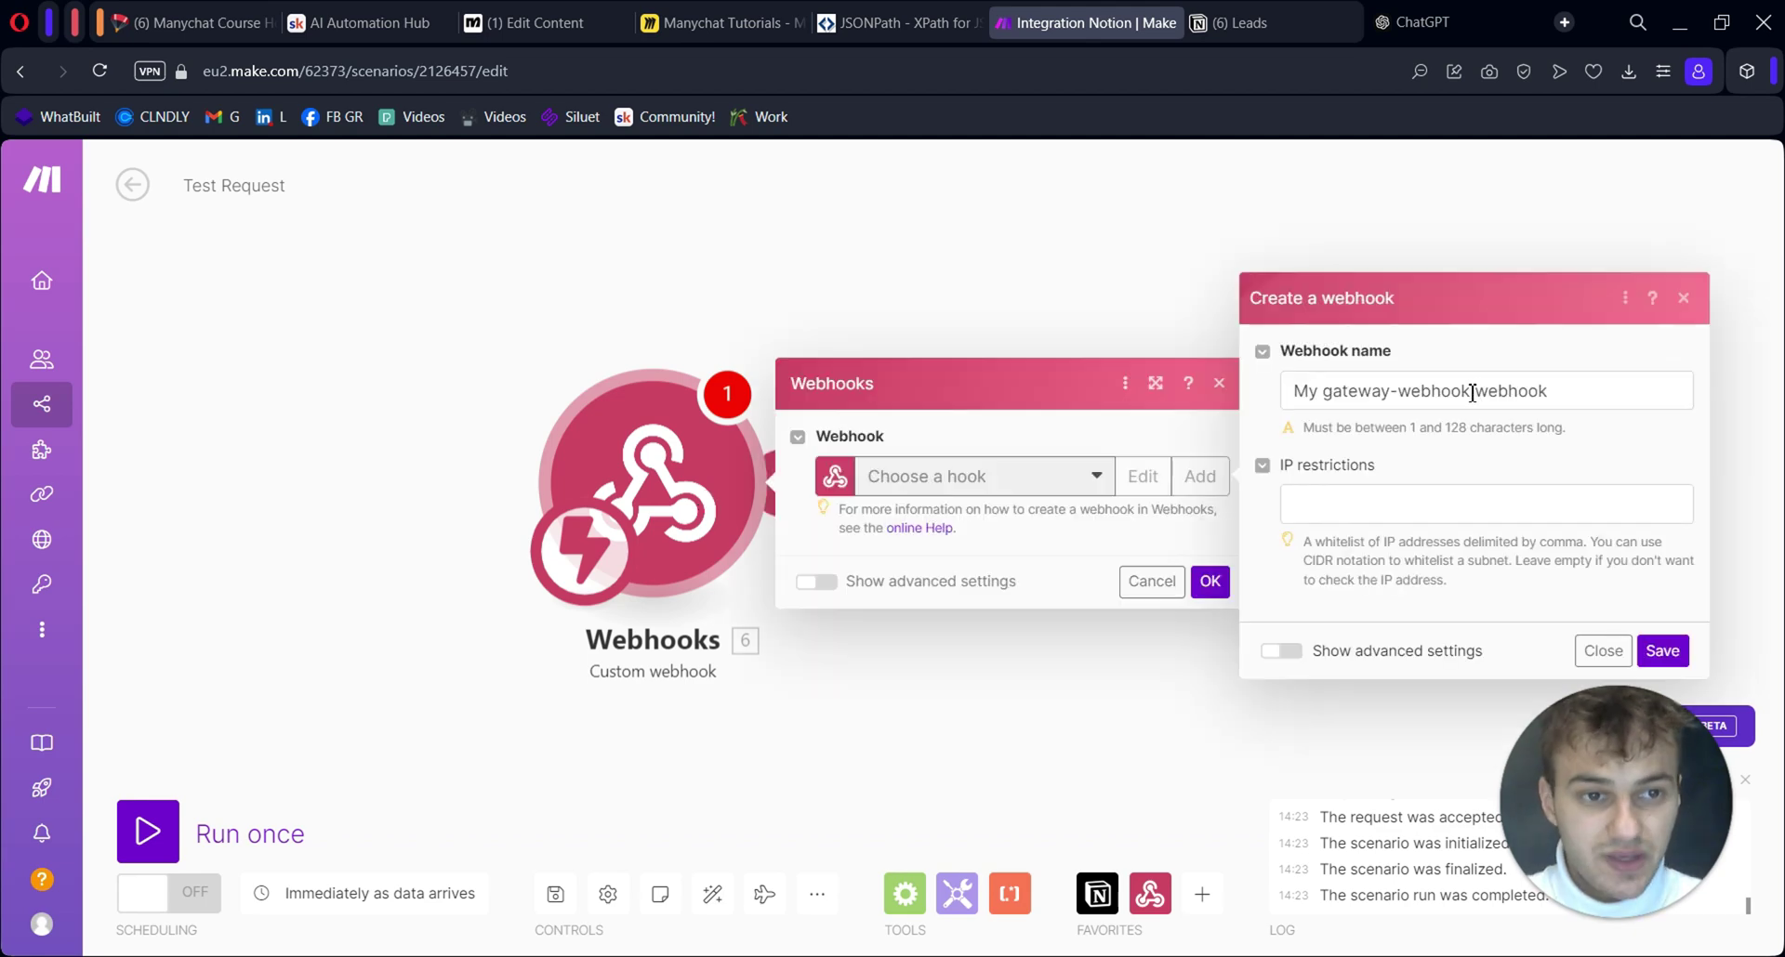
pyautogui.tripleClick(1467, 395)
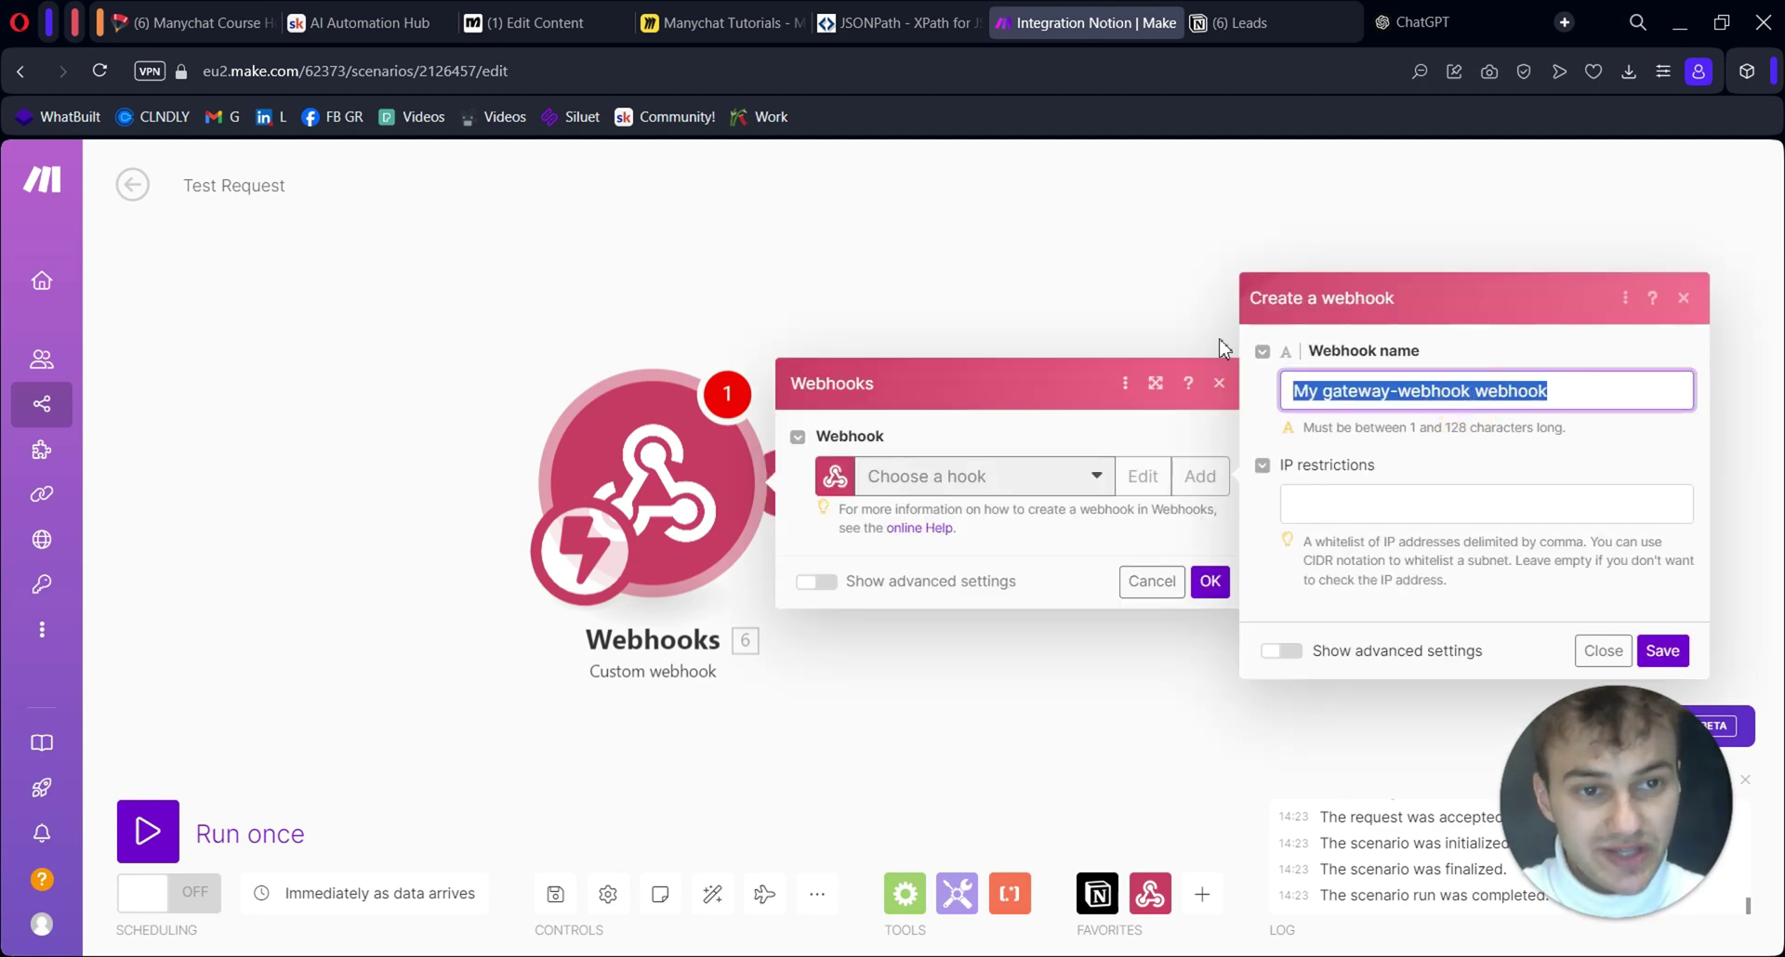
pyautogui.write('Test2 Notion')
pyautogui.click(1683, 654)
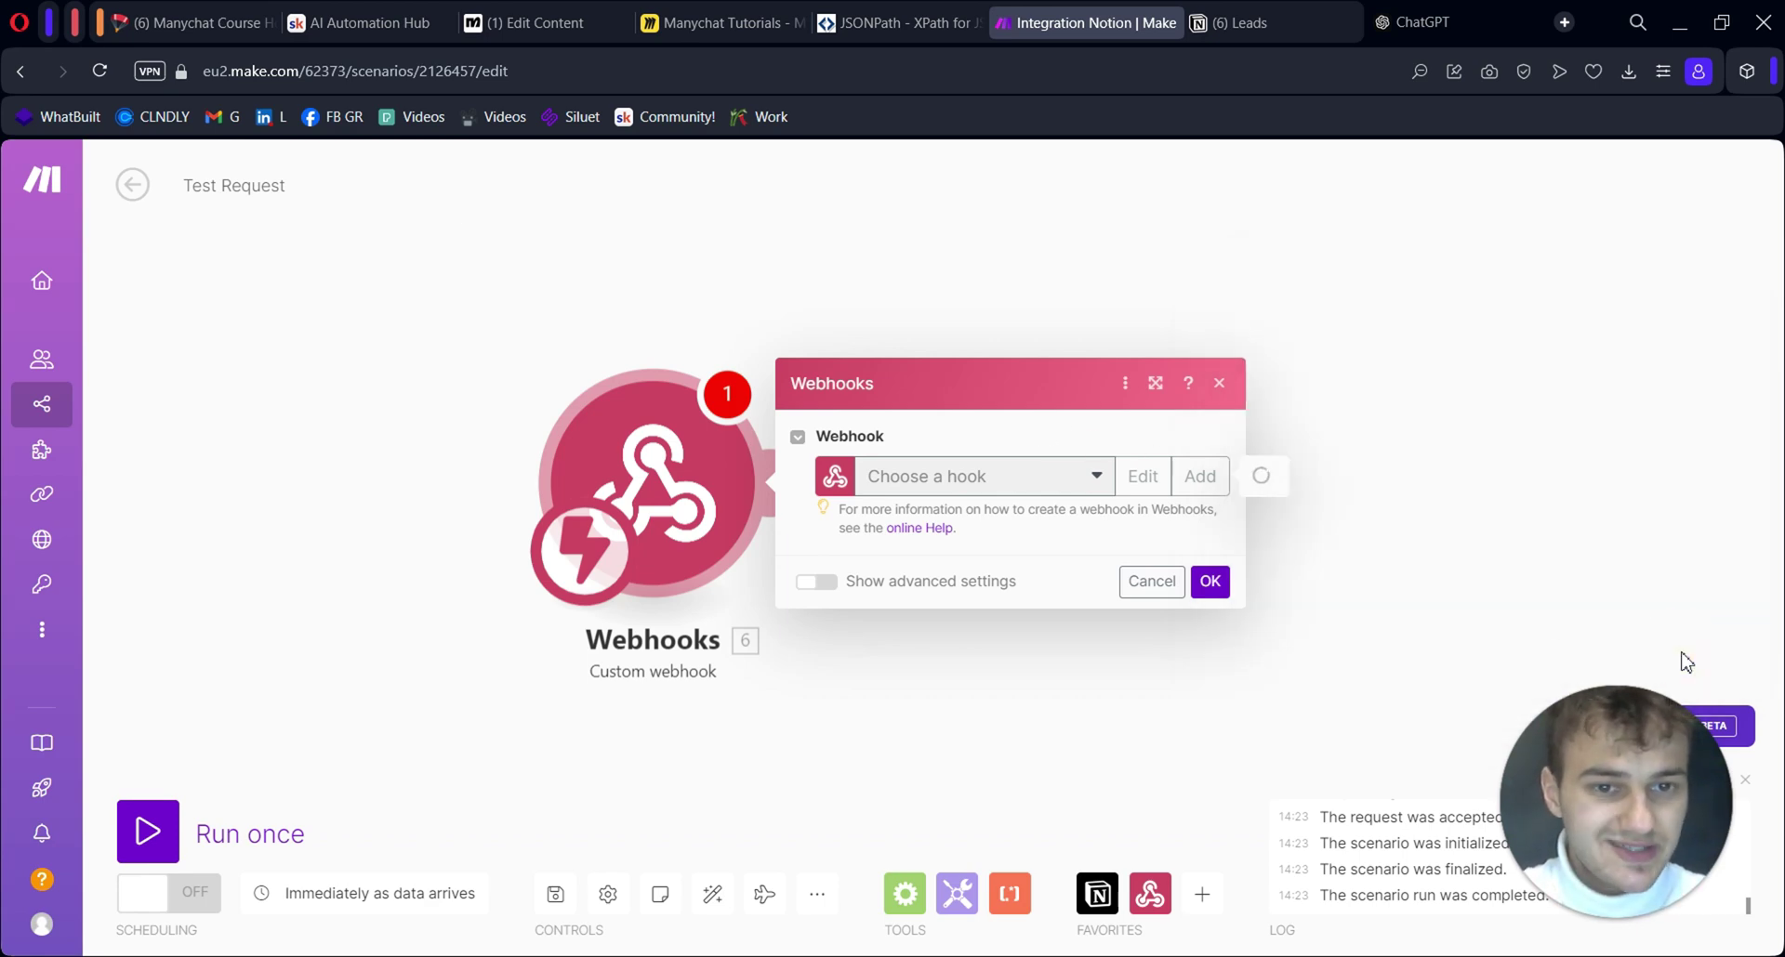
# Paste the Make webhook address into the Manychat request URL field
pyautogui.click(1134, 562)
pyautogui.hotkey('ctrl', 'Tab')
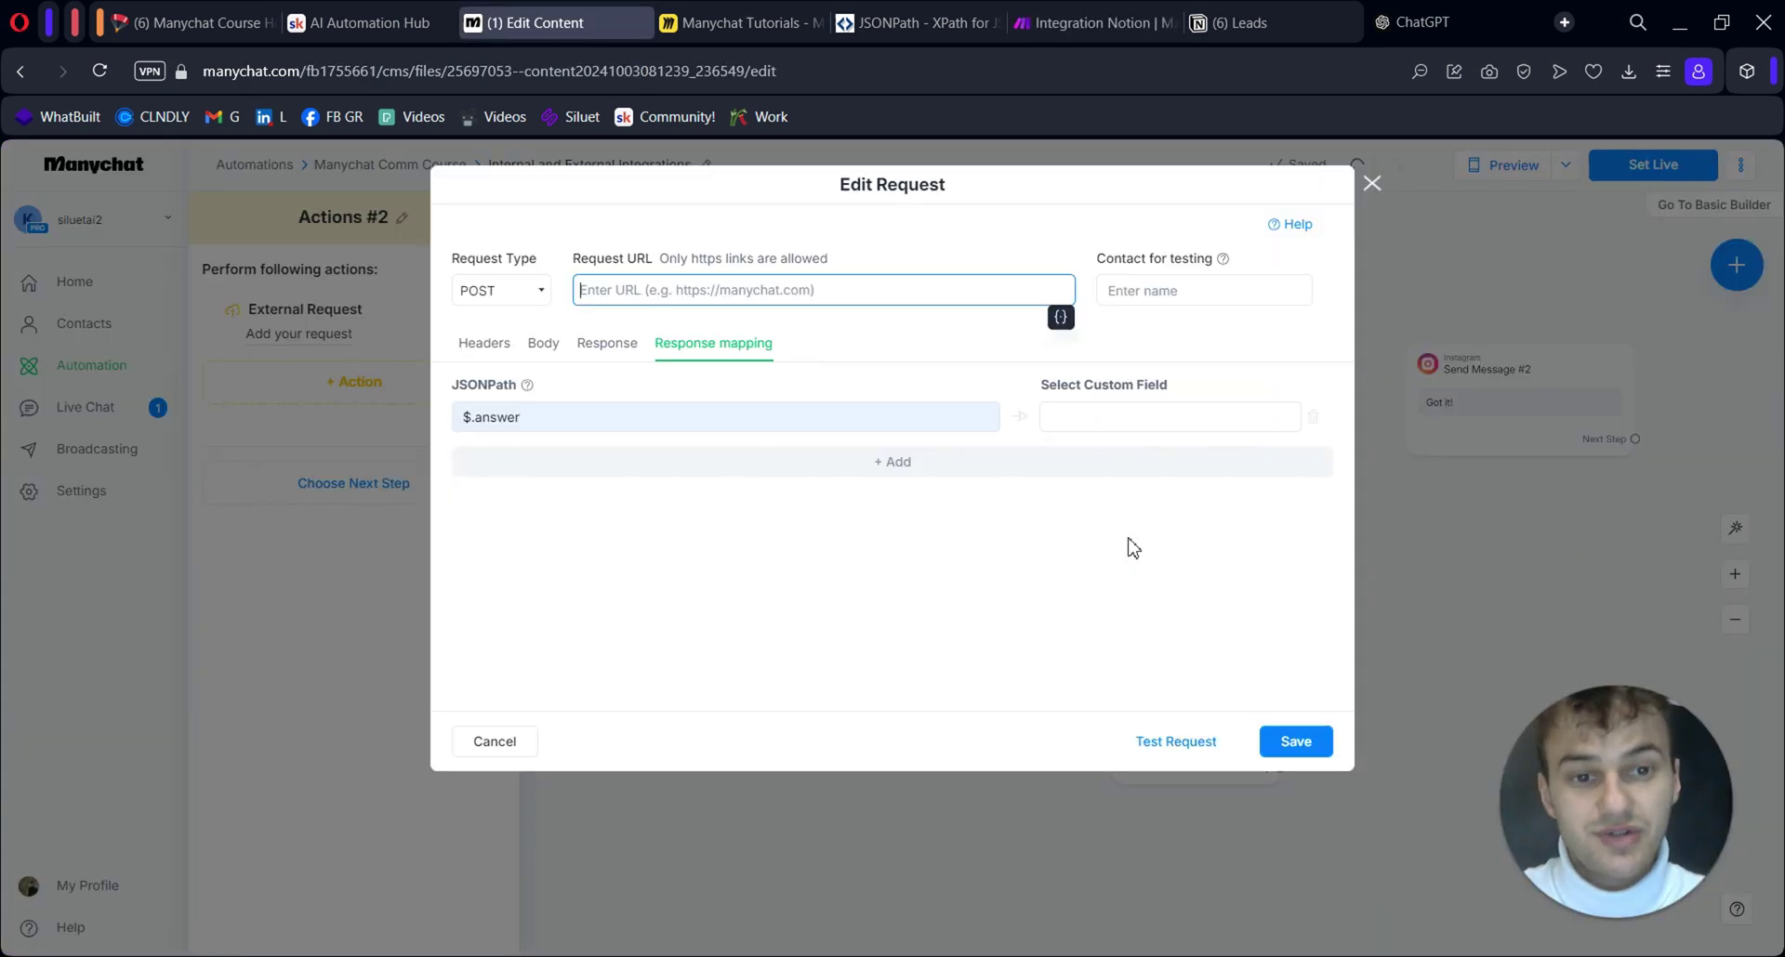
pyautogui.click(673, 291)
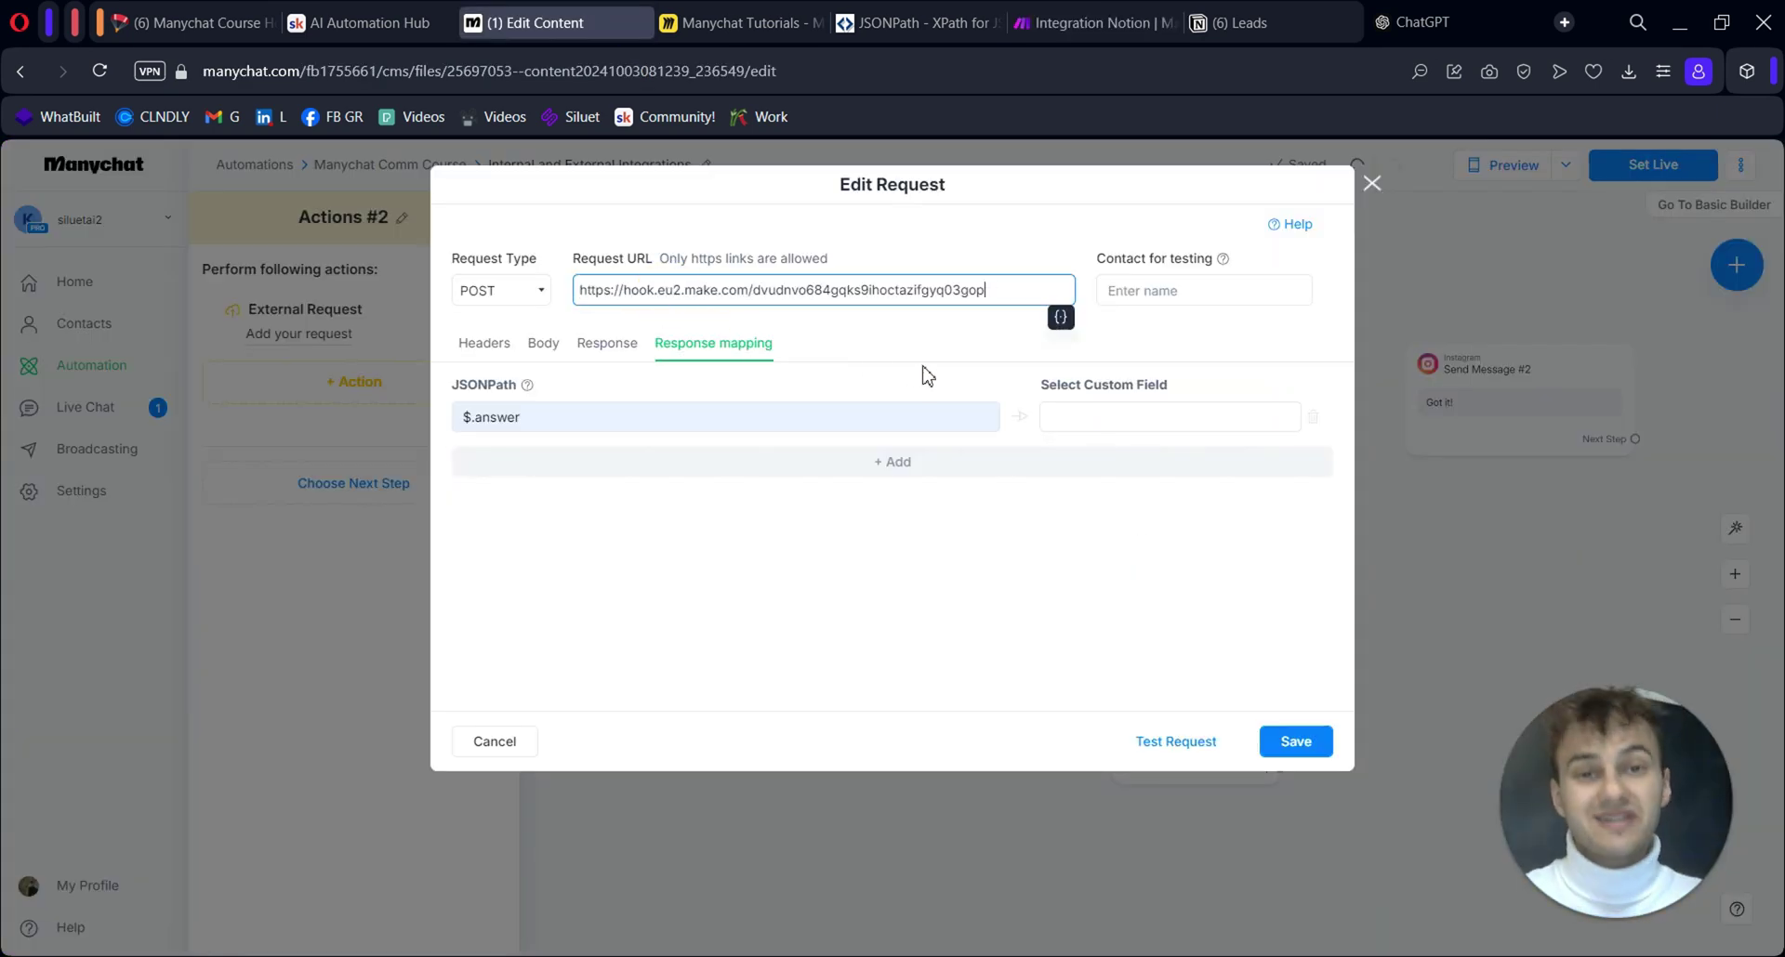
pyautogui.click(713, 559)
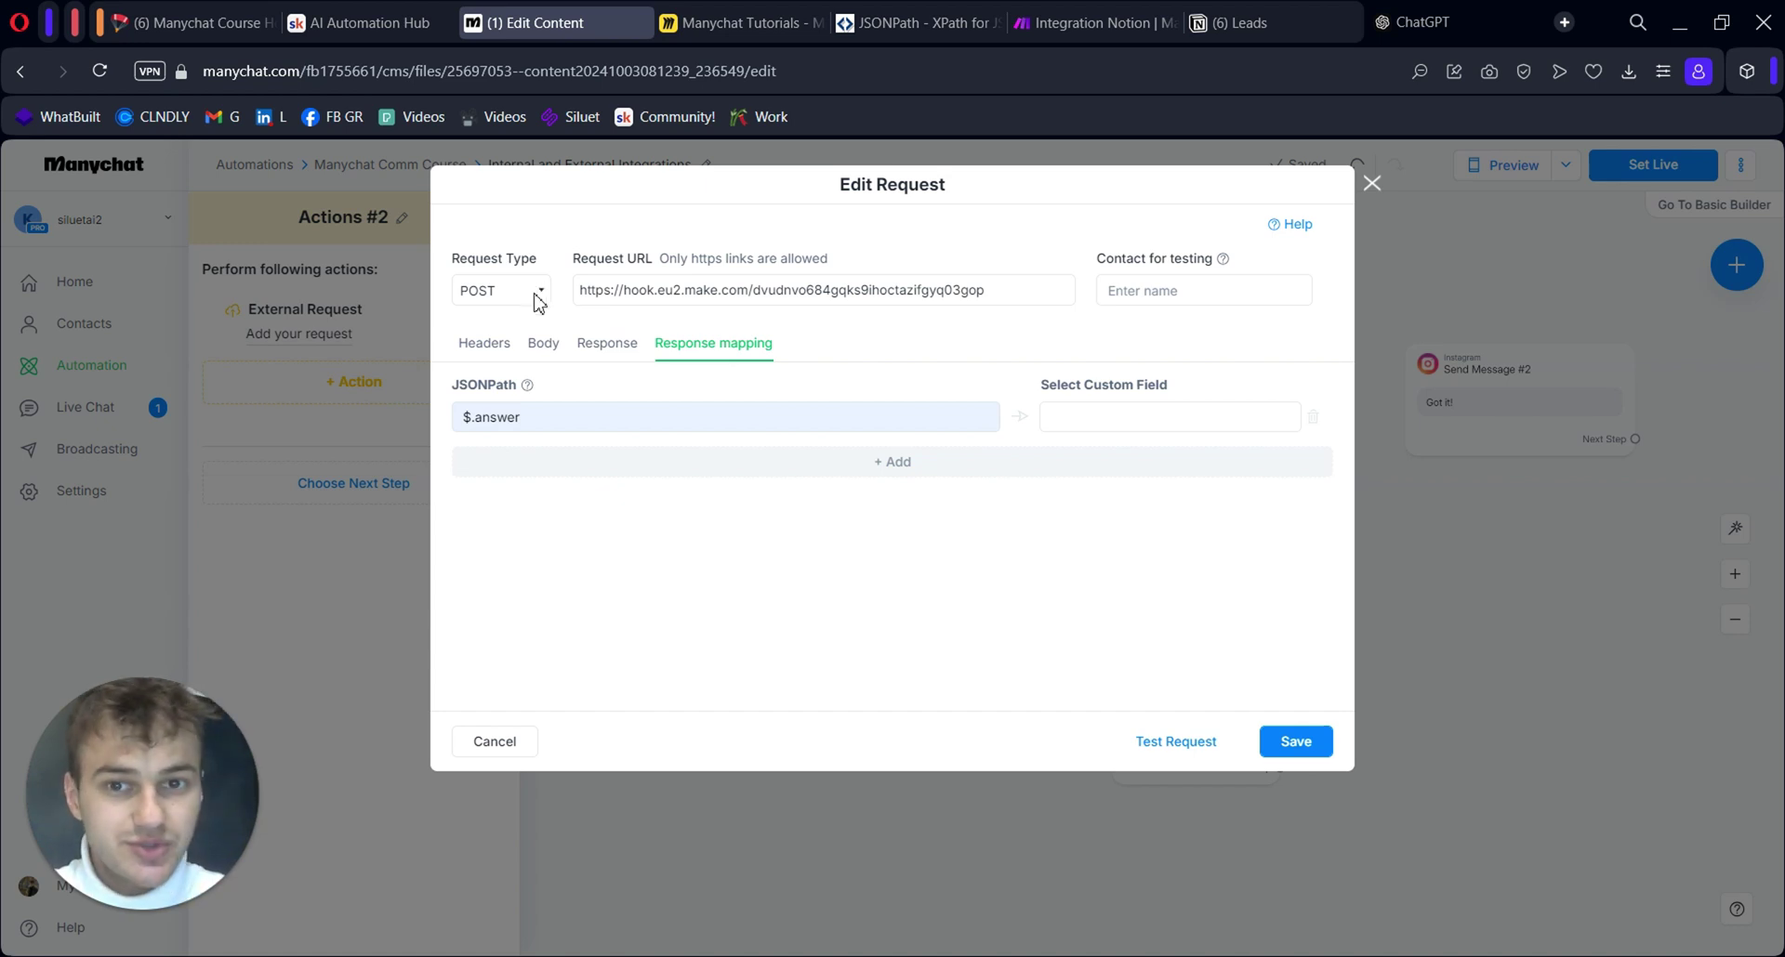
# Confirm the request method stays POST and check the empty request body
pyautogui.click(541, 297)
pyautogui.click(569, 234)
pyautogui.click(536, 288)
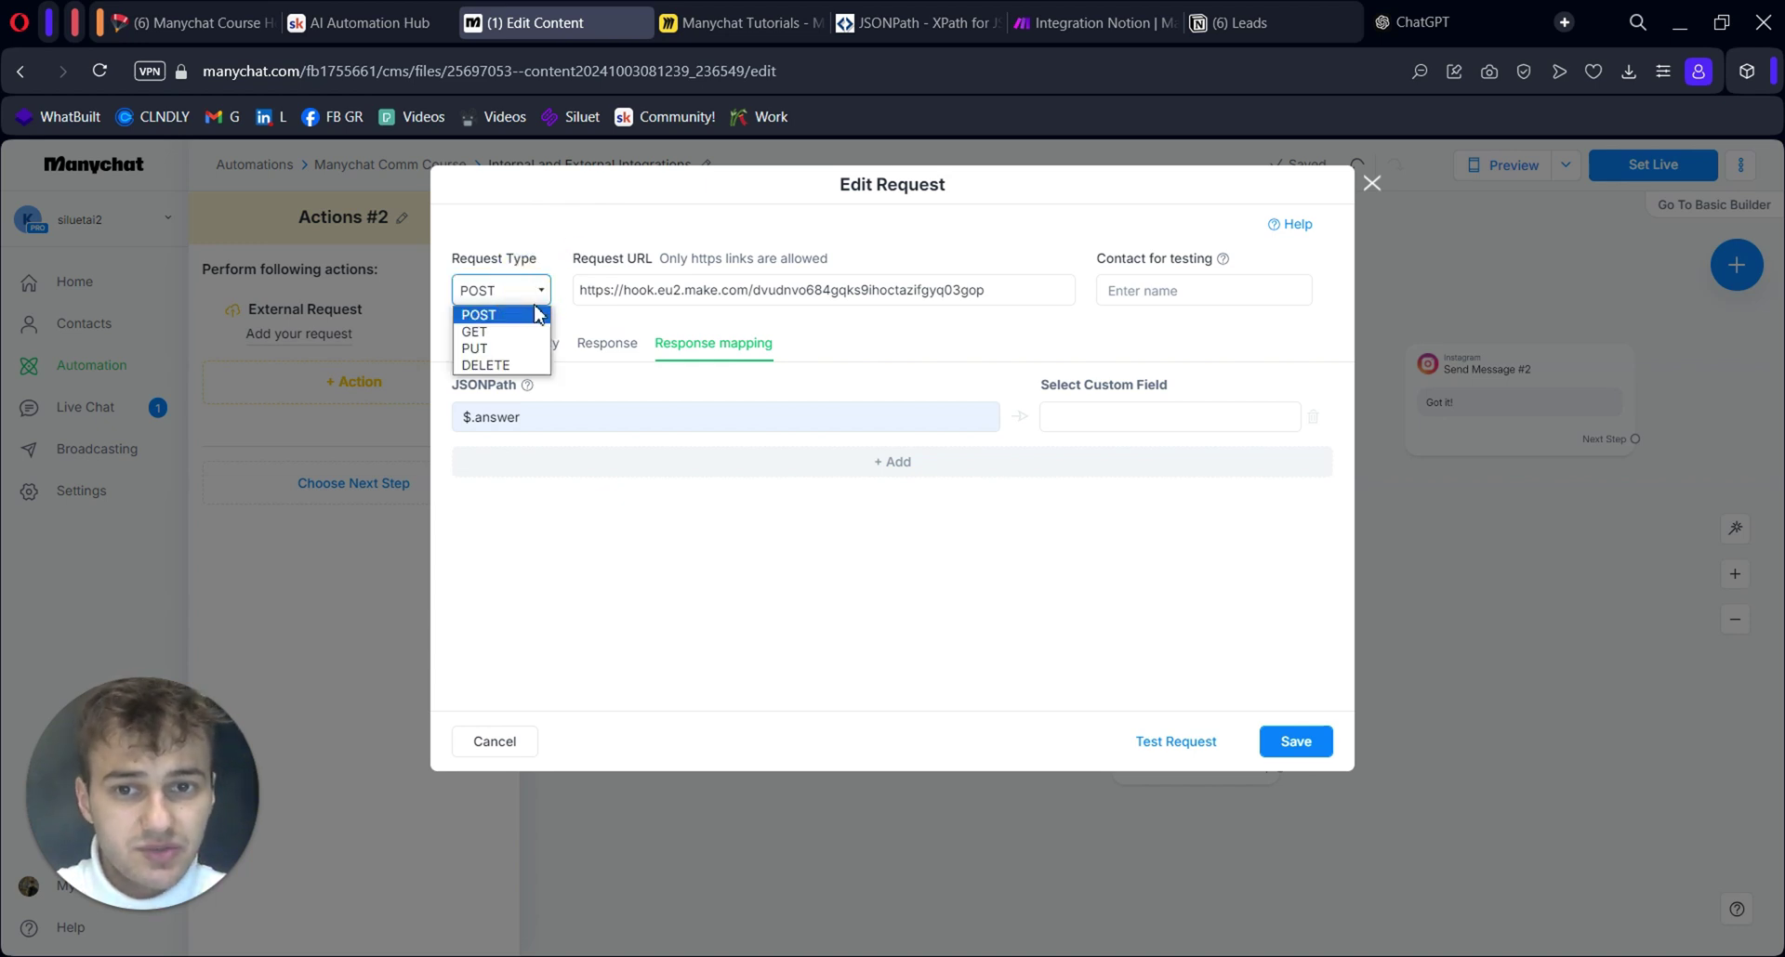
pyautogui.click(750, 516)
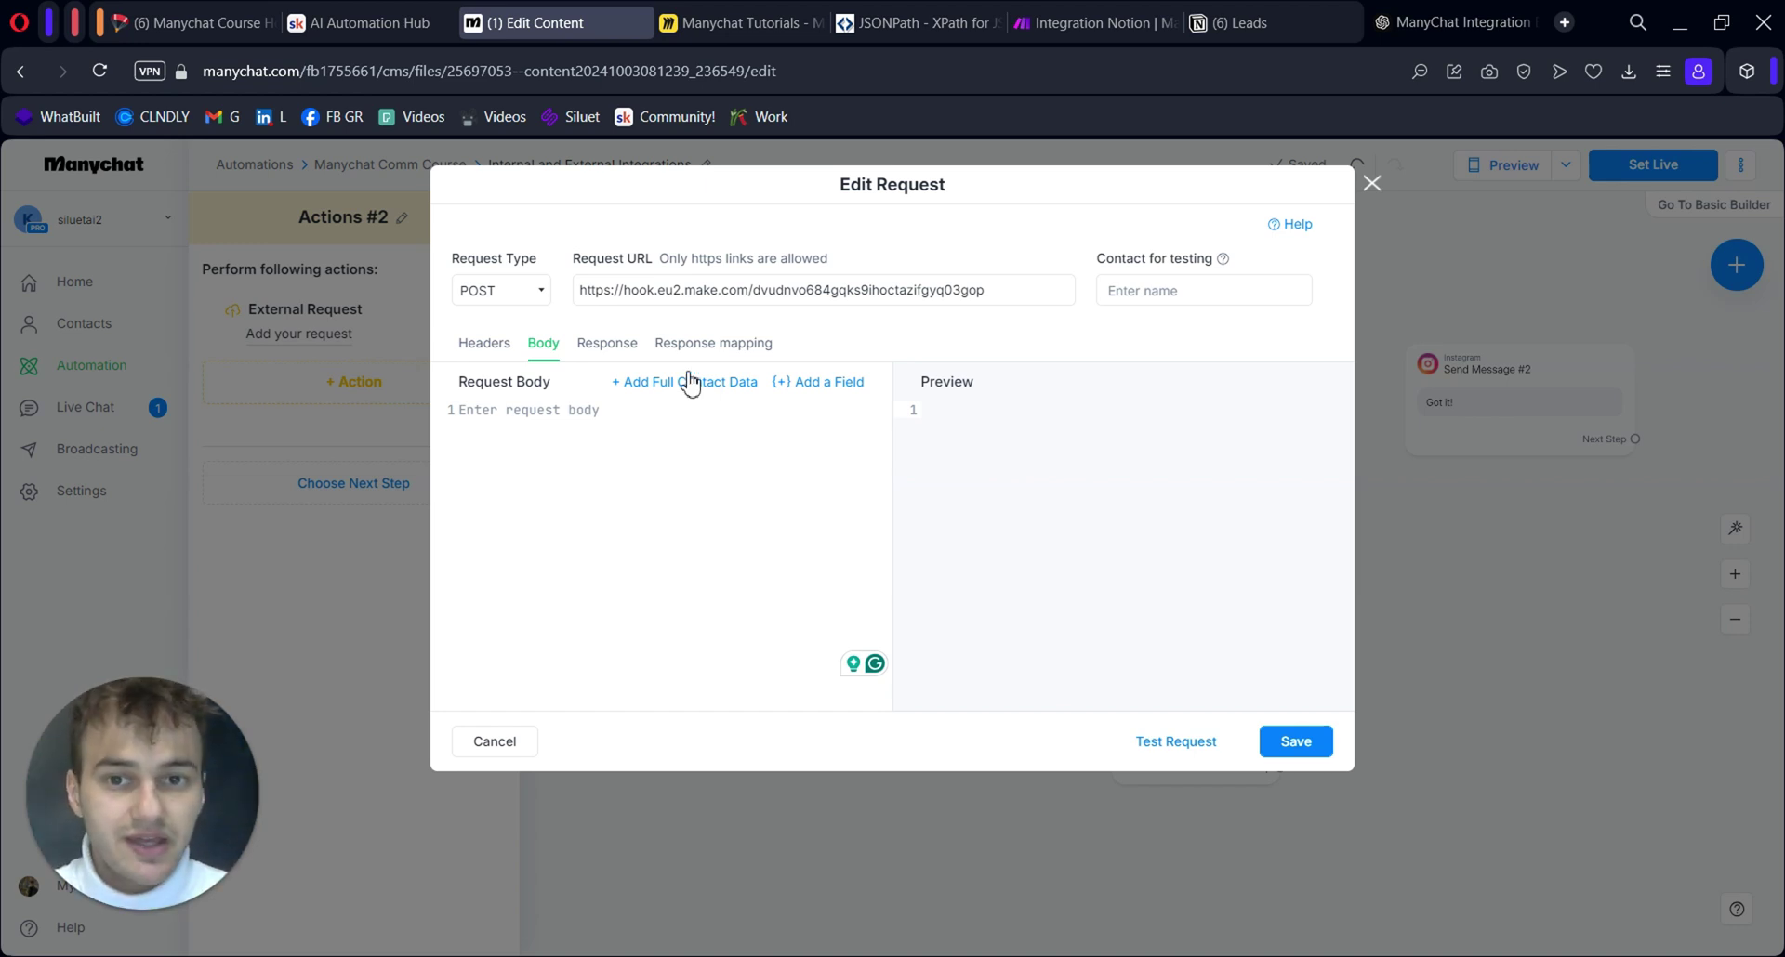
pyautogui.click(537, 291)
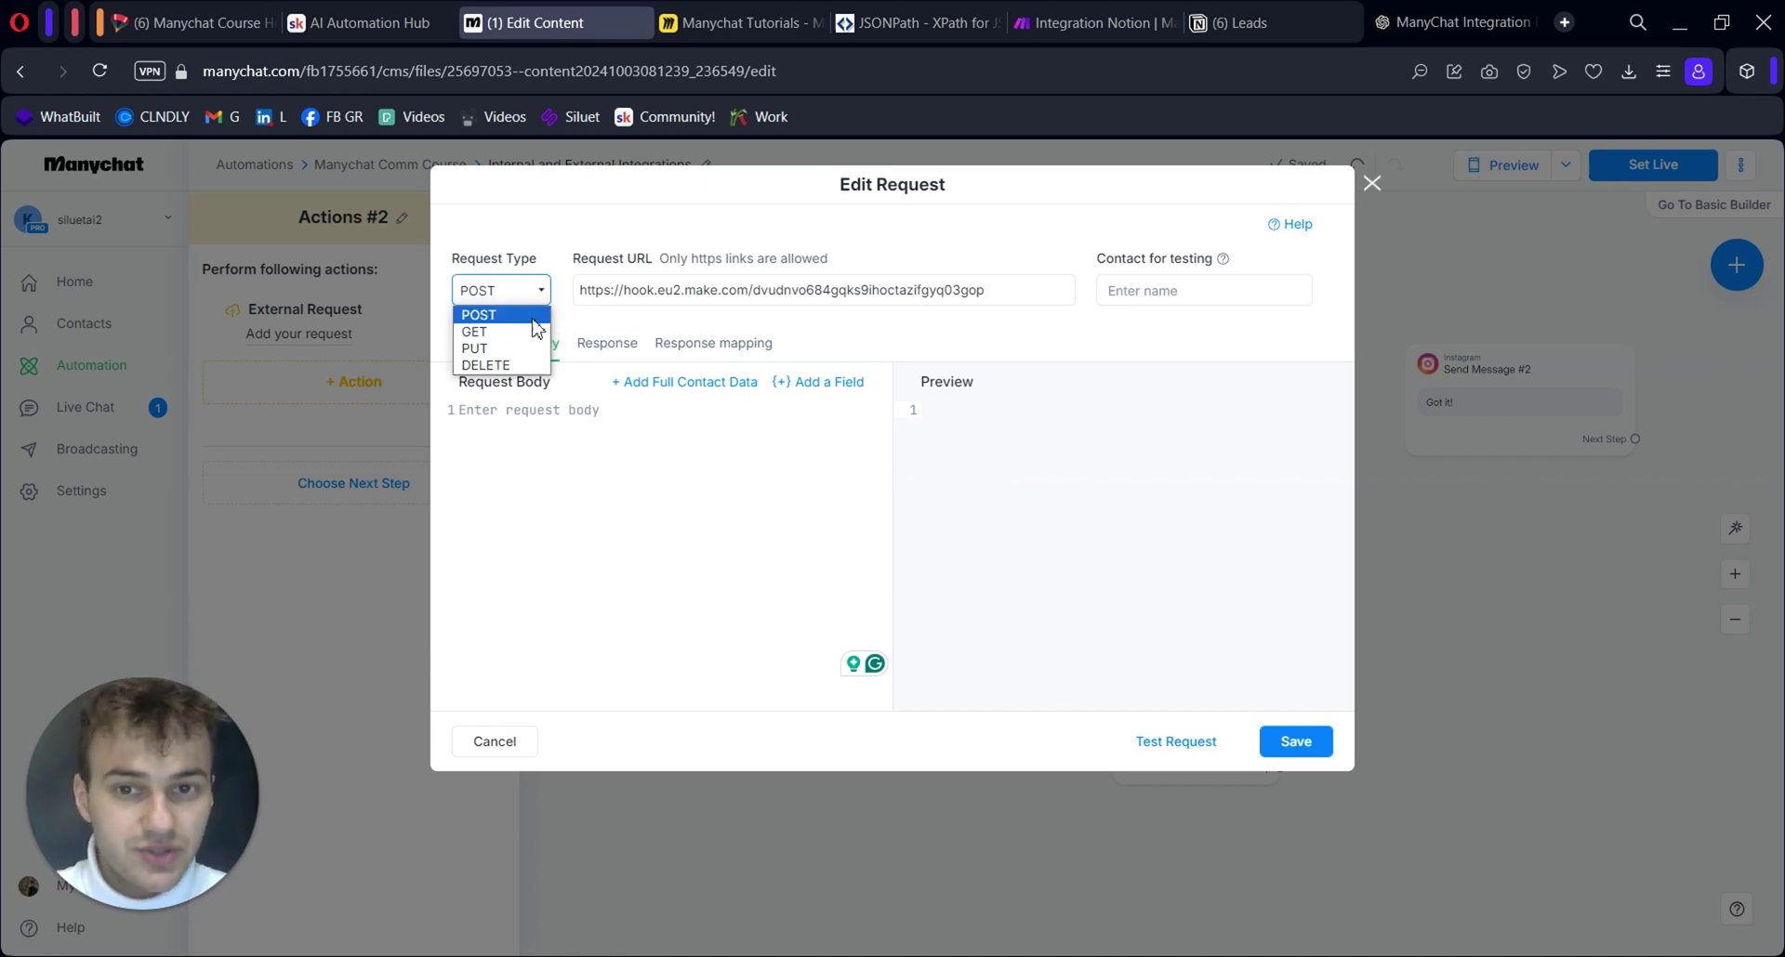
pyautogui.click(558, 245)
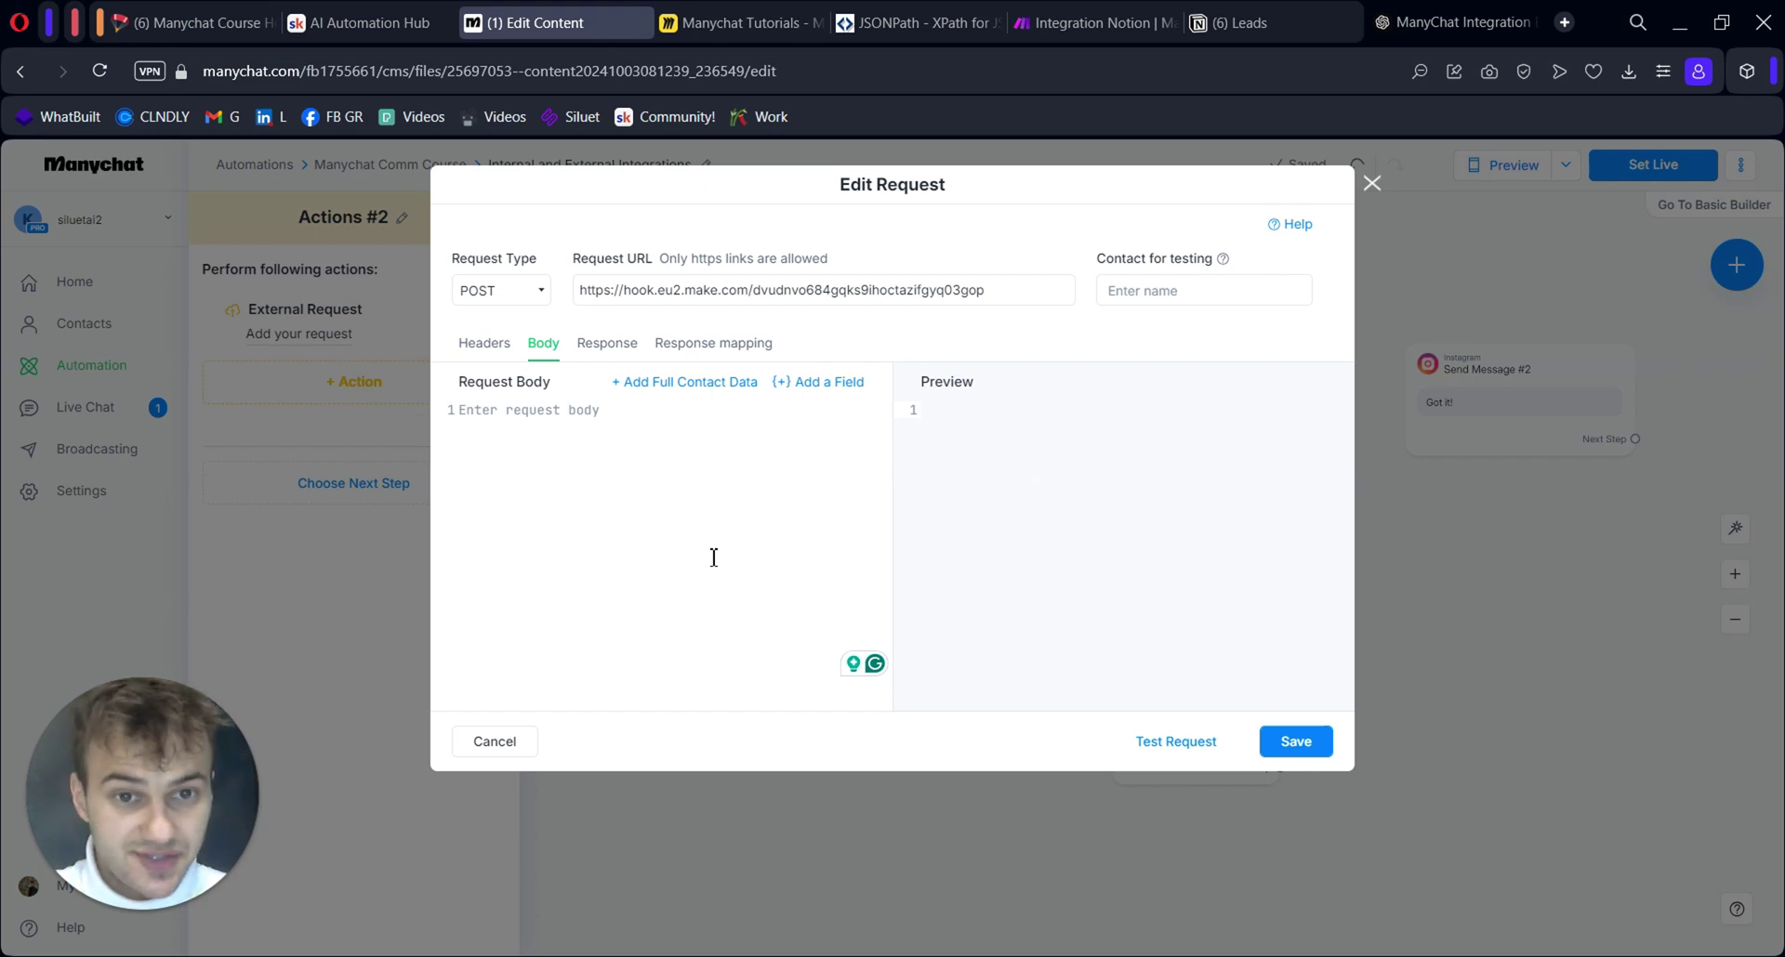
# Glance at Notion Leads, then confirm the Test2 Notion webhook settings and list Webhooks modules
pyautogui.hotkey('ctrl', 'Tab')
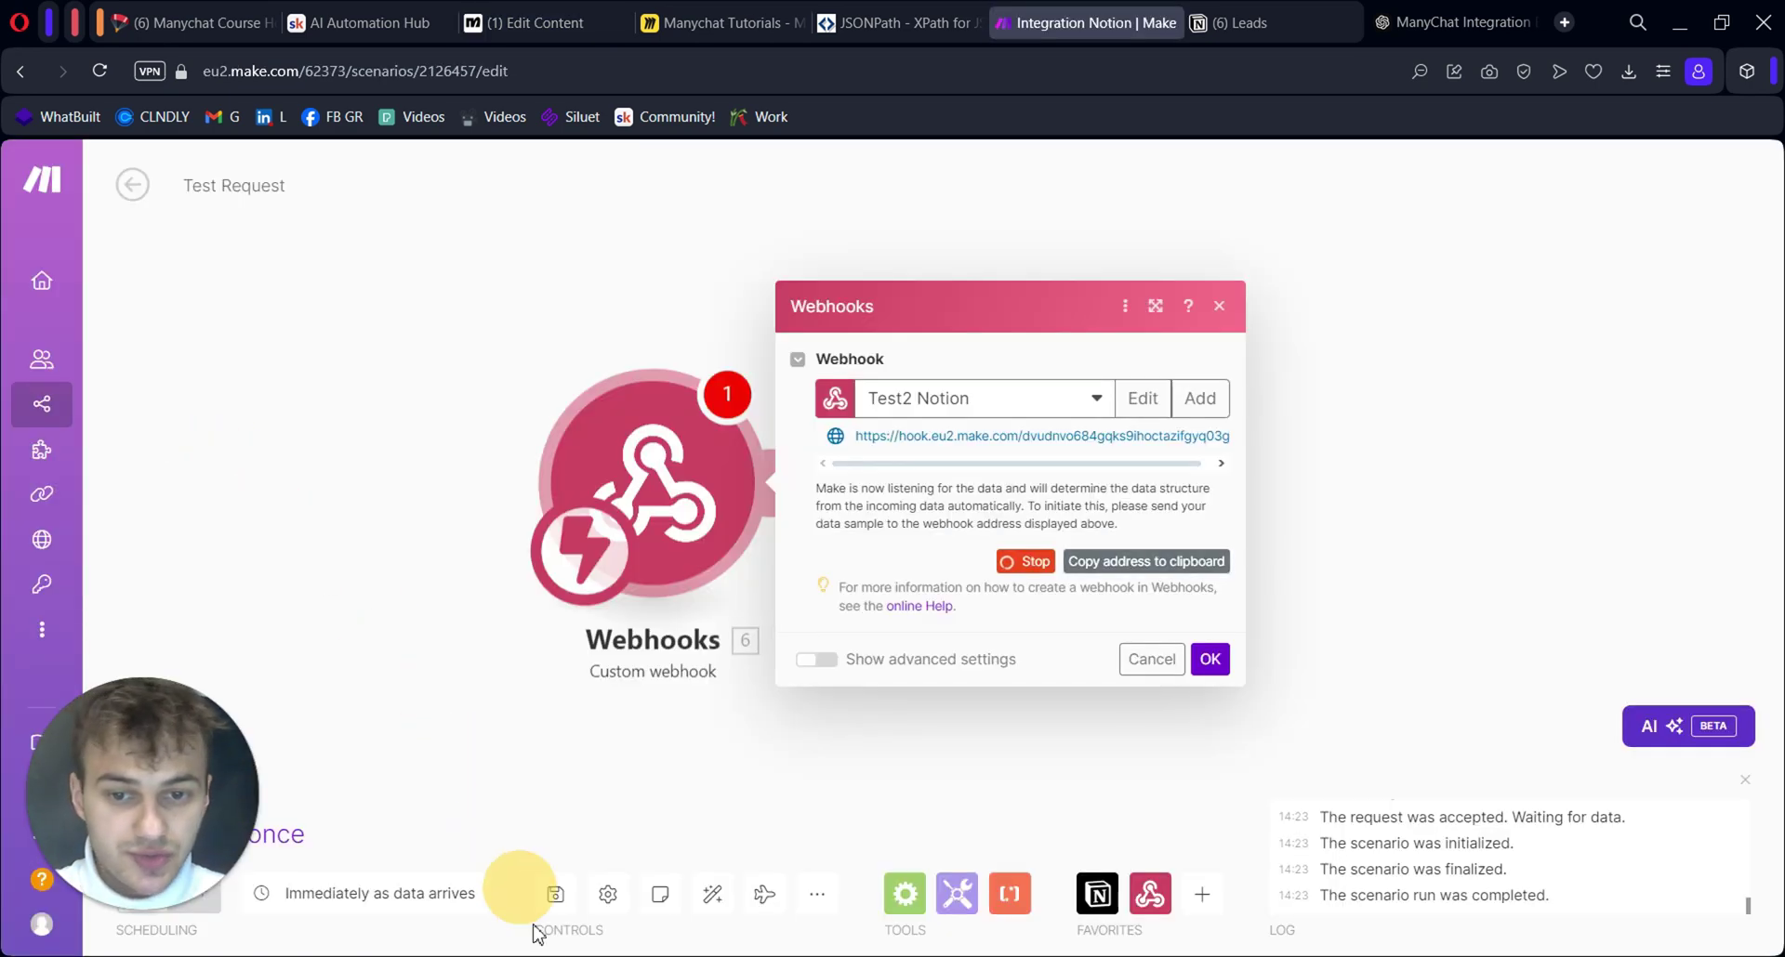
pyautogui.hotkey('ctrl', 'Tab')
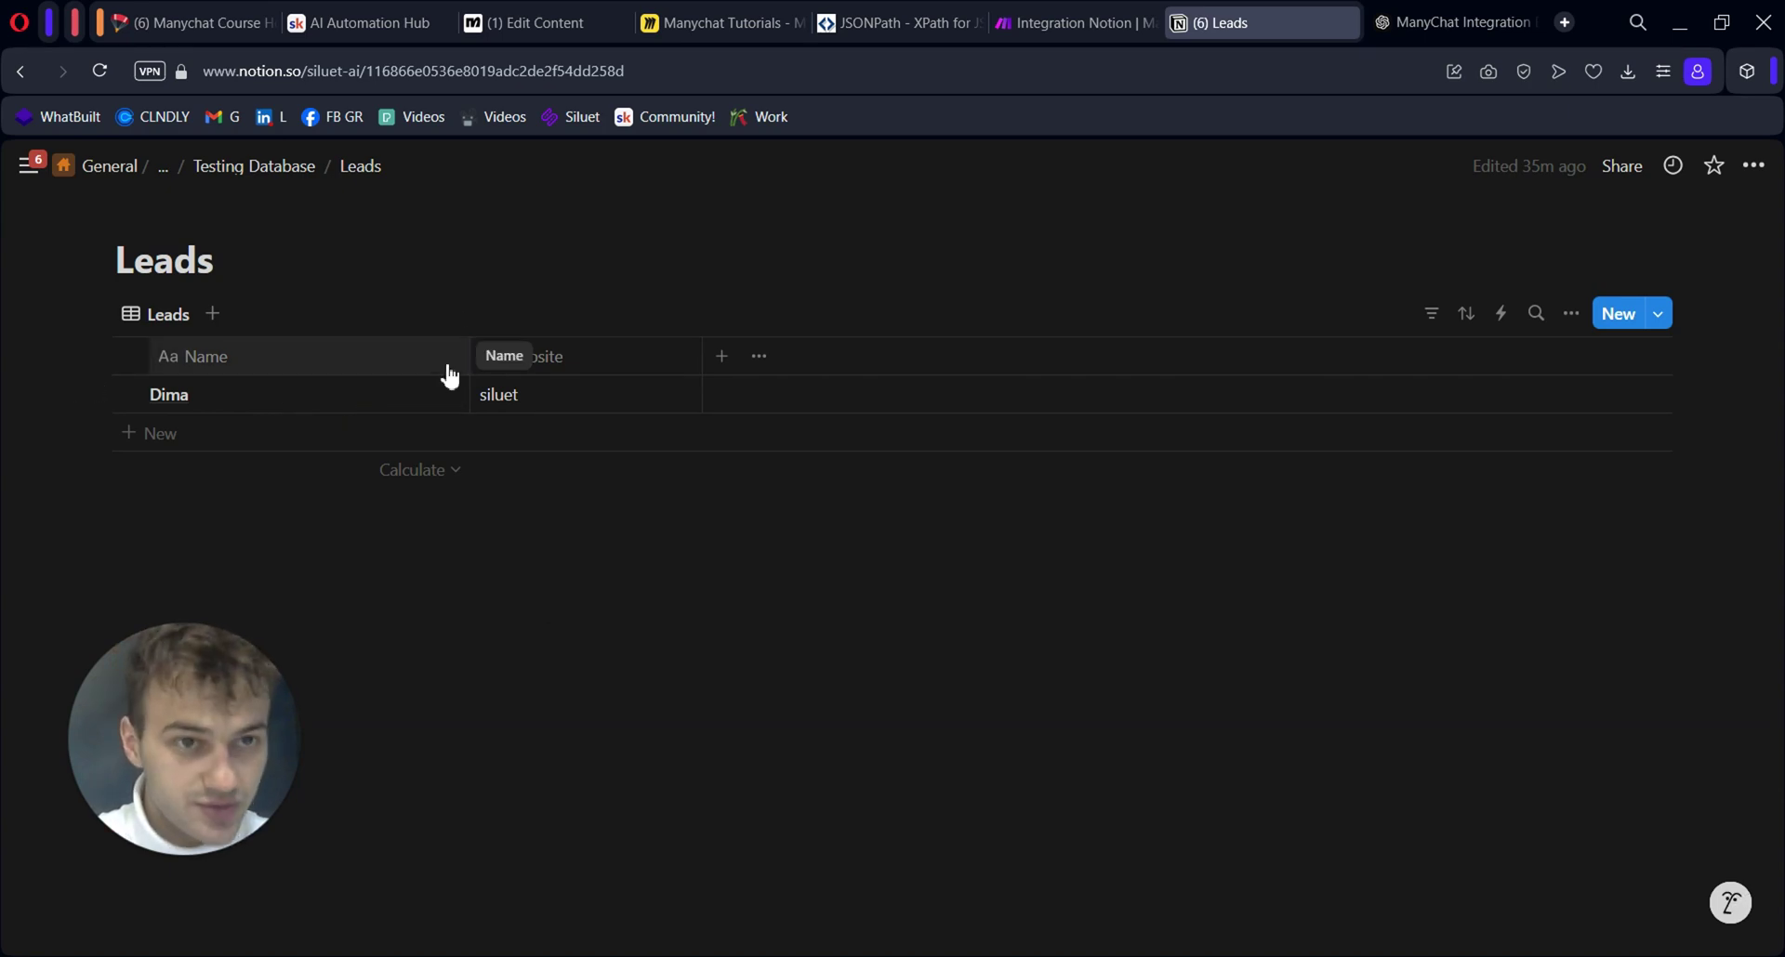
pyautogui.hotkey('ctrl', 'shift', 'Tab')
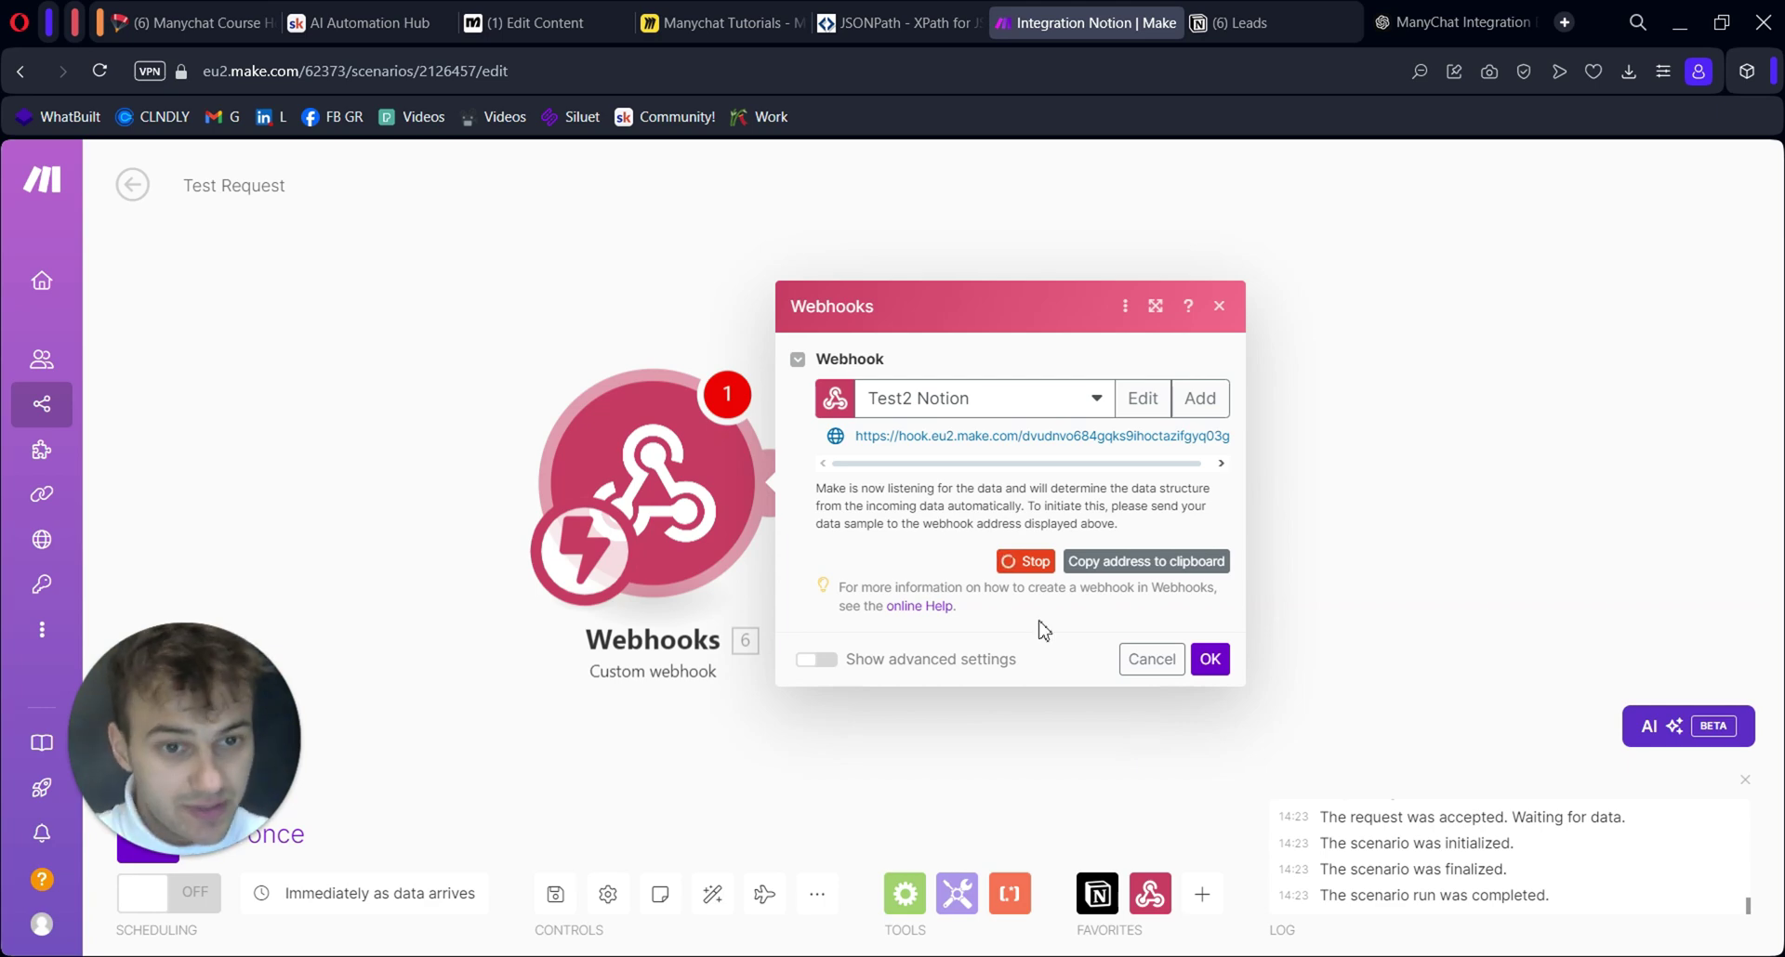
pyautogui.click(1210, 659)
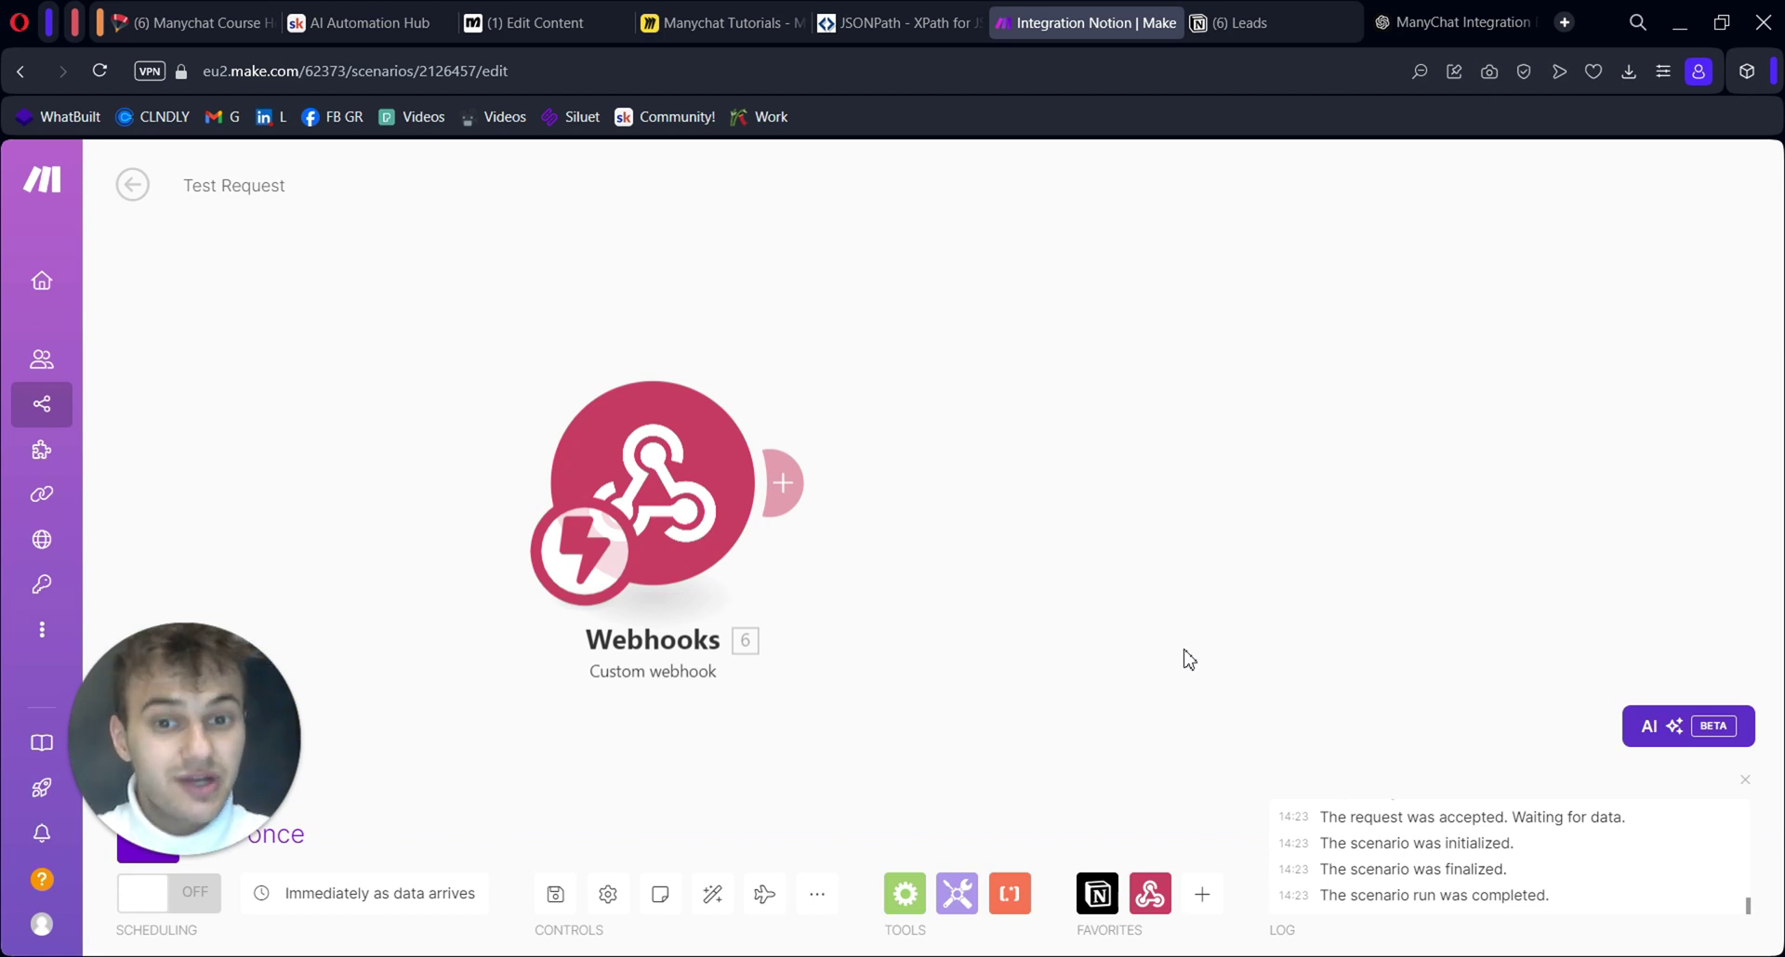
pyautogui.click(1150, 894)
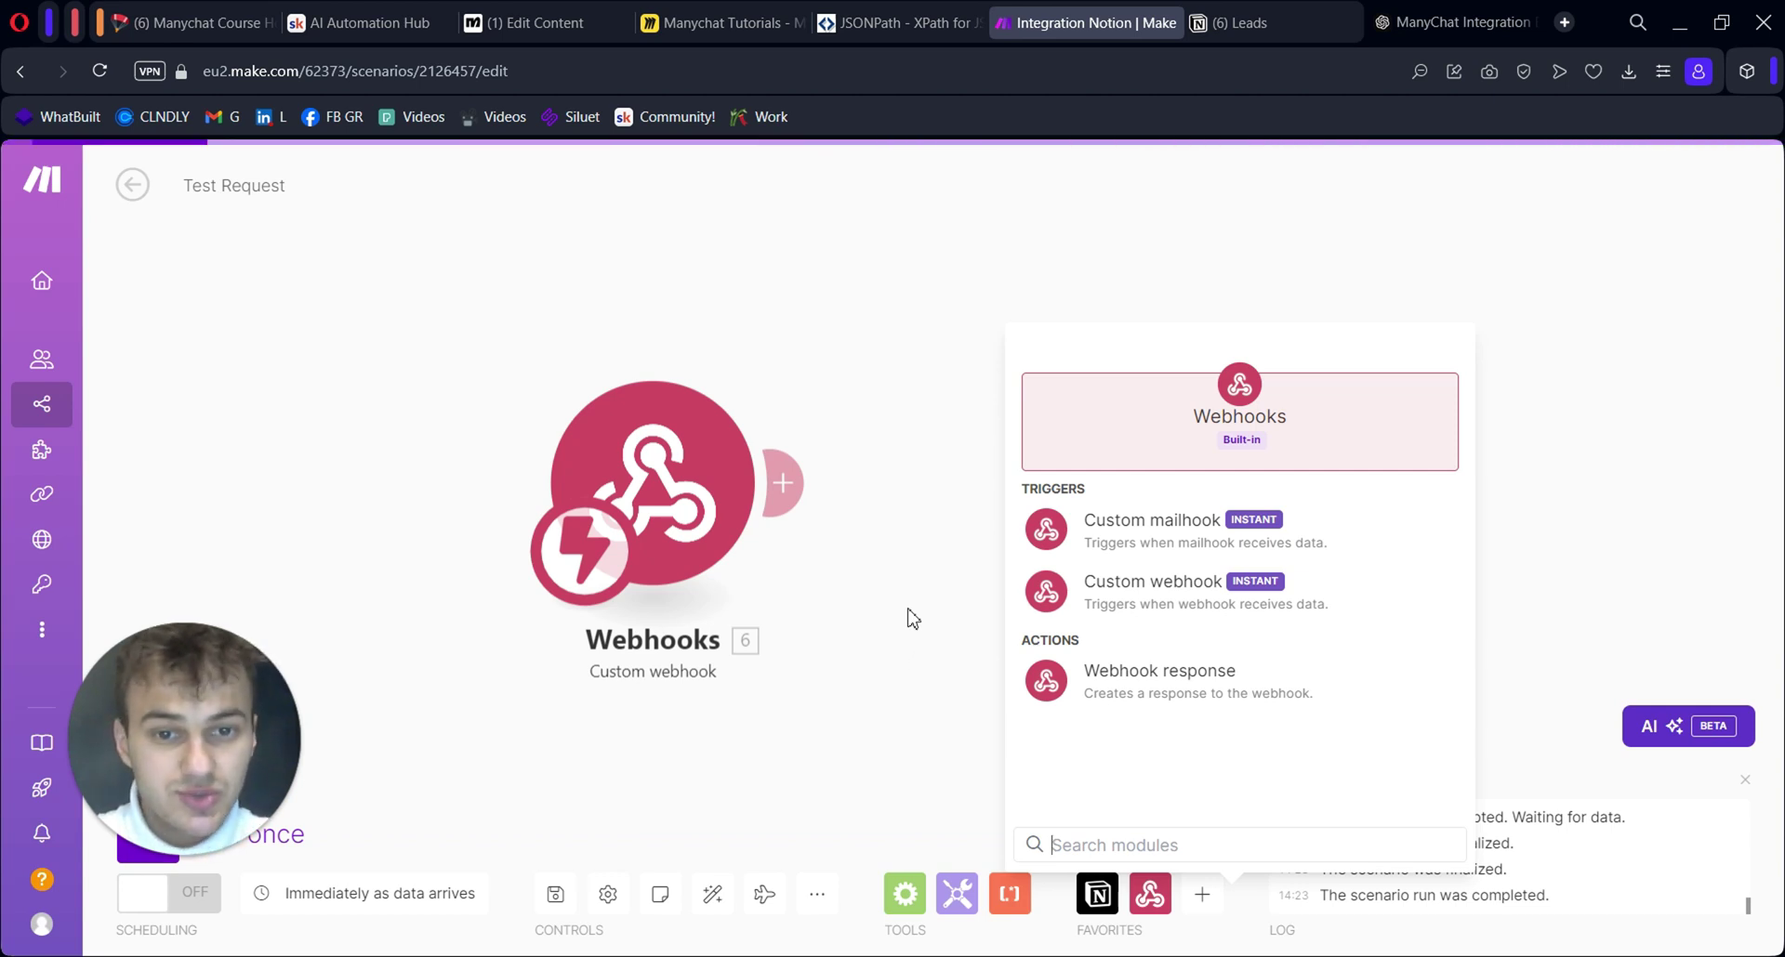
# Add a Notion module after the Custom webhook in the Make scenario
pyautogui.click(911, 619)
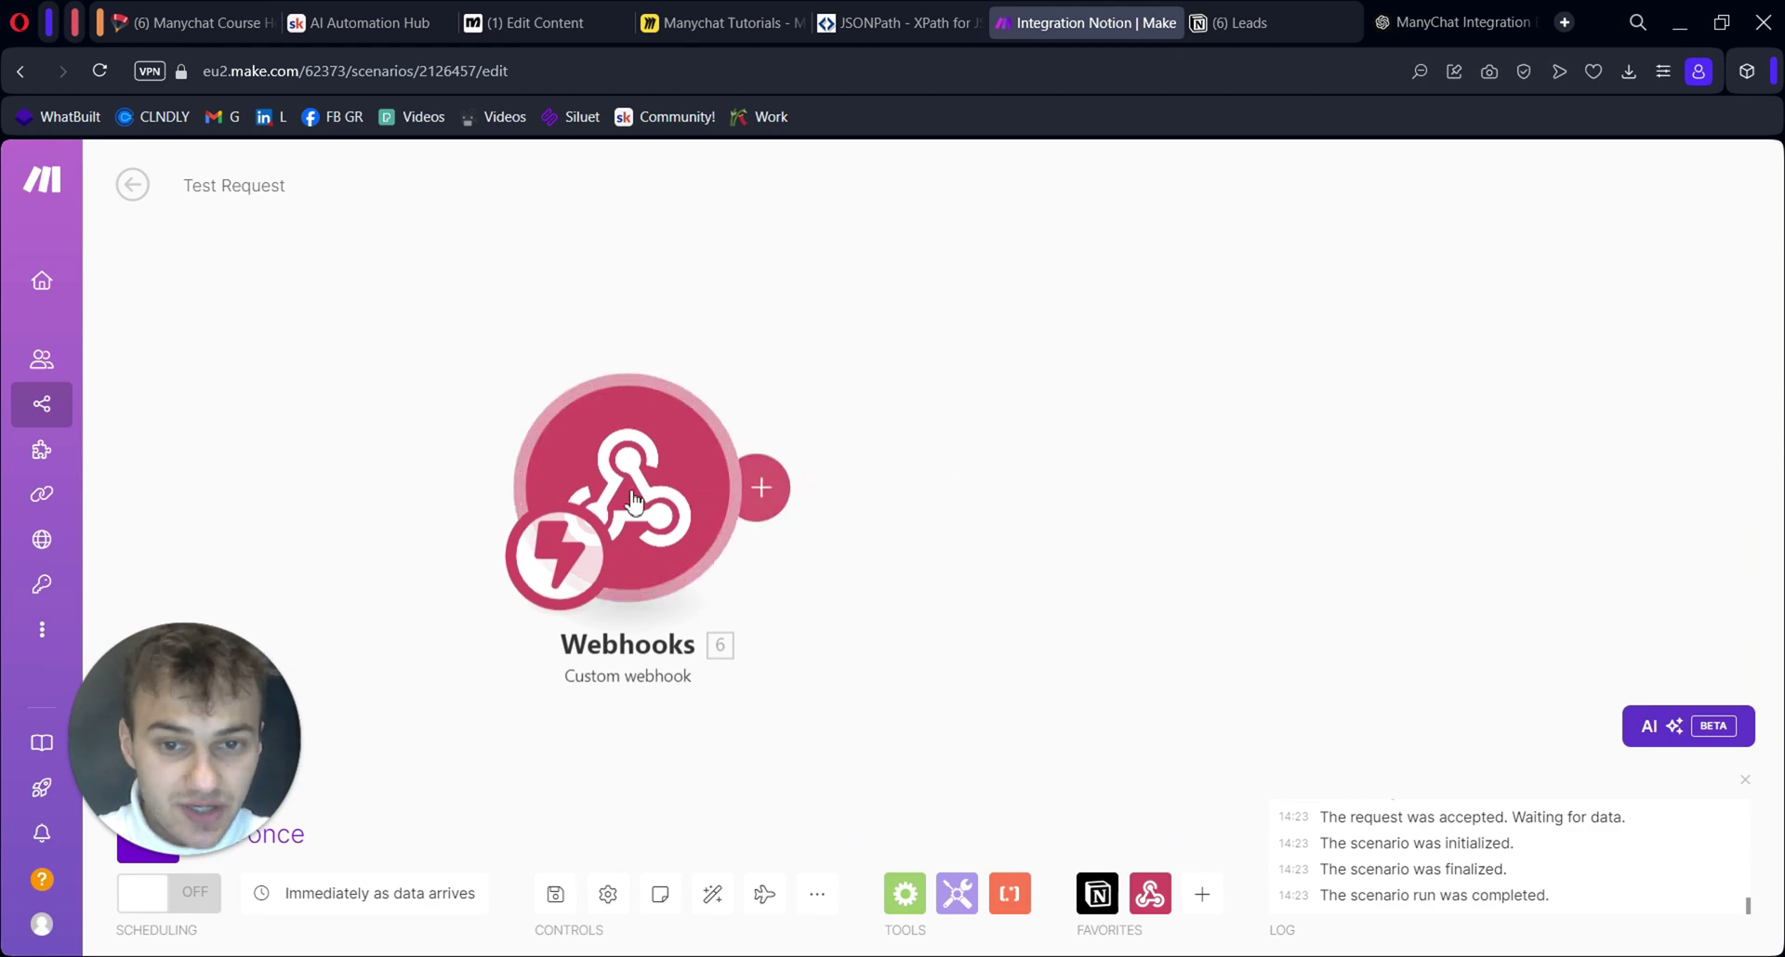
pyautogui.click(761, 487)
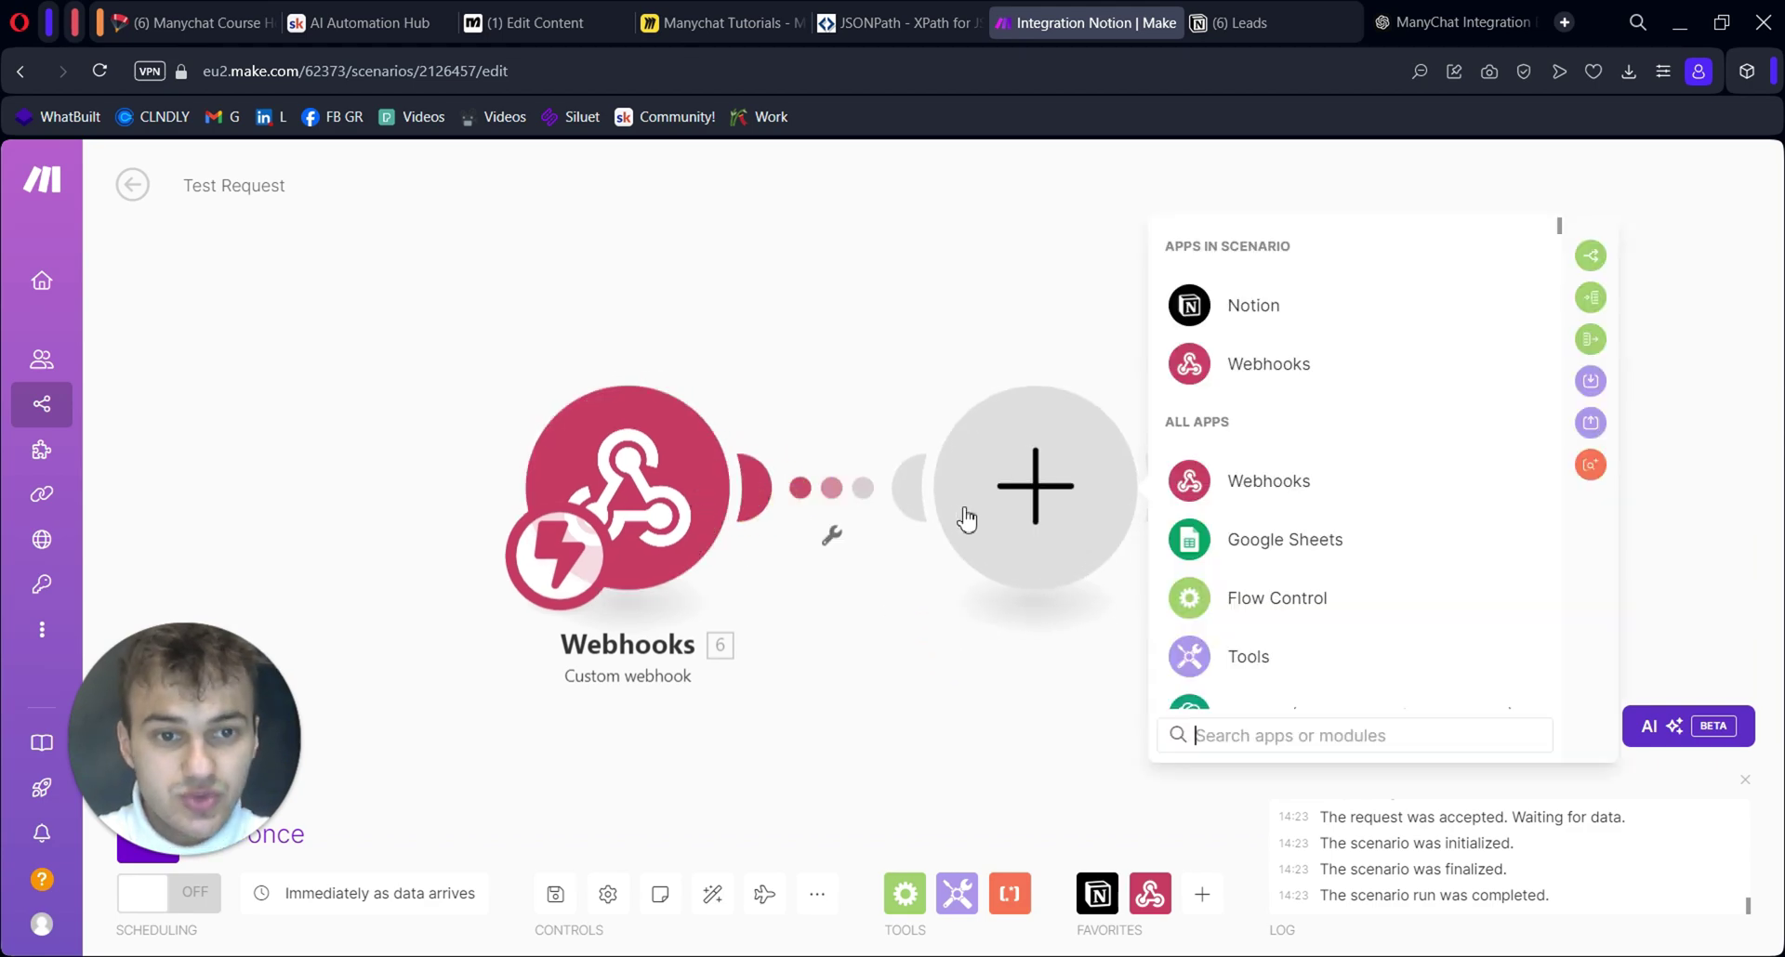
pyautogui.scroll(-5, 1366, 547)
pyautogui.scroll(5, 1367, 546)
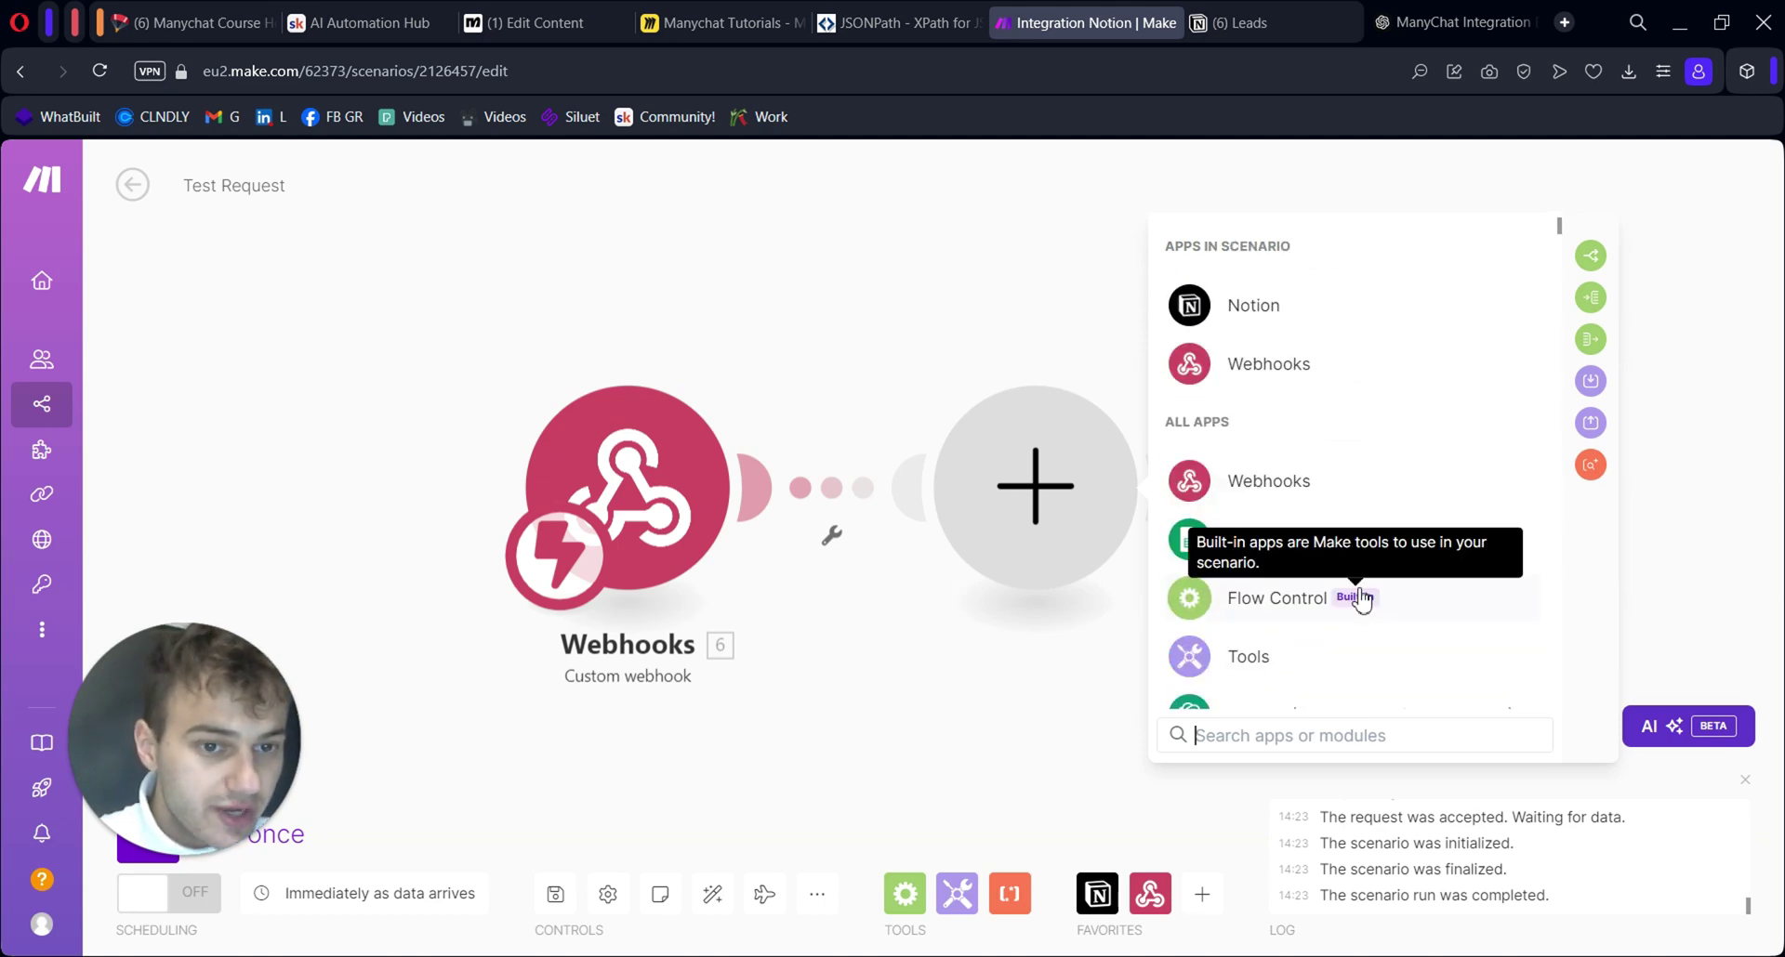
pyautogui.click(1275, 314)
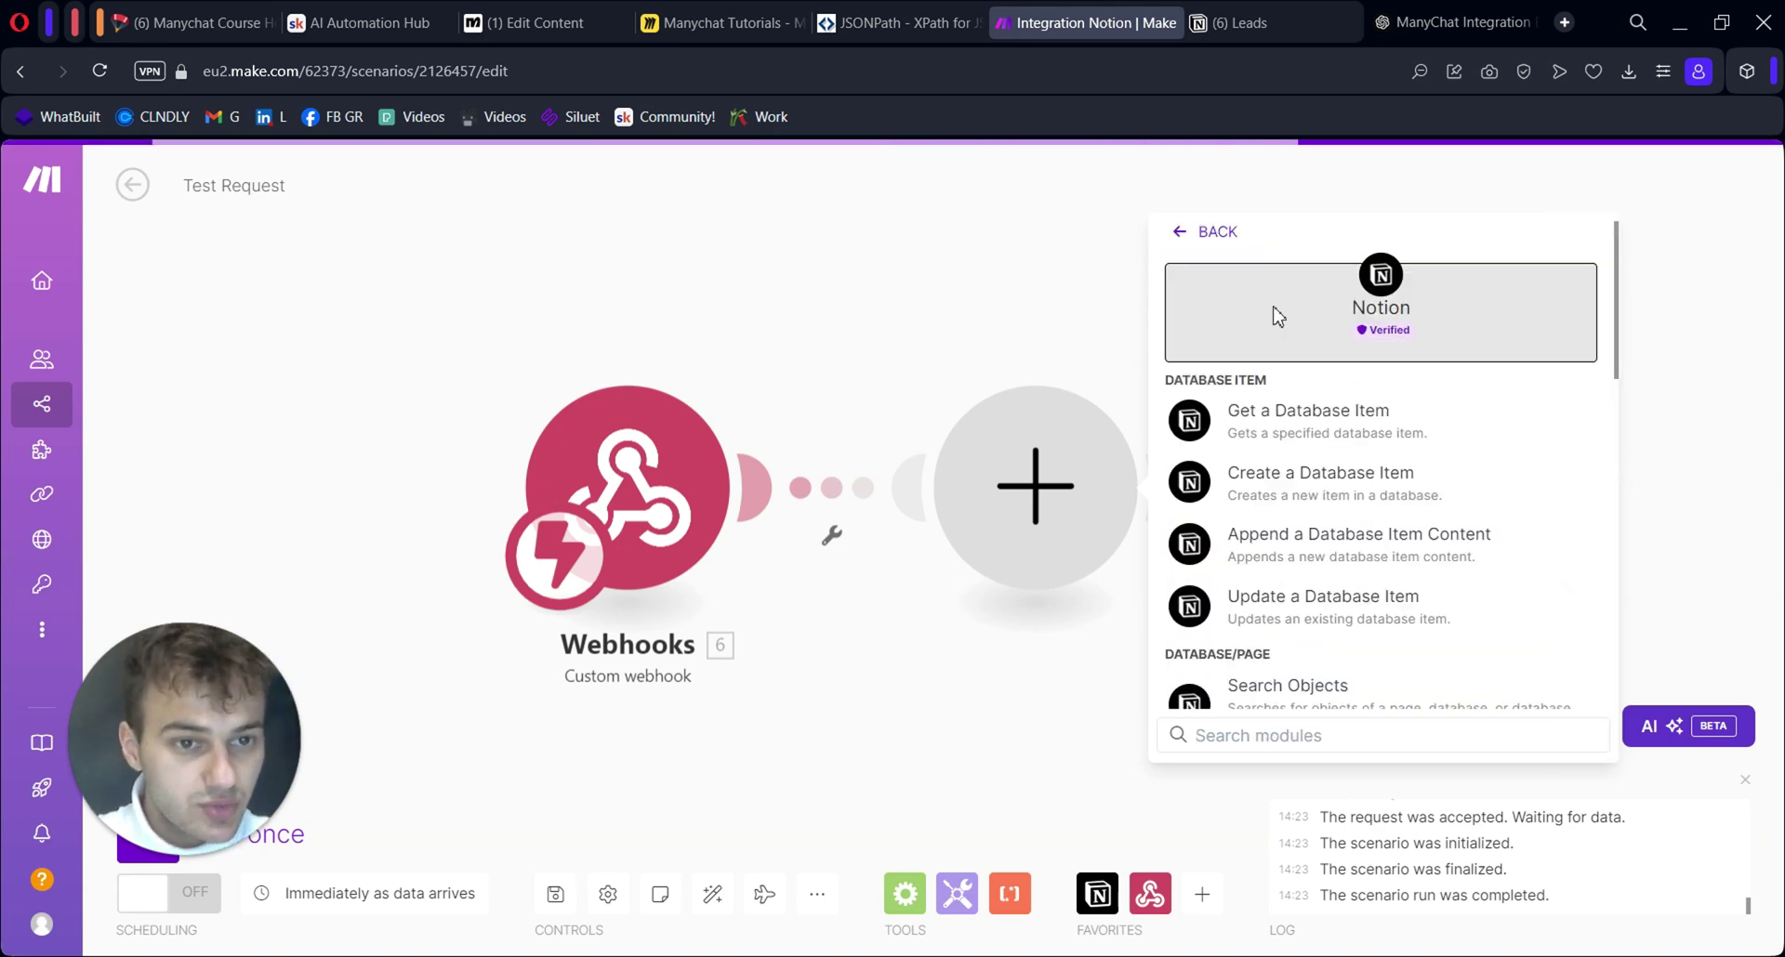
# Set the Notion module to Create a Database Item, using Search to fill the Leads database ID
pyautogui.click(1389, 494)
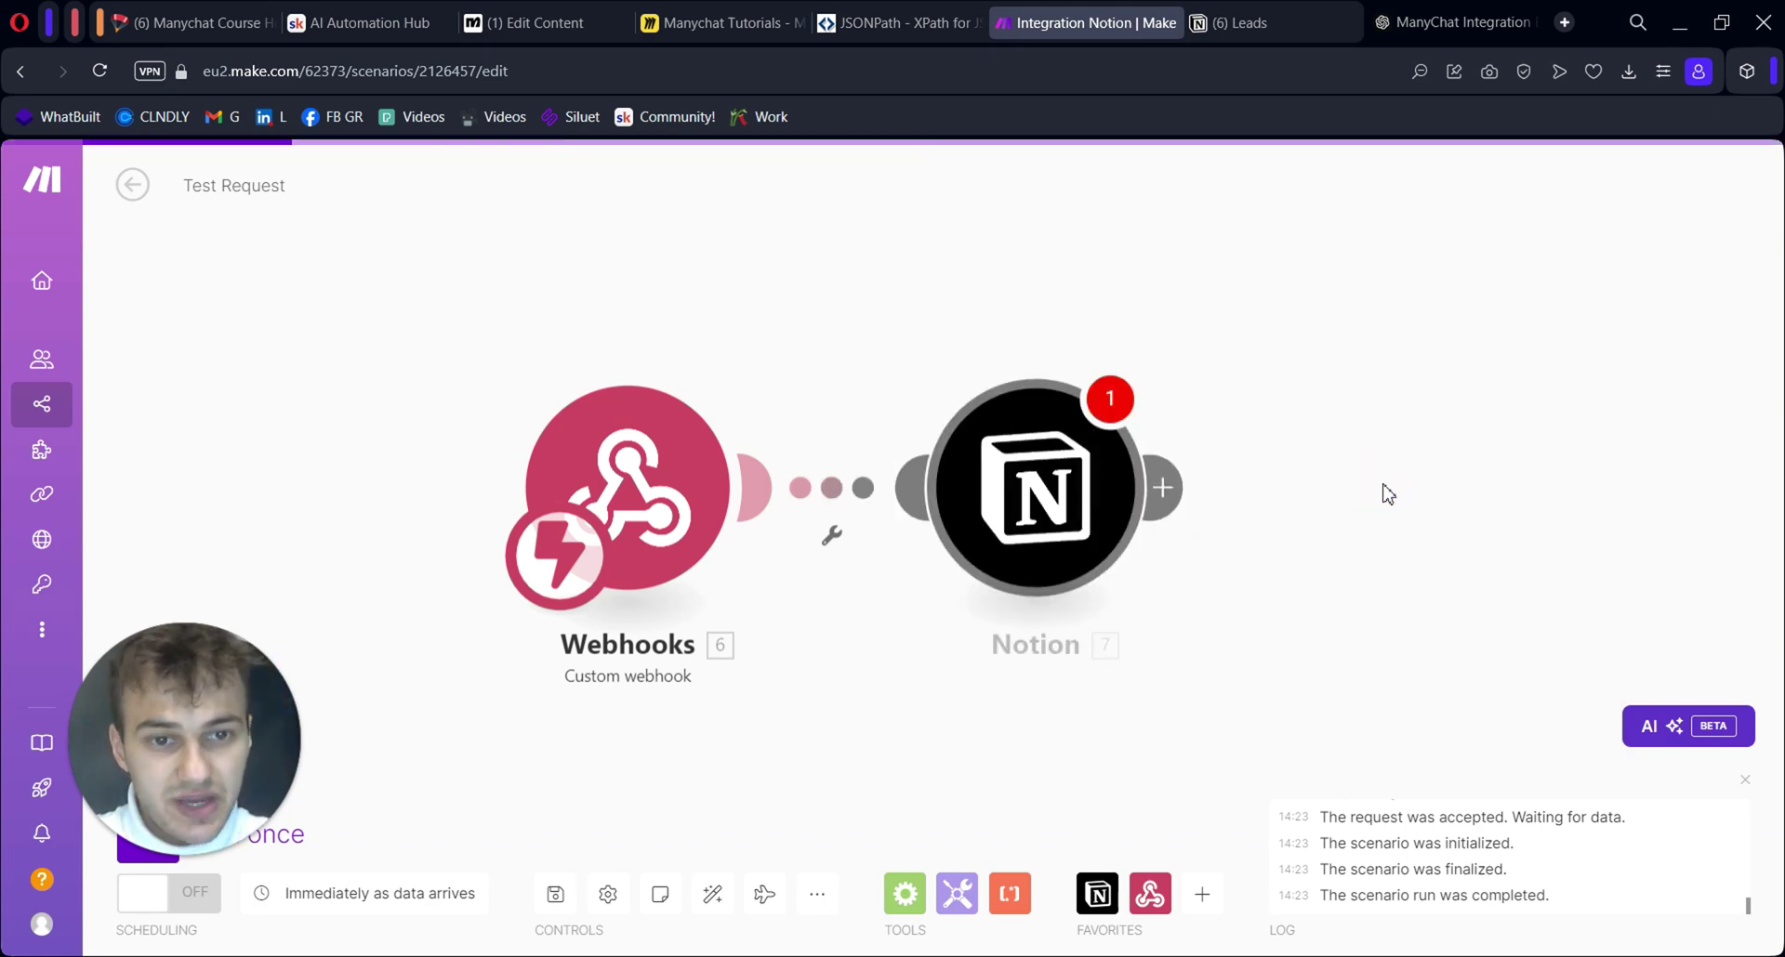
pyautogui.click(1570, 611)
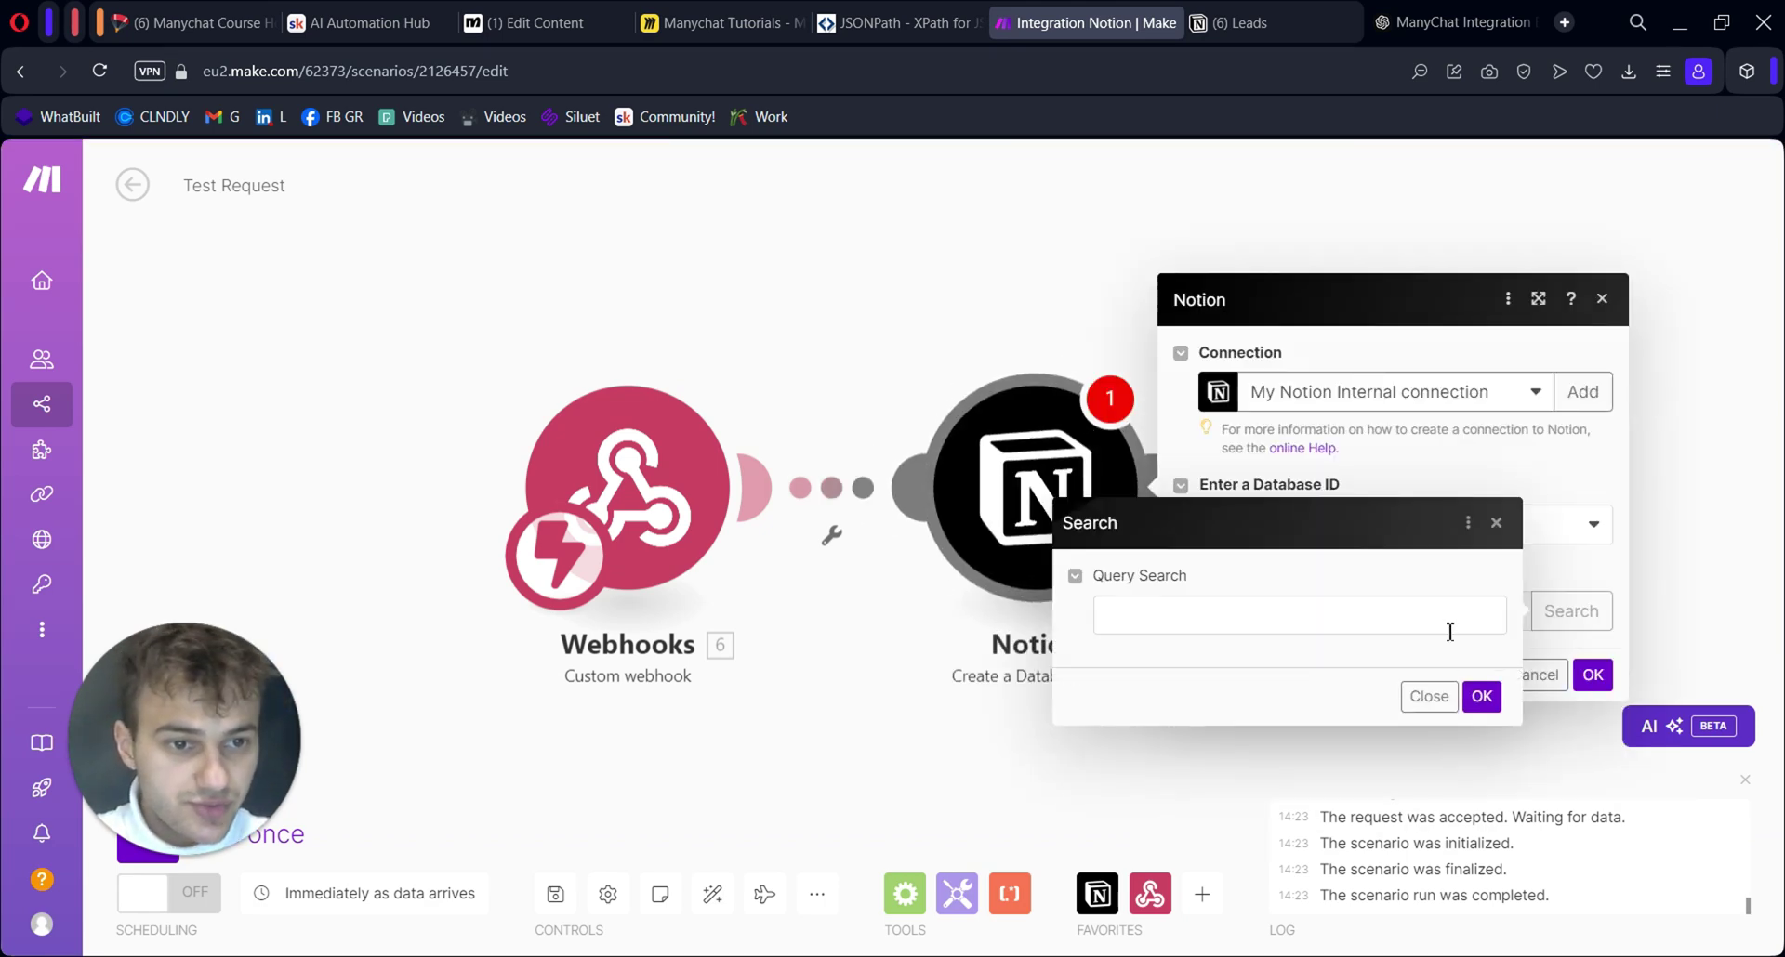
pyautogui.click(1482, 696)
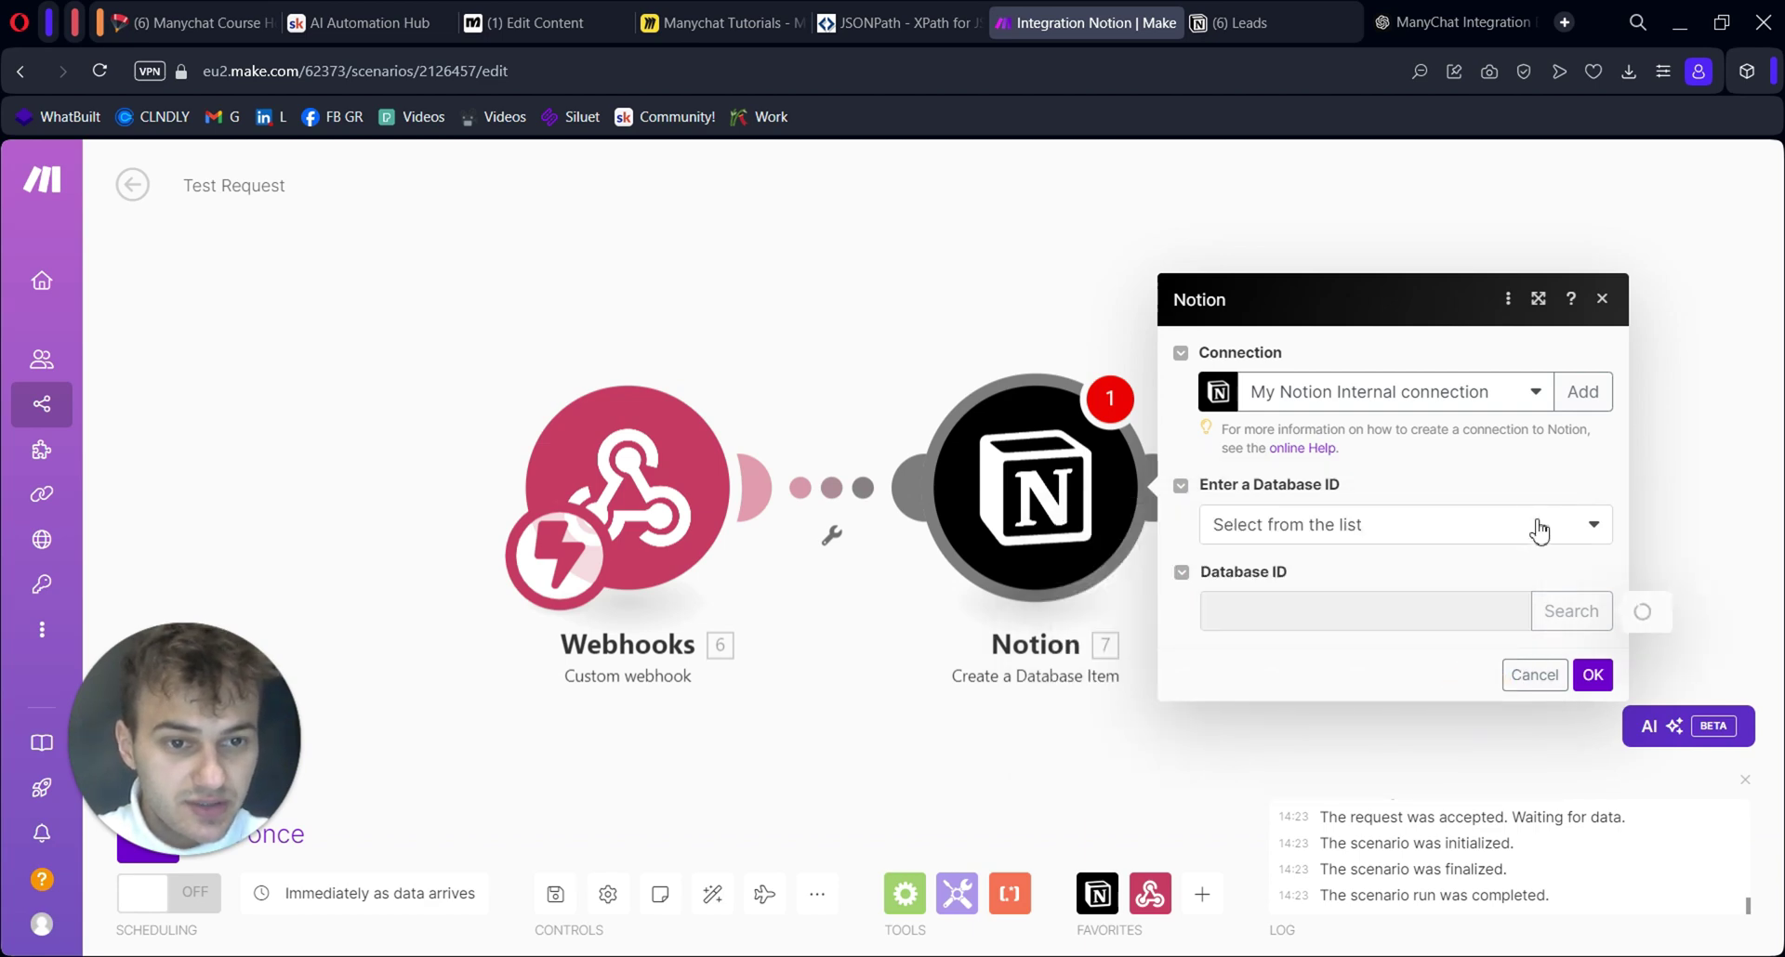
pyautogui.click(1236, 605)
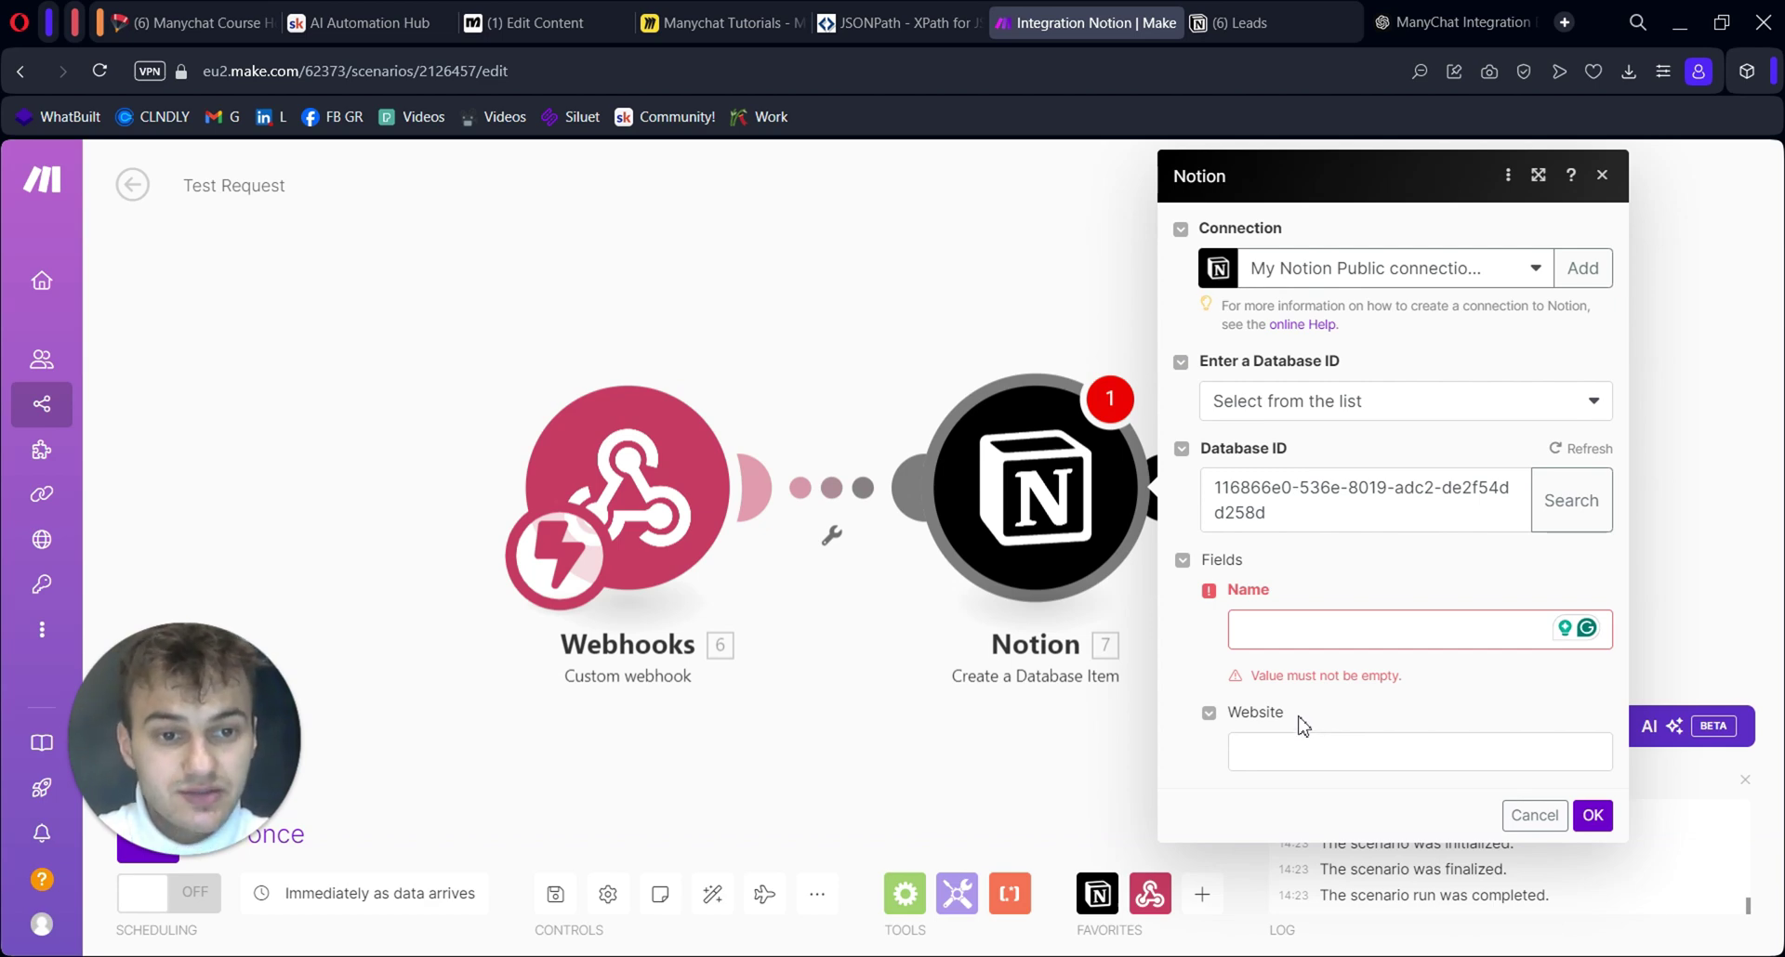
pyautogui.click(1241, 7)
pyautogui.hotkey('ctrl', 'Tab')
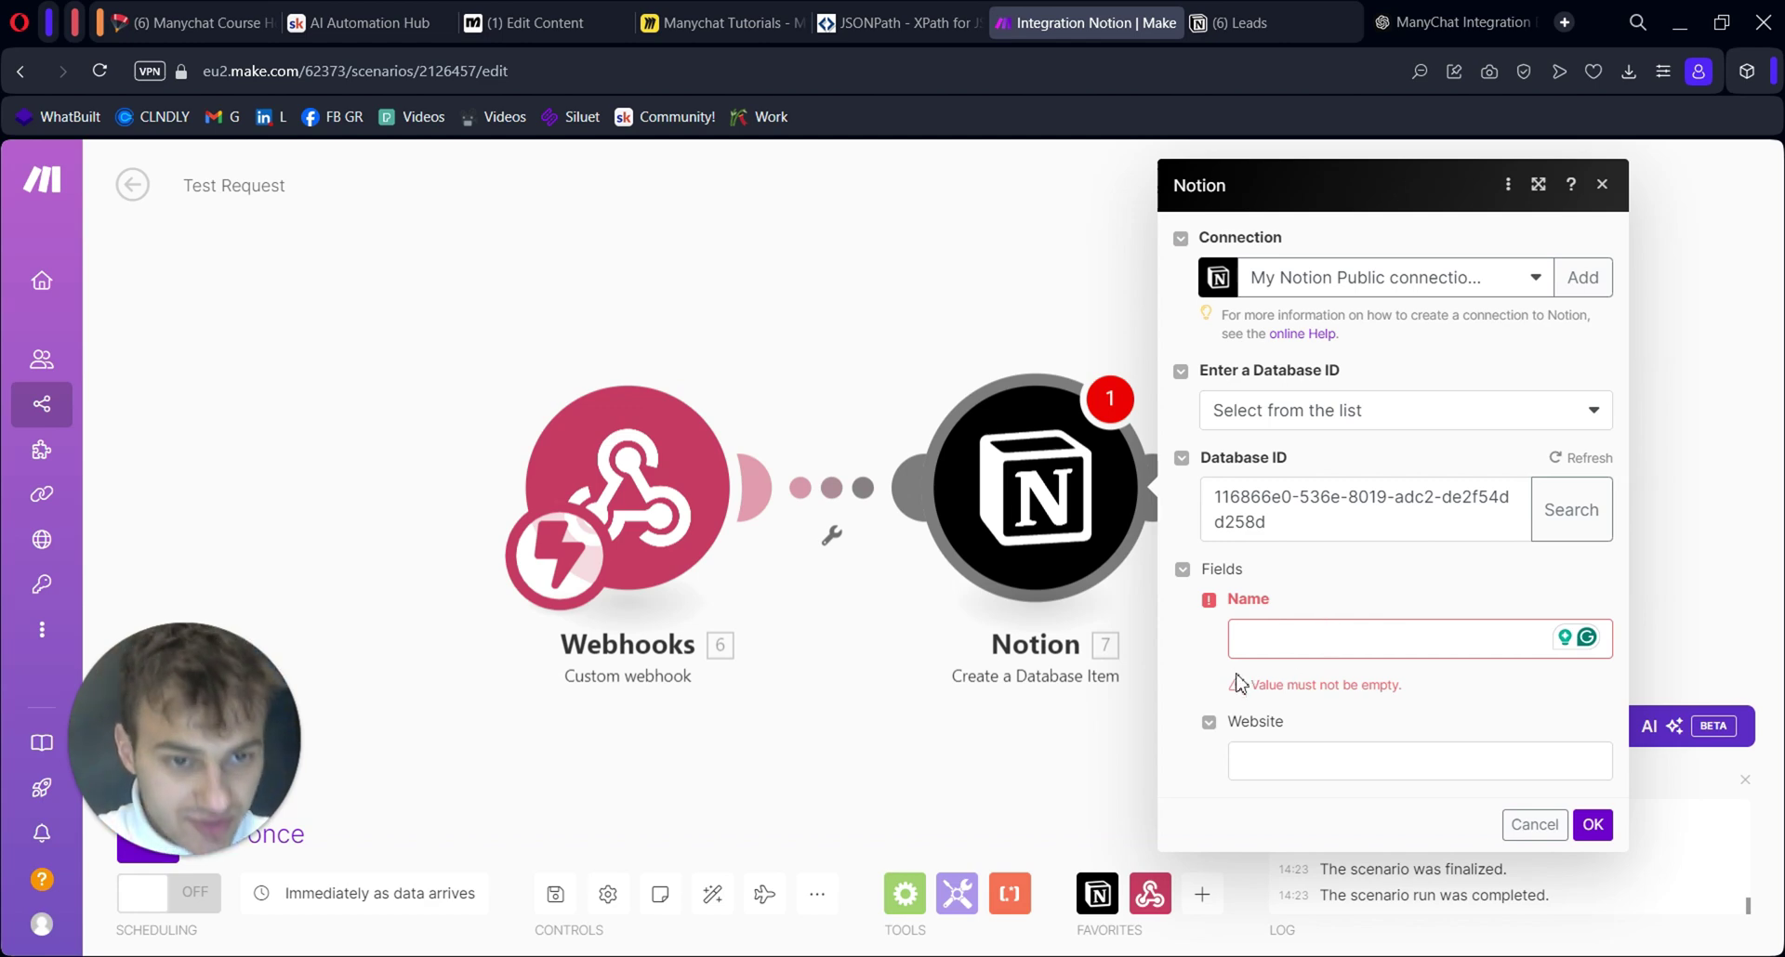
pyautogui.click(1591, 825)
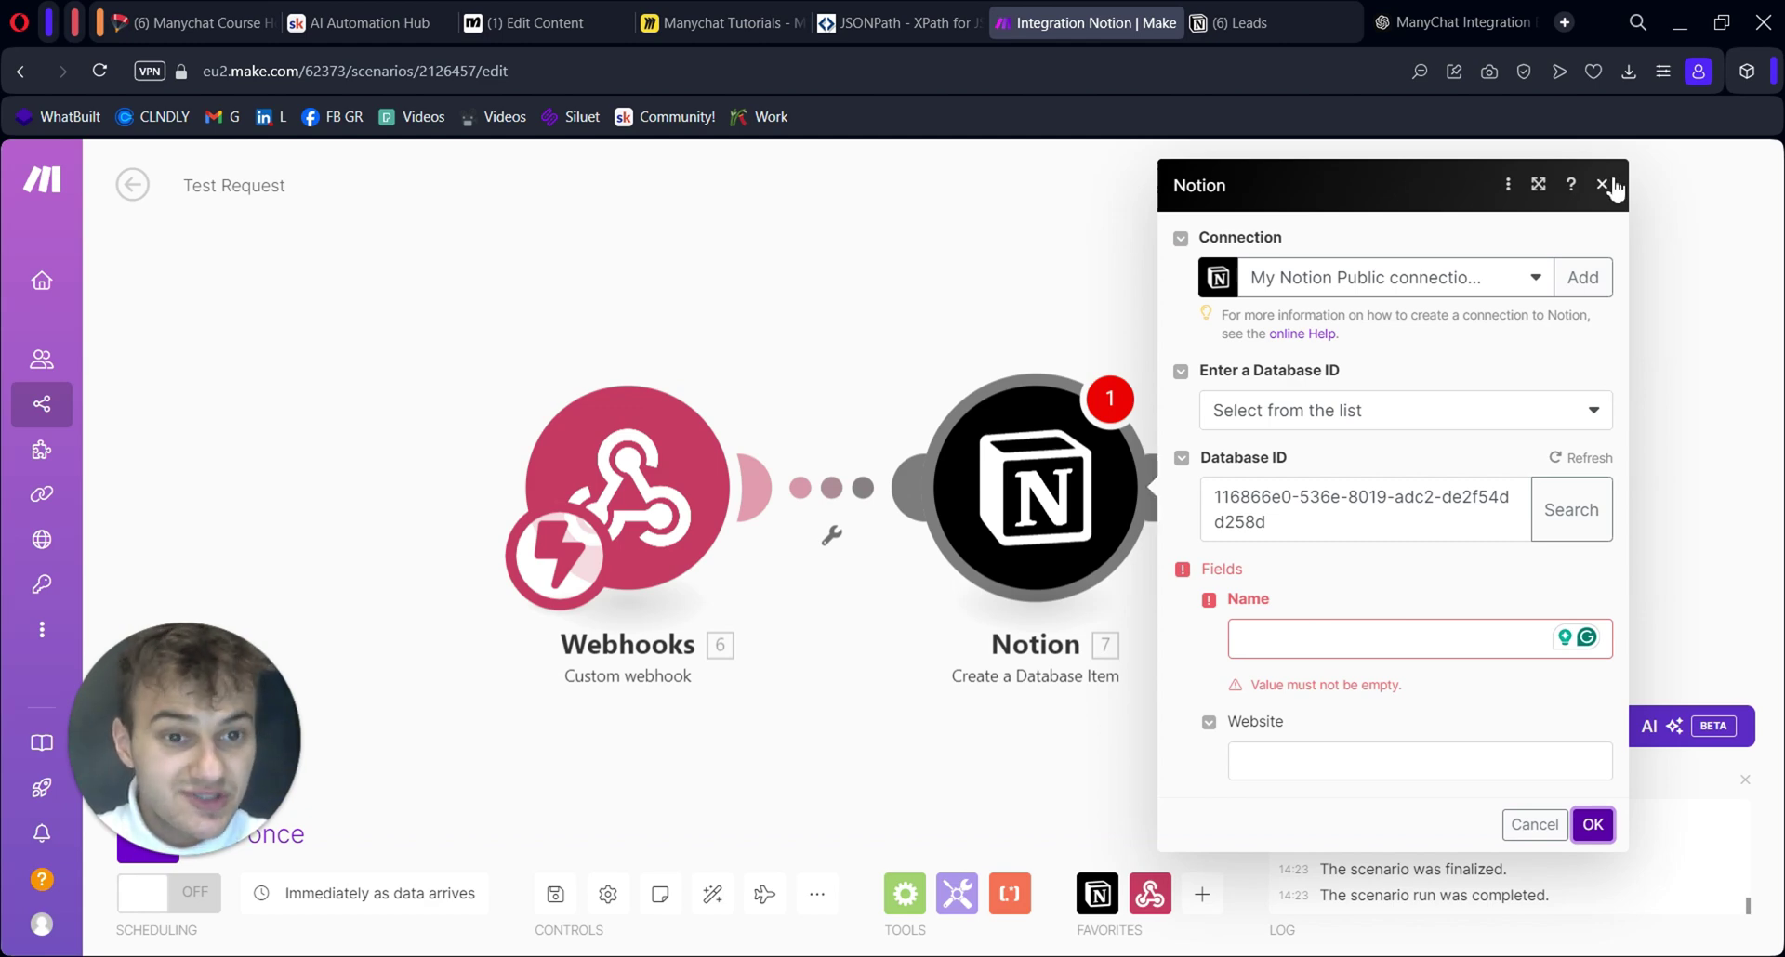
# Close the Notion settings, add a Webhook response module after Notion, then delete it
pyautogui.click(1613, 187)
pyautogui.click(1169, 485)
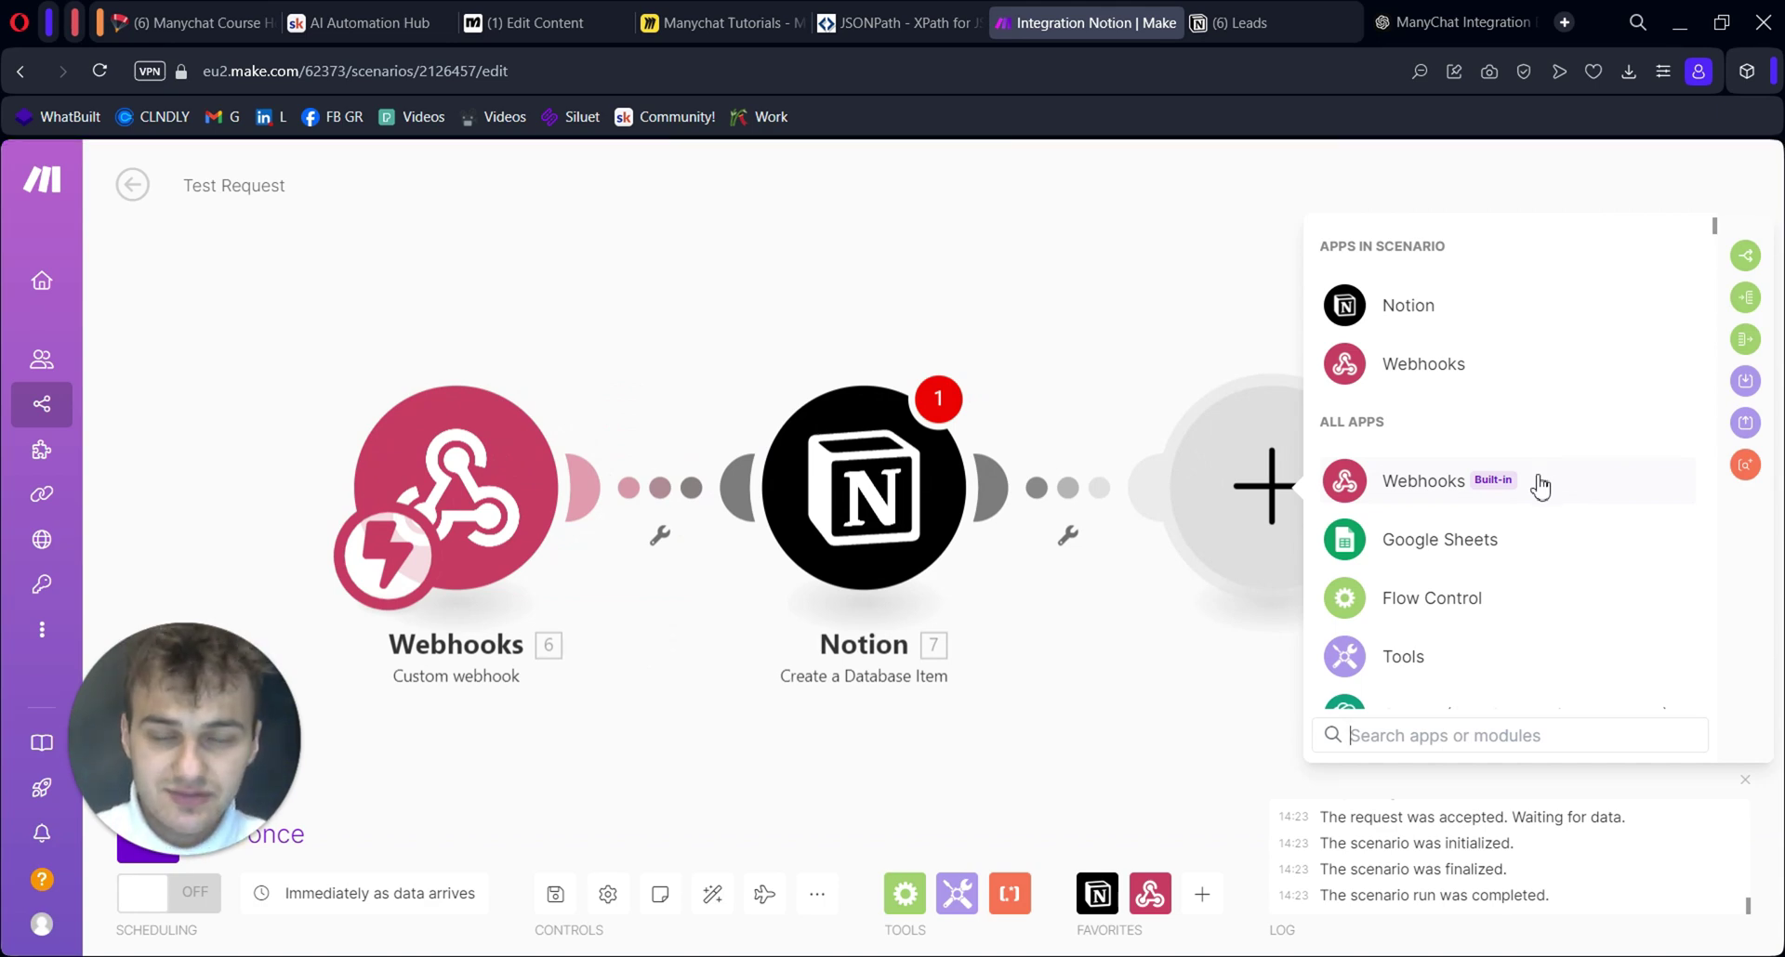
pyautogui.click(1540, 484)
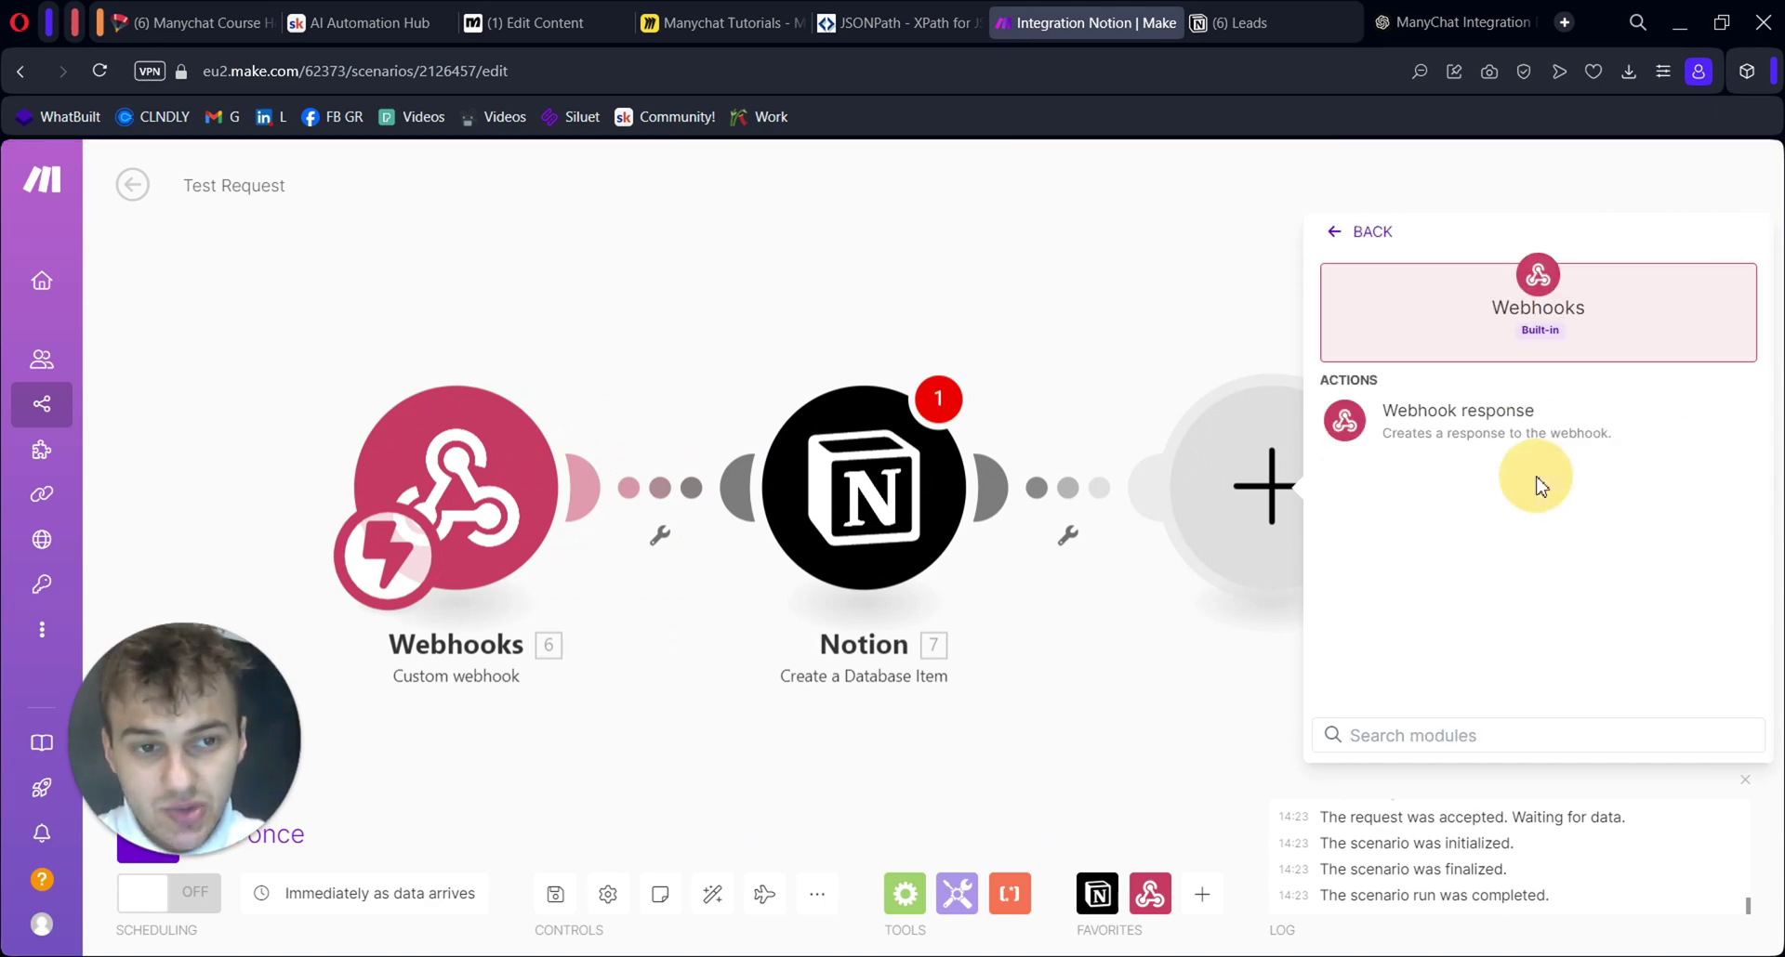
pyautogui.click(1546, 436)
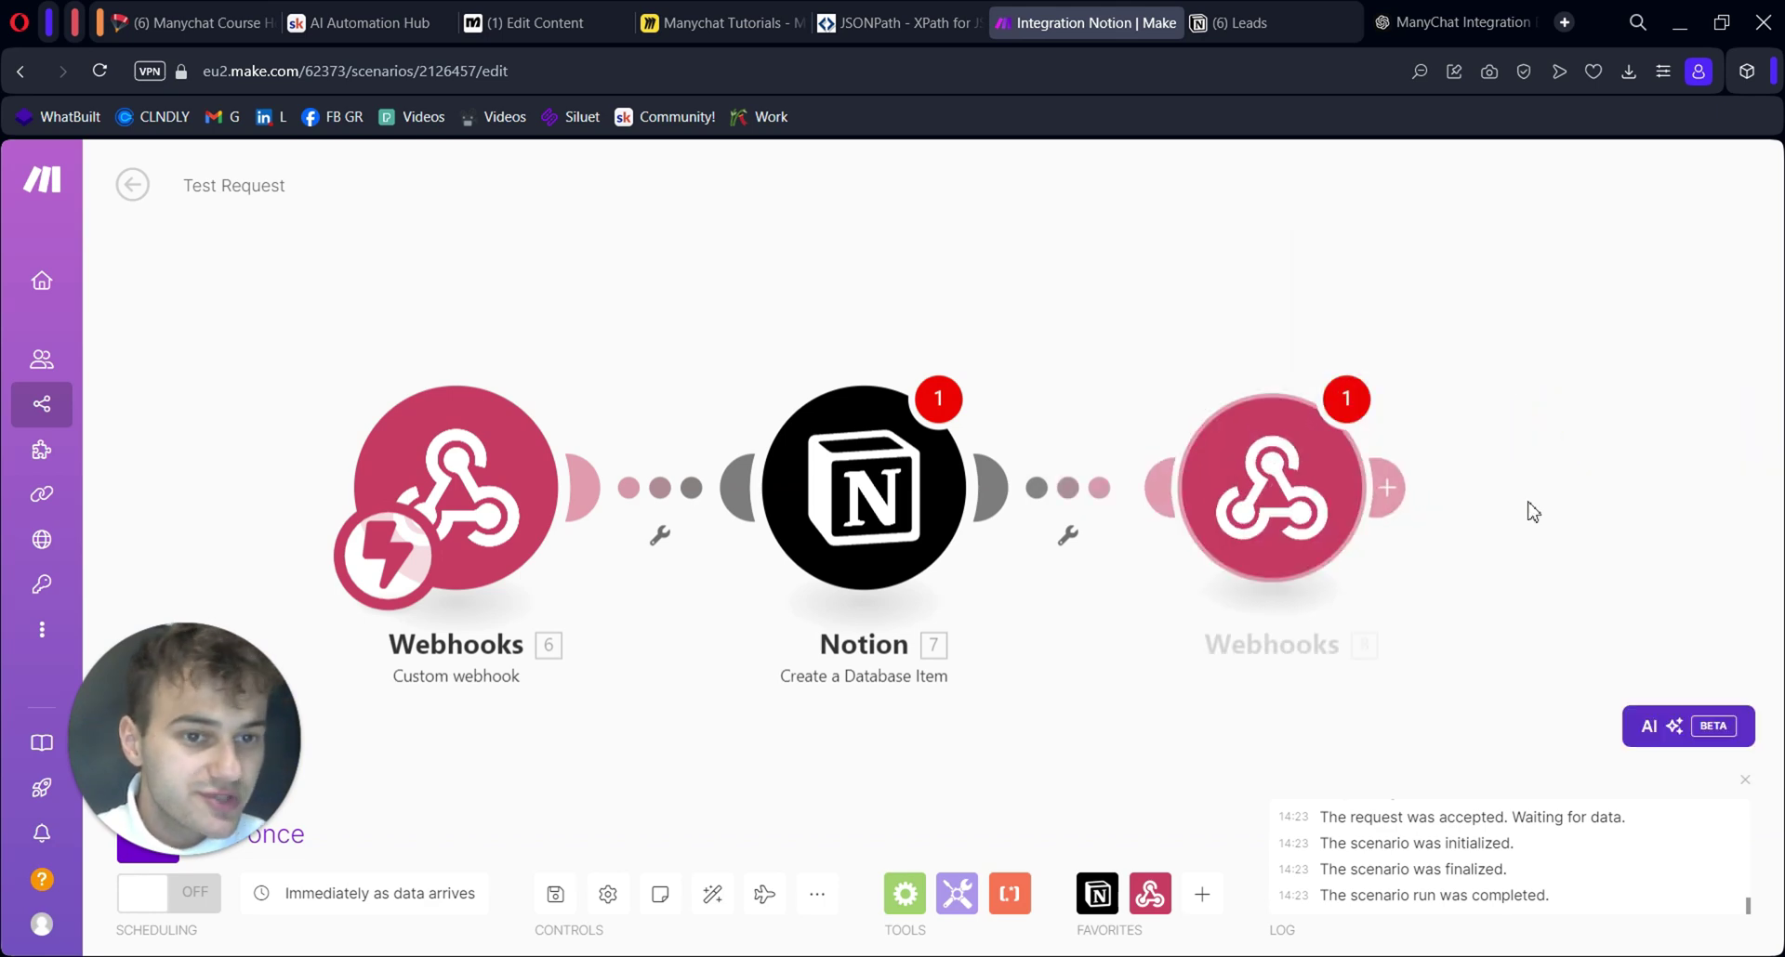
pyautogui.click(1529, 679)
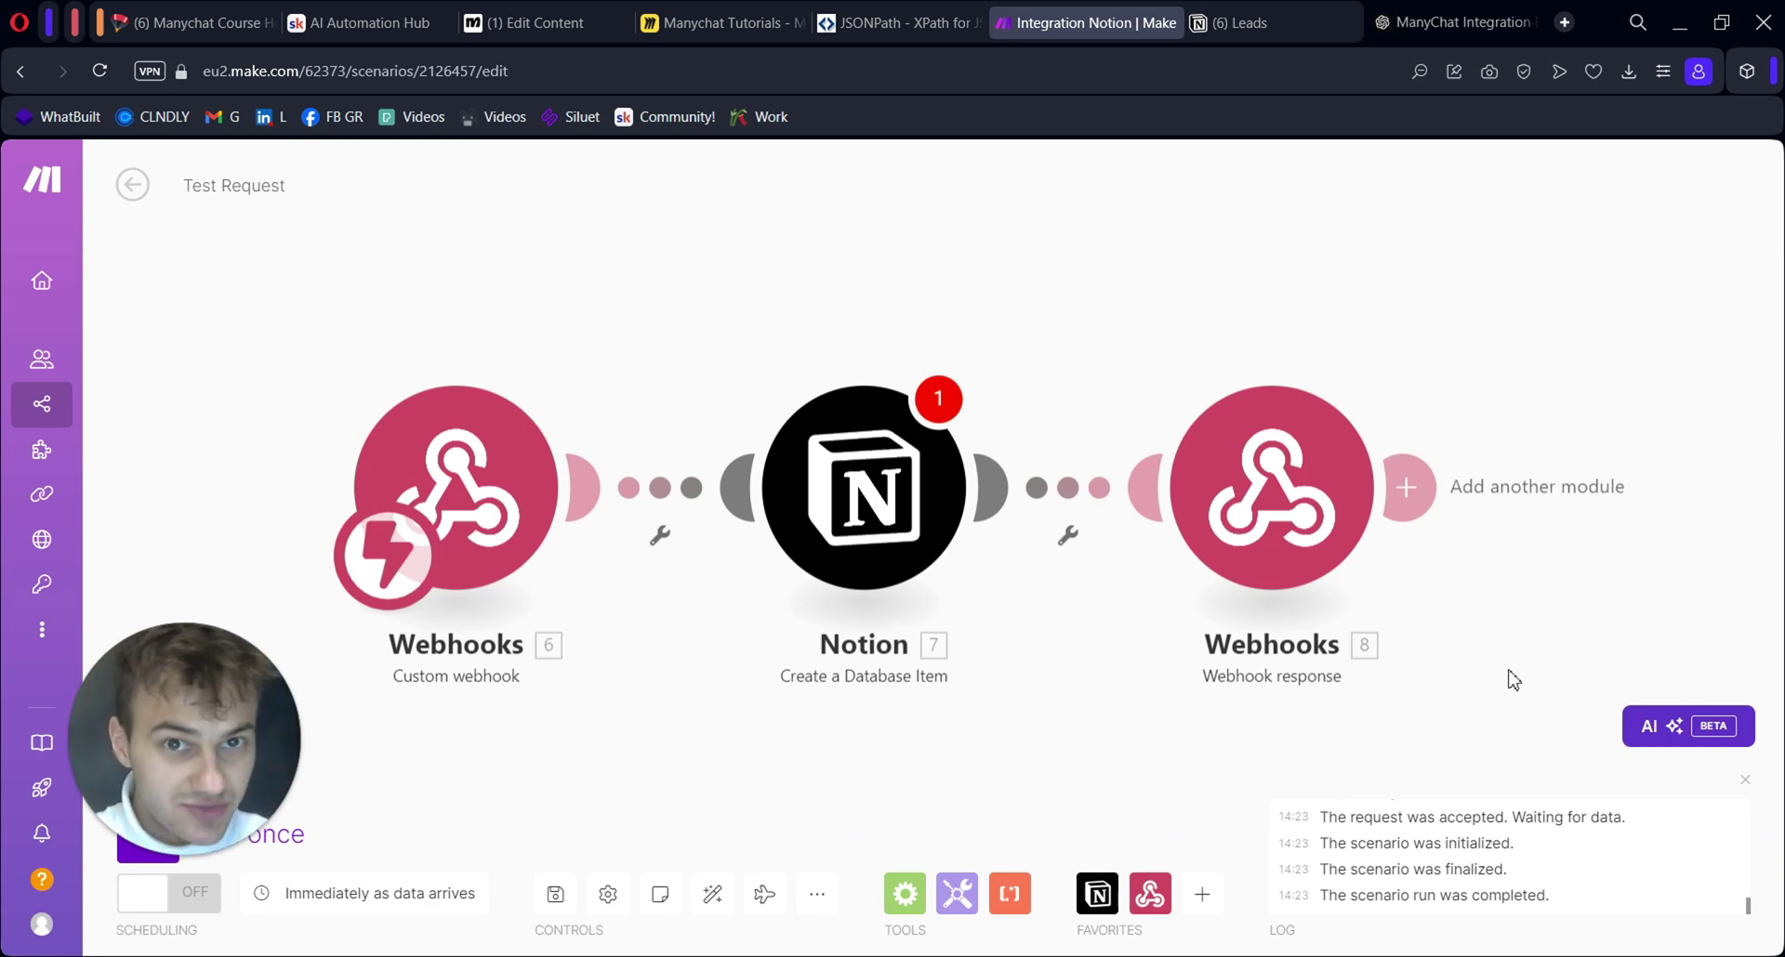
pyautogui.rightClick(1287, 518)
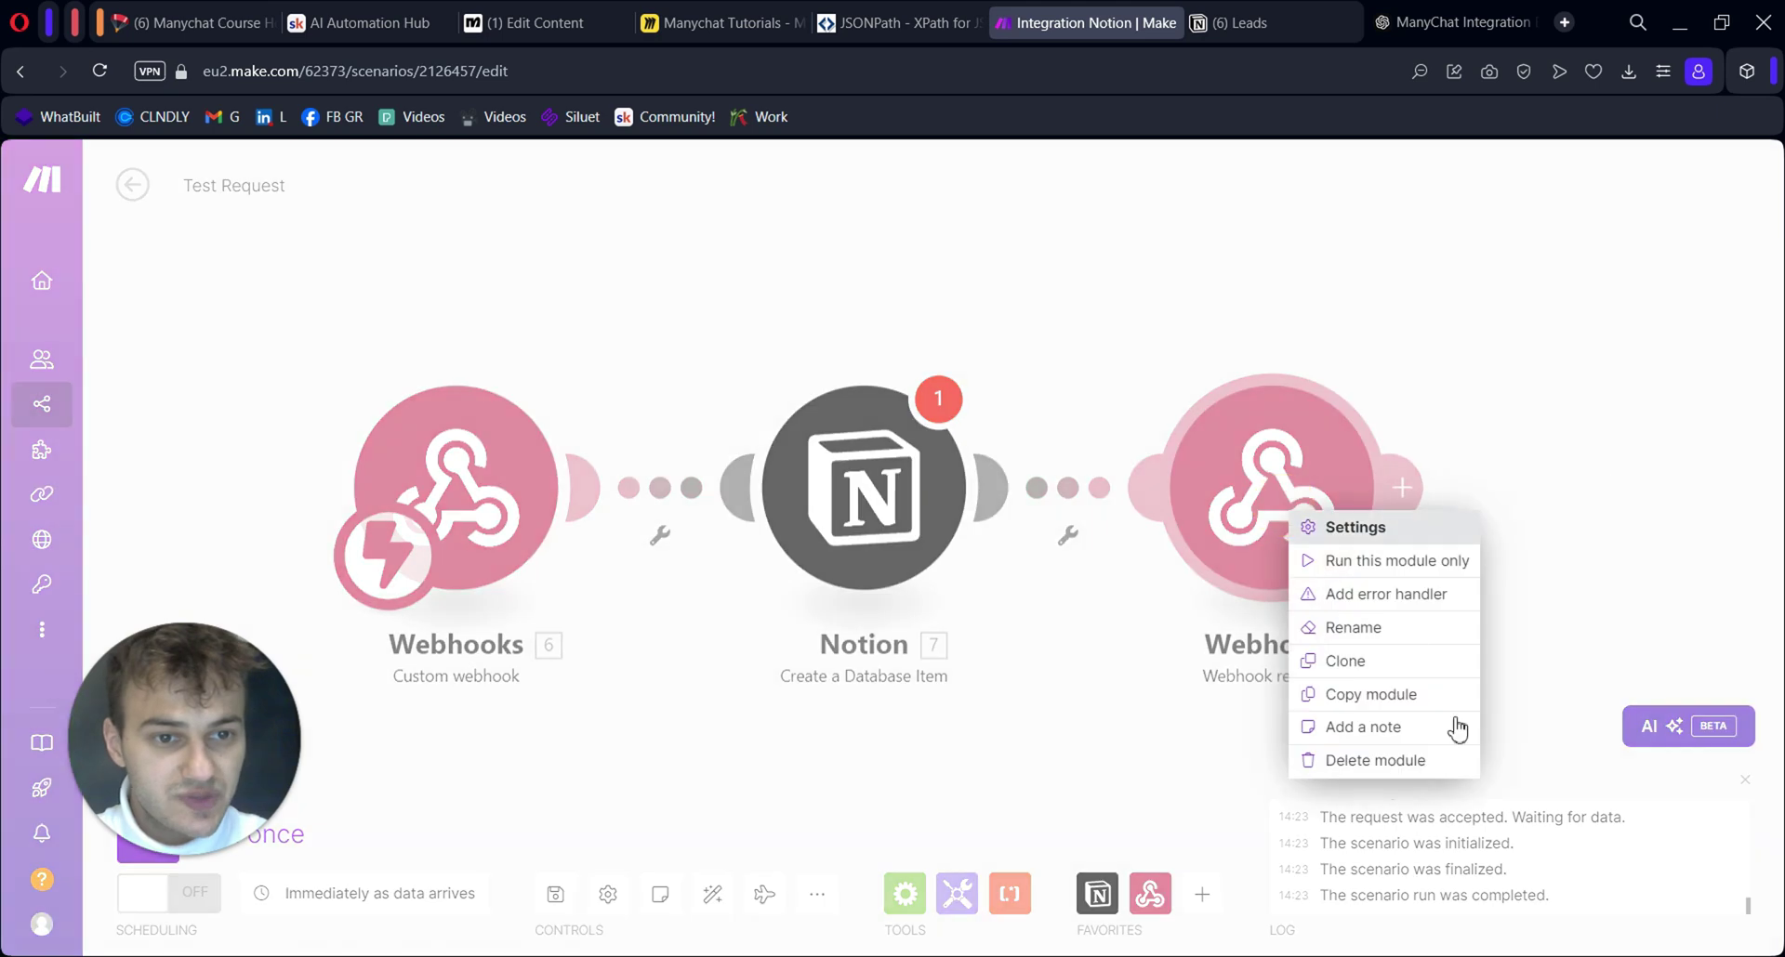
pyautogui.click(1424, 768)
# Begin the Actions #2 request body with an opening brace and a "name": " key
pyautogui.moveTo(1092, 648); pyautogui.dragTo(1237, 632)
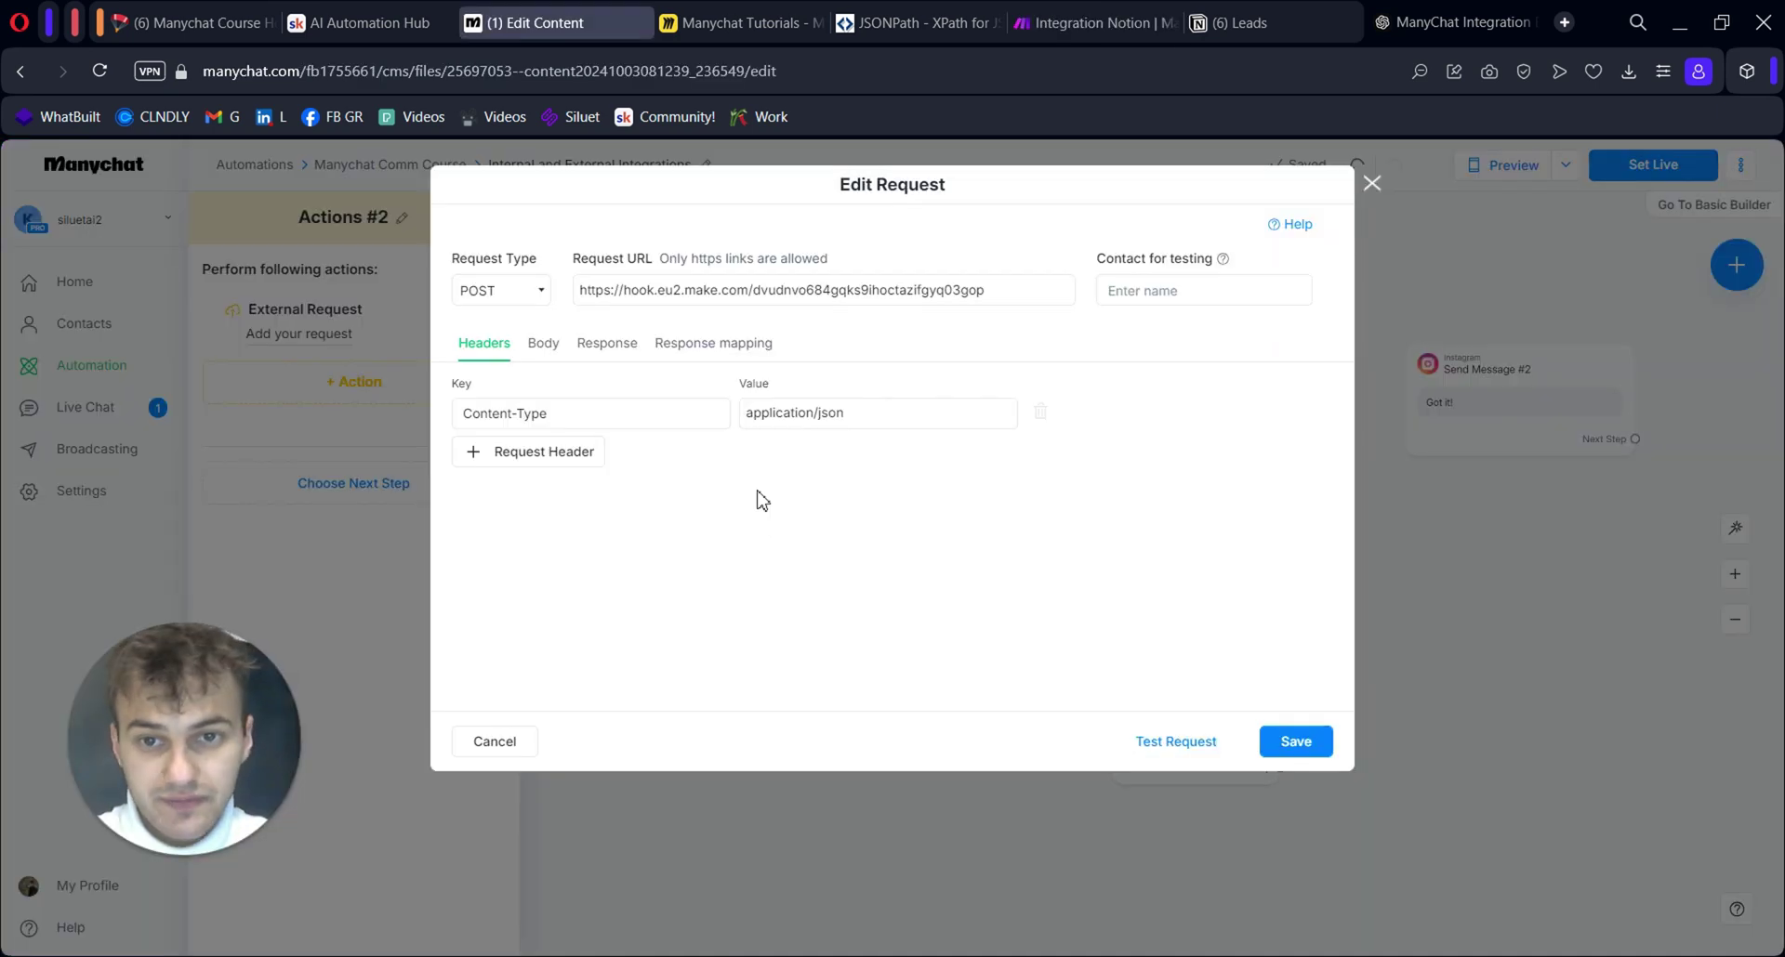
pyautogui.click(543, 351)
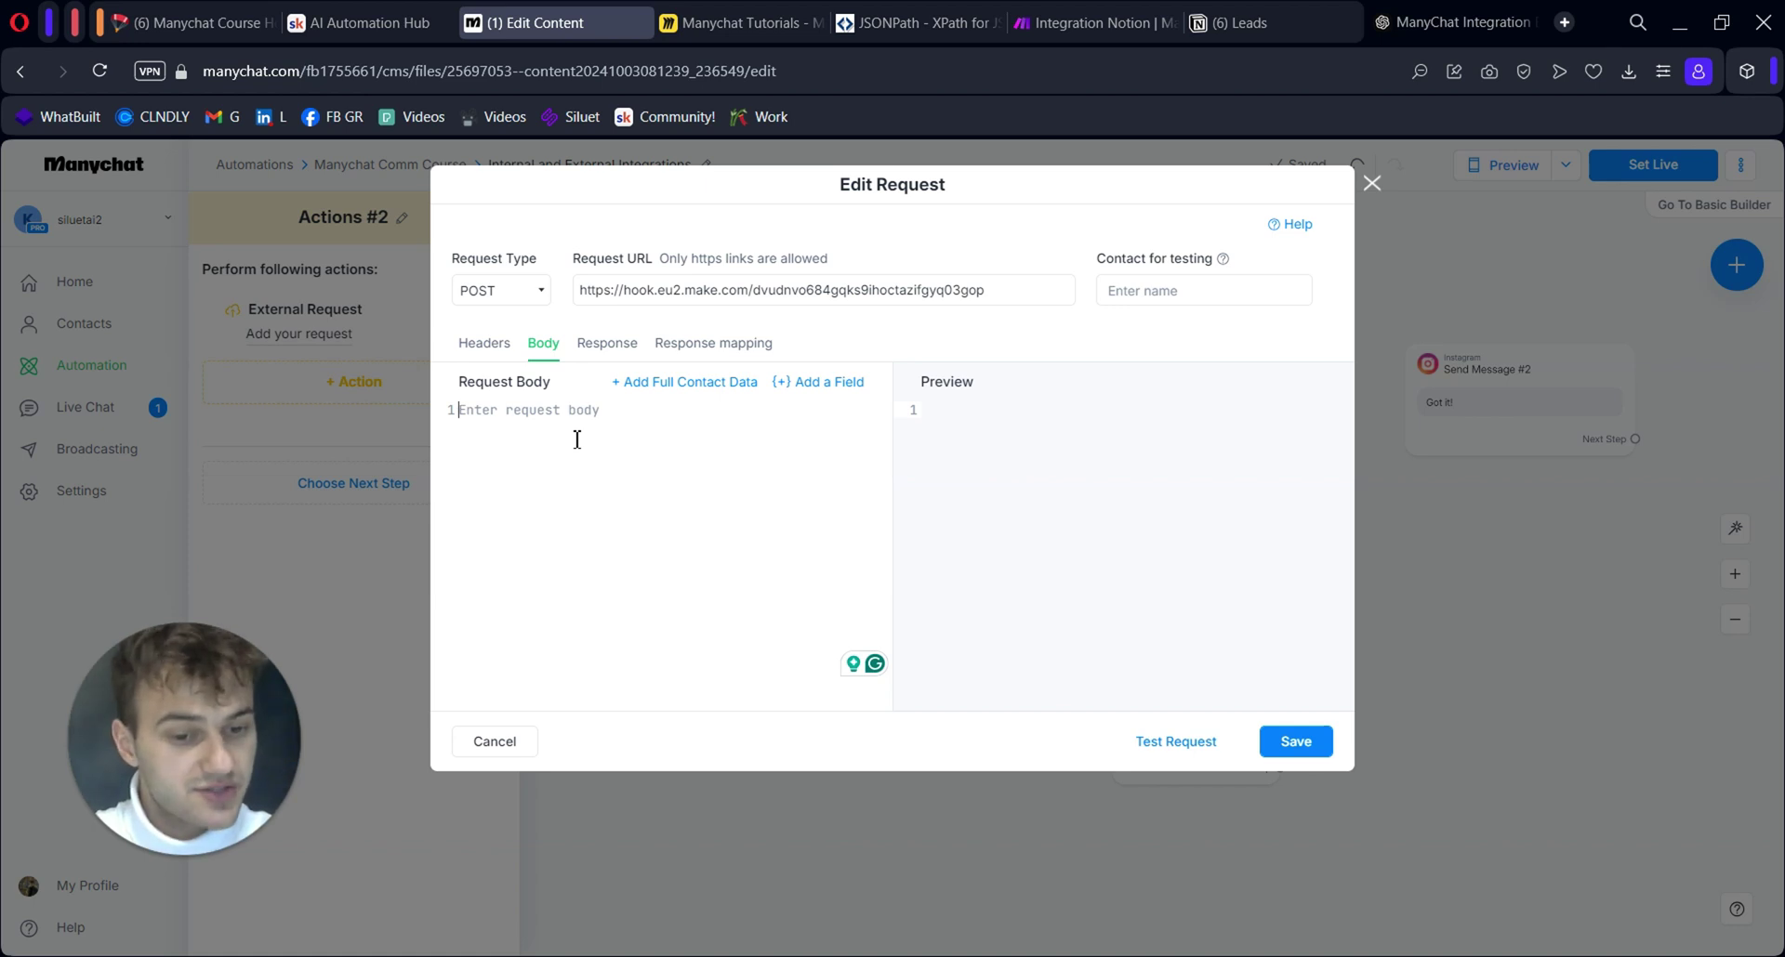
pyautogui.write('{')
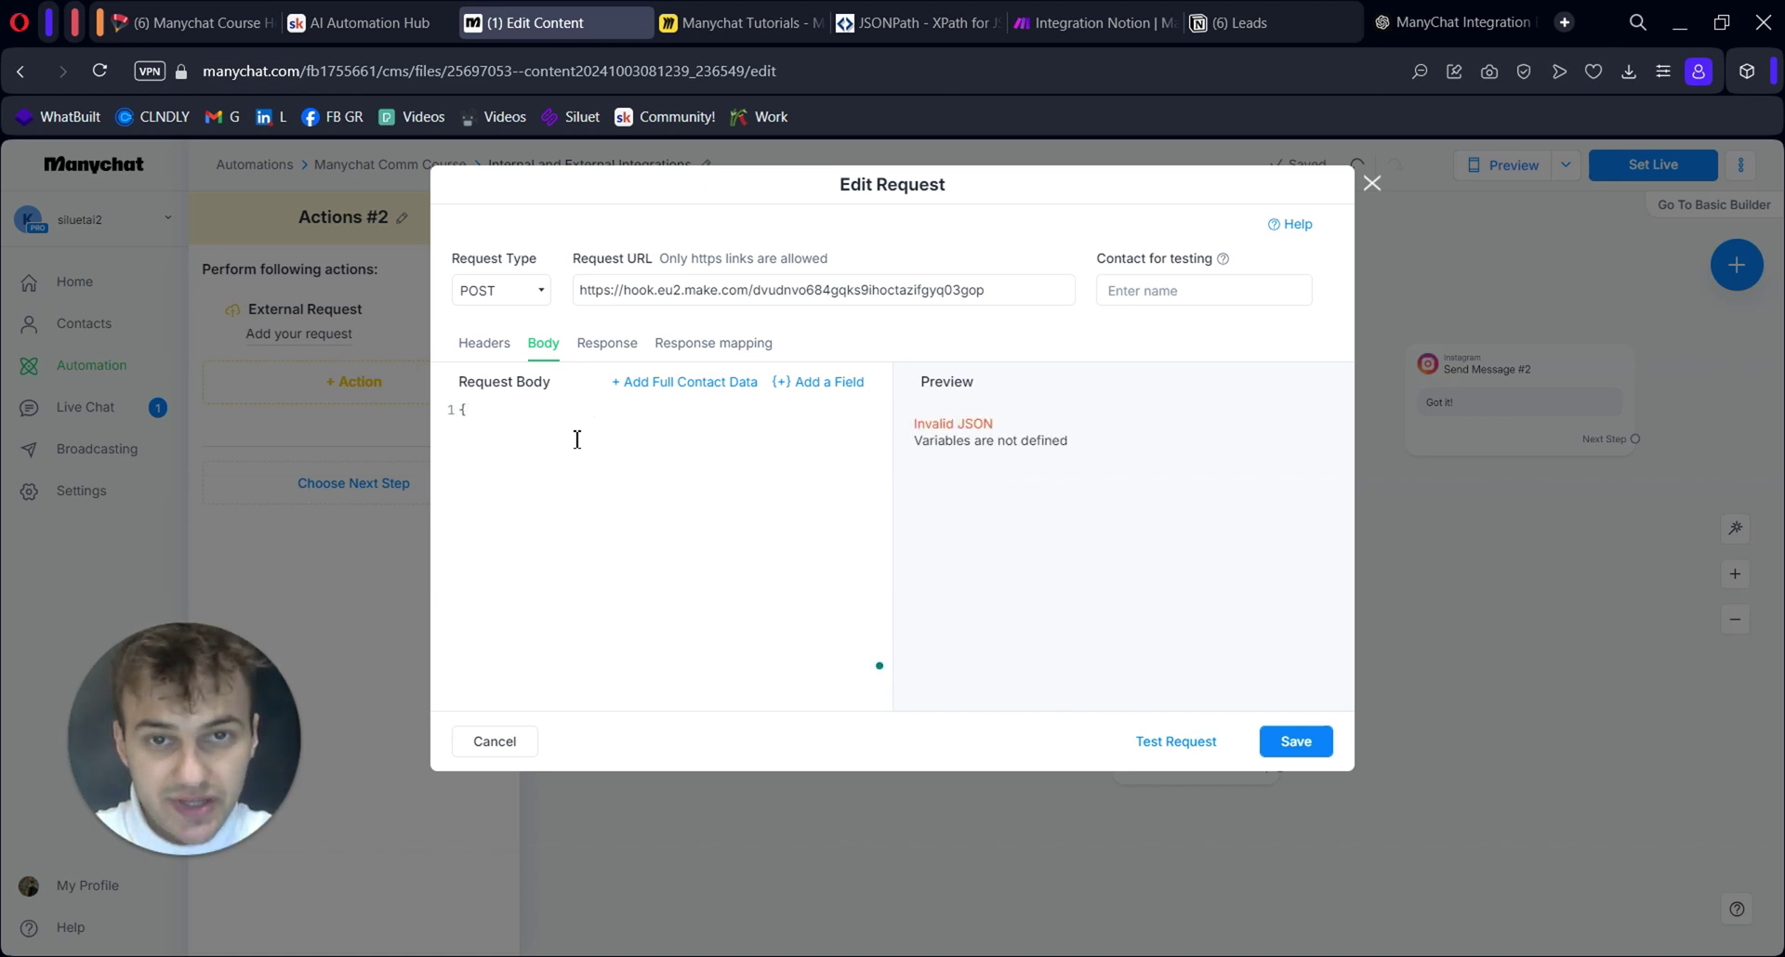
pyautogui.write('.')
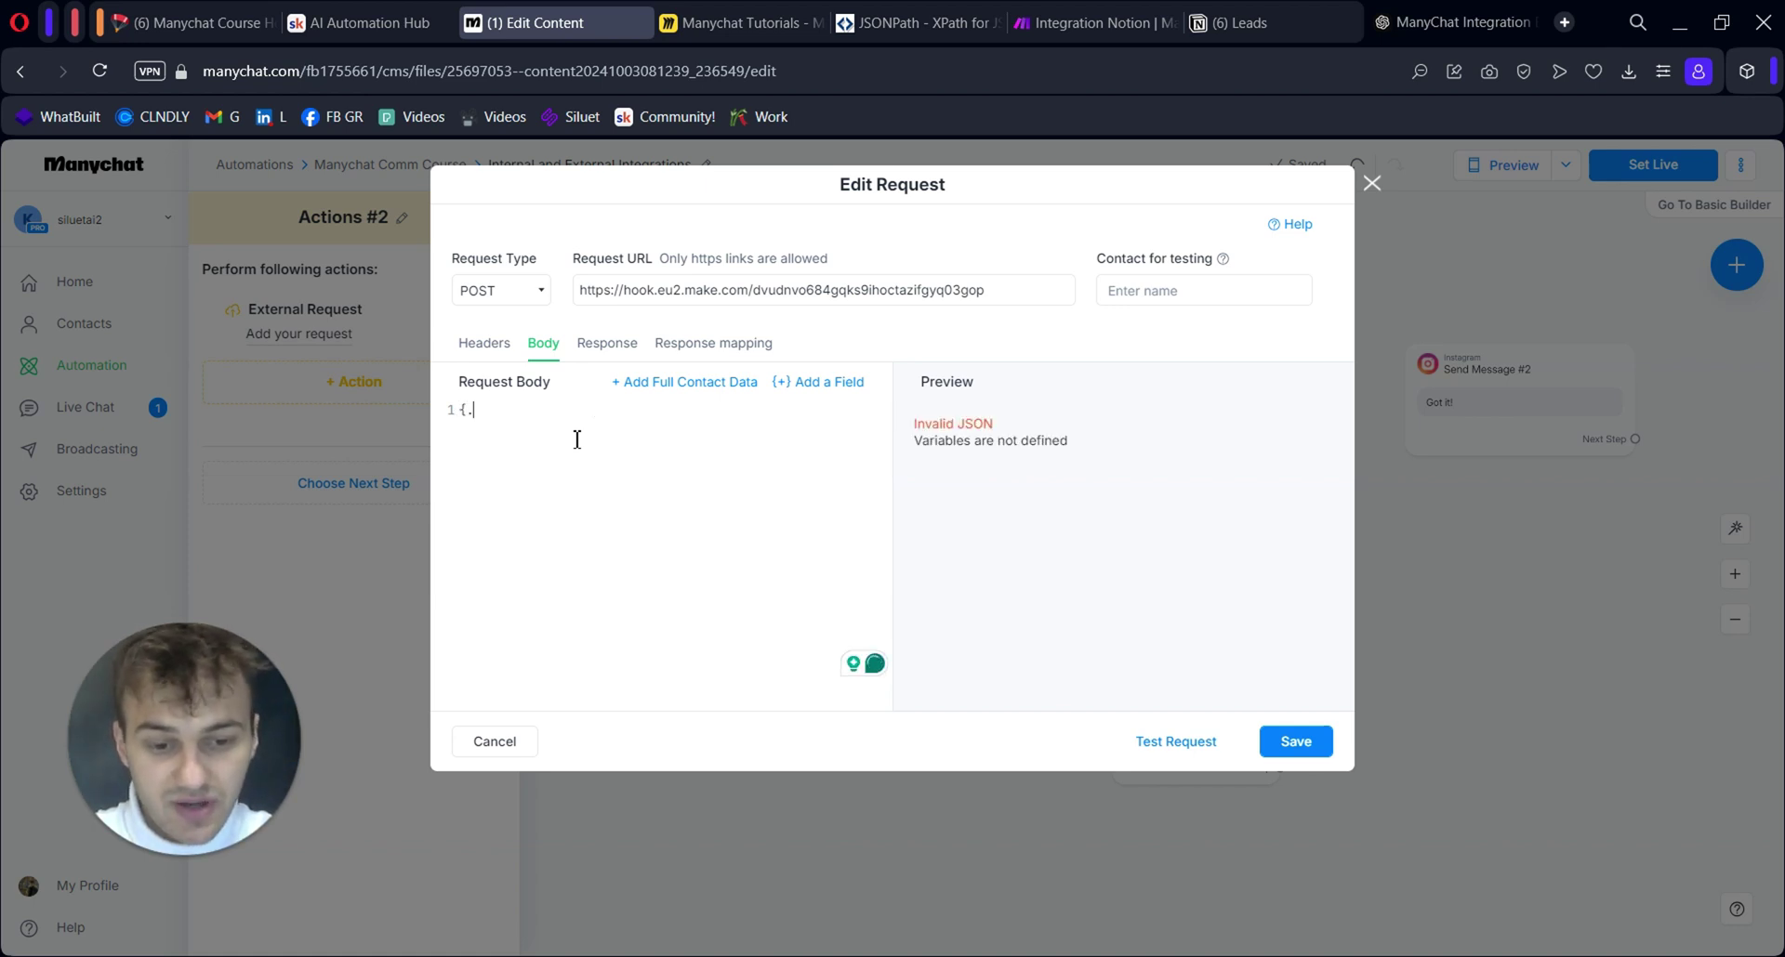
pyautogui.press('BackSpace')
pyautogui.press('BackSpace')
pyautogui.write('{')
pyautogui.press('Return')
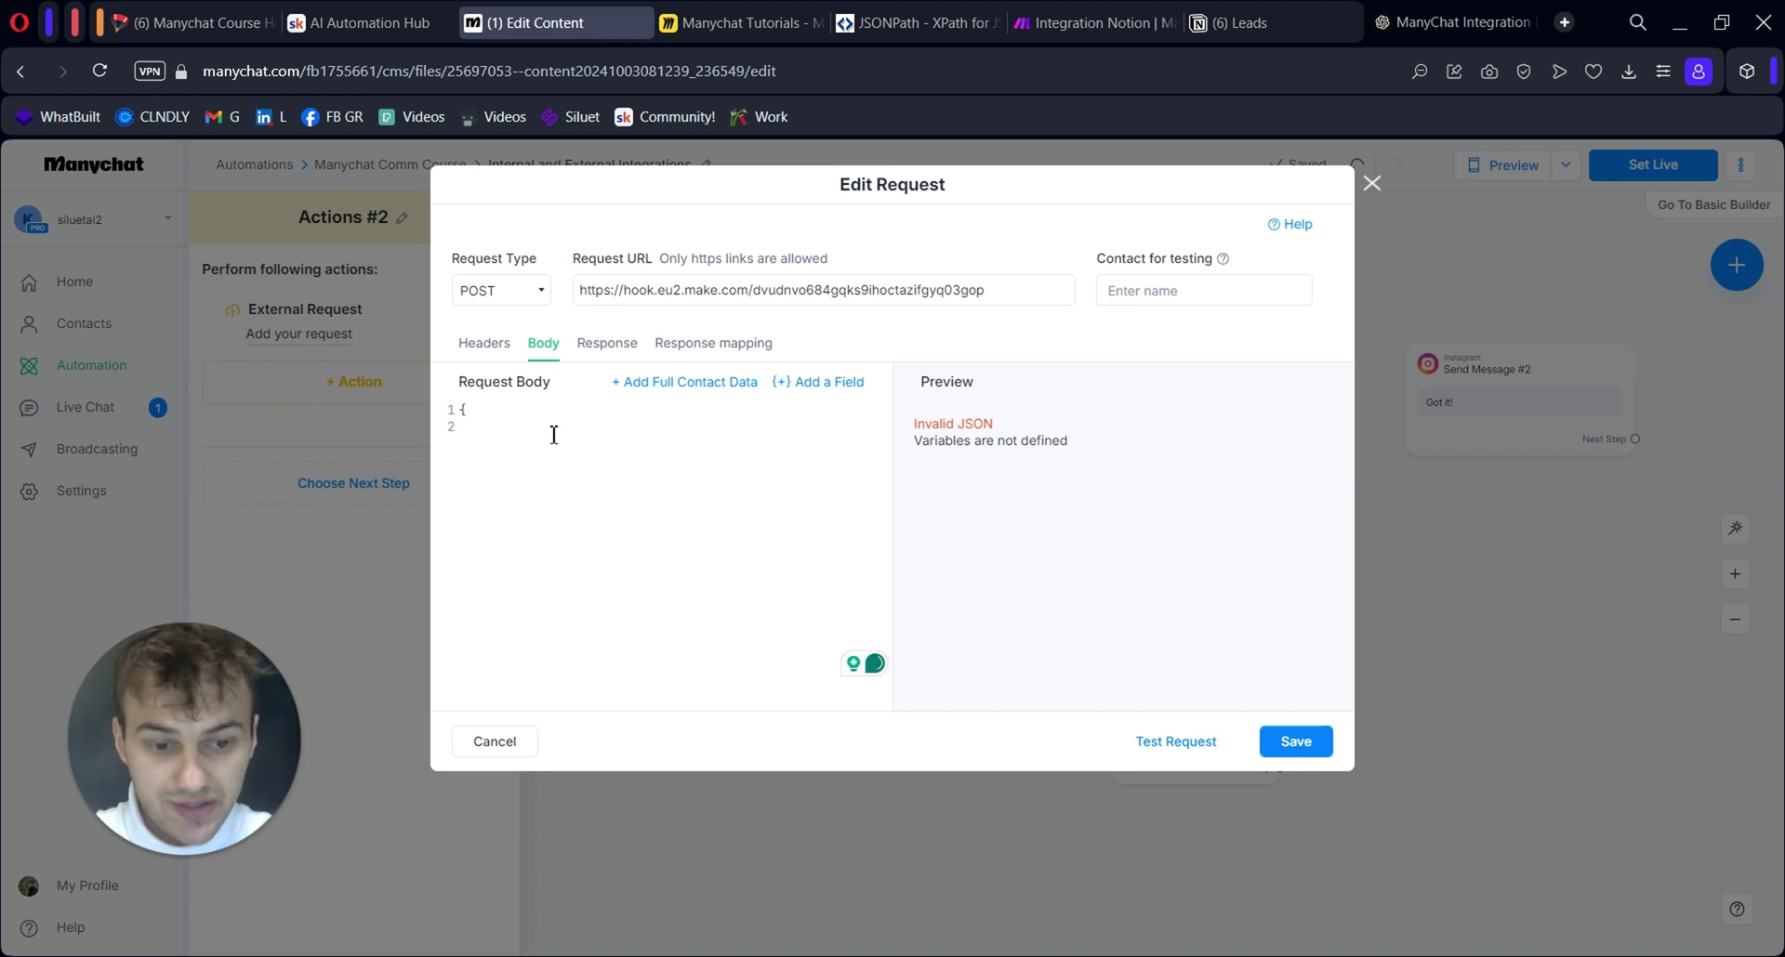
pyautogui.write('"')
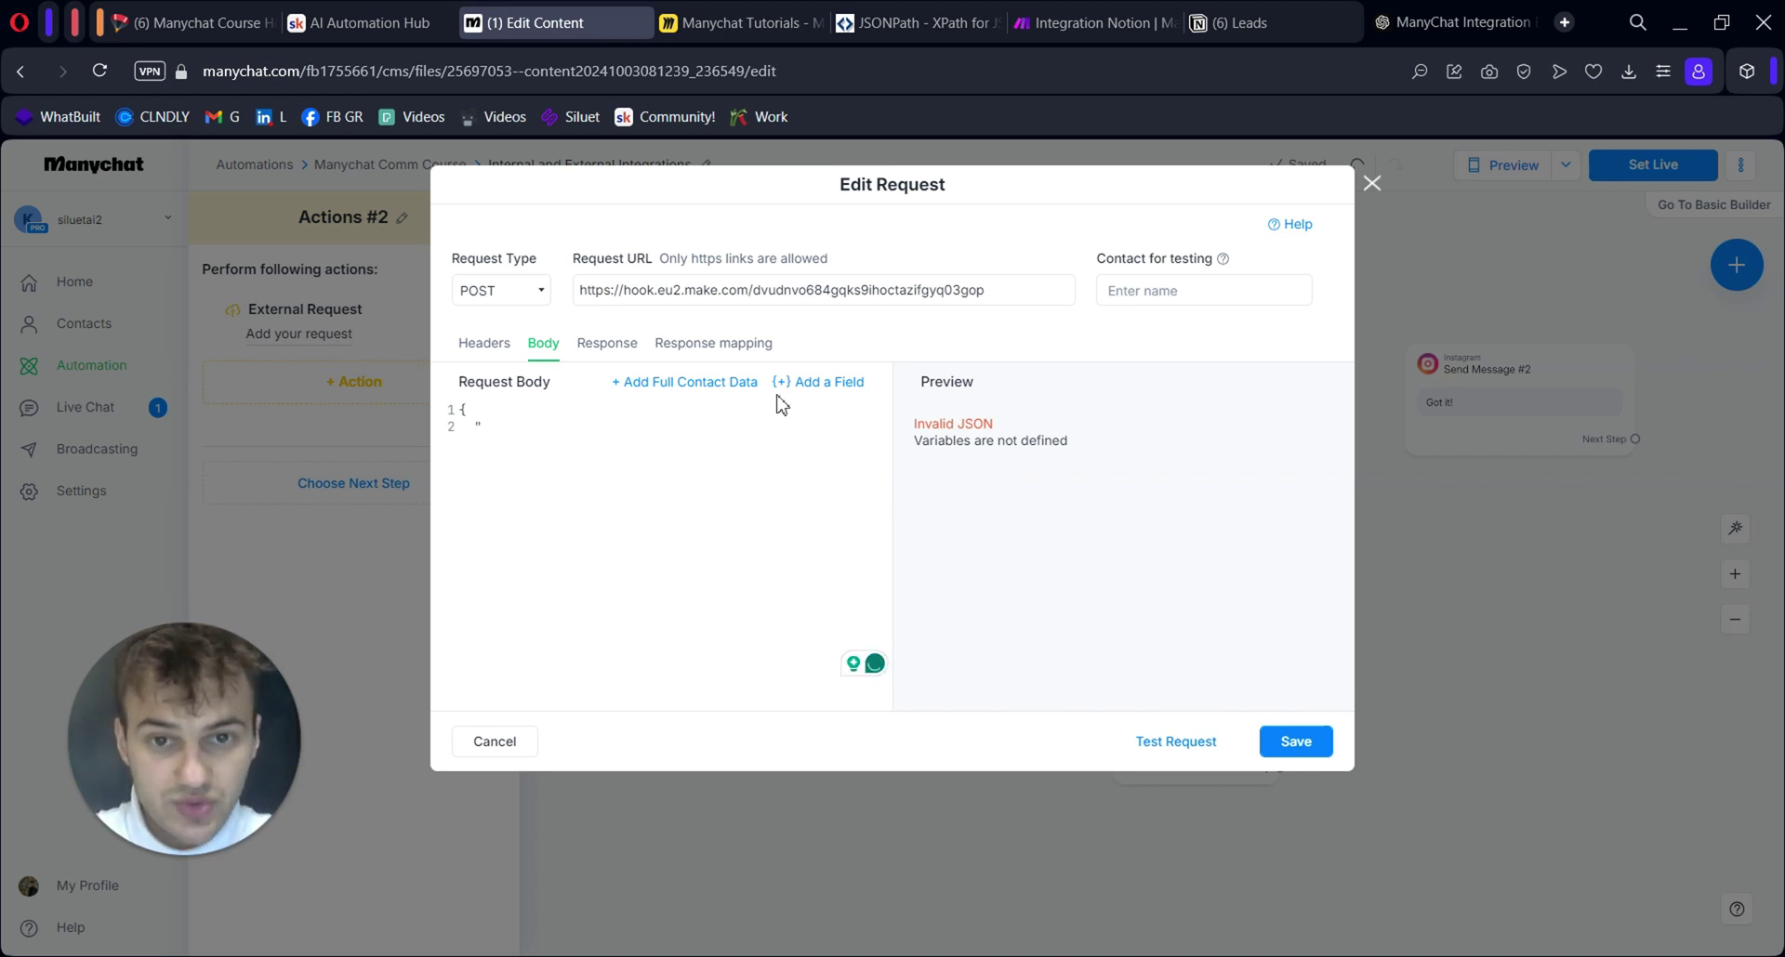
pyautogui.click(844, 390)
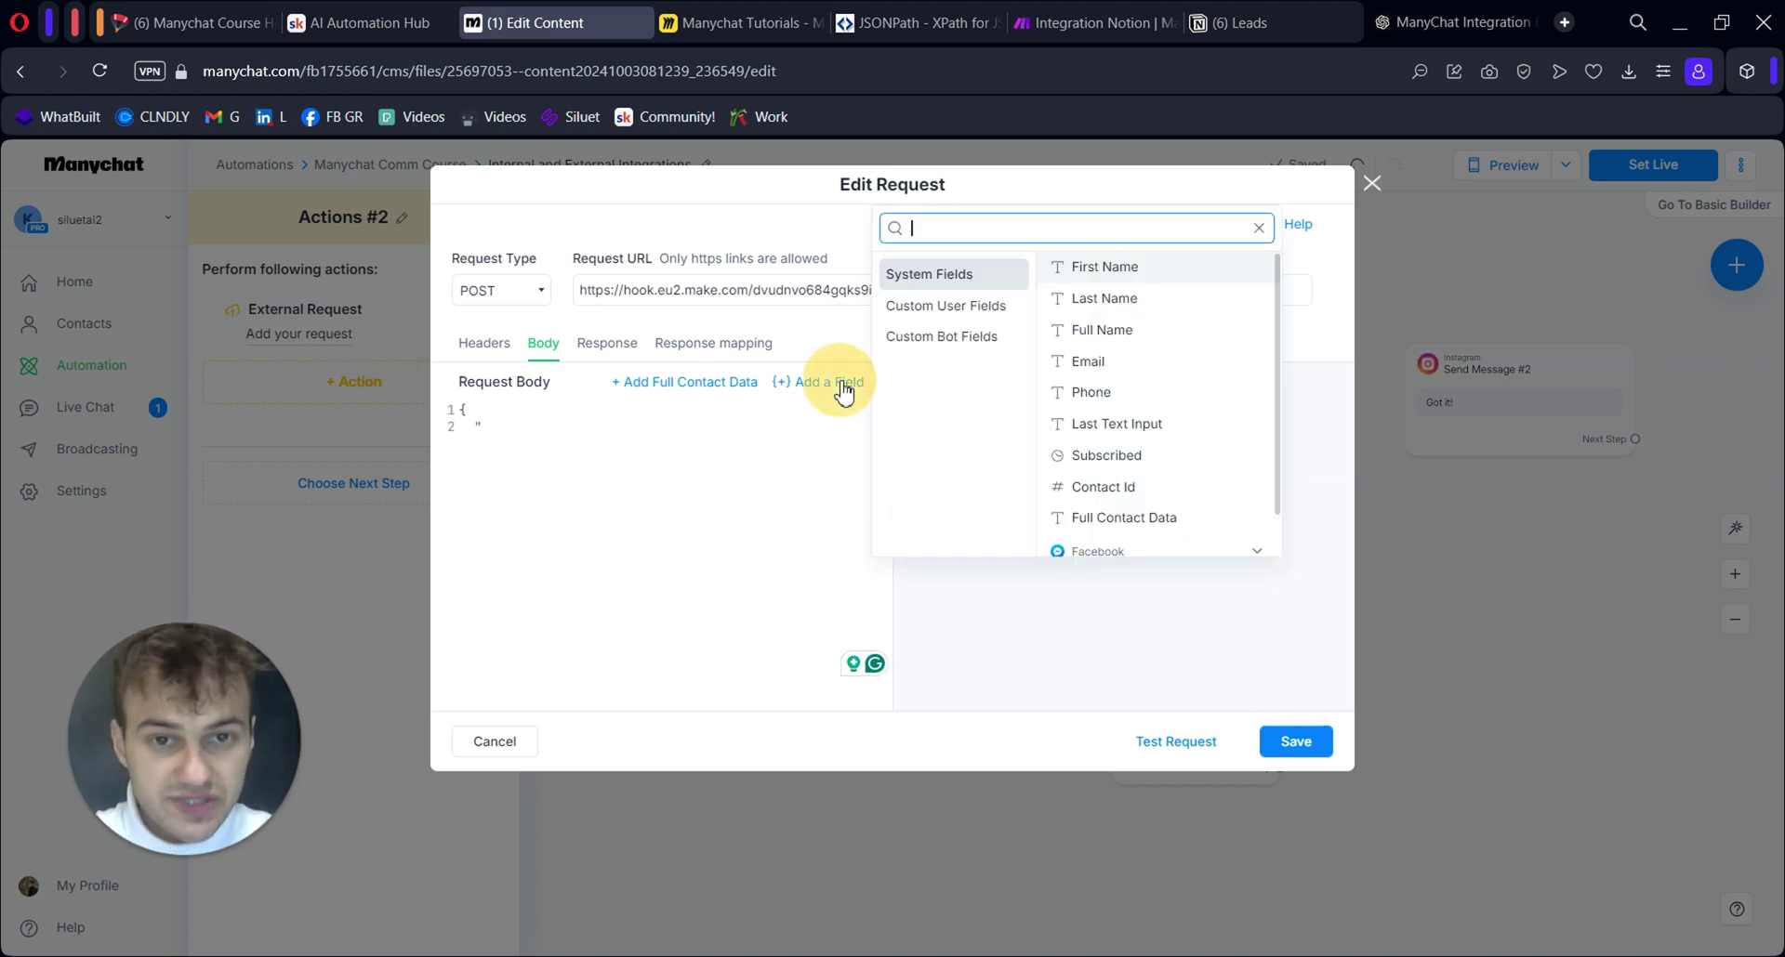
pyautogui.click(533, 434)
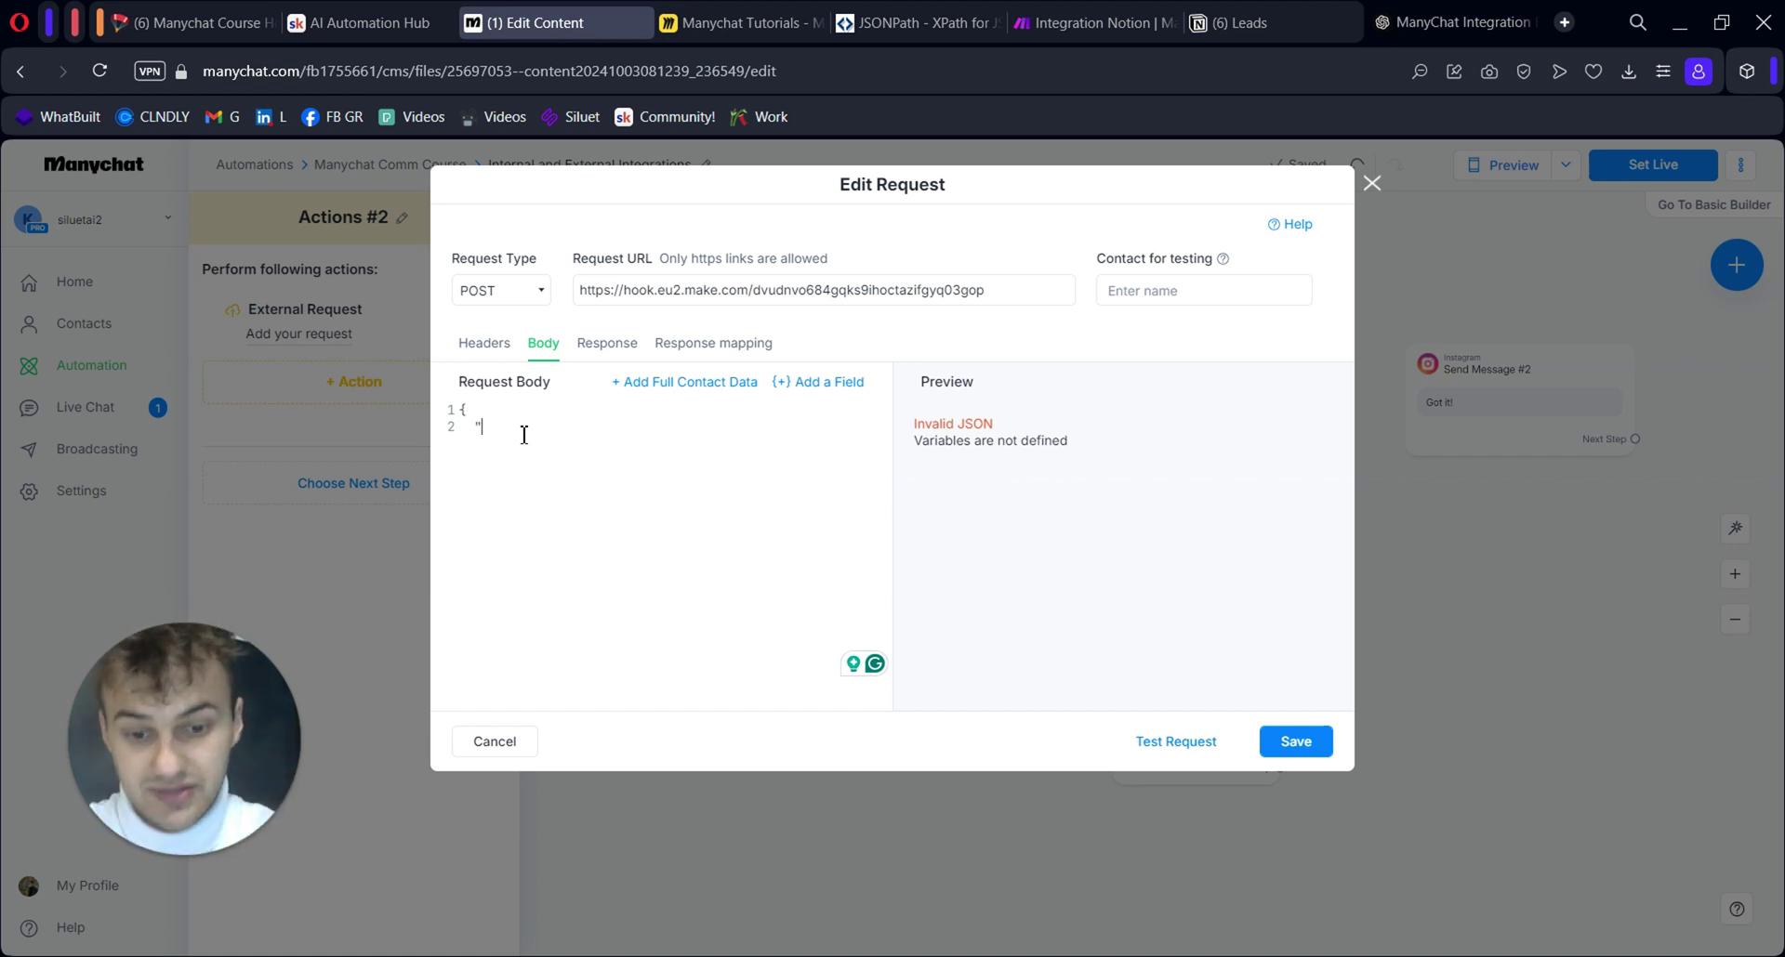
pyautogui.write('name')
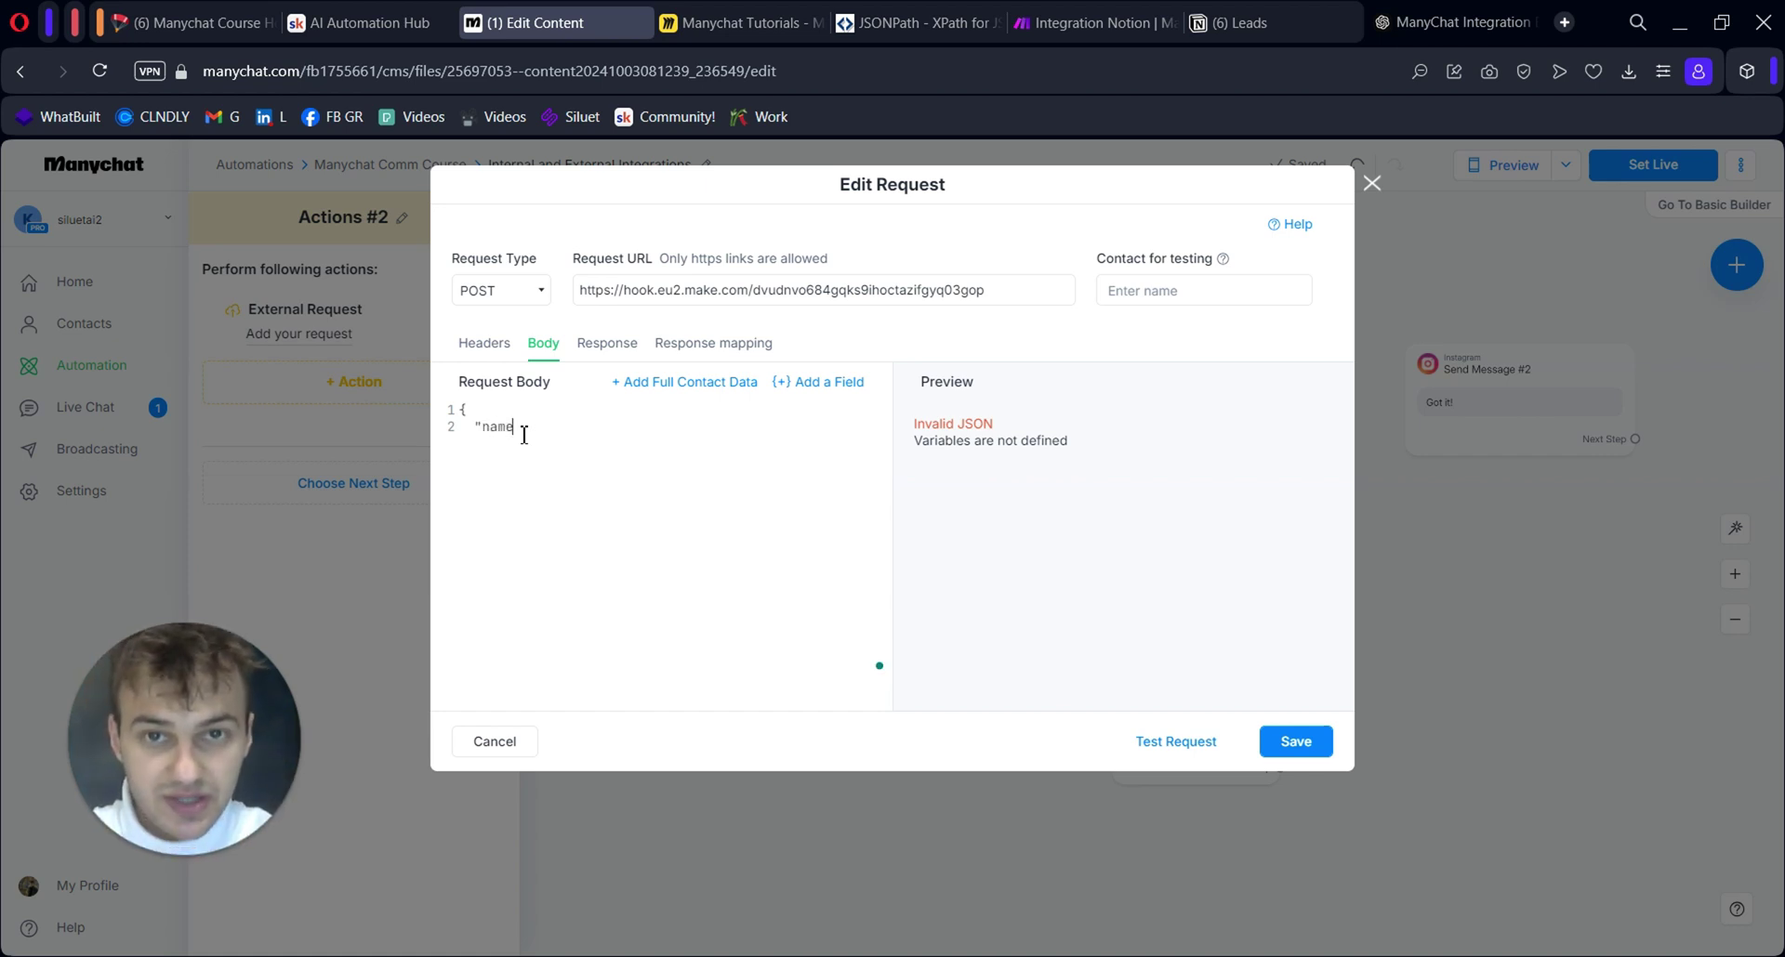
pyautogui.write('"')
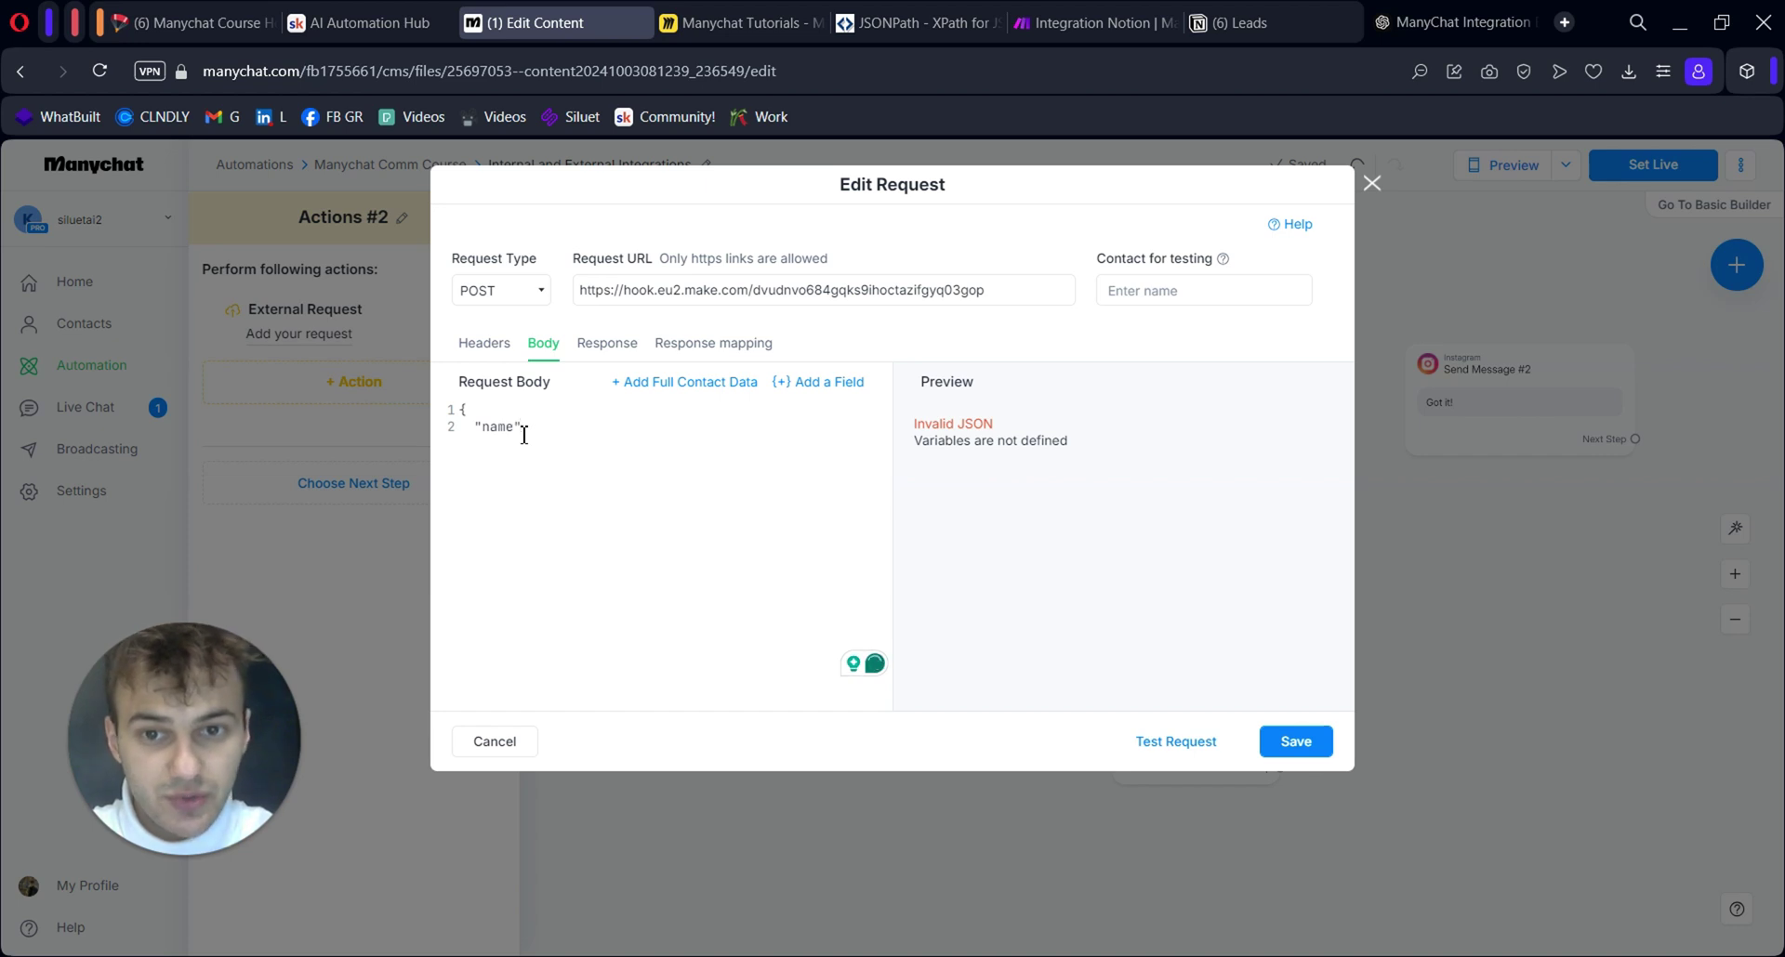
pyautogui.write(':')
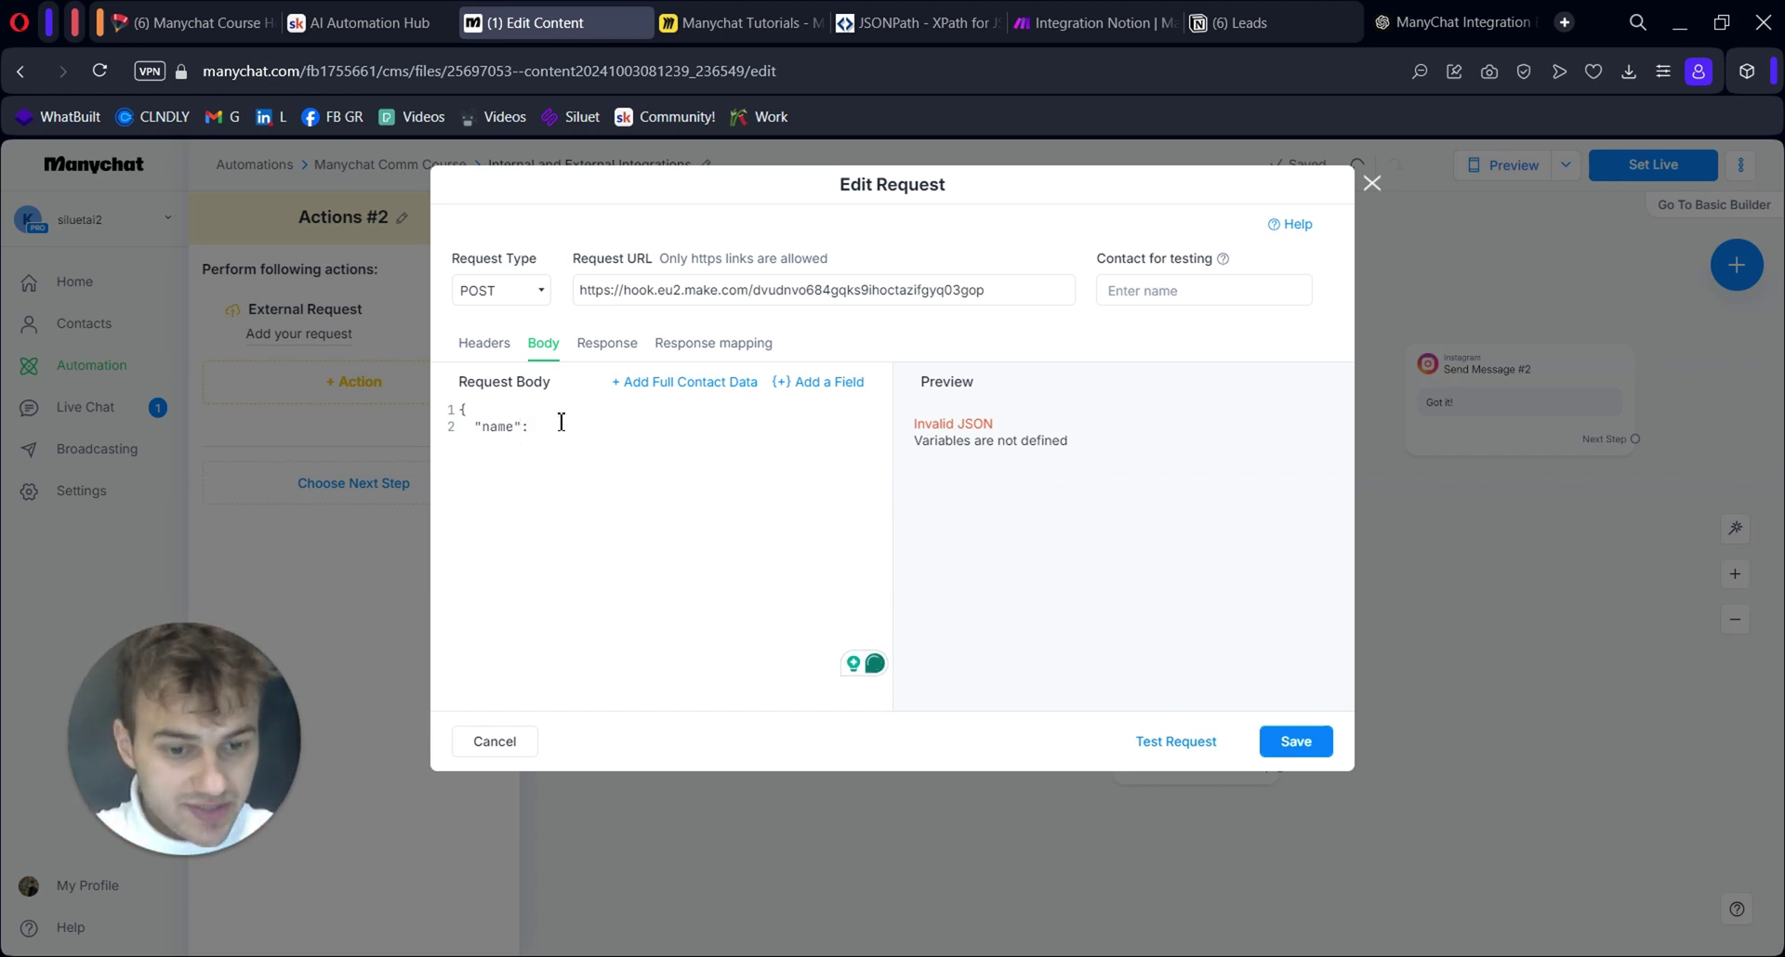
pyautogui.write(' "')
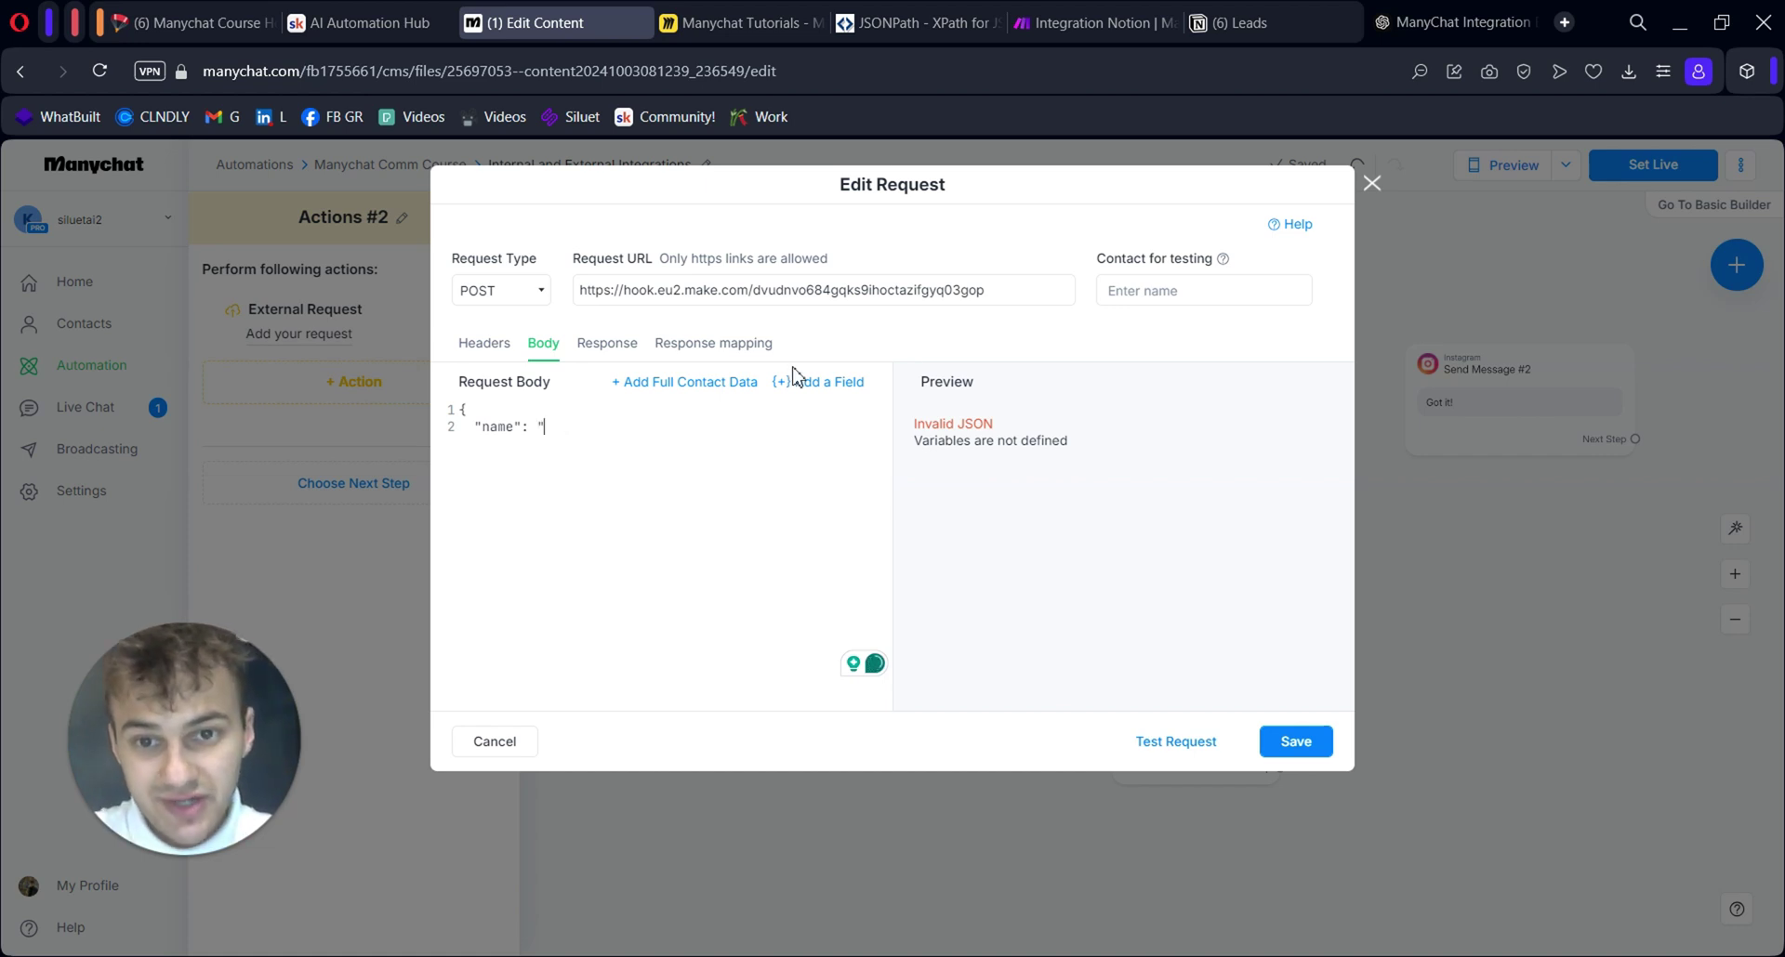
# Insert First Name as the "name" value and User's website as the "website" value
pyautogui.click(816, 383)
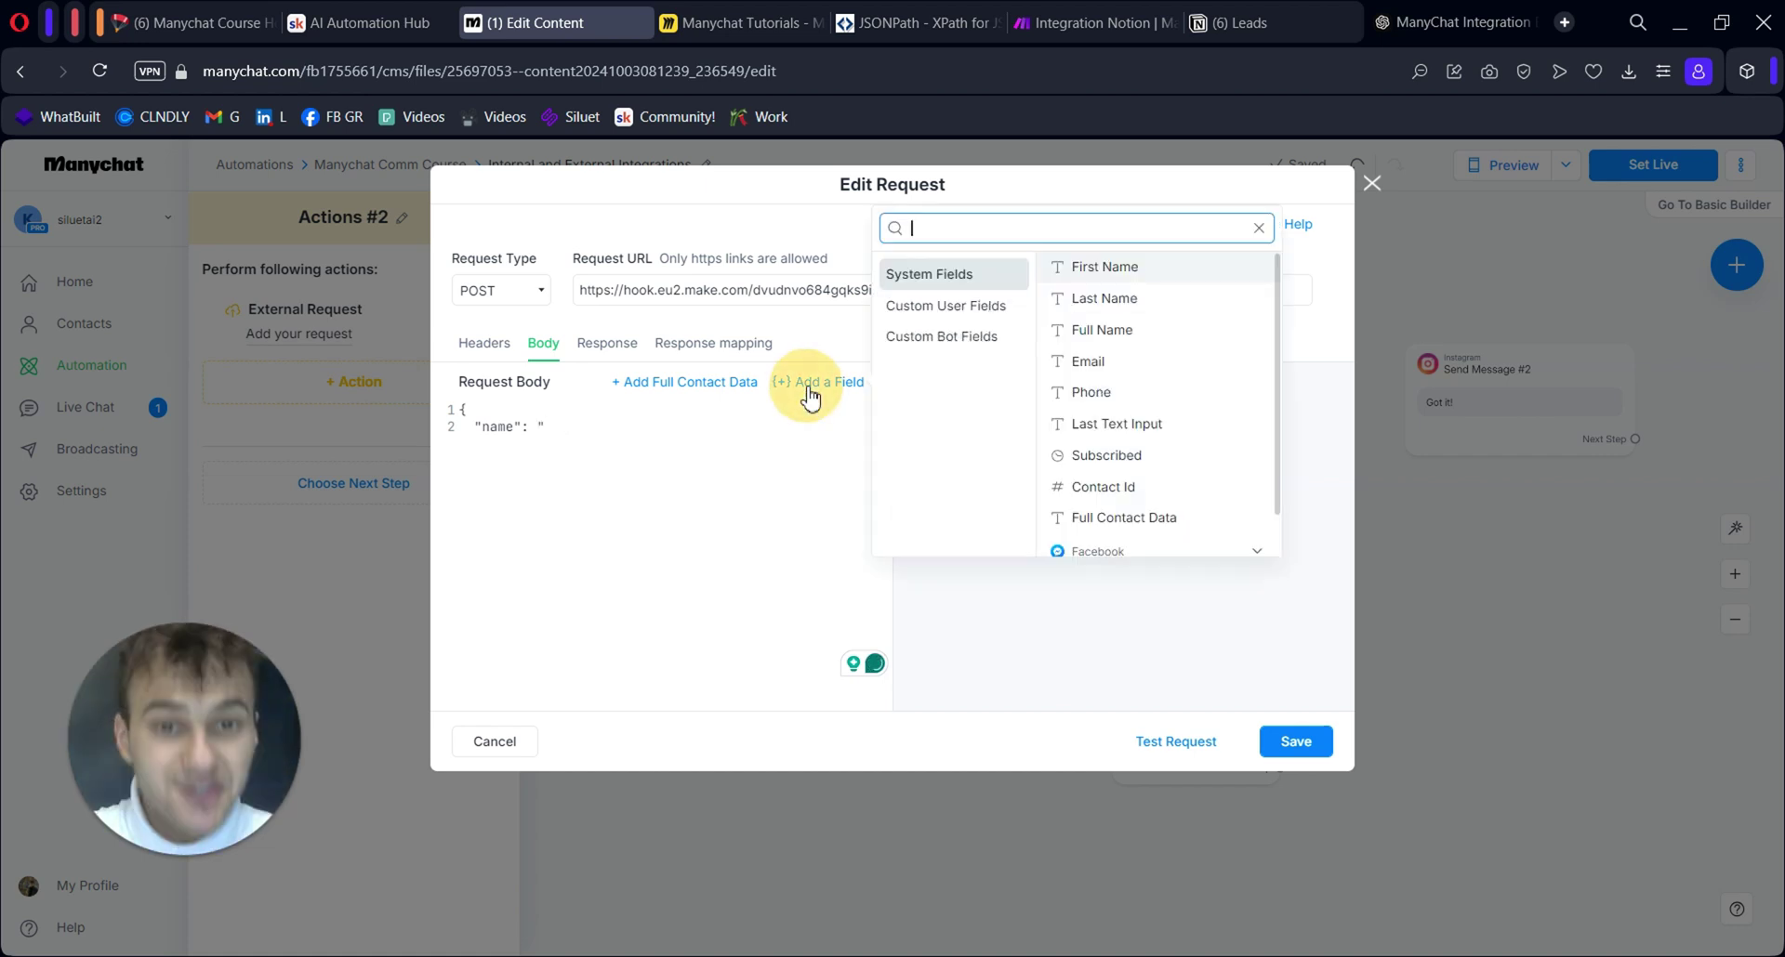
pyautogui.click(1156, 276)
pyautogui.write('" ')
pyautogui.write('}')
pyautogui.press('BackSpace')
pyautogui.press('BackSpace')
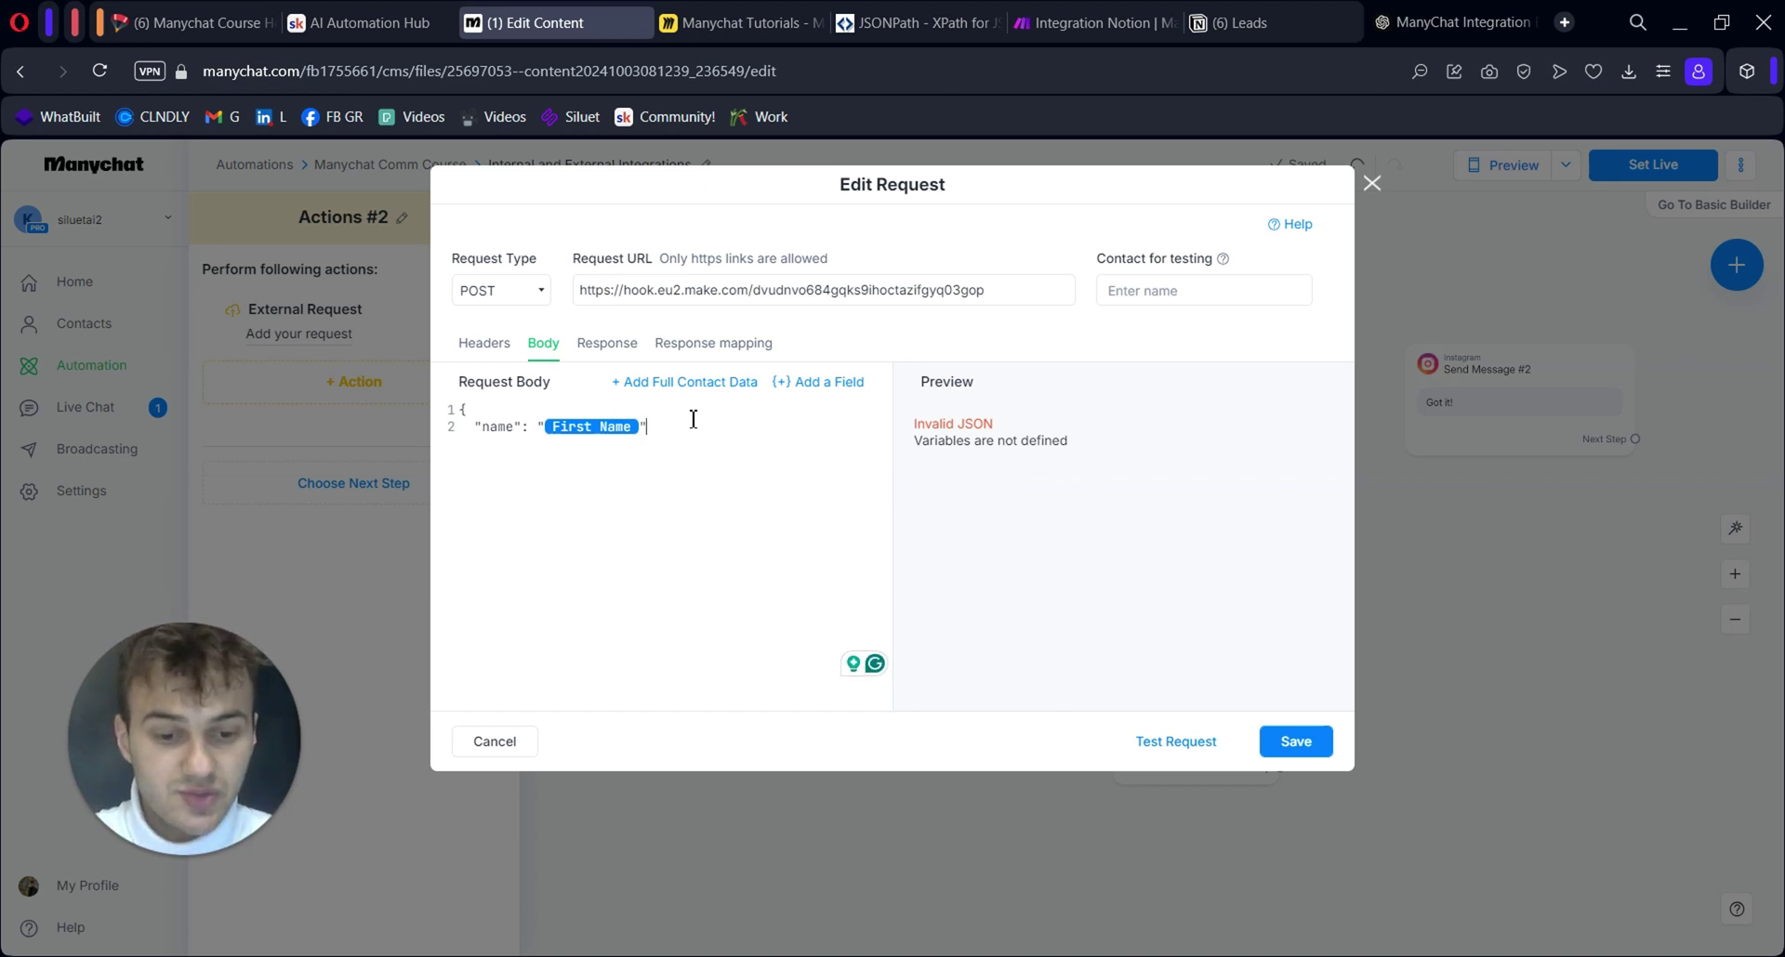
pyautogui.press('Return')
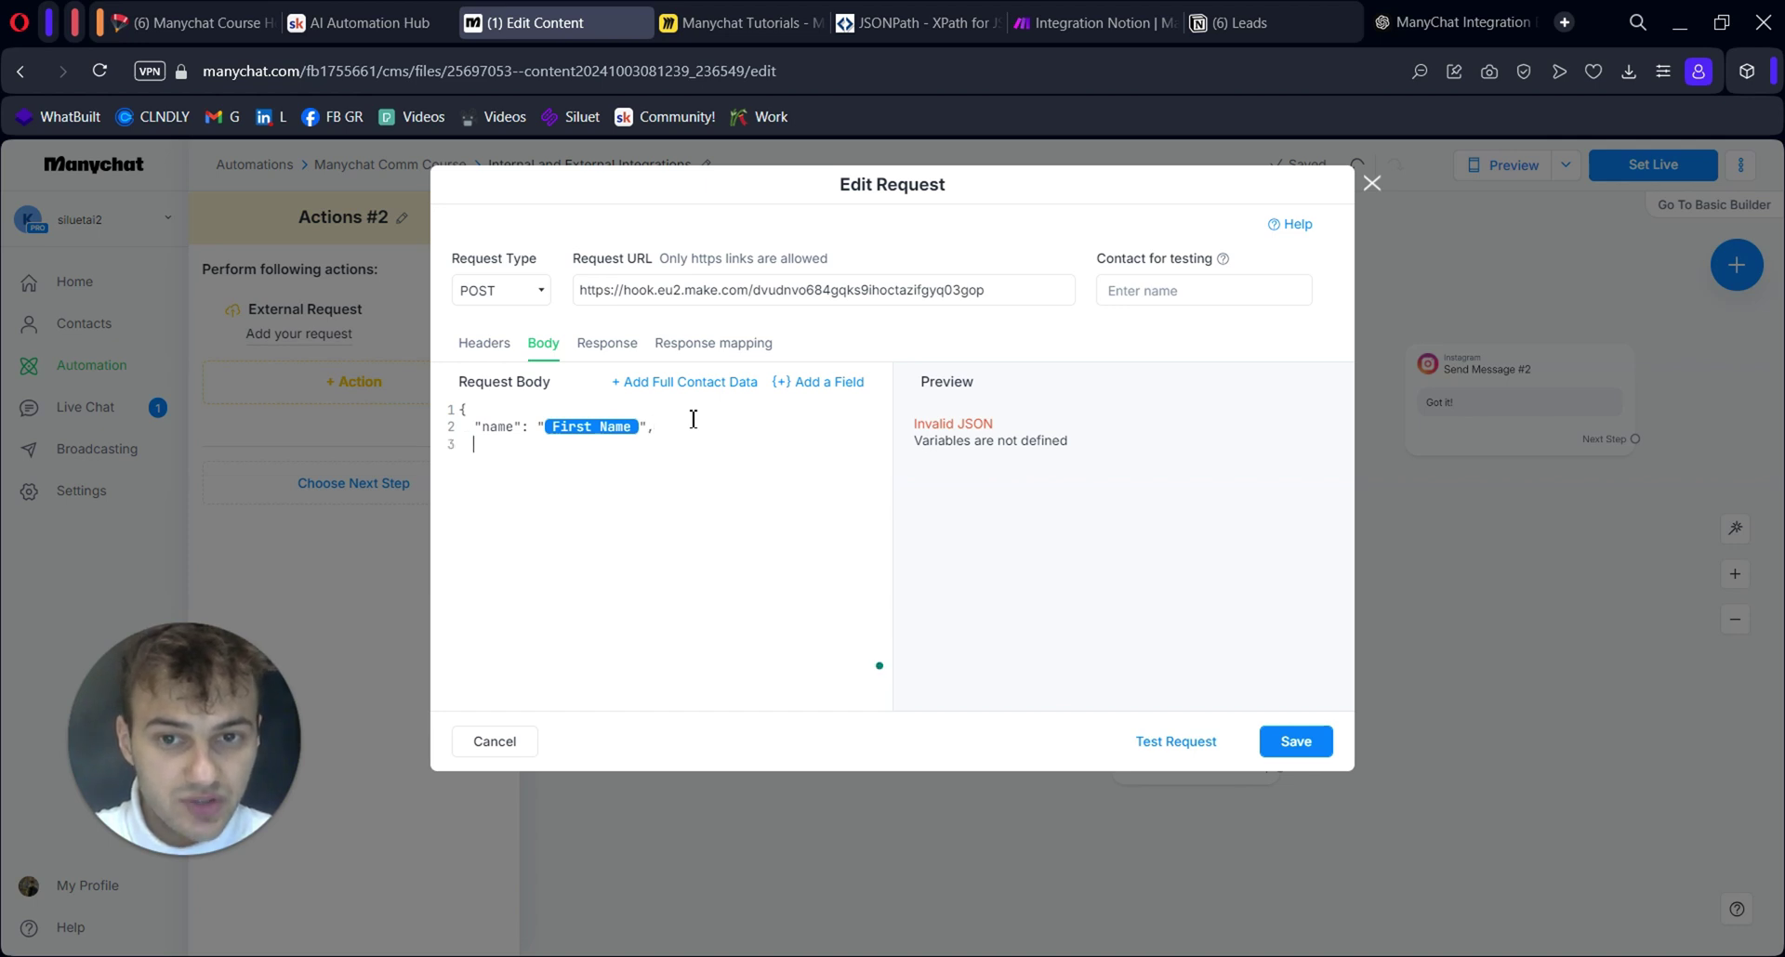
pyautogui.write('"website": "')
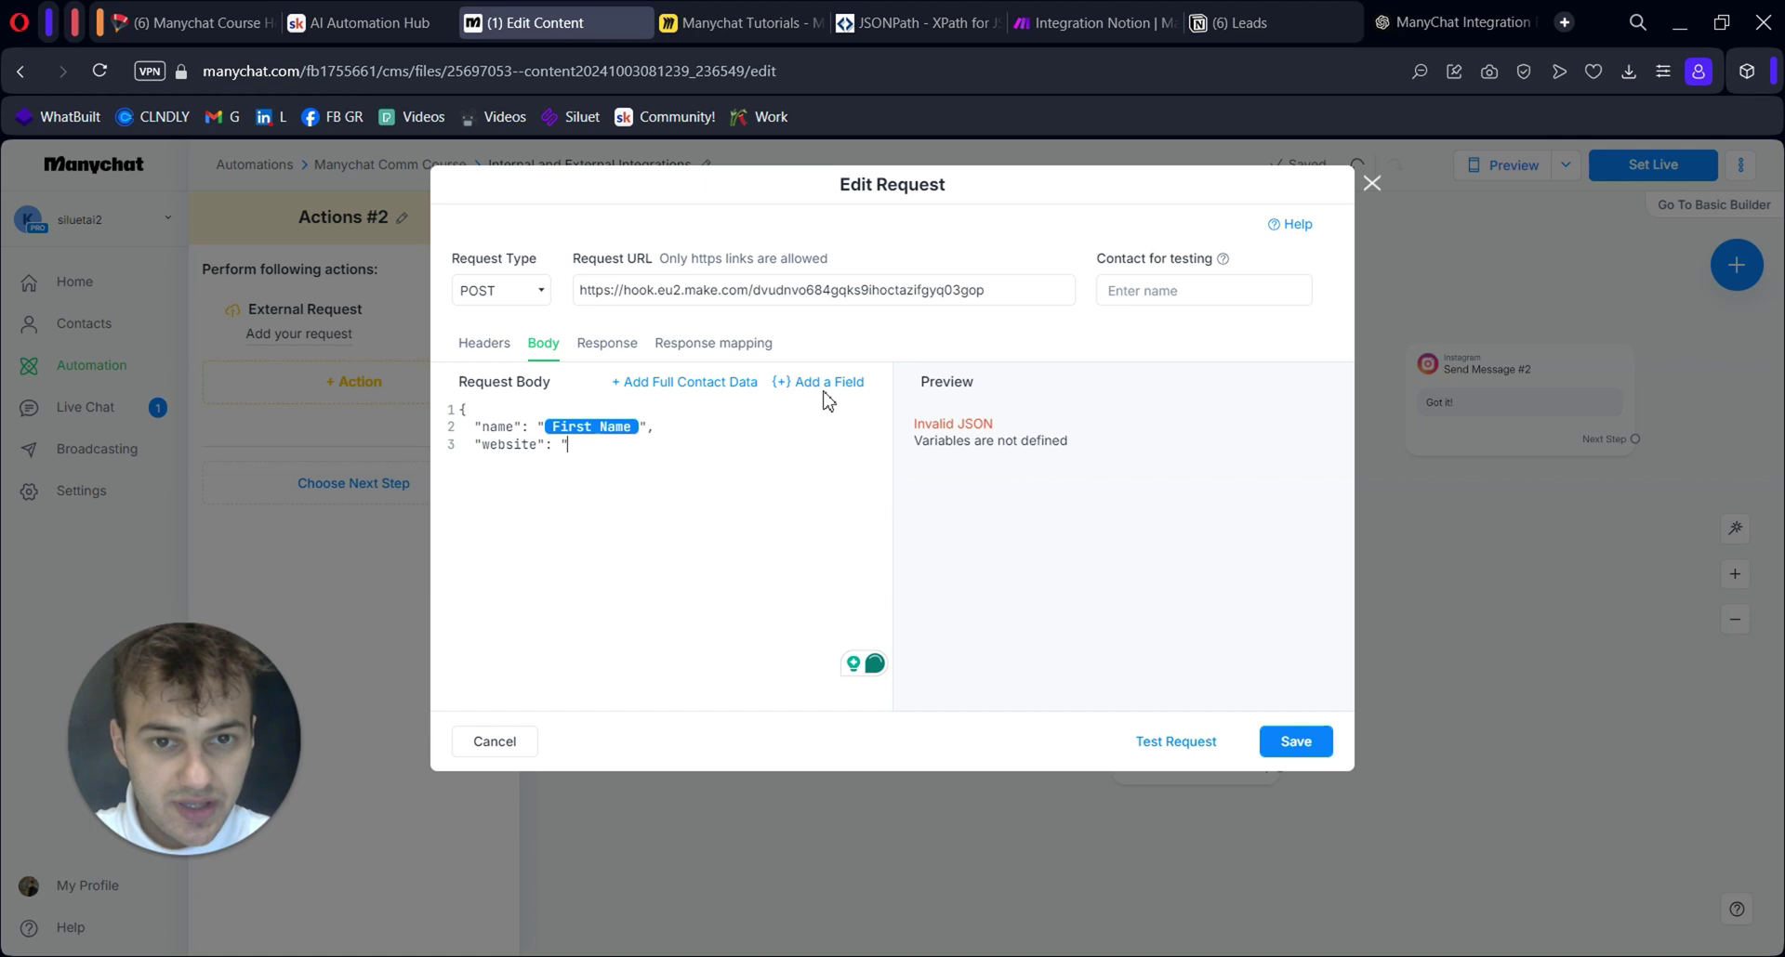
pyautogui.click(823, 384)
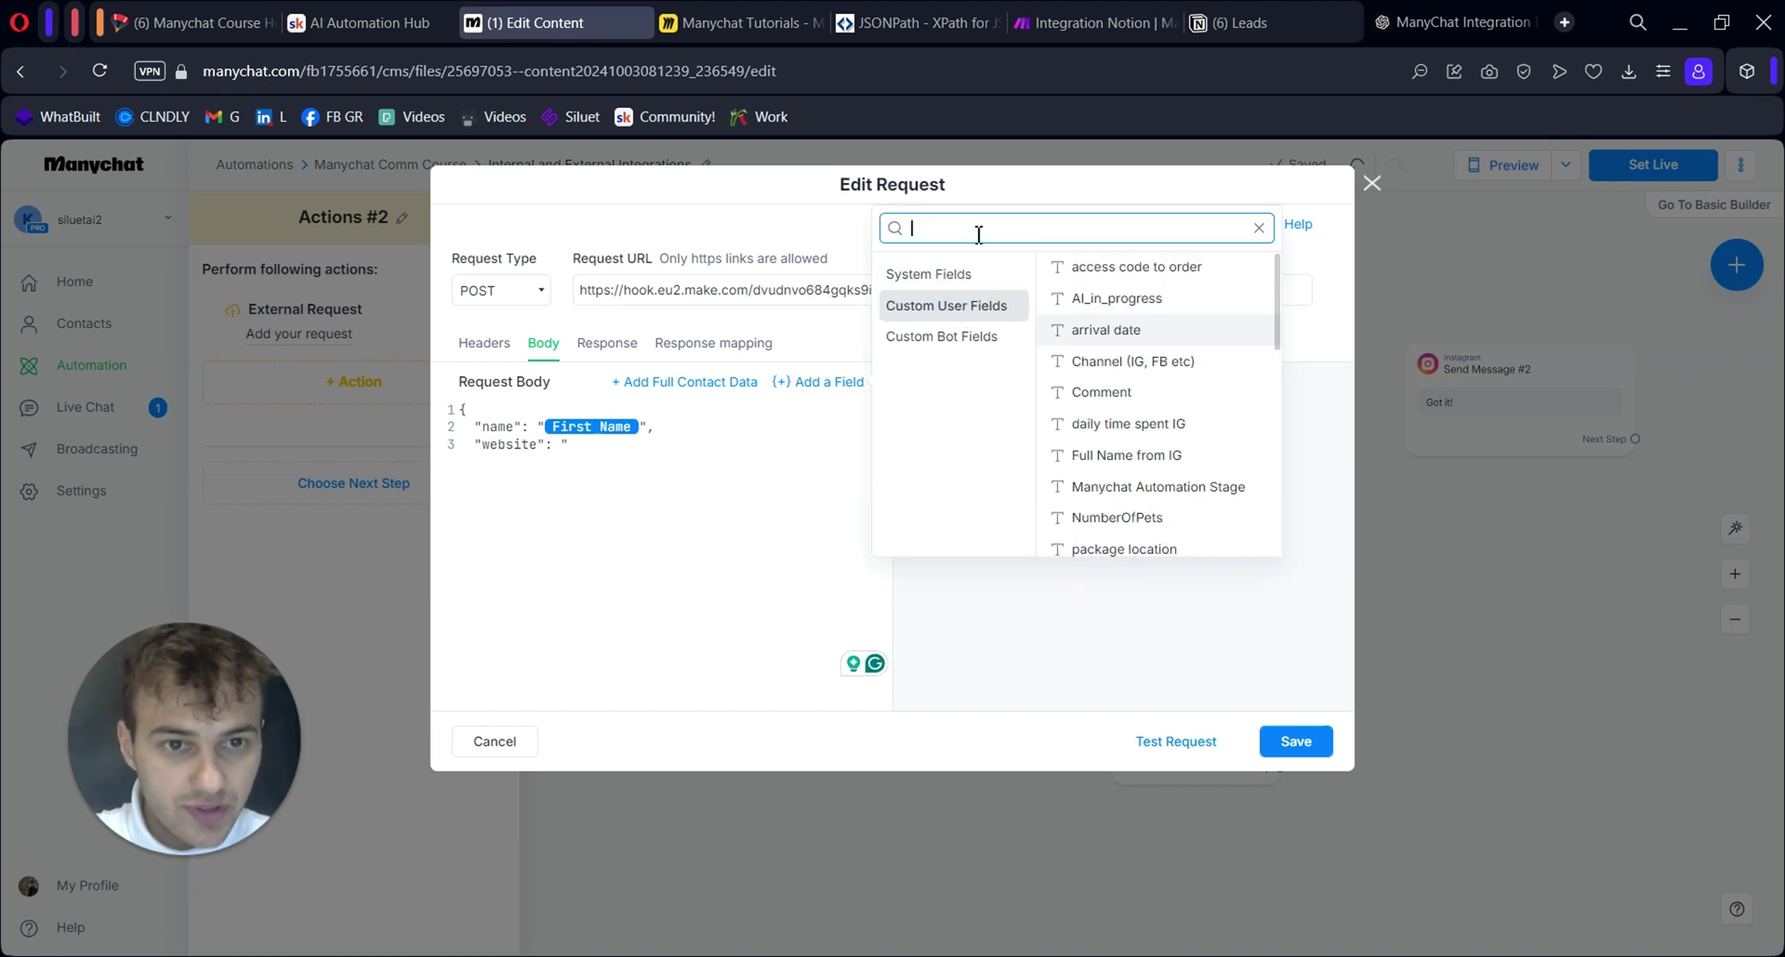
pyautogui.write('web')
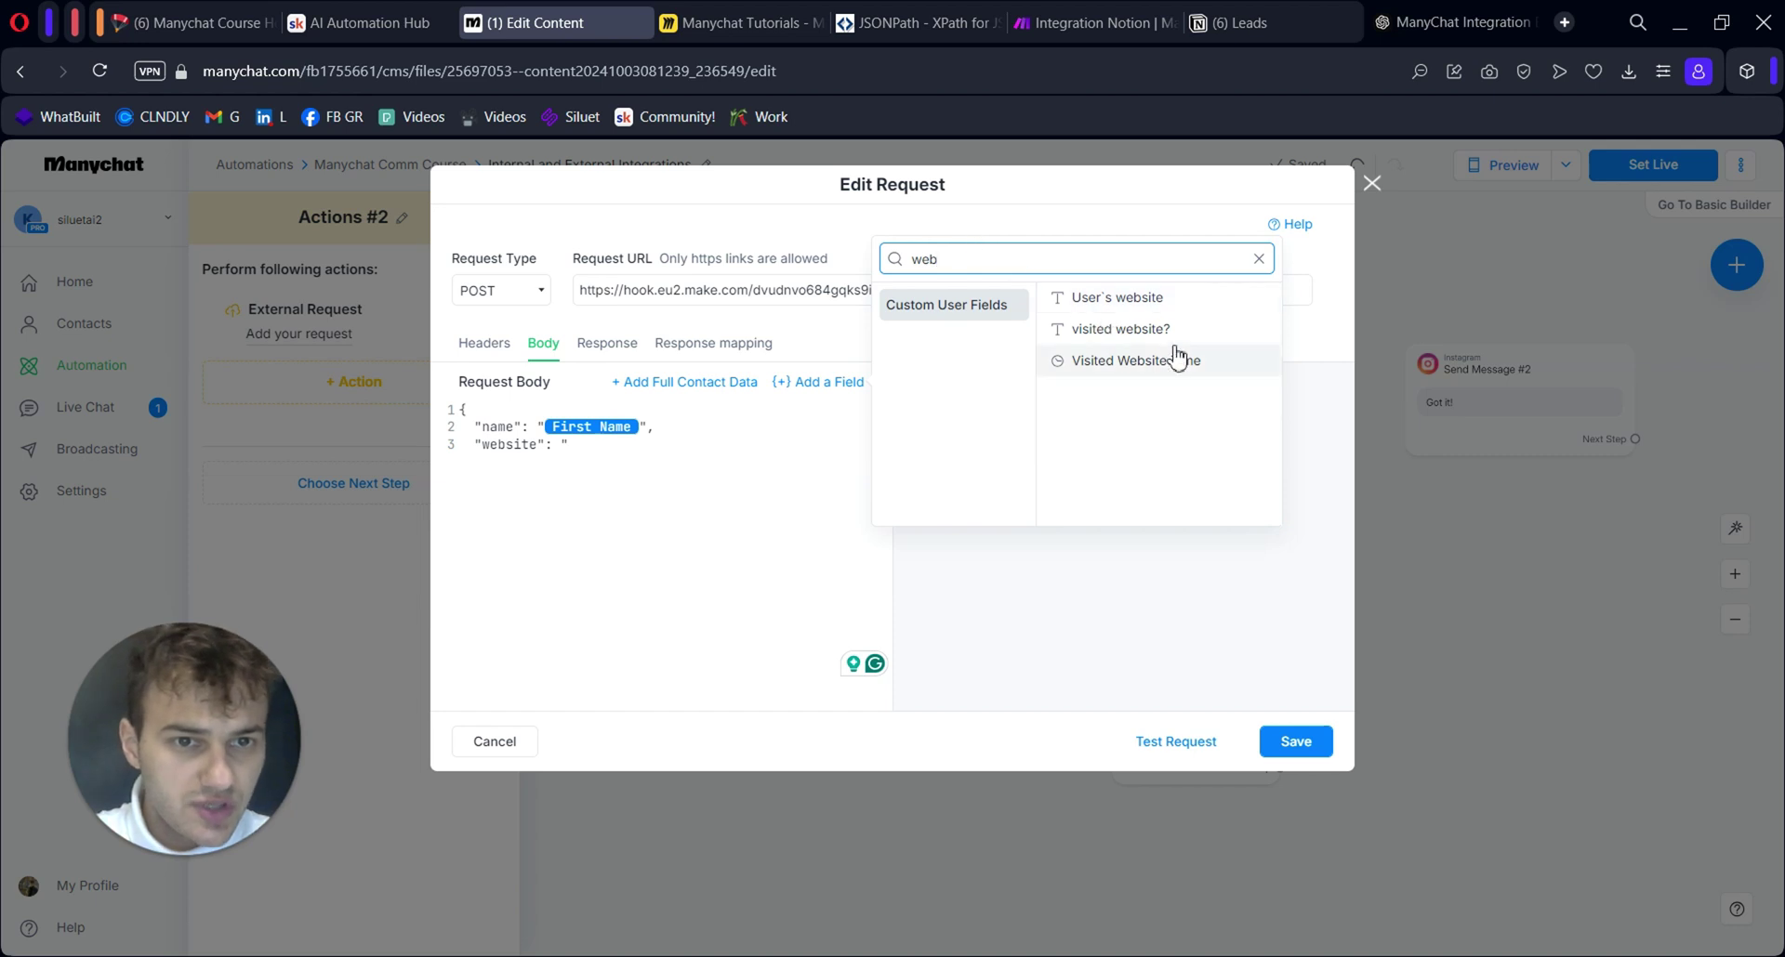
pyautogui.click(1161, 295)
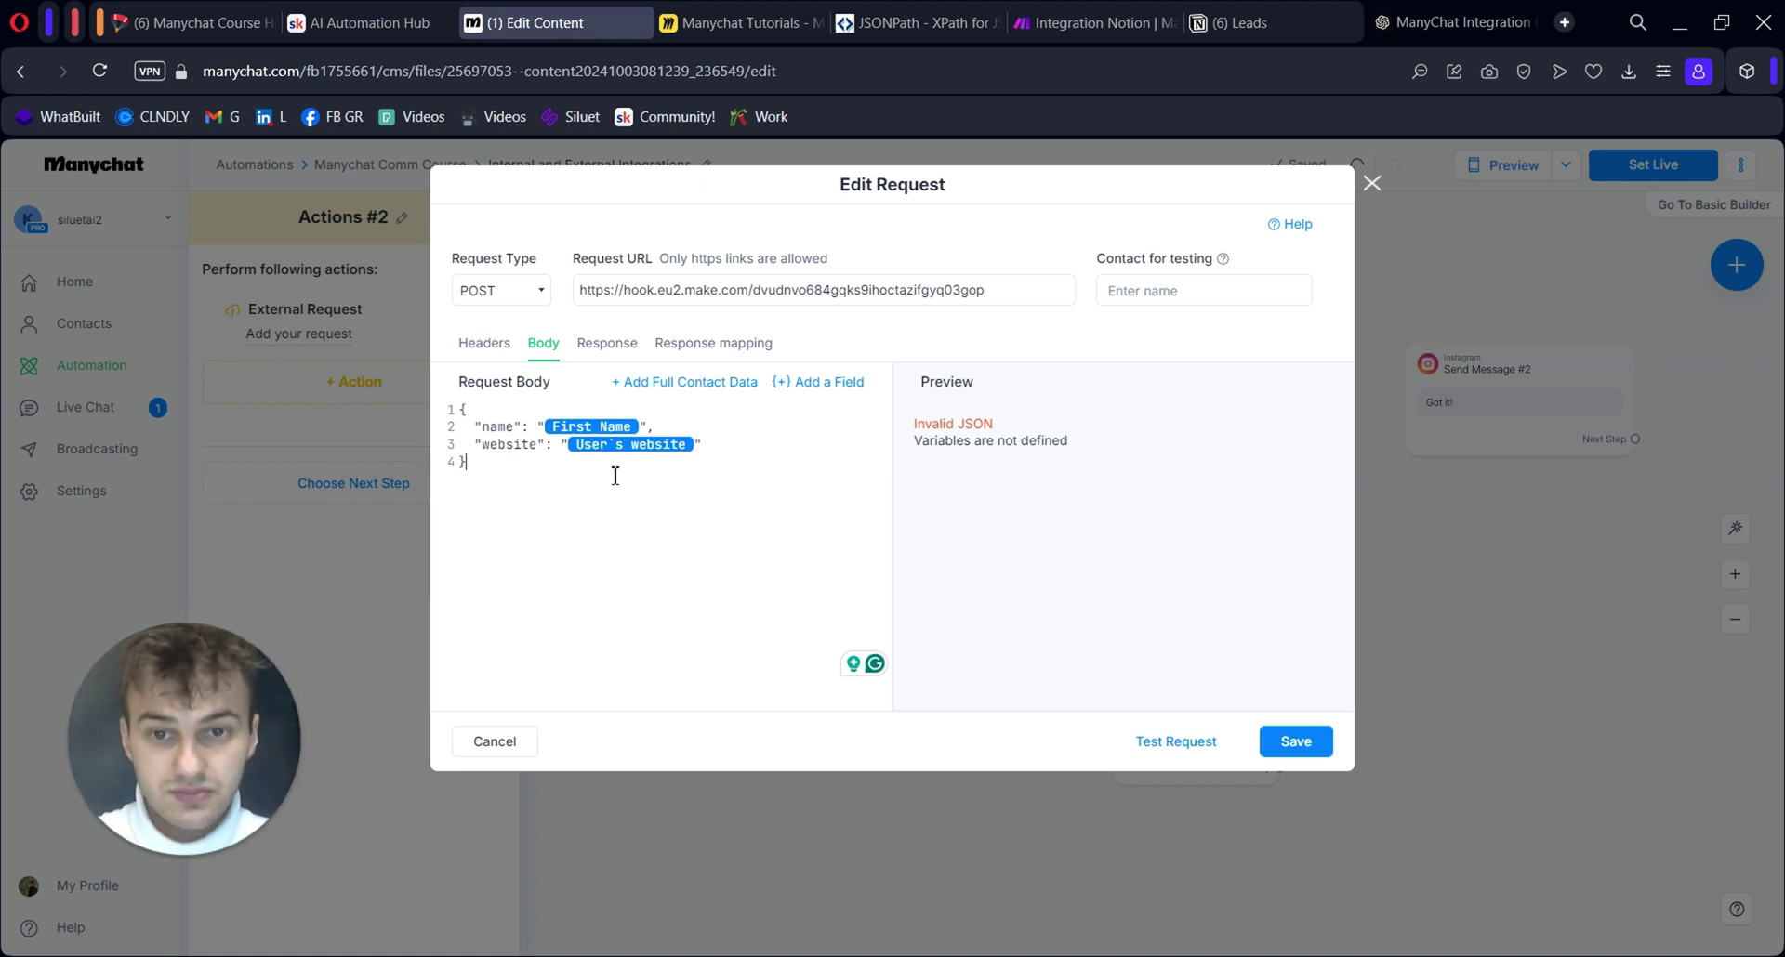
# Show the Response mapping section and select the $.answer JSONPath field
pyautogui.click(606, 344)
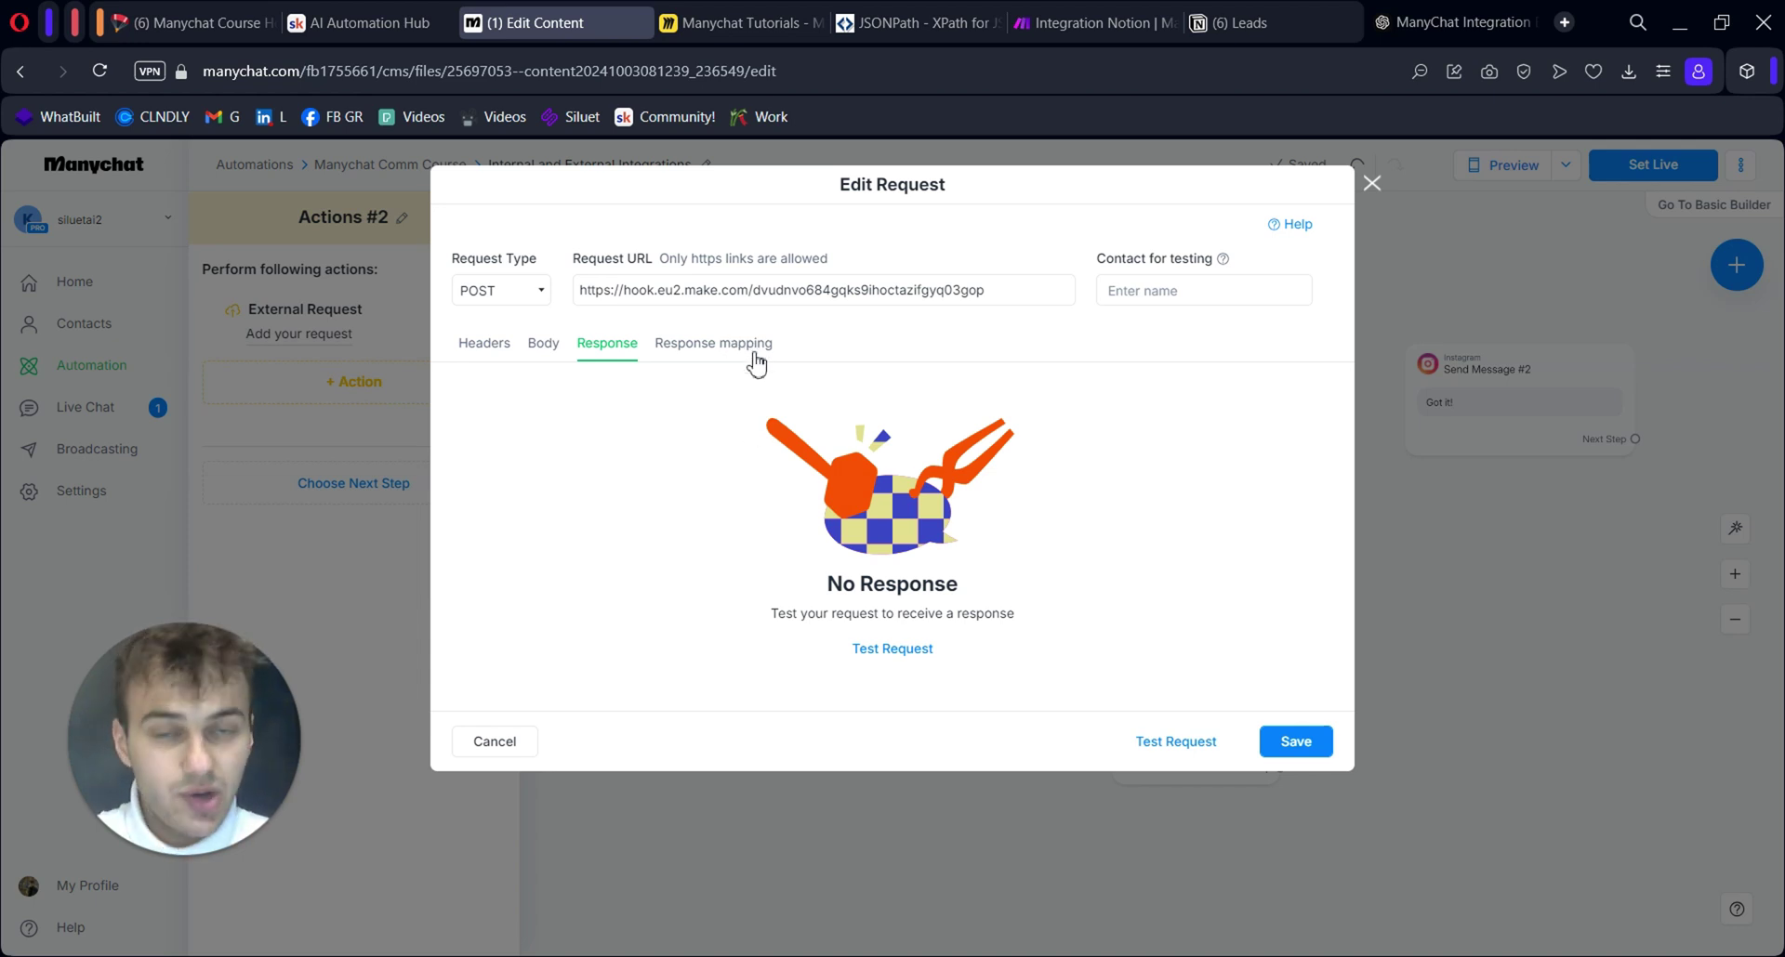
pyautogui.click(716, 342)
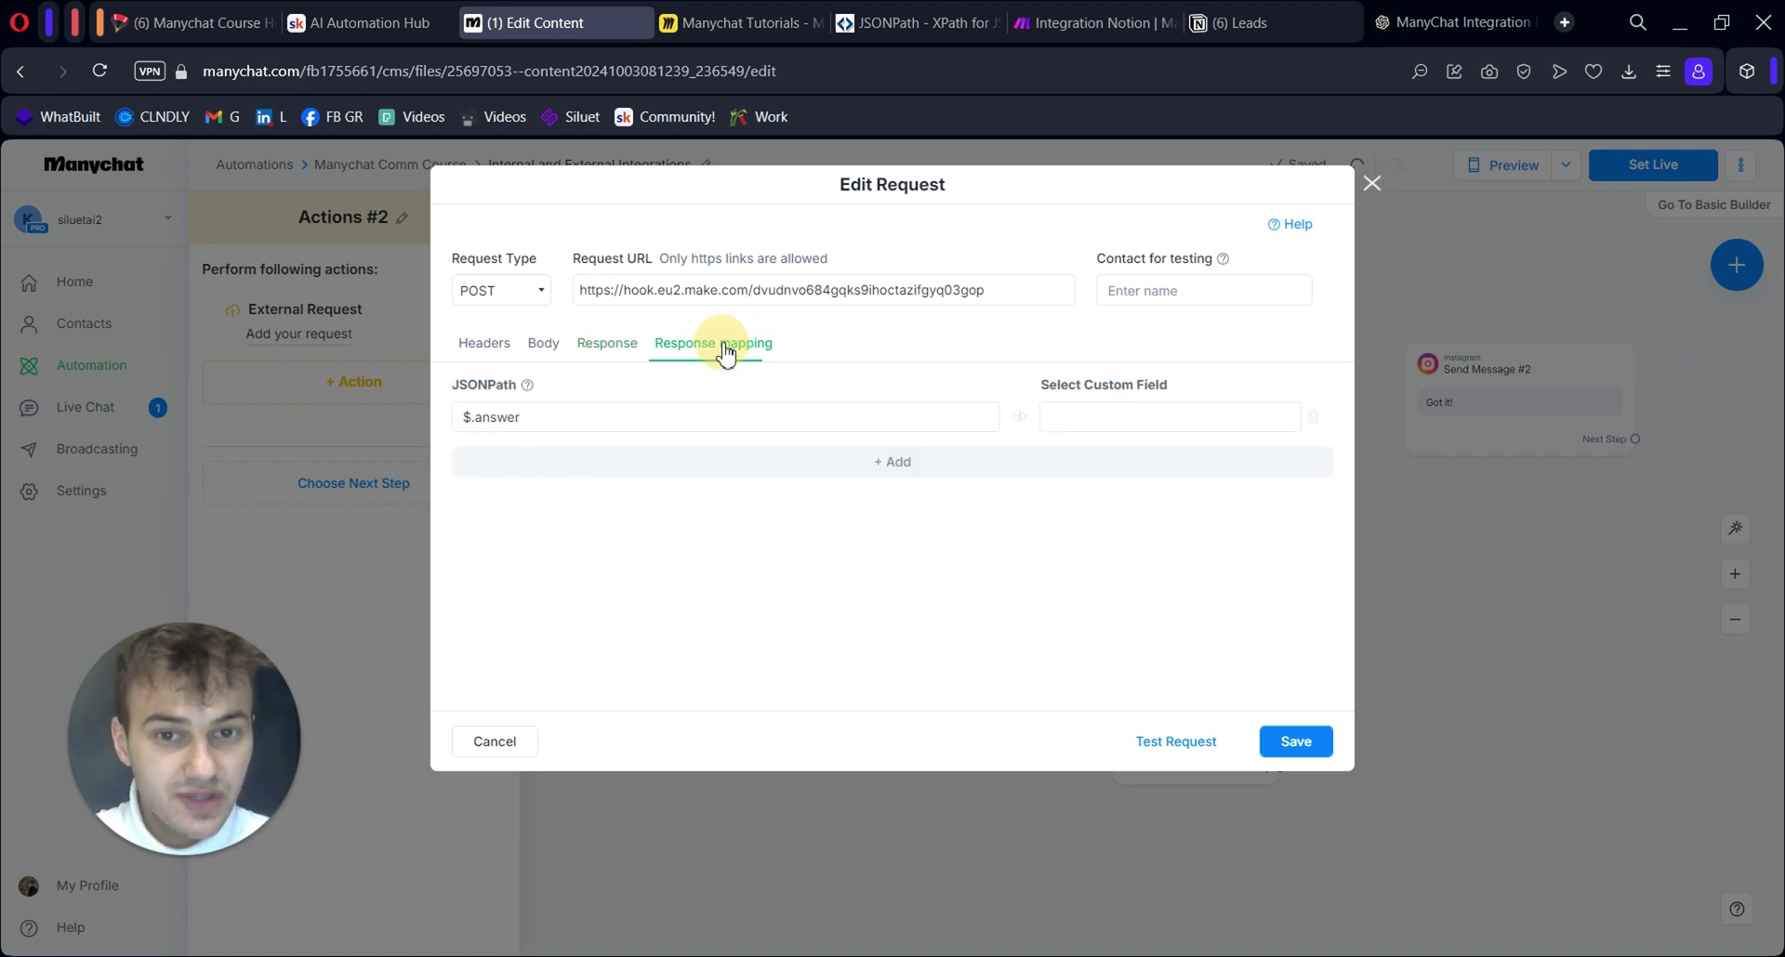
pyautogui.click(656, 415)
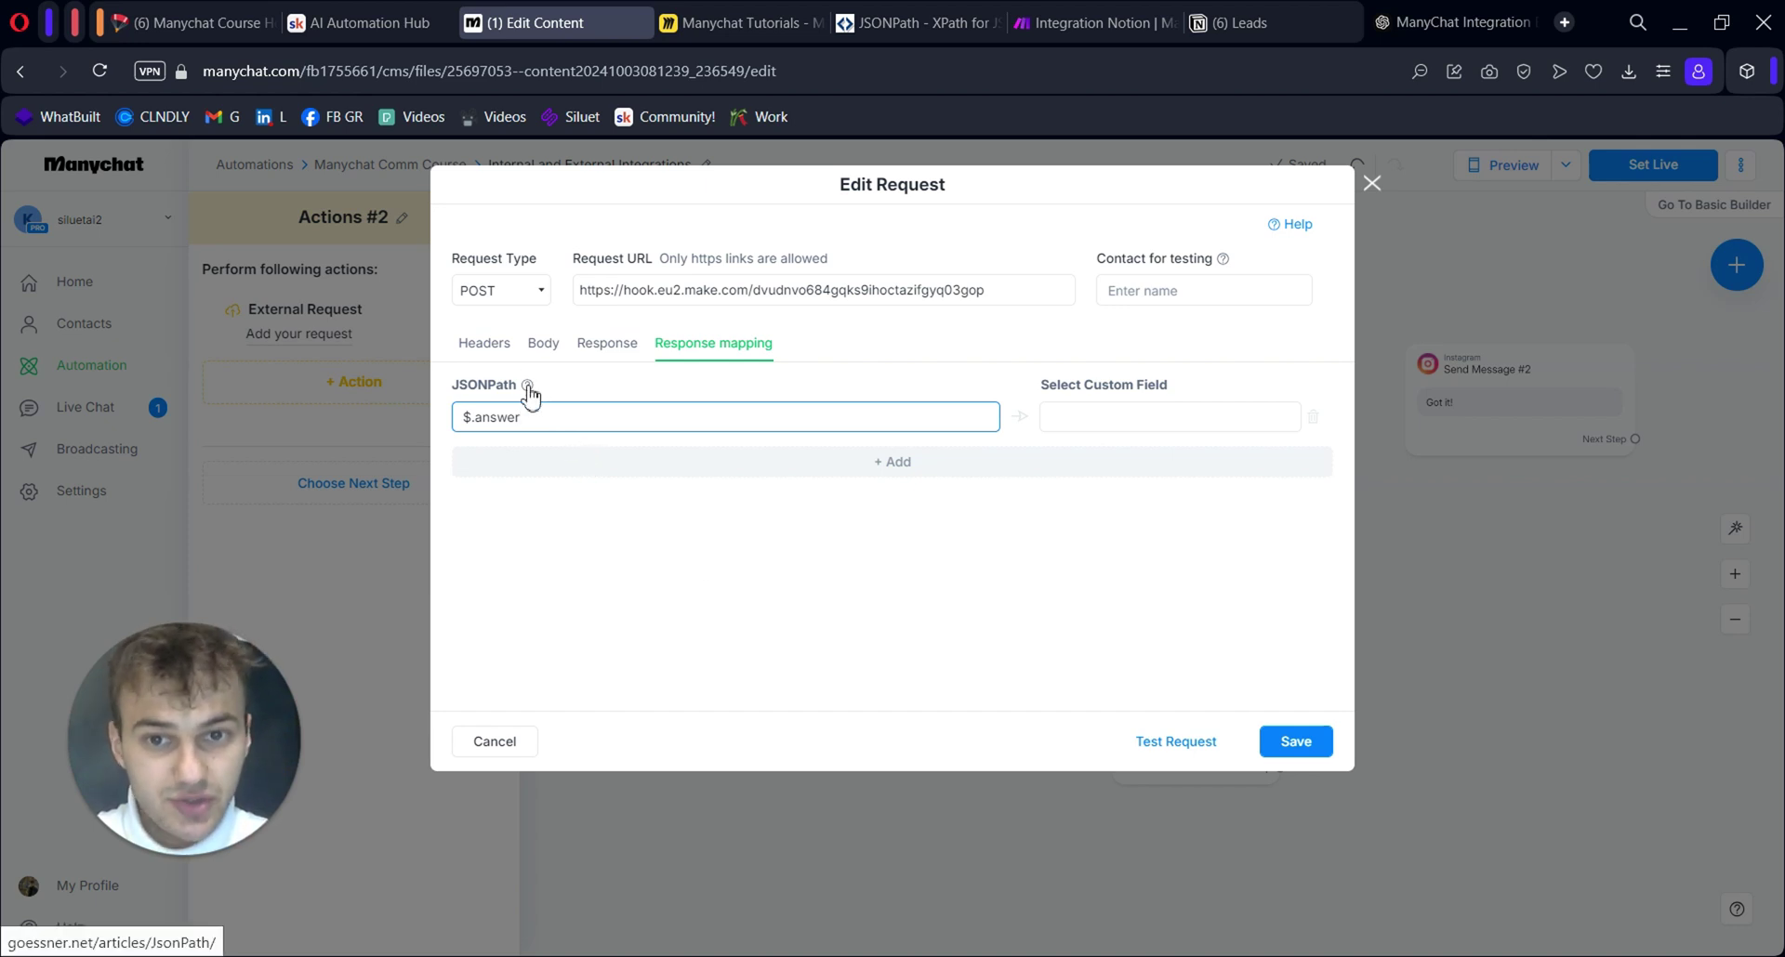
pyautogui.click(928, 24)
pyautogui.scroll(20, 902, 567)
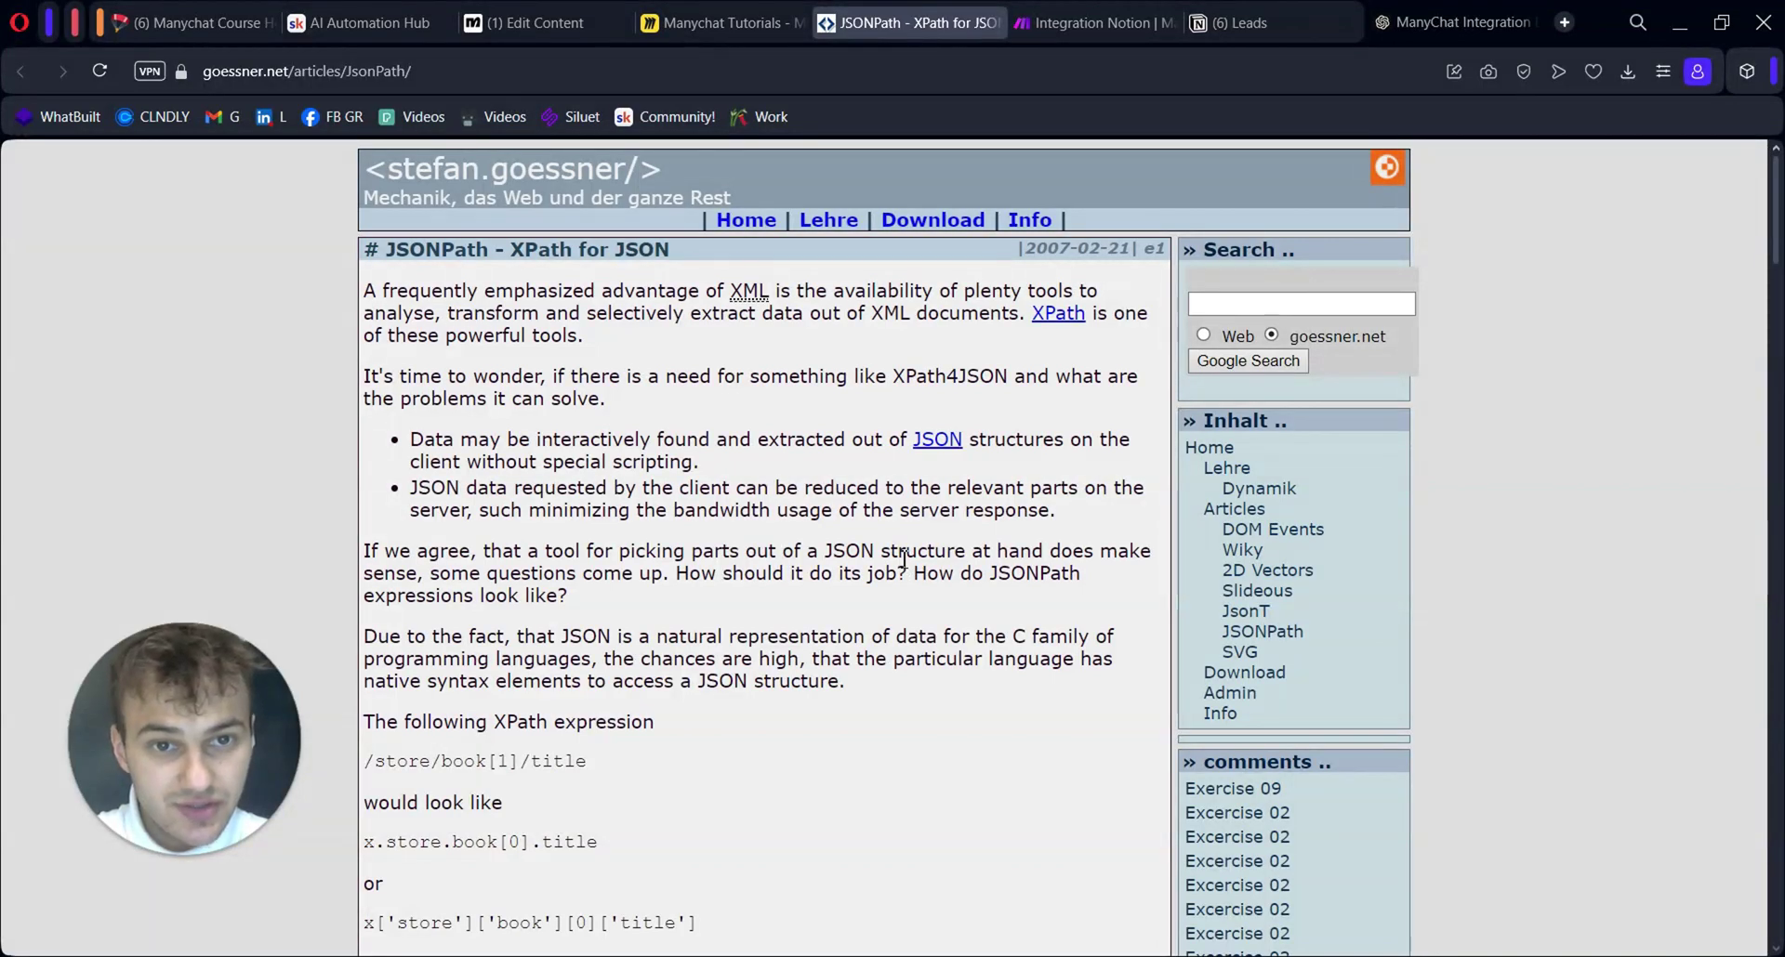
pyautogui.scroll(-5, 906, 558)
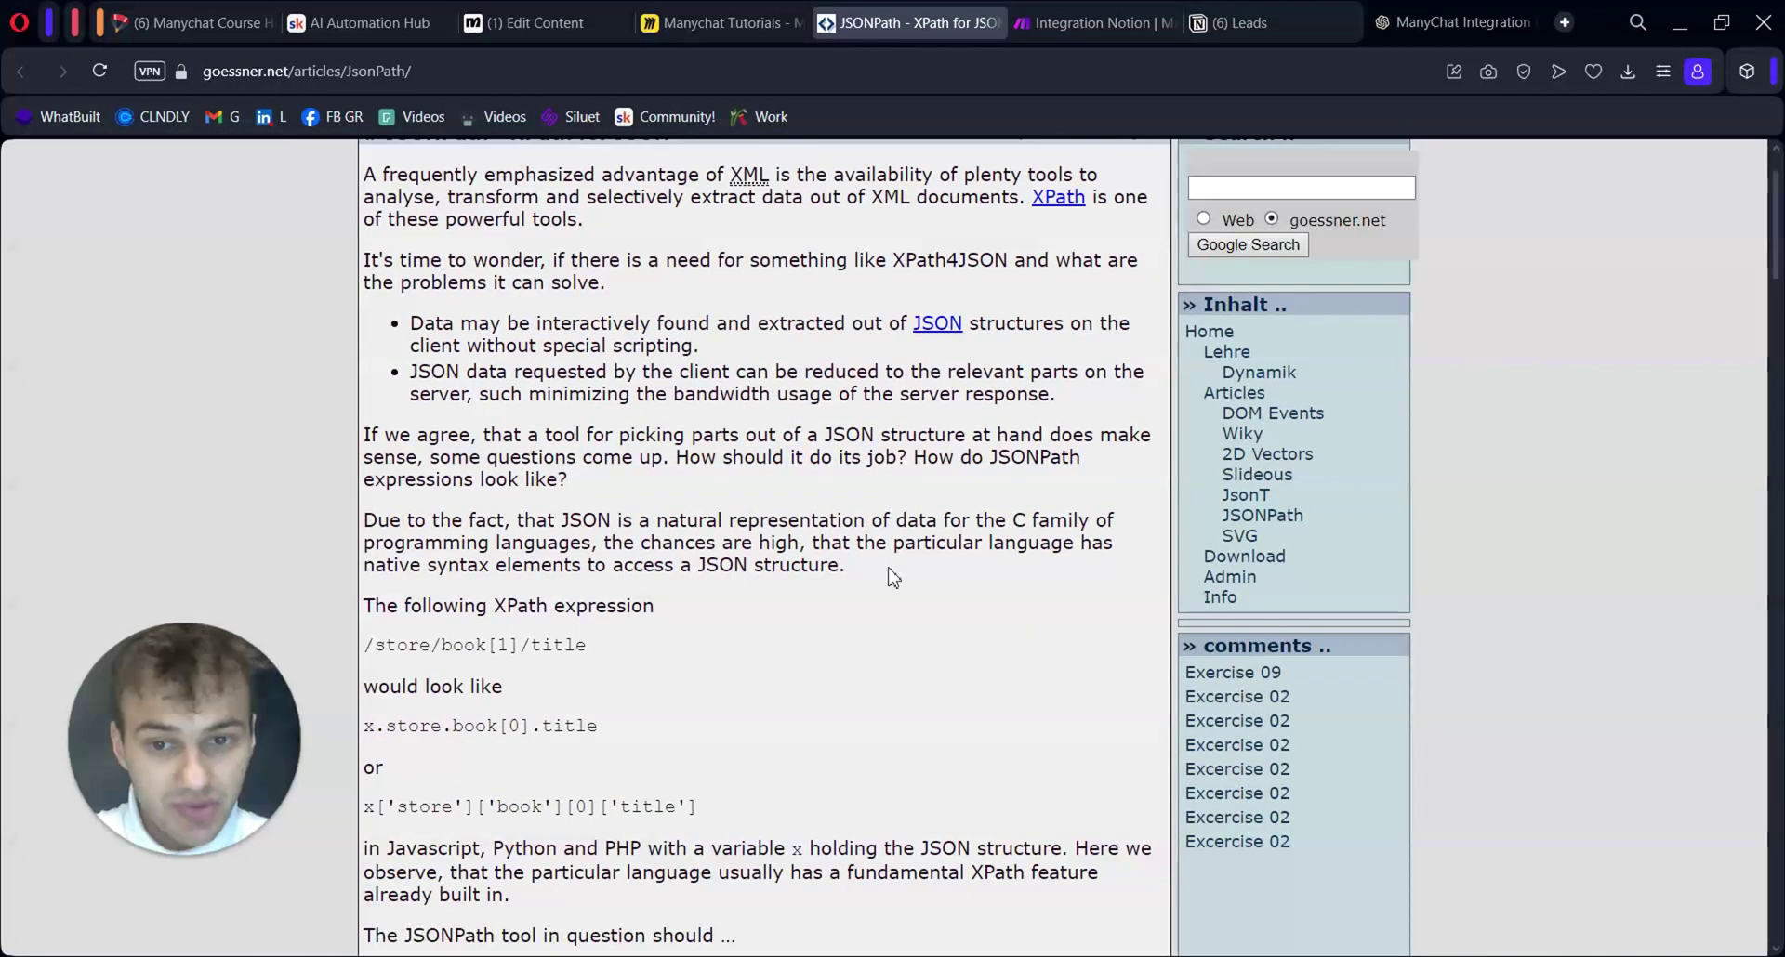
pyautogui.scroll(5, 890, 576)
pyautogui.hotkey('ctrl', 'Tab')
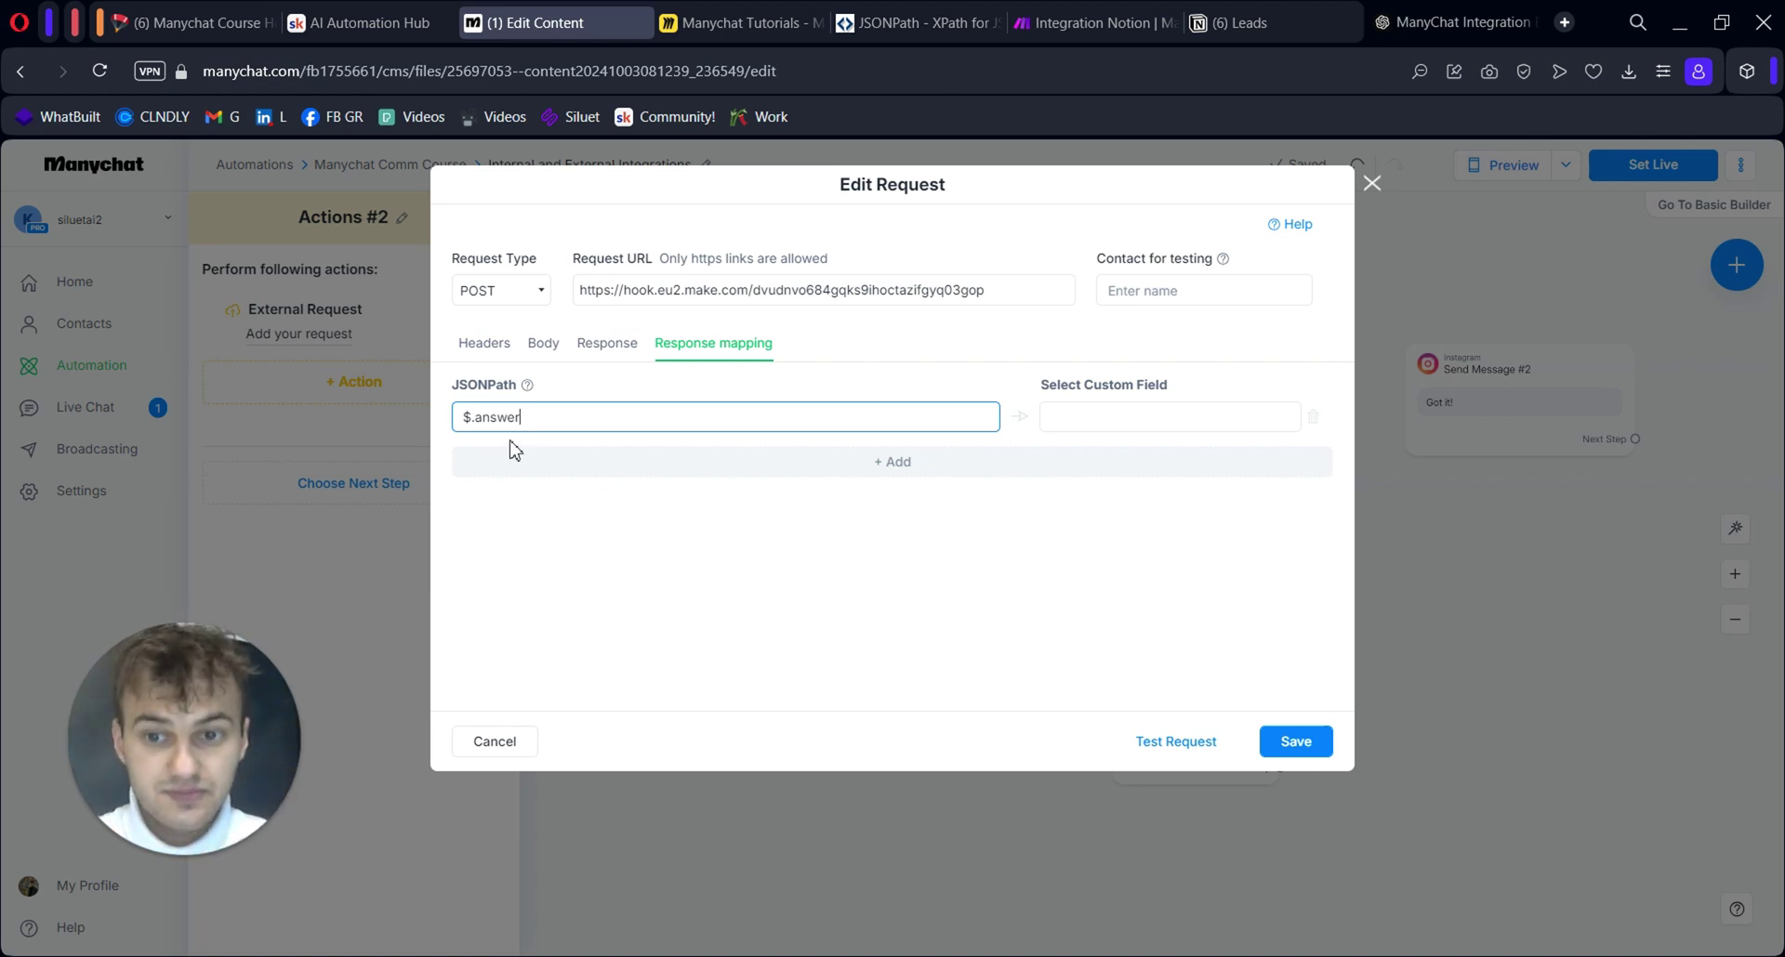
# Remove the $.answer response mapping row and review the request Body and Headers
pyautogui.click(1313, 416)
pyautogui.click(544, 344)
pyautogui.click(482, 346)
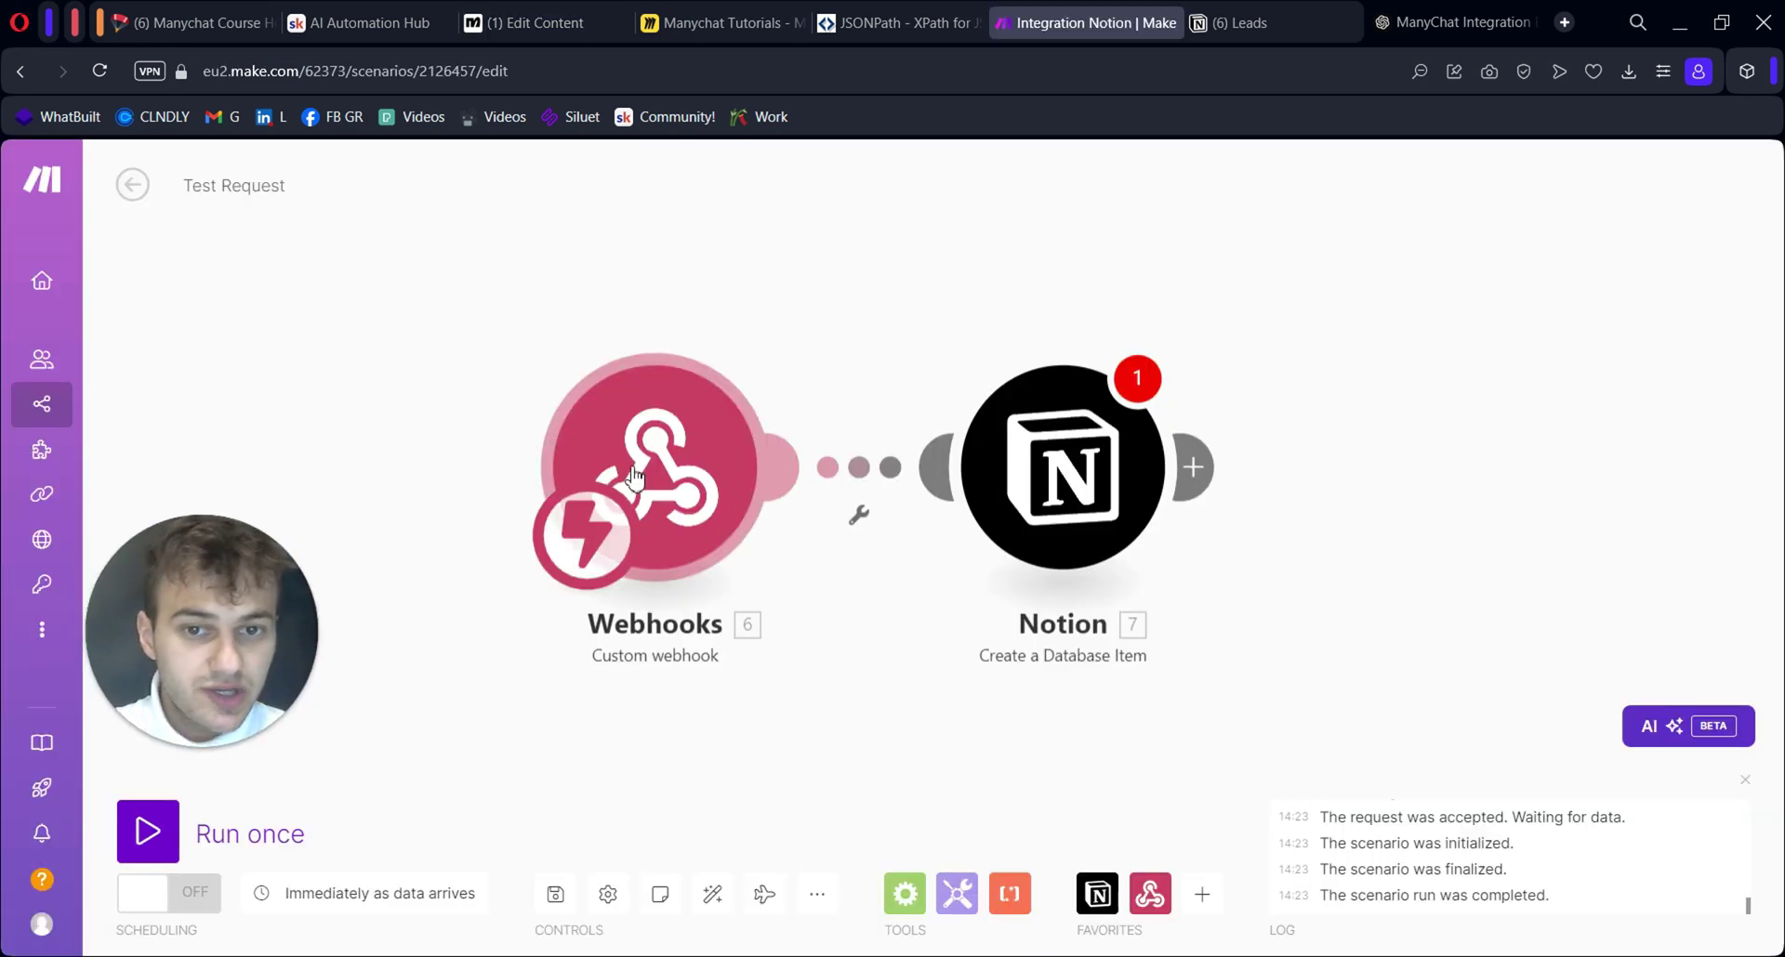
# Put Make's Webhooks module into redetermine data structure mode from its settings
pyautogui.rightClick(621, 445)
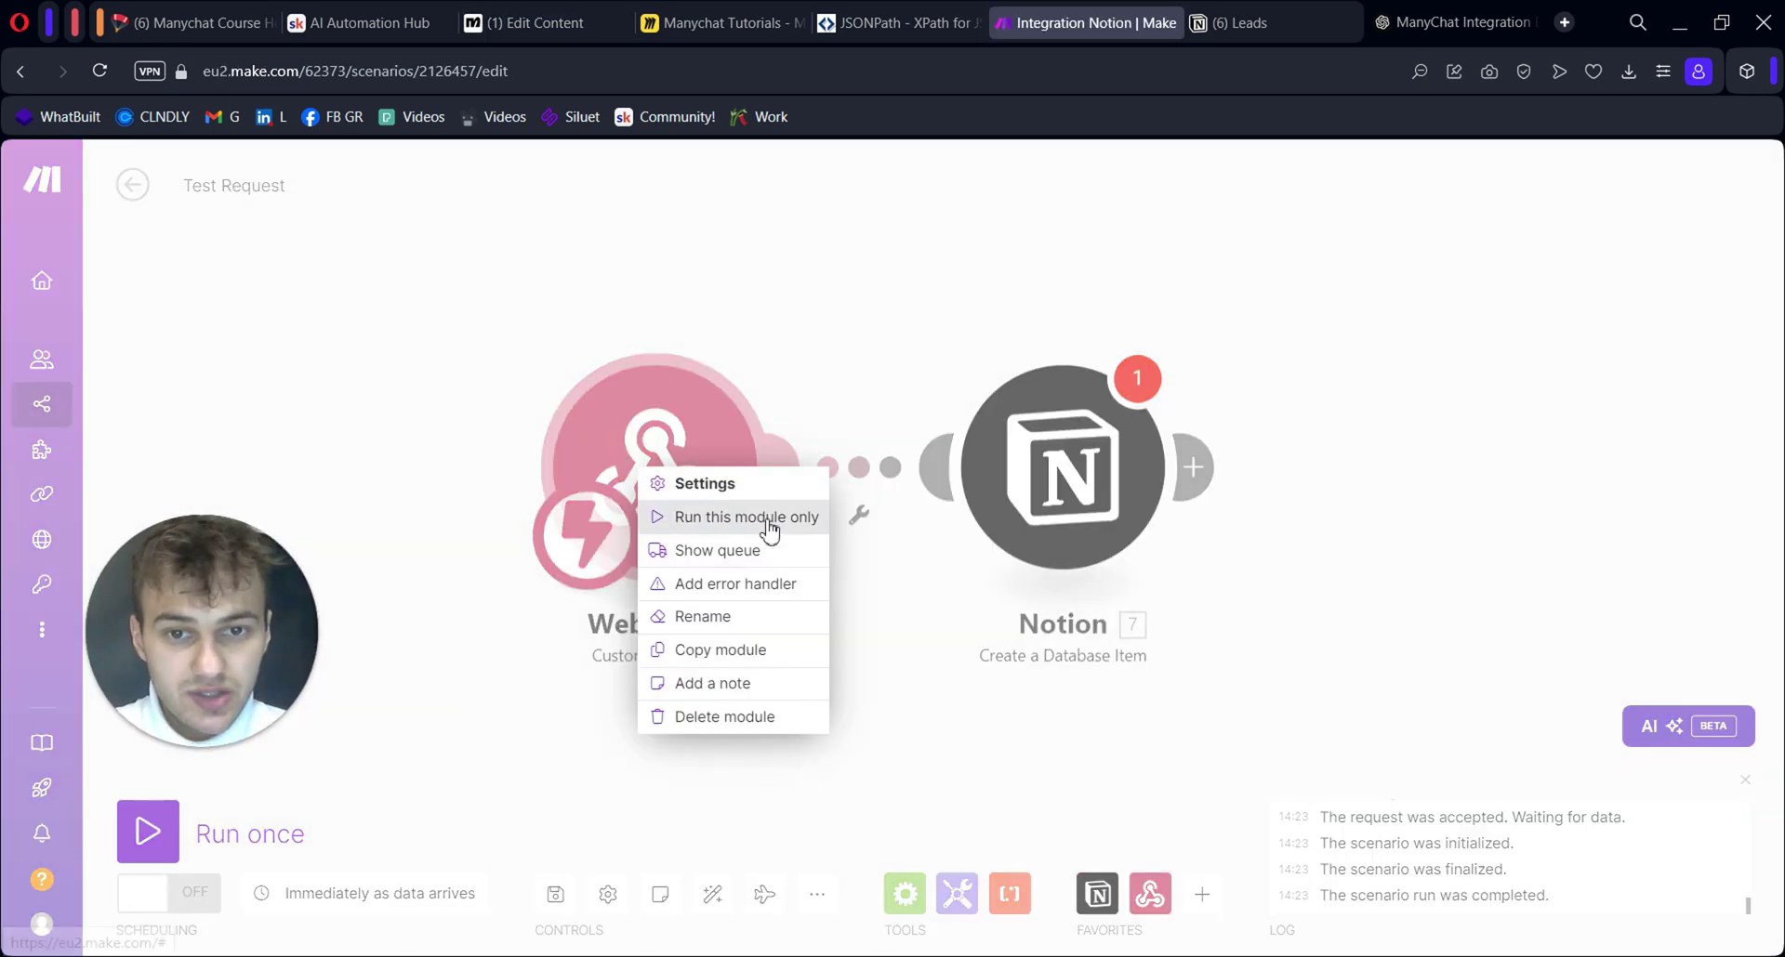
pyautogui.click(731, 448)
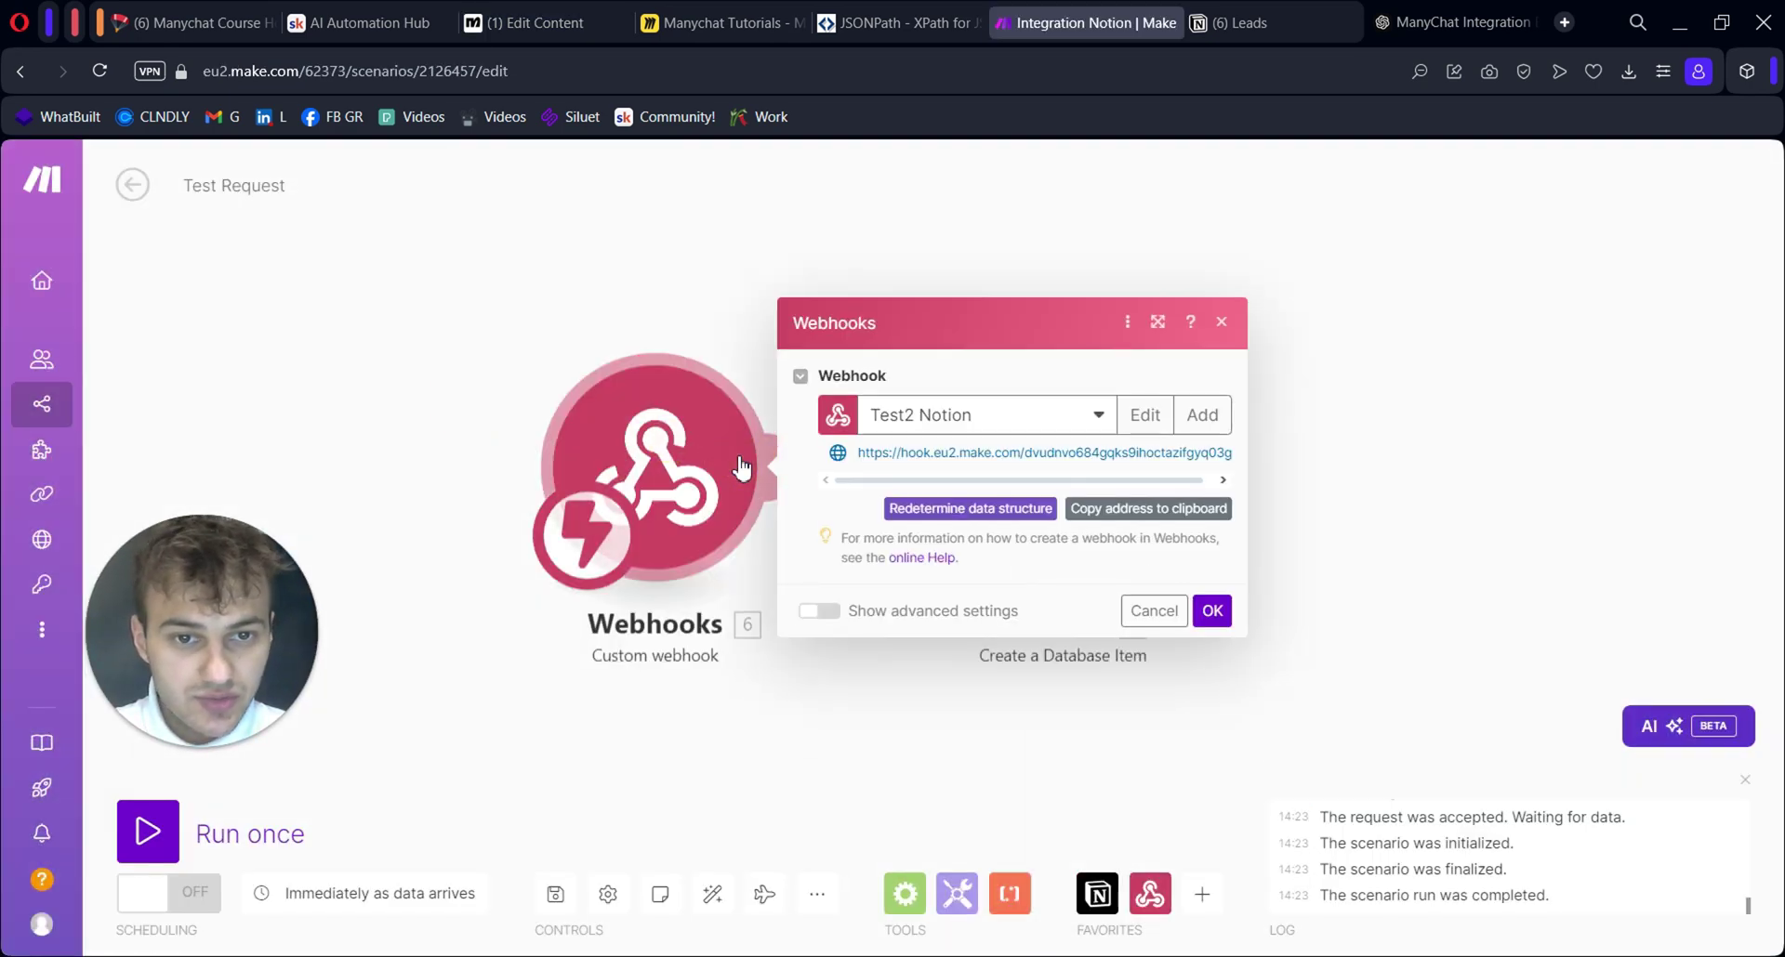
pyautogui.click(988, 514)
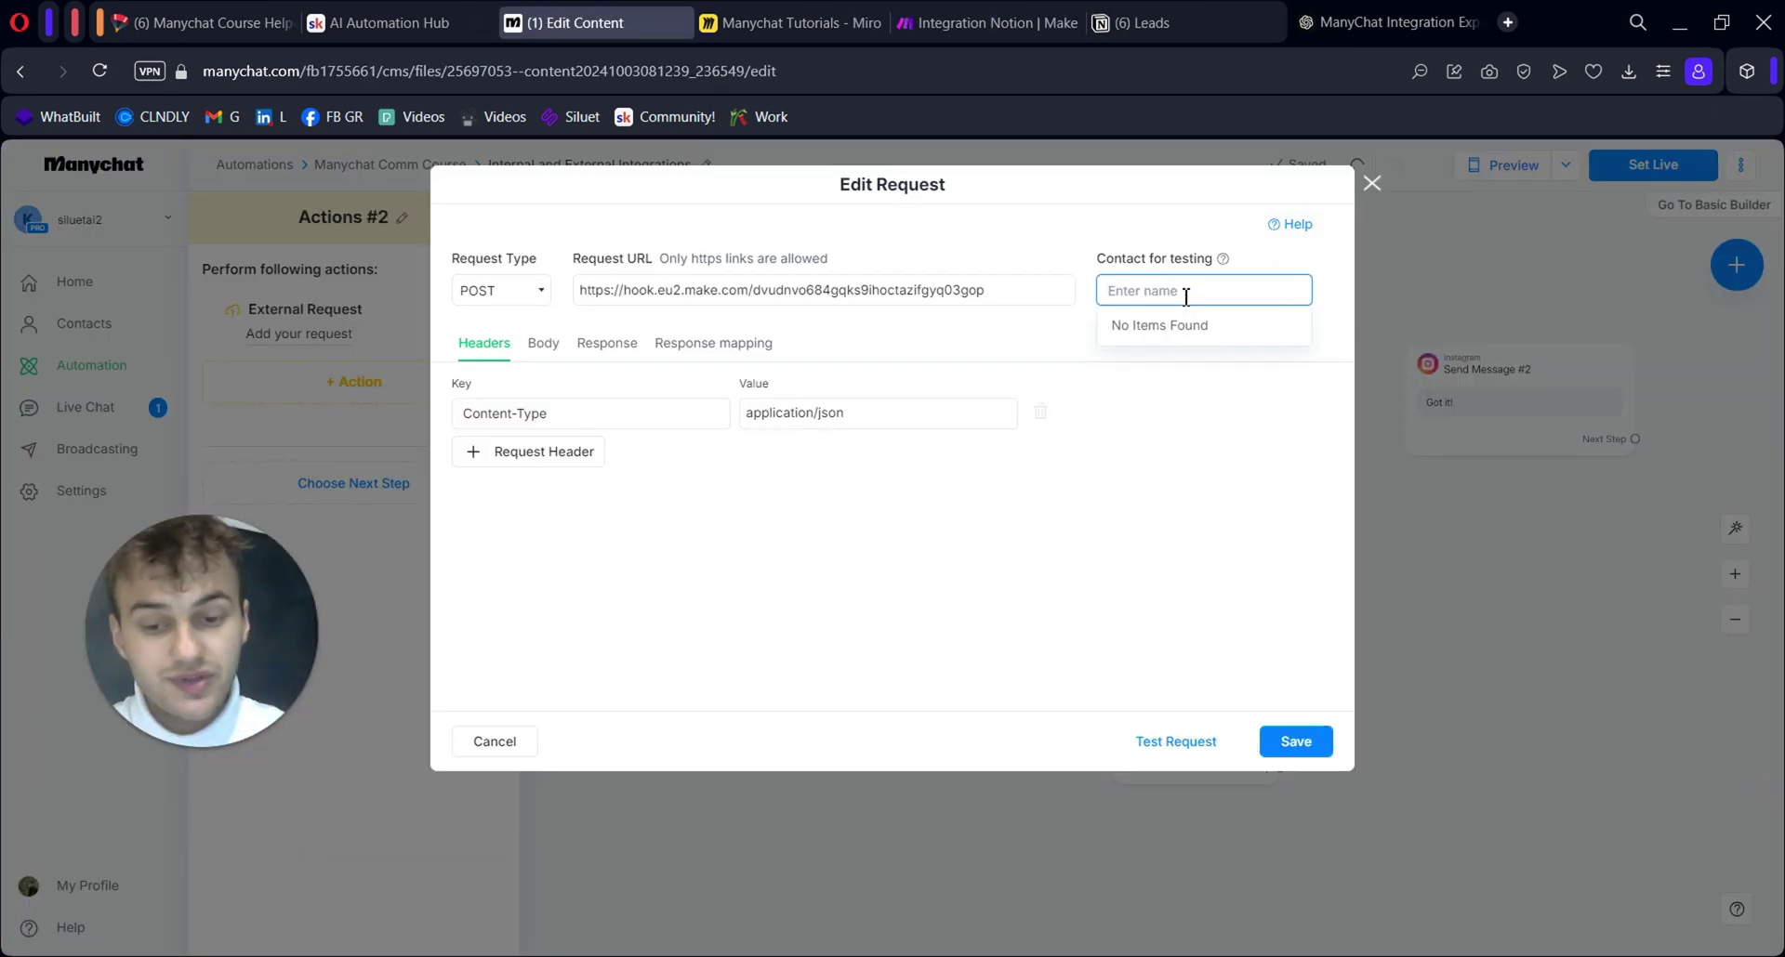
# Send a Manychat test request with the test contact, getting a 200 OK response
pyautogui.write('dima')
pyautogui.click(1144, 330)
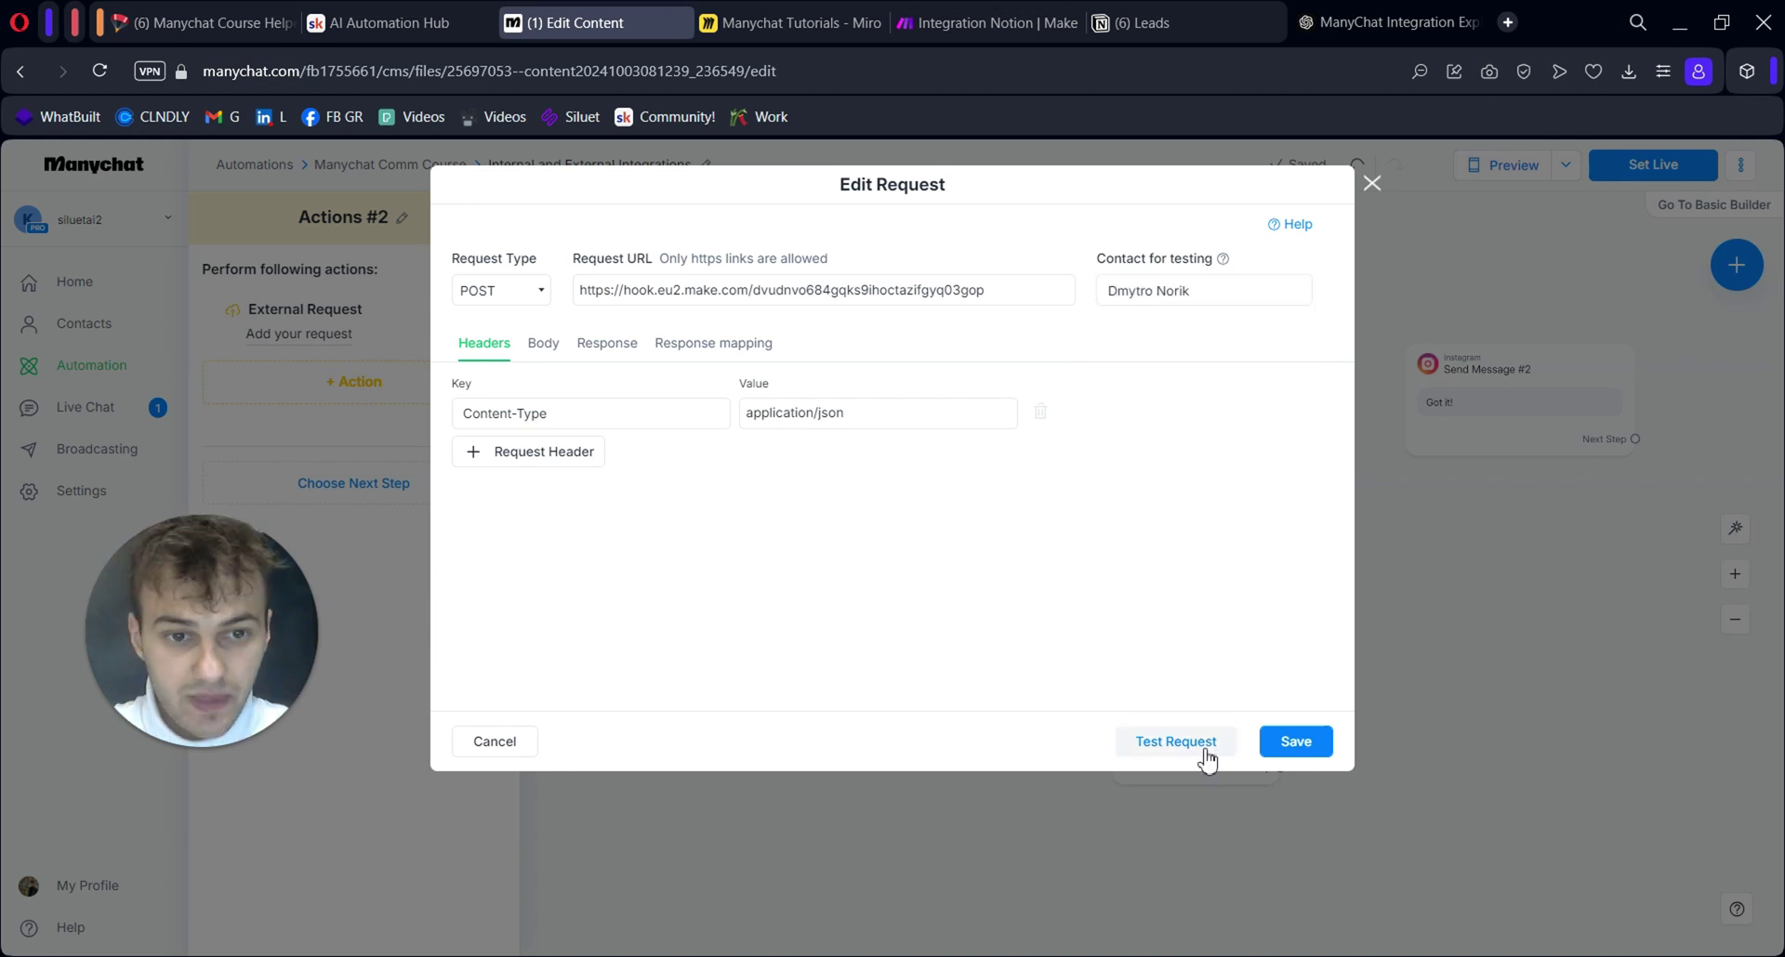
pyautogui.click(1176, 741)
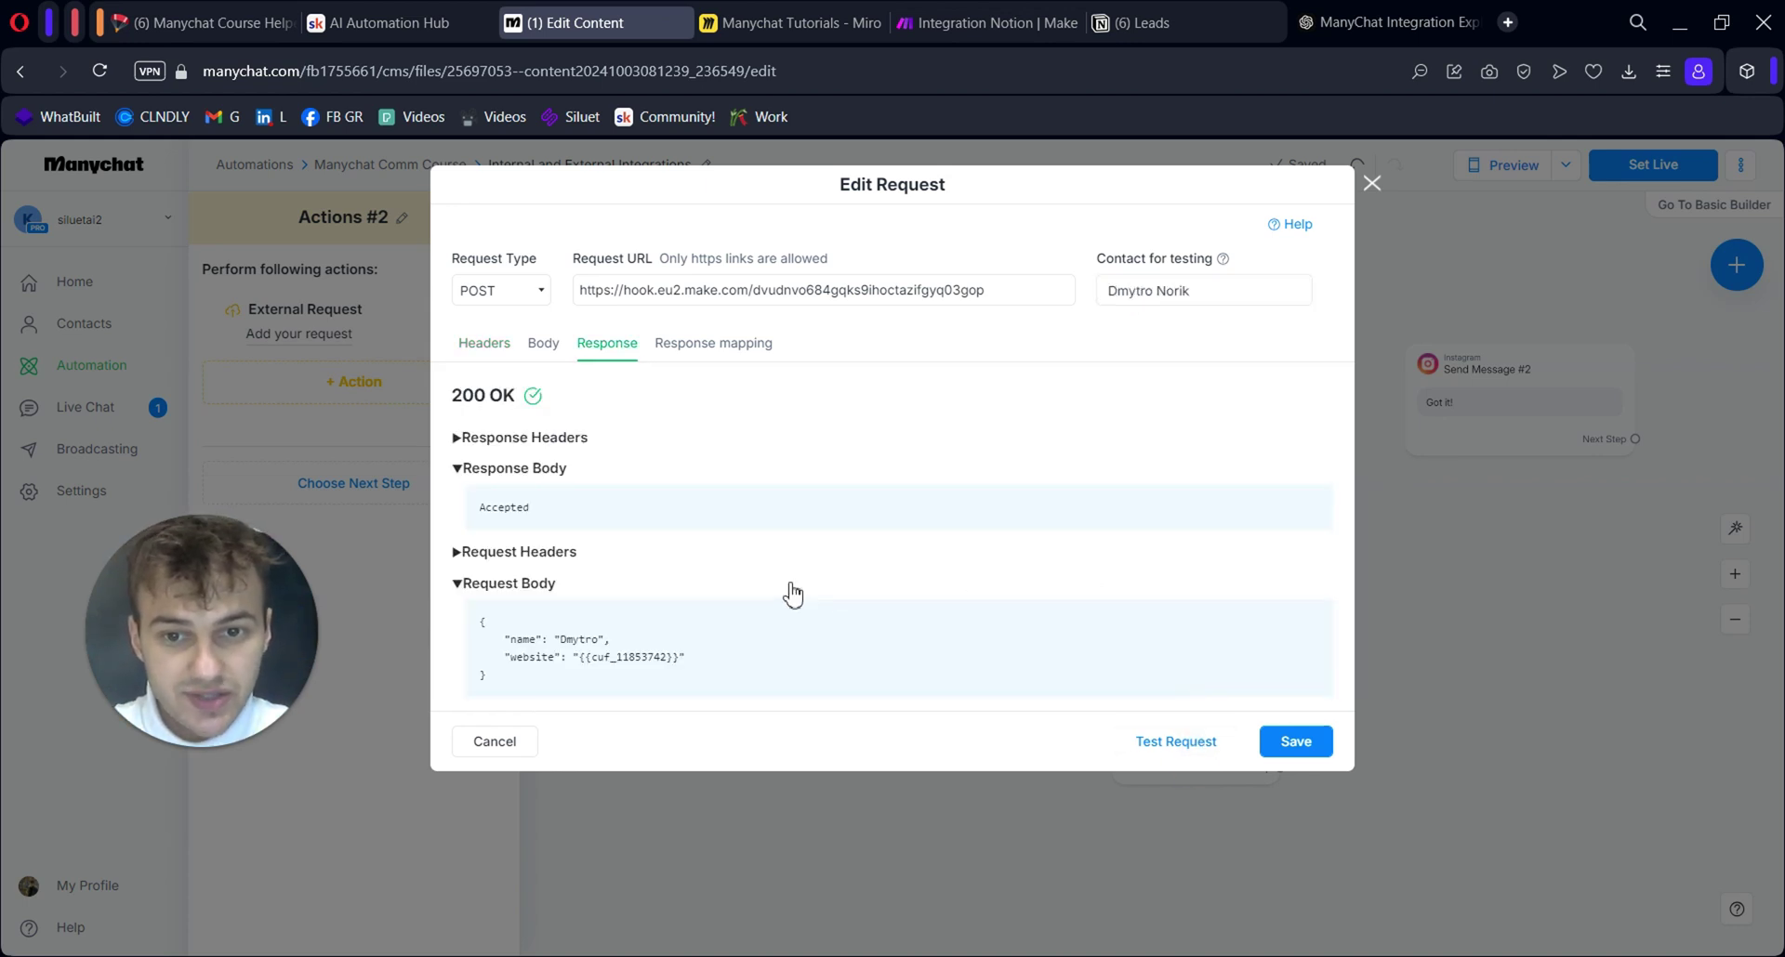
pyautogui.moveTo(539, 509); pyautogui.dragTo(470, 510)
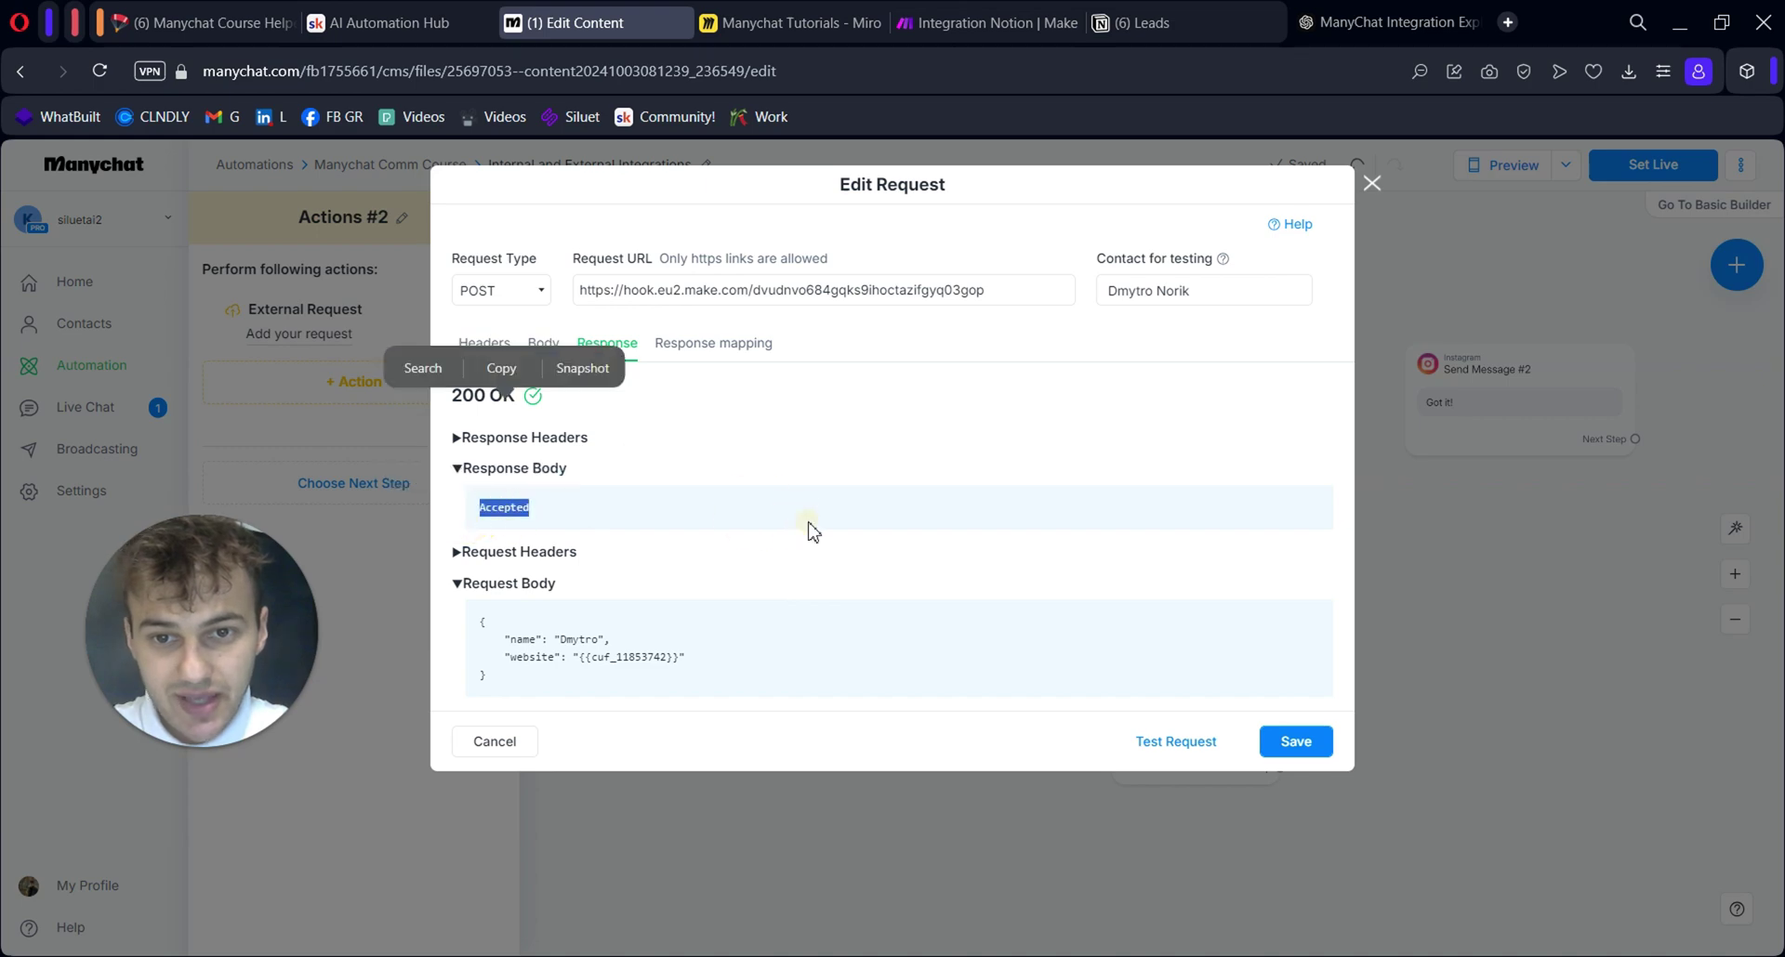
pyautogui.hotkey('ctrl', 'Tab')
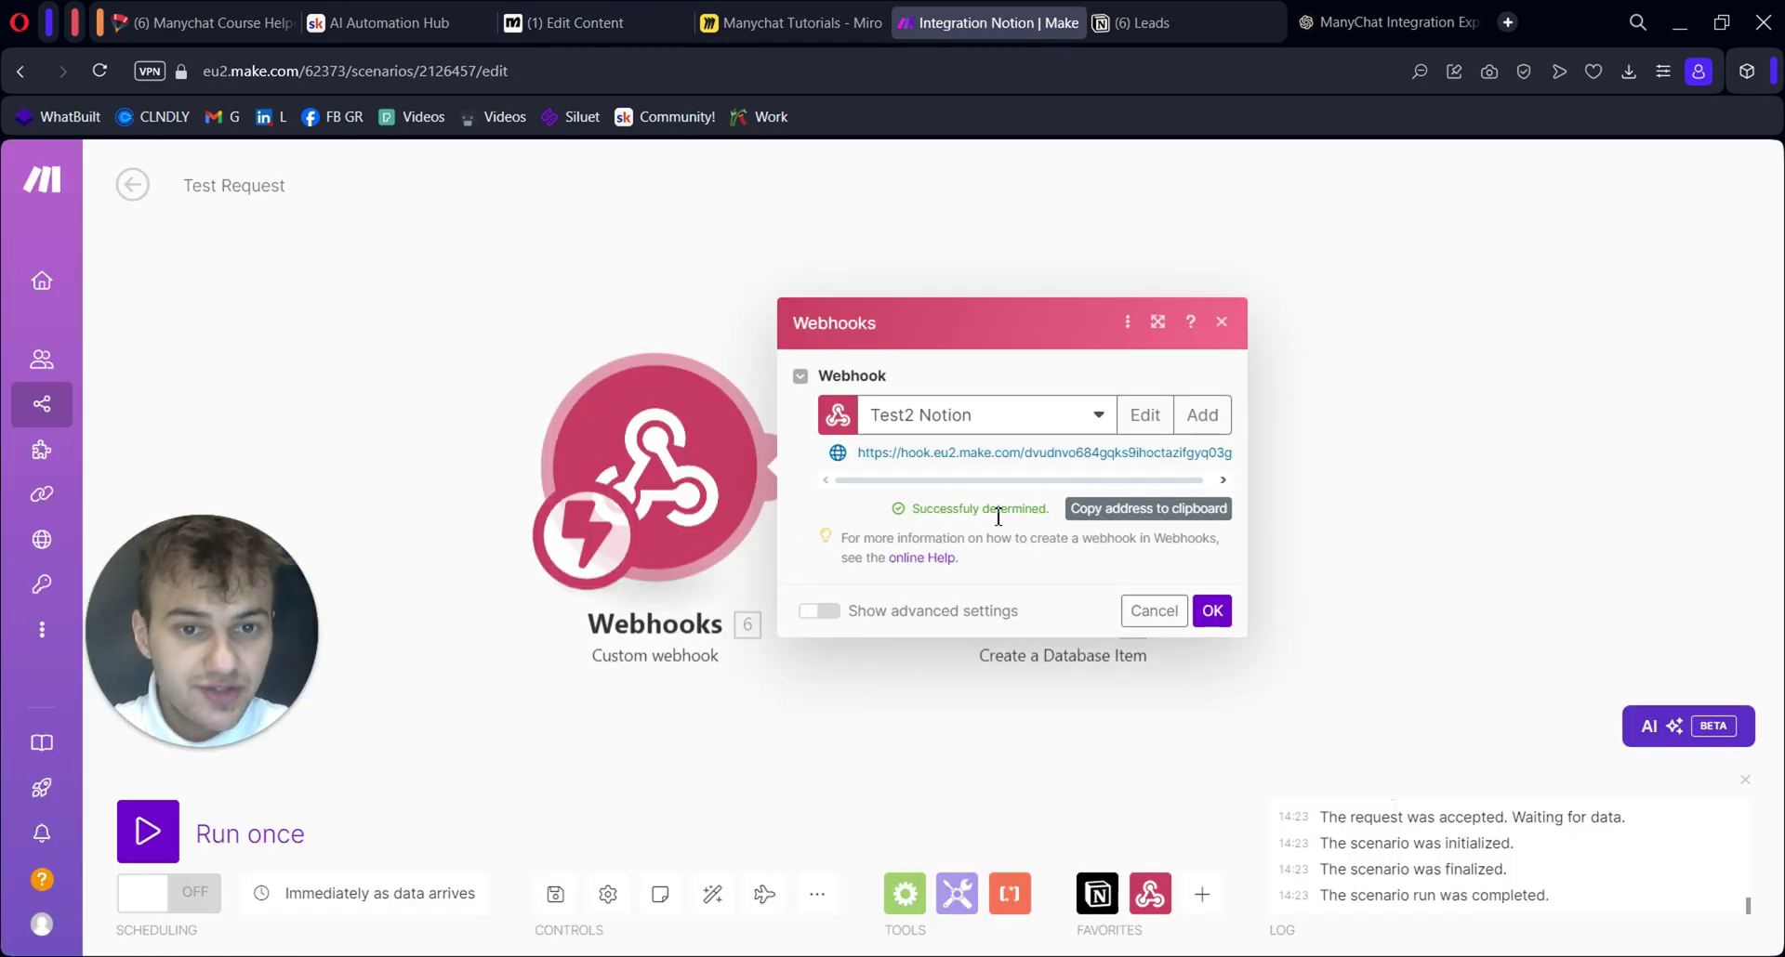
# Confirm the webhook settings and map the webhook's name into the Notion Name field
pyautogui.click(1211, 611)
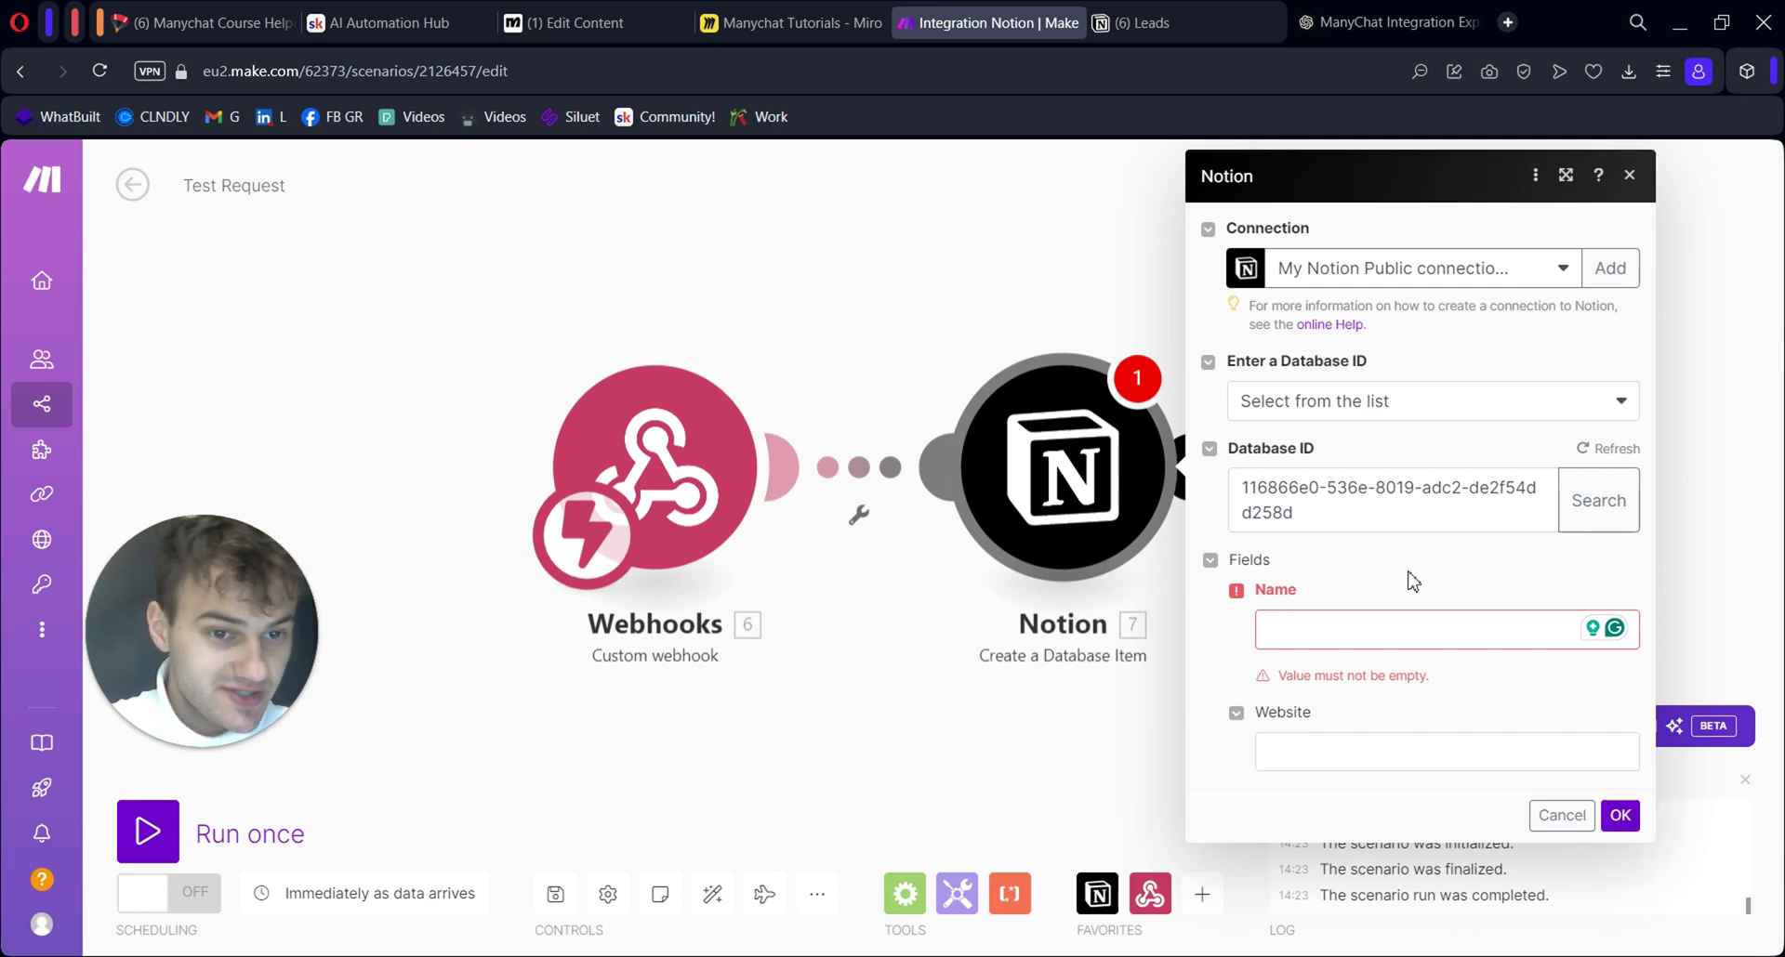
pyautogui.click(1382, 625)
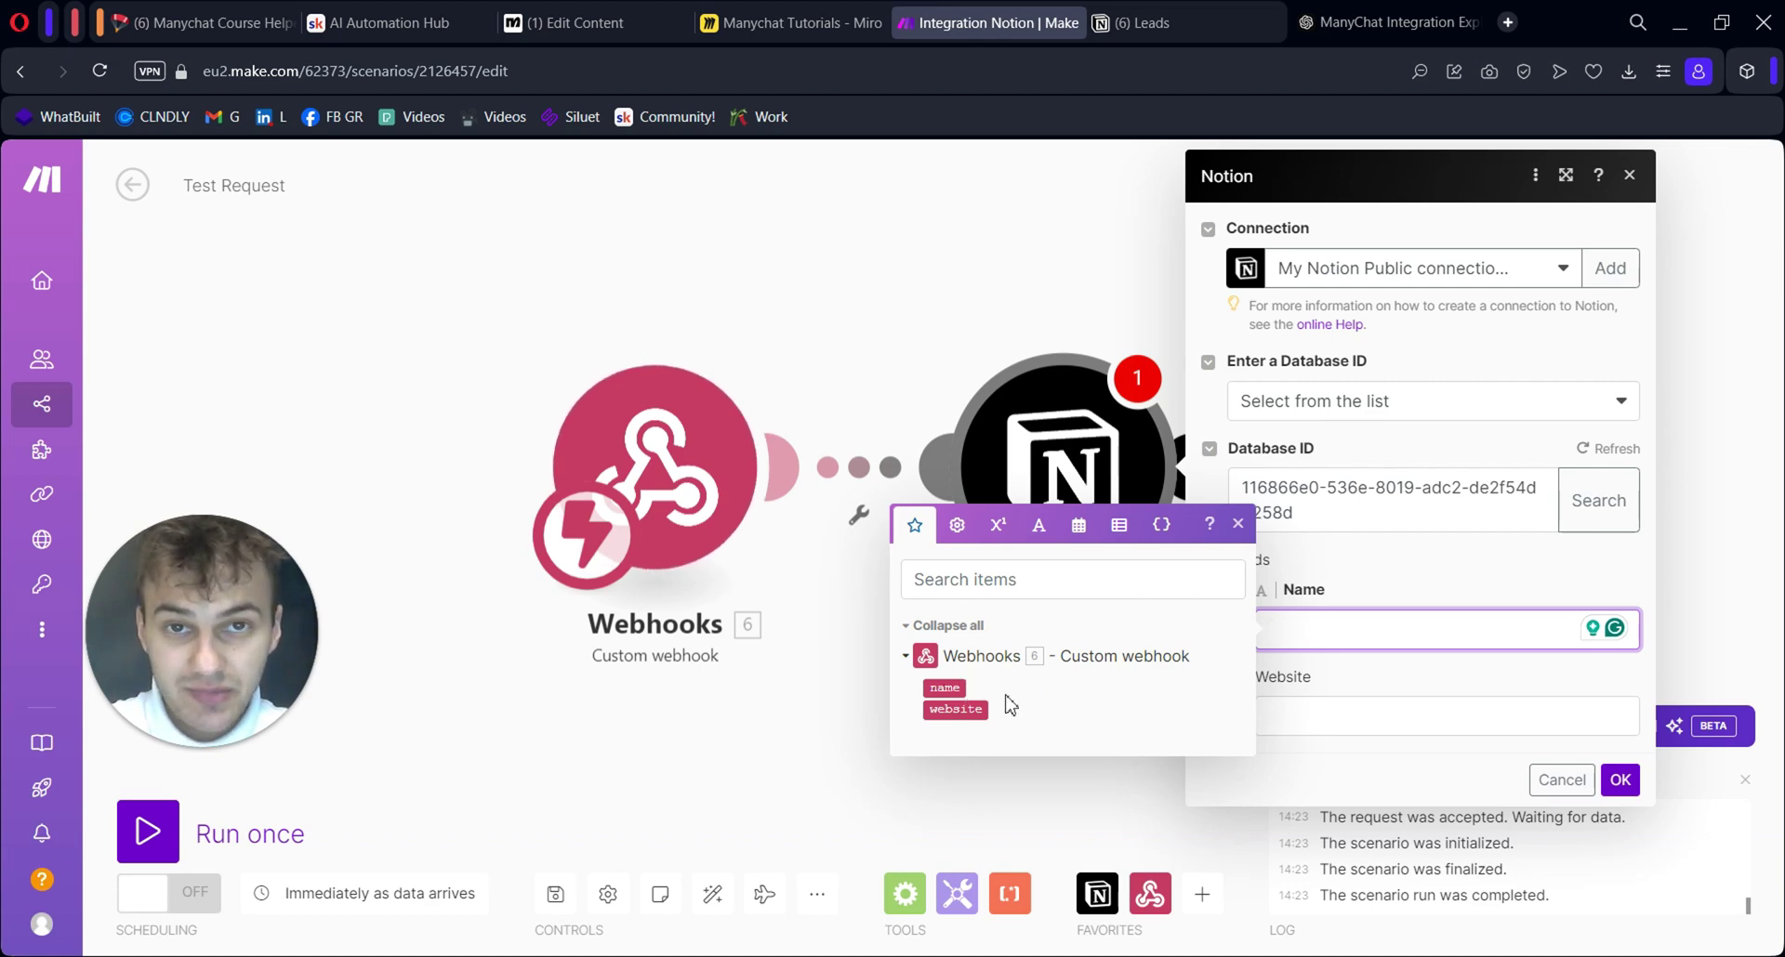
pyautogui.hotkey('ctrl', 'Tab')
pyautogui.click(544, 343)
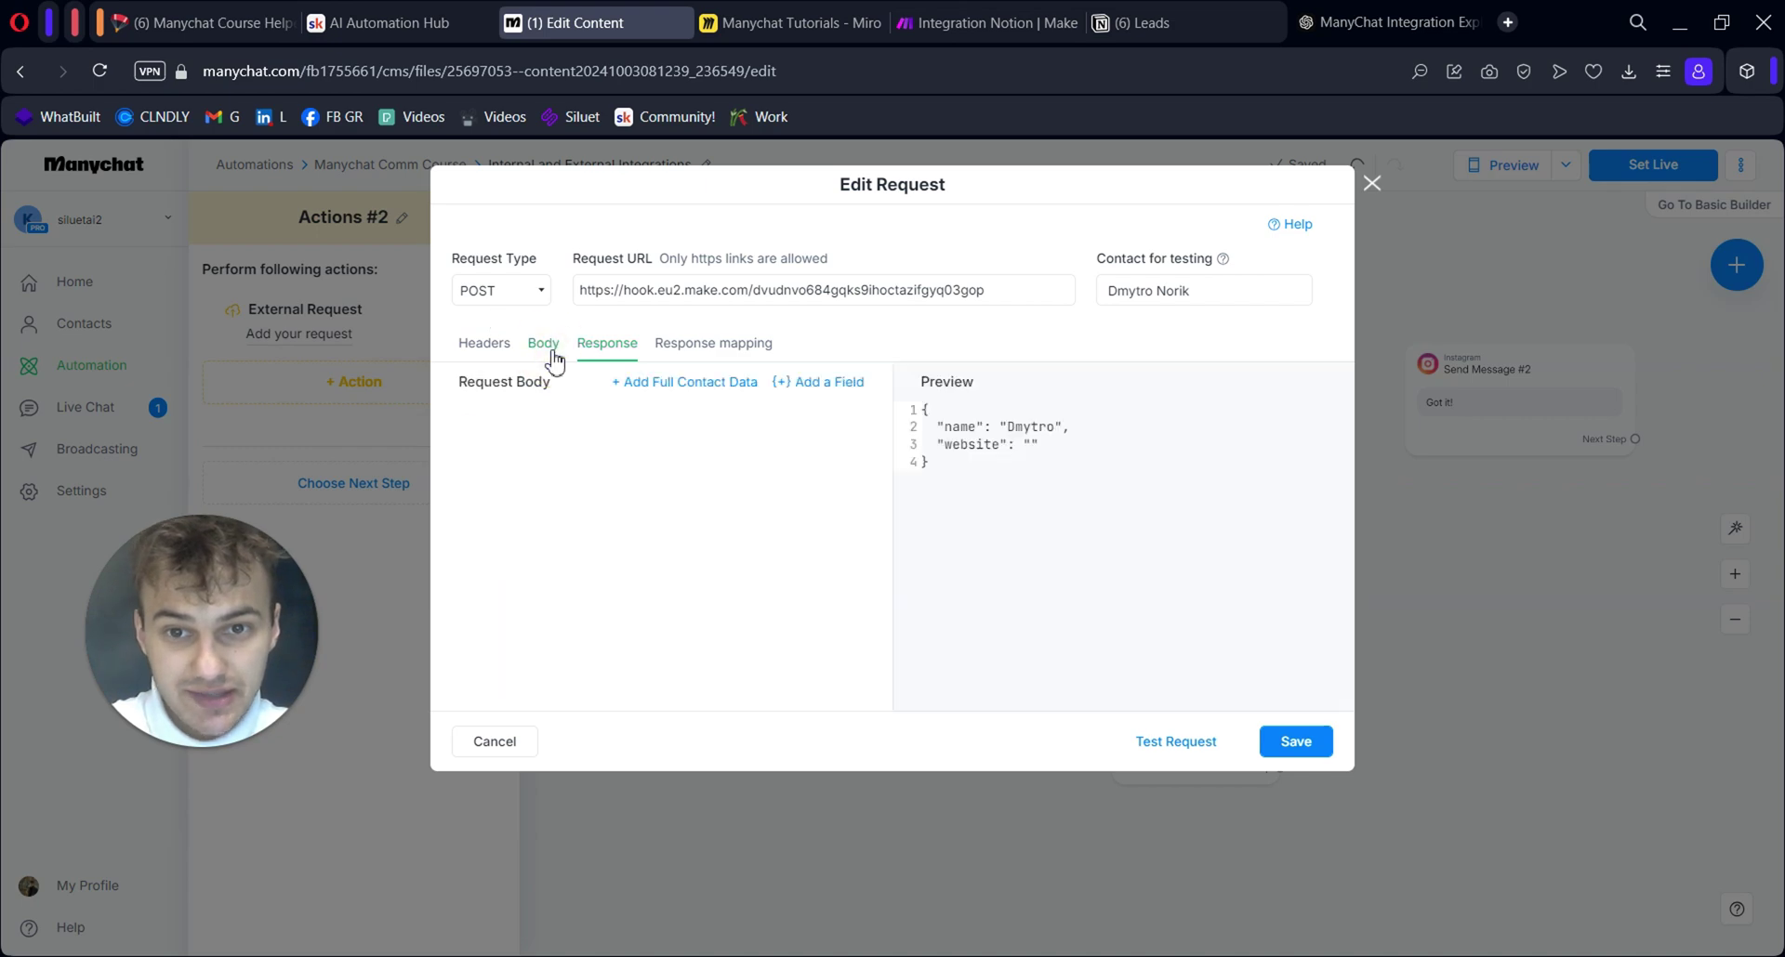
pyautogui.hotkey('ctrl', 'a')
pyautogui.click(624, 506)
pyautogui.hotkey('ctrl', 'Tab')
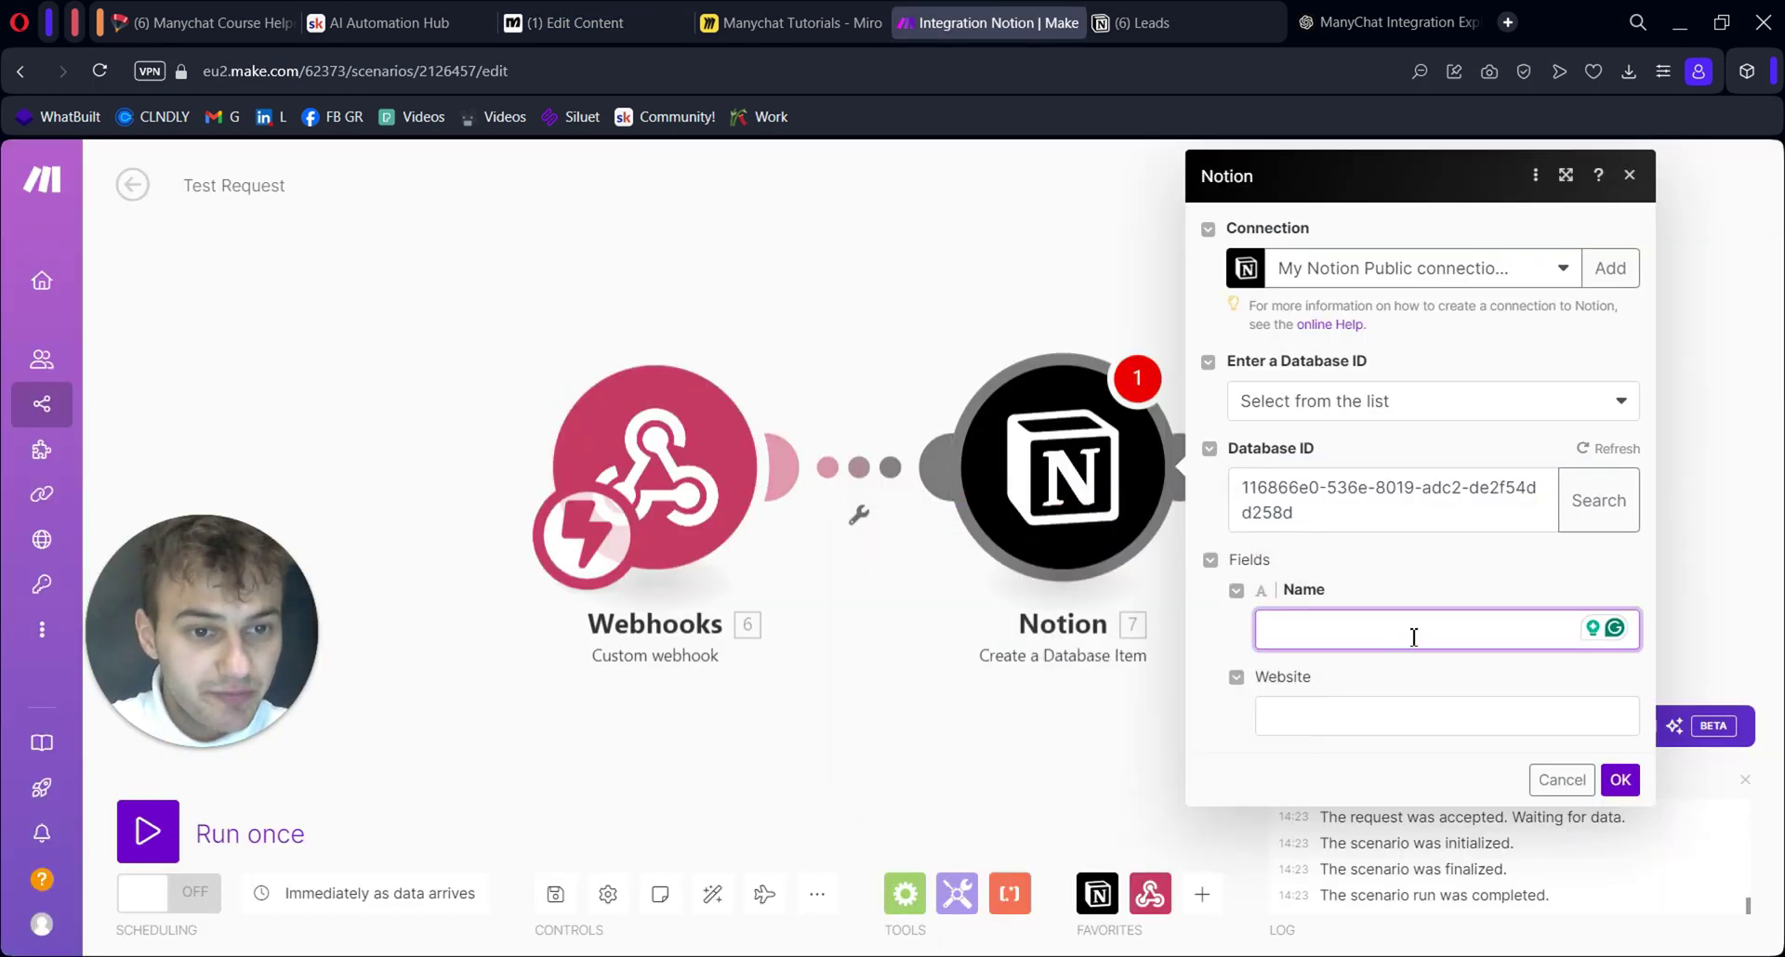
pyautogui.click(1413, 621)
pyautogui.hotkey('ctrl', 'v')
# Map the webhook's website into the Website field, save, and run the scenario once
pyautogui.click(1339, 722)
pyautogui.click(955, 796)
pyautogui.click(1620, 781)
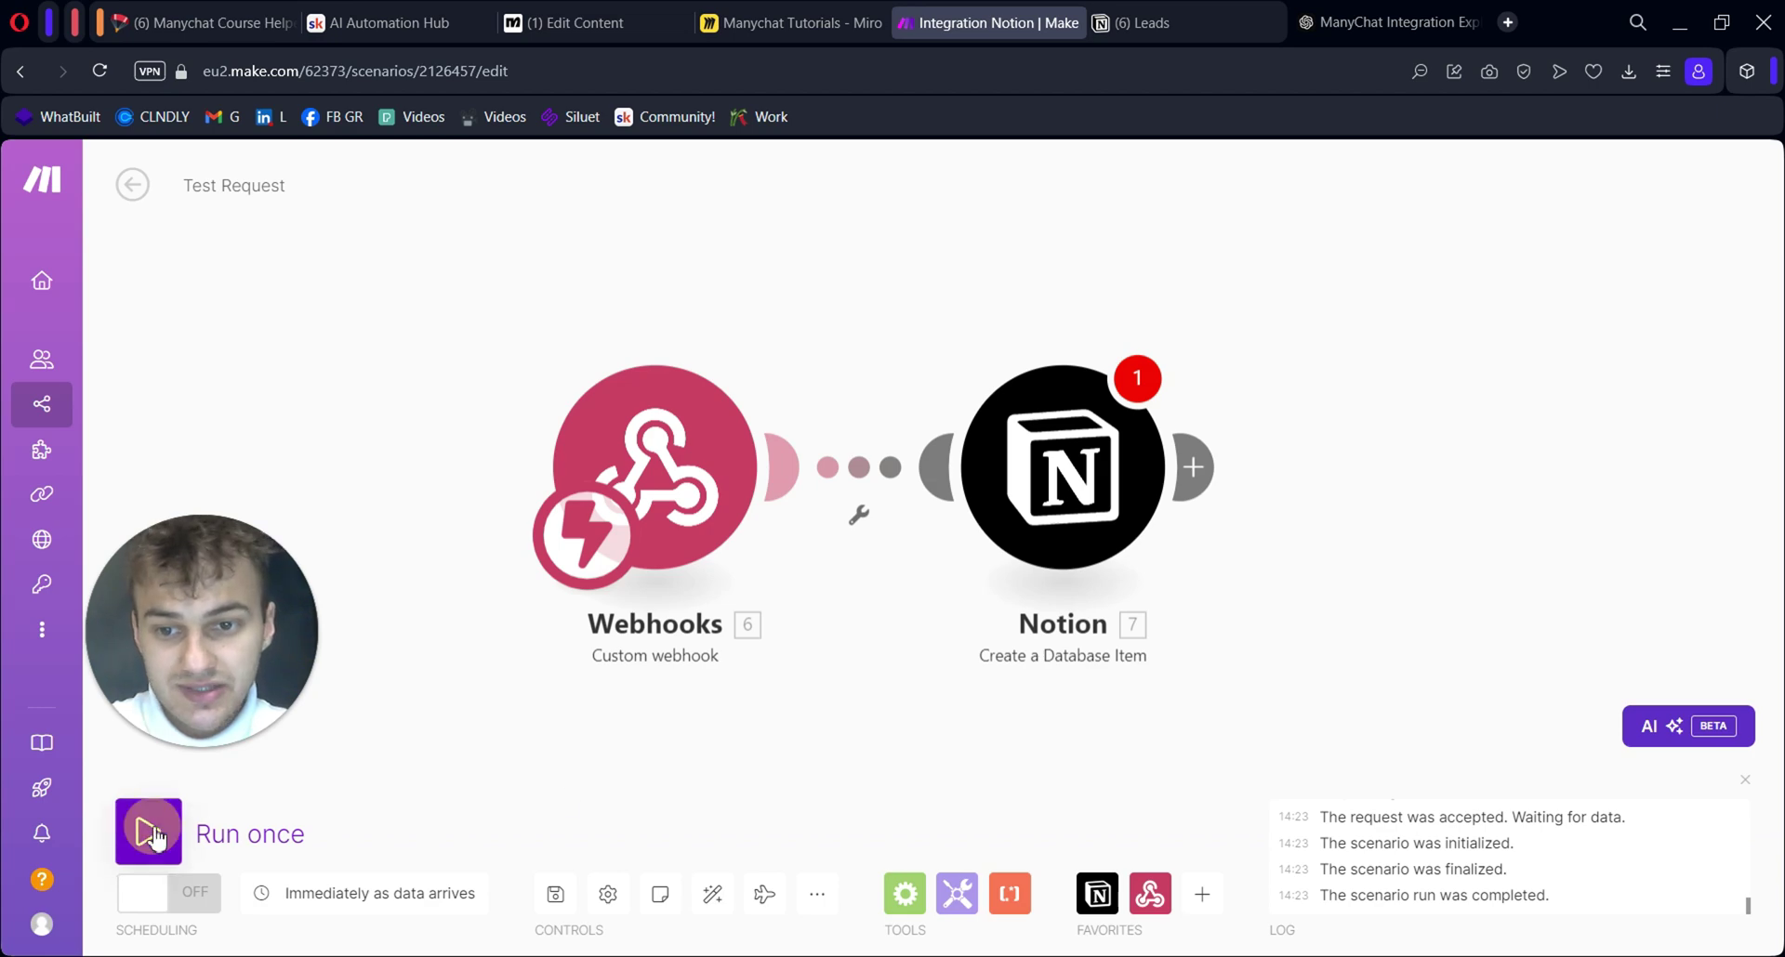
pyautogui.click(206, 828)
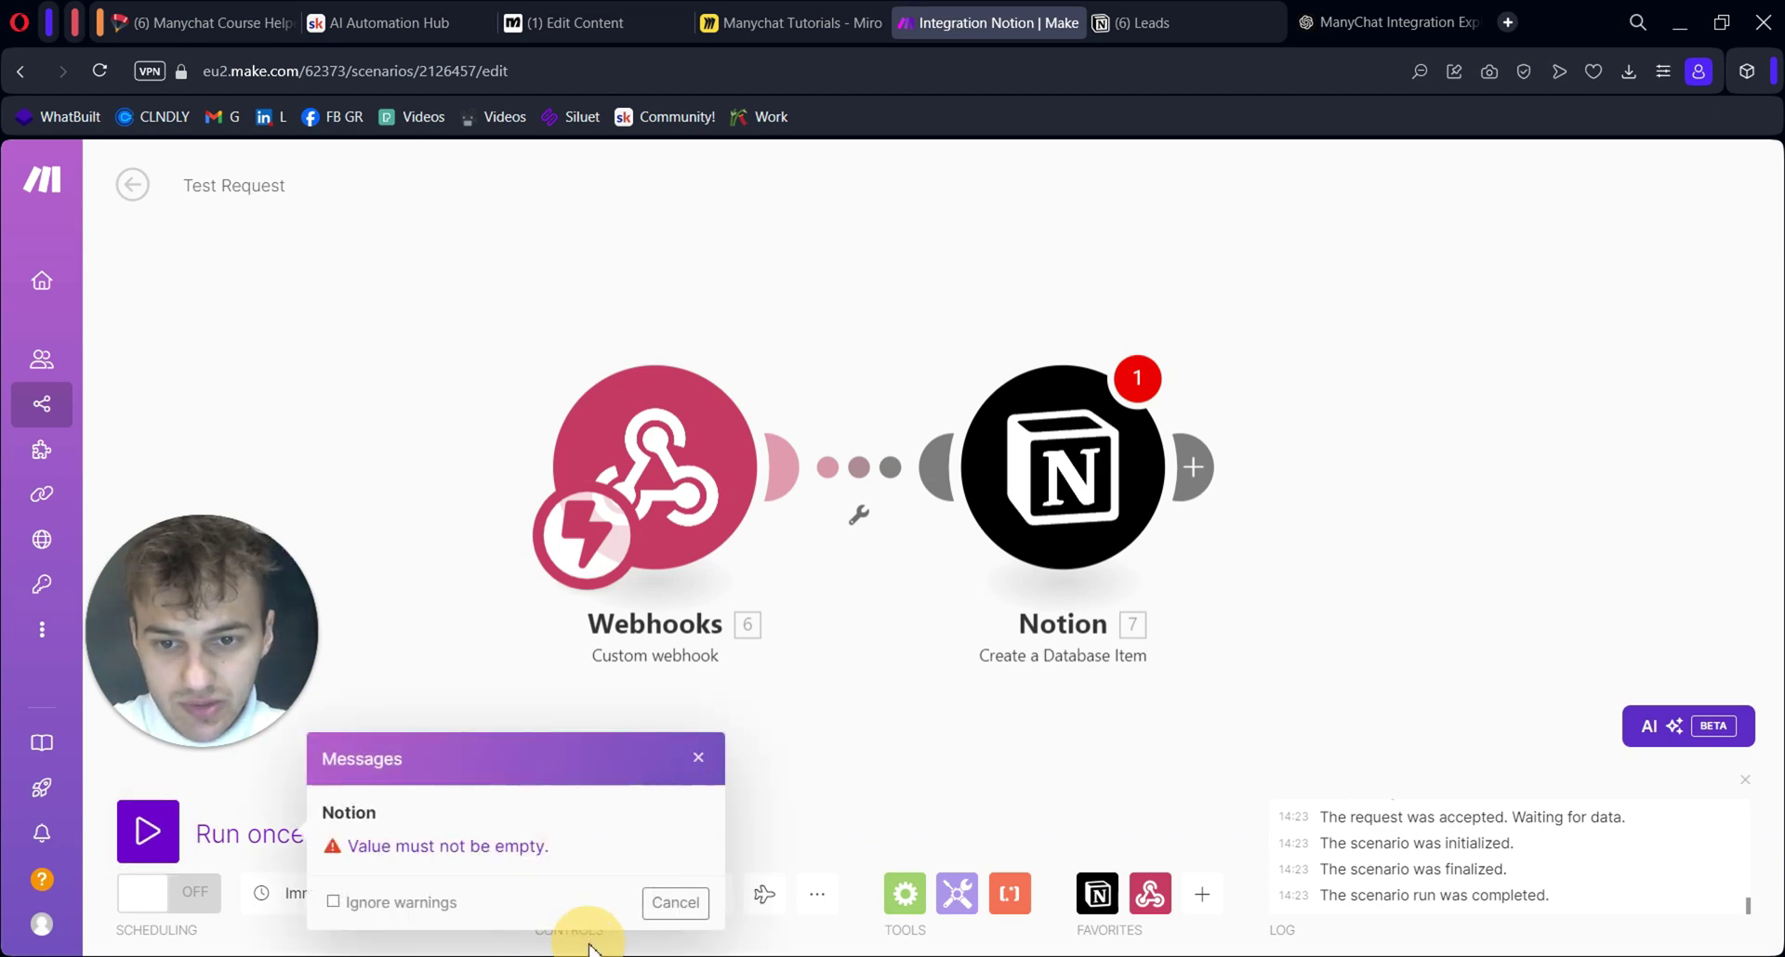
pyautogui.click(1087, 484)
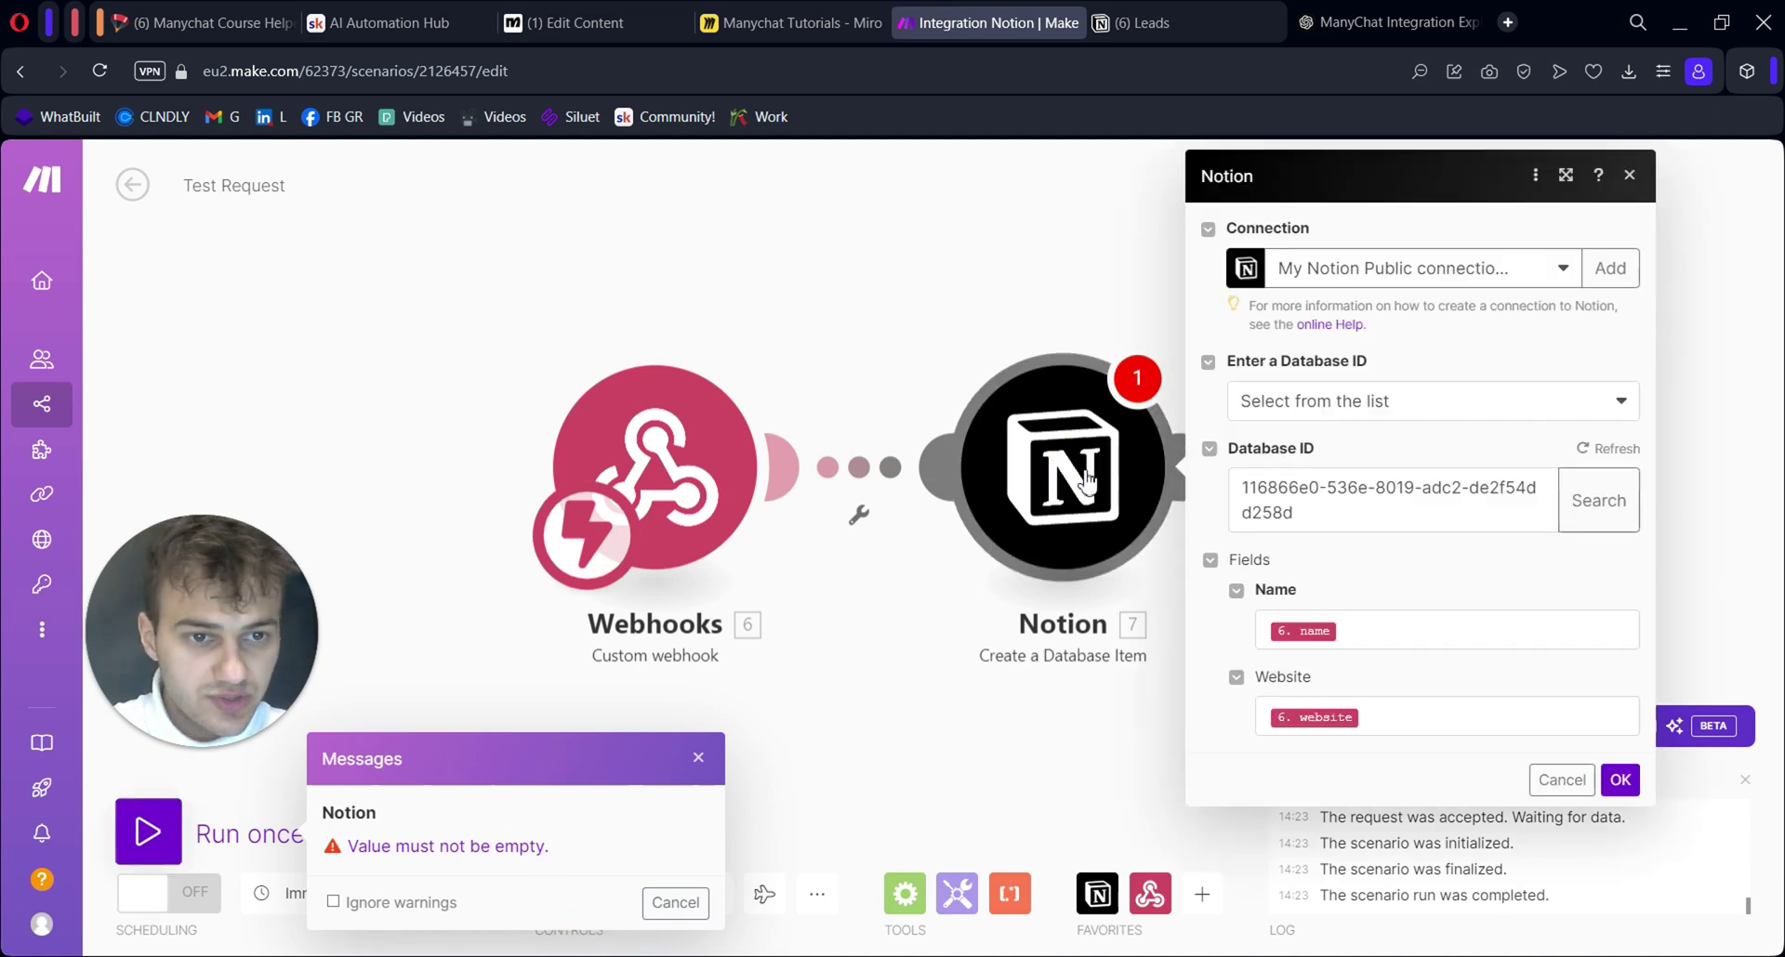
# Save the Notion module and Make scenario, then save Manychat's external request
pyautogui.click(1616, 783)
pyautogui.click(576, 902)
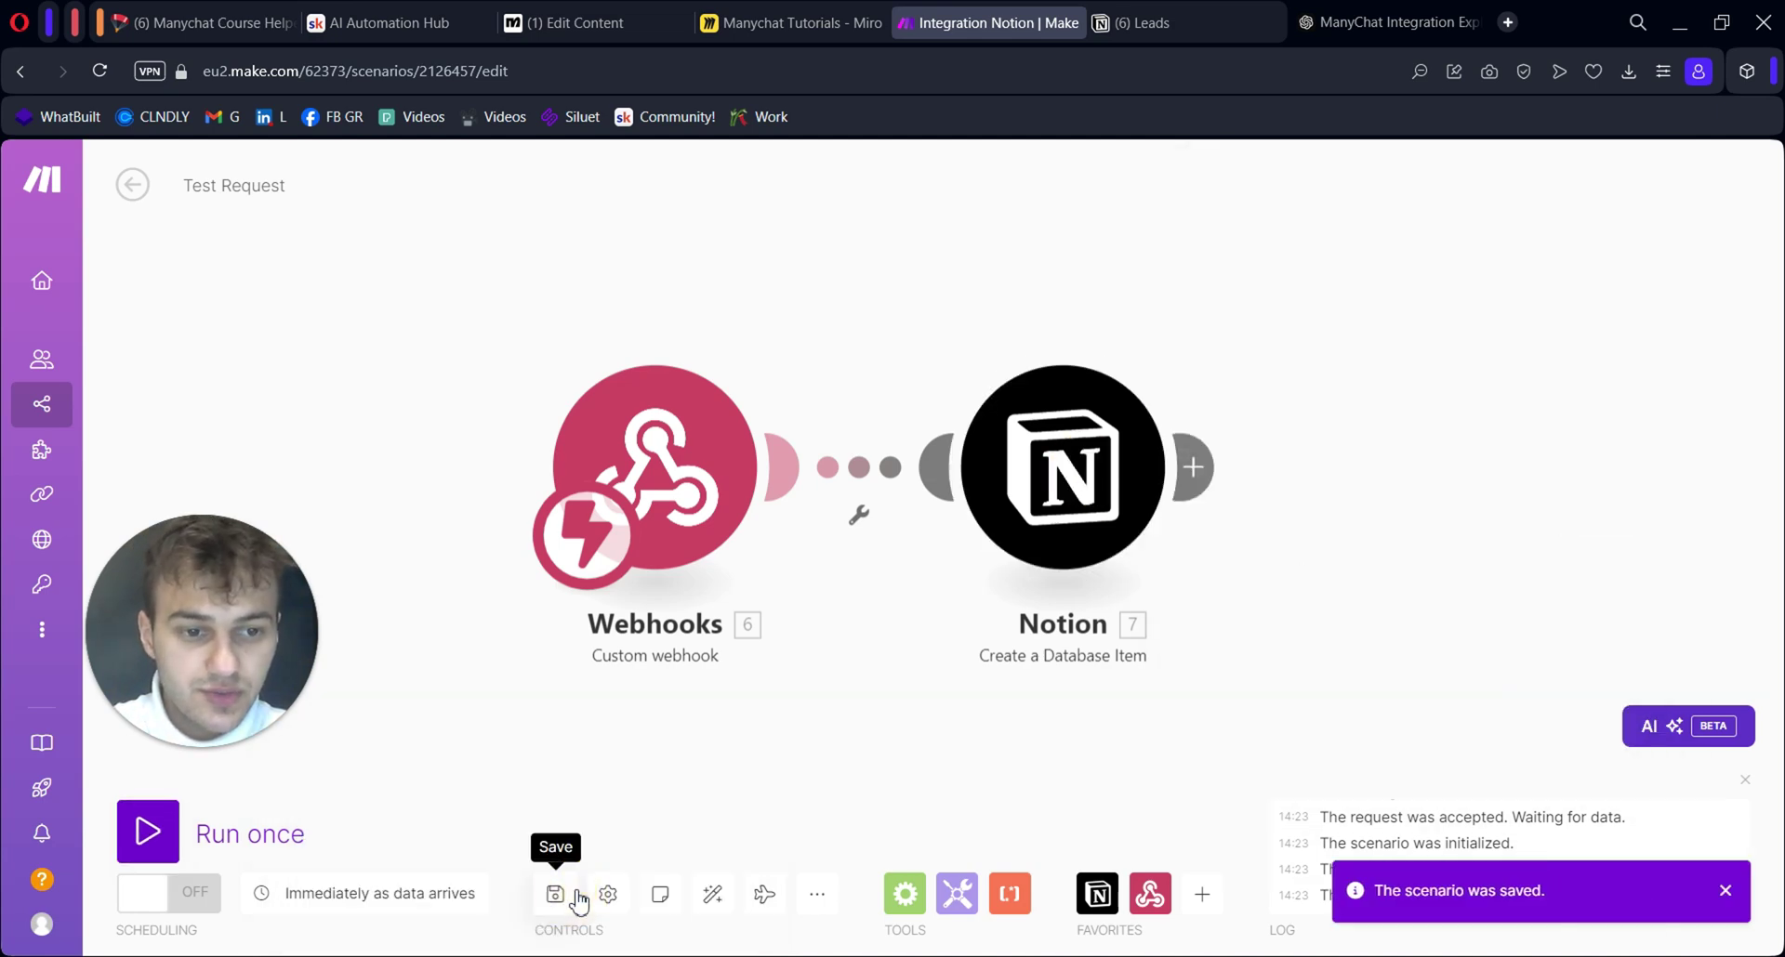
pyautogui.hotkey('ctrl', 'Tab')
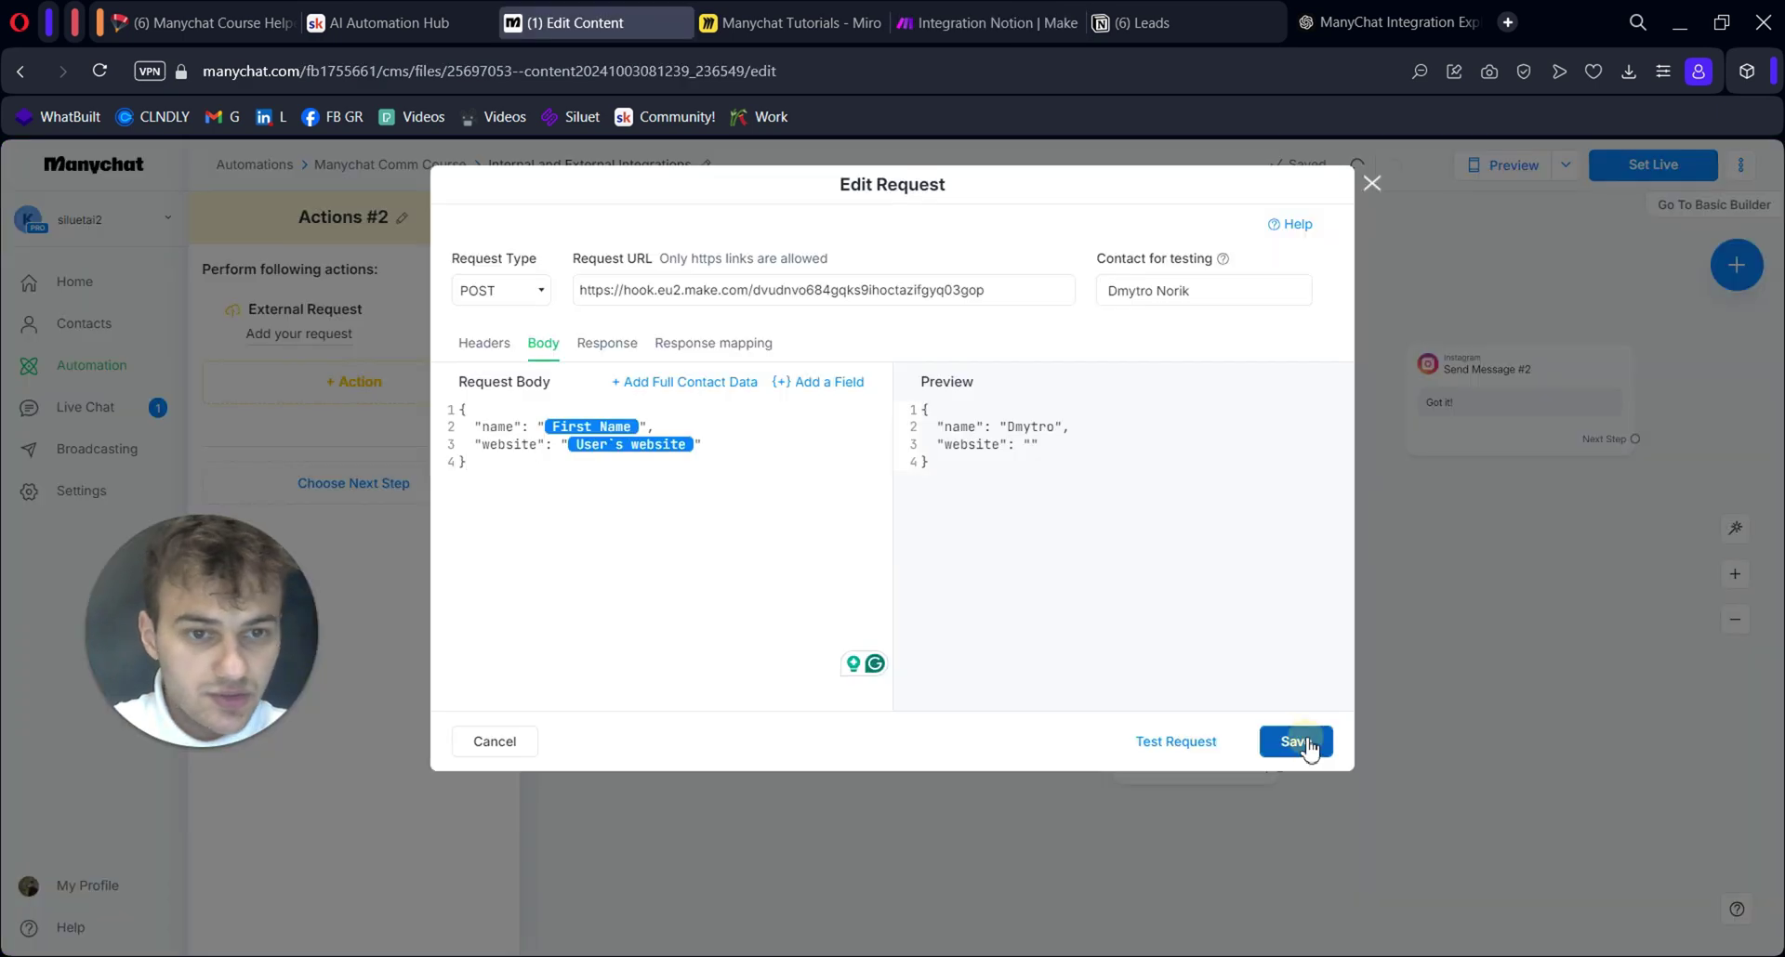
pyautogui.click(1292, 742)
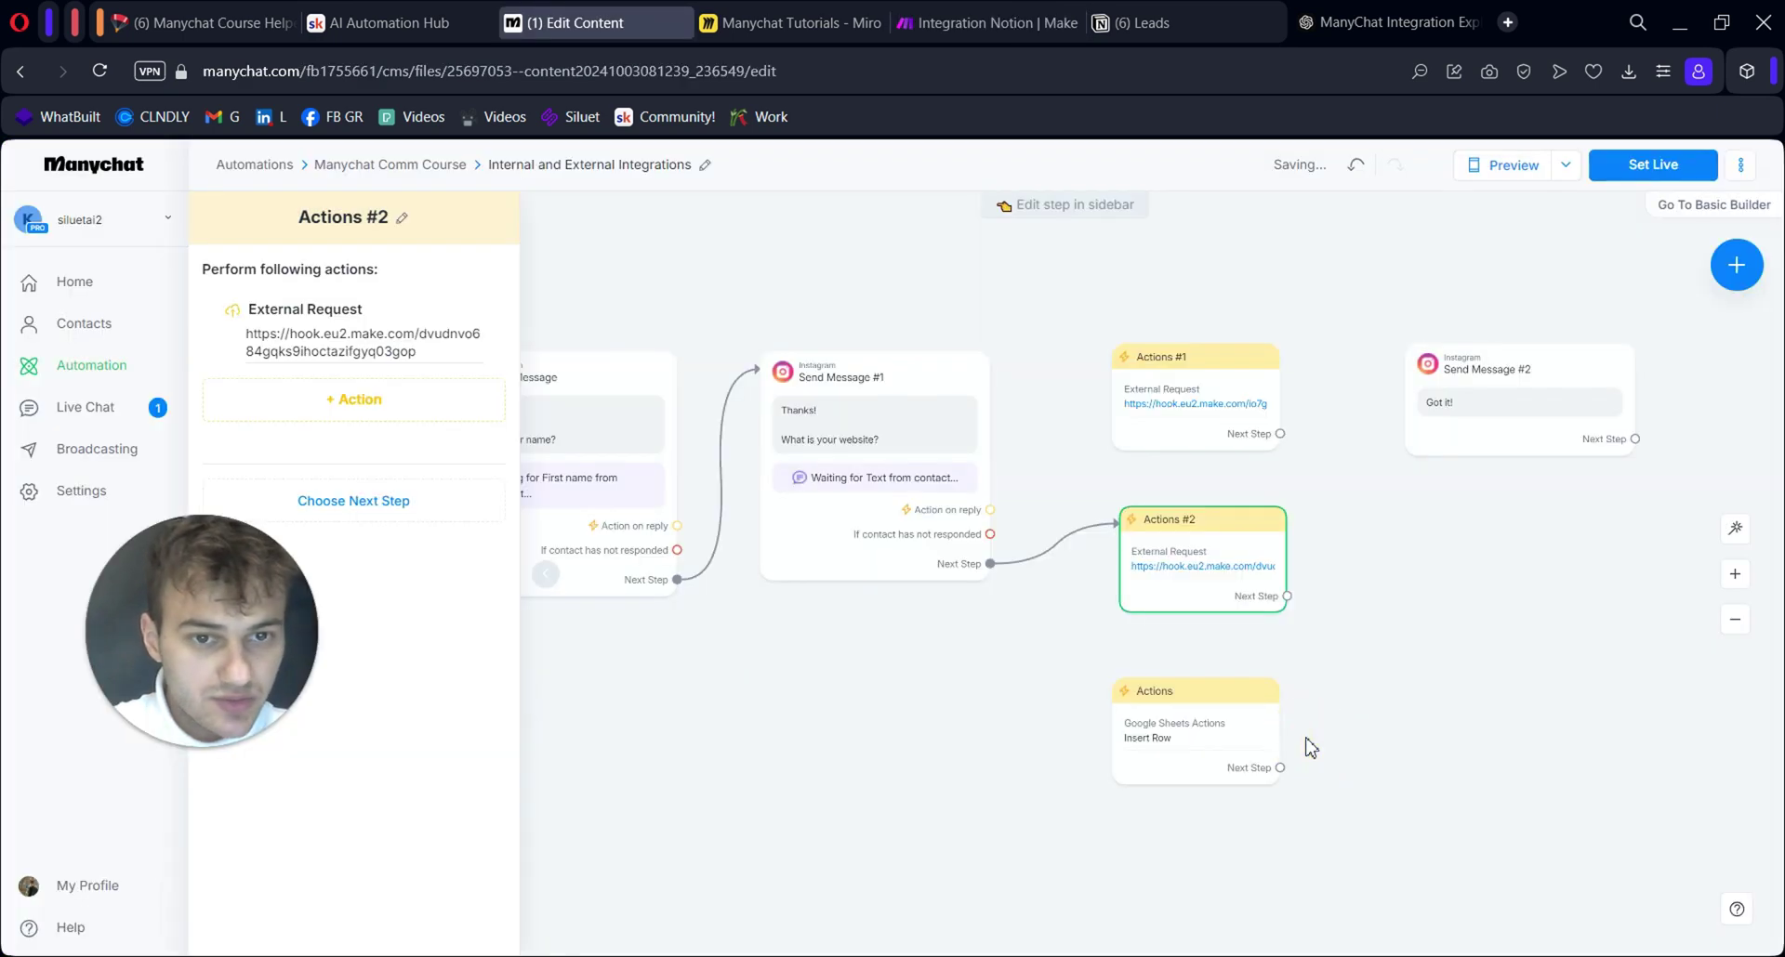
# Connect Actions #2 to Send Message #2 in the Manychat flow
pyautogui.moveTo(1288, 596); pyautogui.dragTo(1461, 346)
pyautogui.click(1307, 589)
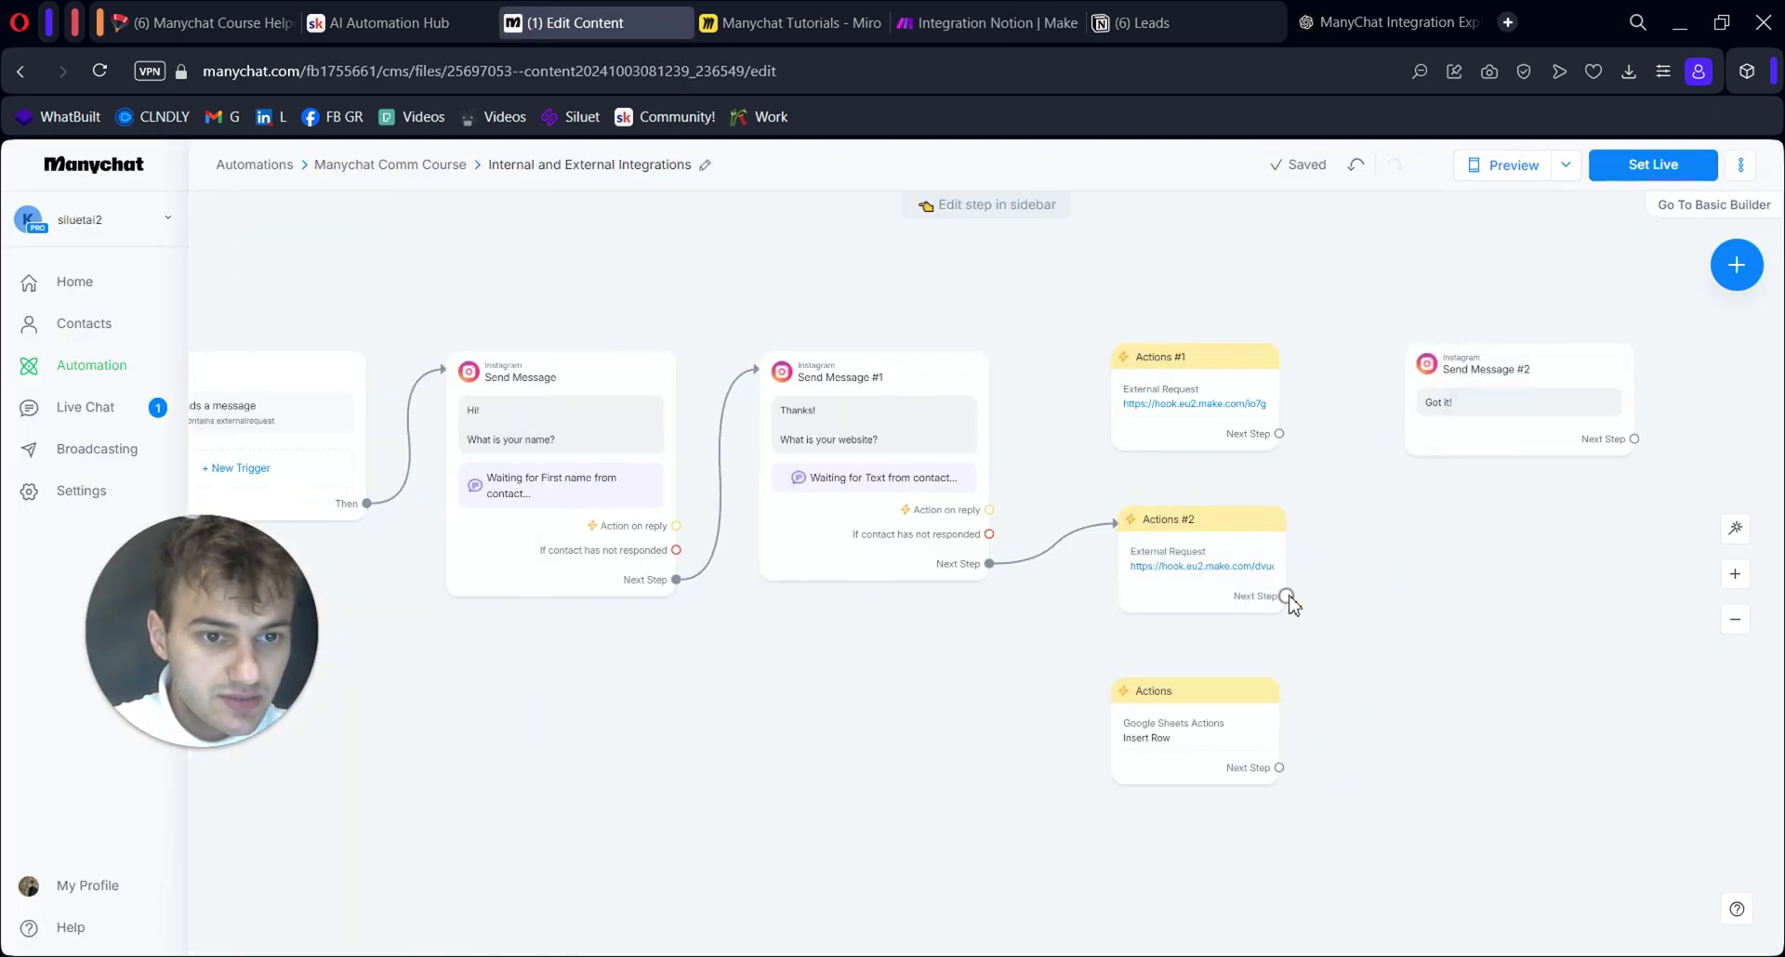
pyautogui.moveTo(1287, 596); pyautogui.dragTo(1427, 381)
pyautogui.hotkey('ctrl', 'Tab')
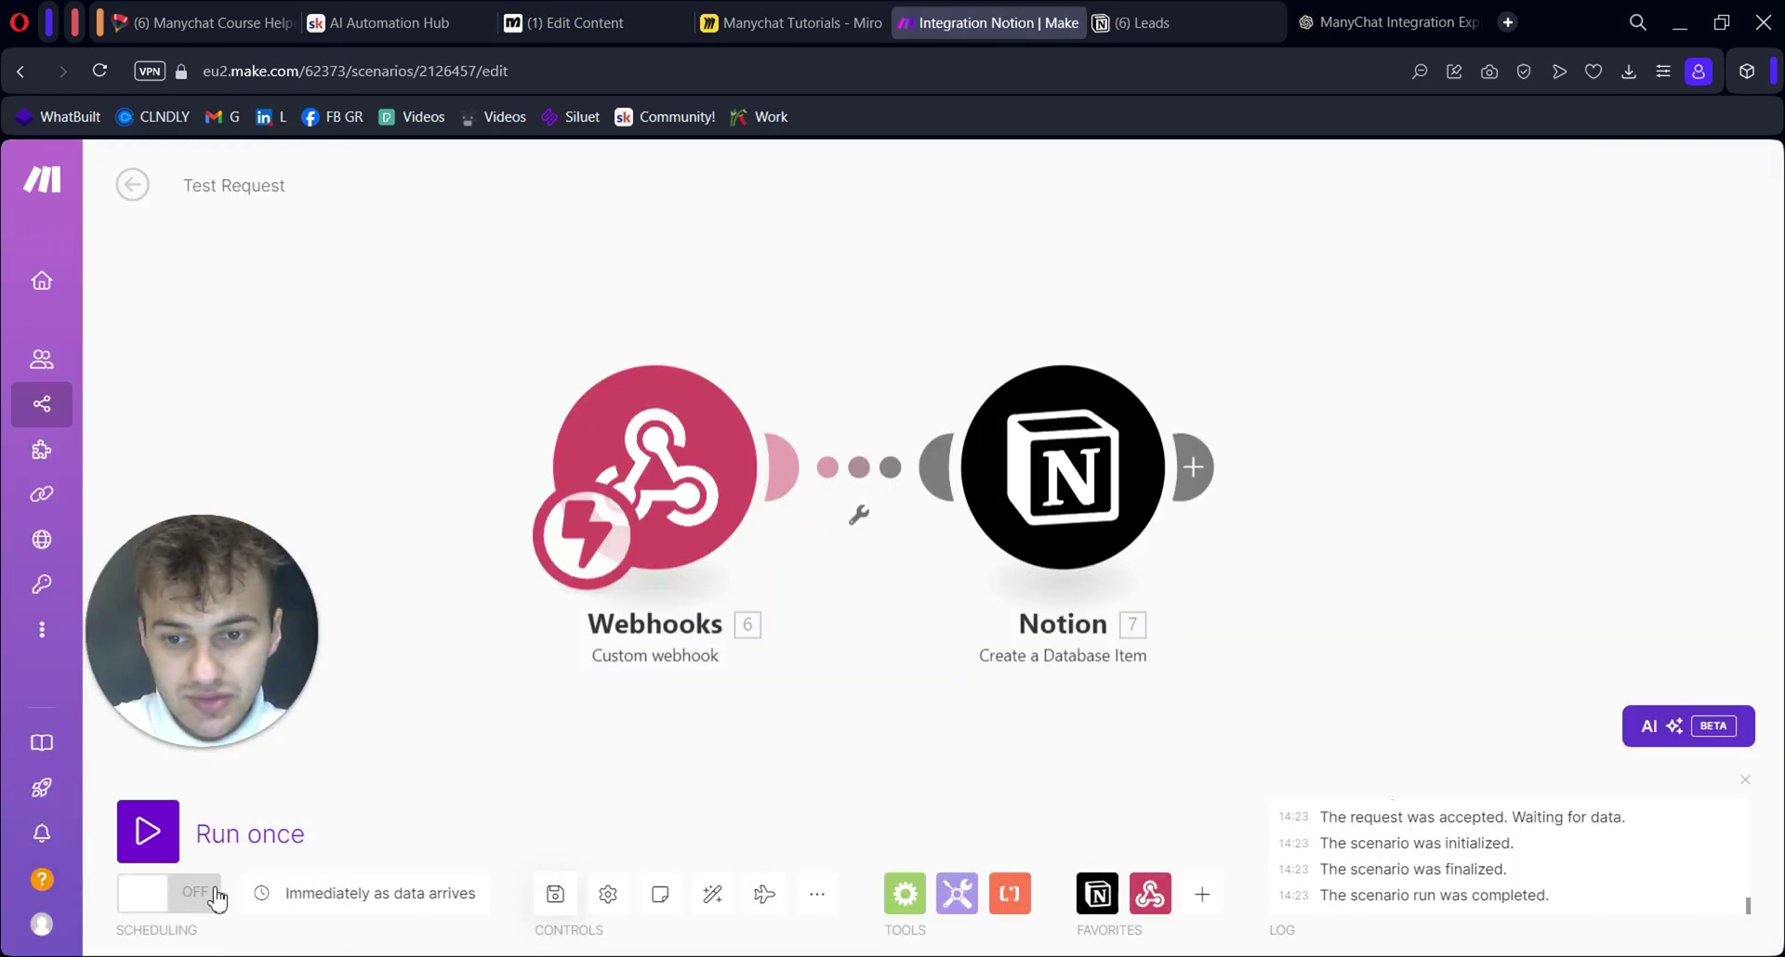
pyautogui.hotkey('ctrl', 'Tab')
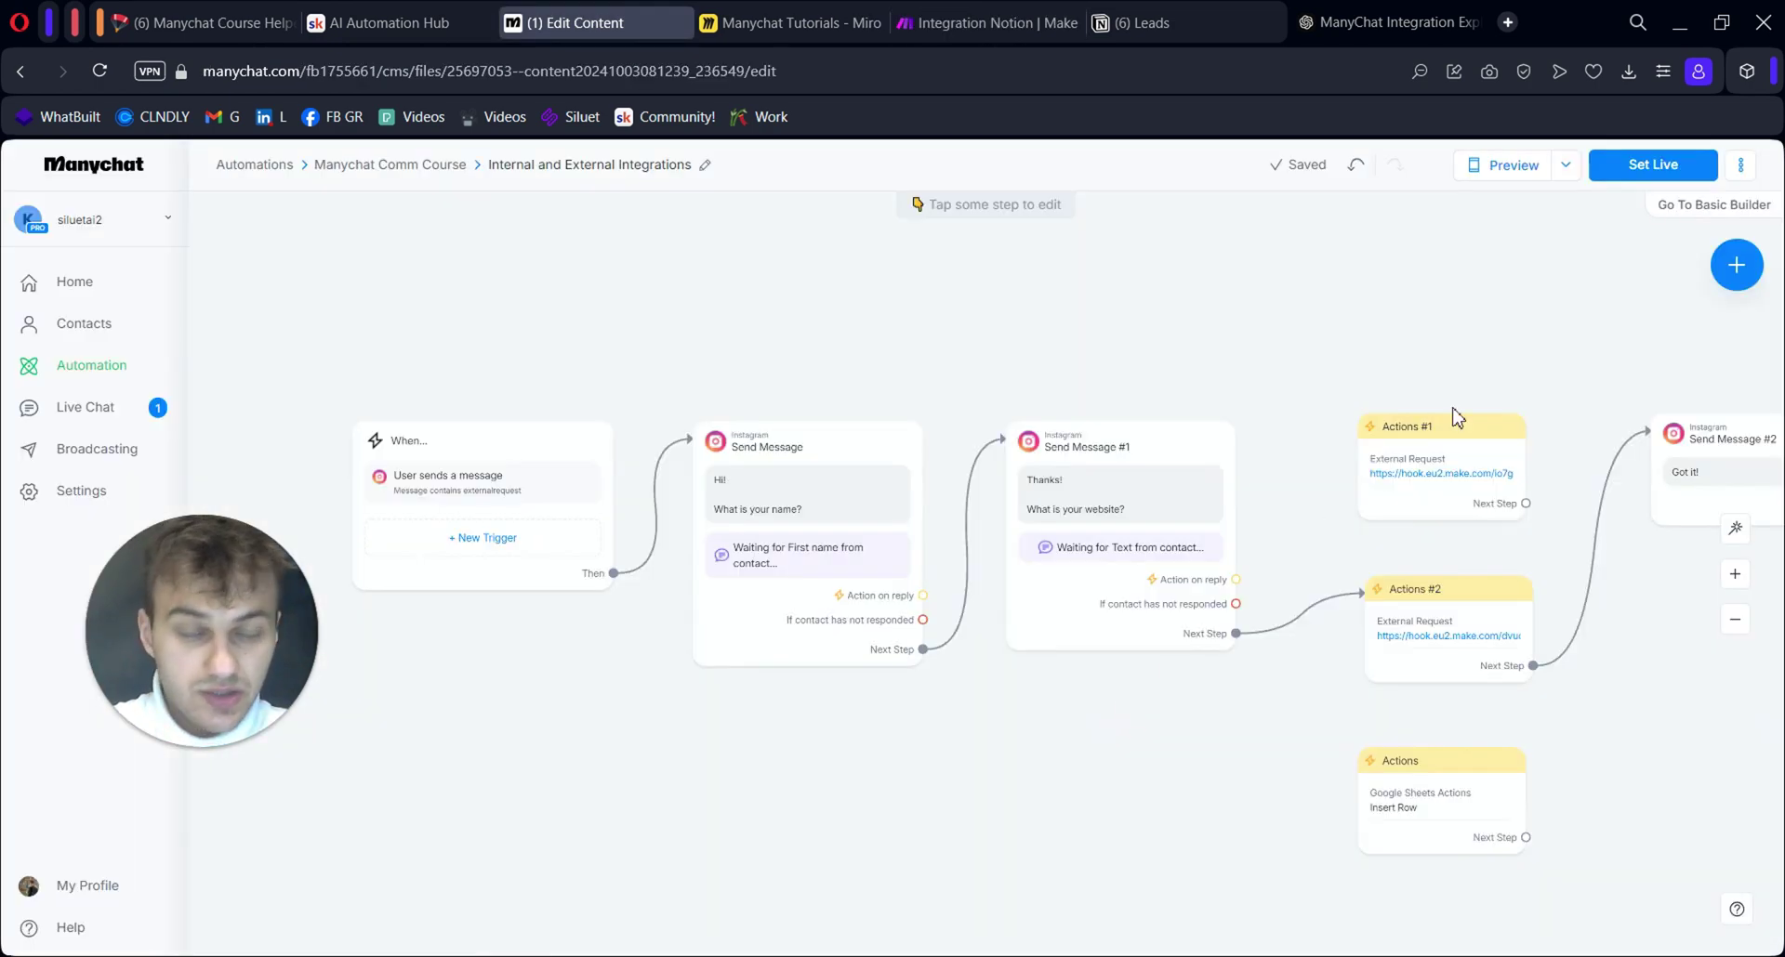
# Publish the flow and delete the unconnected Google Sheets Insert Row actions group
pyautogui.click(1636, 177)
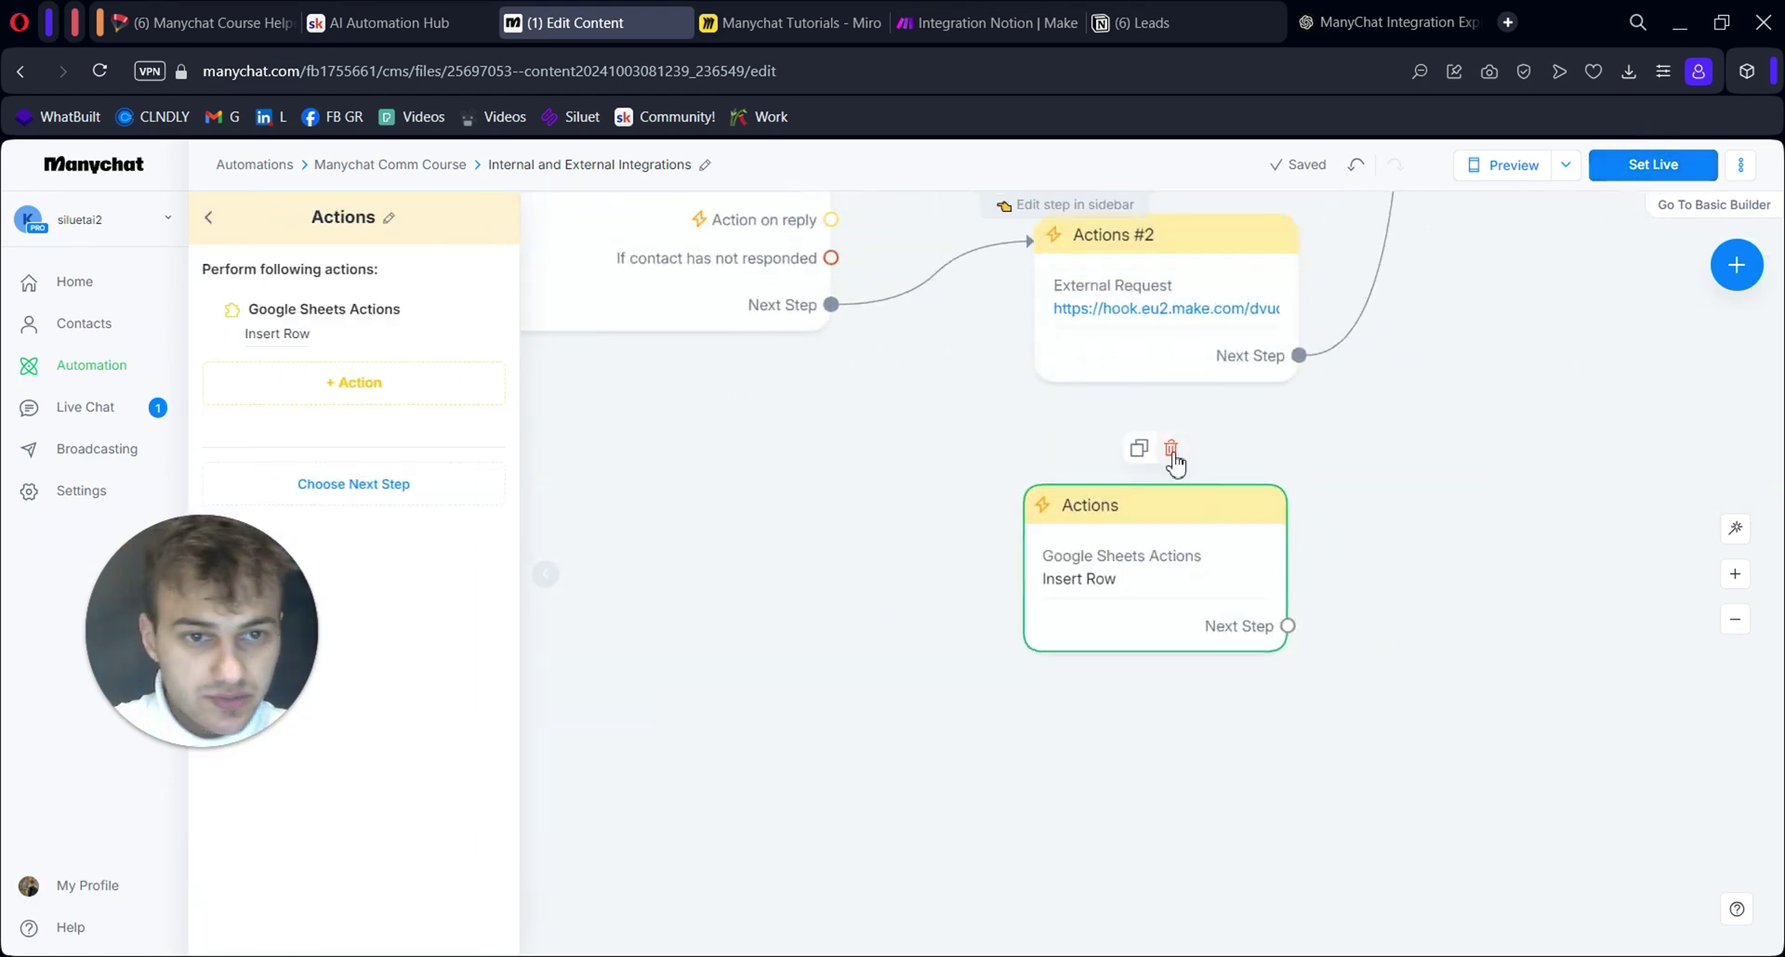
pyautogui.click(1168, 449)
pyautogui.click(1096, 232)
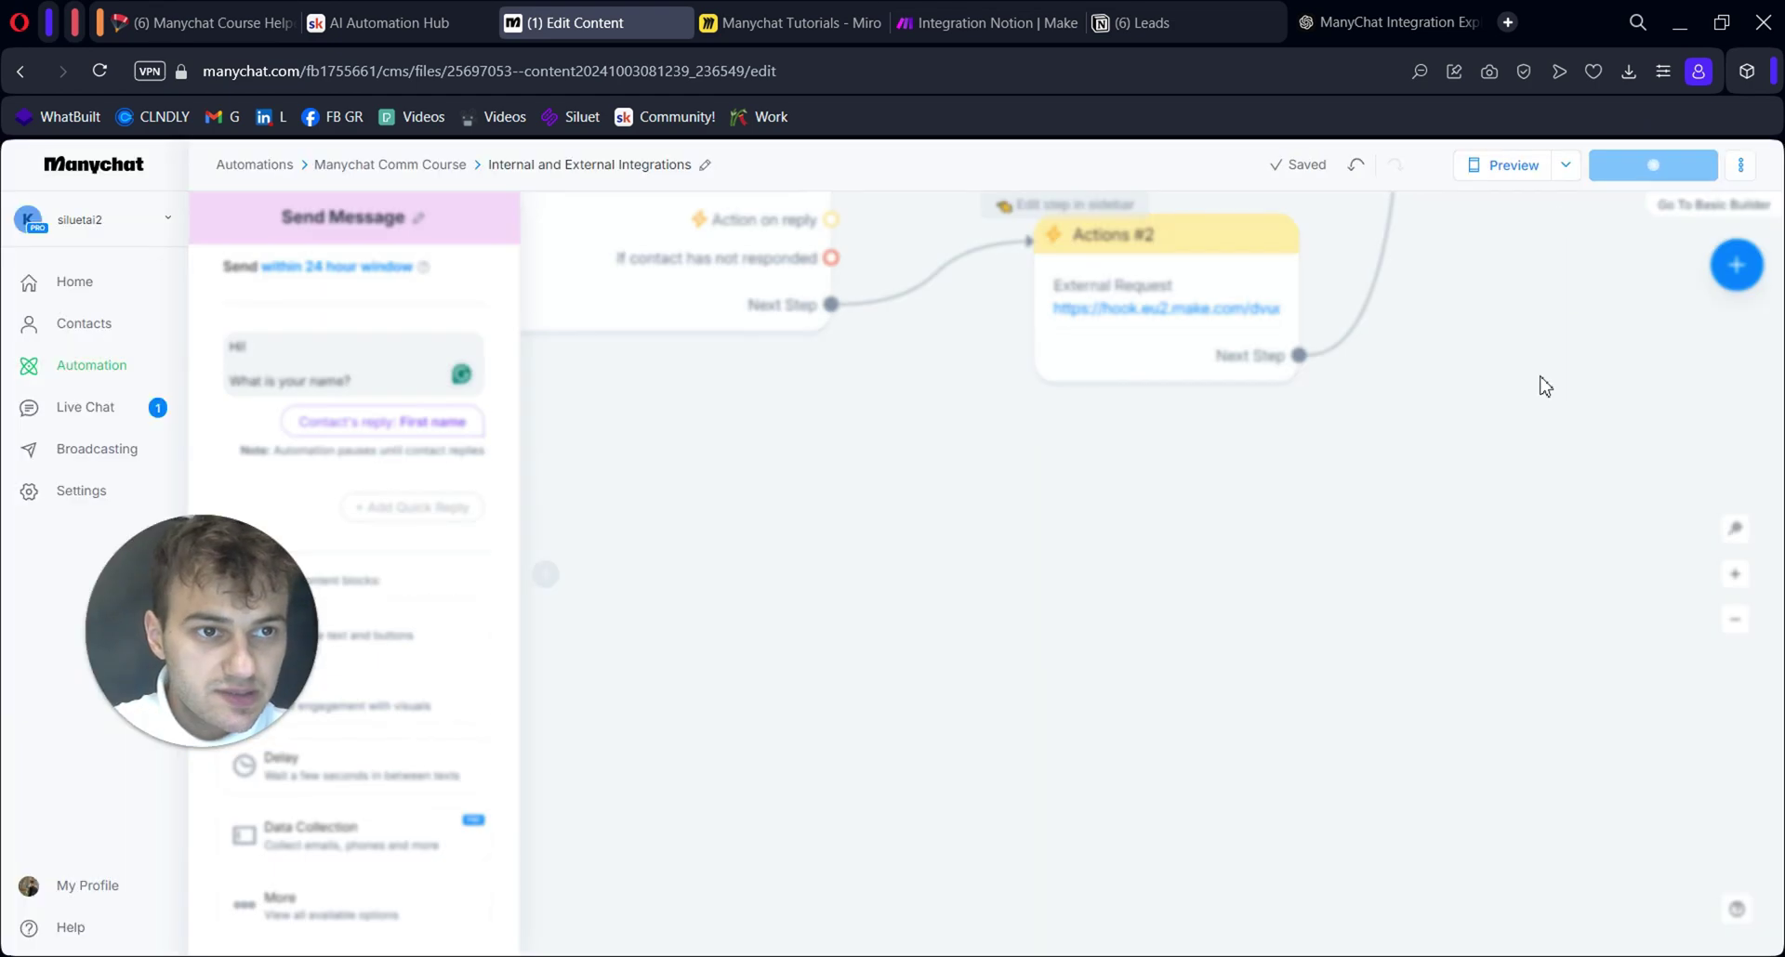
pyautogui.click(1028, 570)
pyautogui.click(552, 589)
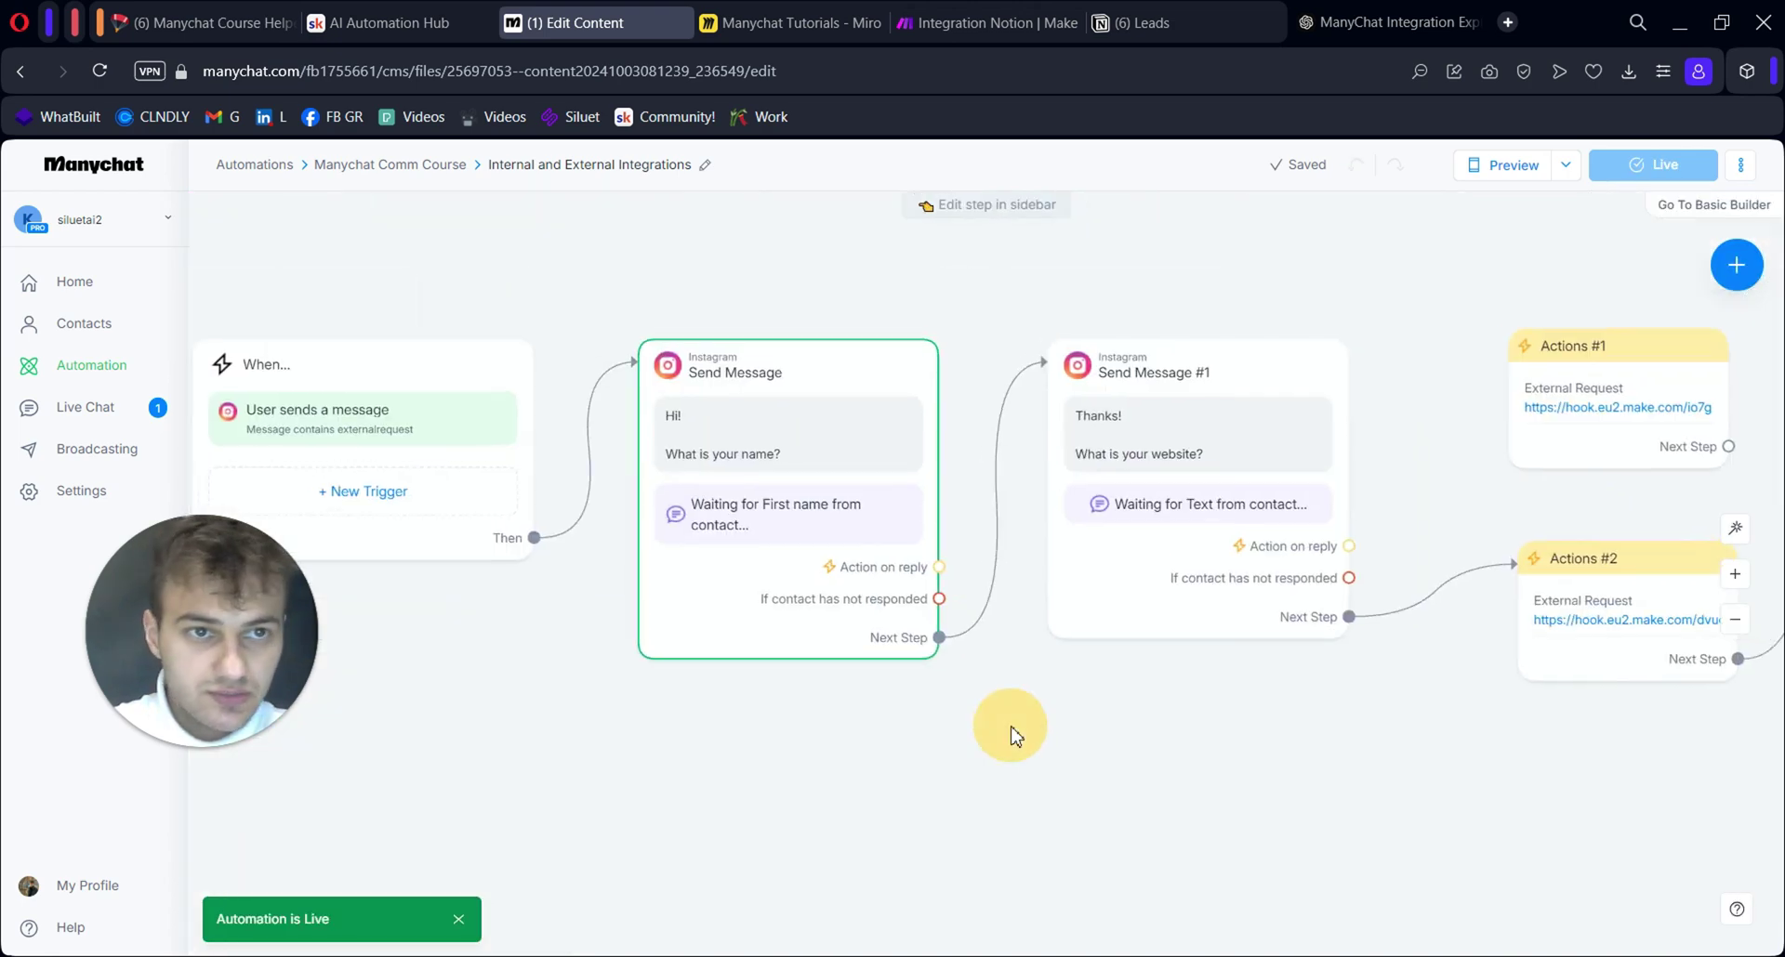
pyautogui.moveTo(1223, 453)
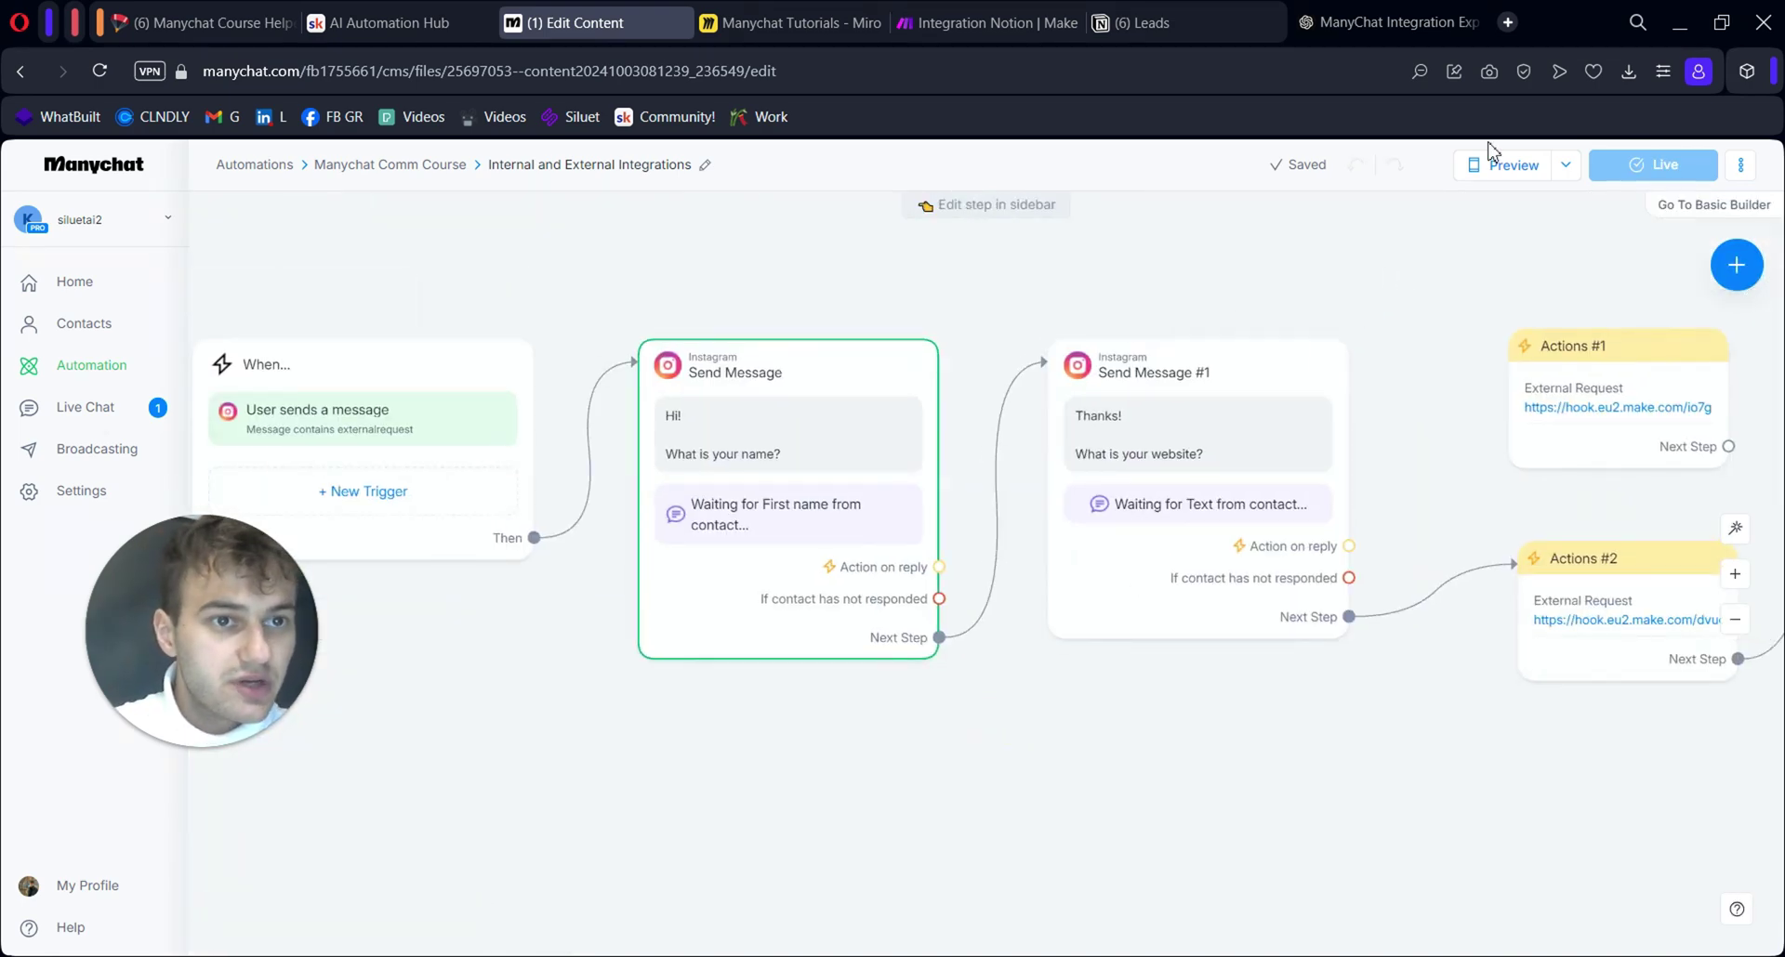
# Message the bot 'externalrequest', then the contact's name, then 'siluet-ai.com'
pyautogui.write('external')
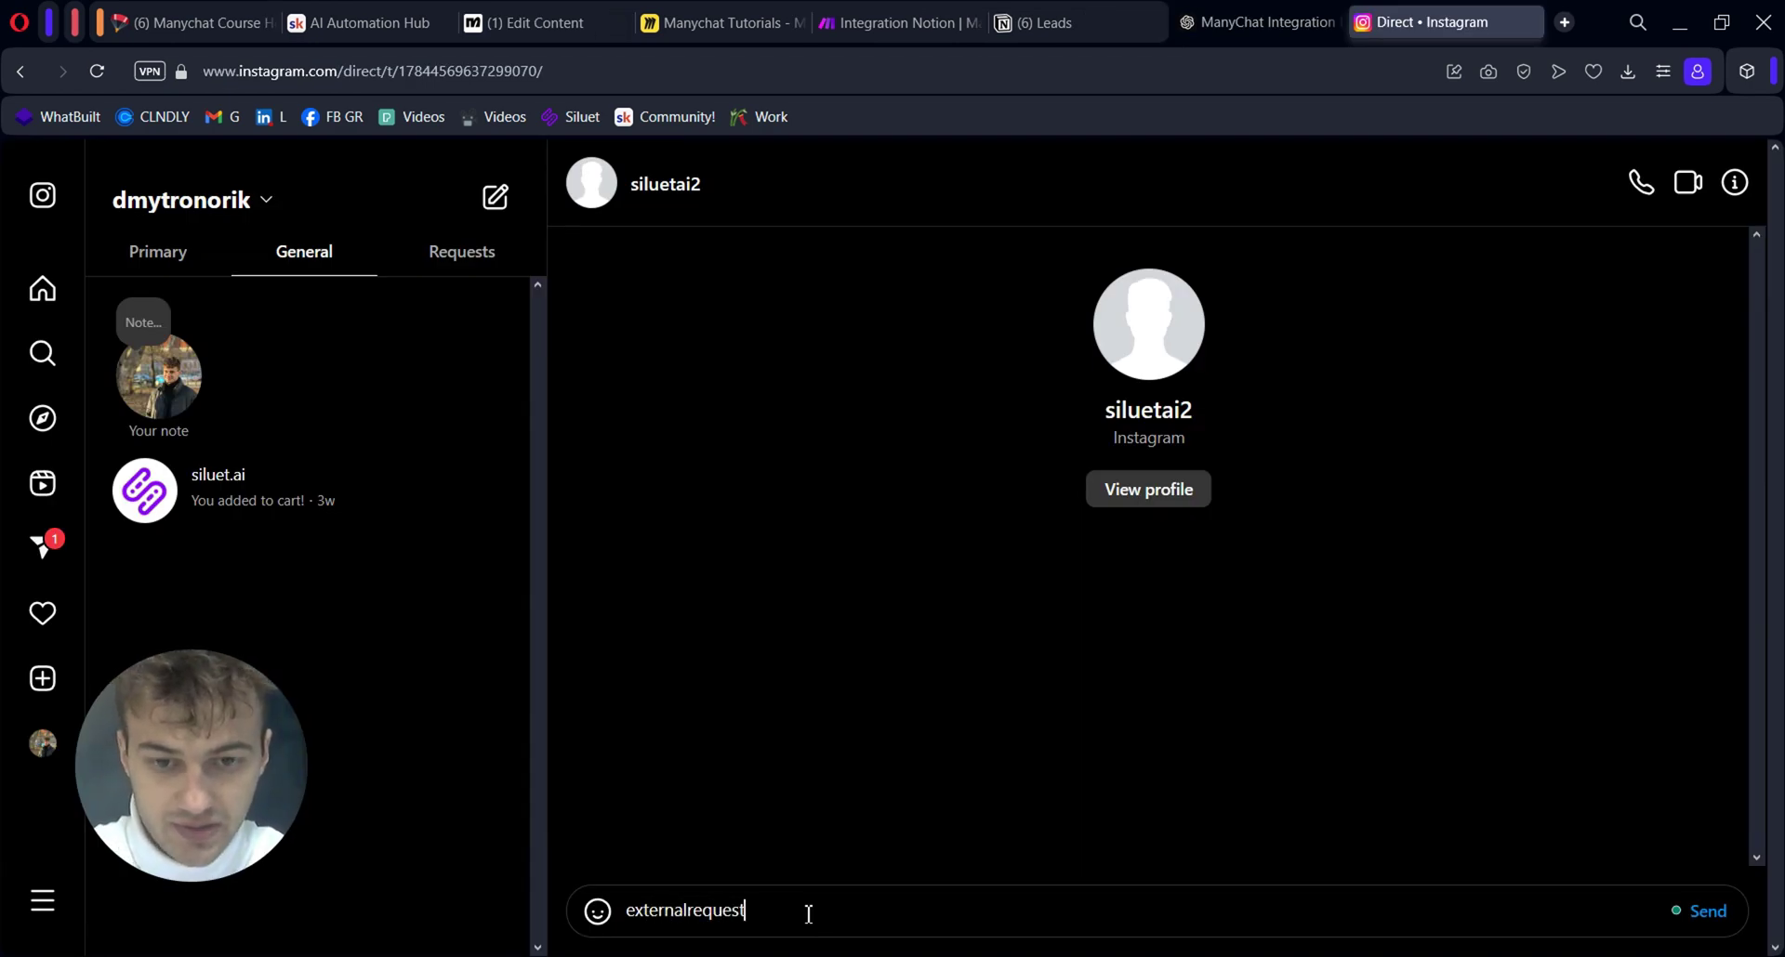
pyautogui.write('request')
pyautogui.press('Return')
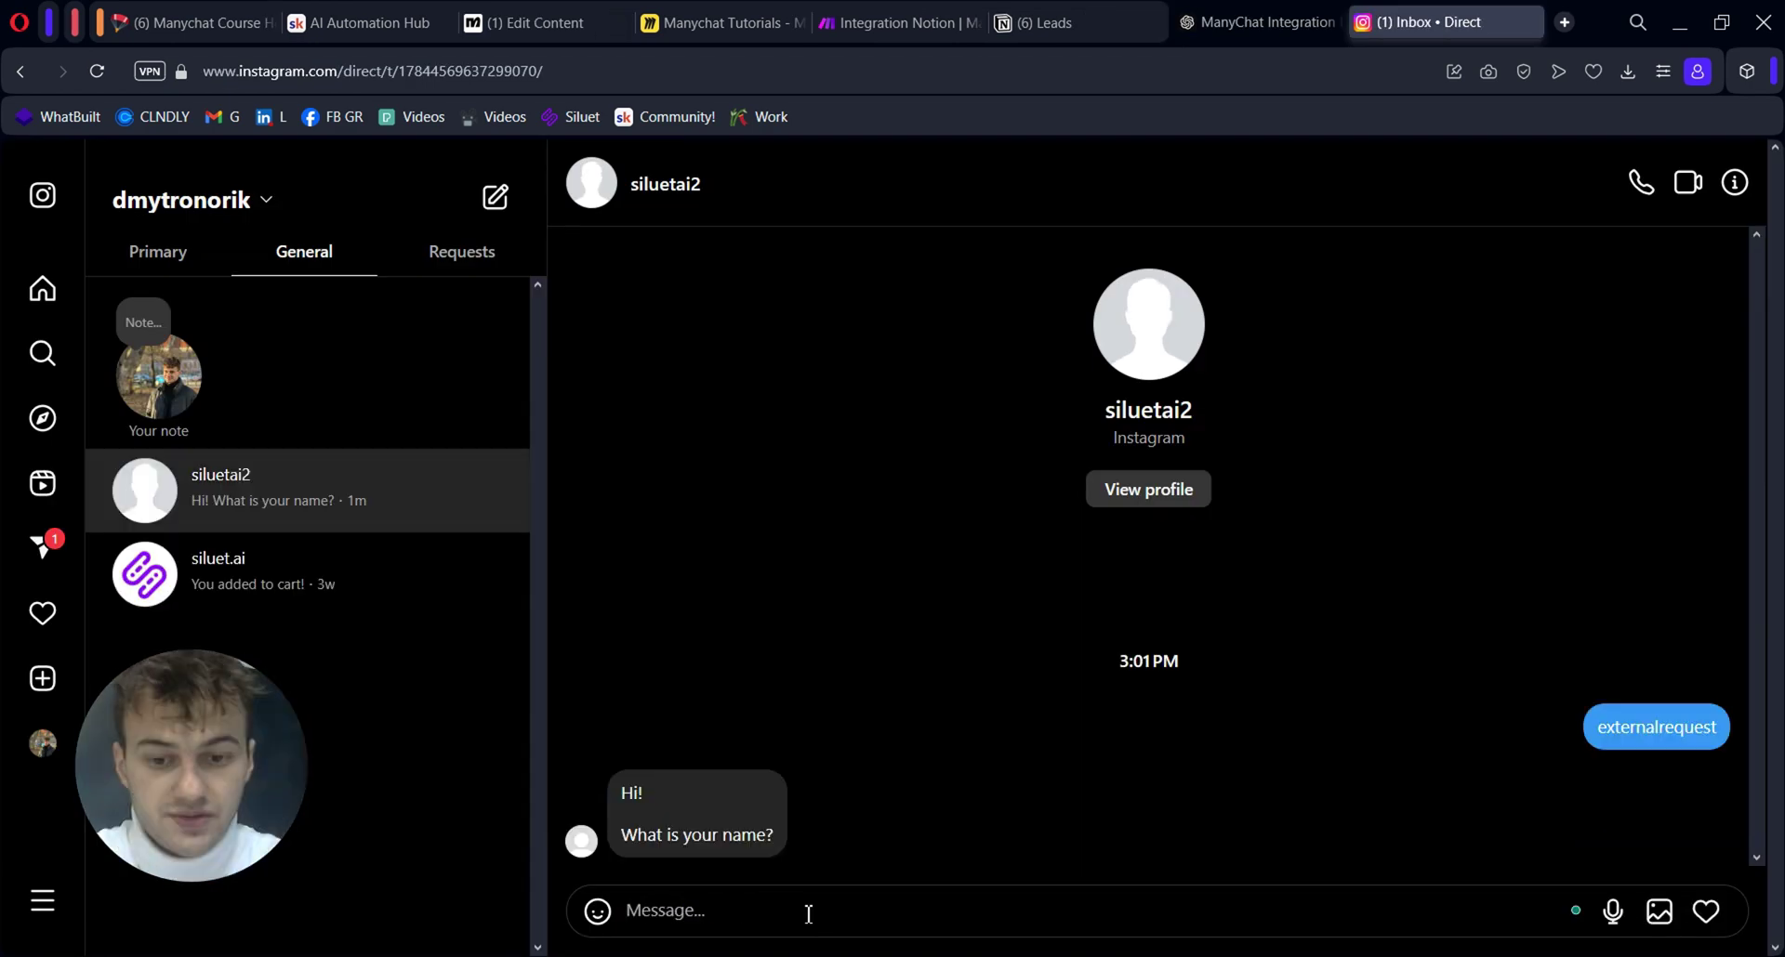
pyautogui.write('Dima')
pyautogui.press('Return')
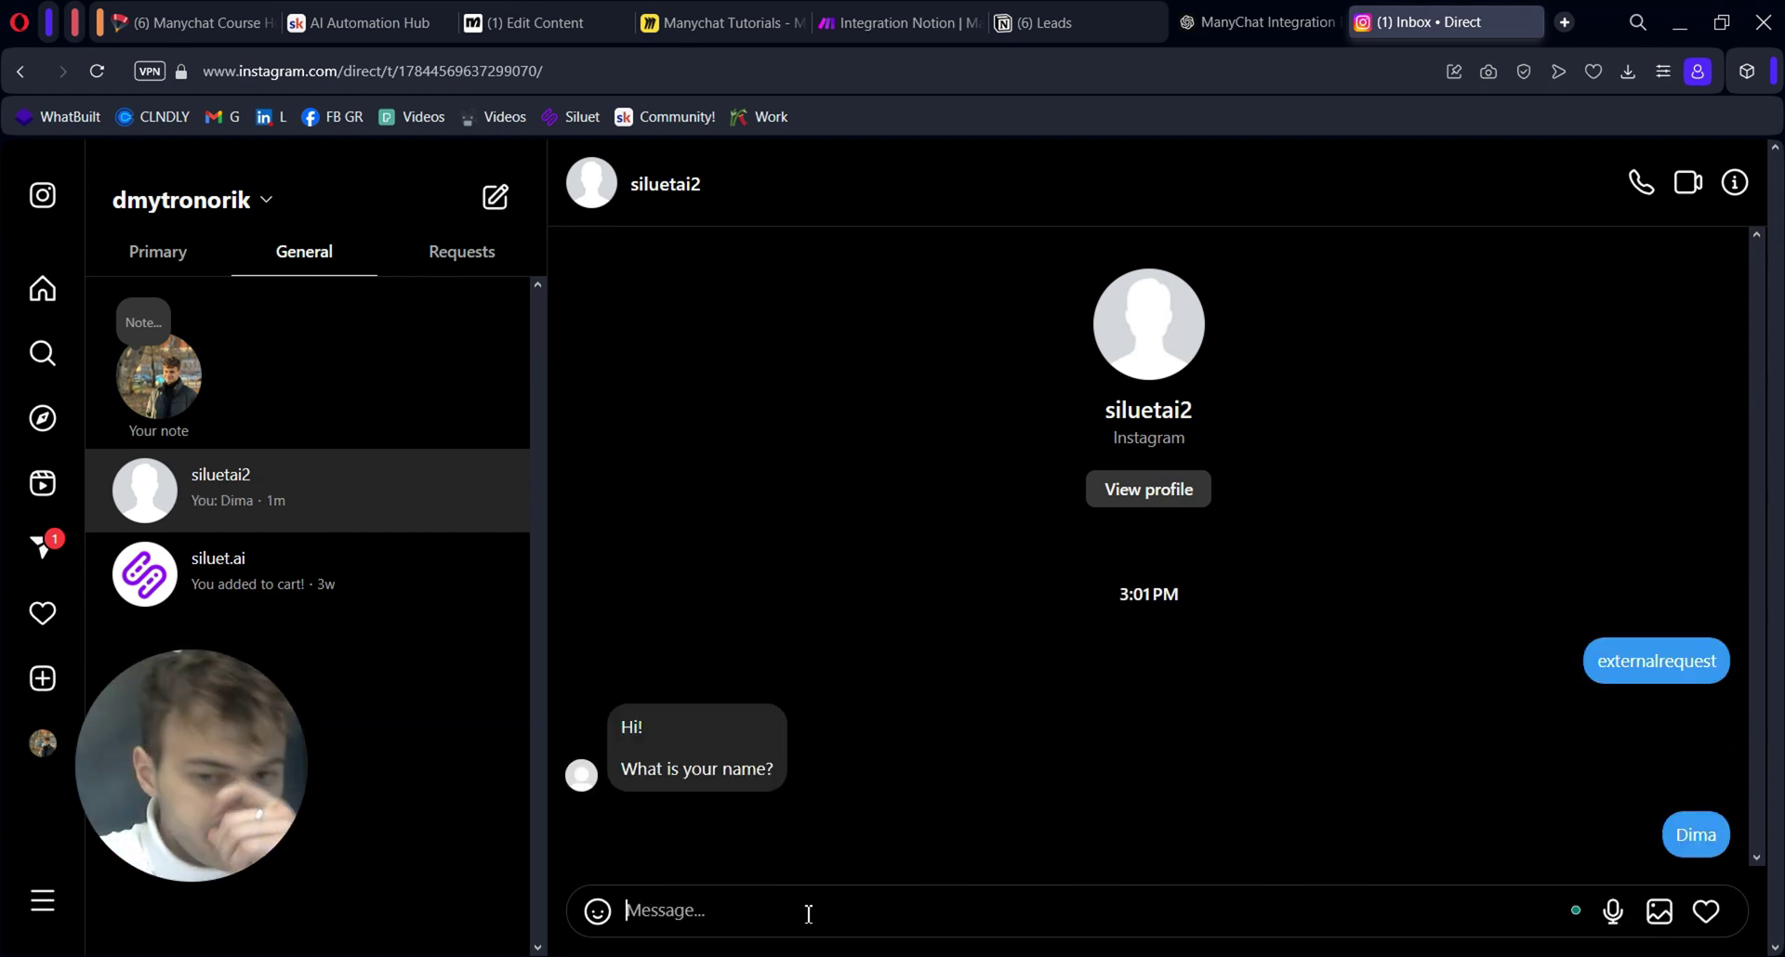
pyautogui.write('siluet-ai')
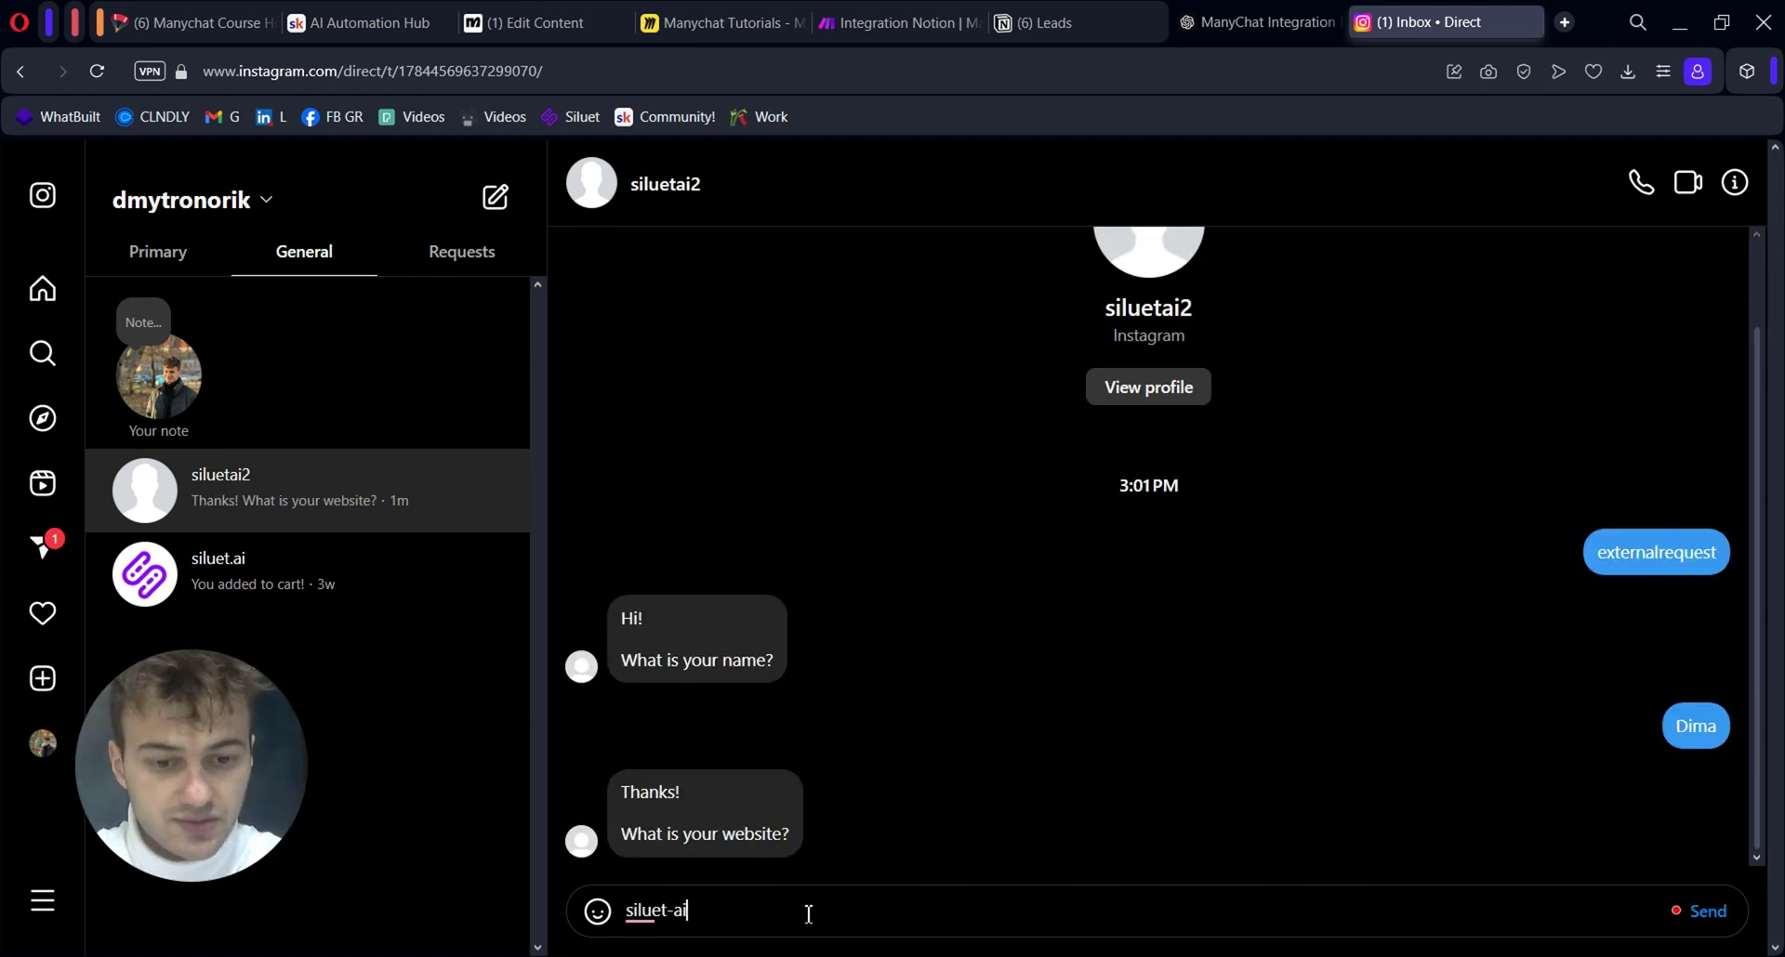
pyautogui.write('.com')
pyautogui.press('Return')
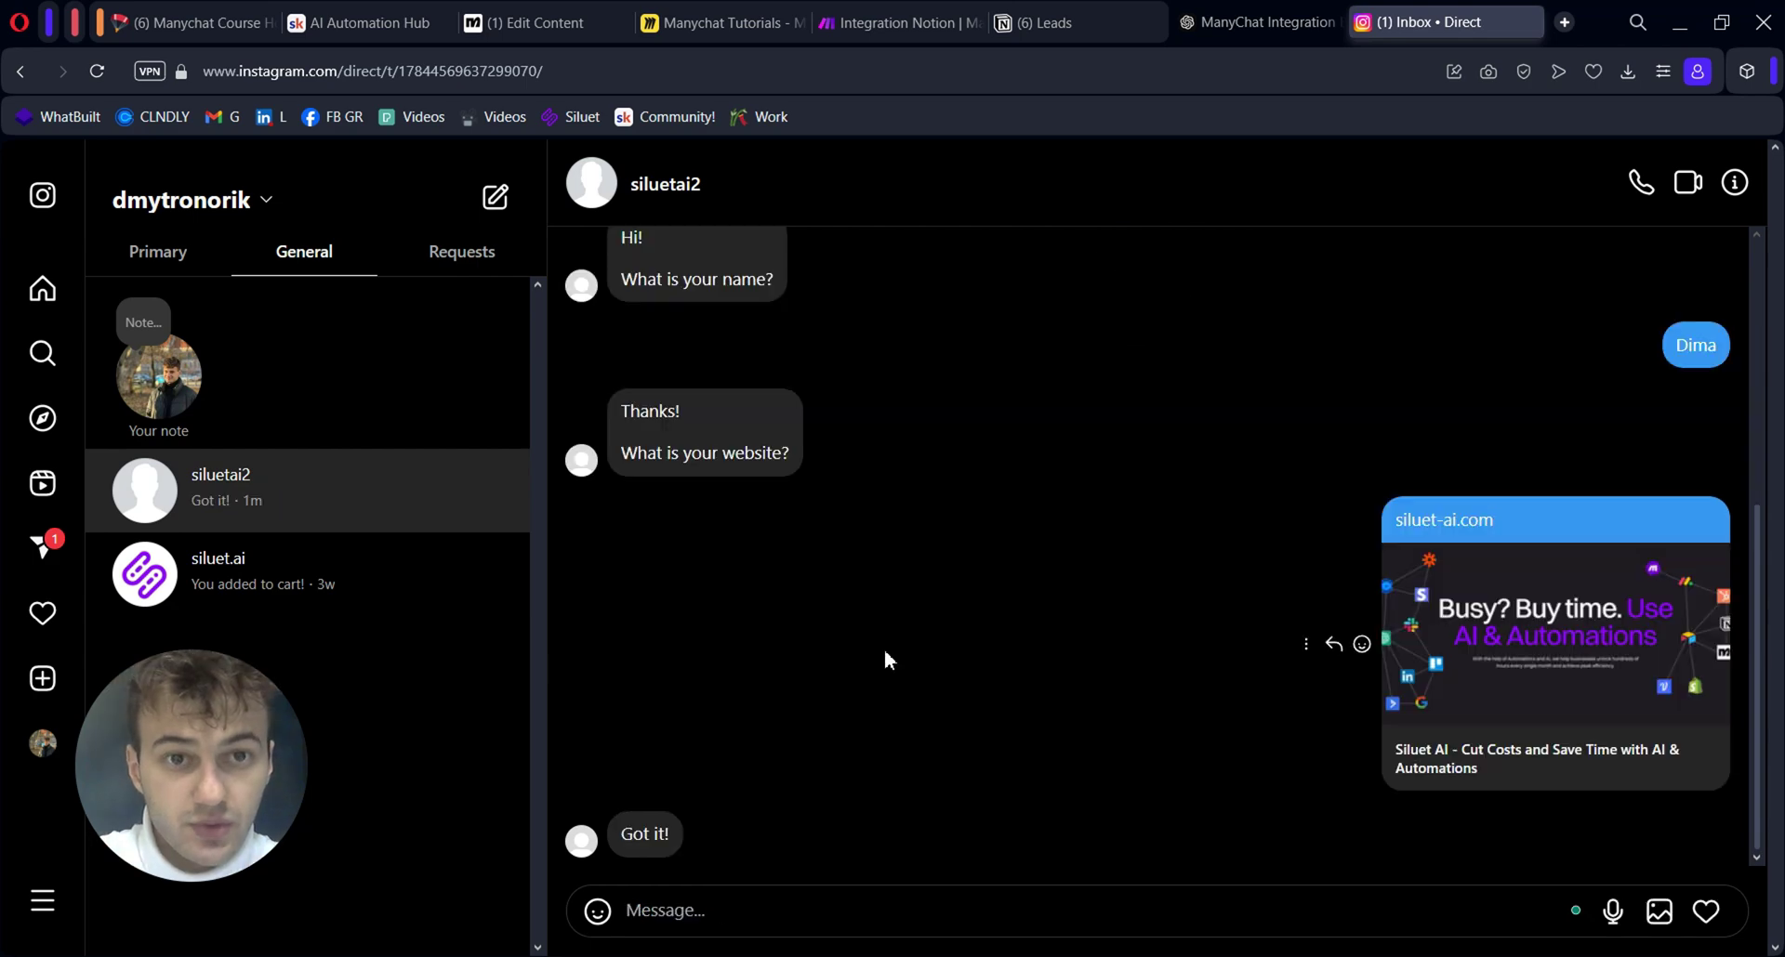
pyautogui.hotkey('ctrl', 'Tab')
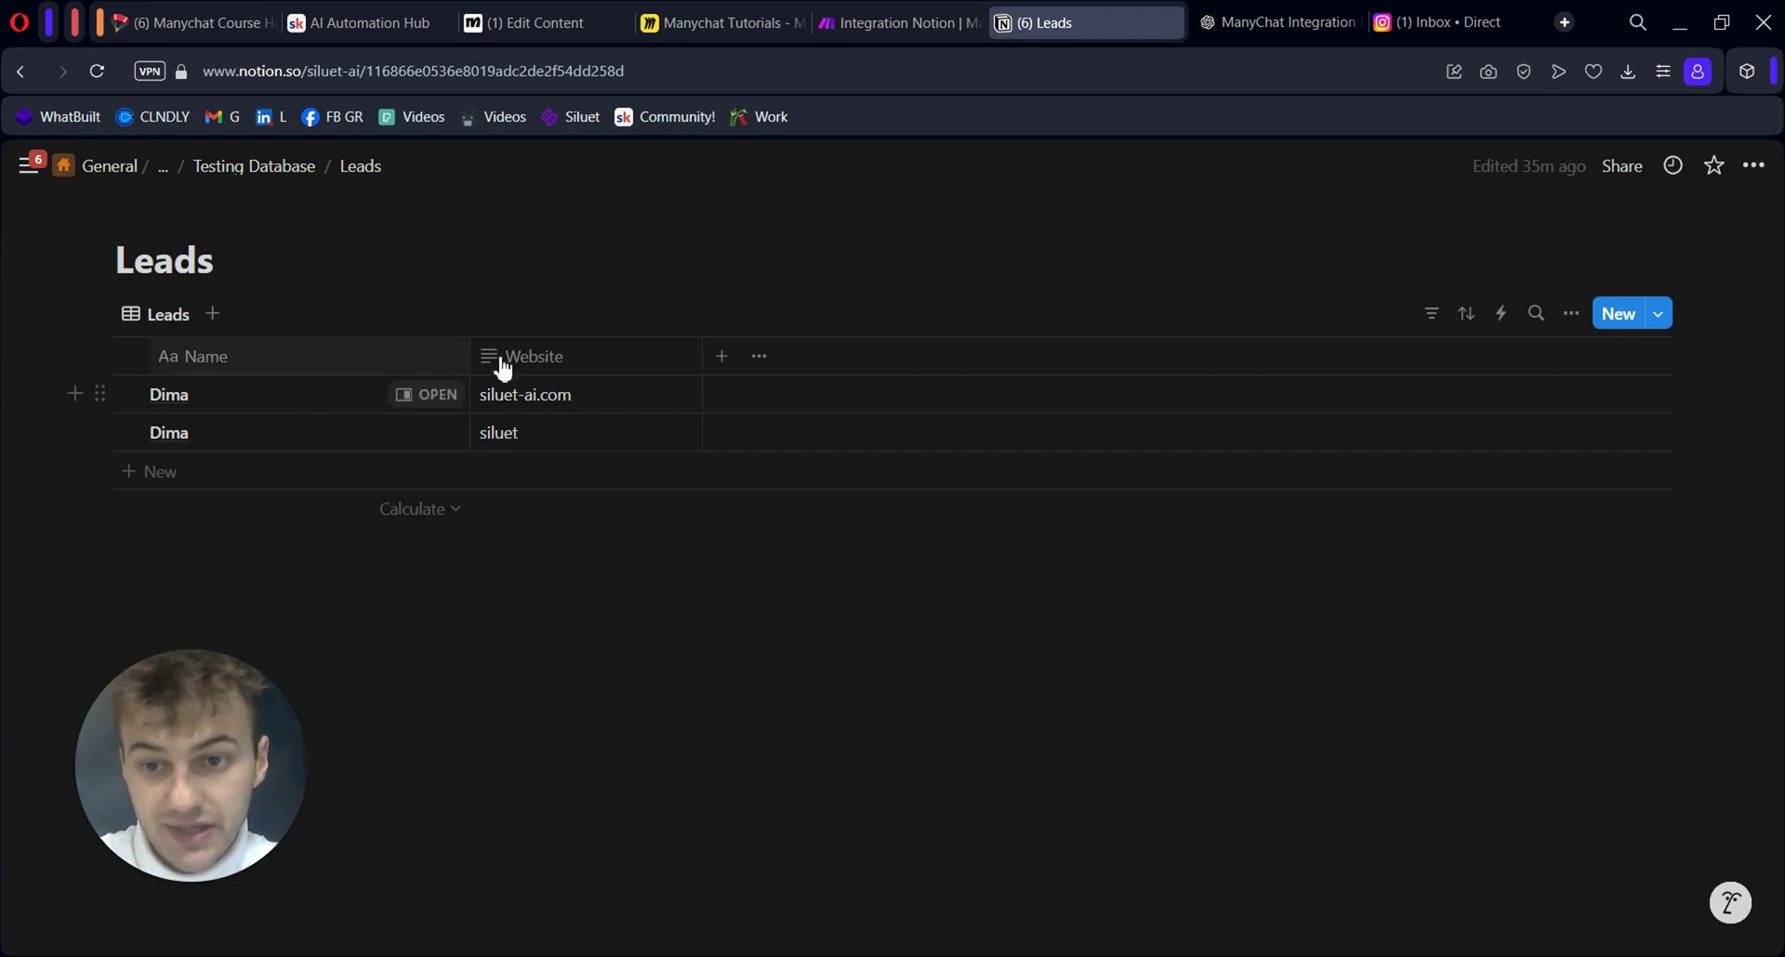
# Switch to the browser tab for the Make scenario that writes leads to Notion
pyautogui.click(907, 20)
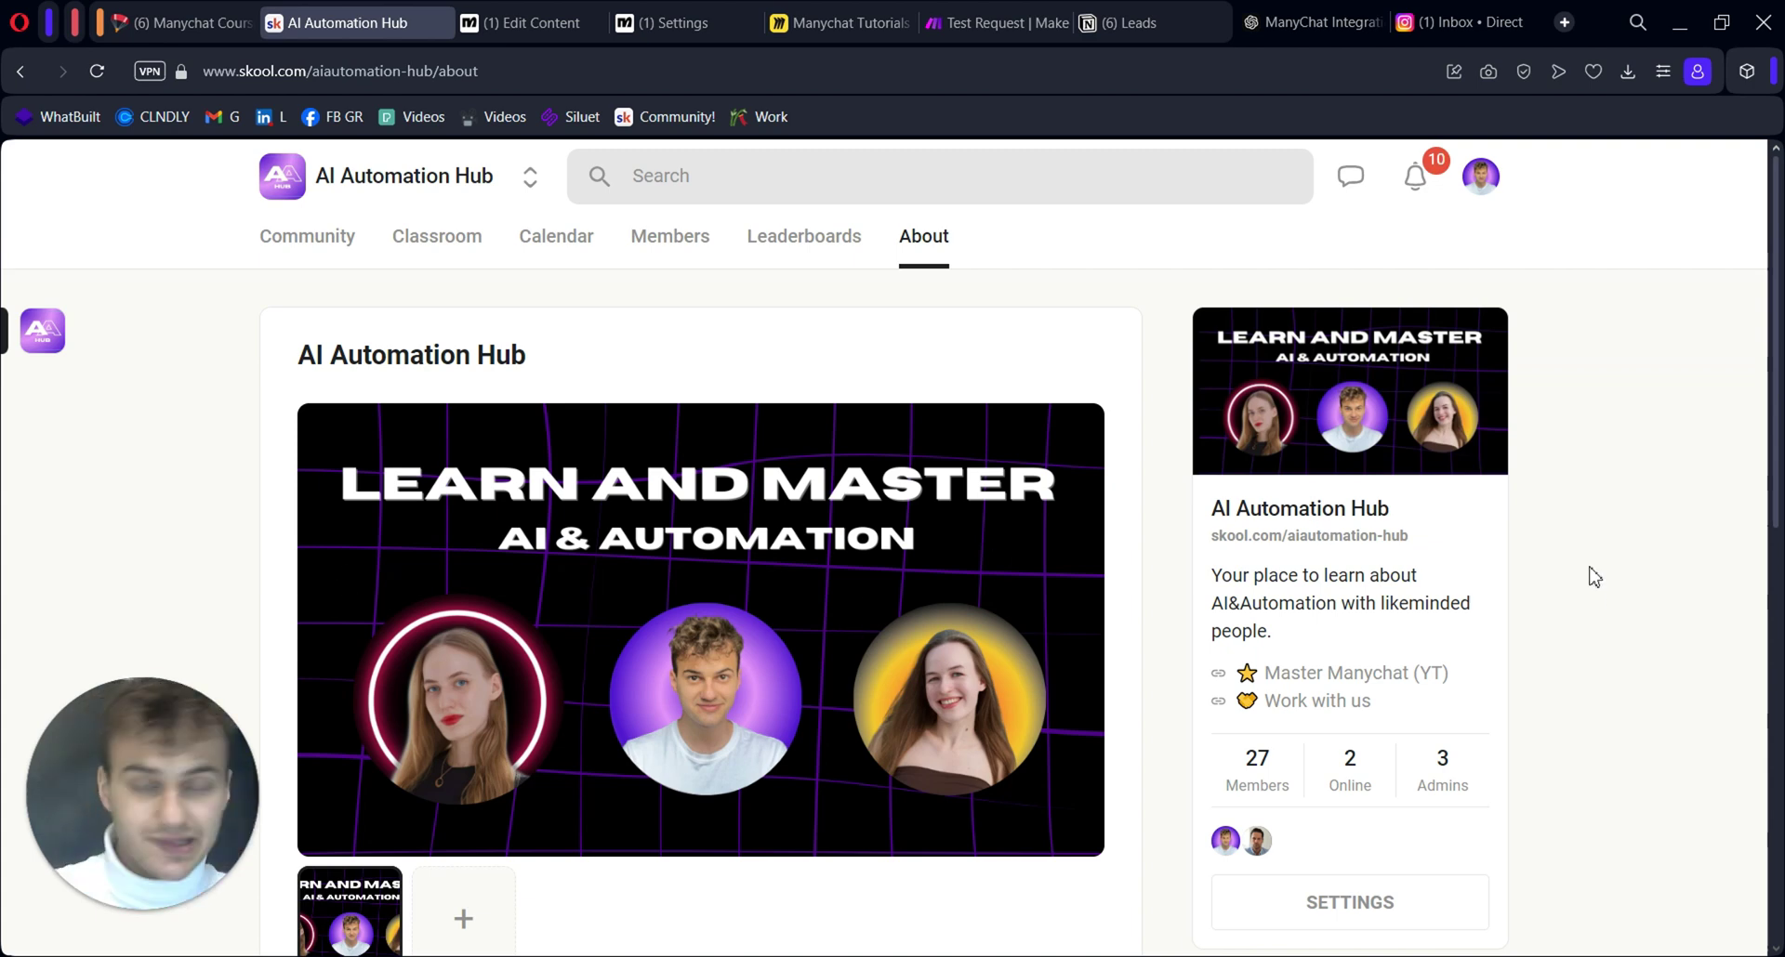
# Open the Manychat Course from the Skool Classroom and browse its lesson list
pyautogui.scroll(-3, 1570, 503)
pyautogui.scroll(2, 1580, 497)
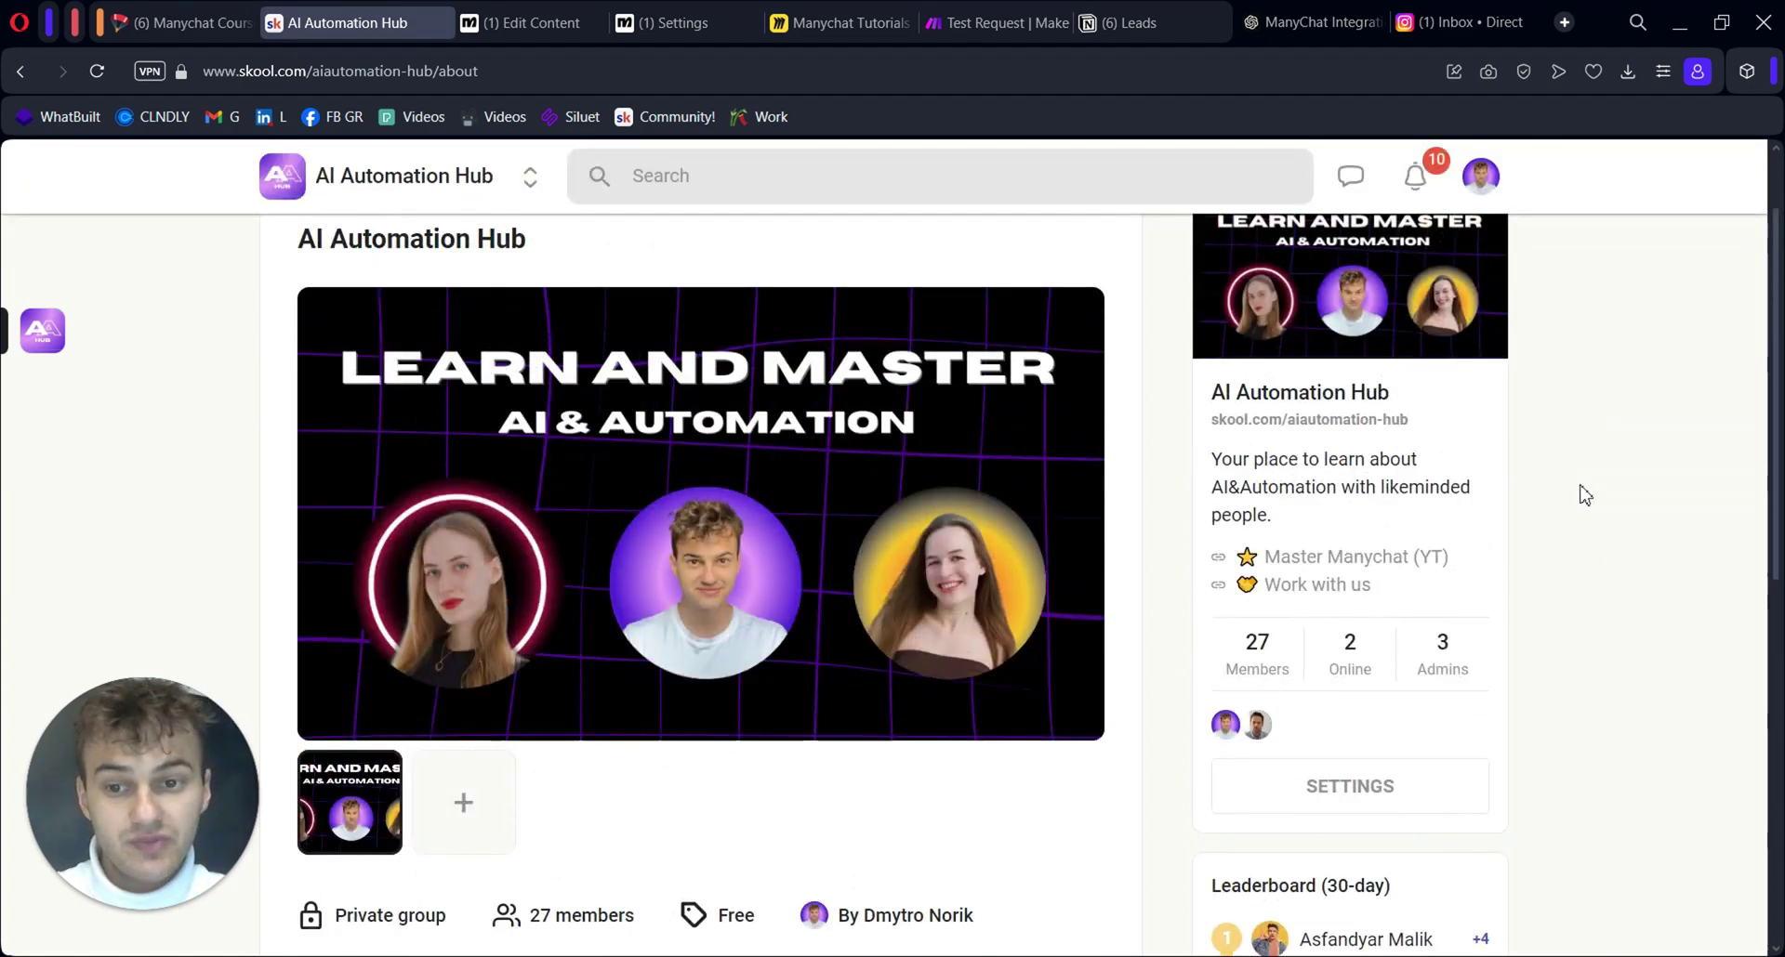
pyautogui.scroll(-1, 1584, 497)
pyautogui.scroll(1, 1584, 498)
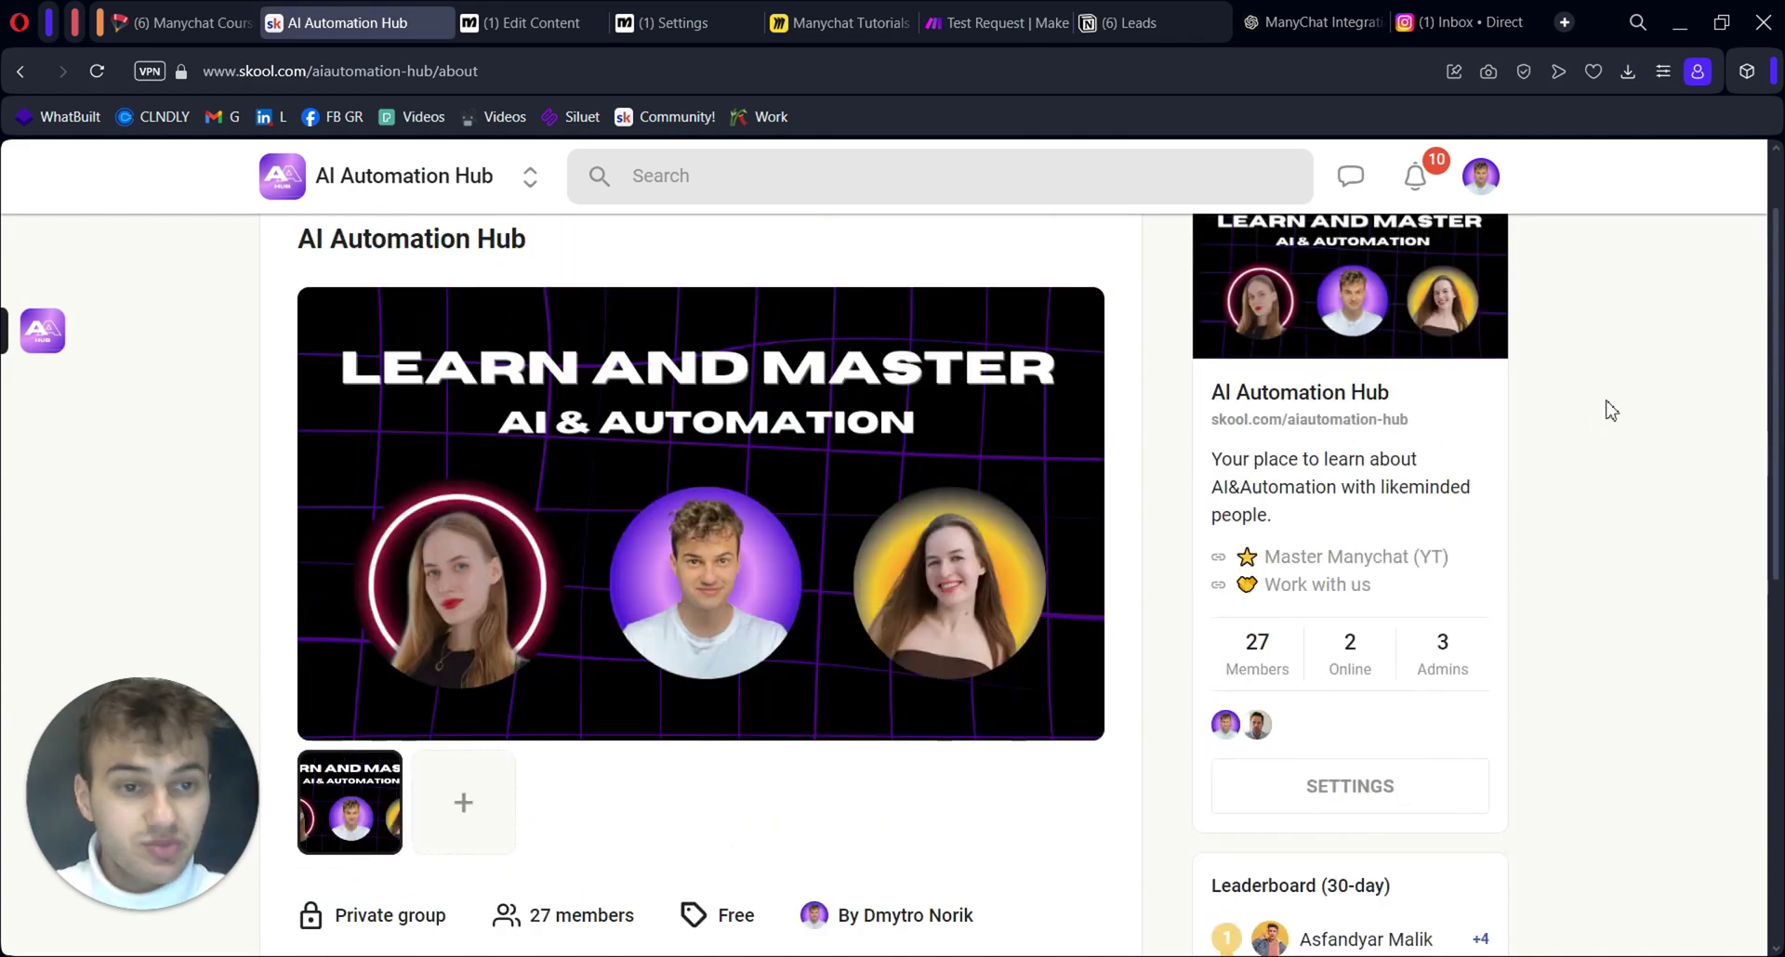
pyautogui.scroll(1, 1617, 397)
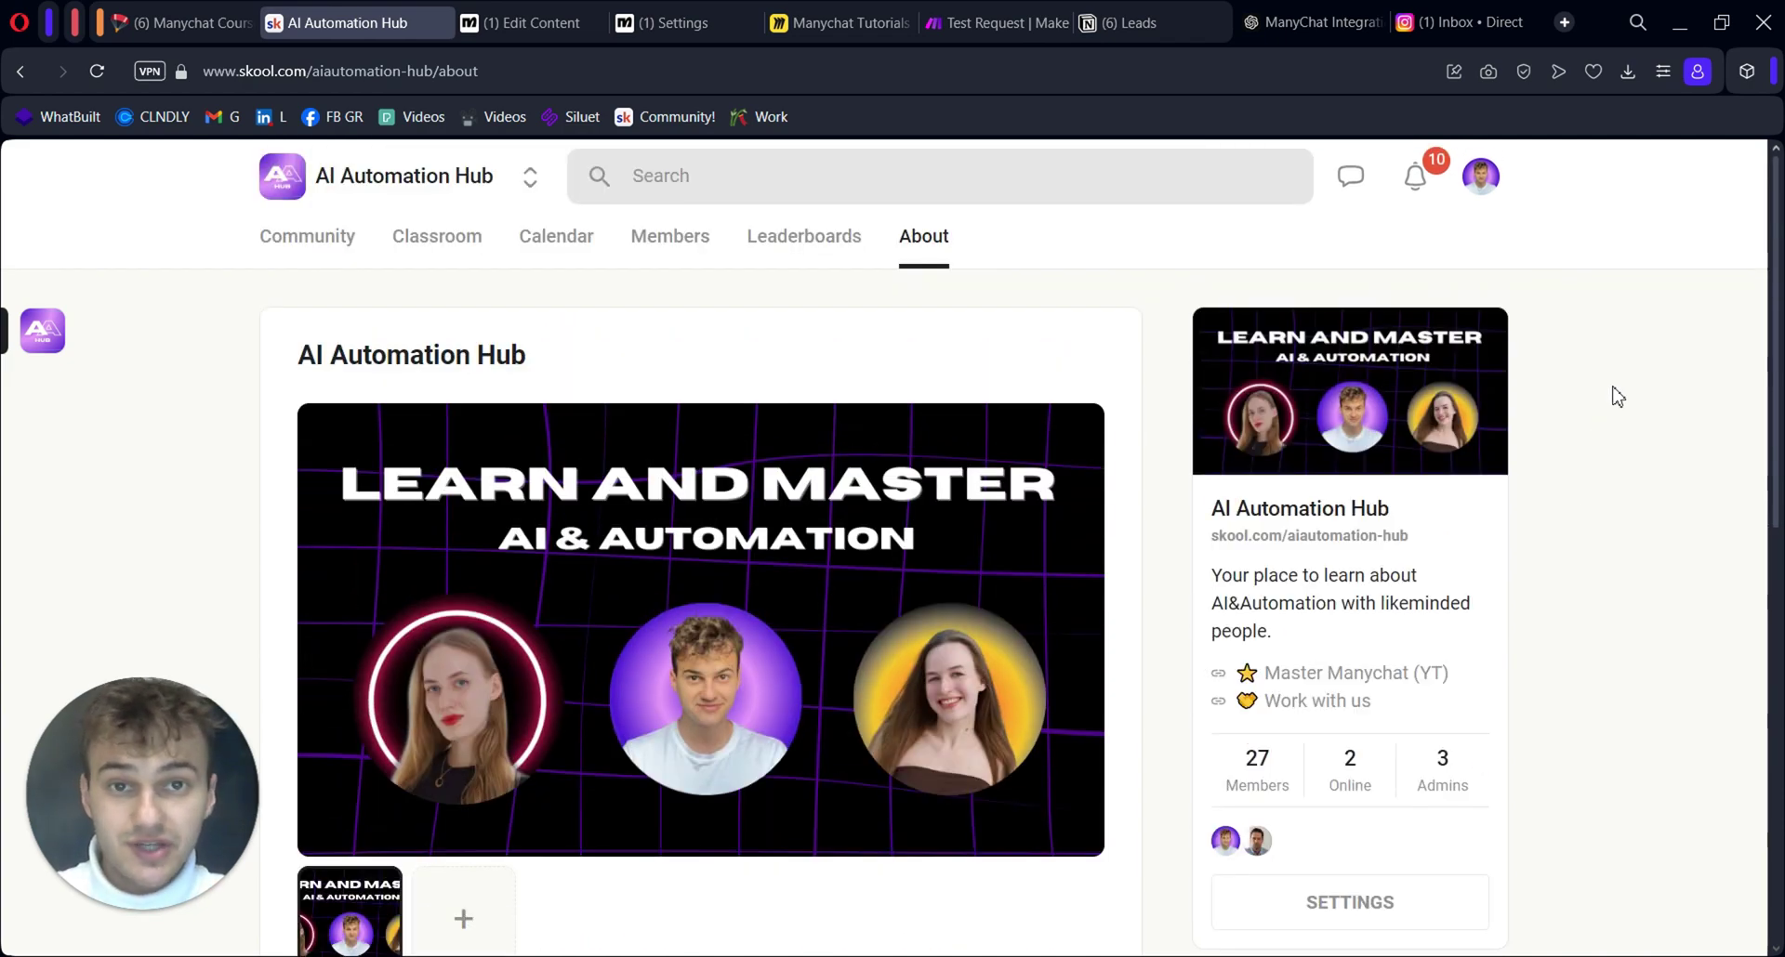
pyautogui.click(437, 237)
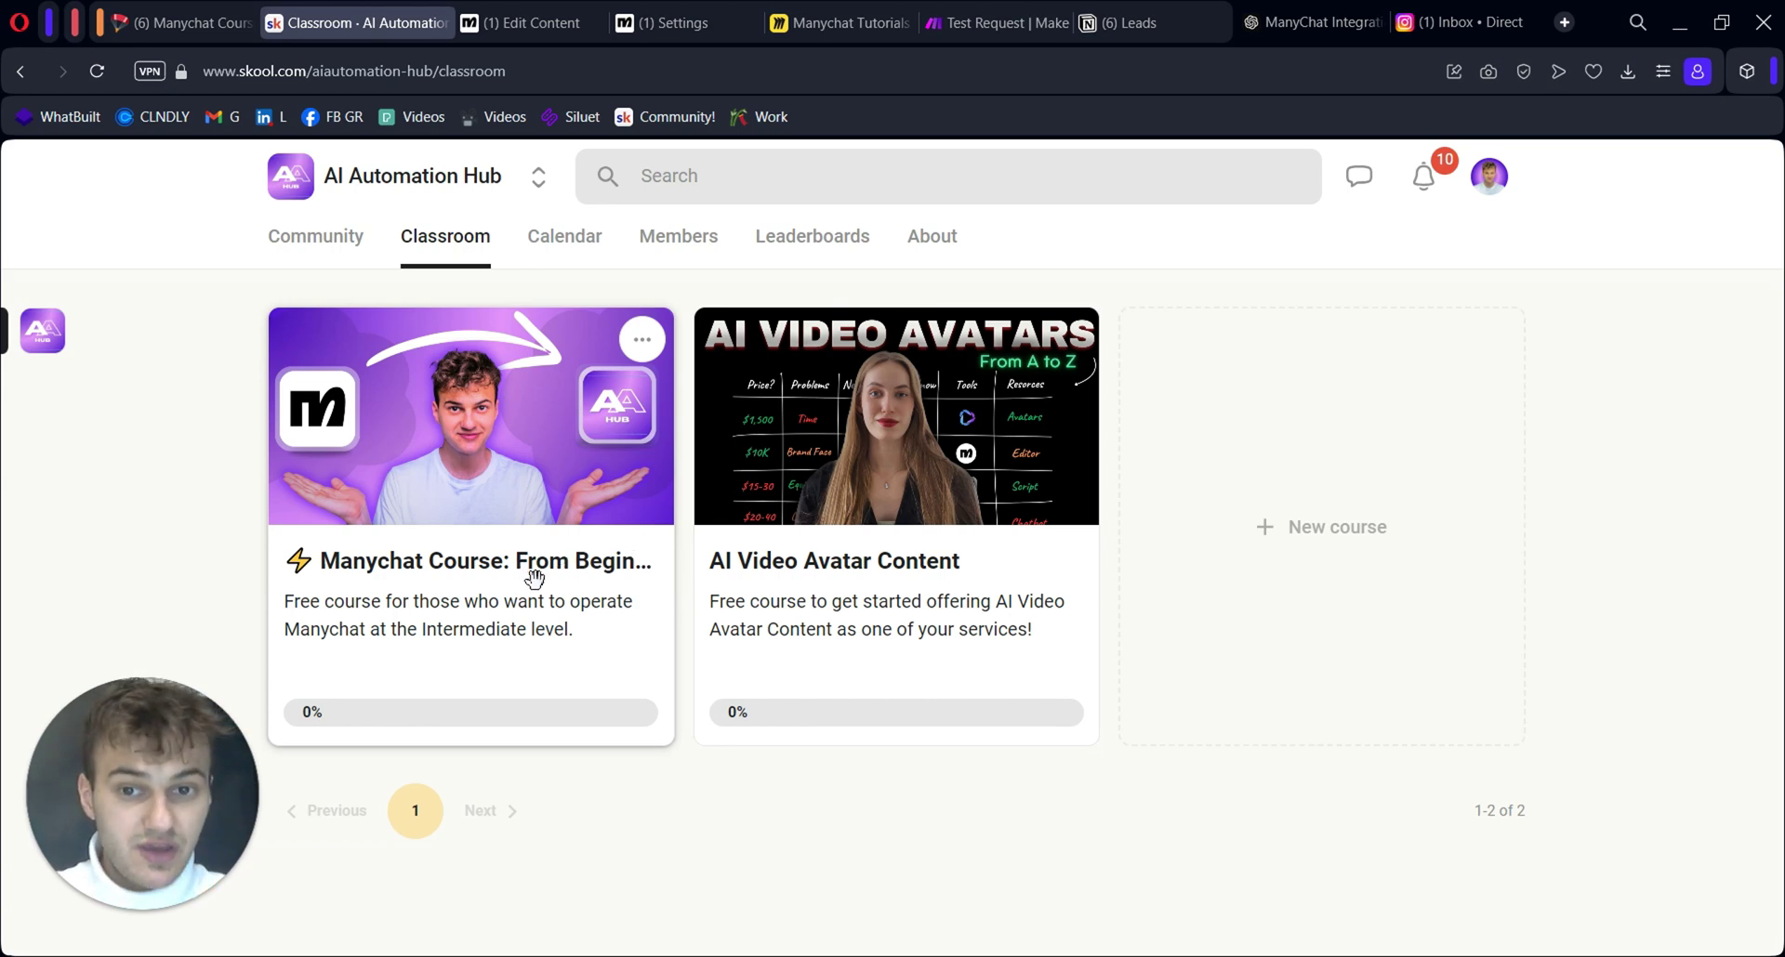
pyautogui.click(534, 578)
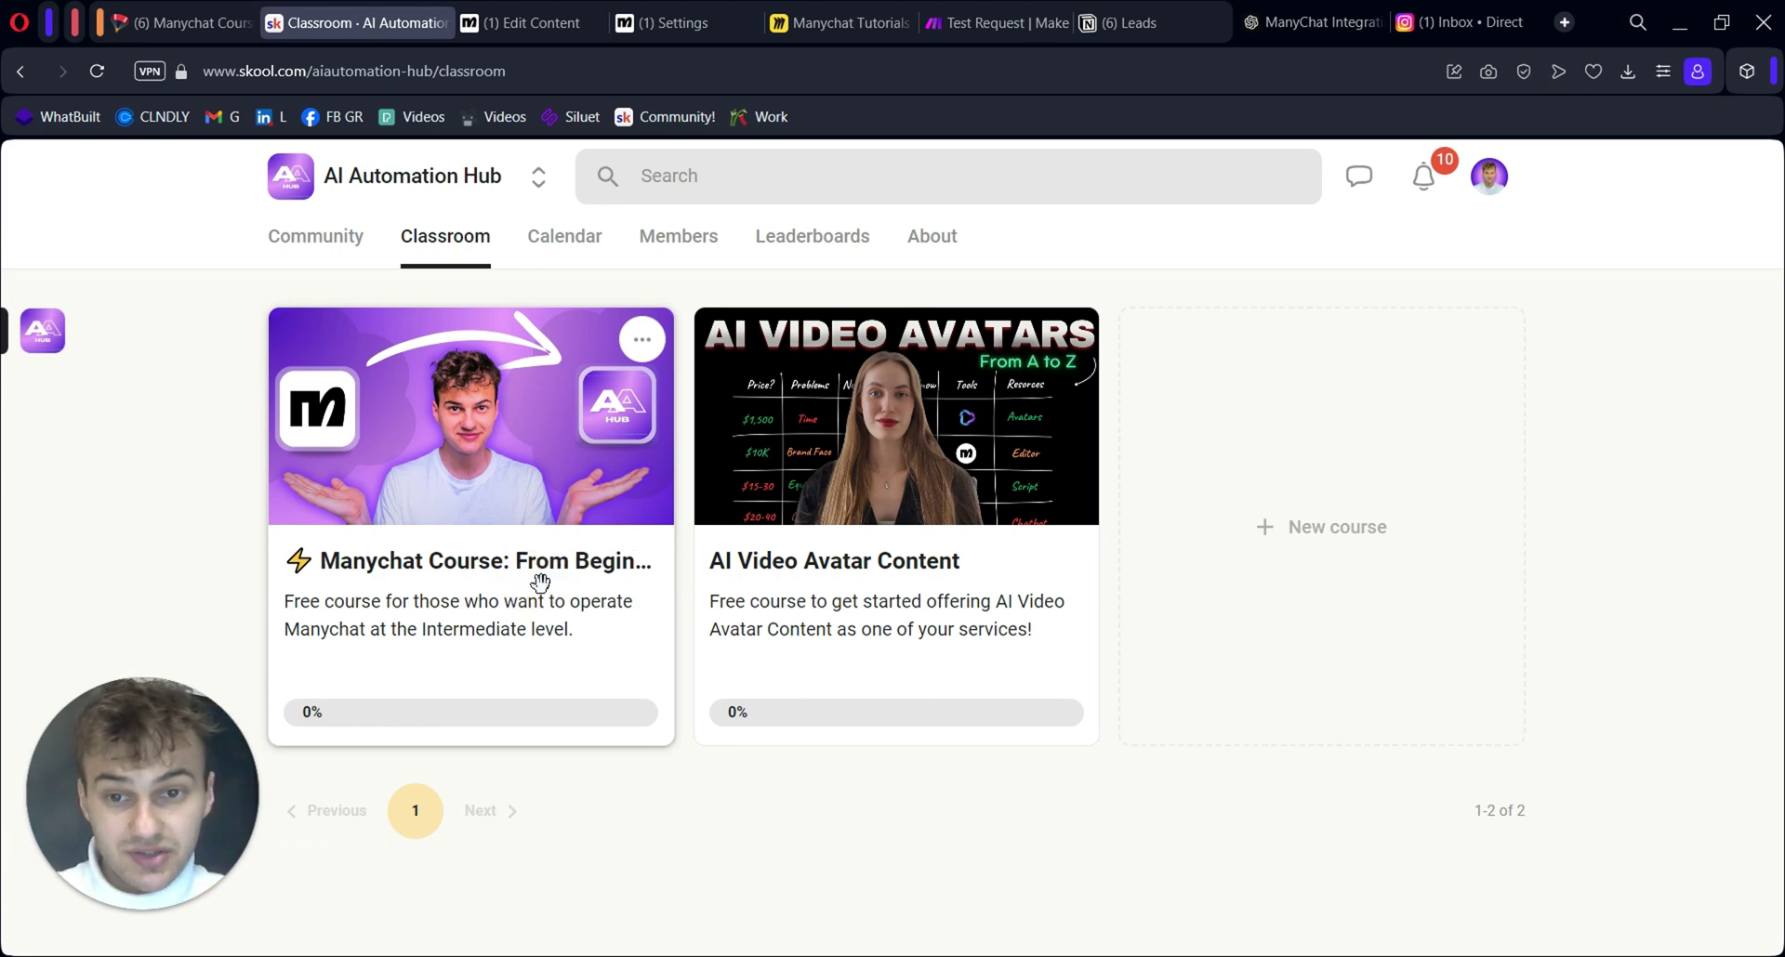
pyautogui.click(540, 582)
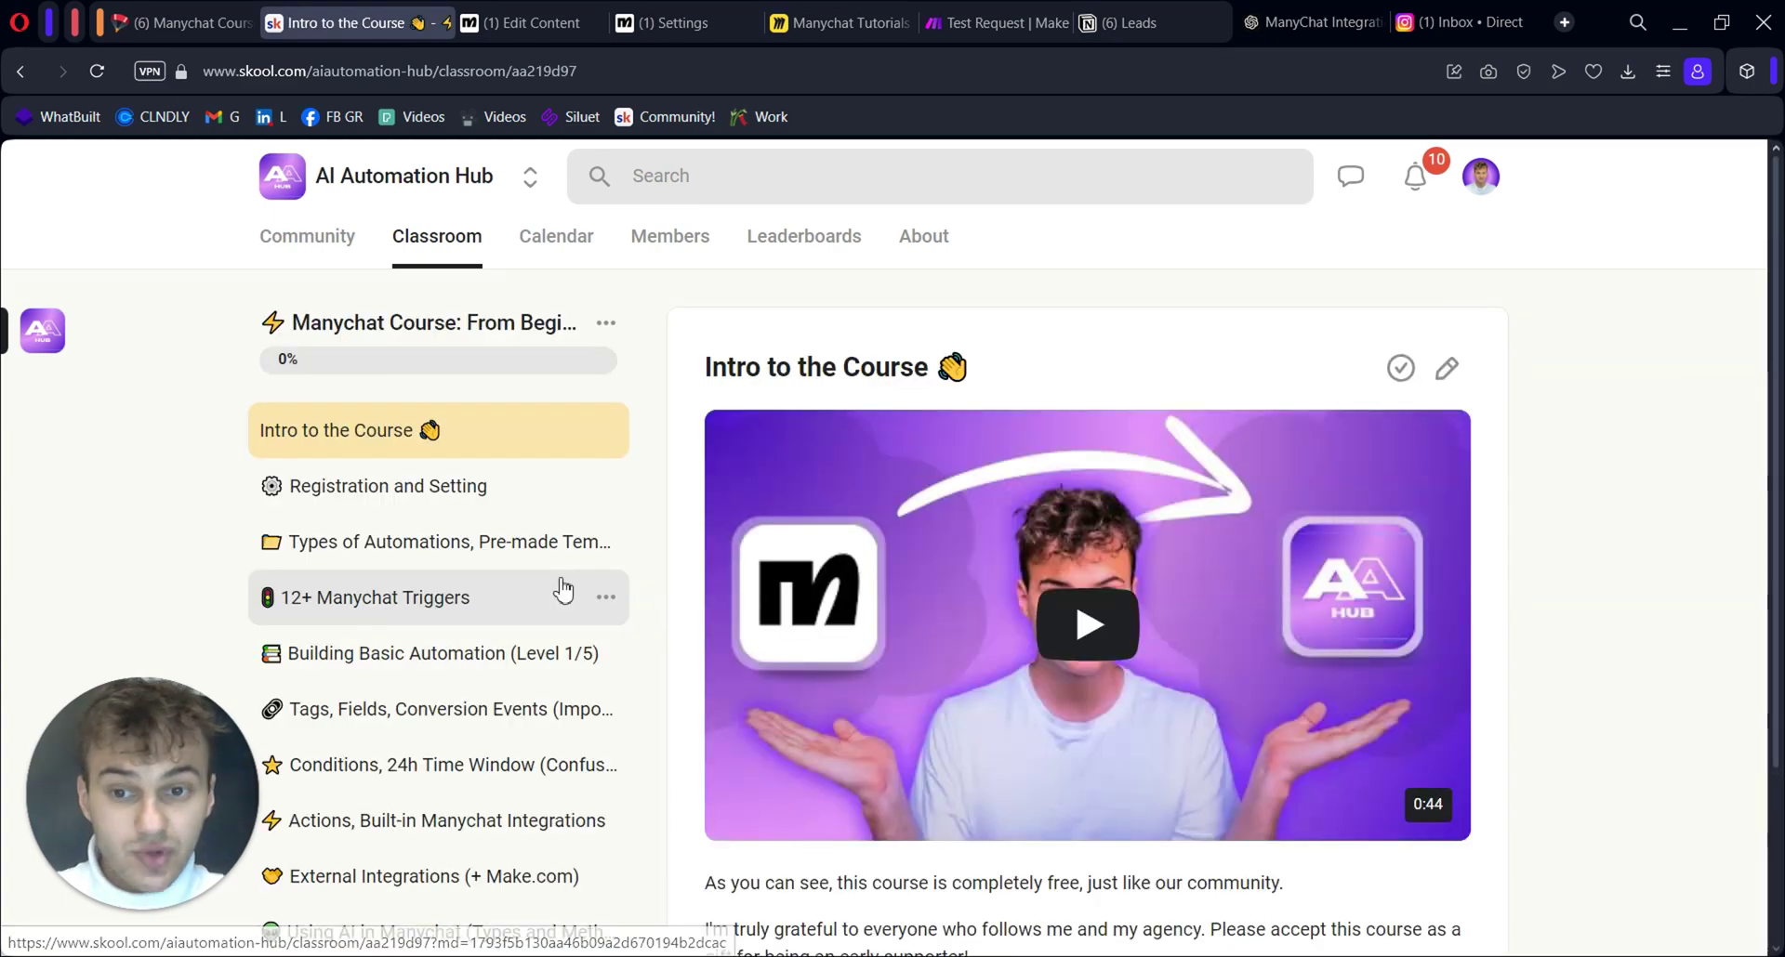
pyautogui.scroll(-3, 568, 587)
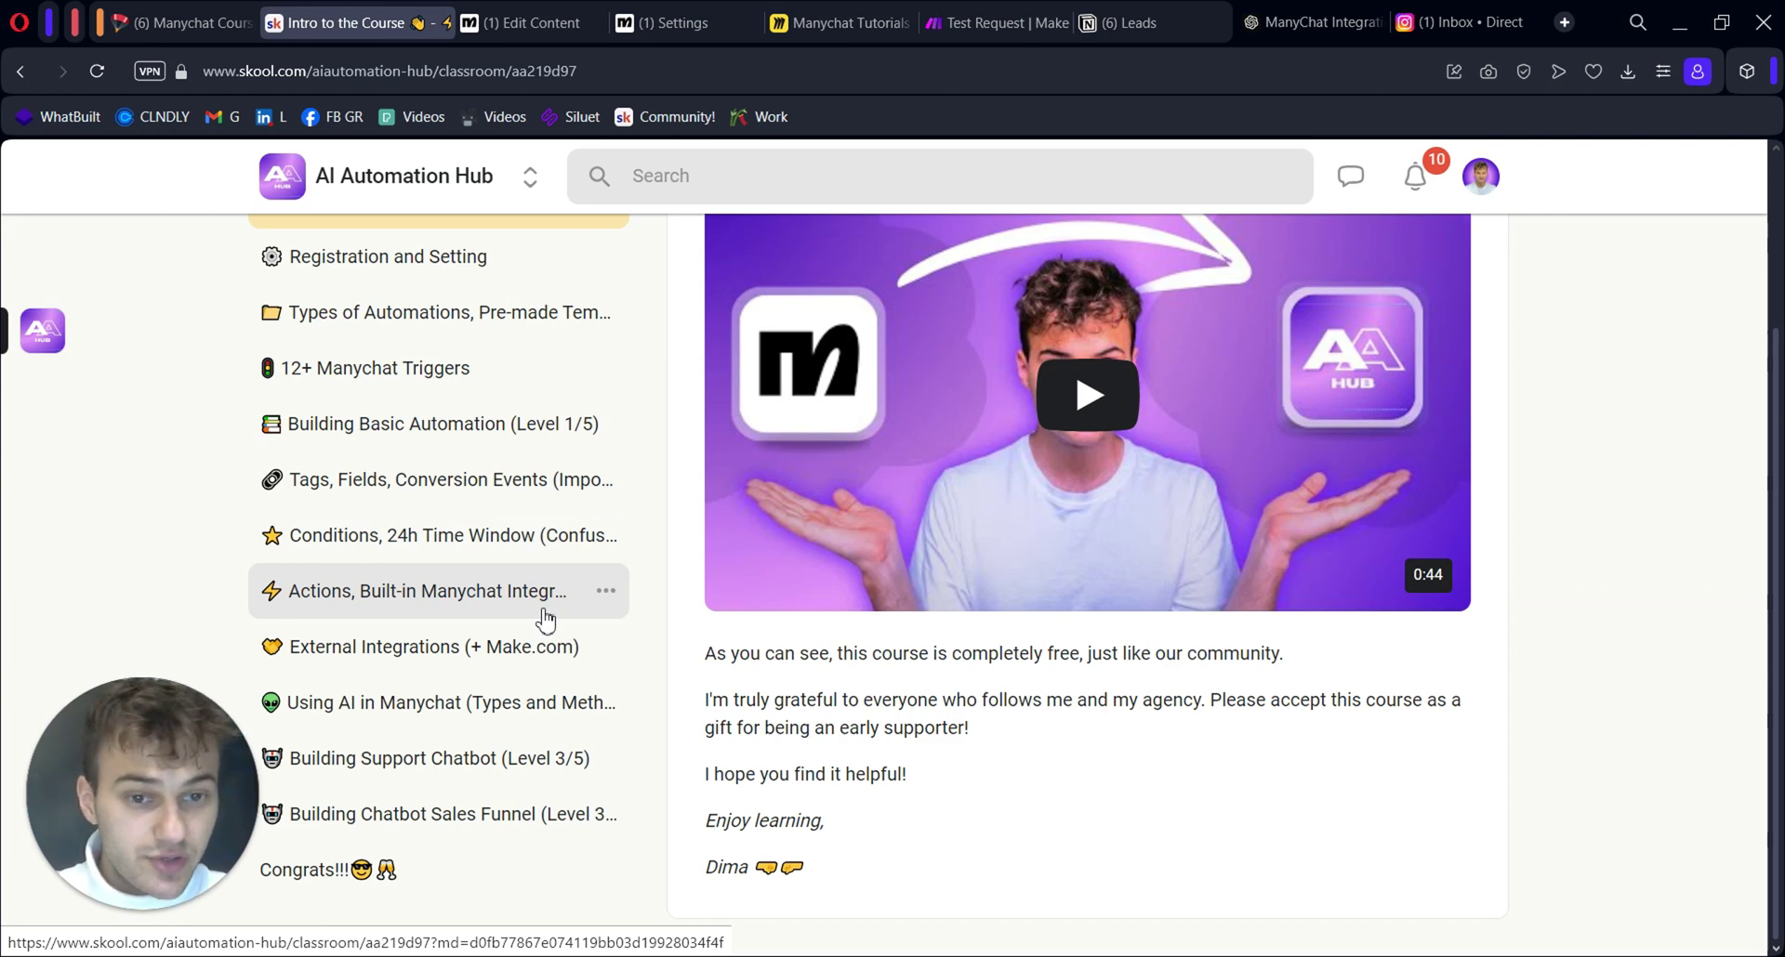
pyautogui.scroll(3, 539, 623)
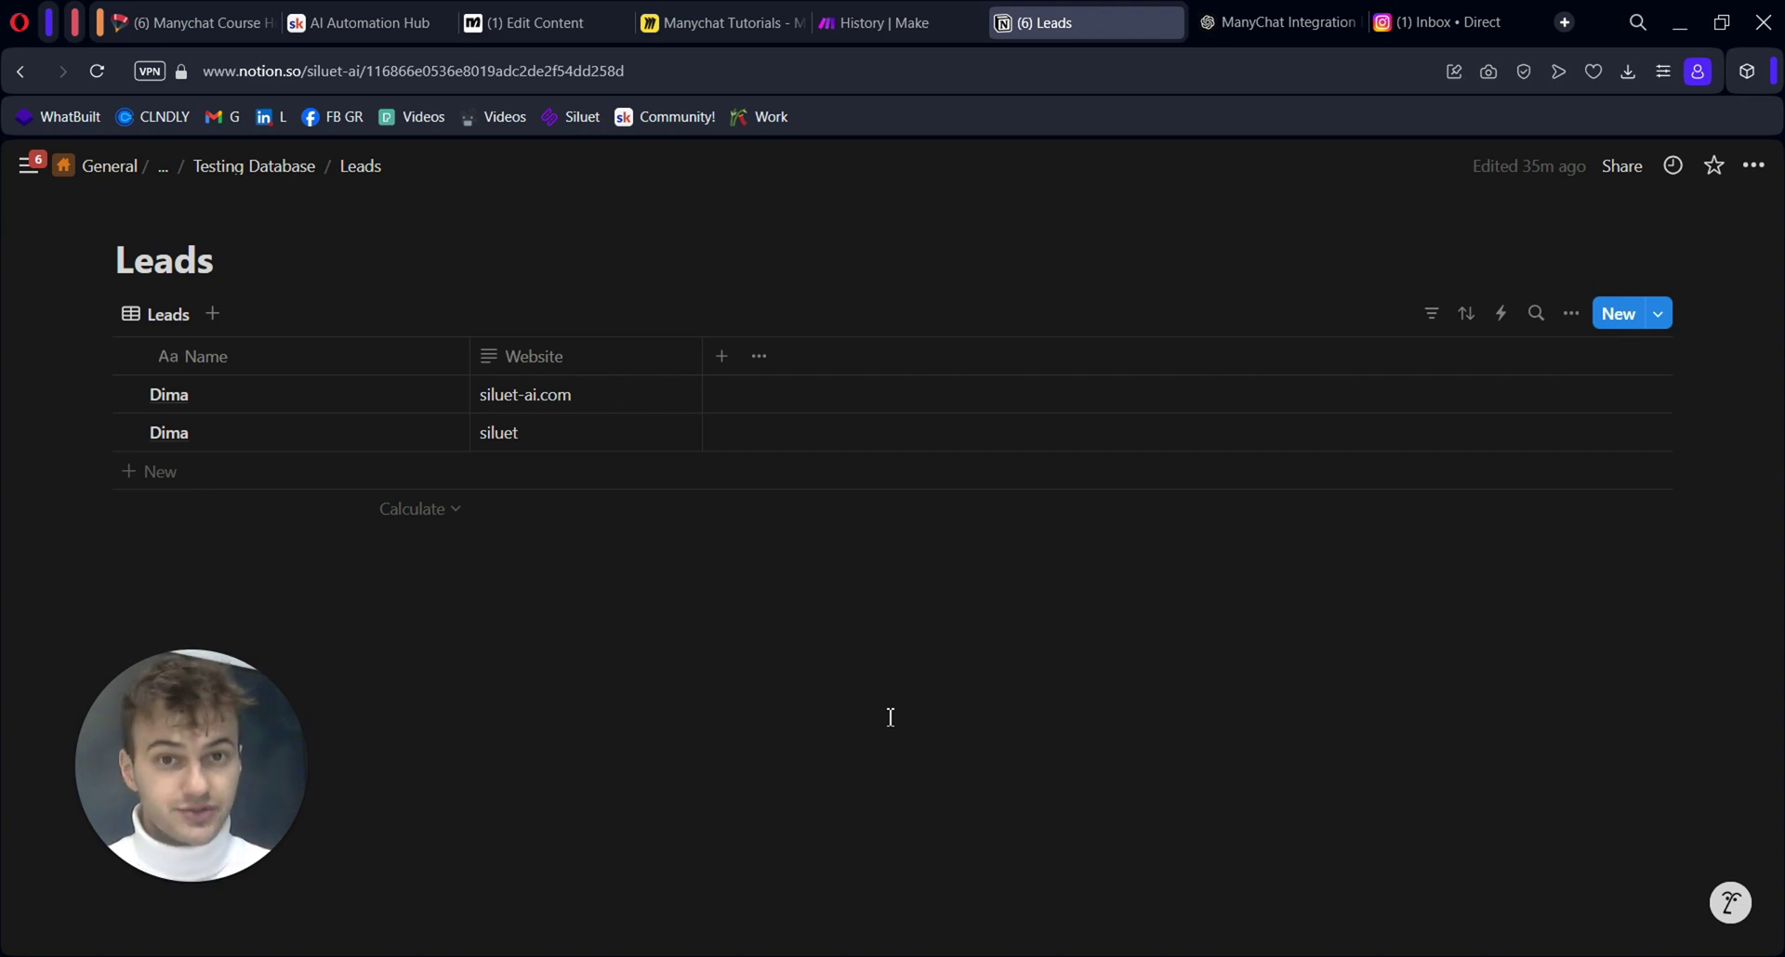
# Replace the Notion create-item module with Search Objects filtering Website equals the webhook's website
pyautogui.hotkey('ctrl', 'shift', 'Tab')
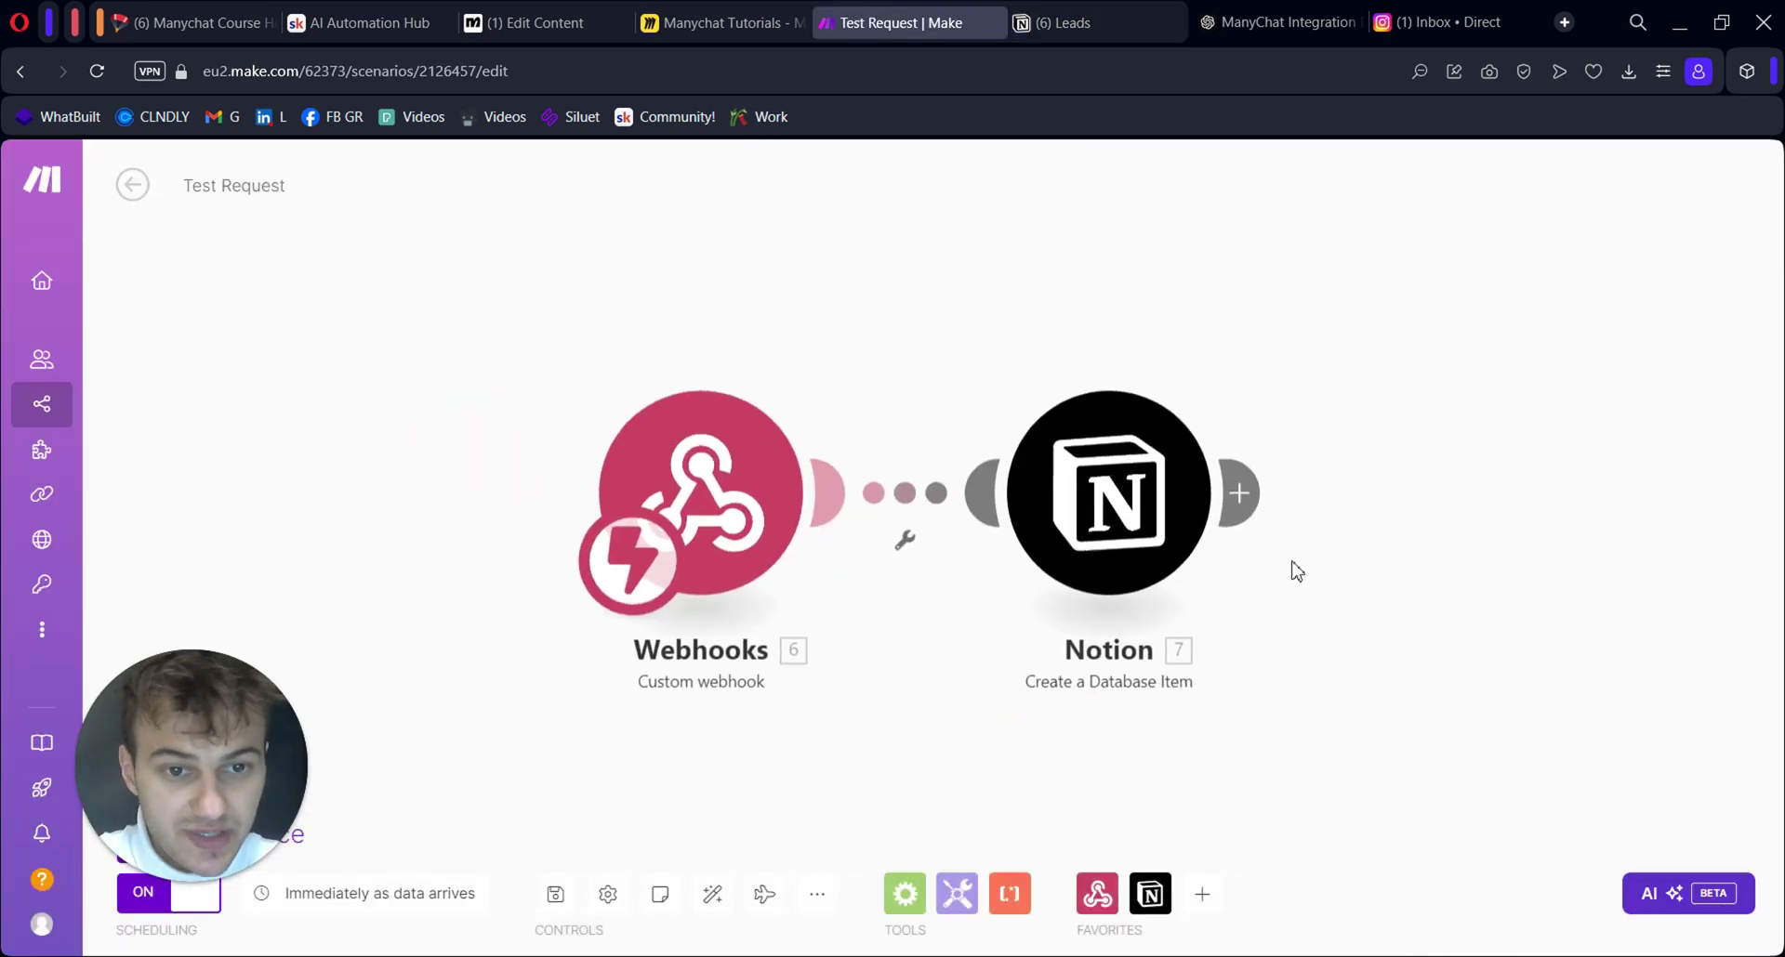
pyautogui.rightClick(1100, 514)
pyautogui.click(1233, 769)
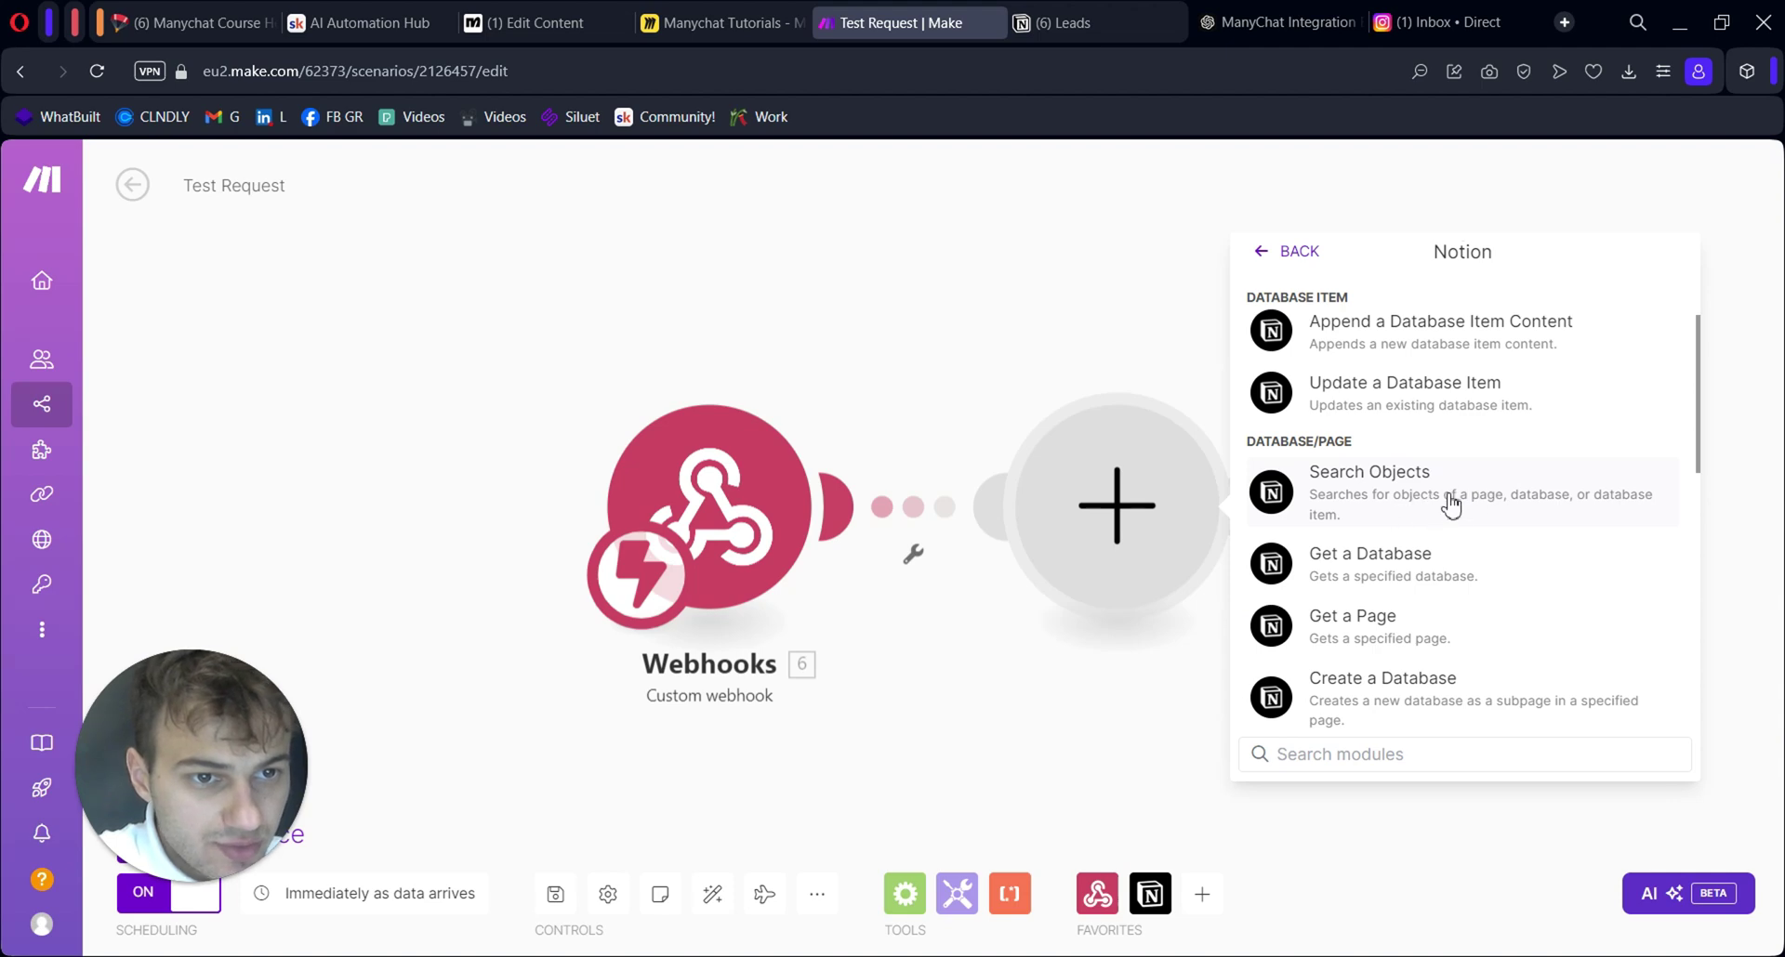
pyautogui.click(1431, 507)
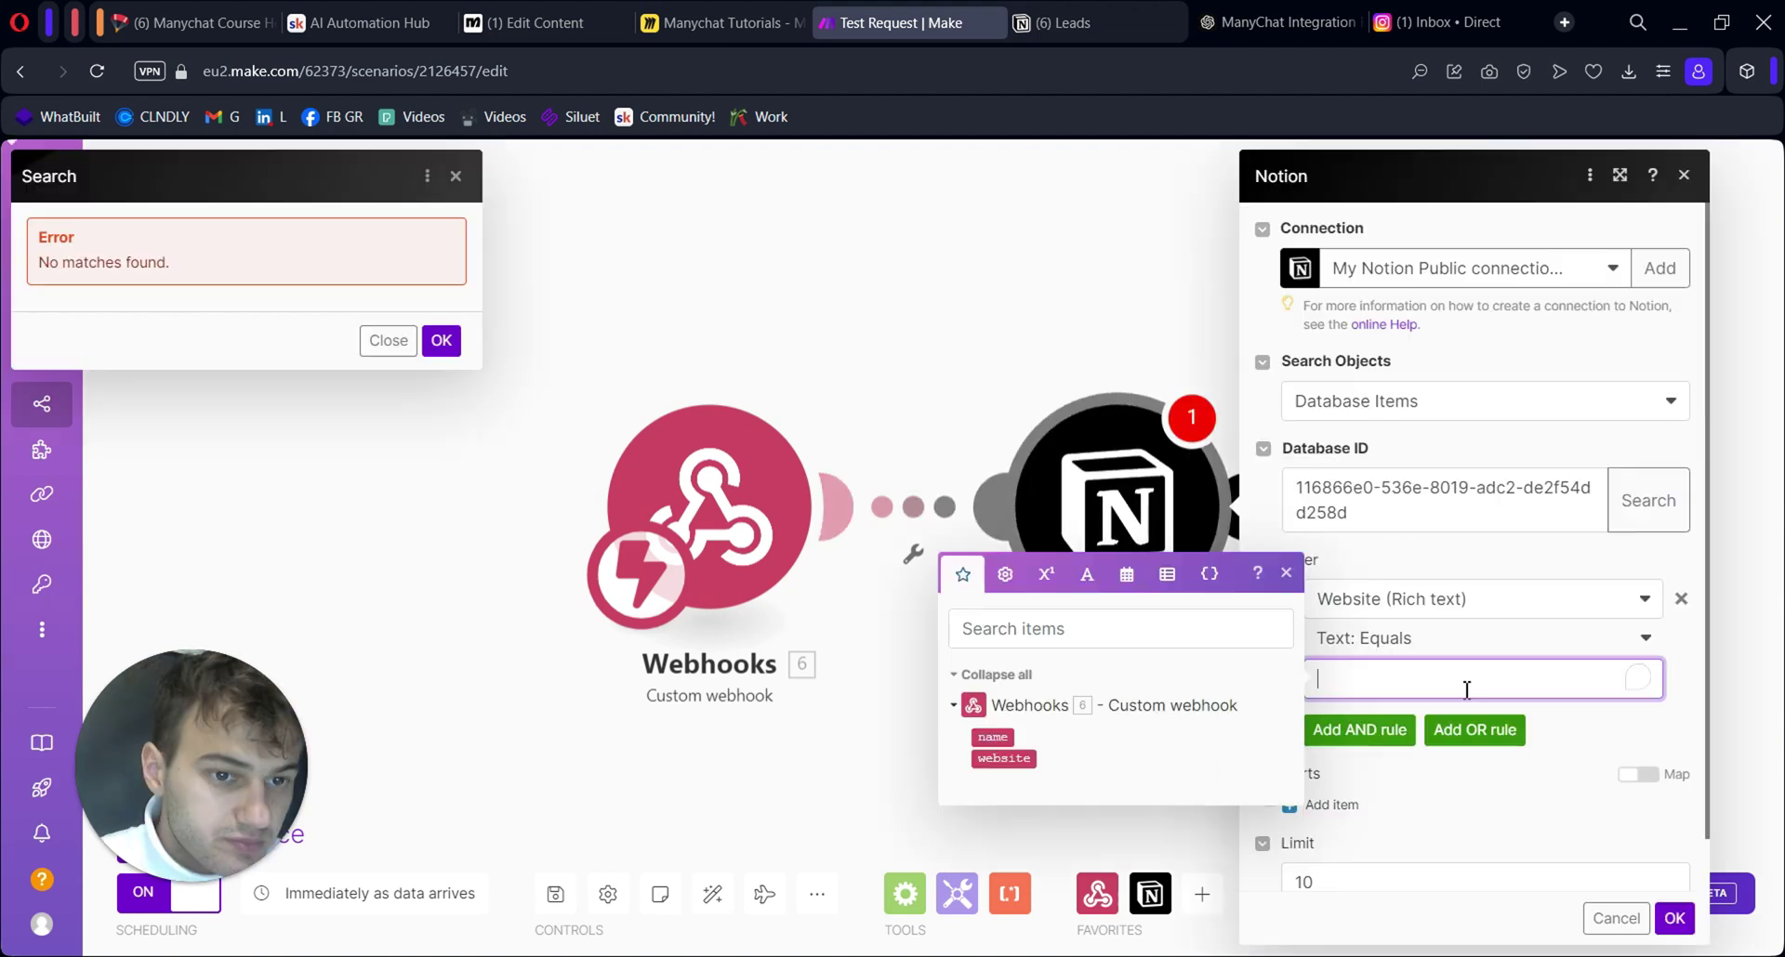
pyautogui.click(1004, 759)
pyautogui.click(1501, 553)
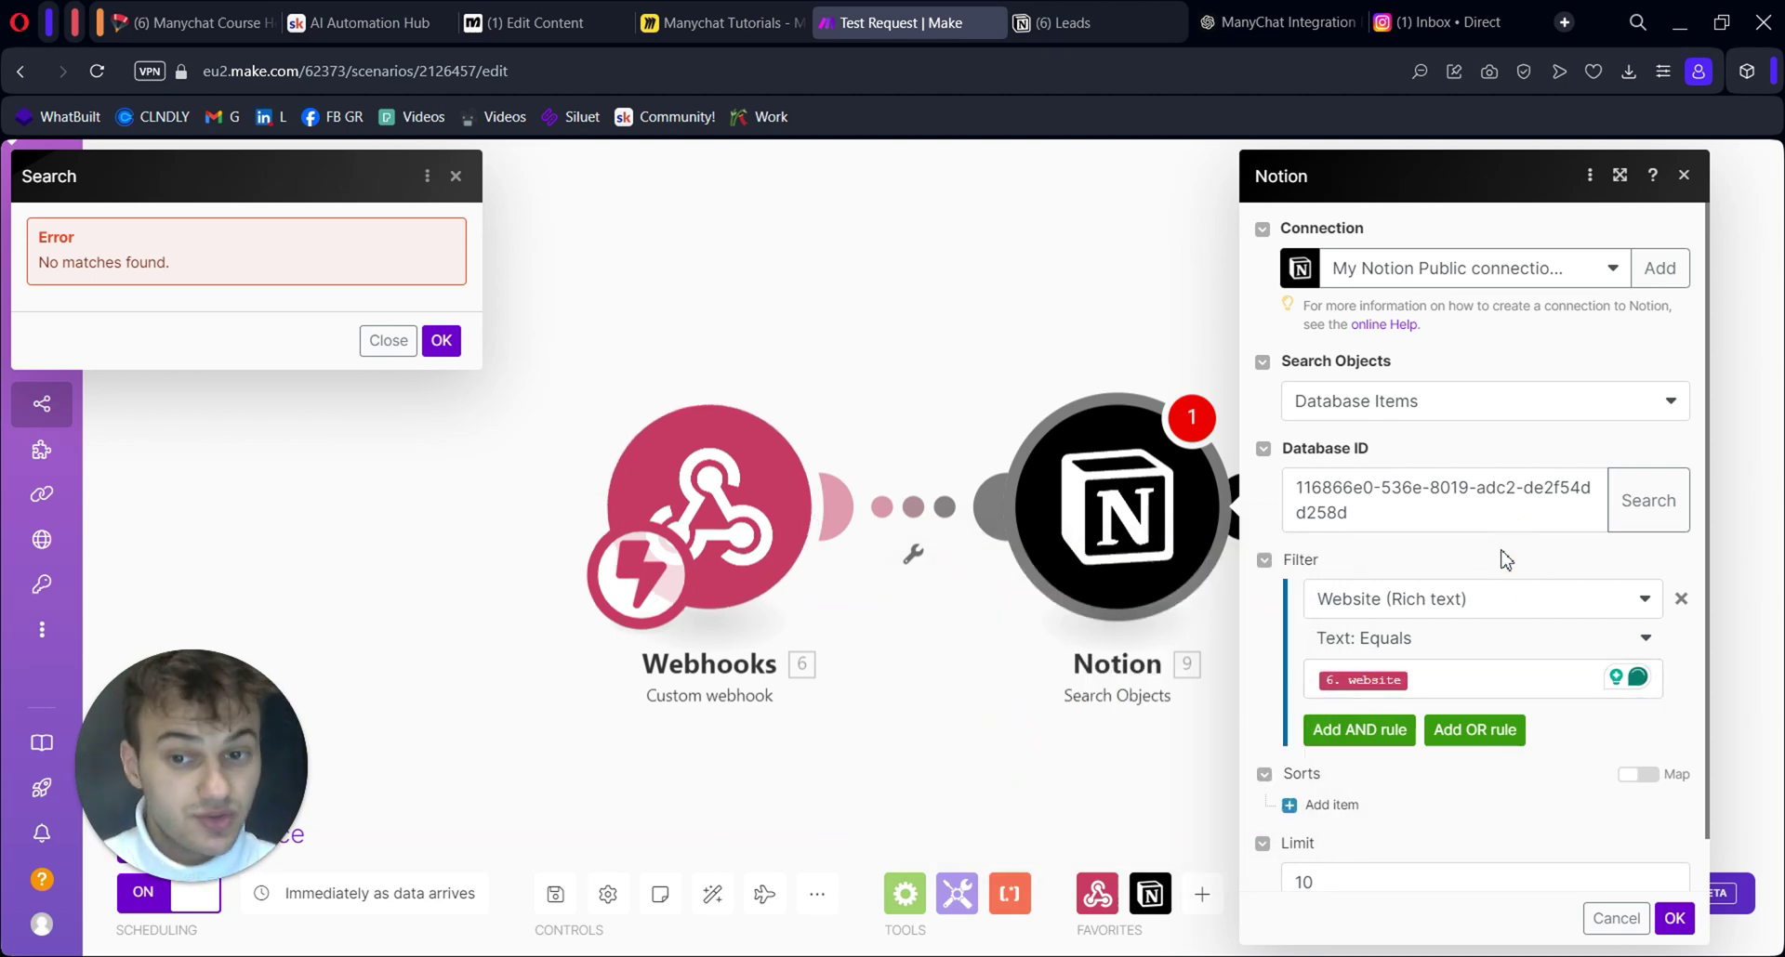
pyautogui.scroll(-1, 1487, 651)
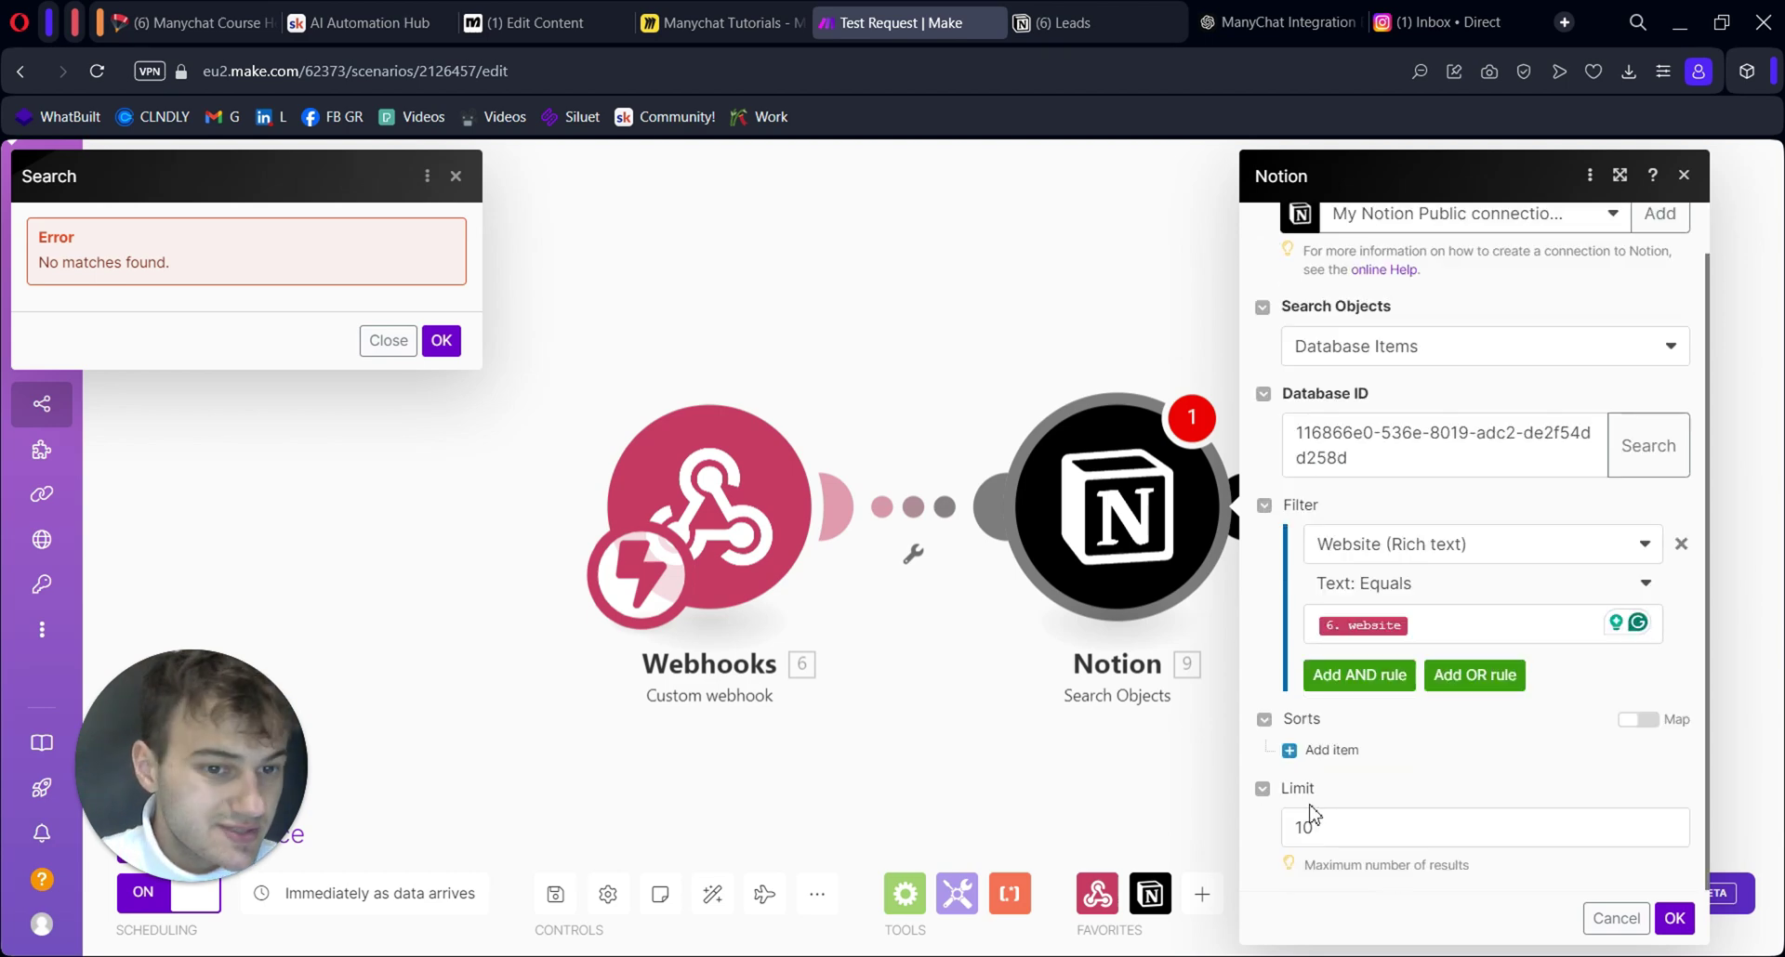
pyautogui.click(1674, 920)
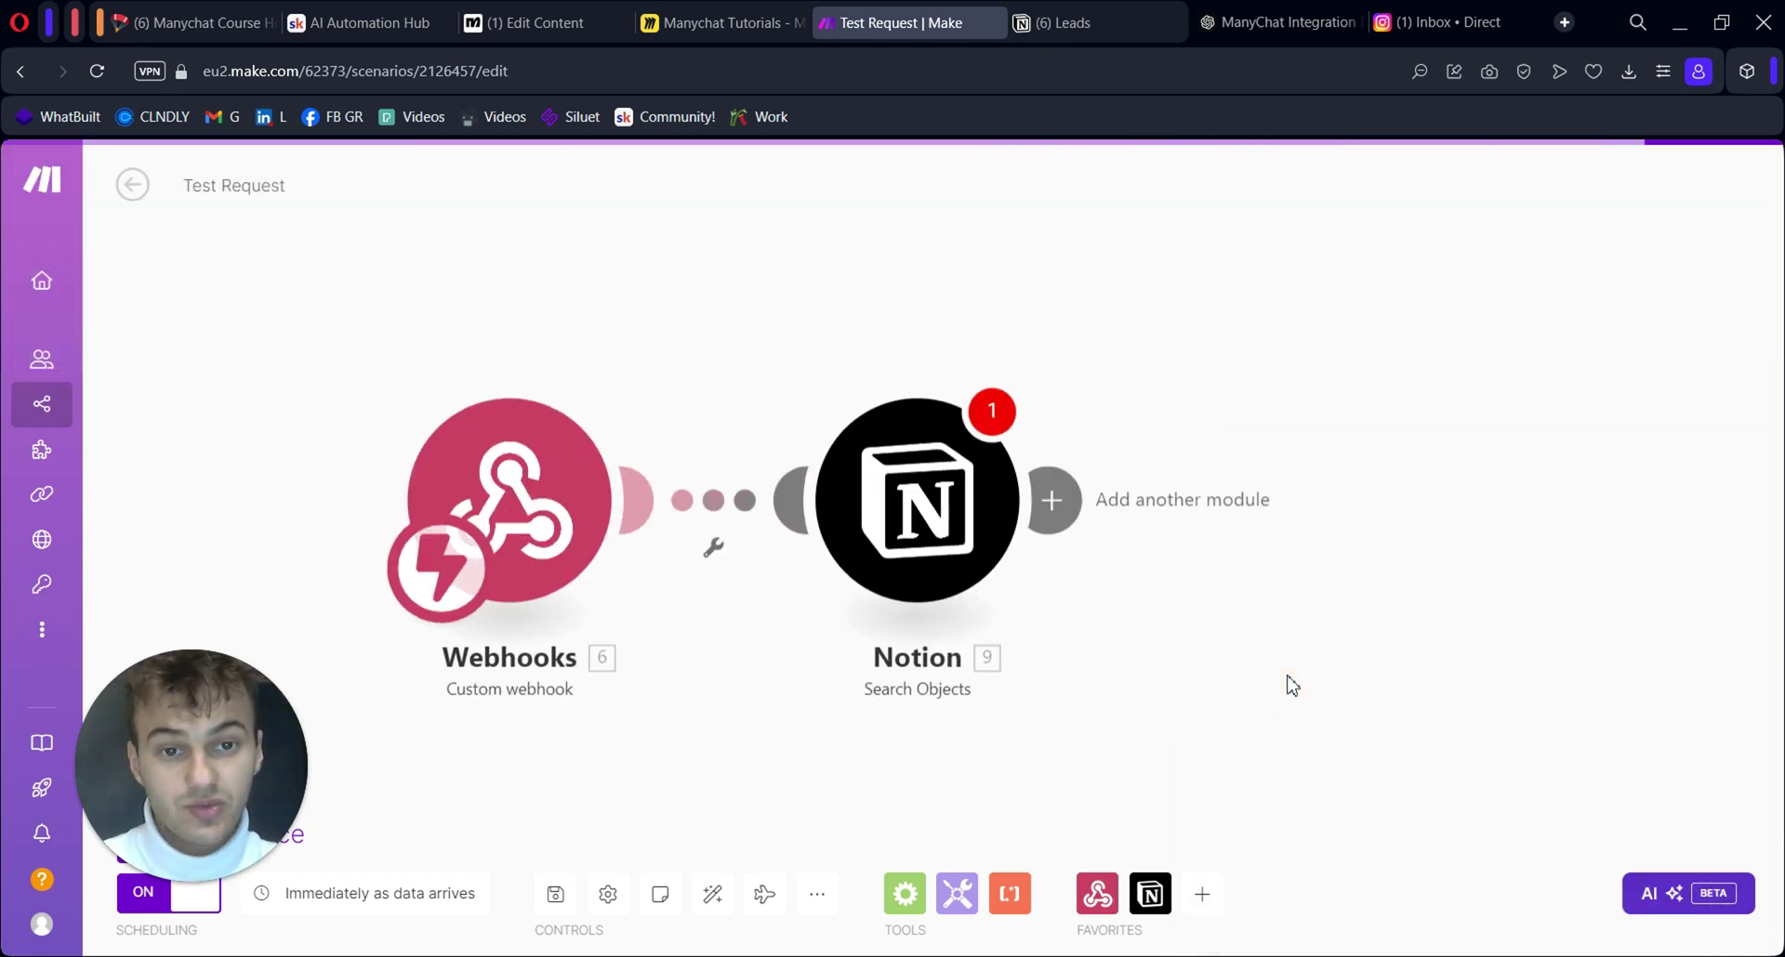
pyautogui.click(989, 548)
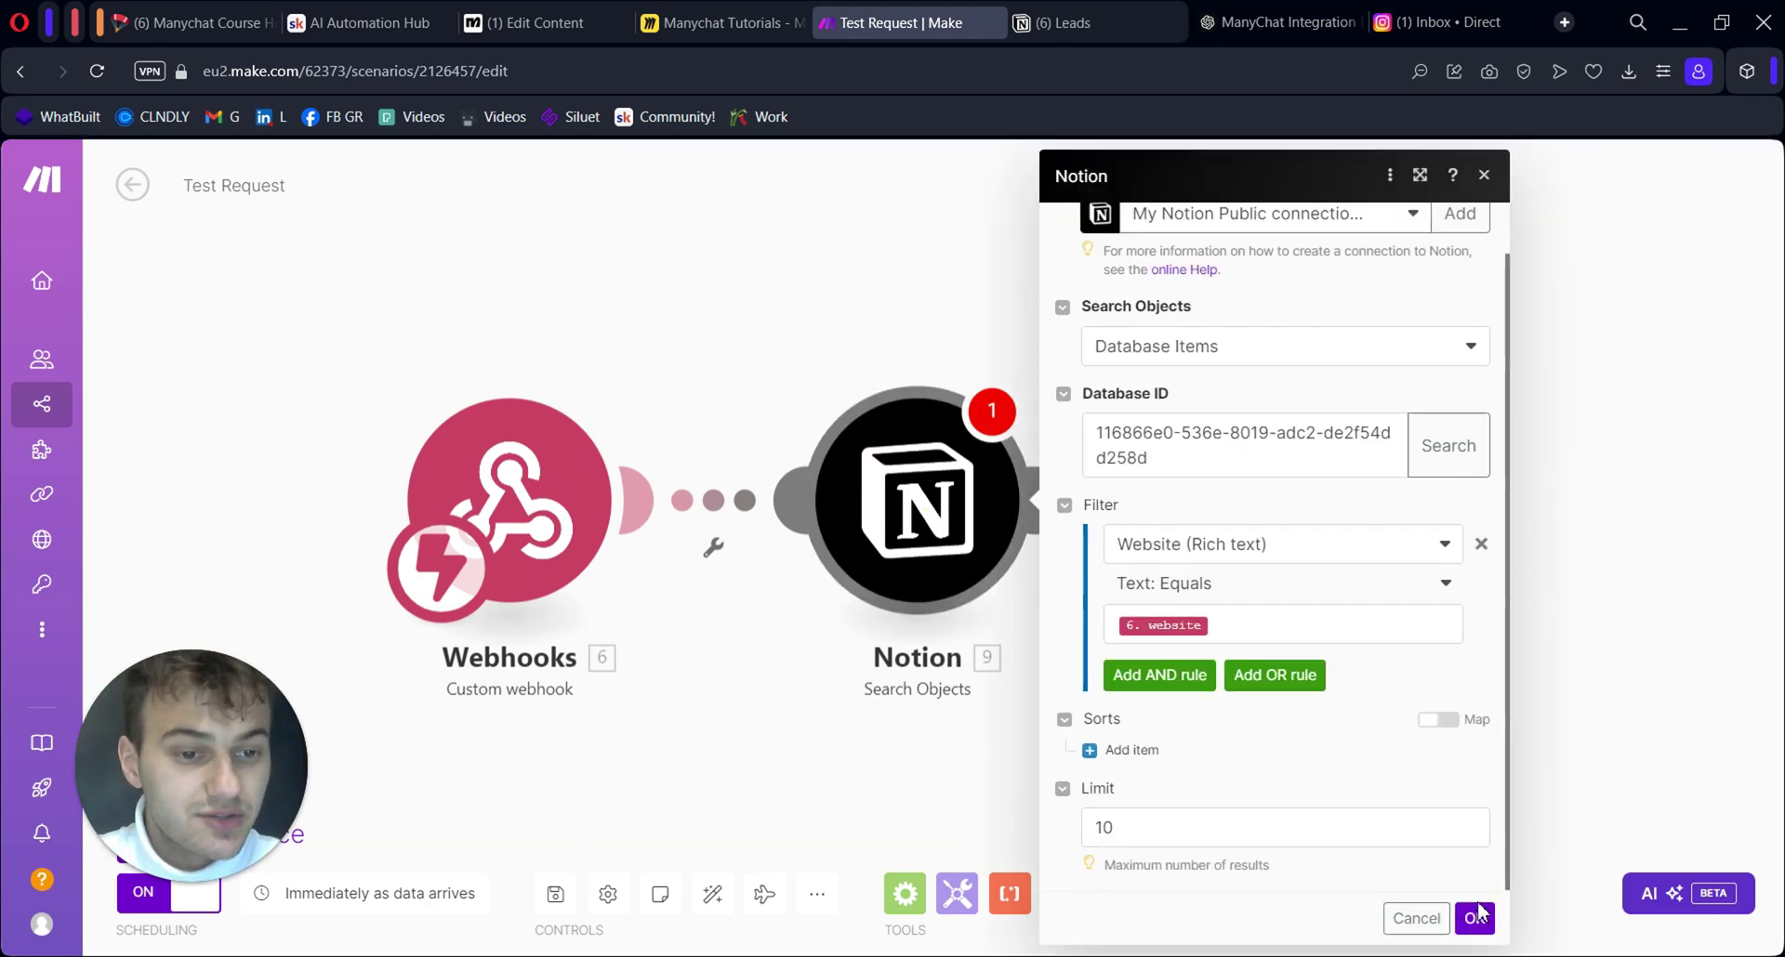
# Confirm the Notion search and add a Webhook response module after it
pyautogui.click(1481, 923)
pyautogui.click(1047, 500)
pyautogui.click(1392, 346)
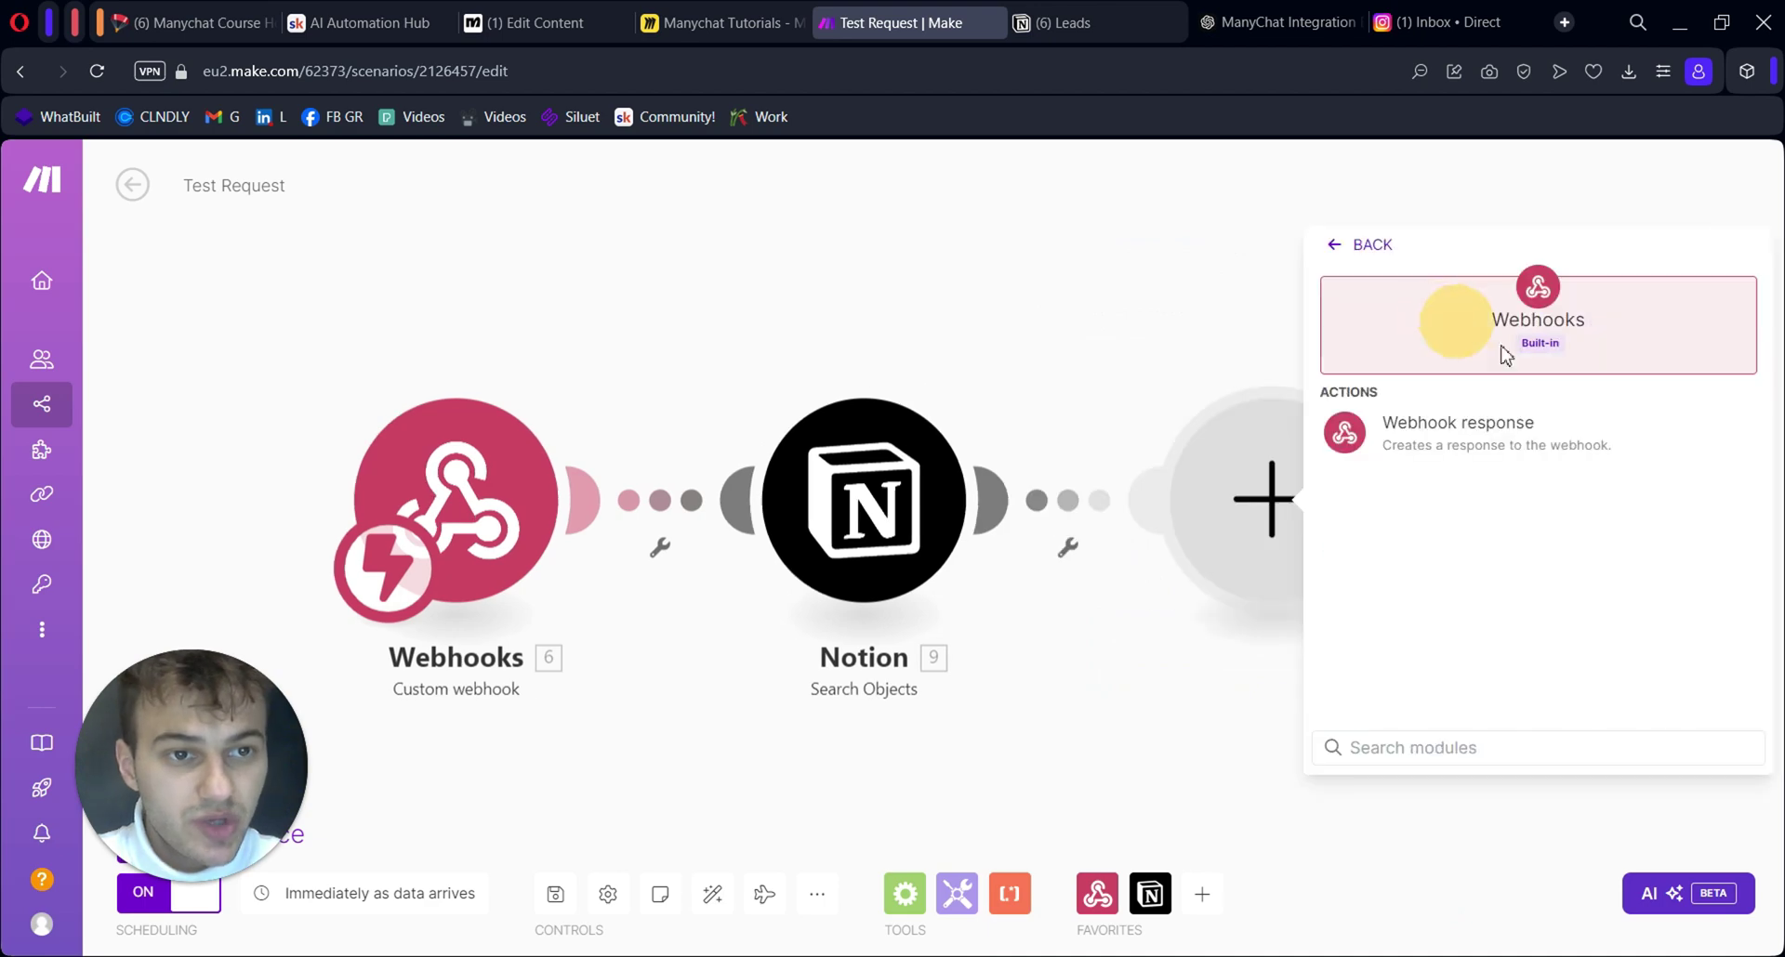
pyautogui.click(1512, 444)
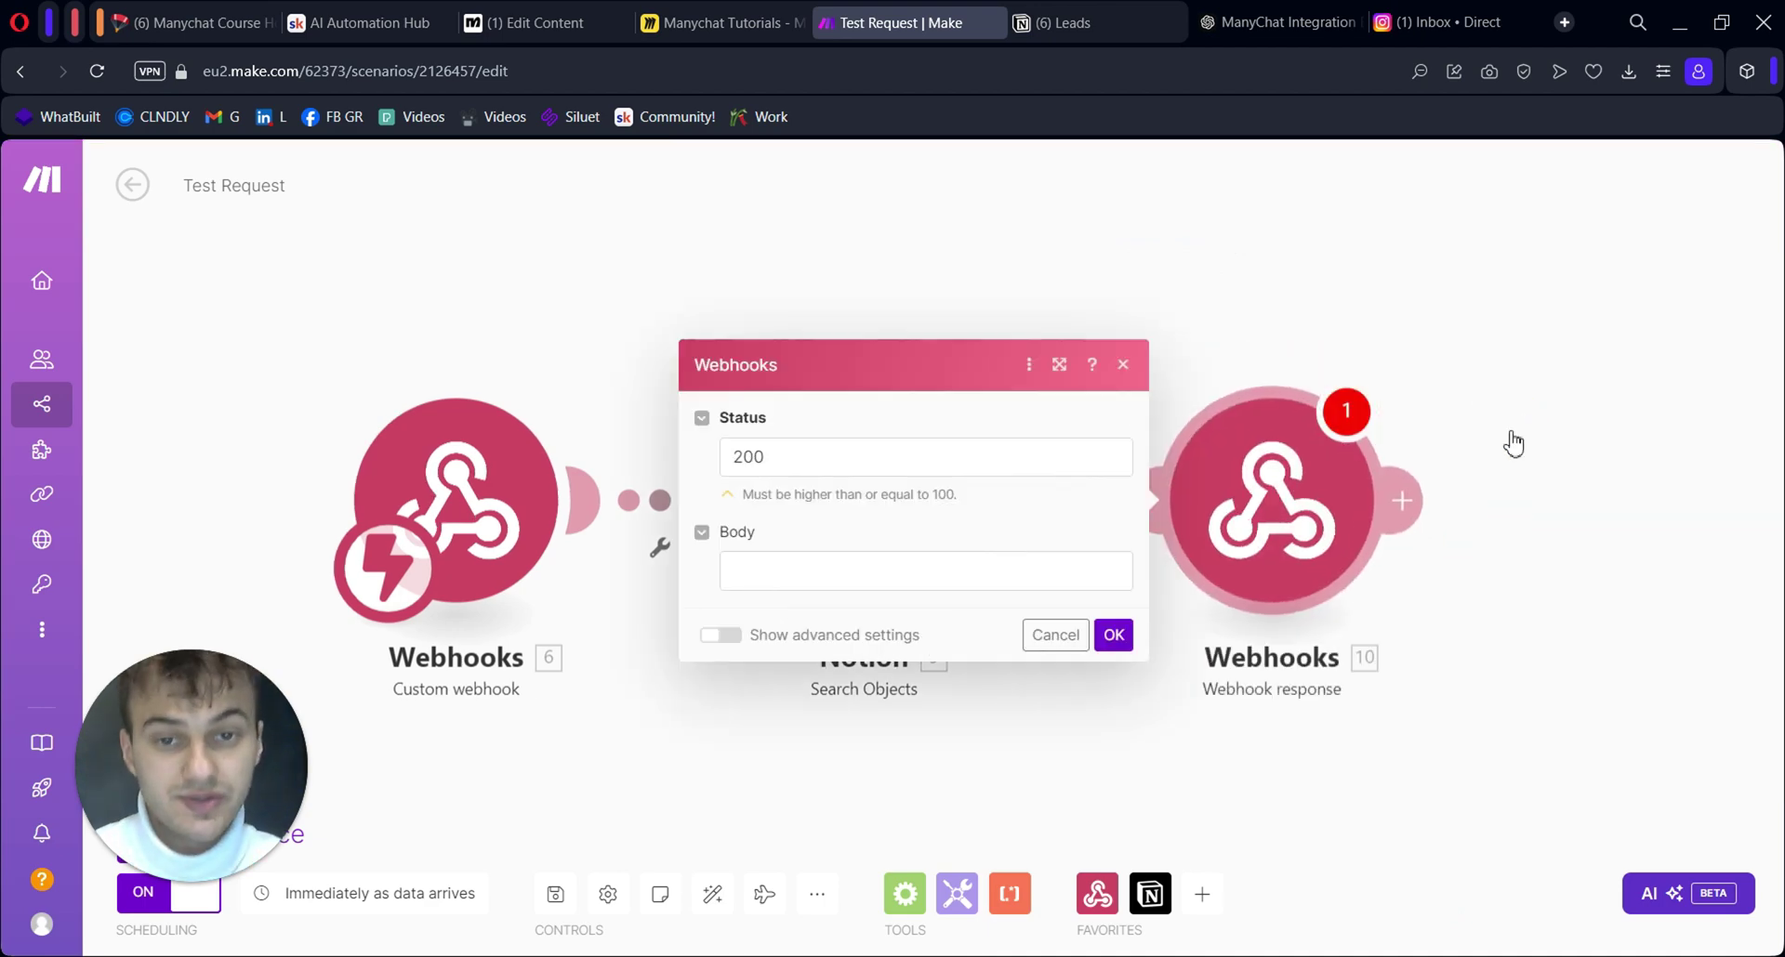
pyautogui.click(966, 581)
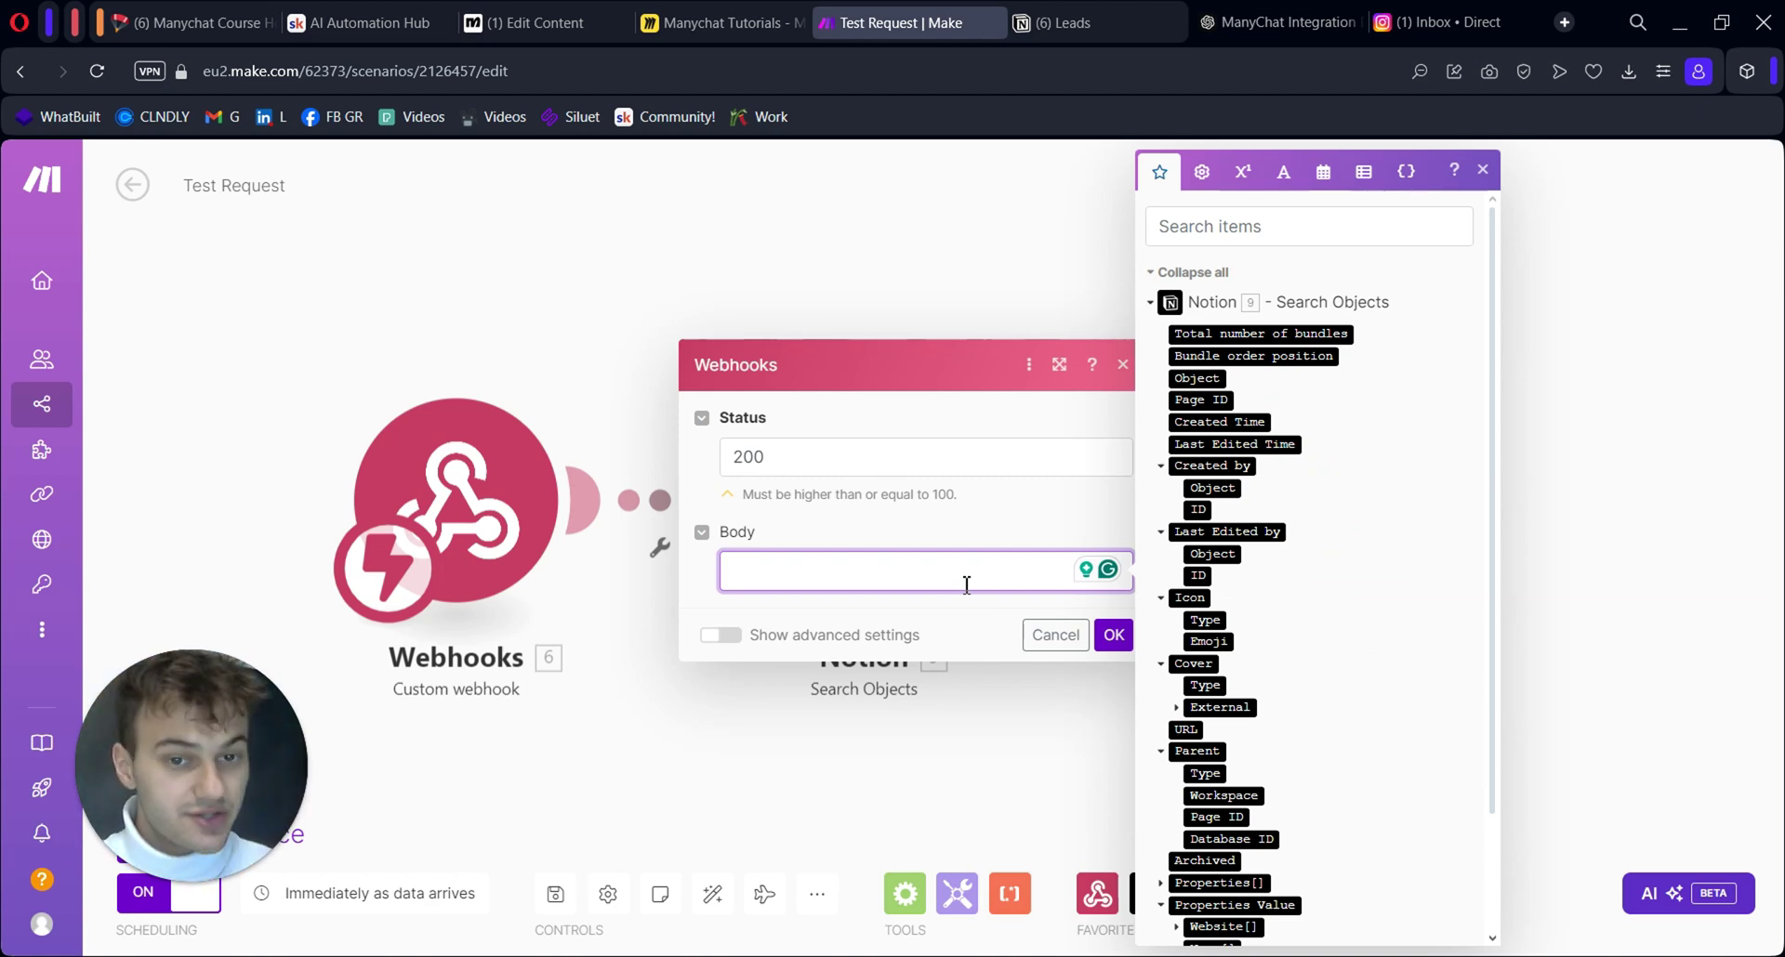
# Check the JSON body that Manychat's Actions #2 external request sends to Make
pyautogui.click(548, 22)
pyautogui.moveTo(1195, 717); pyautogui.dragTo(968, 729)
pyautogui.click(1395, 637)
pyautogui.click(332, 348)
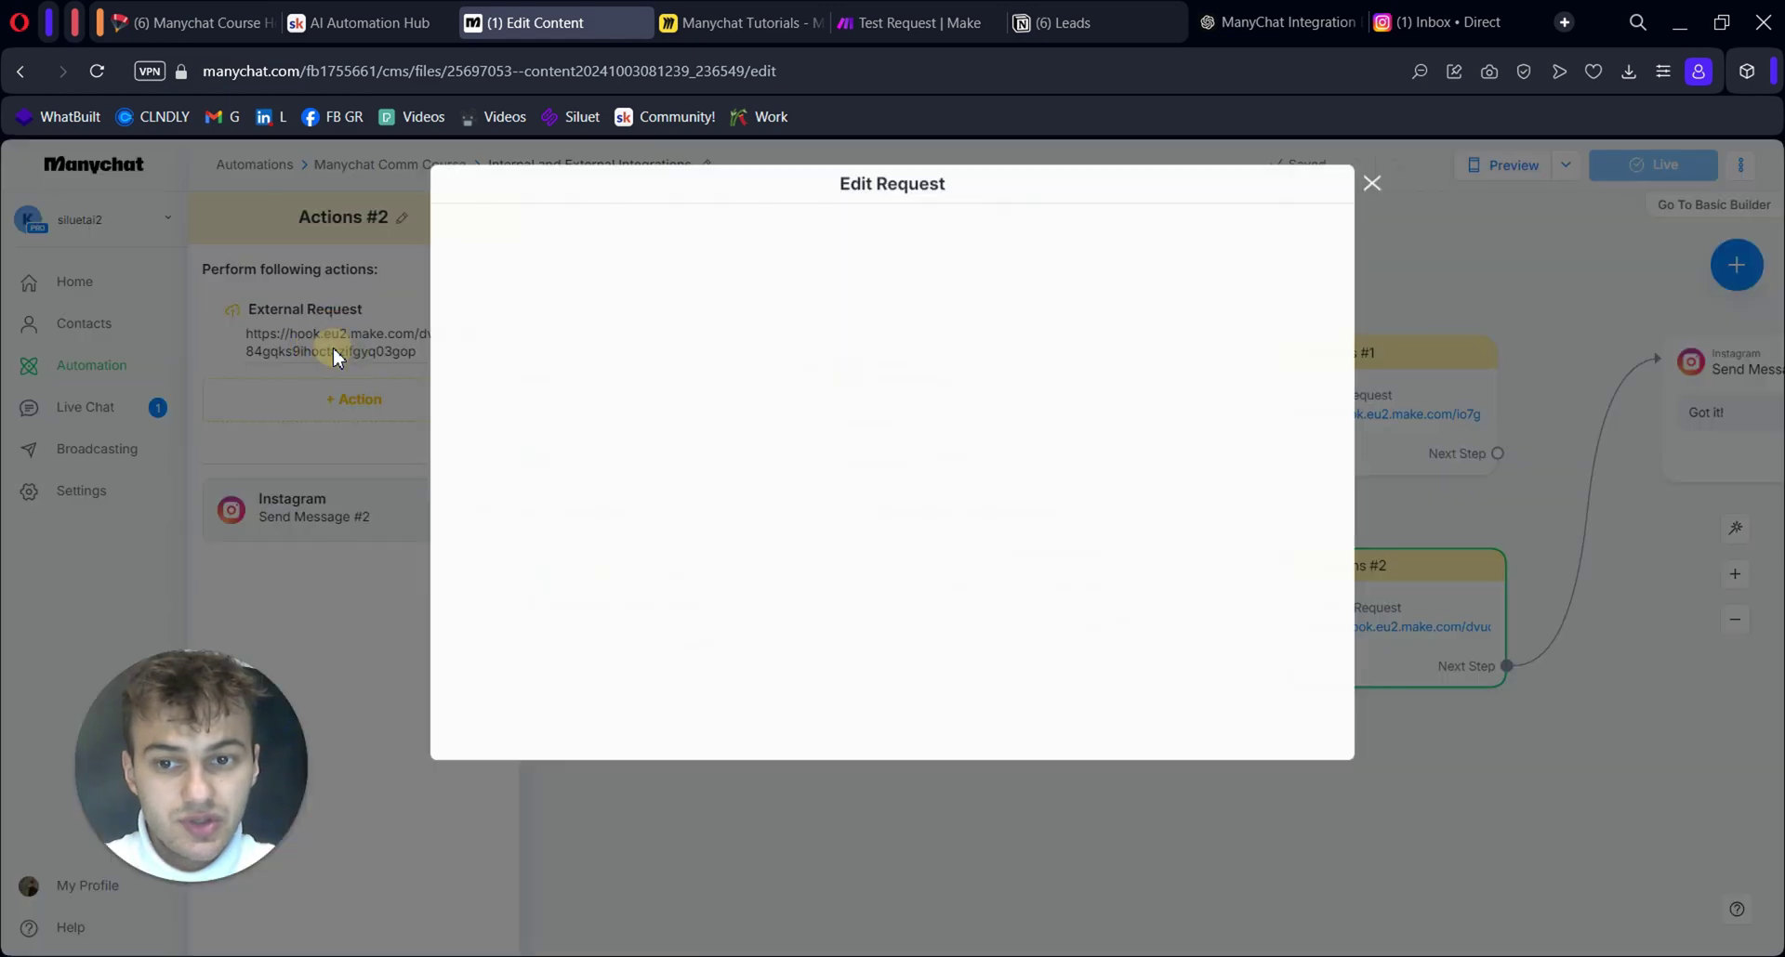
pyautogui.click(544, 343)
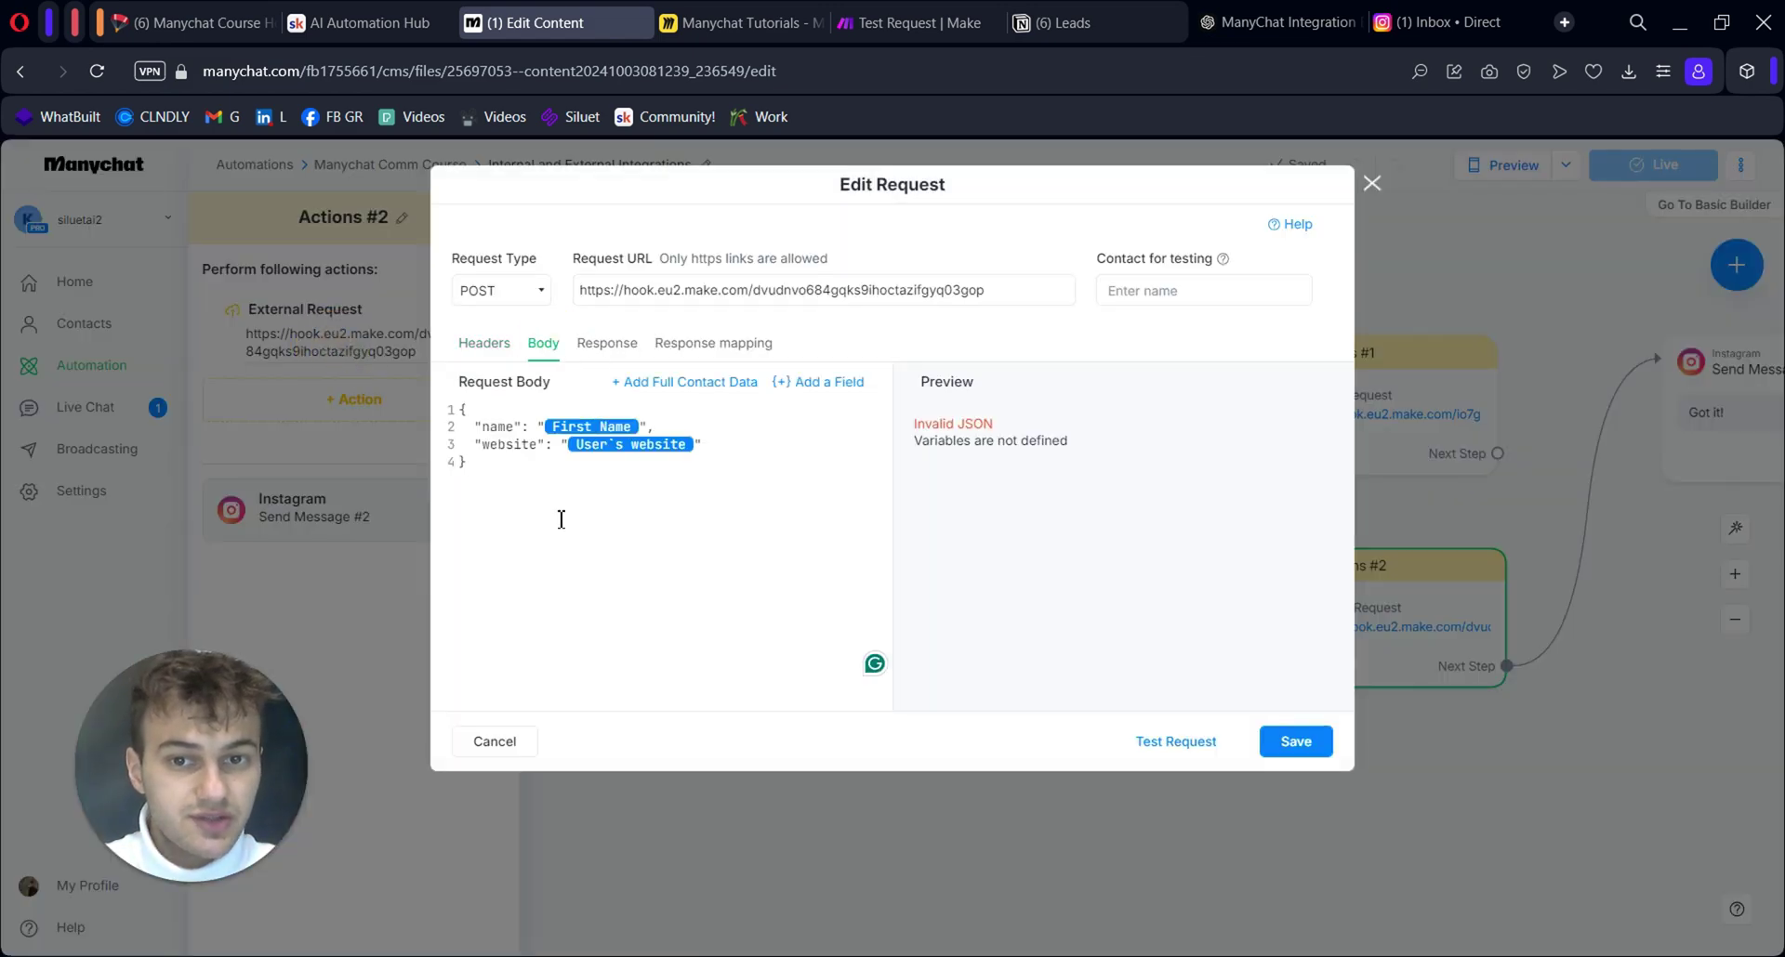
pyautogui.click(919, 24)
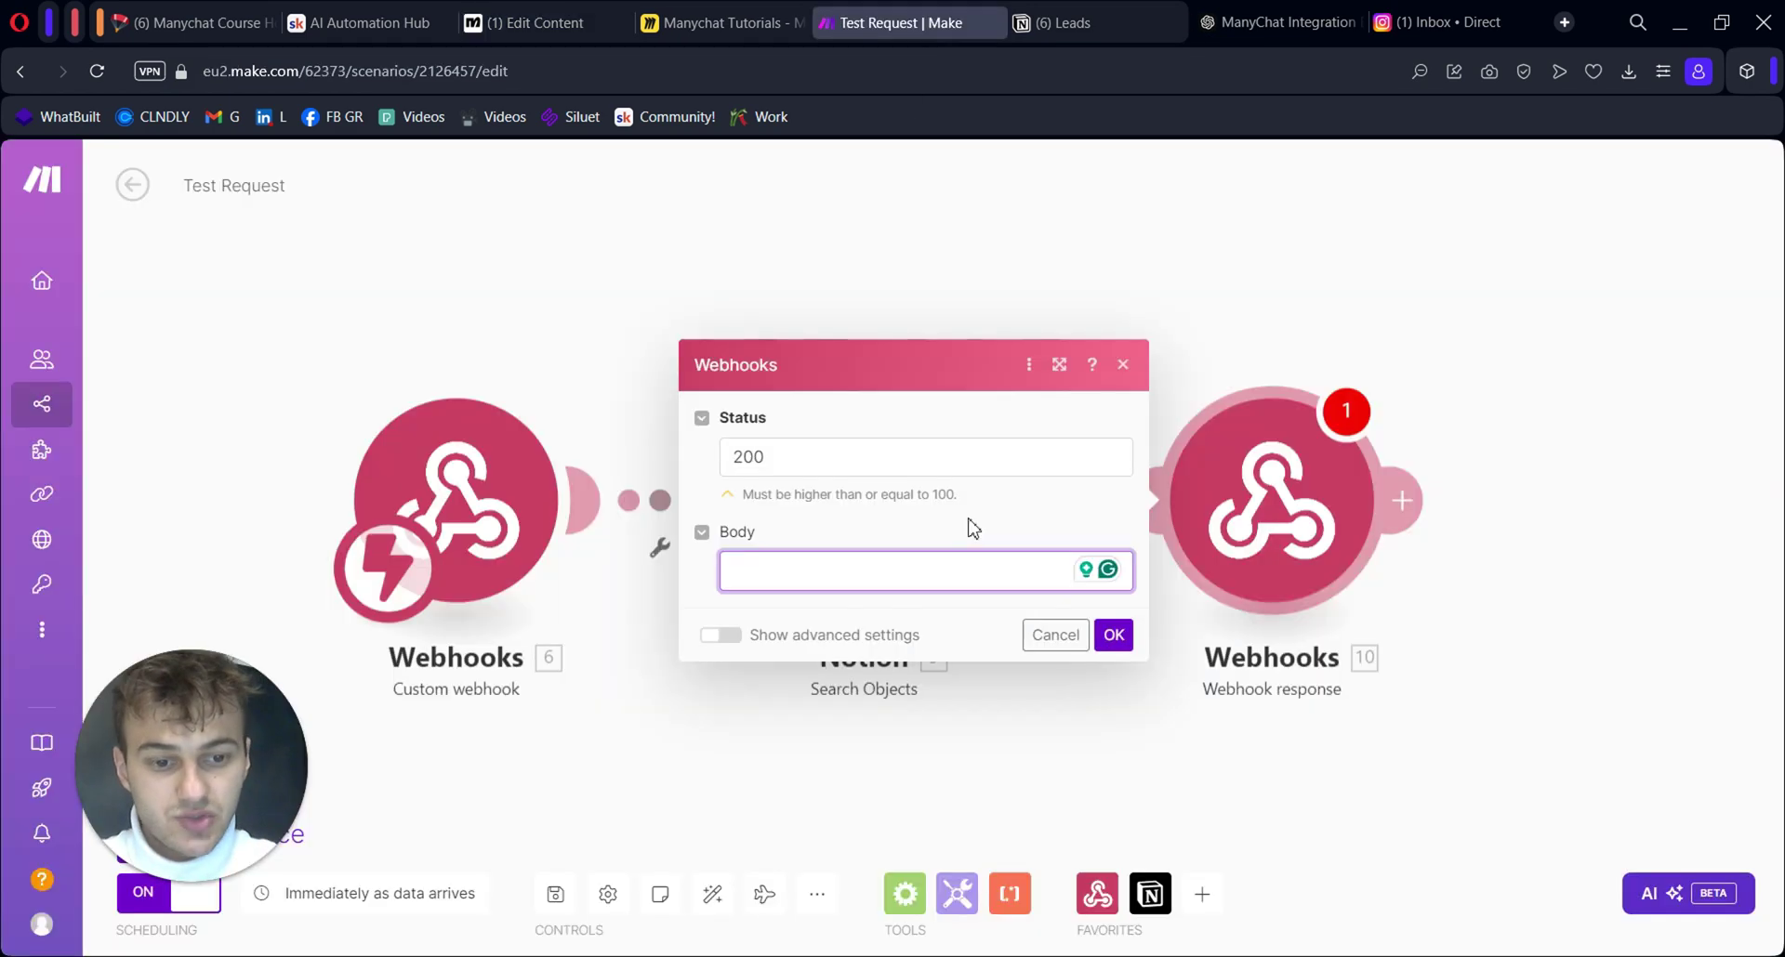
# Write the JSON response body with a name key mapped to Notion's Name text content
pyautogui.write('{')
pyautogui.press('Return')
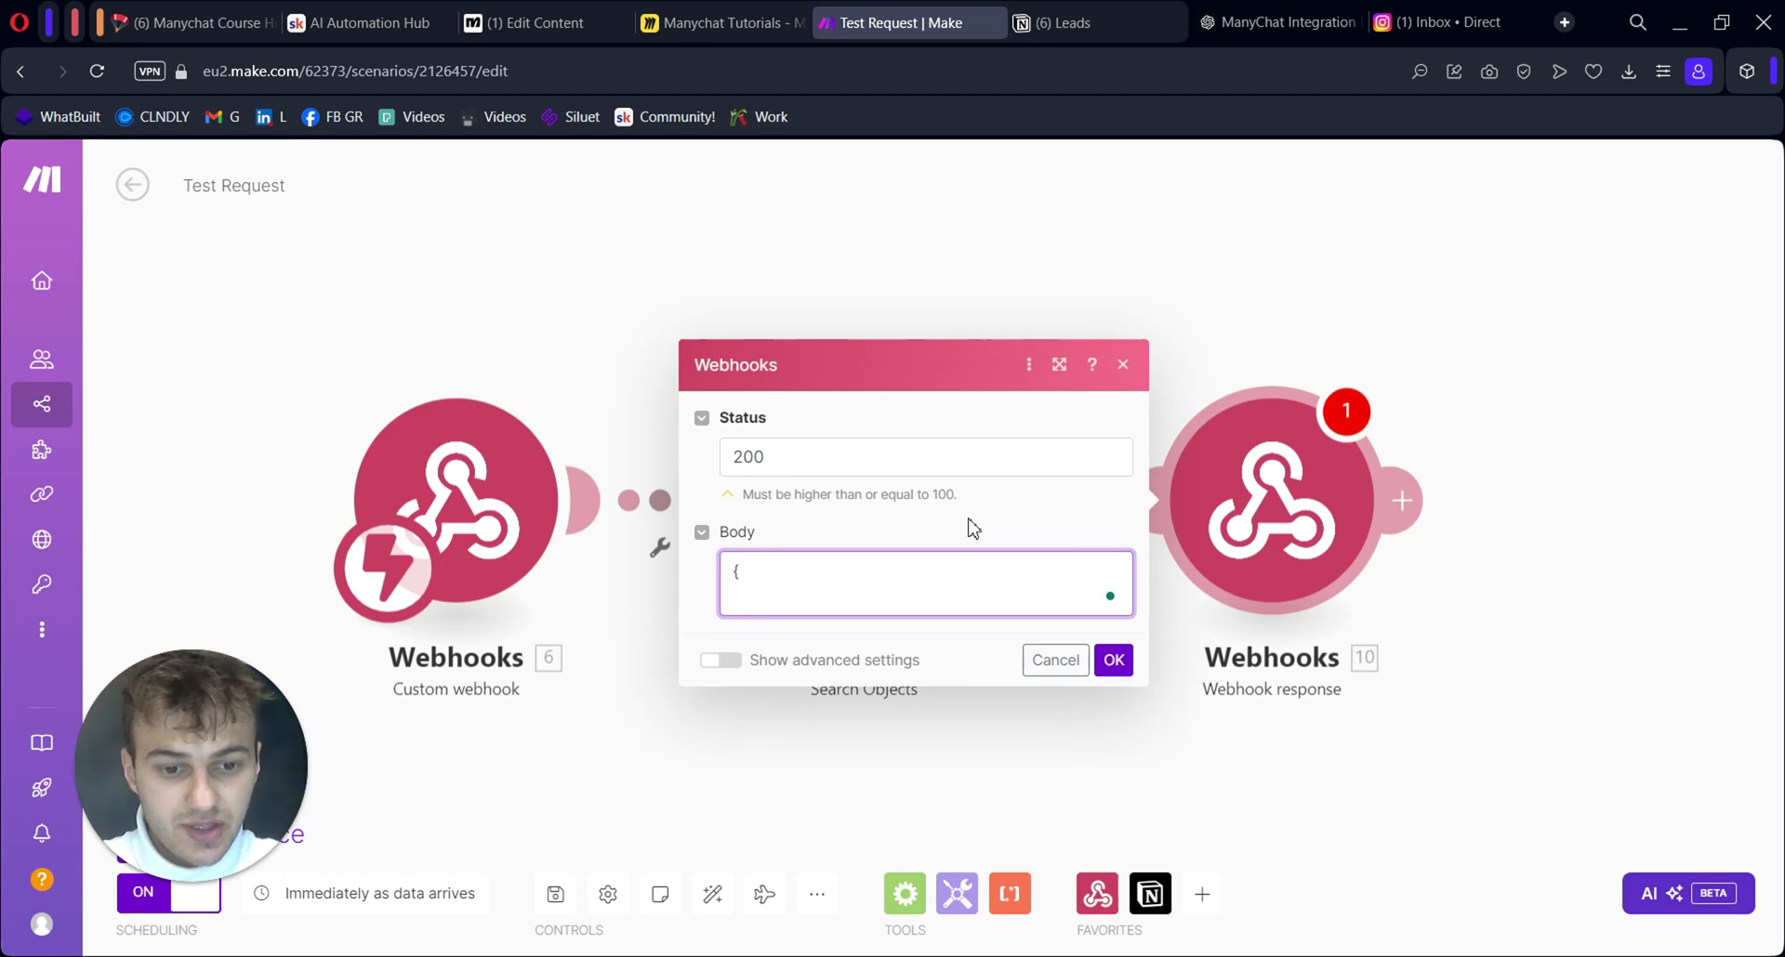
pyautogui.write('"we')
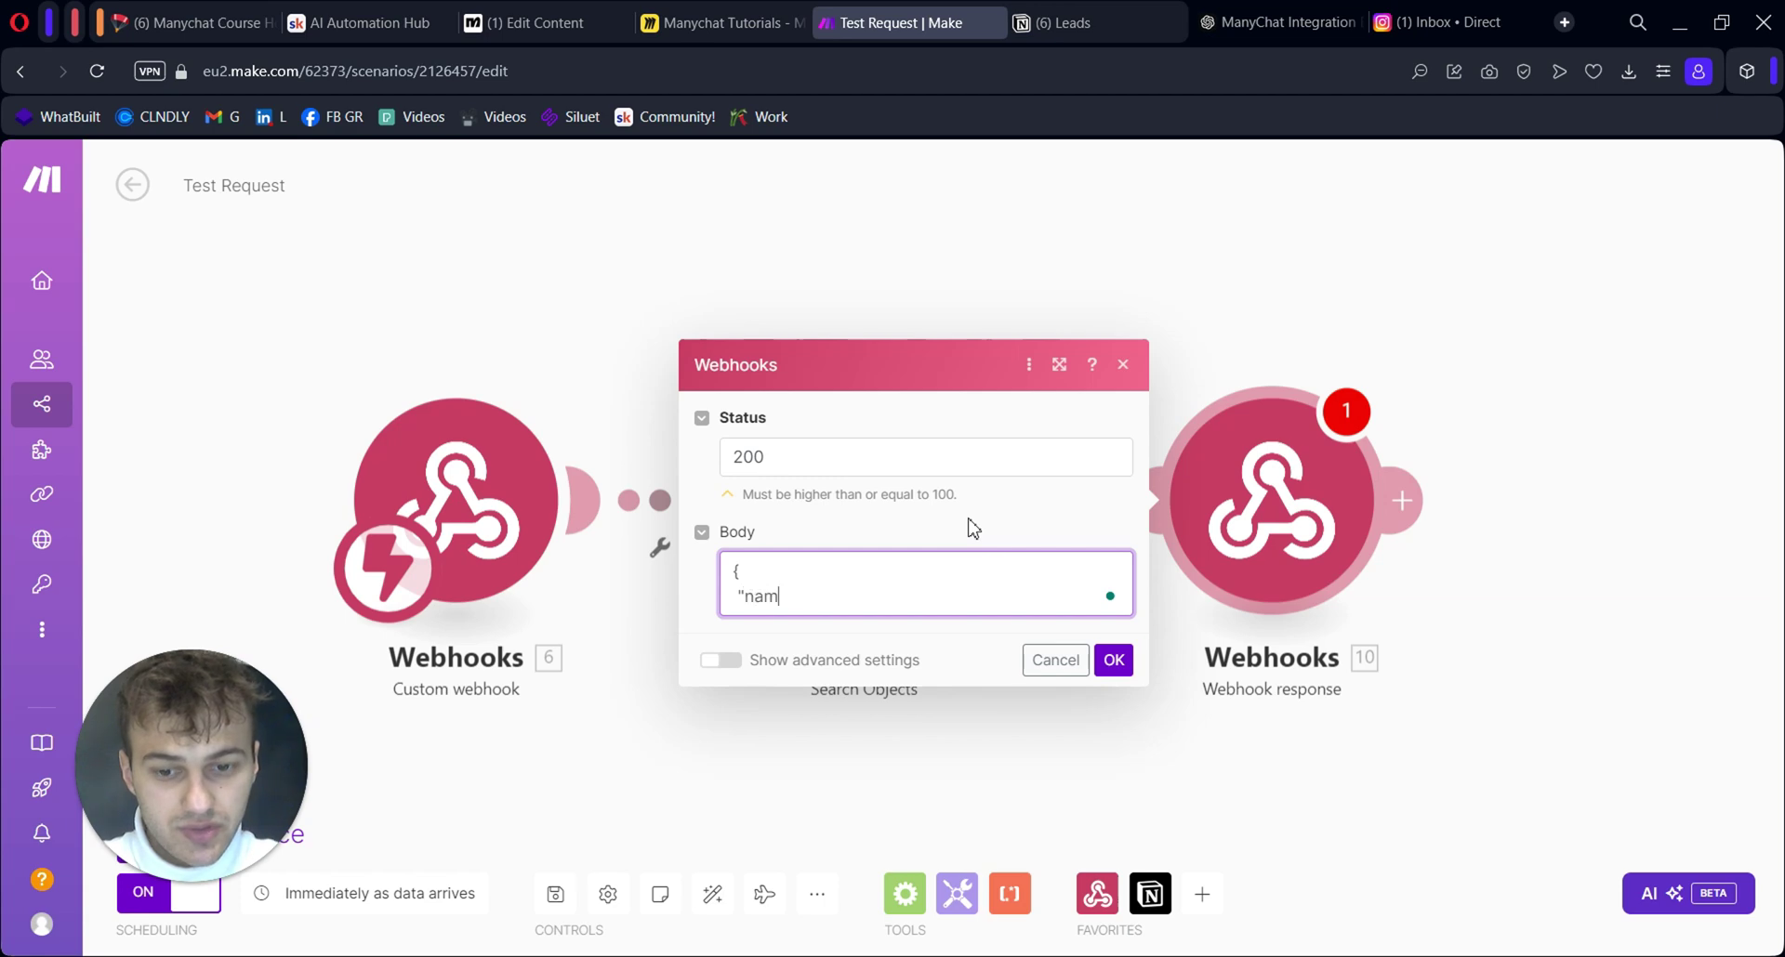
pyautogui.write('":')
pyautogui.click(890, 605)
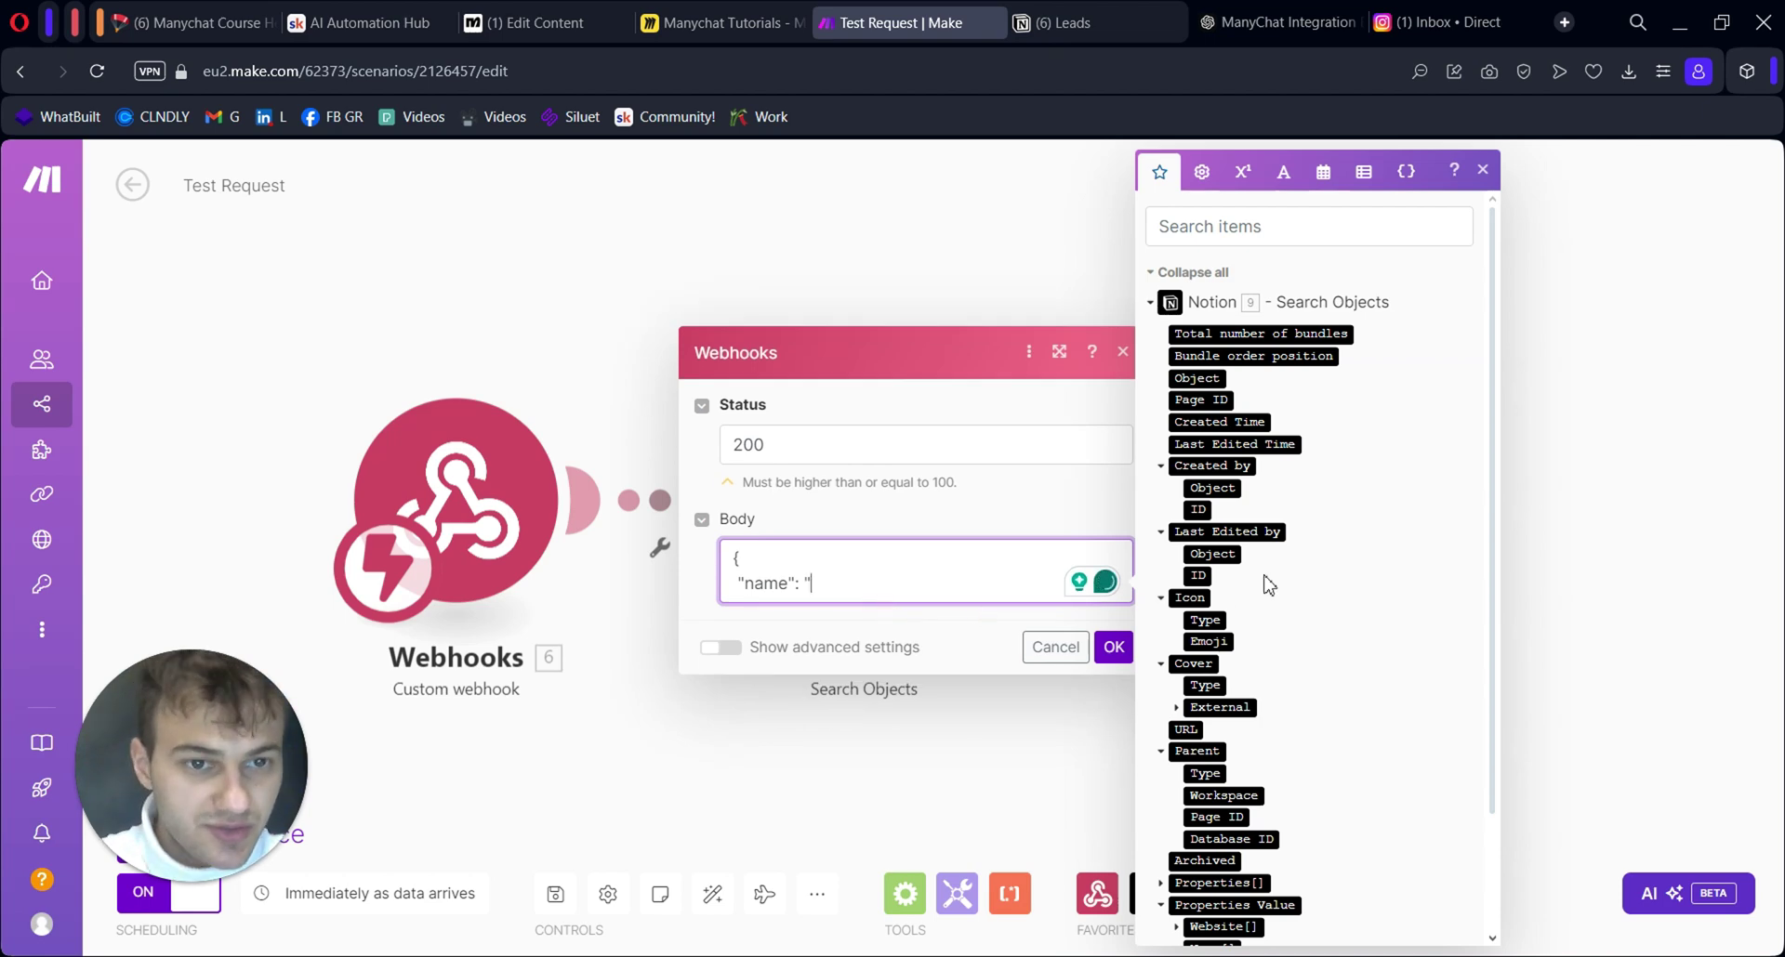
pyautogui.scroll(-3, 1311, 595)
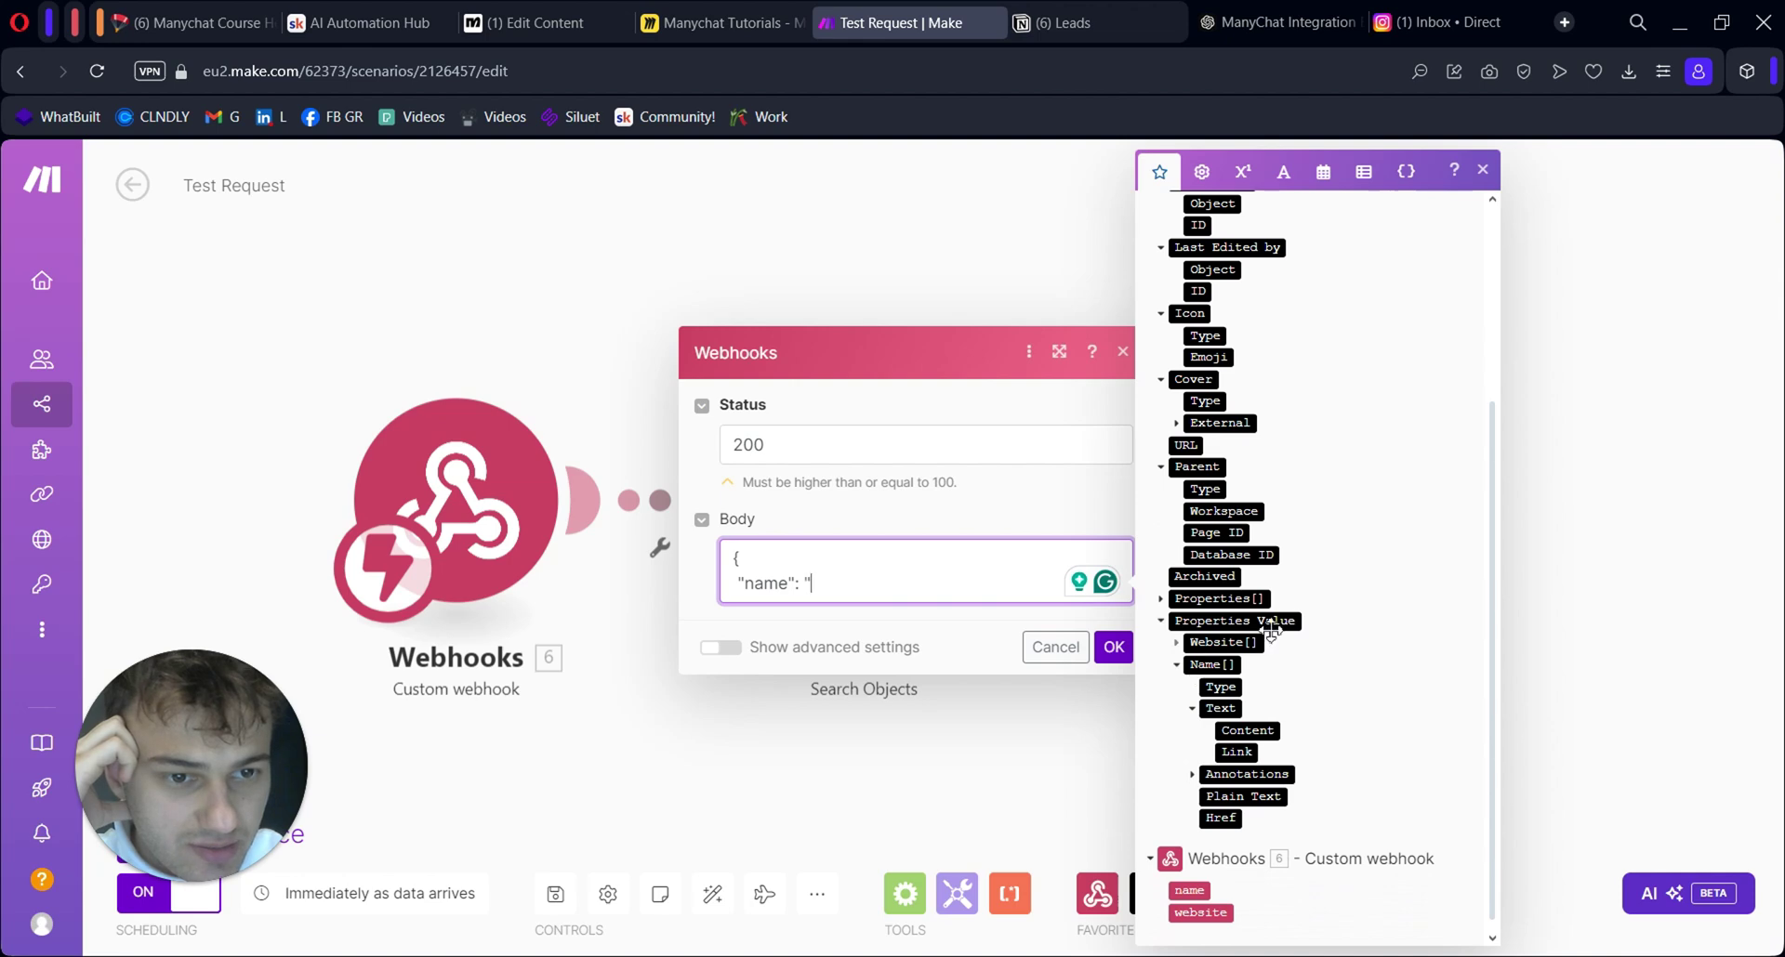
pyautogui.click(1248, 730)
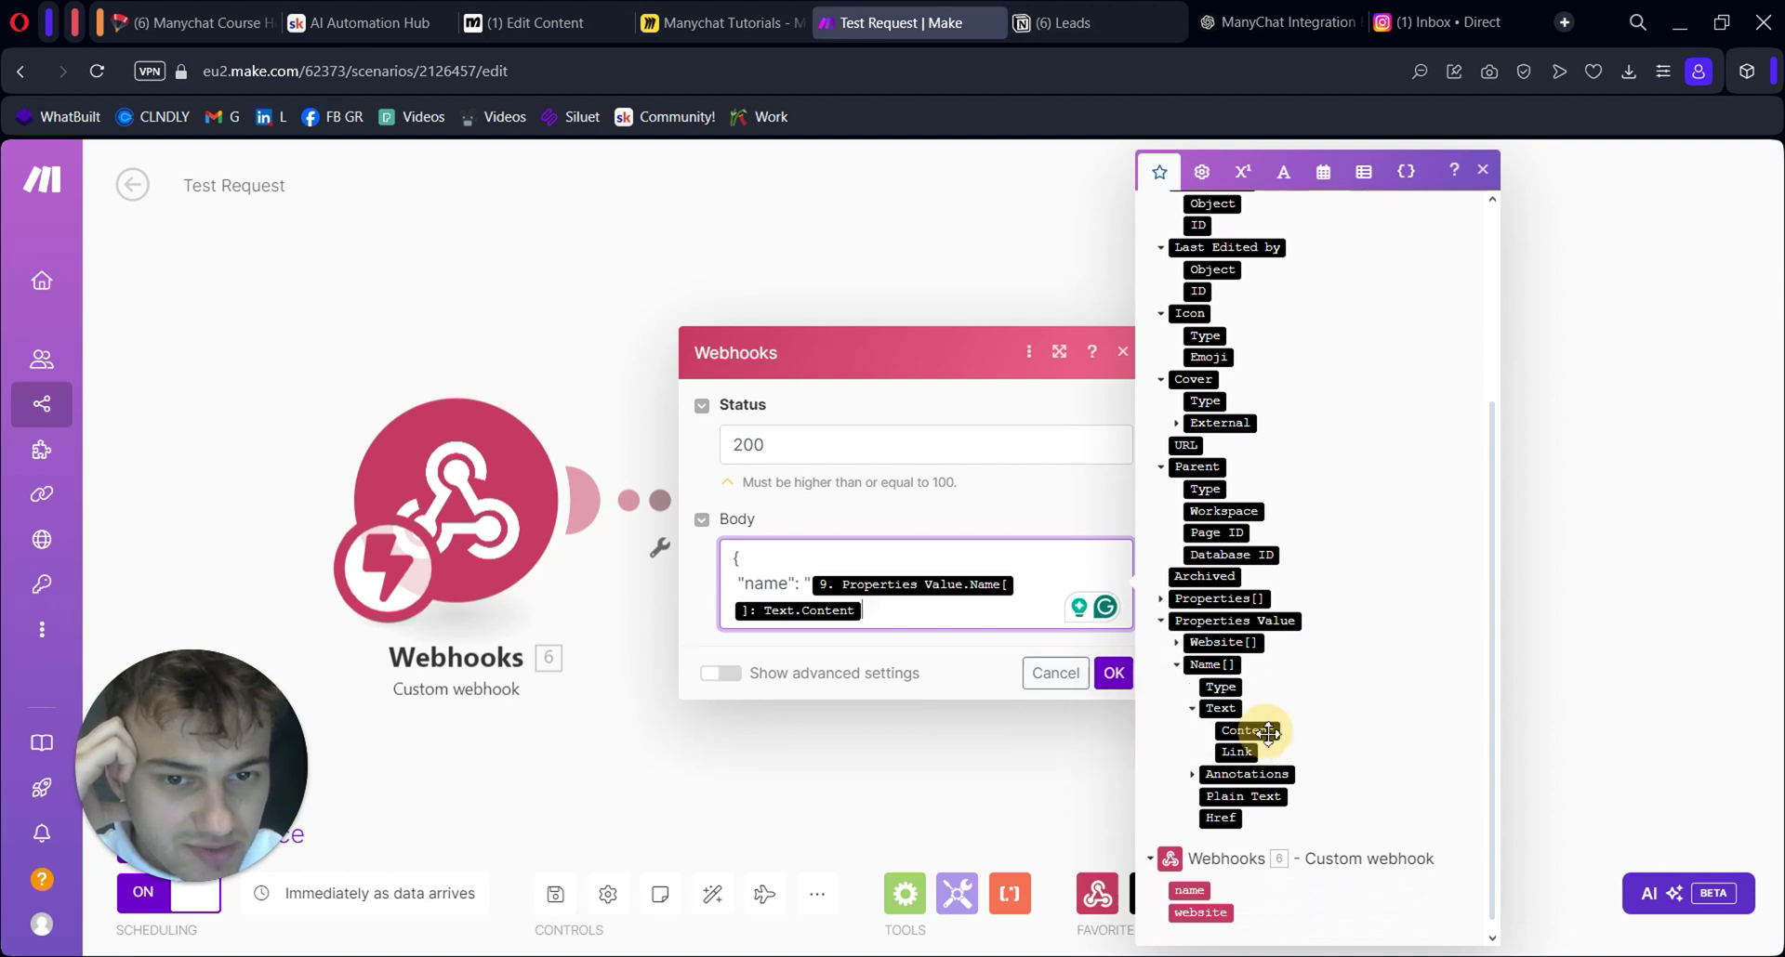
pyautogui.write('"')
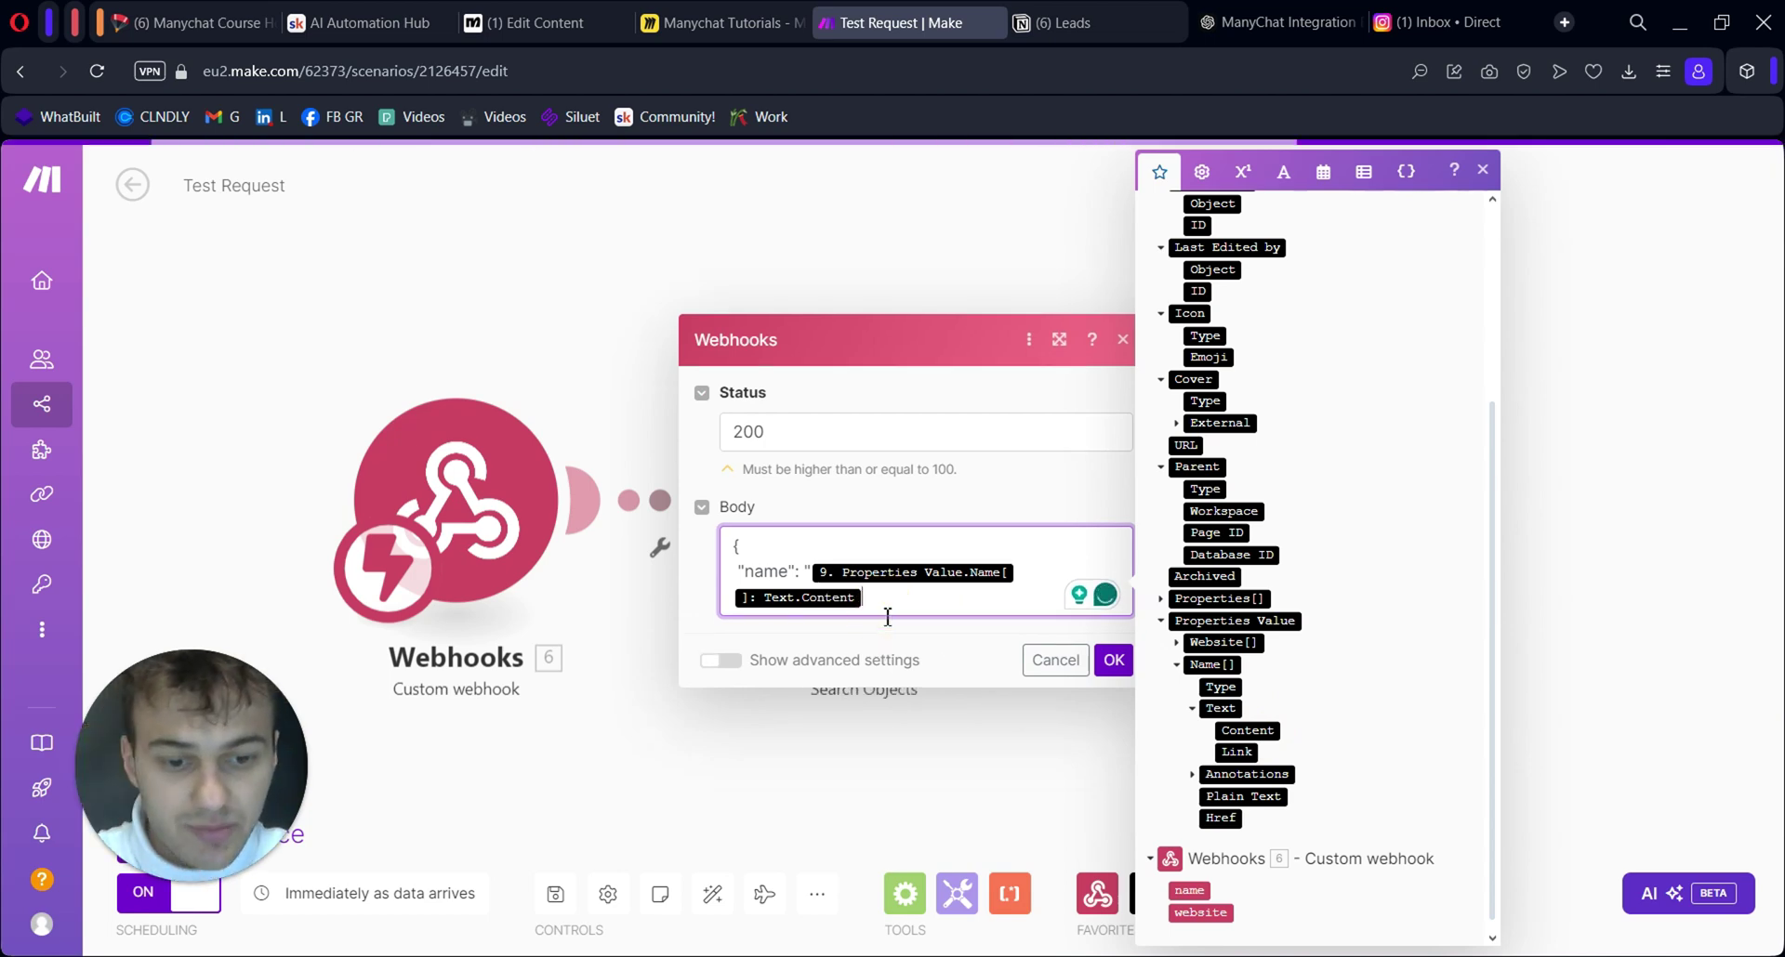
pyautogui.press('Return')
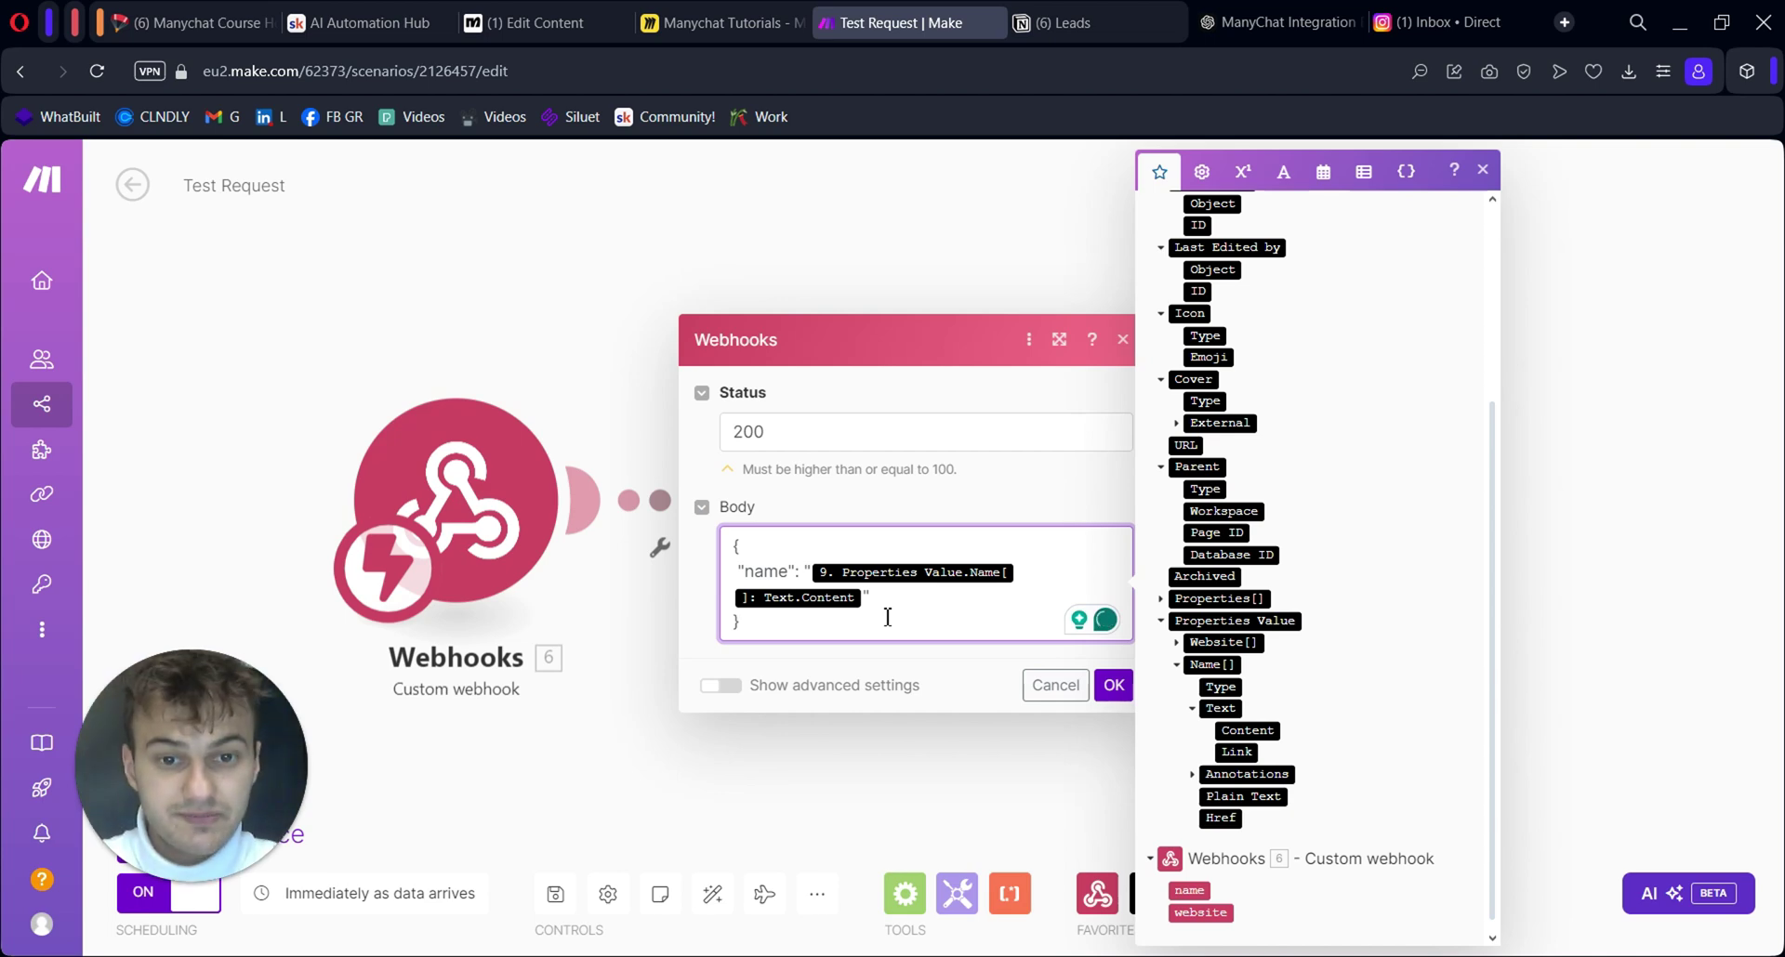
pyautogui.hotkey('ctrl', 'Tab')
# Add a response mapping row in Edit Request and begin its JSONPath, checking Make's response key
pyautogui.click(741, 343)
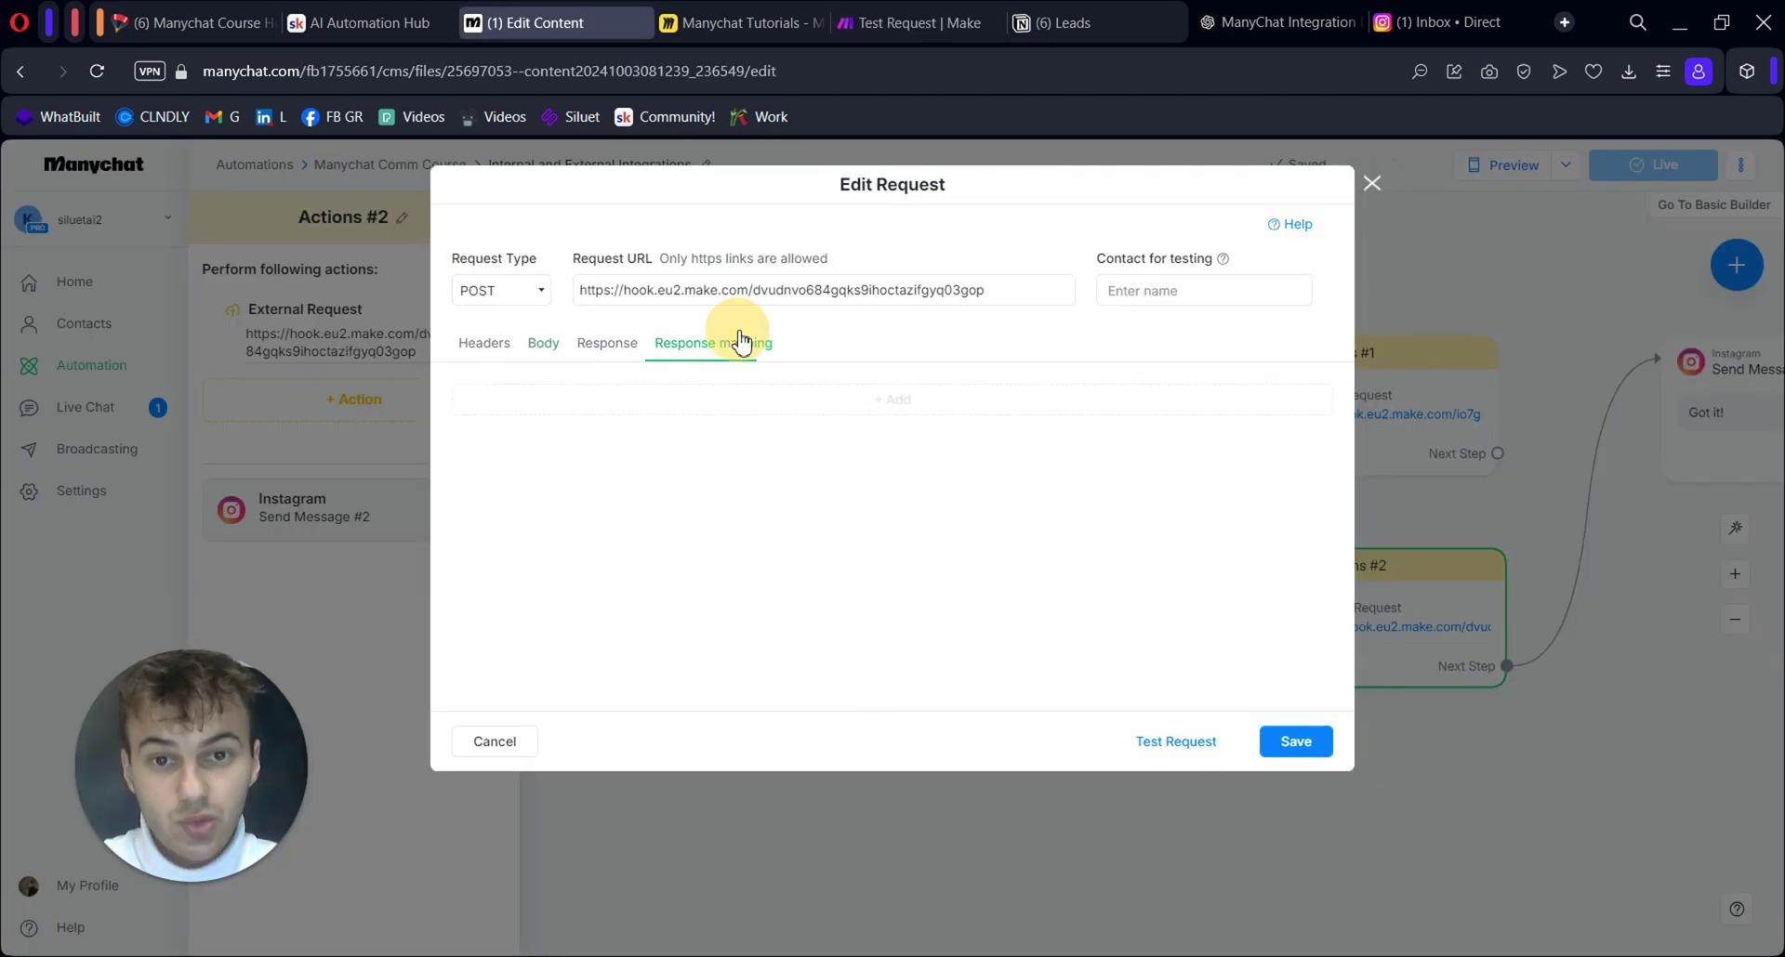
pyautogui.click(769, 399)
pyautogui.click(701, 416)
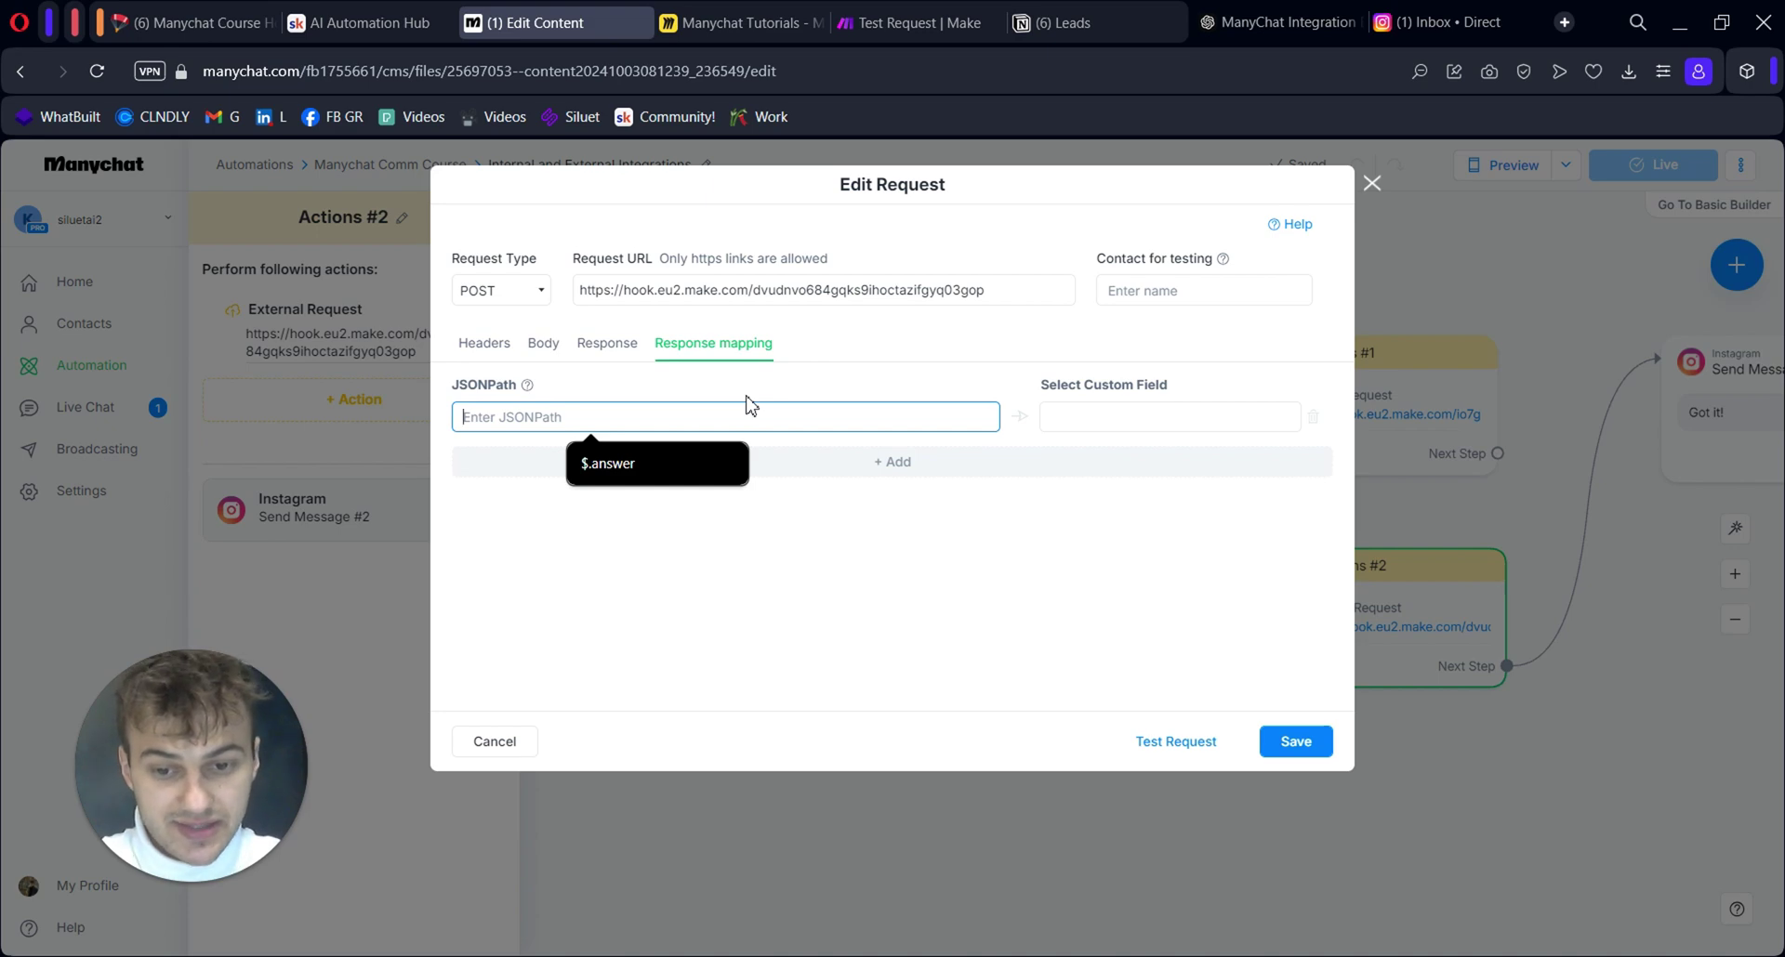
pyautogui.write('$')
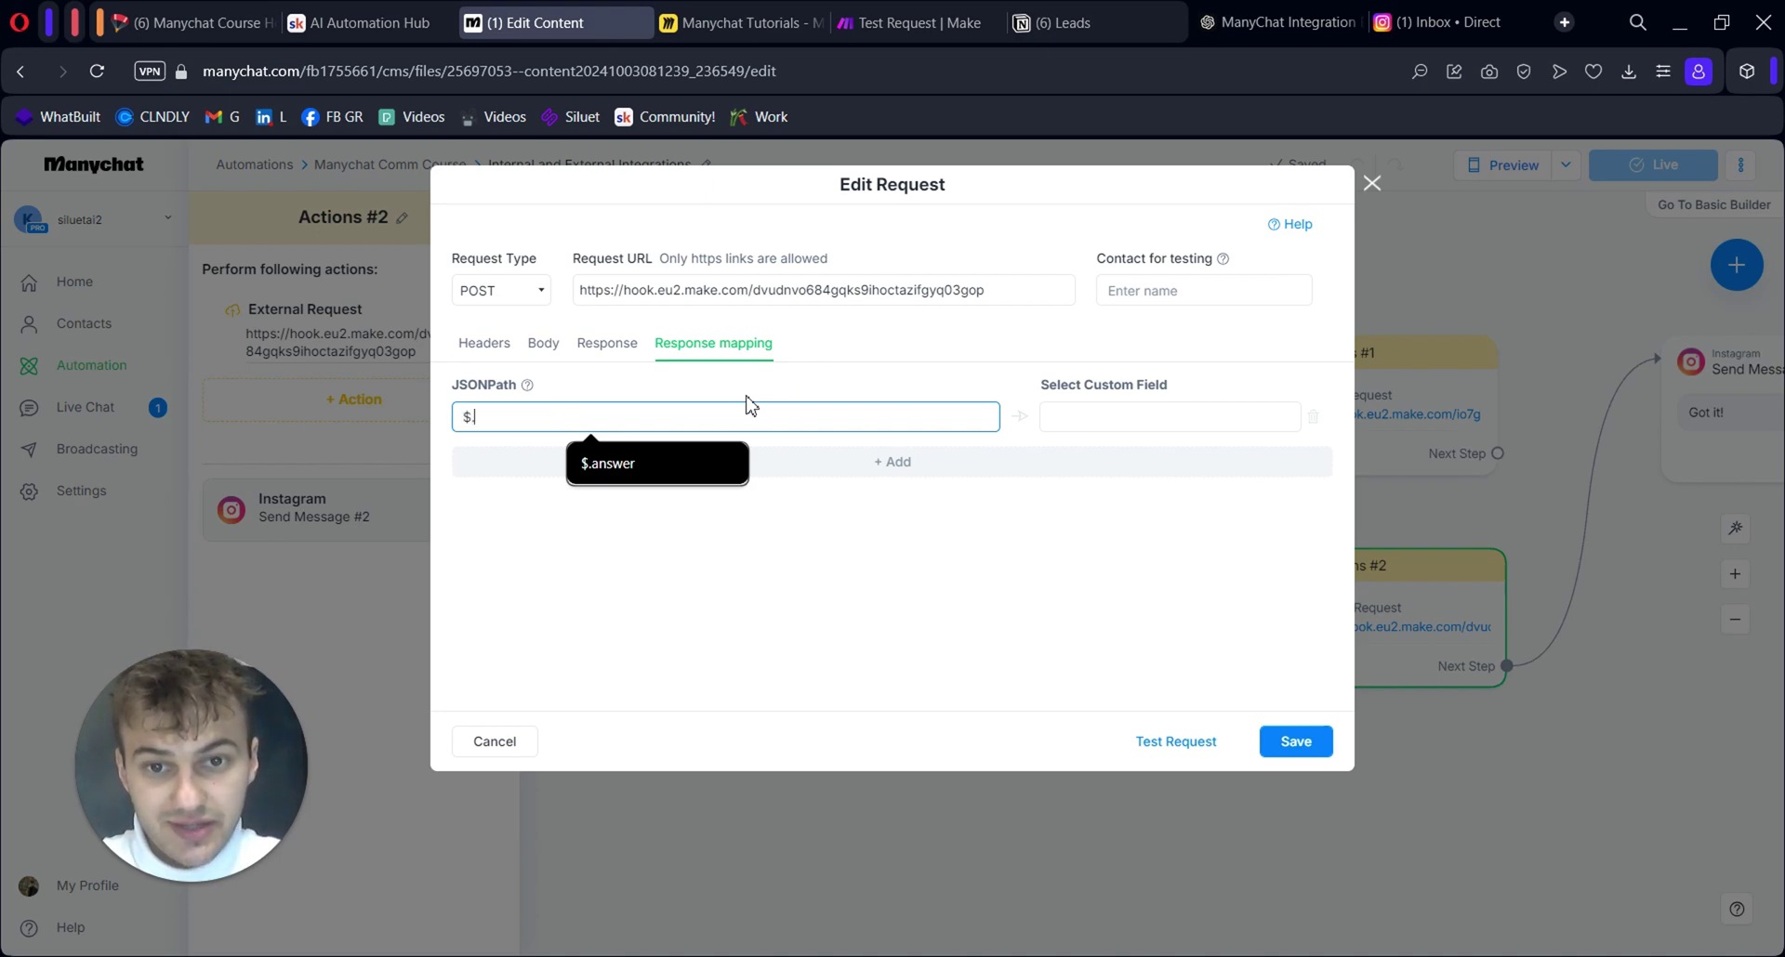
pyautogui.write('.')
pyautogui.click(906, 22)
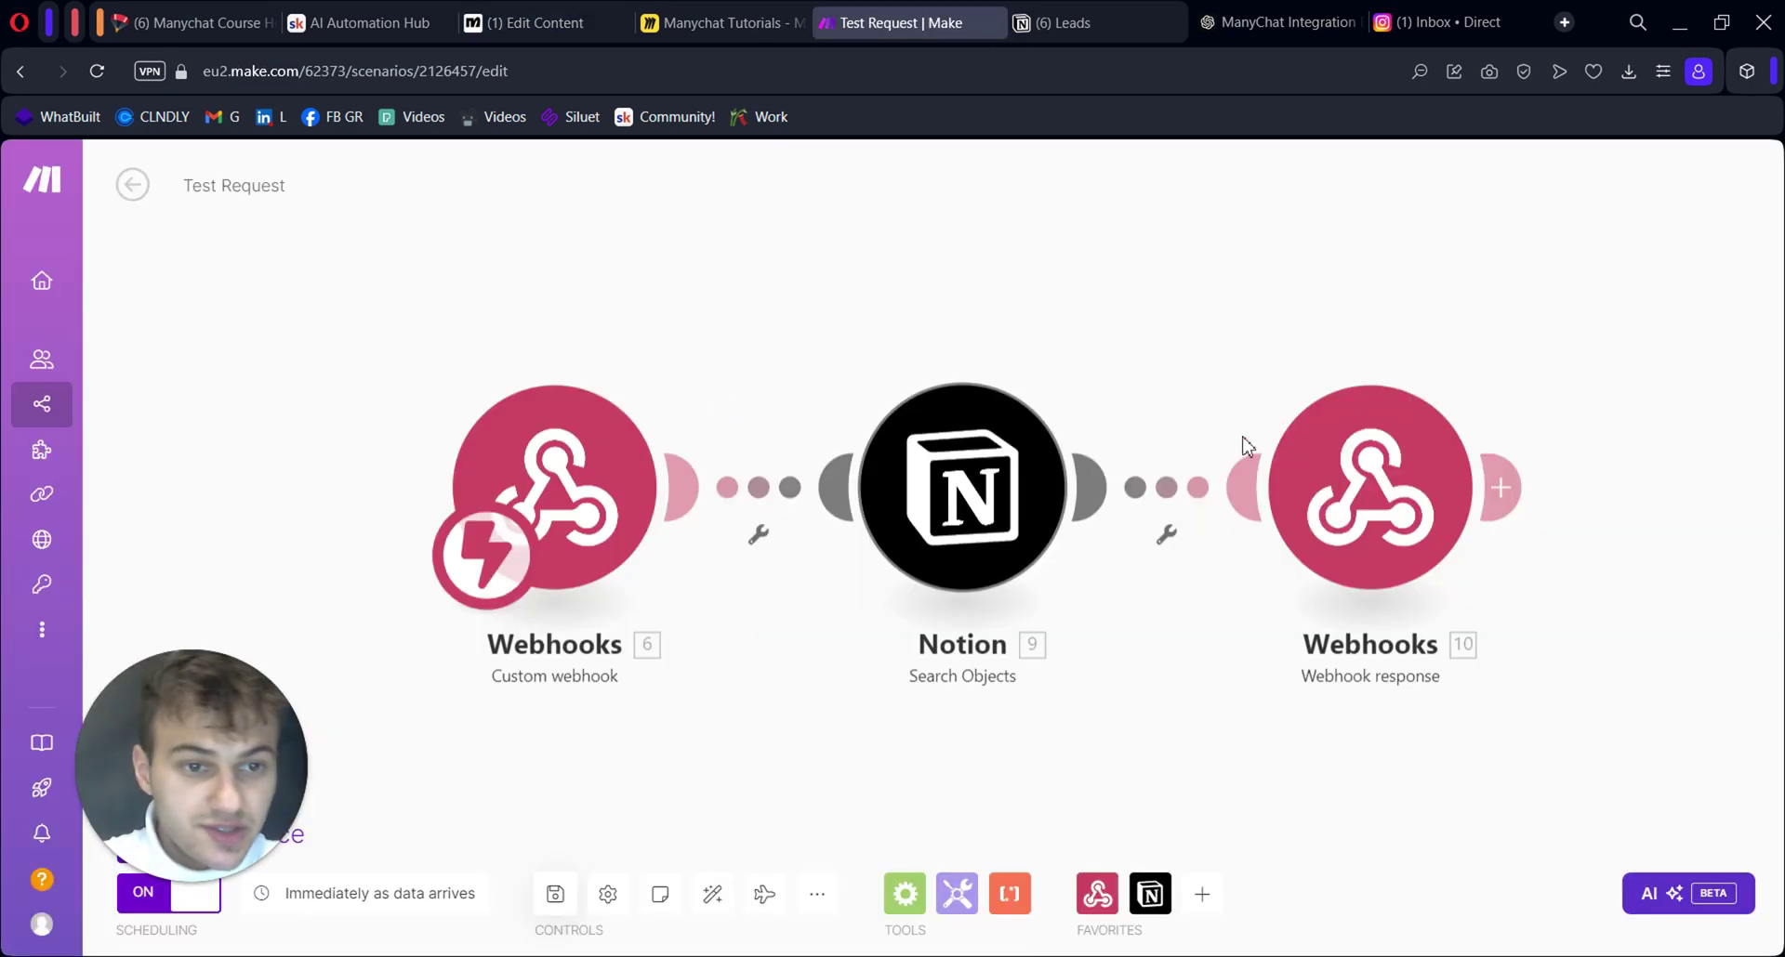
pyautogui.click(1316, 444)
pyautogui.hotkey('ctrl', 'Tab')
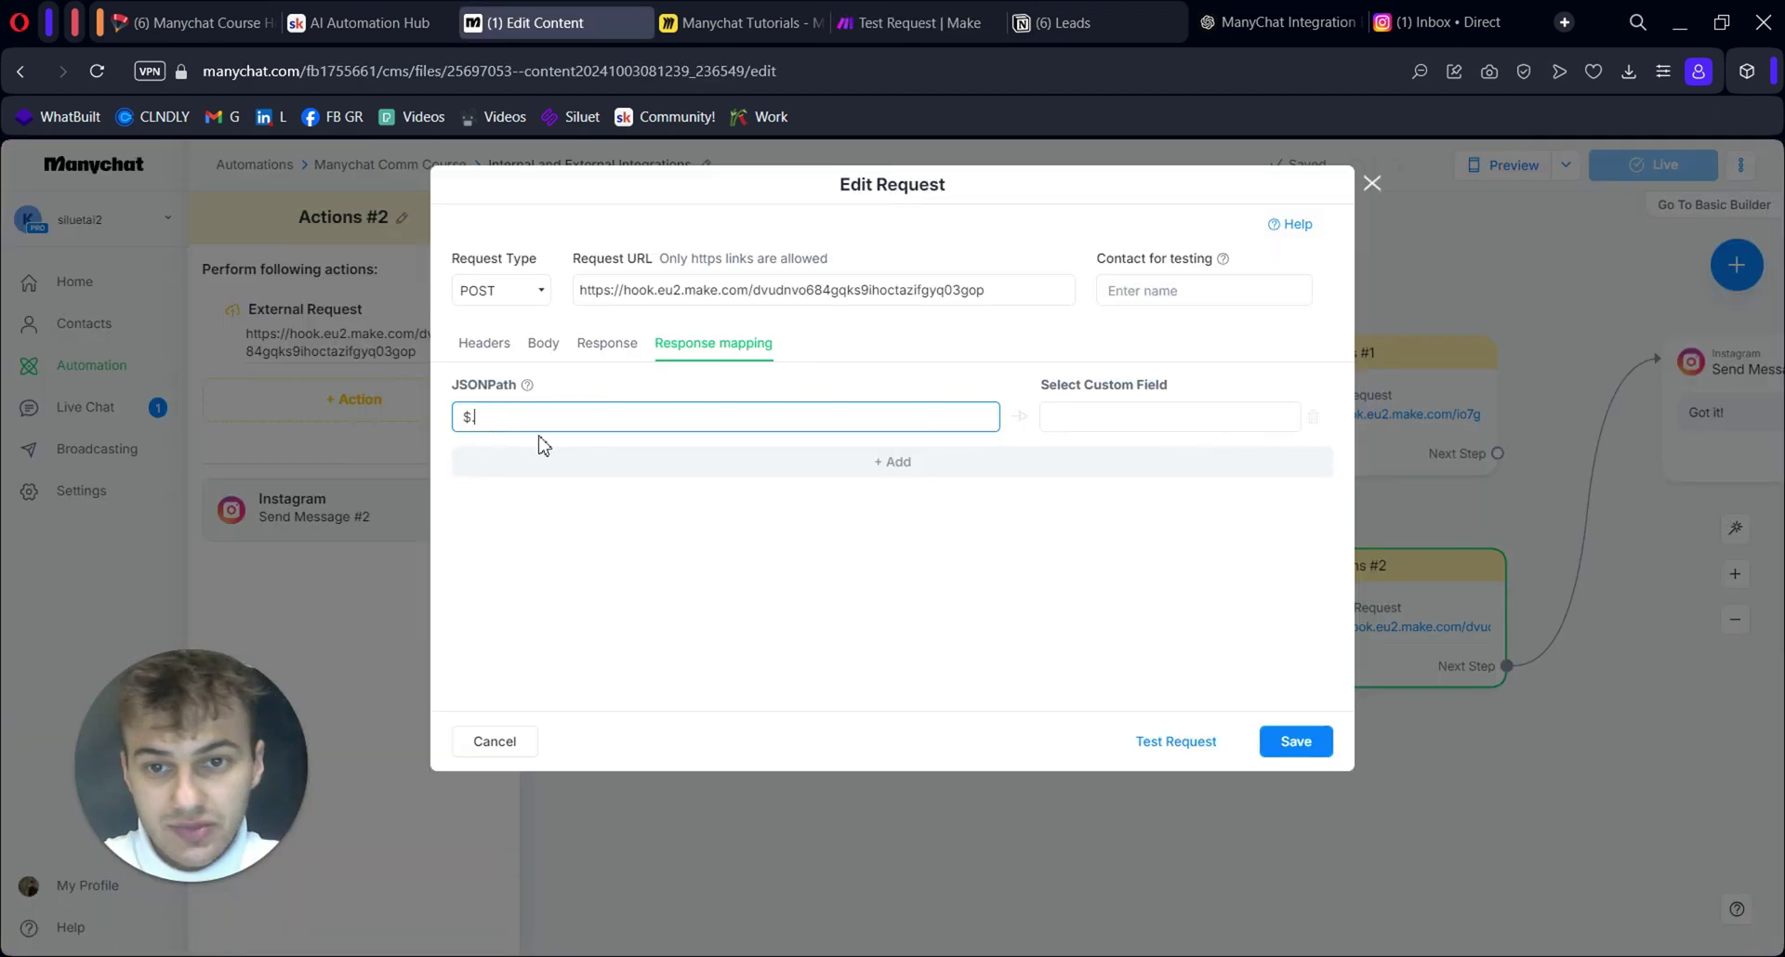
# Complete the JSONPath as $.name and browse the custom field list for a target
pyautogui.write('name')
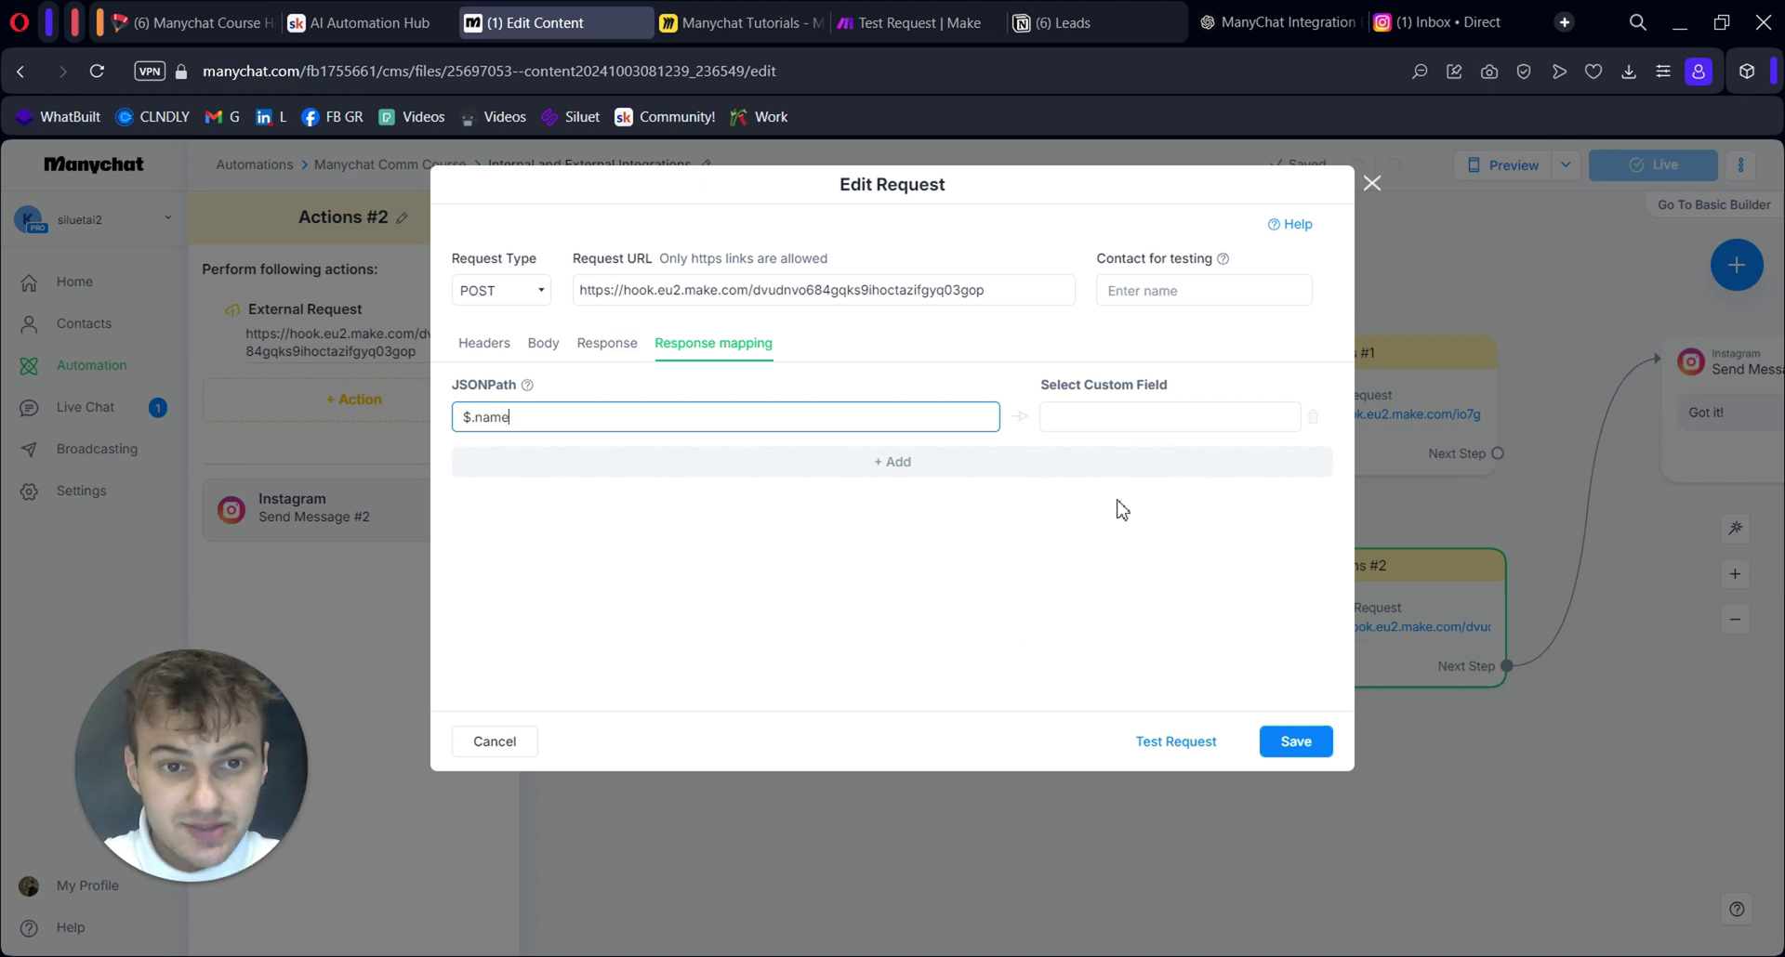
pyautogui.click(1136, 420)
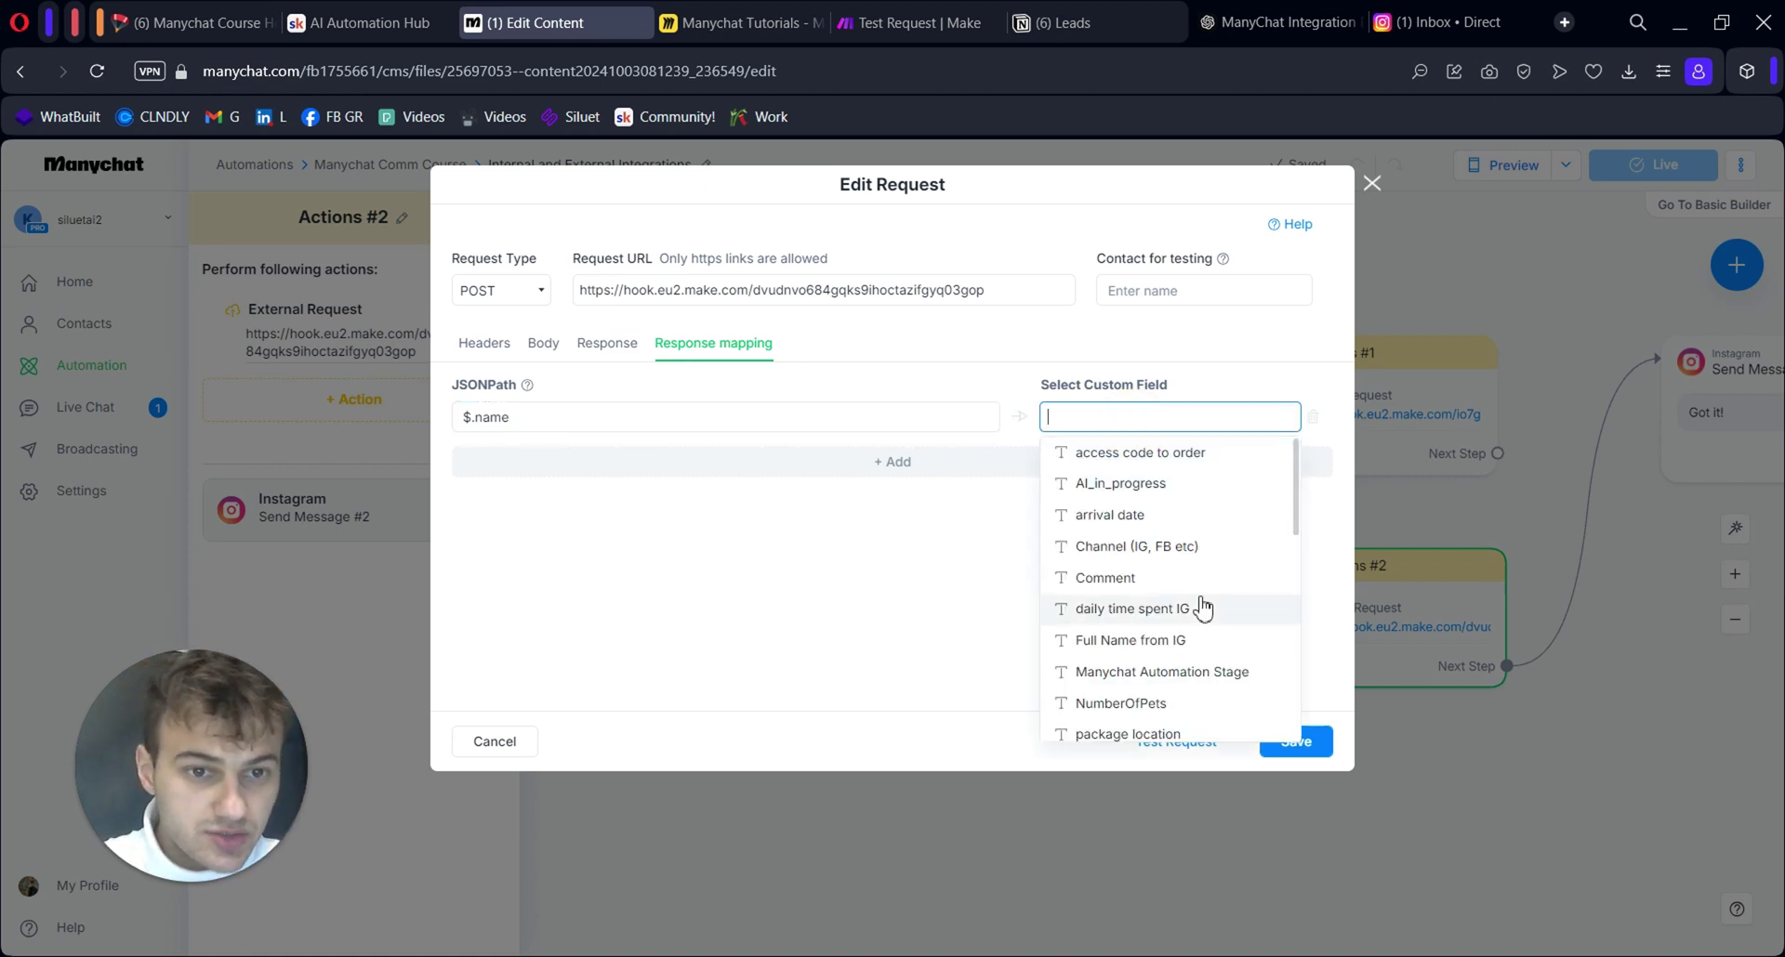
pyautogui.scroll(-10, 1203, 608)
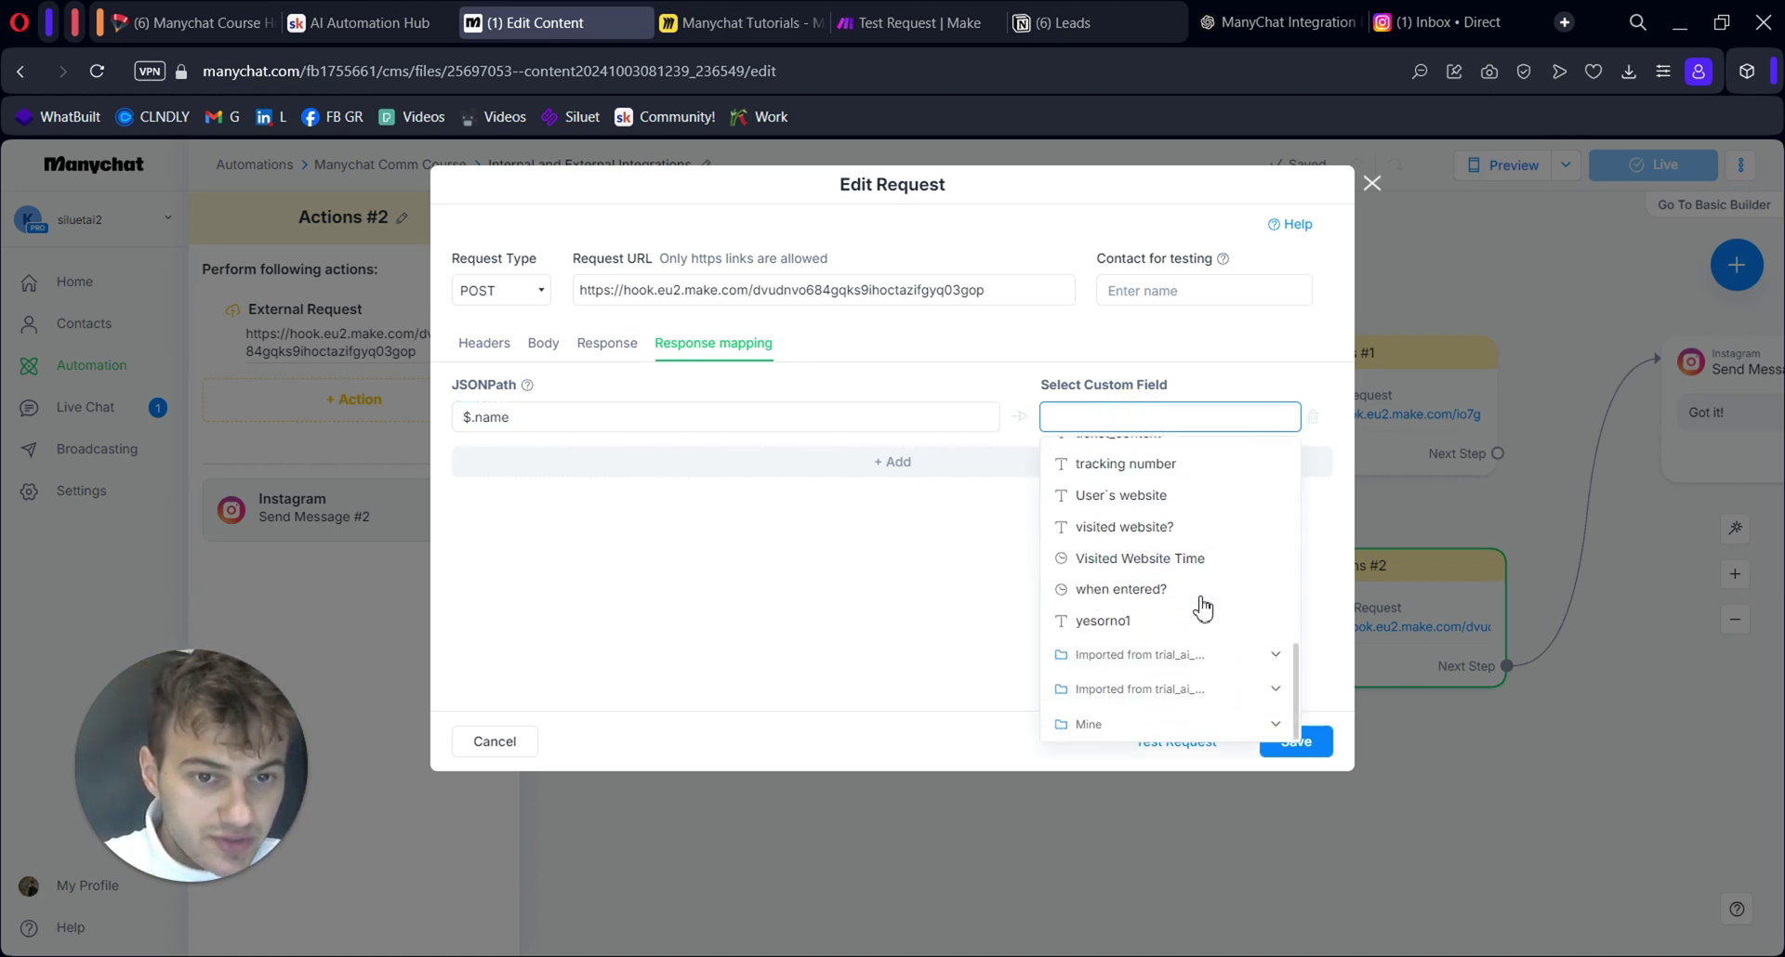
pyautogui.scroll(10, 1202, 608)
pyautogui.write('fg')
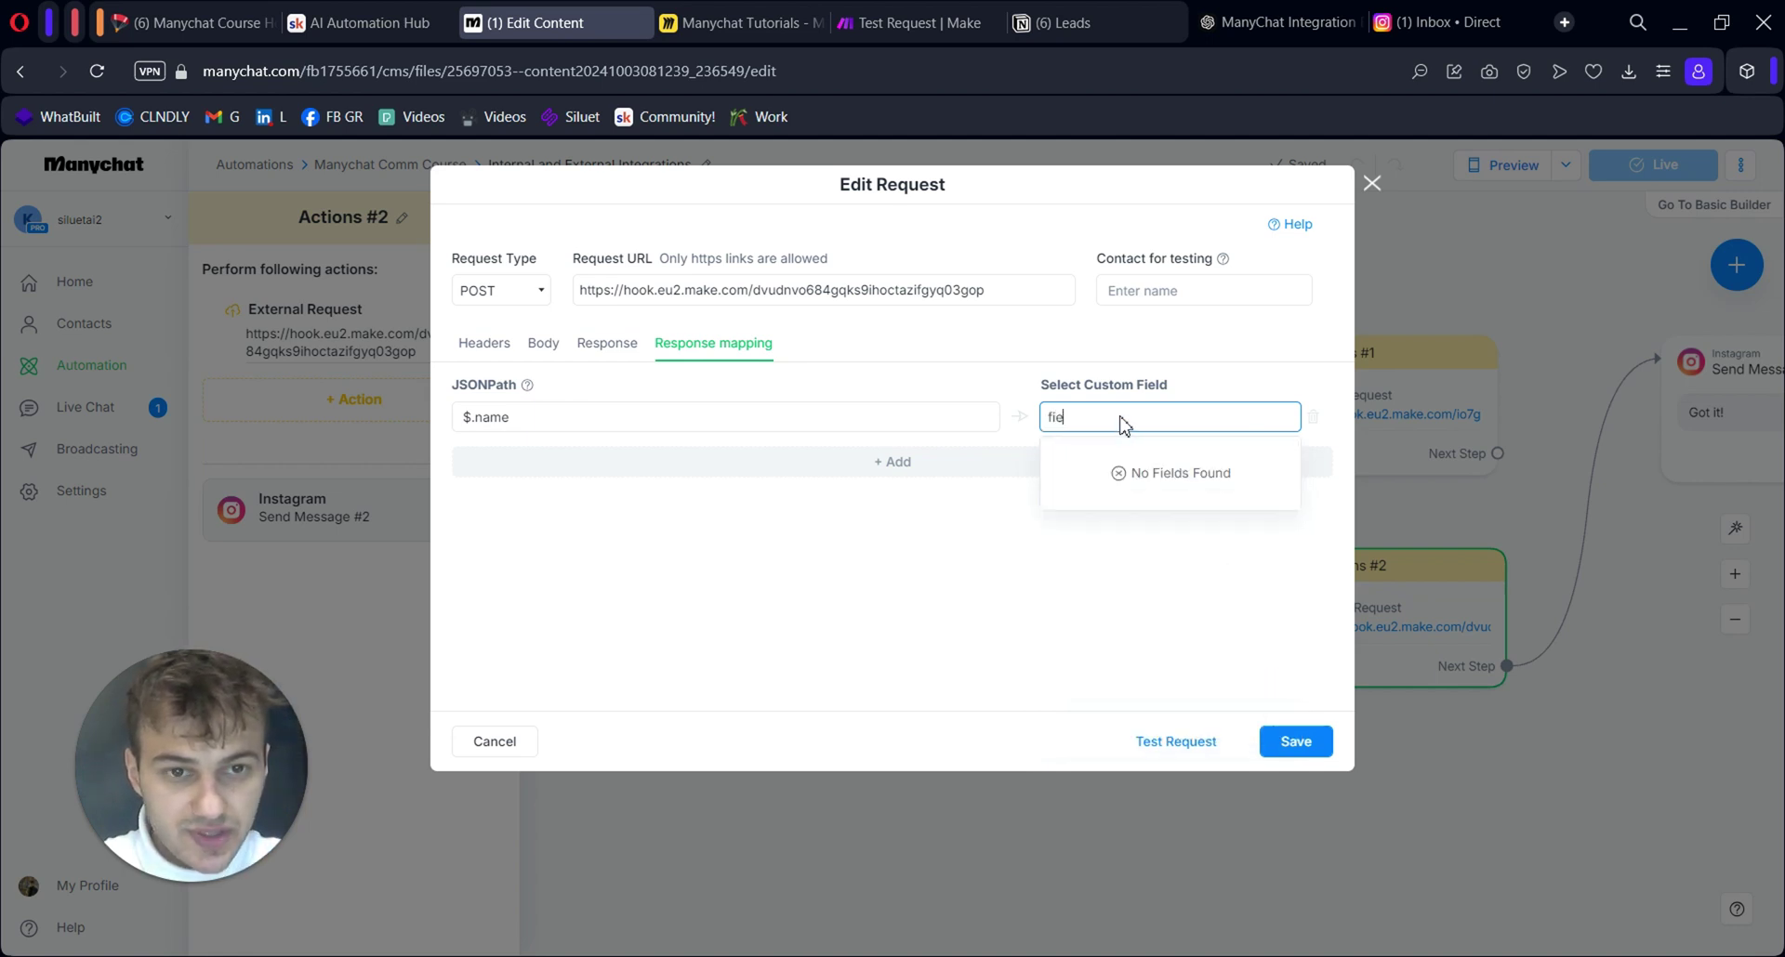
pyautogui.press('BackSpace')
pyautogui.press('BackSpace')
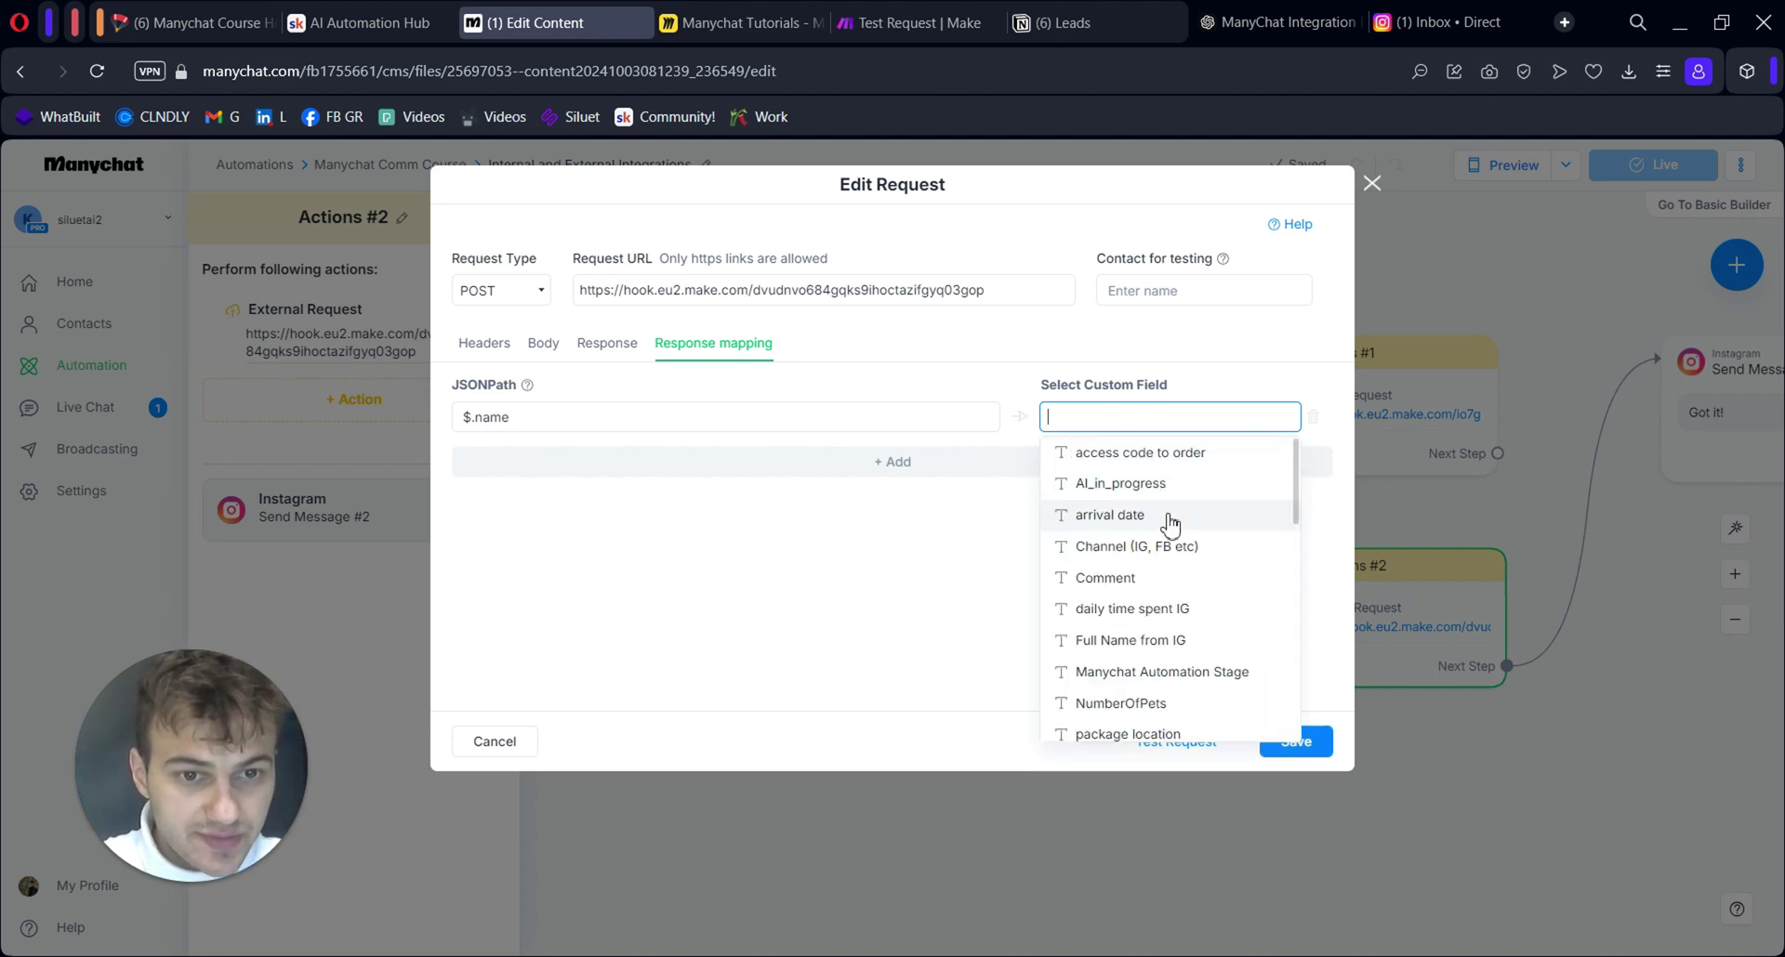
pyautogui.scroll(-8, 1169, 526)
# Duplicate the Manychat tab and go to the user fields list in Settings
pyautogui.scroll(8, 1169, 525)
pyautogui.rightClick(522, 24)
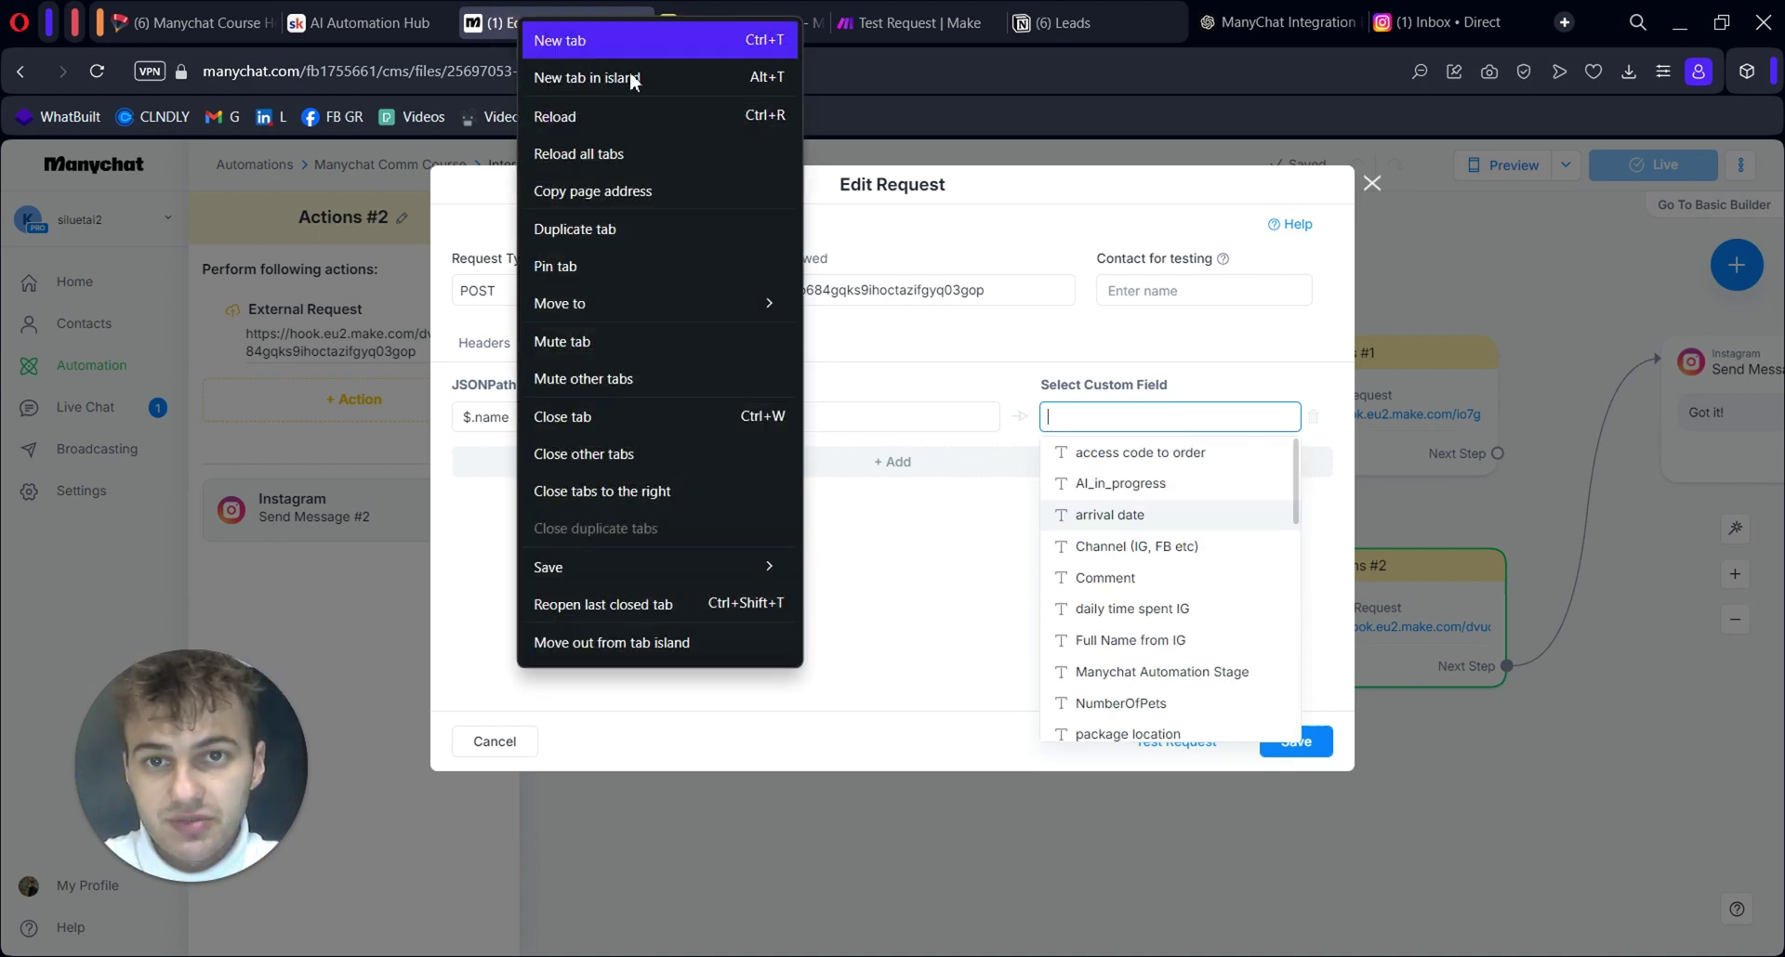
pyautogui.click(726, 229)
pyautogui.click(101, 503)
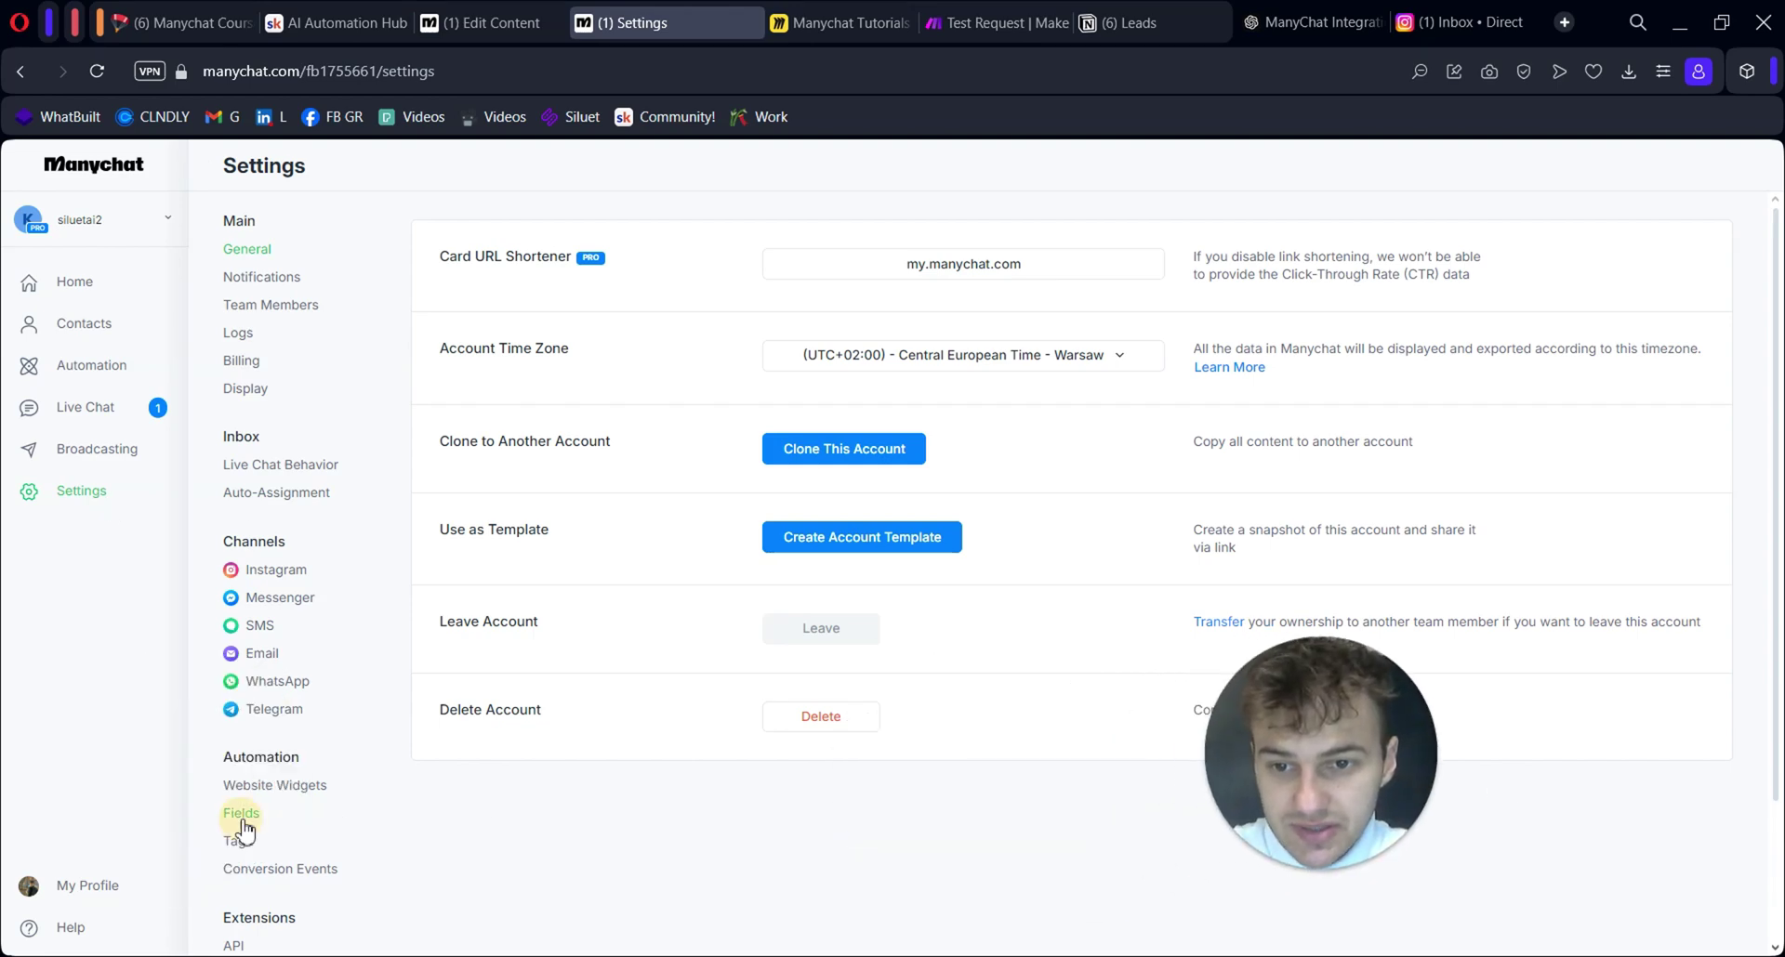
pyautogui.click(244, 813)
# Create a new user field and name it '[TESTING] First Name'
pyautogui.click(1605, 283)
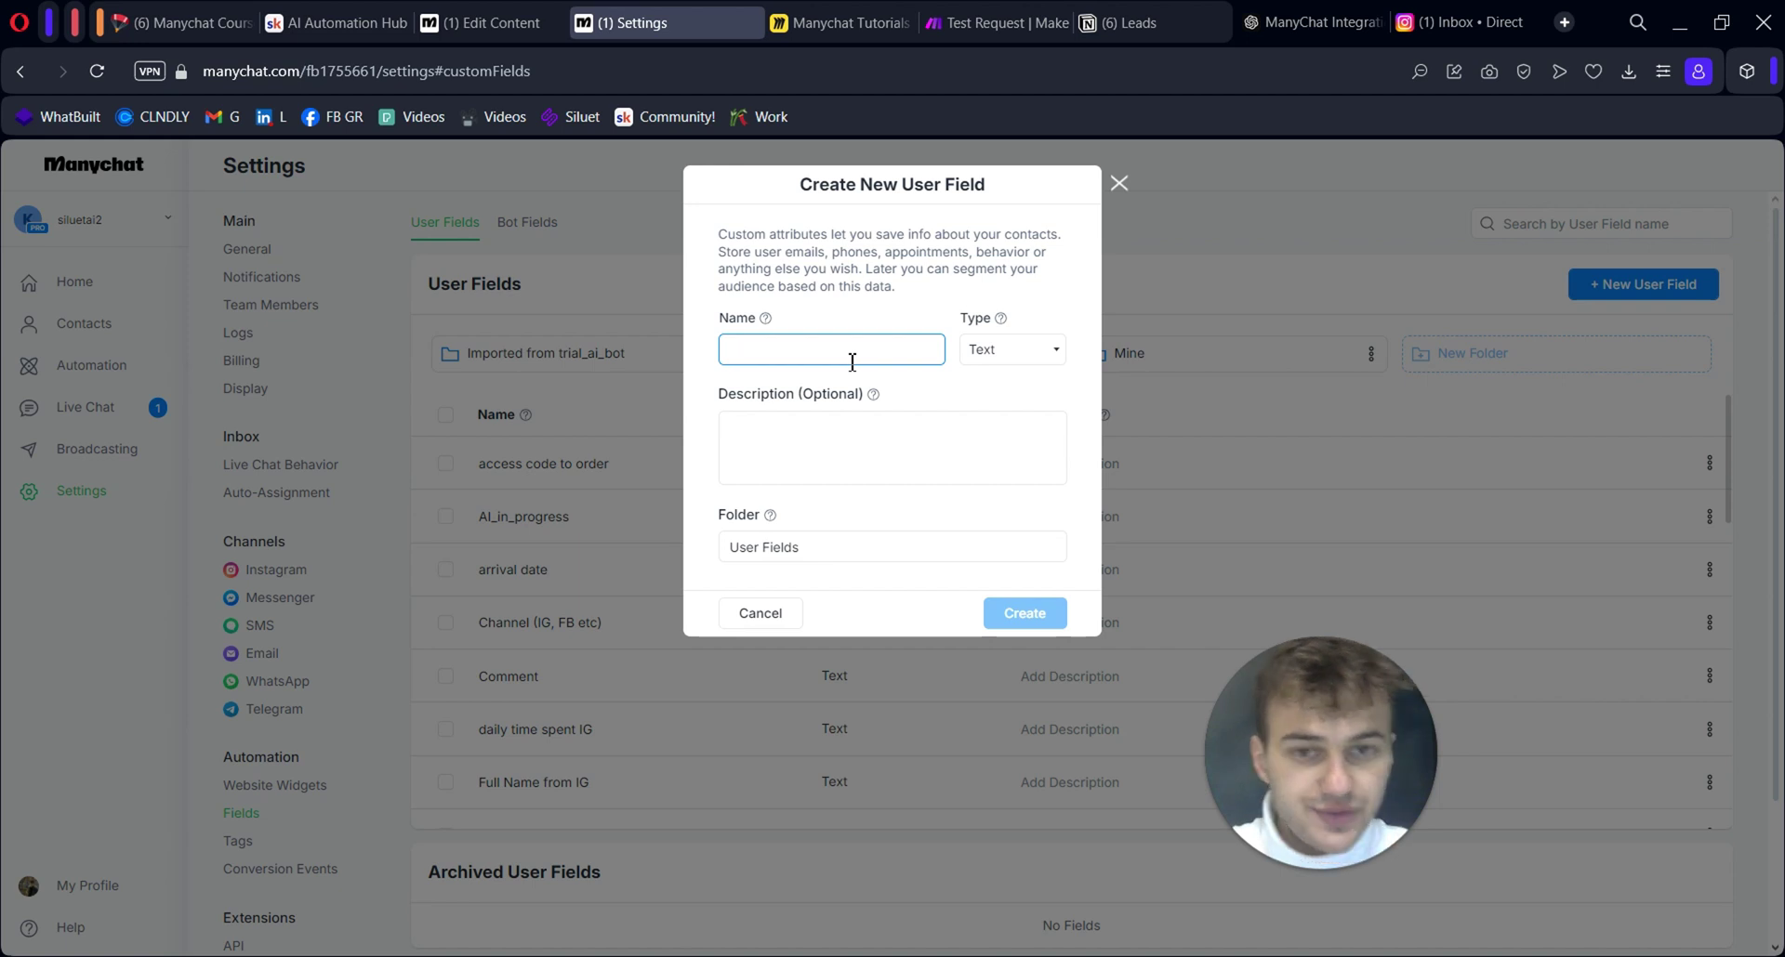
pyautogui.write('First Naem')
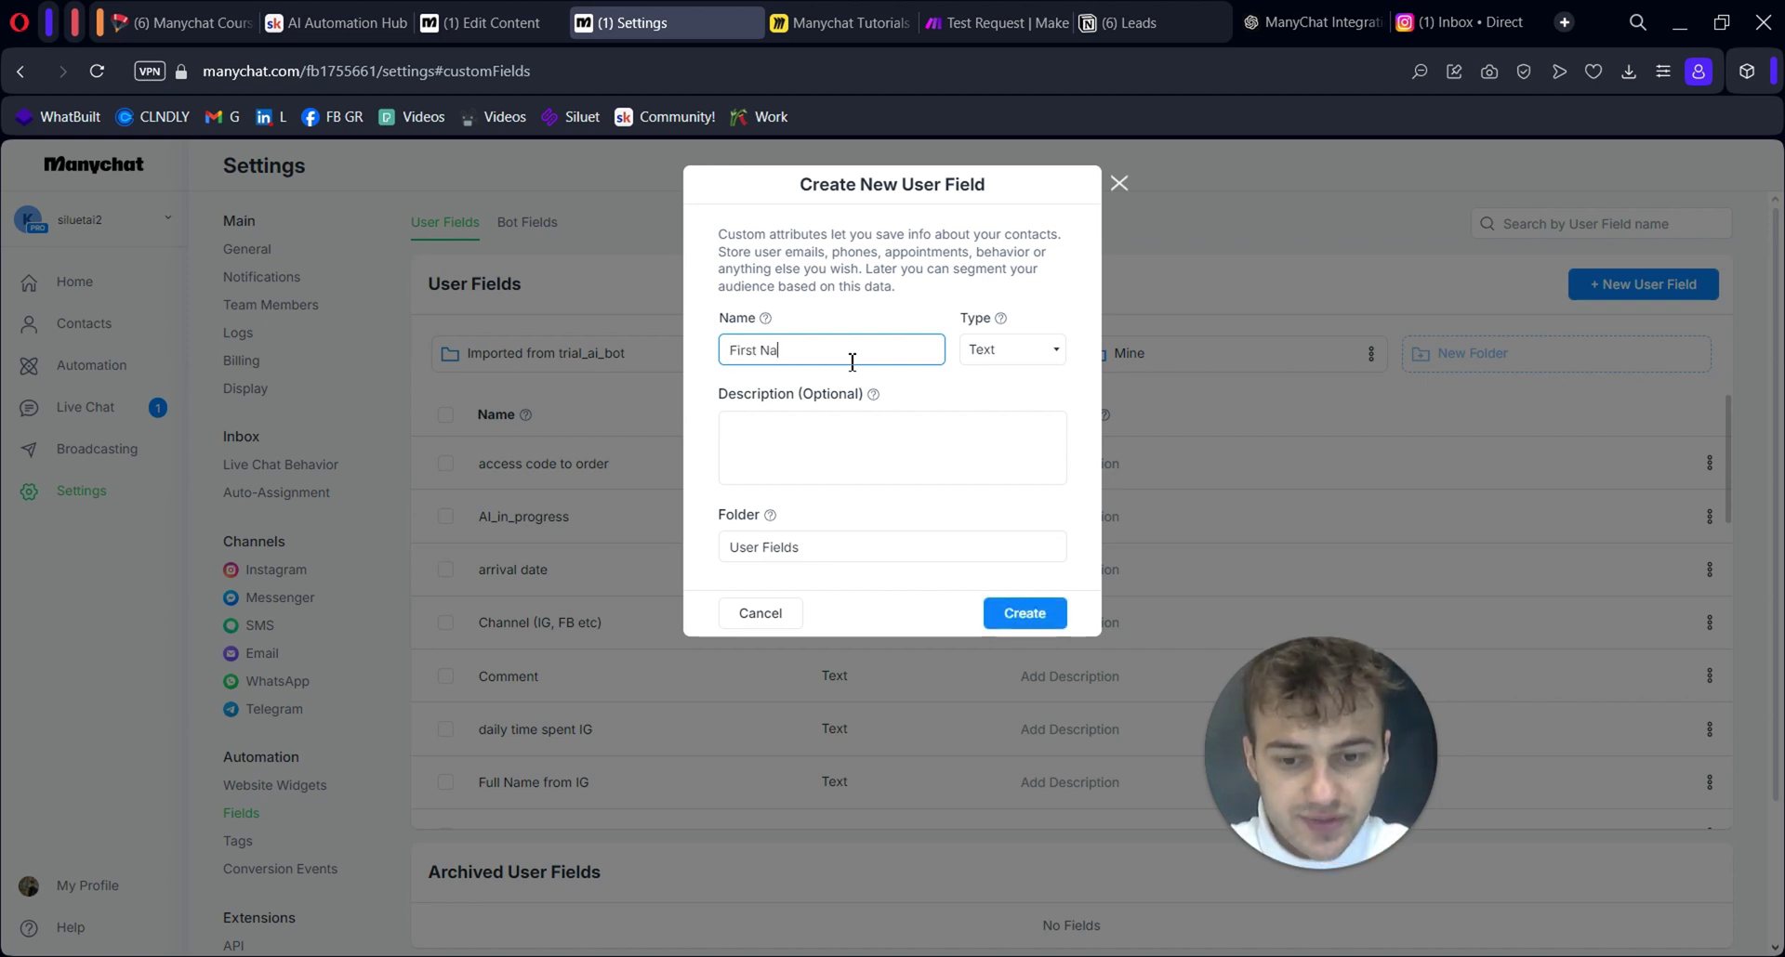
pyautogui.press('BackSpace')
pyautogui.press('BackSpace')
pyautogui.write('me')
pyautogui.press('Home')
pyautogui.write('[TEST]')
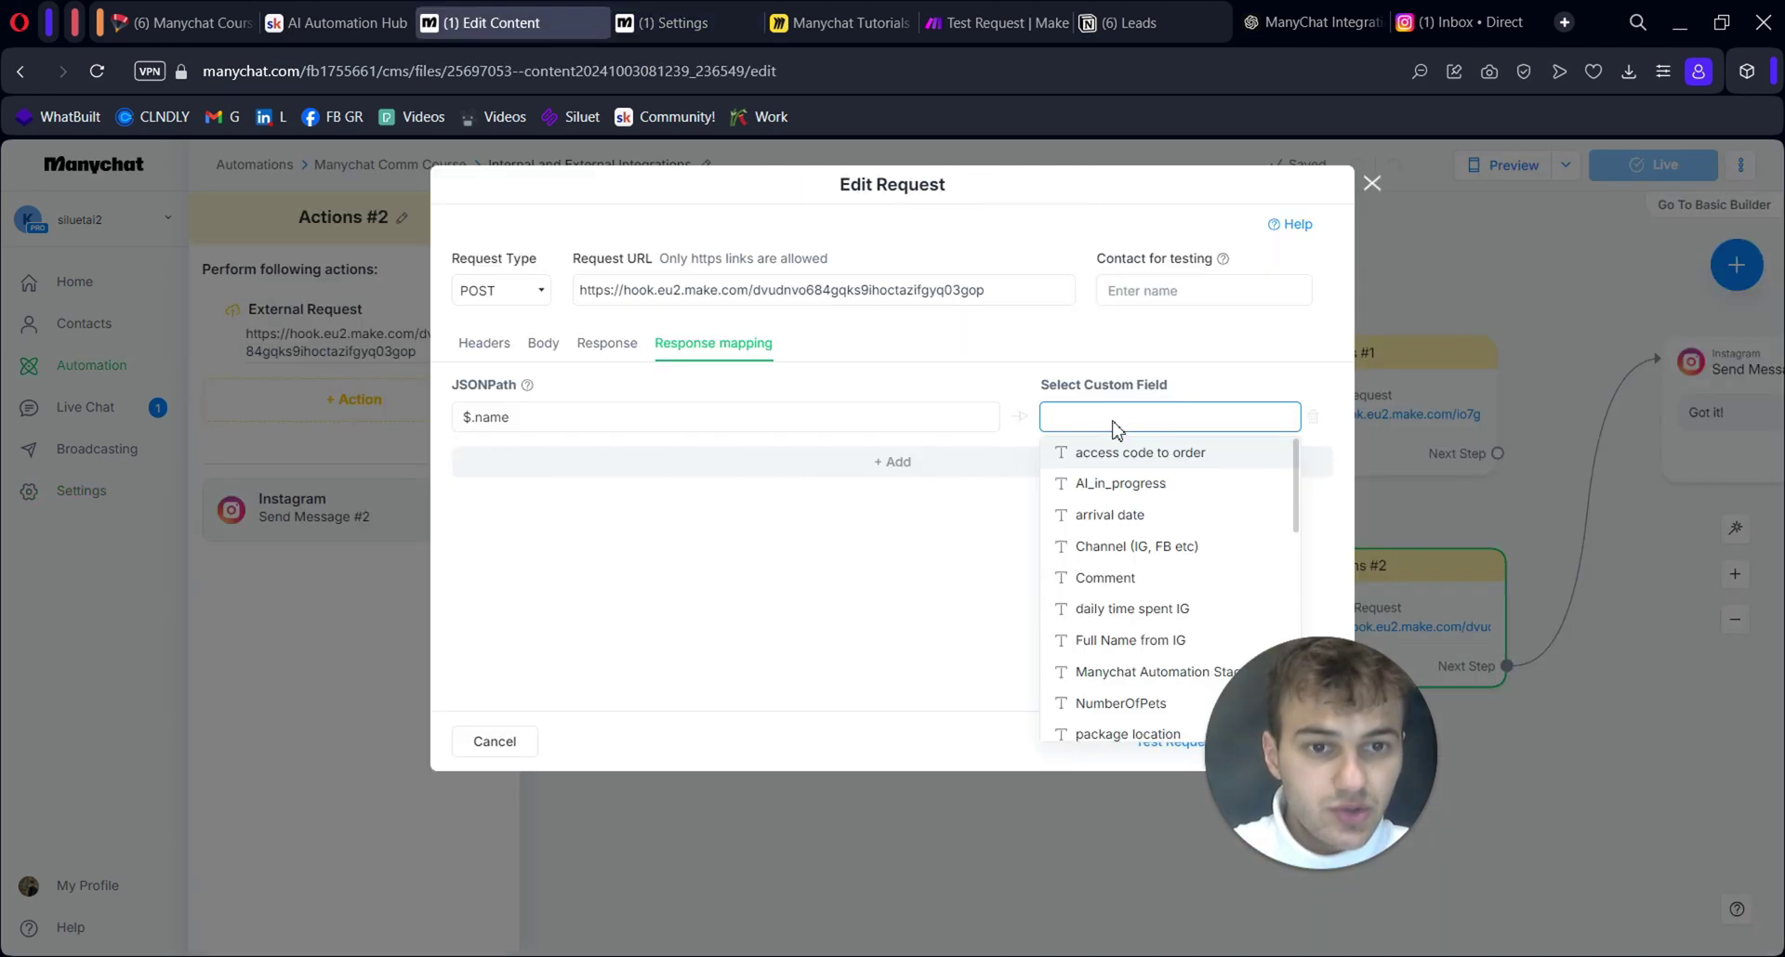
# Map the $.name response into [TESTING] First Name and save the external request
pyautogui.write('t')
pyautogui.click(1144, 450)
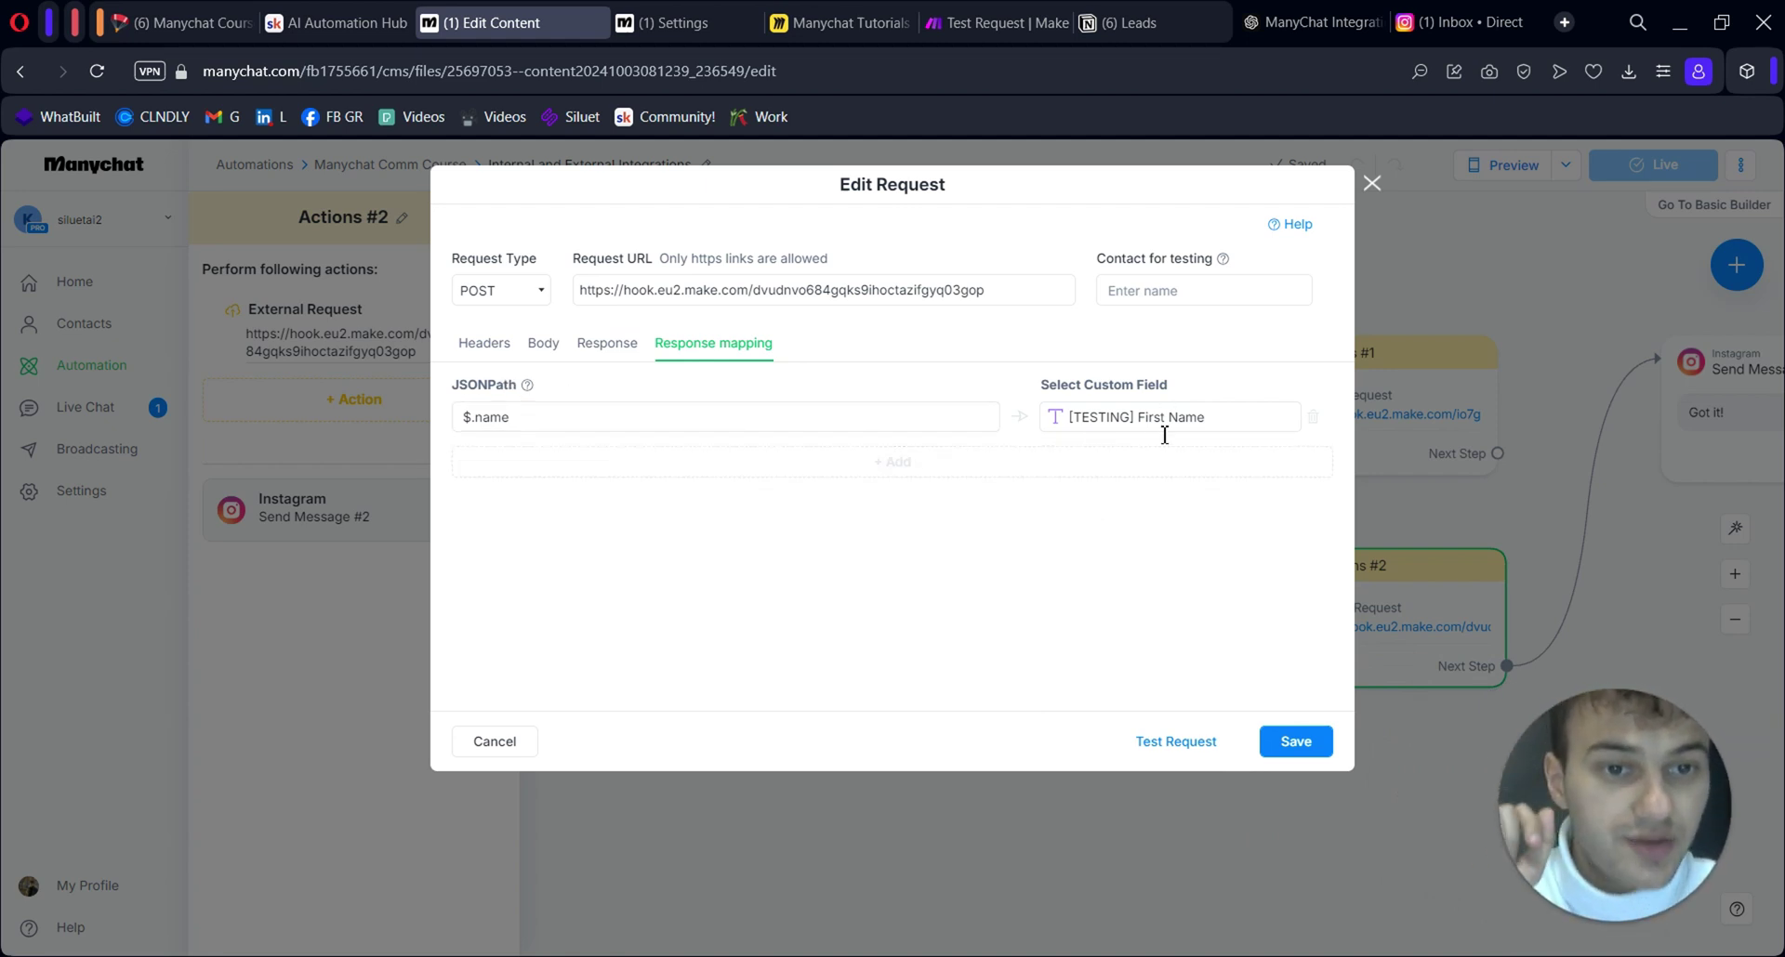
pyautogui.click(1295, 741)
# Add 'Your name is:' with the [TESTING] First Name variable to the reply, then publish
pyautogui.click(354, 509)
pyautogui.click(344, 357)
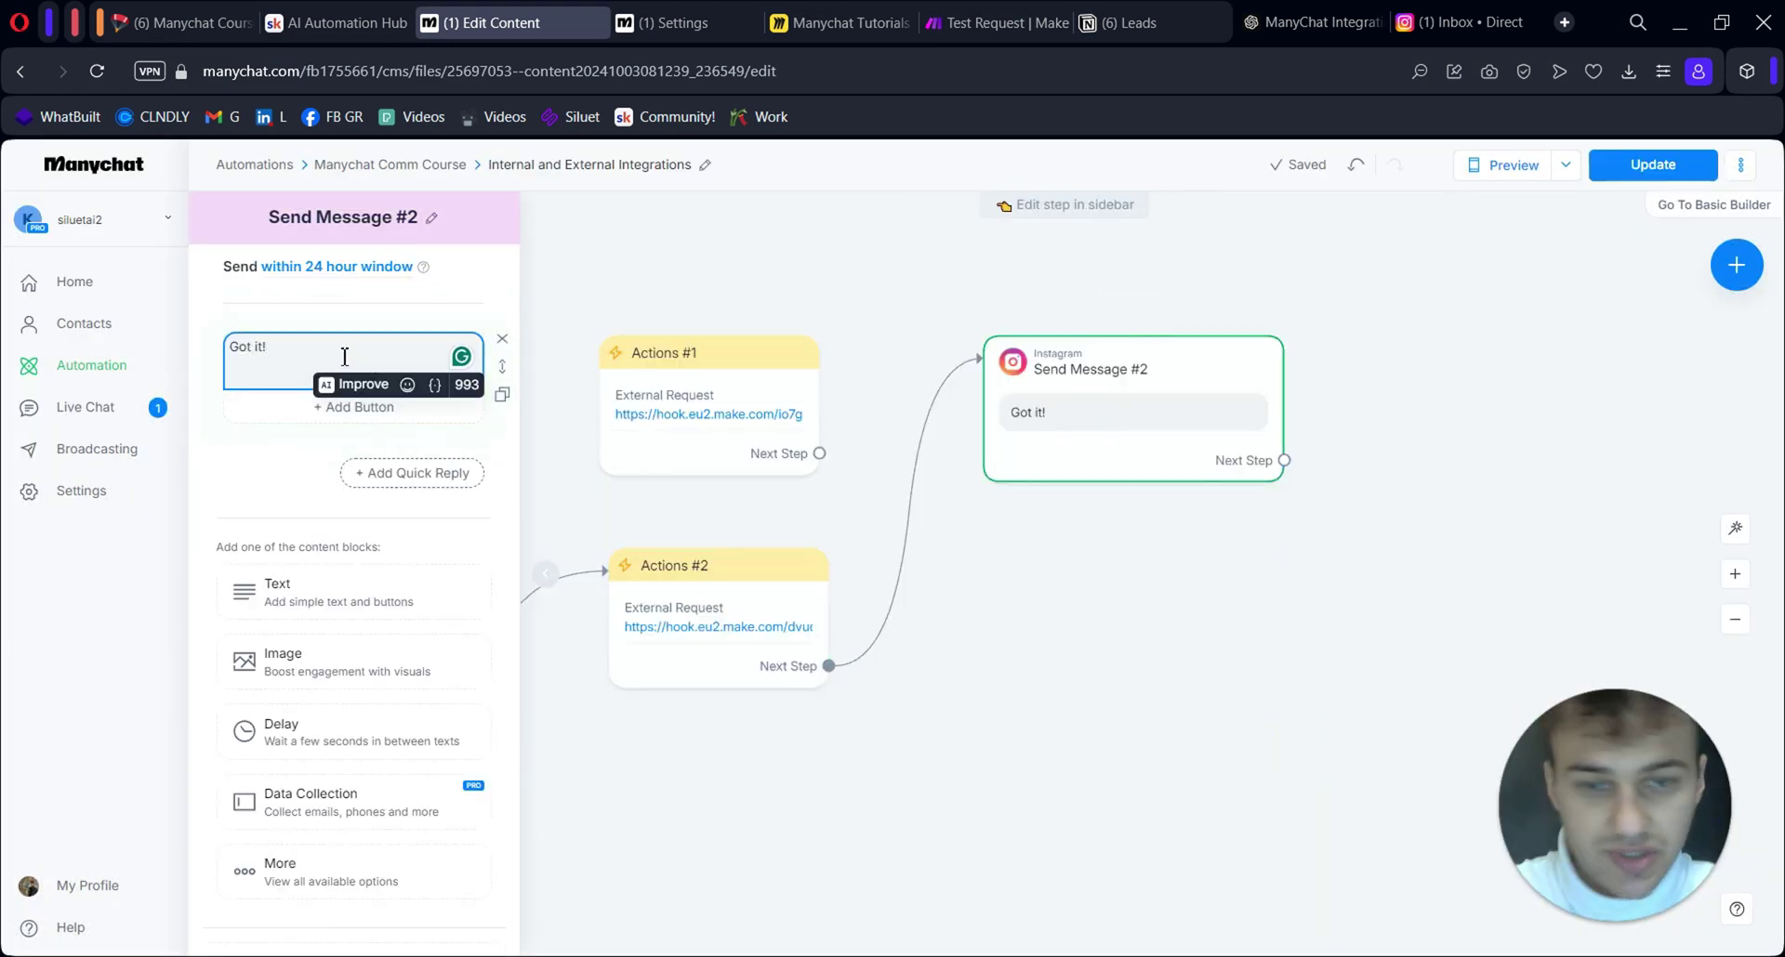
pyautogui.press('Return')
pyautogui.press('Return')
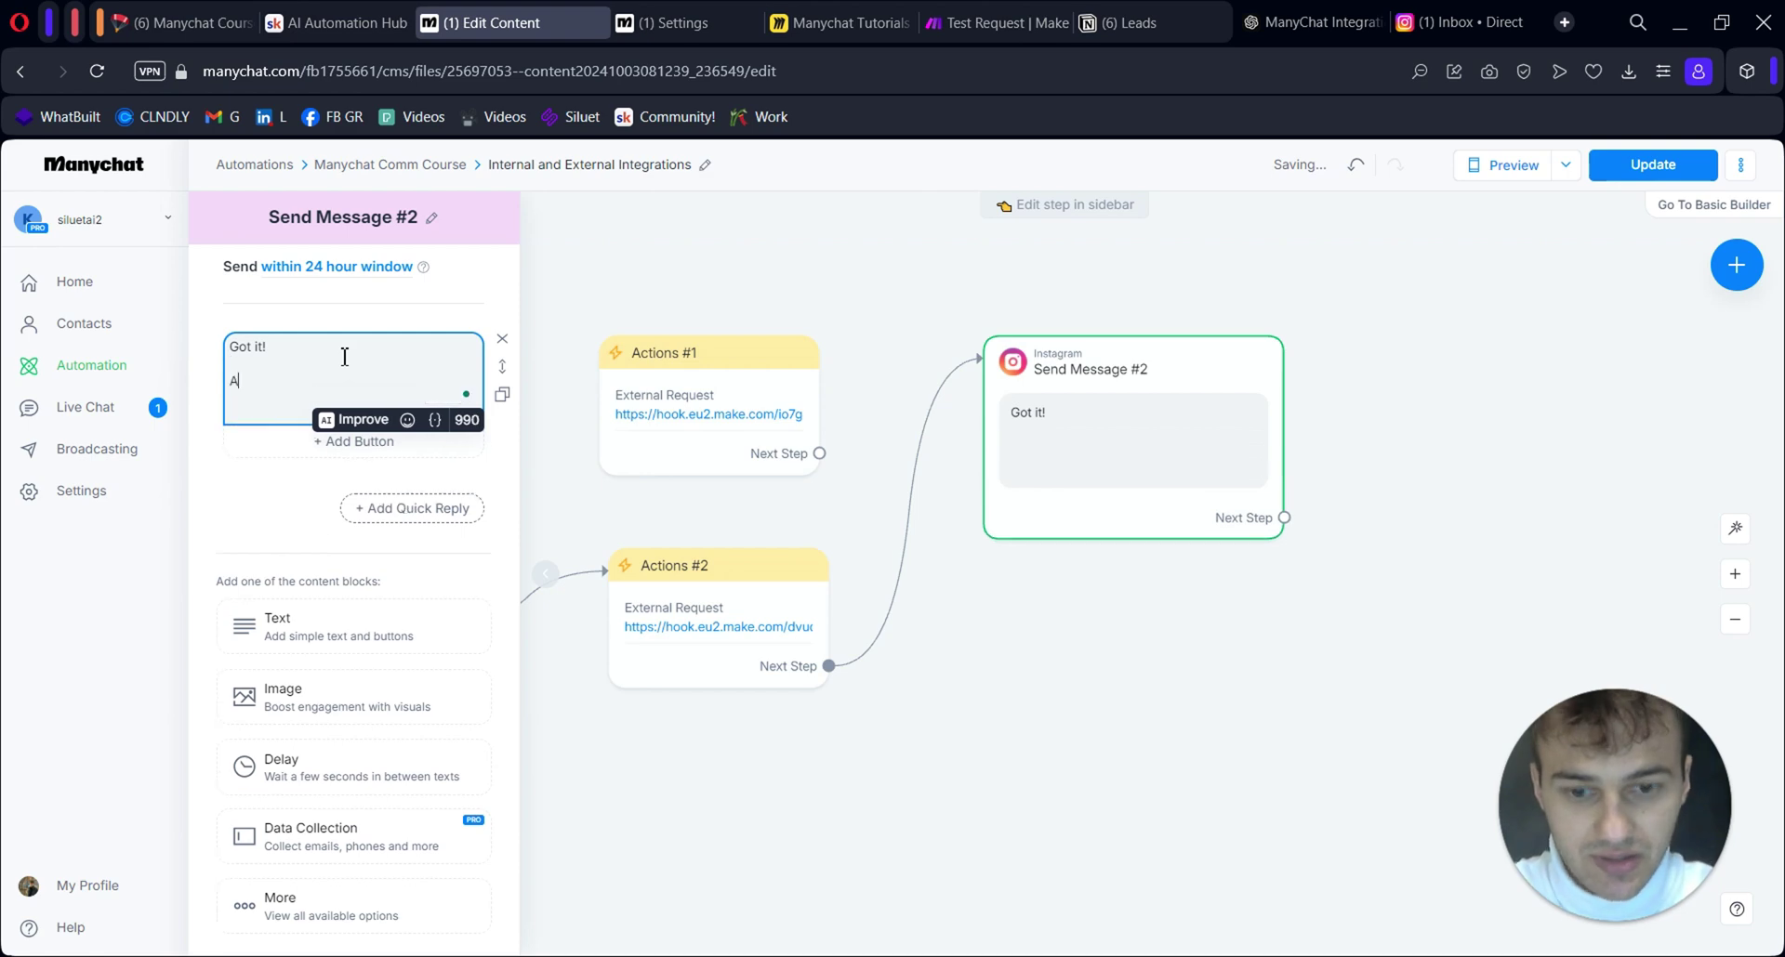
pyautogui.write('YOur name is:')
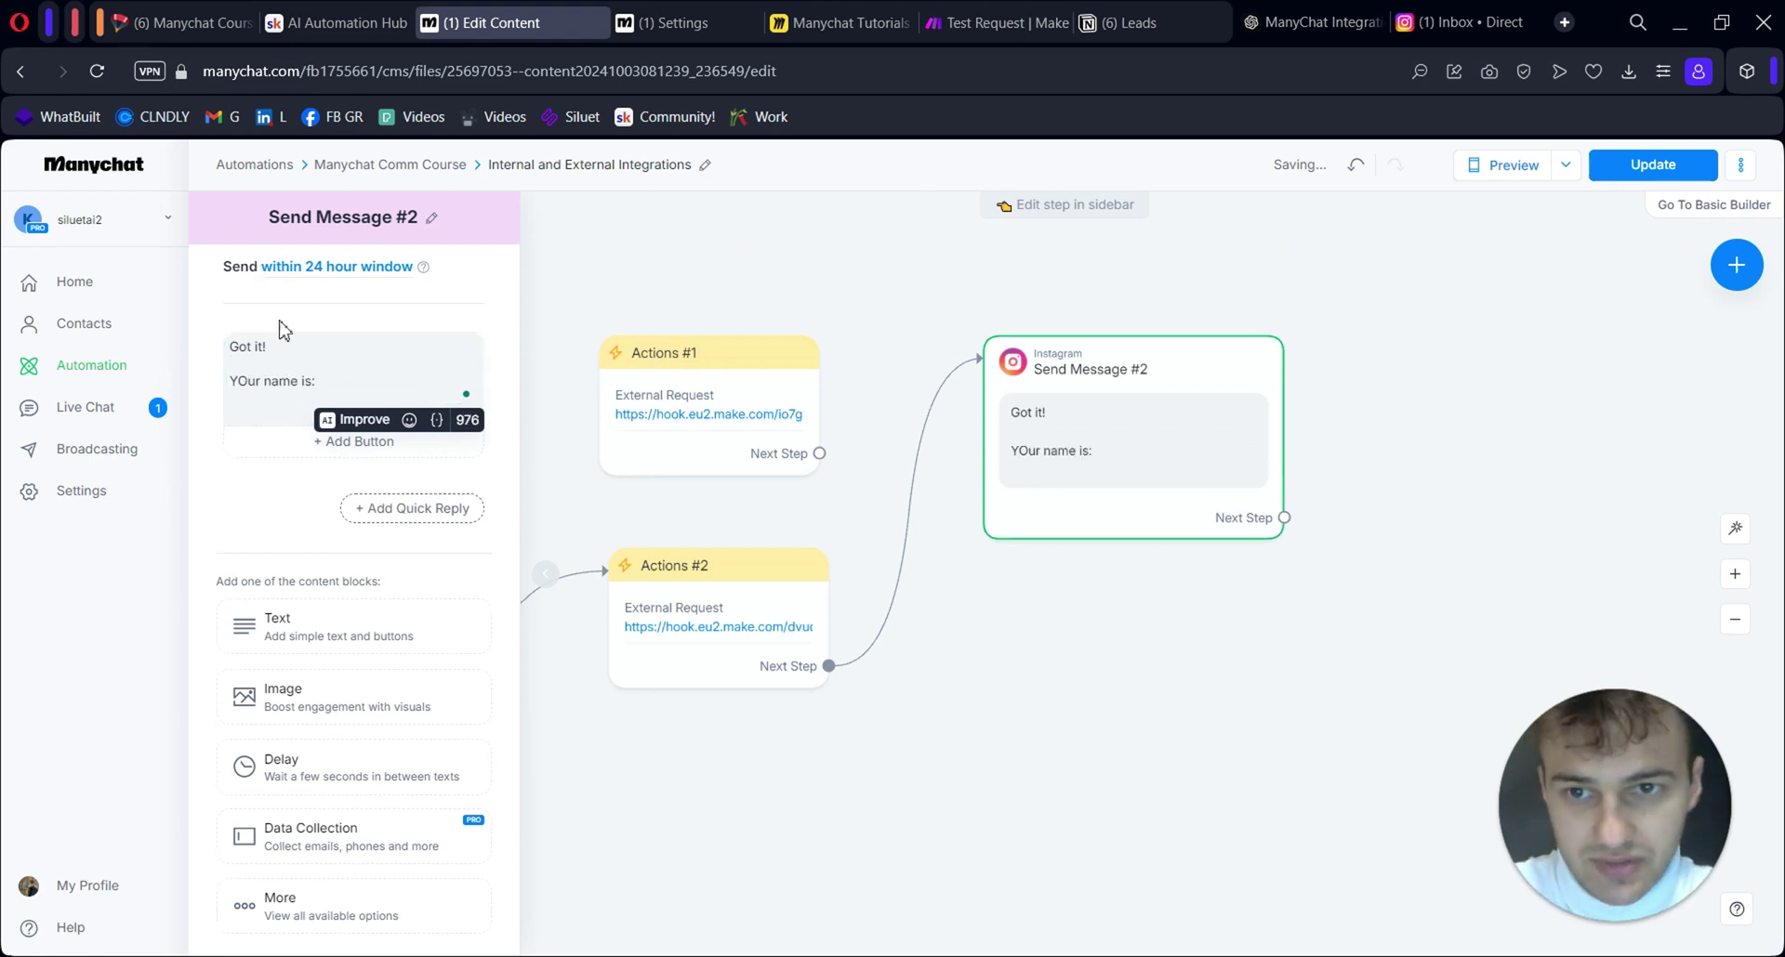
pyautogui.click(435, 419)
pyautogui.click(325, 463)
pyautogui.write('tes')
pyautogui.click(493, 502)
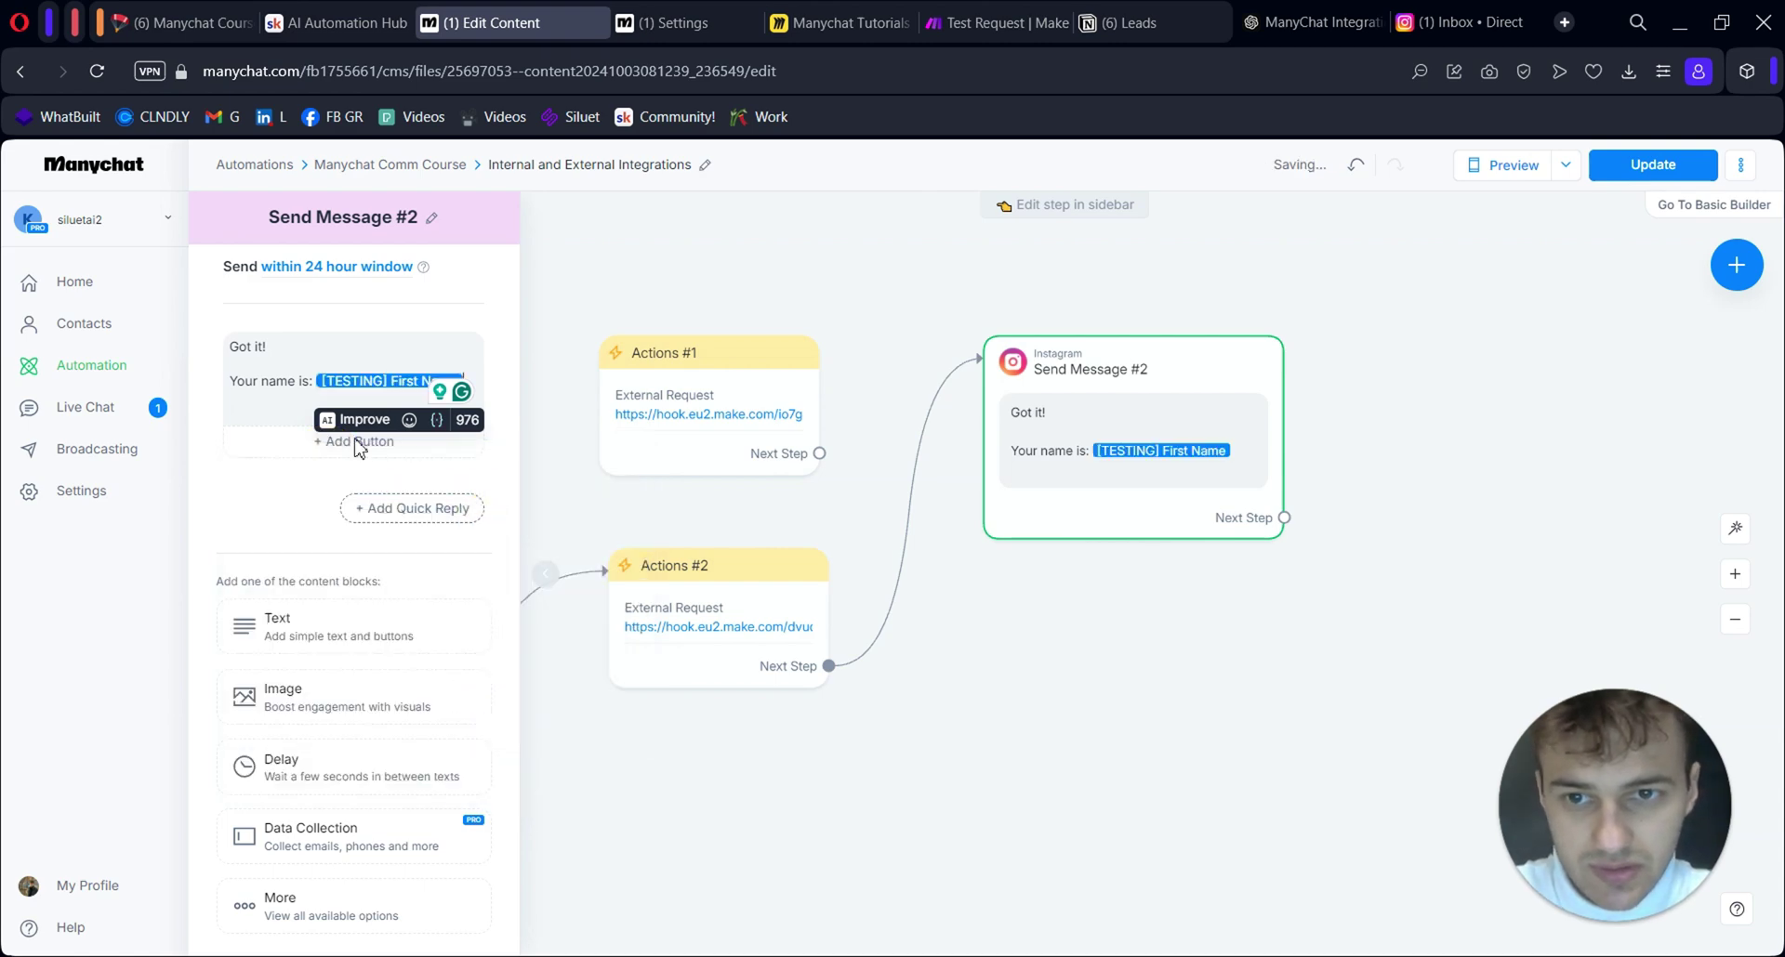
pyautogui.click(1085, 721)
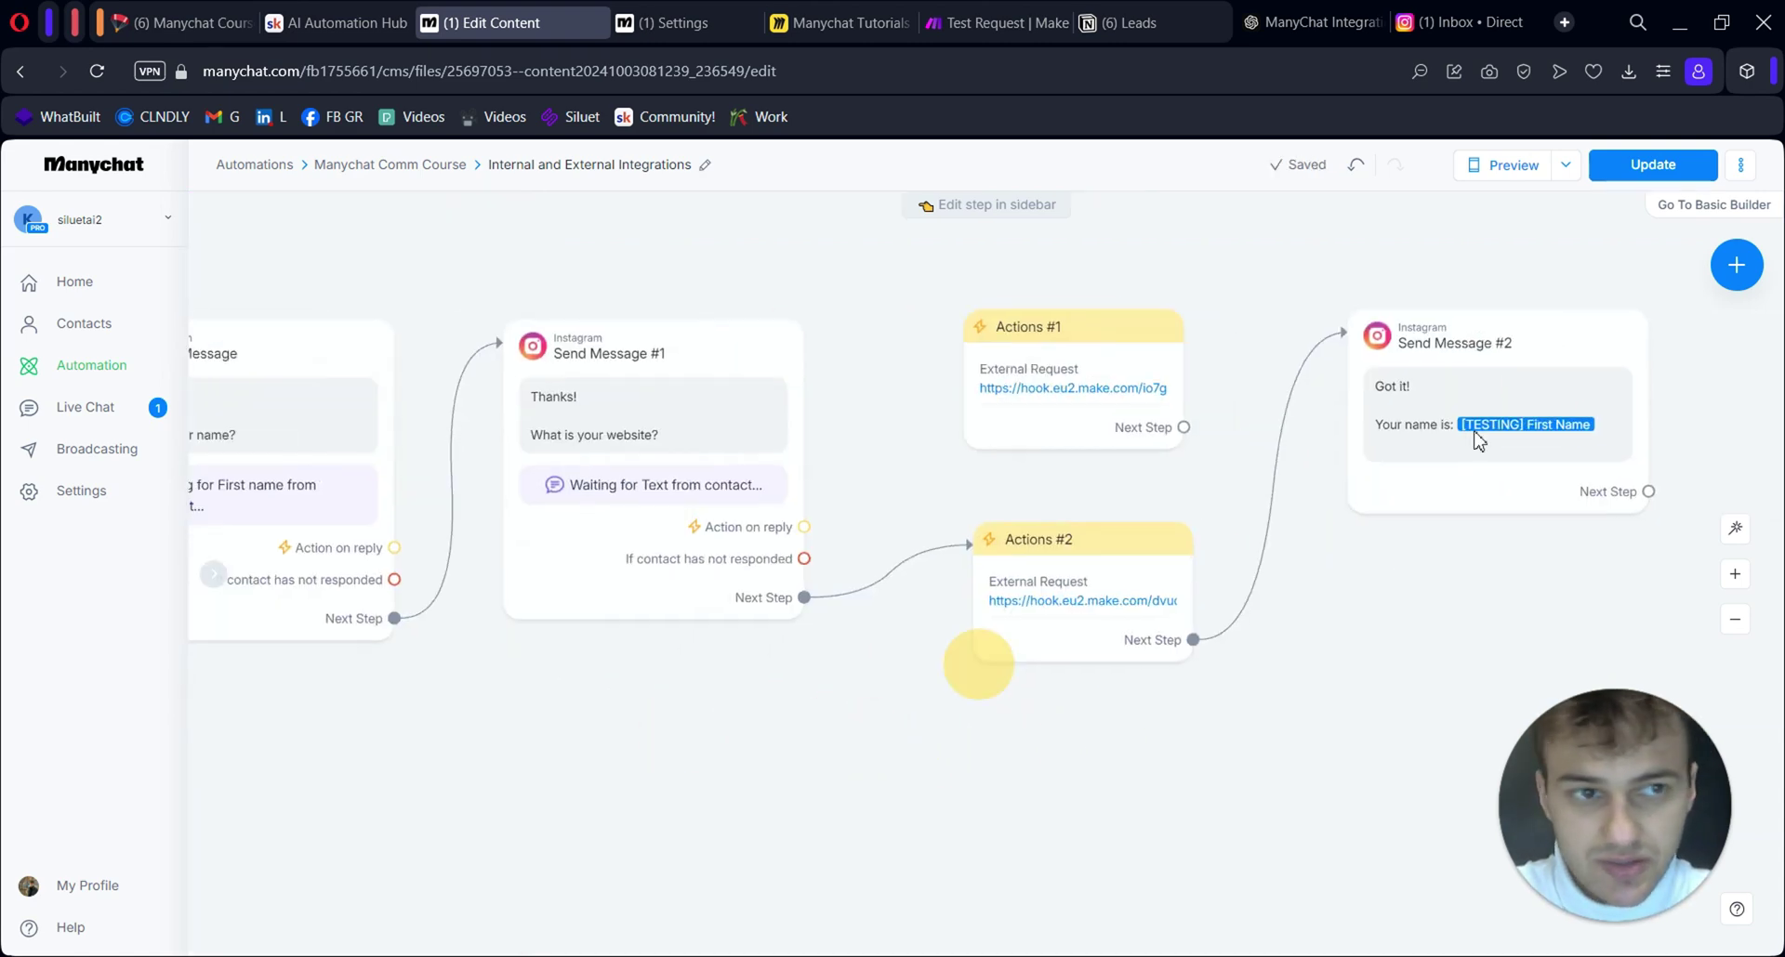
pyautogui.click(1652, 164)
# Remove the name entry from Actions #2's request body, save, republish, and reopen the request
pyautogui.click(1083, 585)
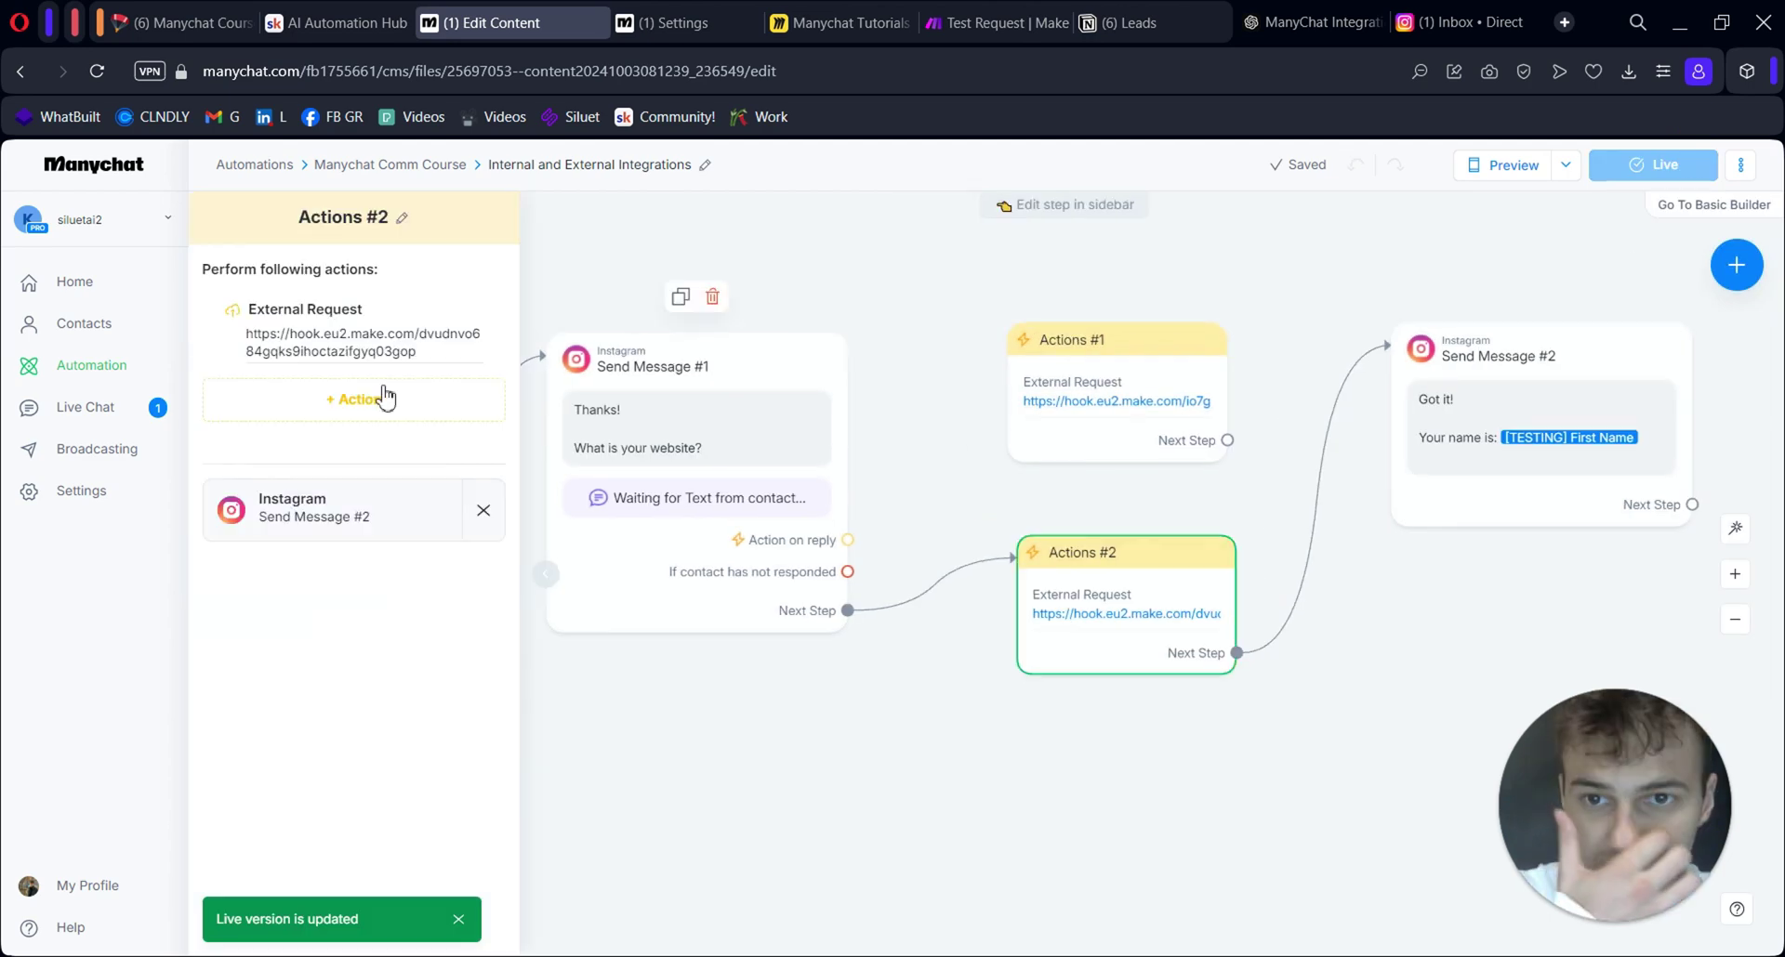
pyautogui.click(384, 332)
pyautogui.click(545, 350)
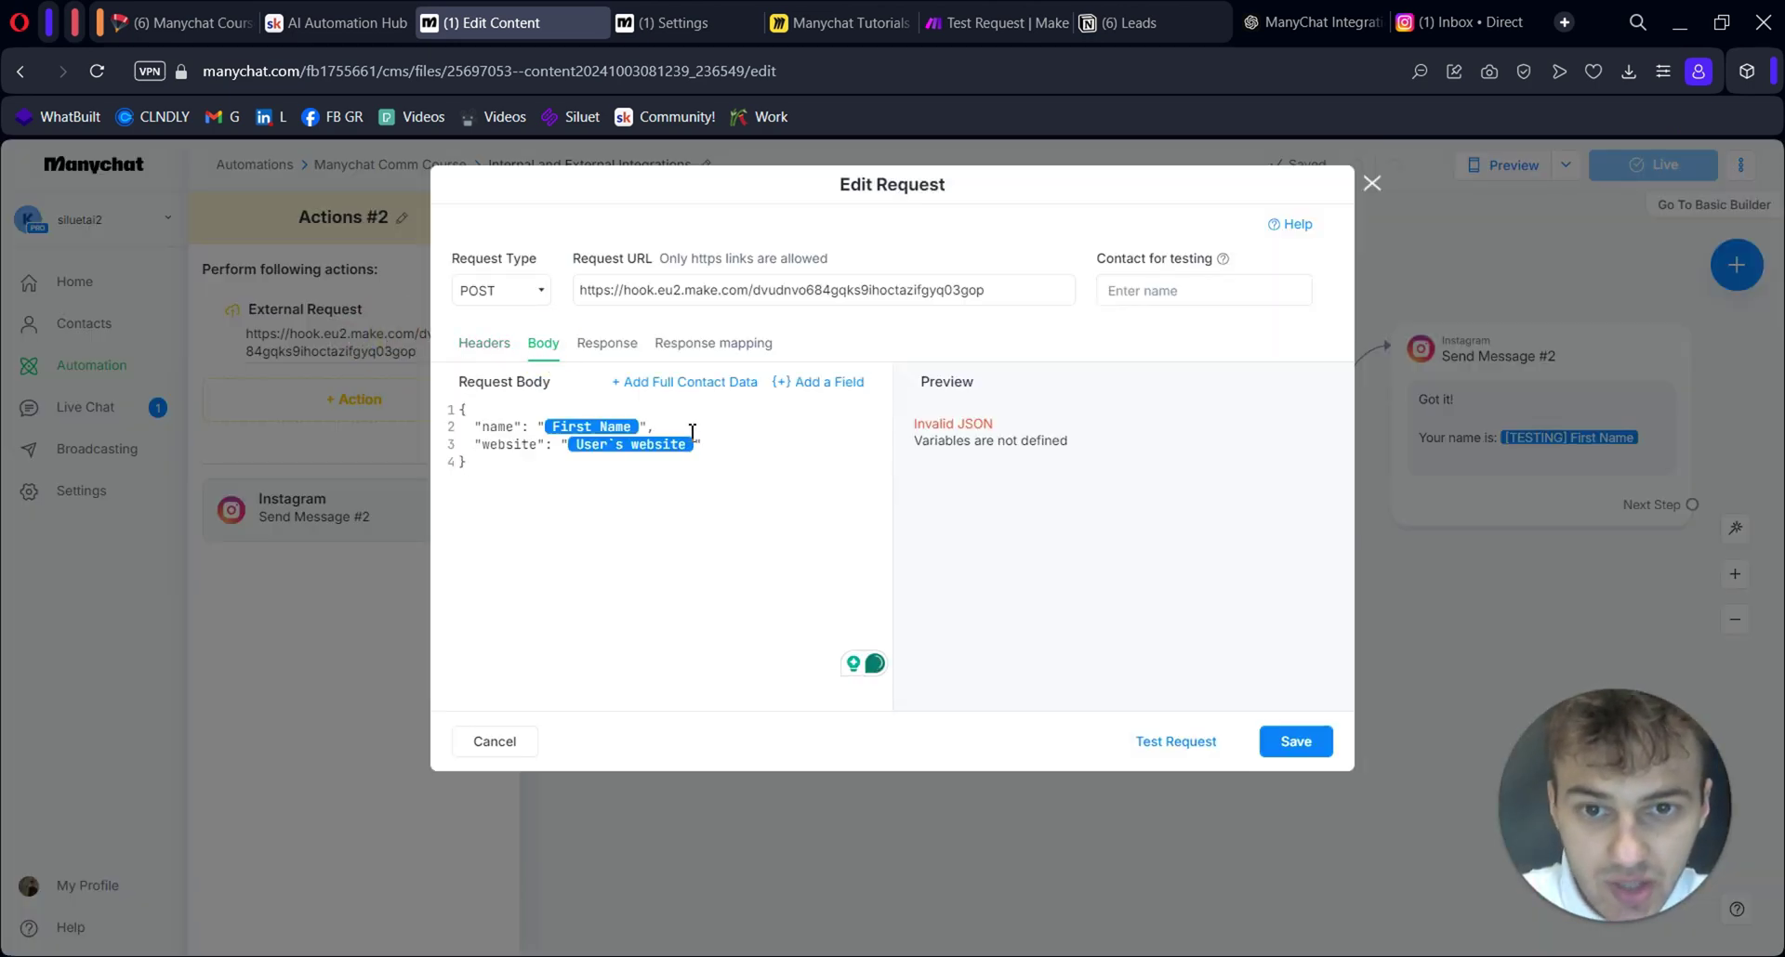
pyautogui.moveTo(693, 432); pyautogui.dragTo(504, 434)
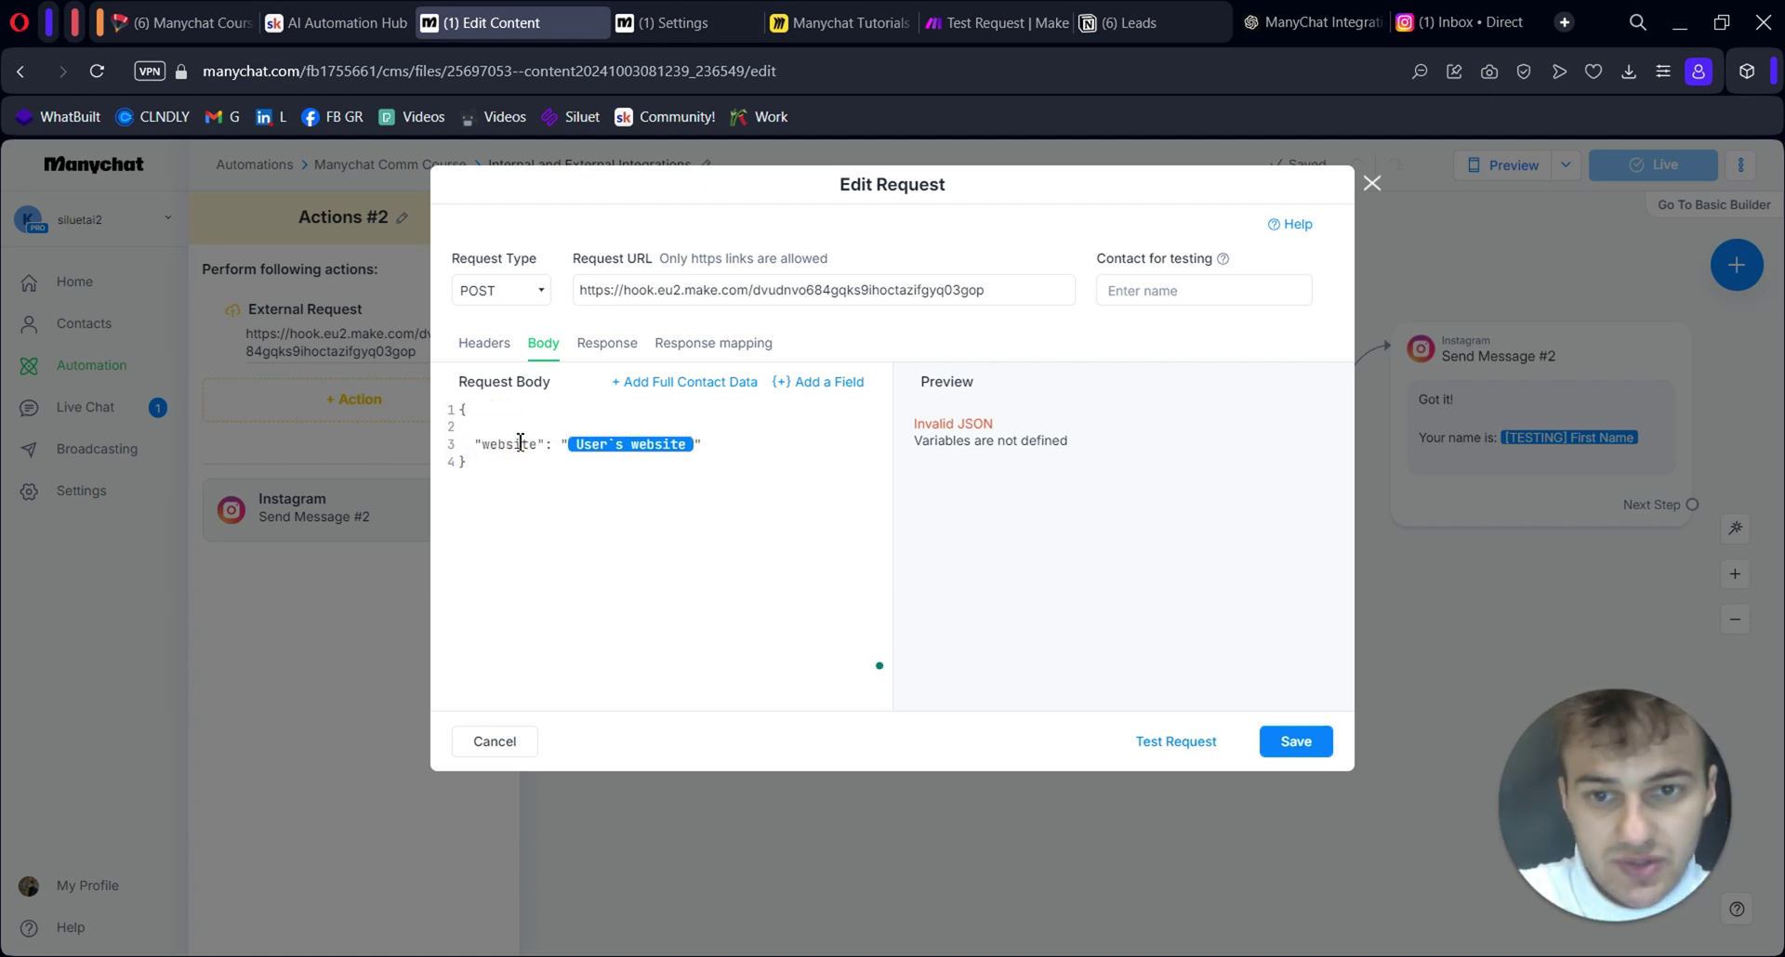
pyautogui.press('Delete')
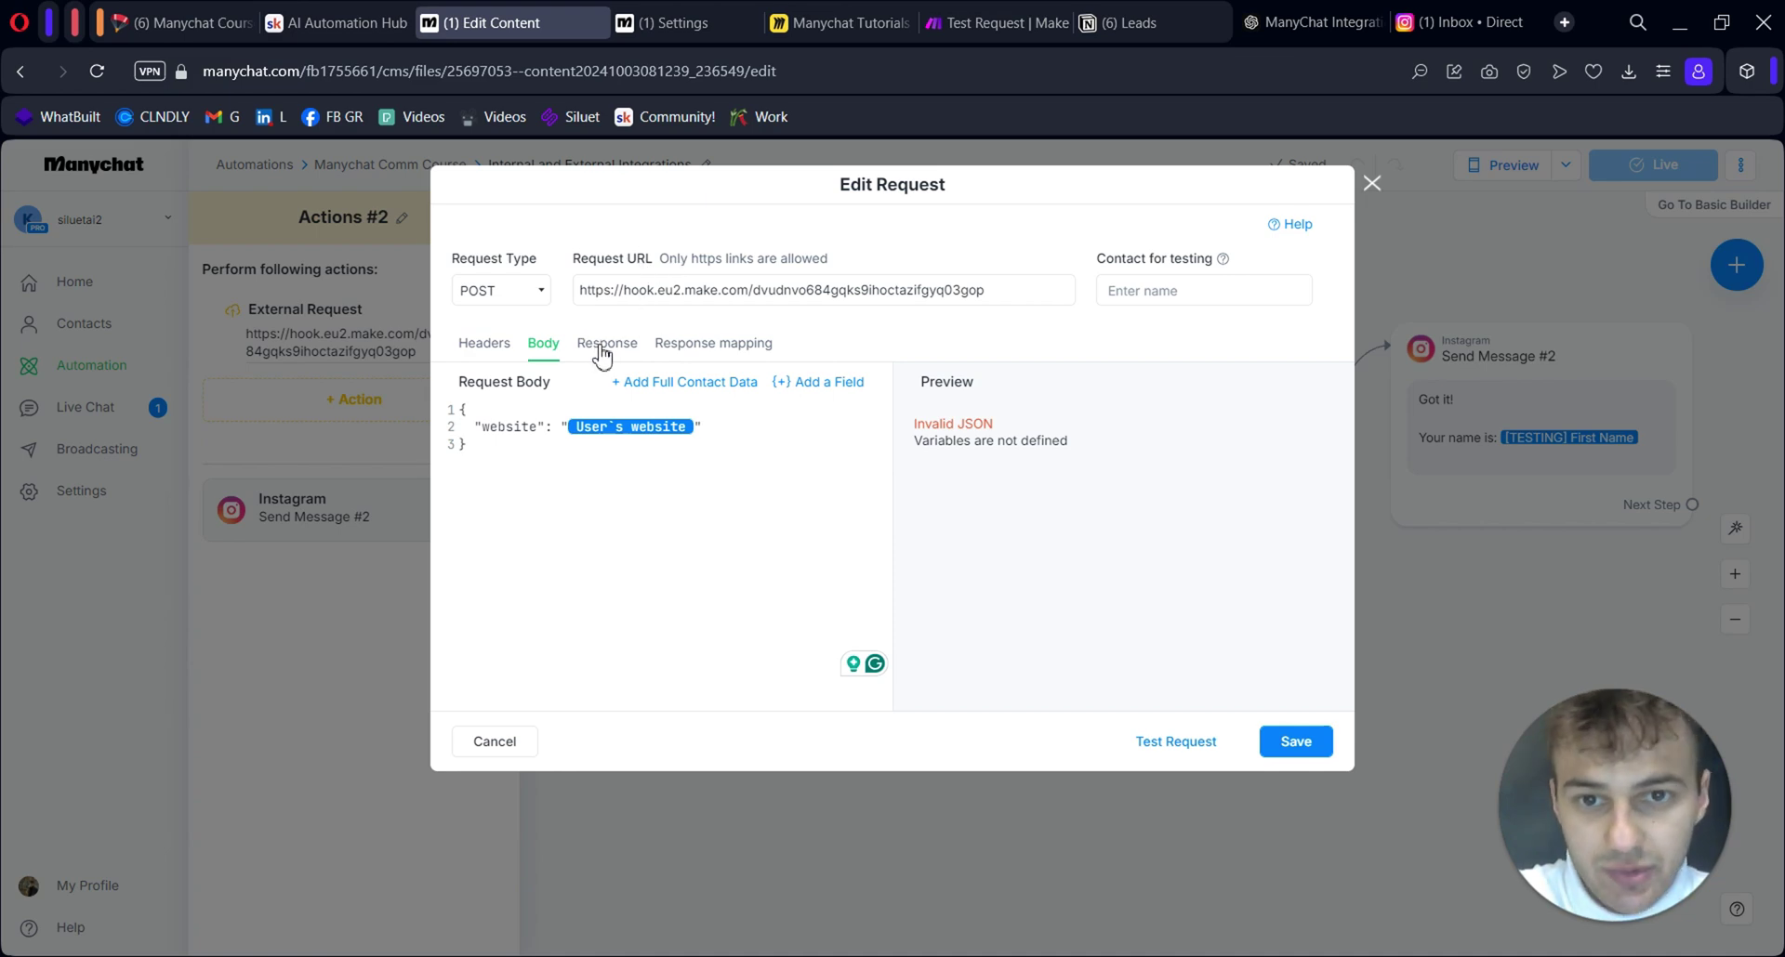
pyautogui.click(603, 346)
pyautogui.click(1293, 741)
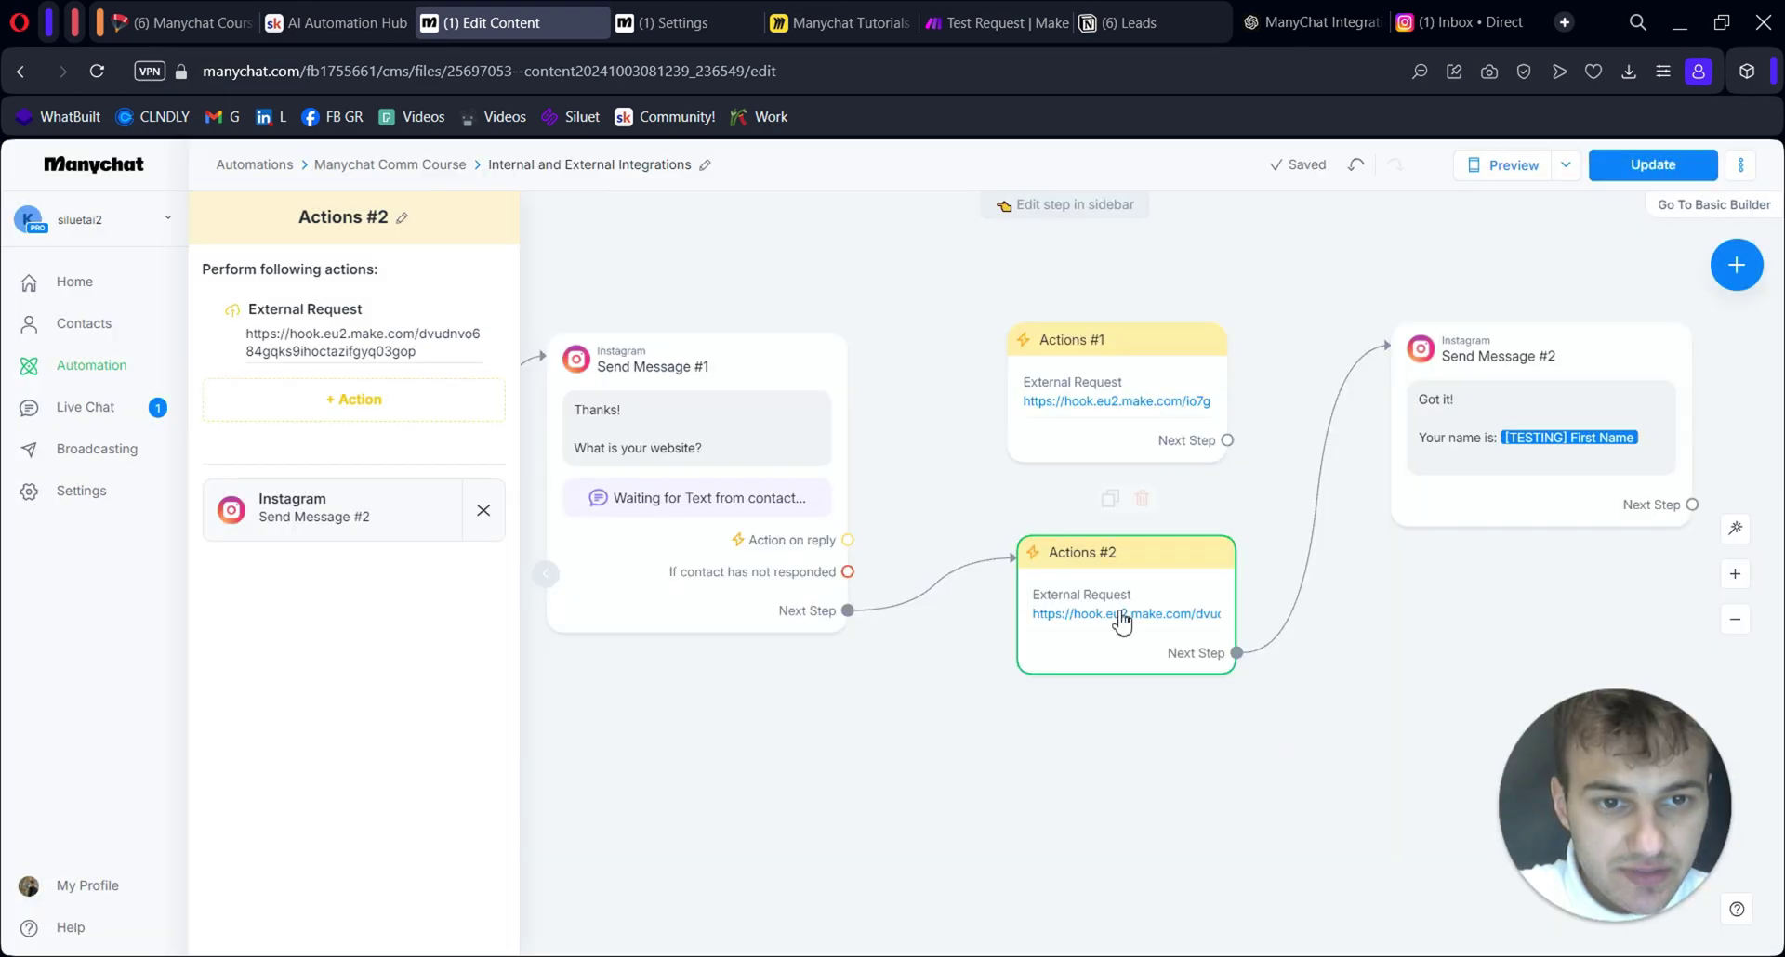
pyautogui.click(1618, 173)
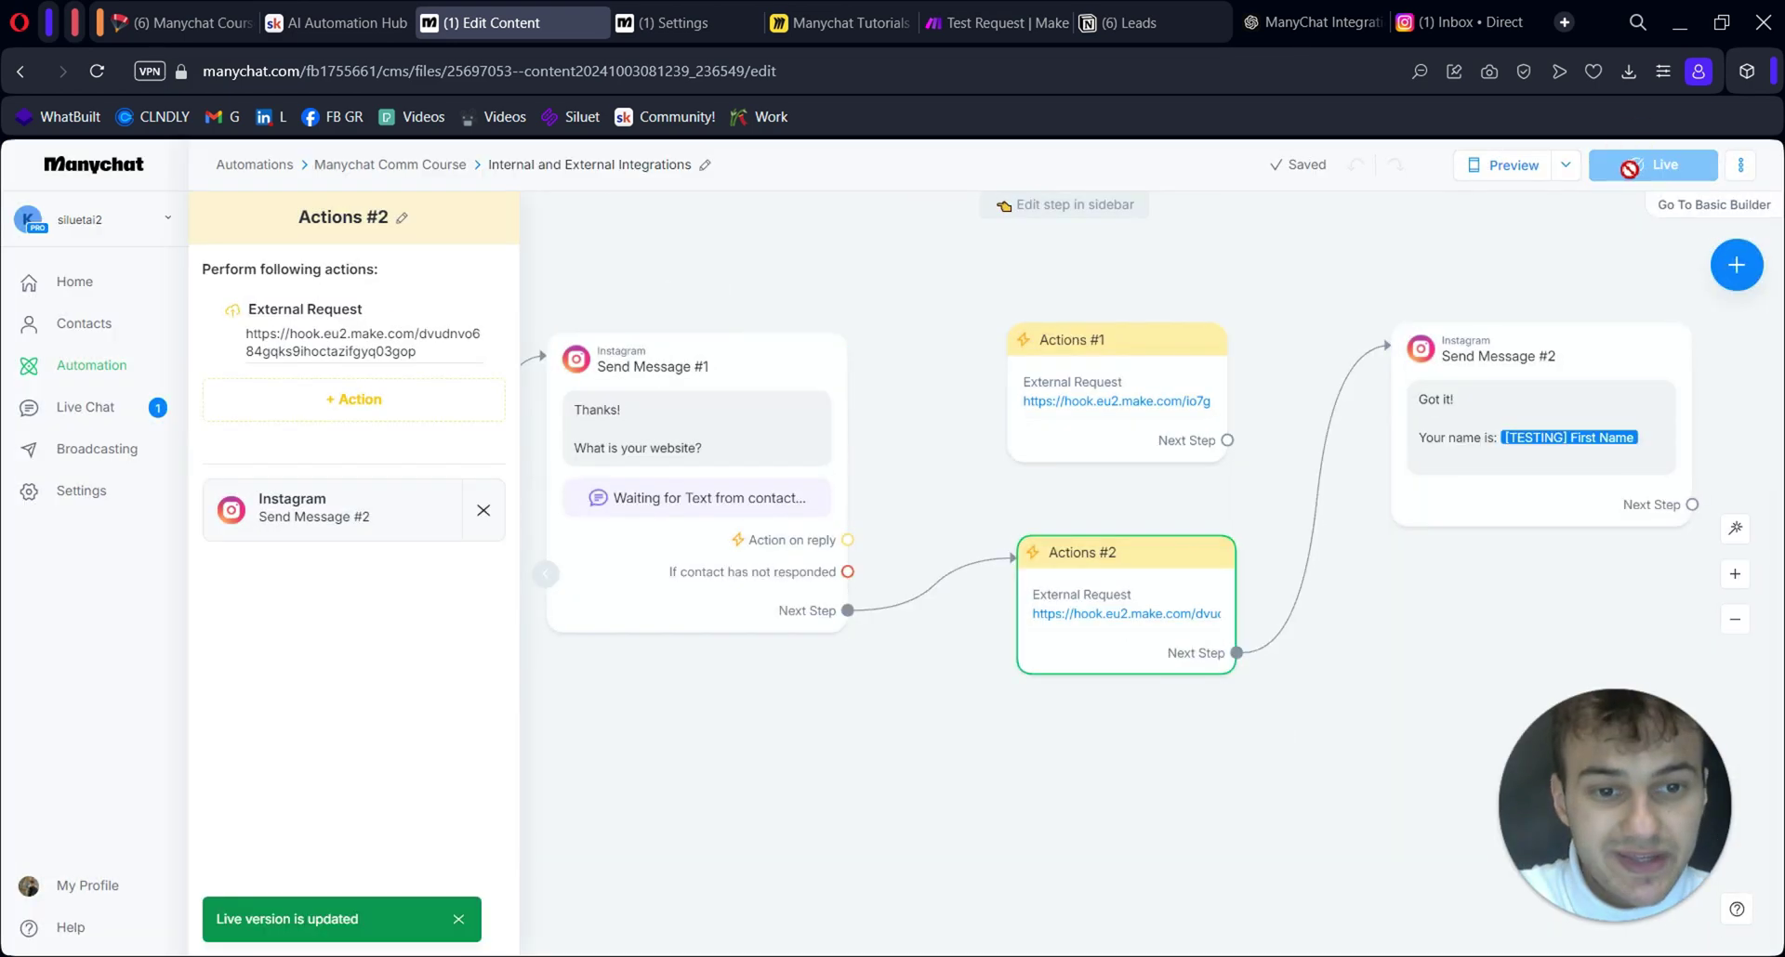
pyautogui.click(1125, 641)
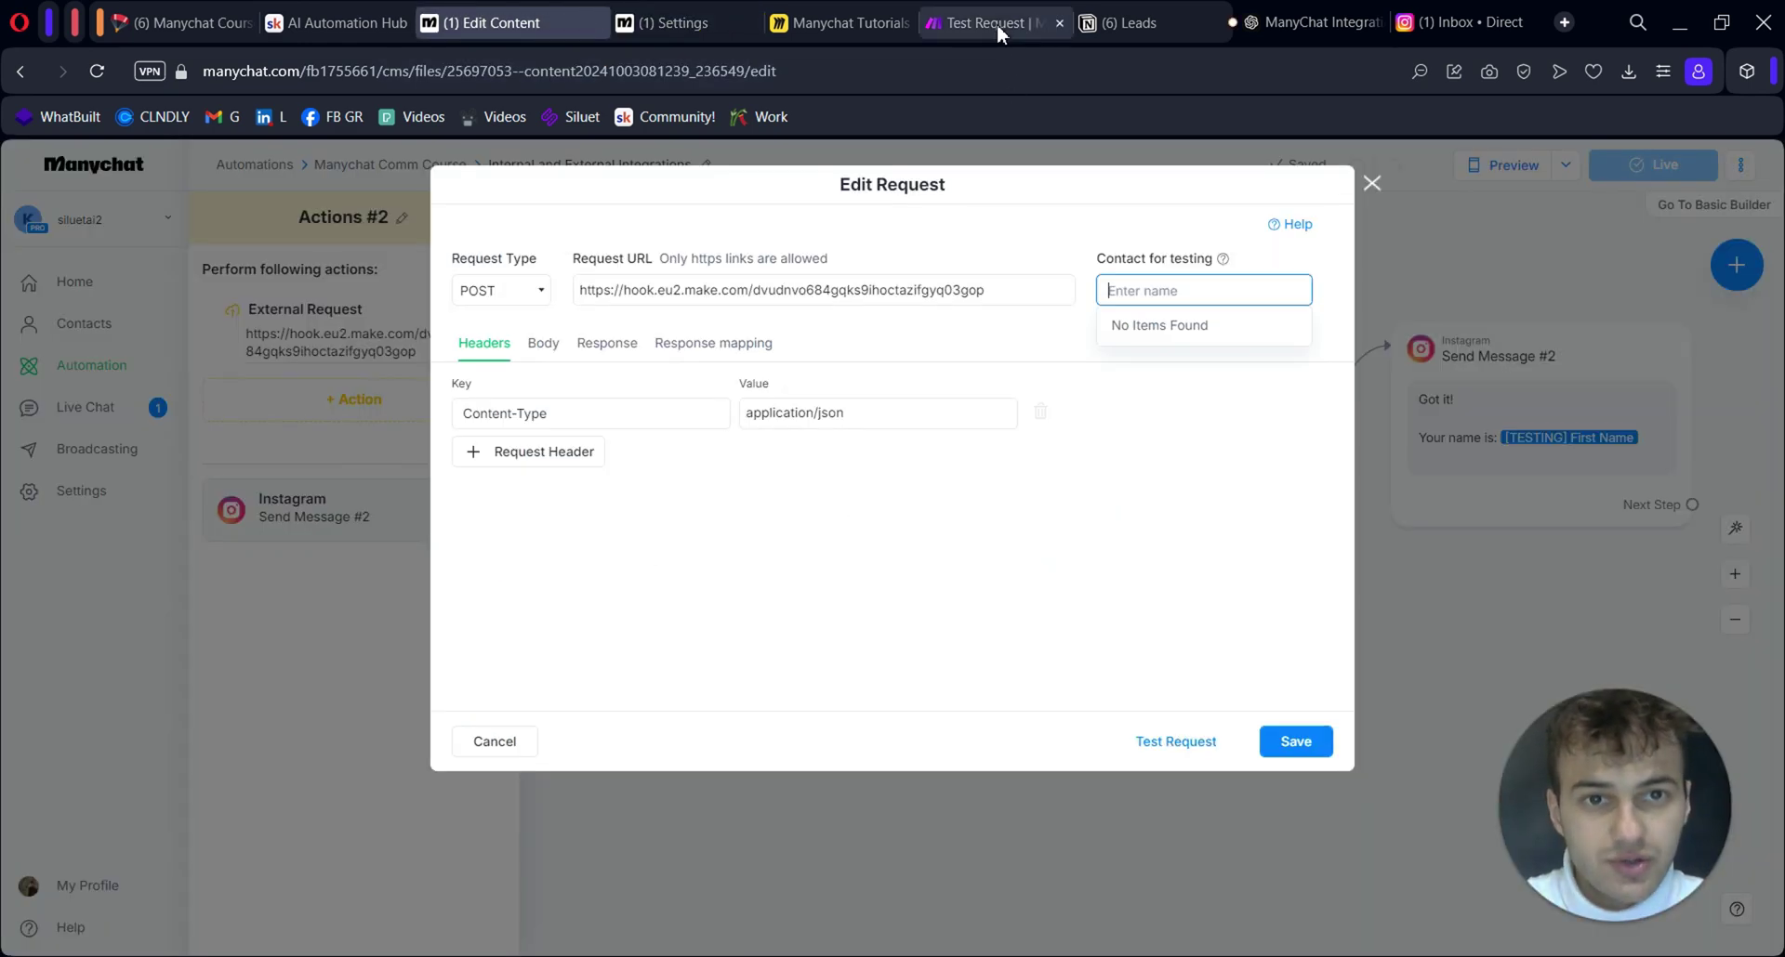
# Confirm the Webhook response body in Make and save the scenario
pyautogui.click(997, 25)
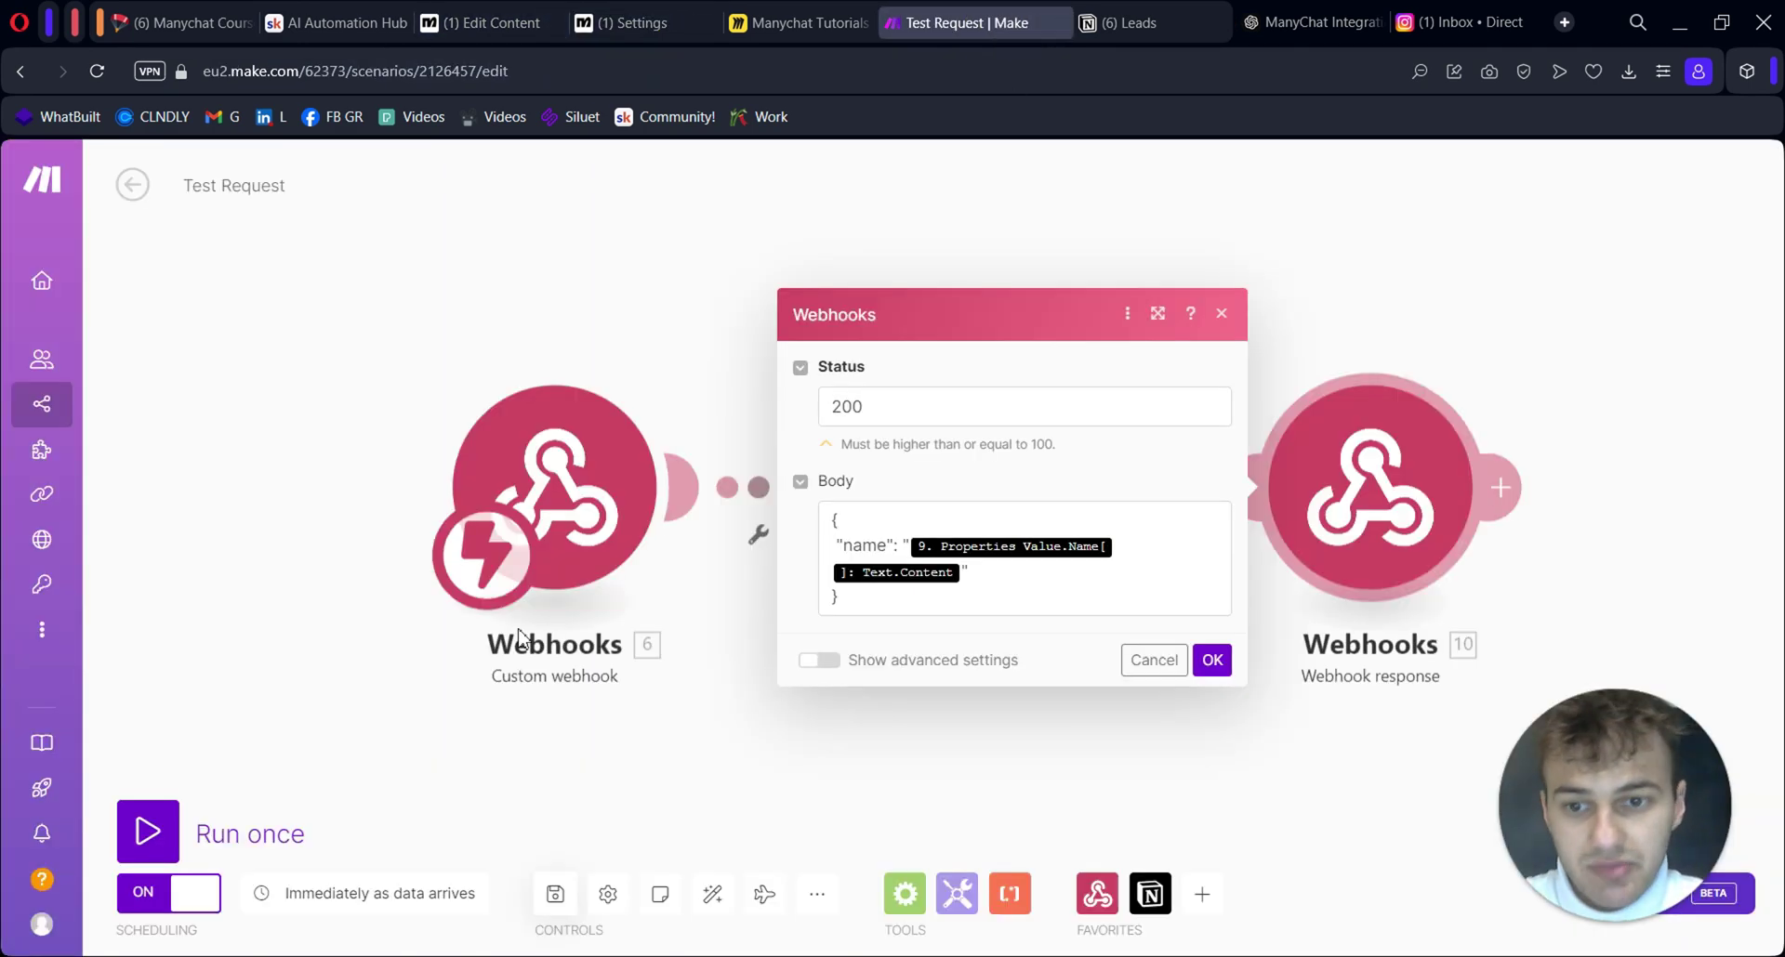
pyautogui.click(1212, 660)
pyautogui.hotkey('ctrl', 's')
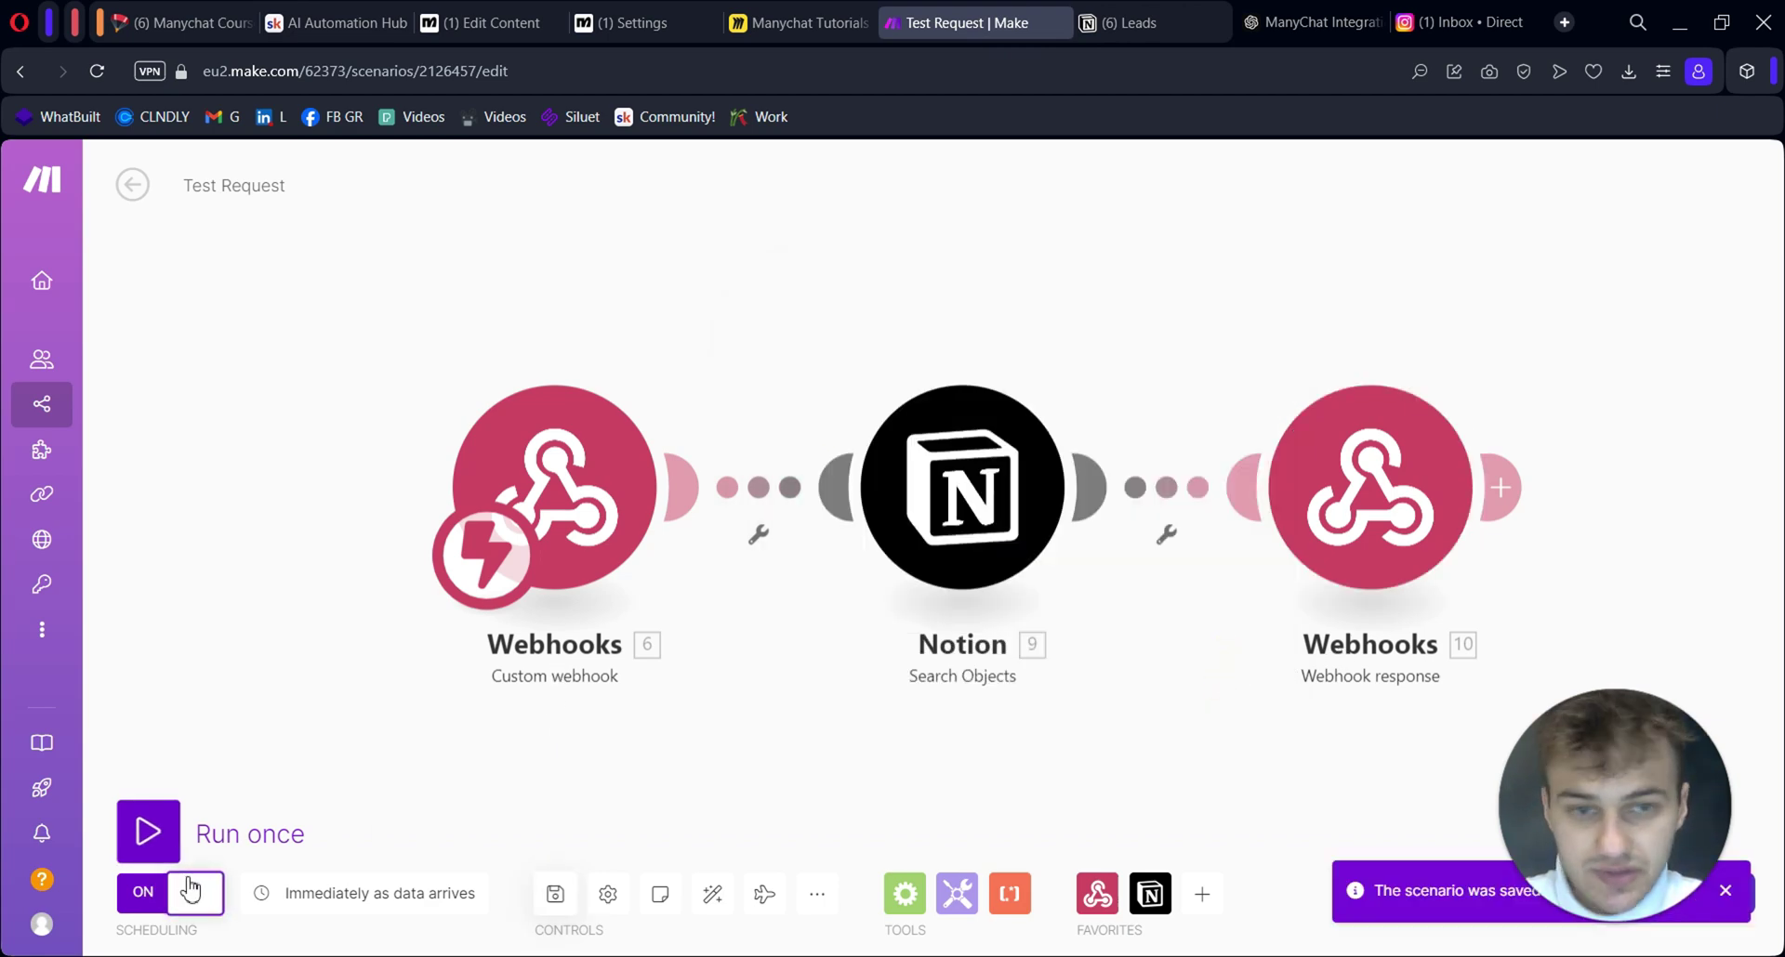
pyautogui.hotkey('ctrl', 'Tab')
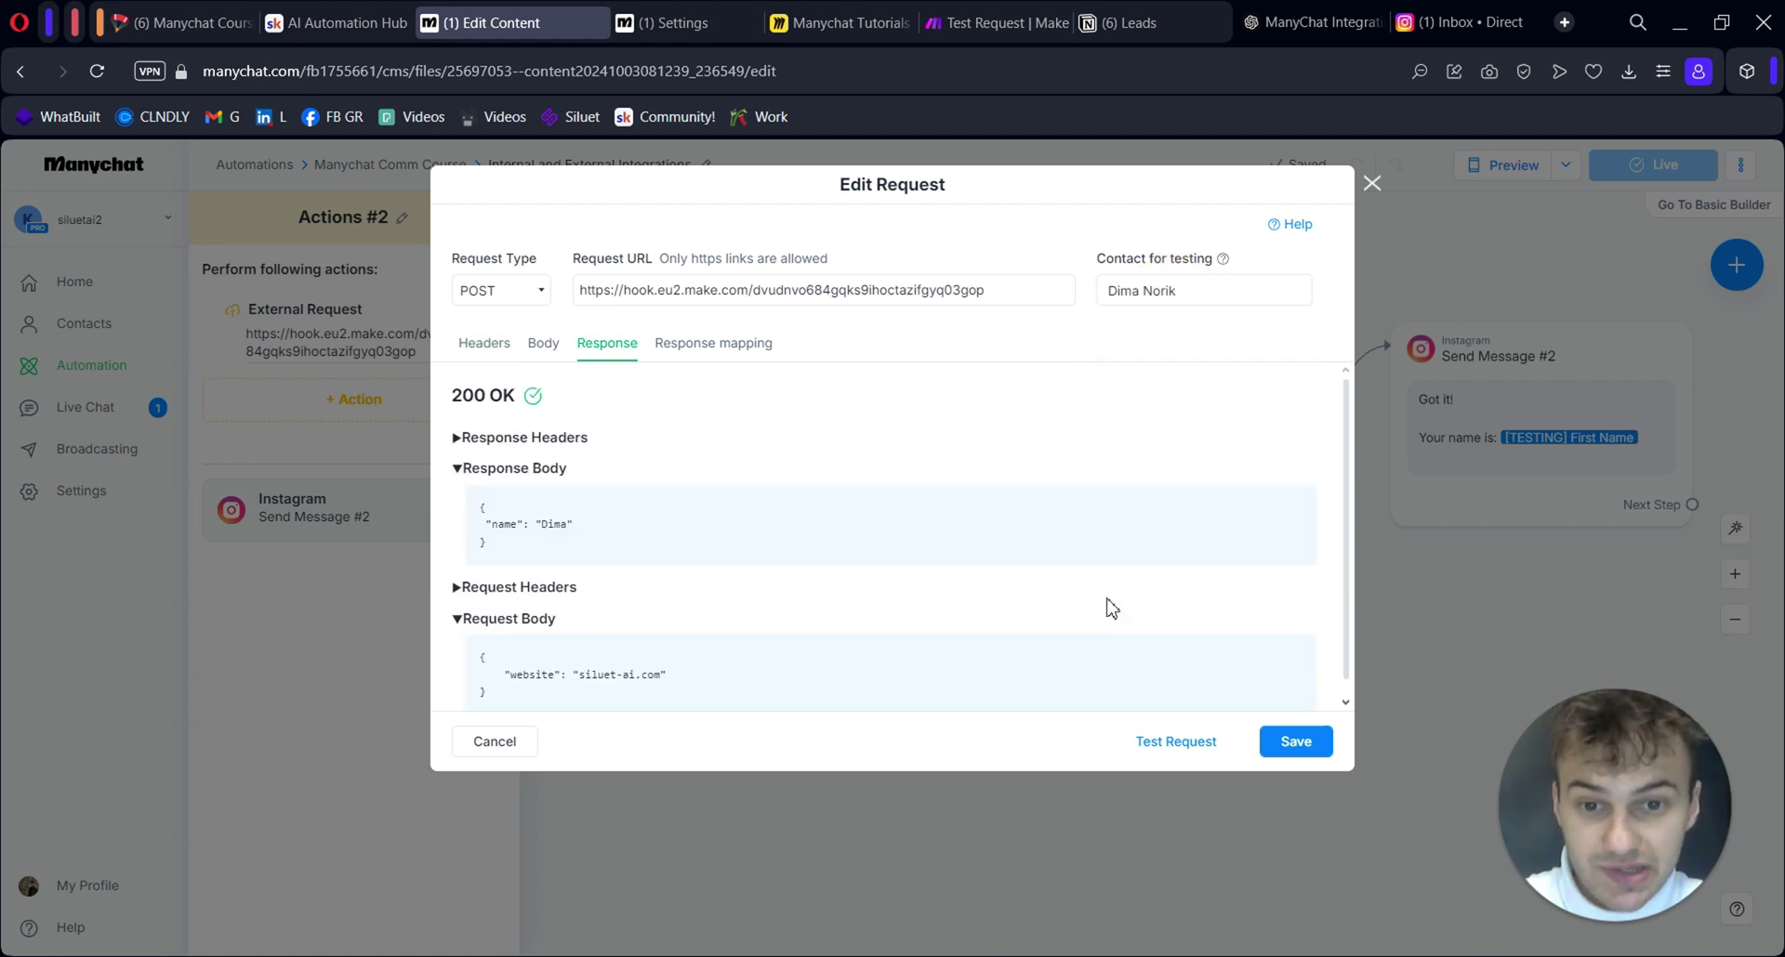
# Run Manychat's test request and check the new successful run in Make's history
pyautogui.scroll(-1, 1022, 604)
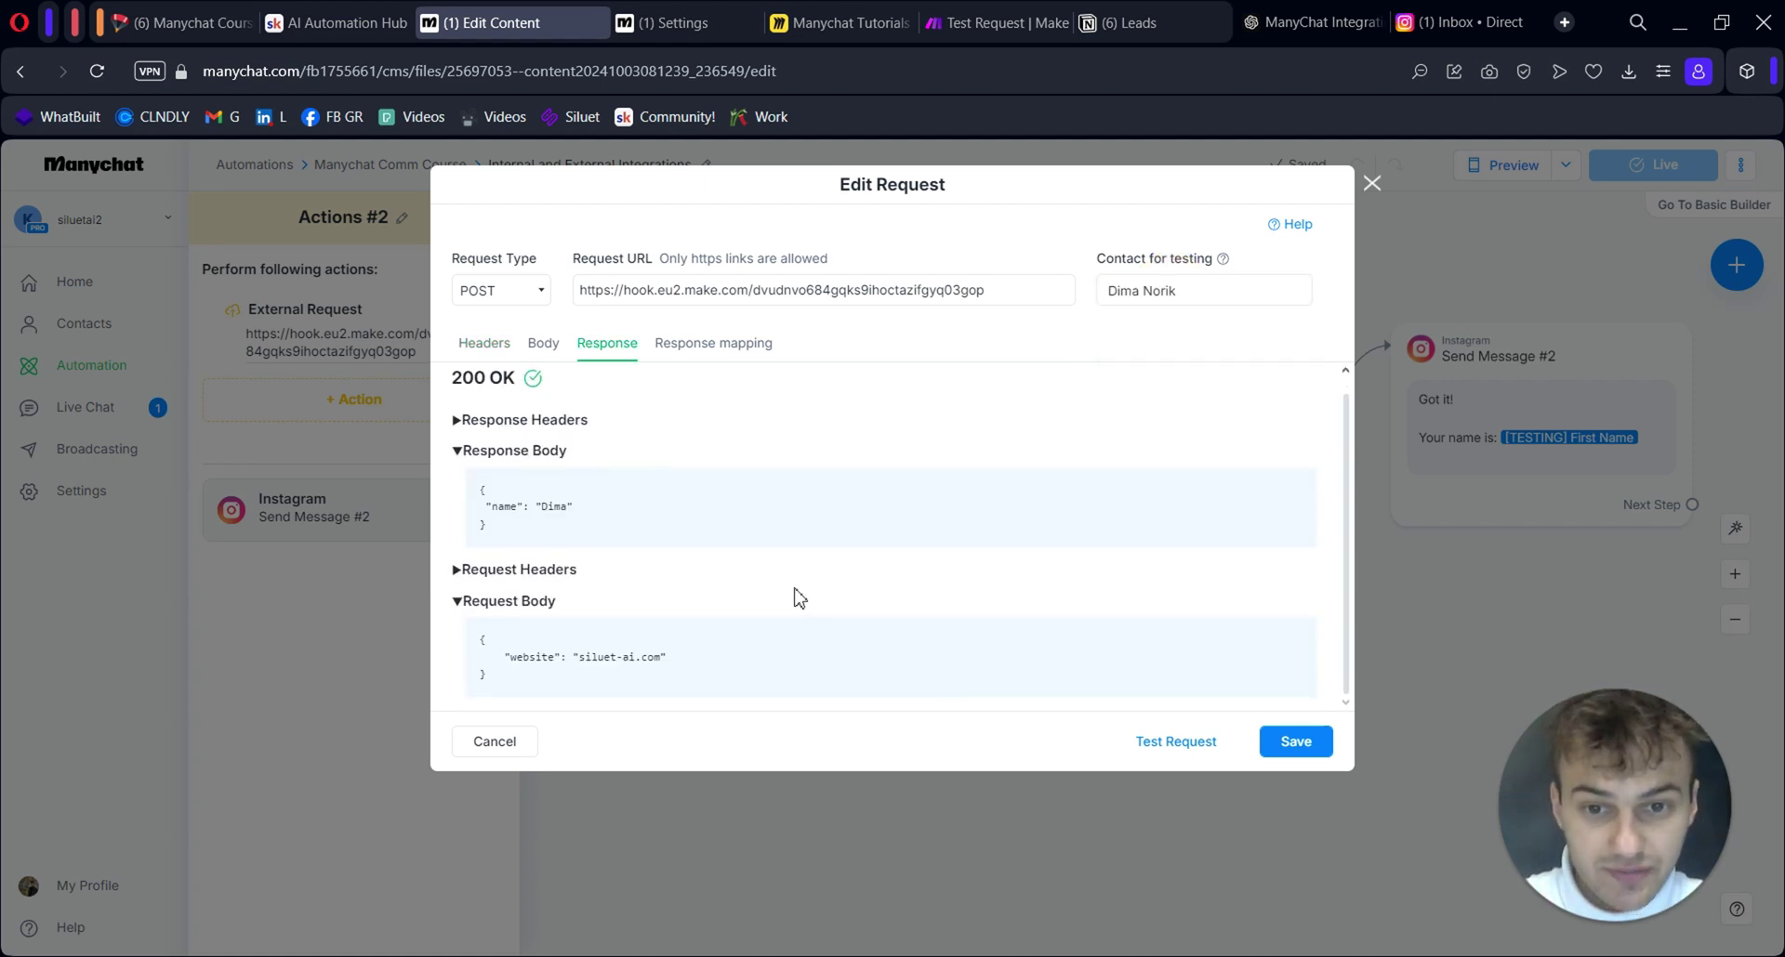
pyautogui.moveTo(568, 662); pyautogui.dragTo(493, 658)
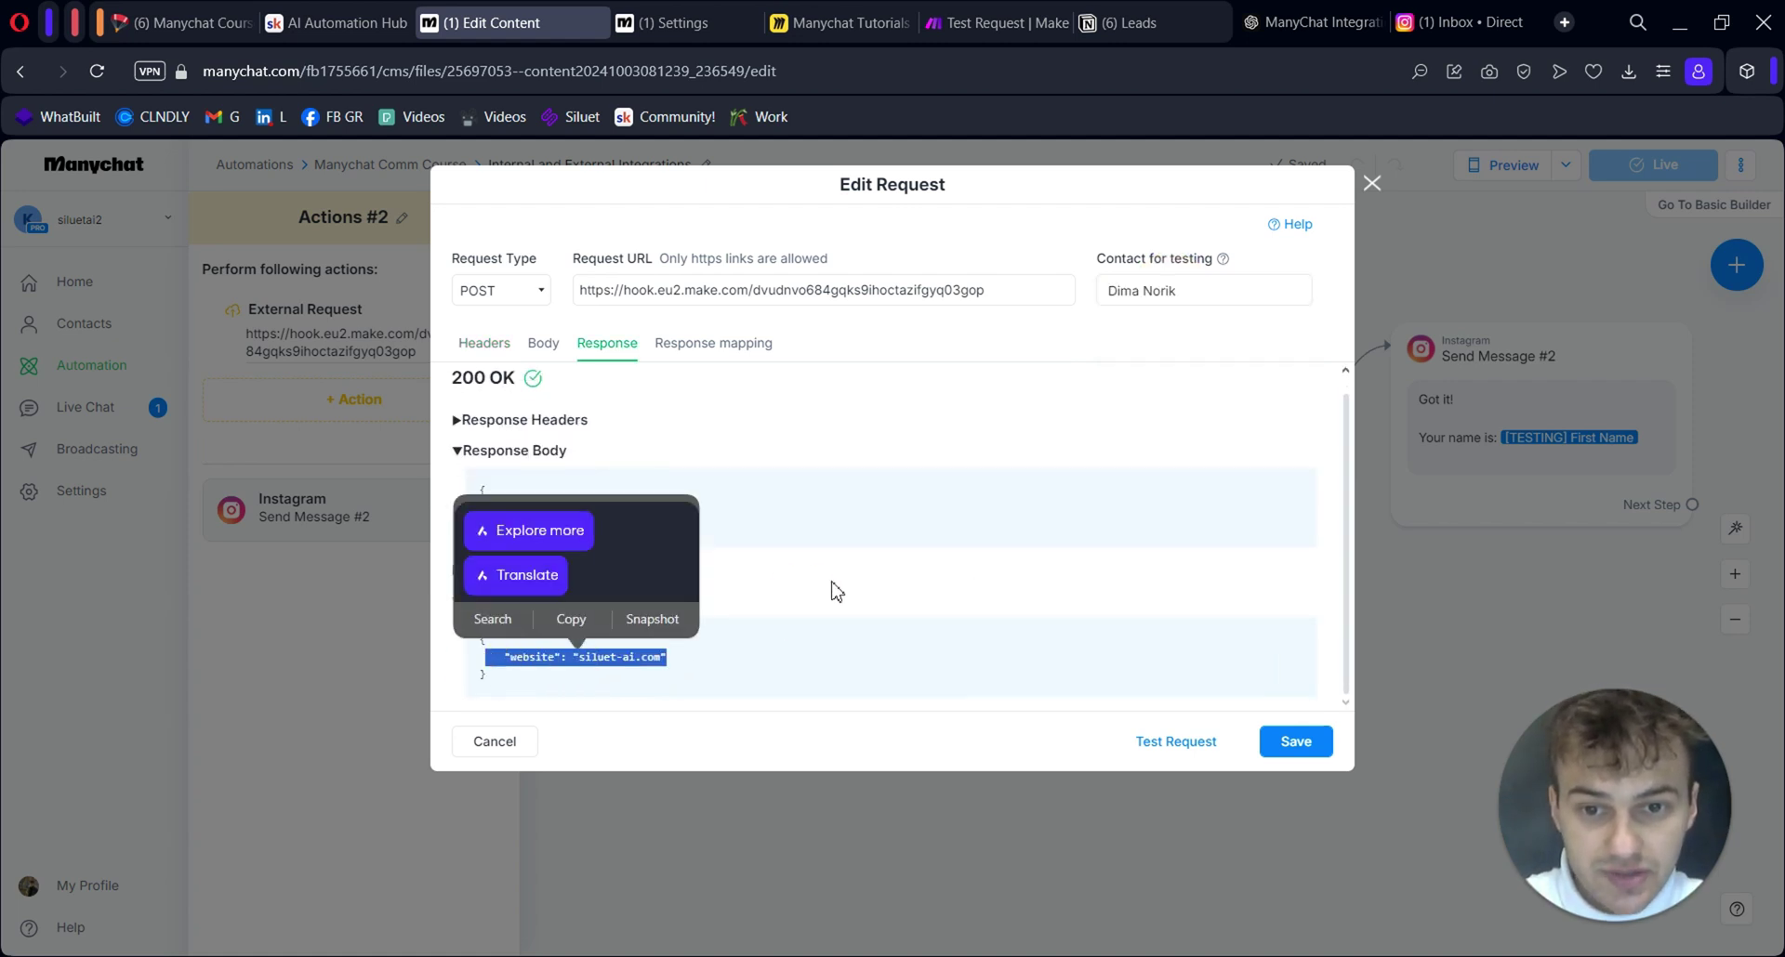
pyautogui.click(841, 593)
pyautogui.scroll(1, 839, 602)
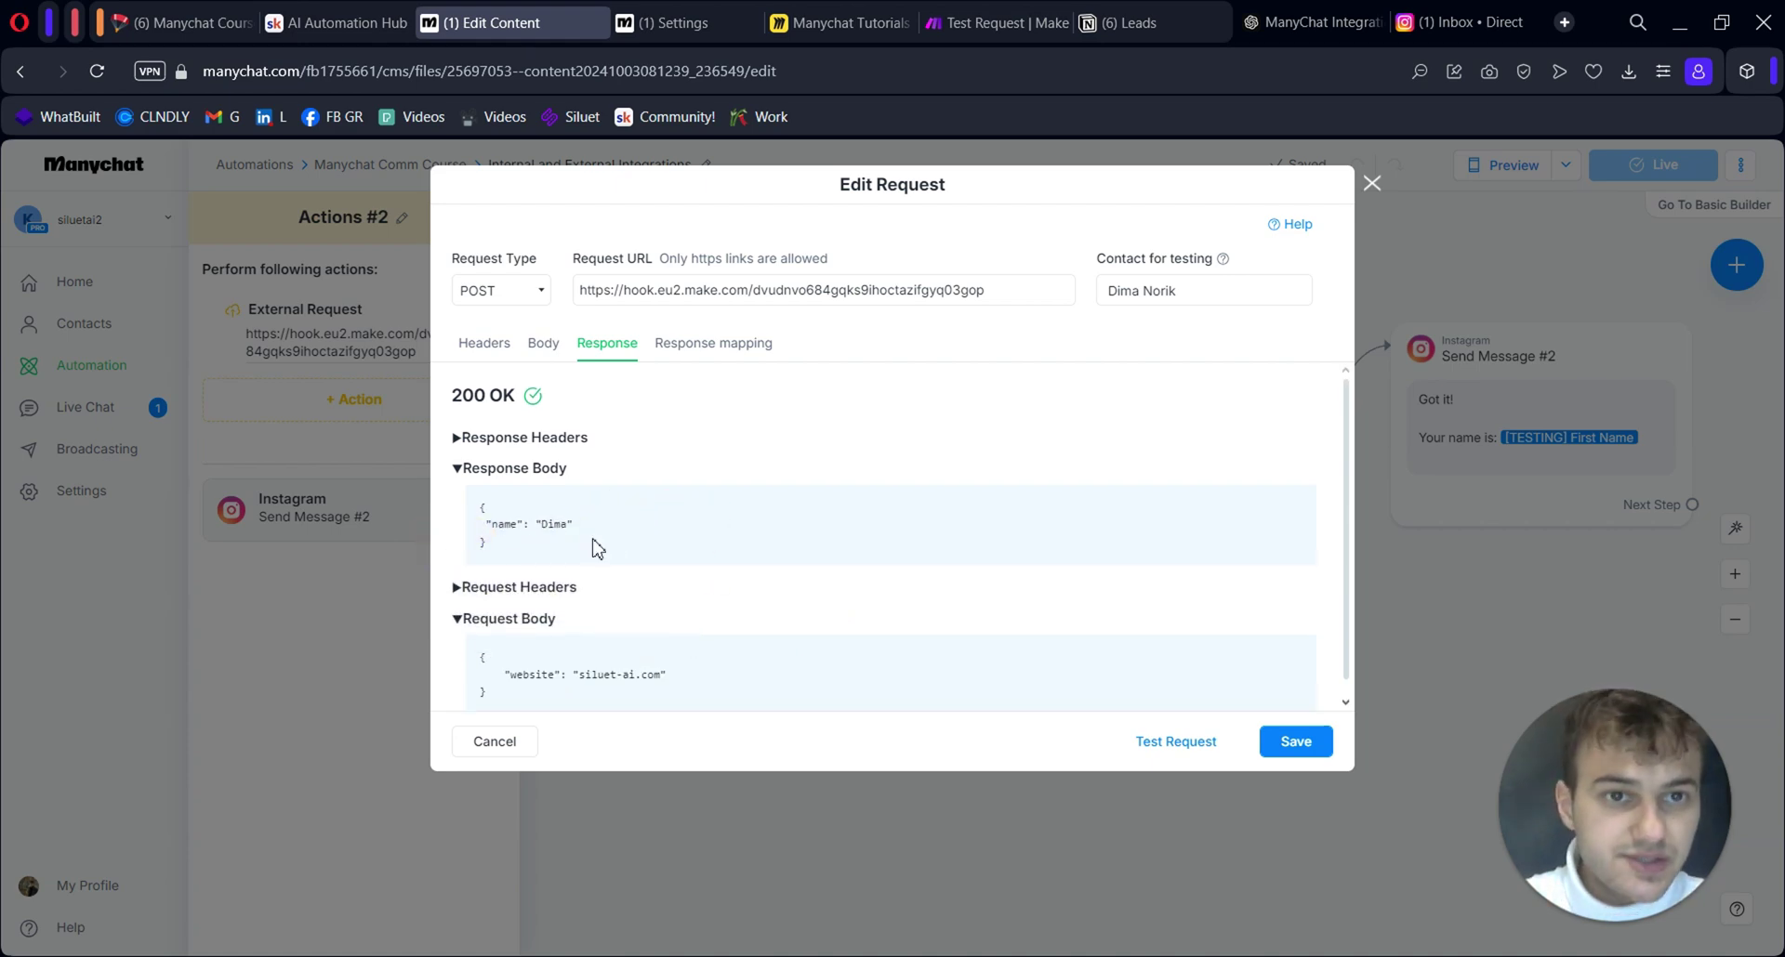
pyautogui.click(976, 22)
pyautogui.click(130, 184)
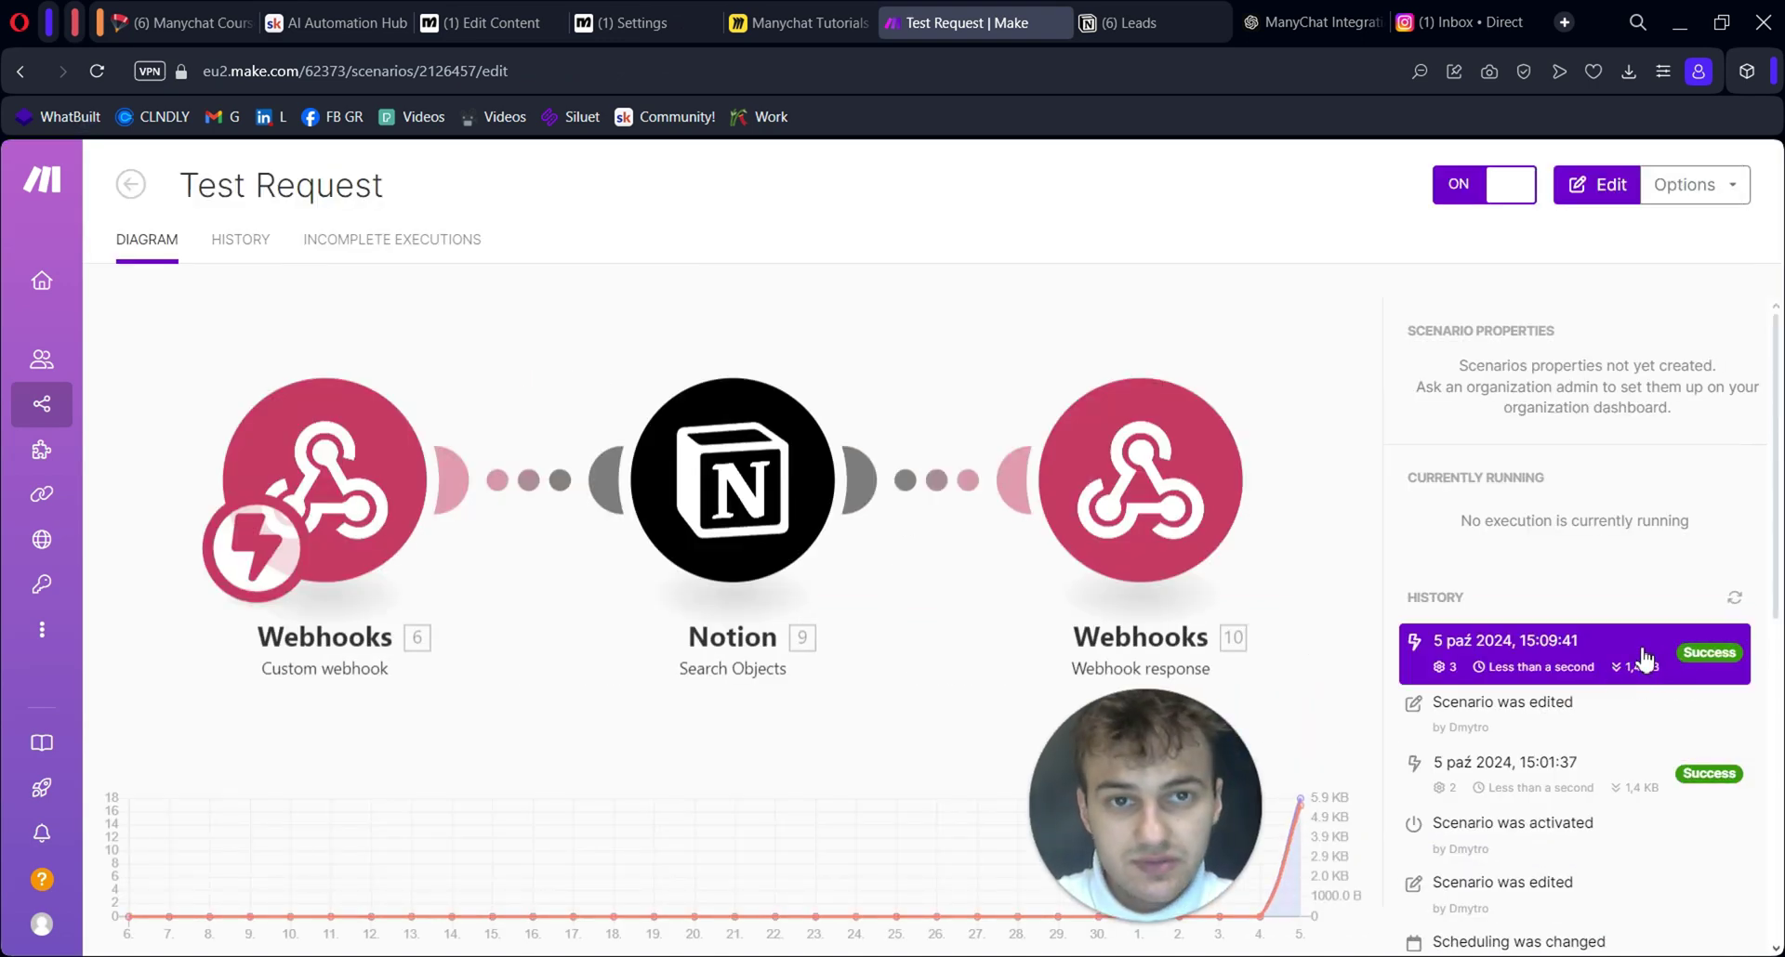
# Delete the name-question step, link the trigger to the website question, and publish the flow
pyautogui.click(466, 24)
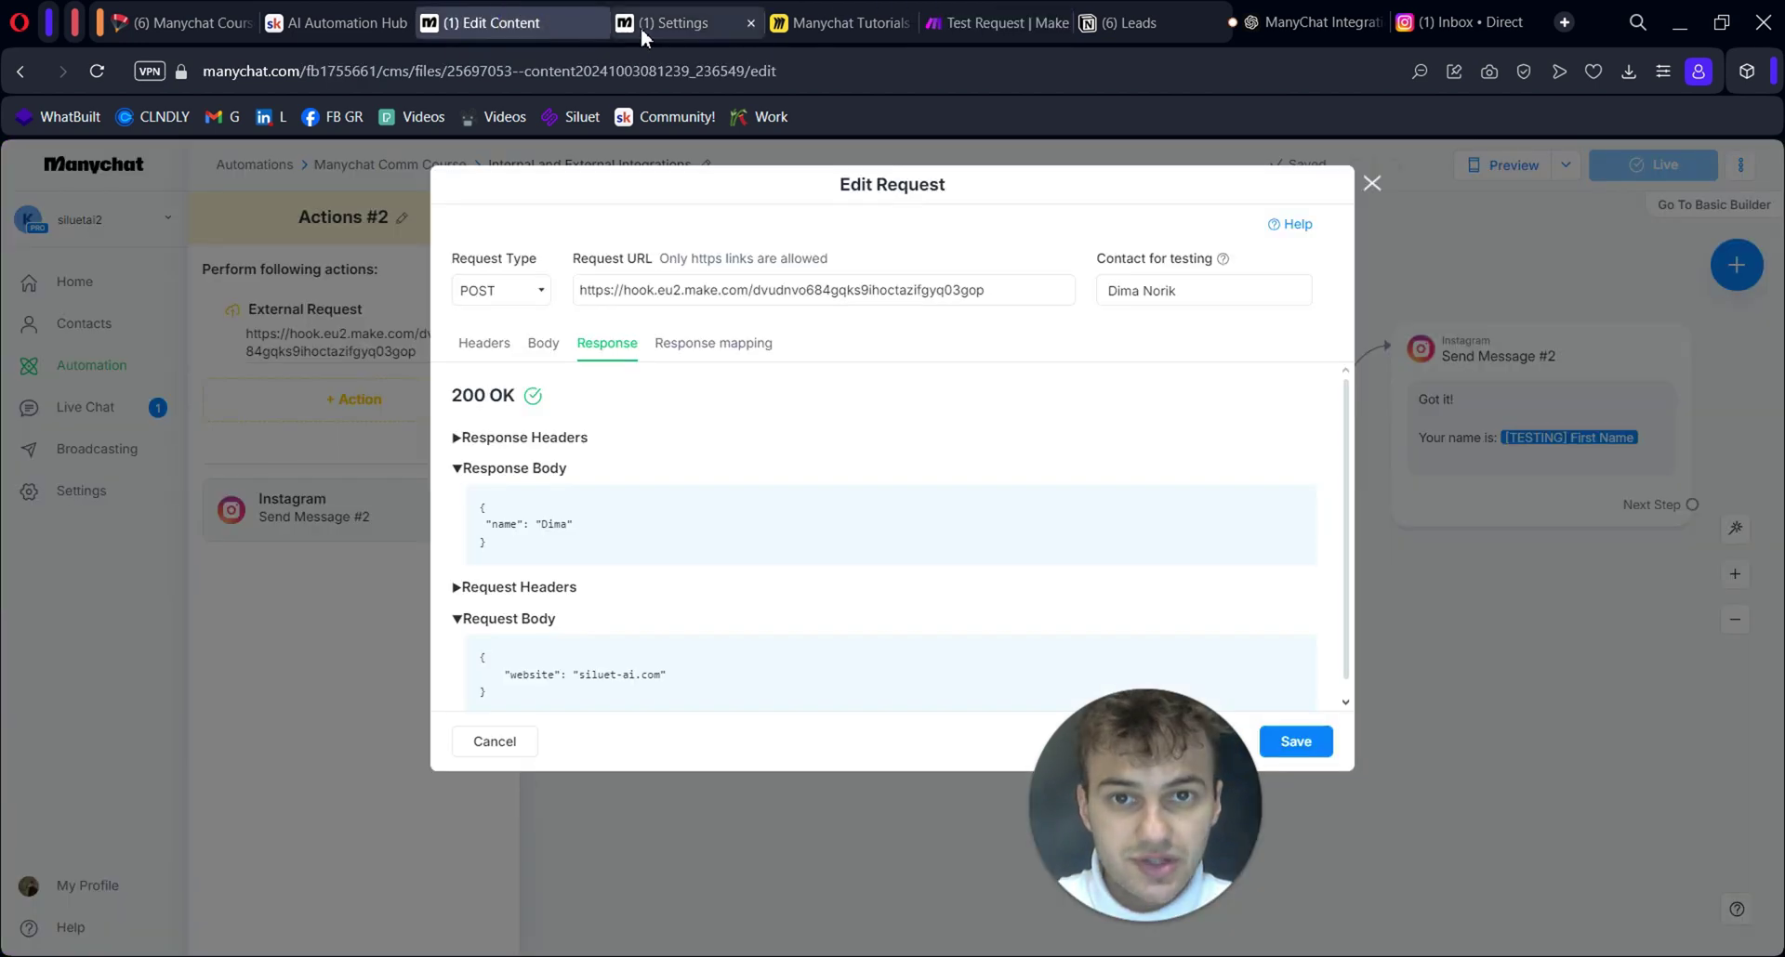
pyautogui.moveTo(717, 729); pyautogui.dragTo(900, 708)
pyautogui.scroll(-2, 900, 708)
pyautogui.moveTo(789, 758); pyautogui.dragTo(1007, 693)
pyautogui.scroll(-2, 948, 682)
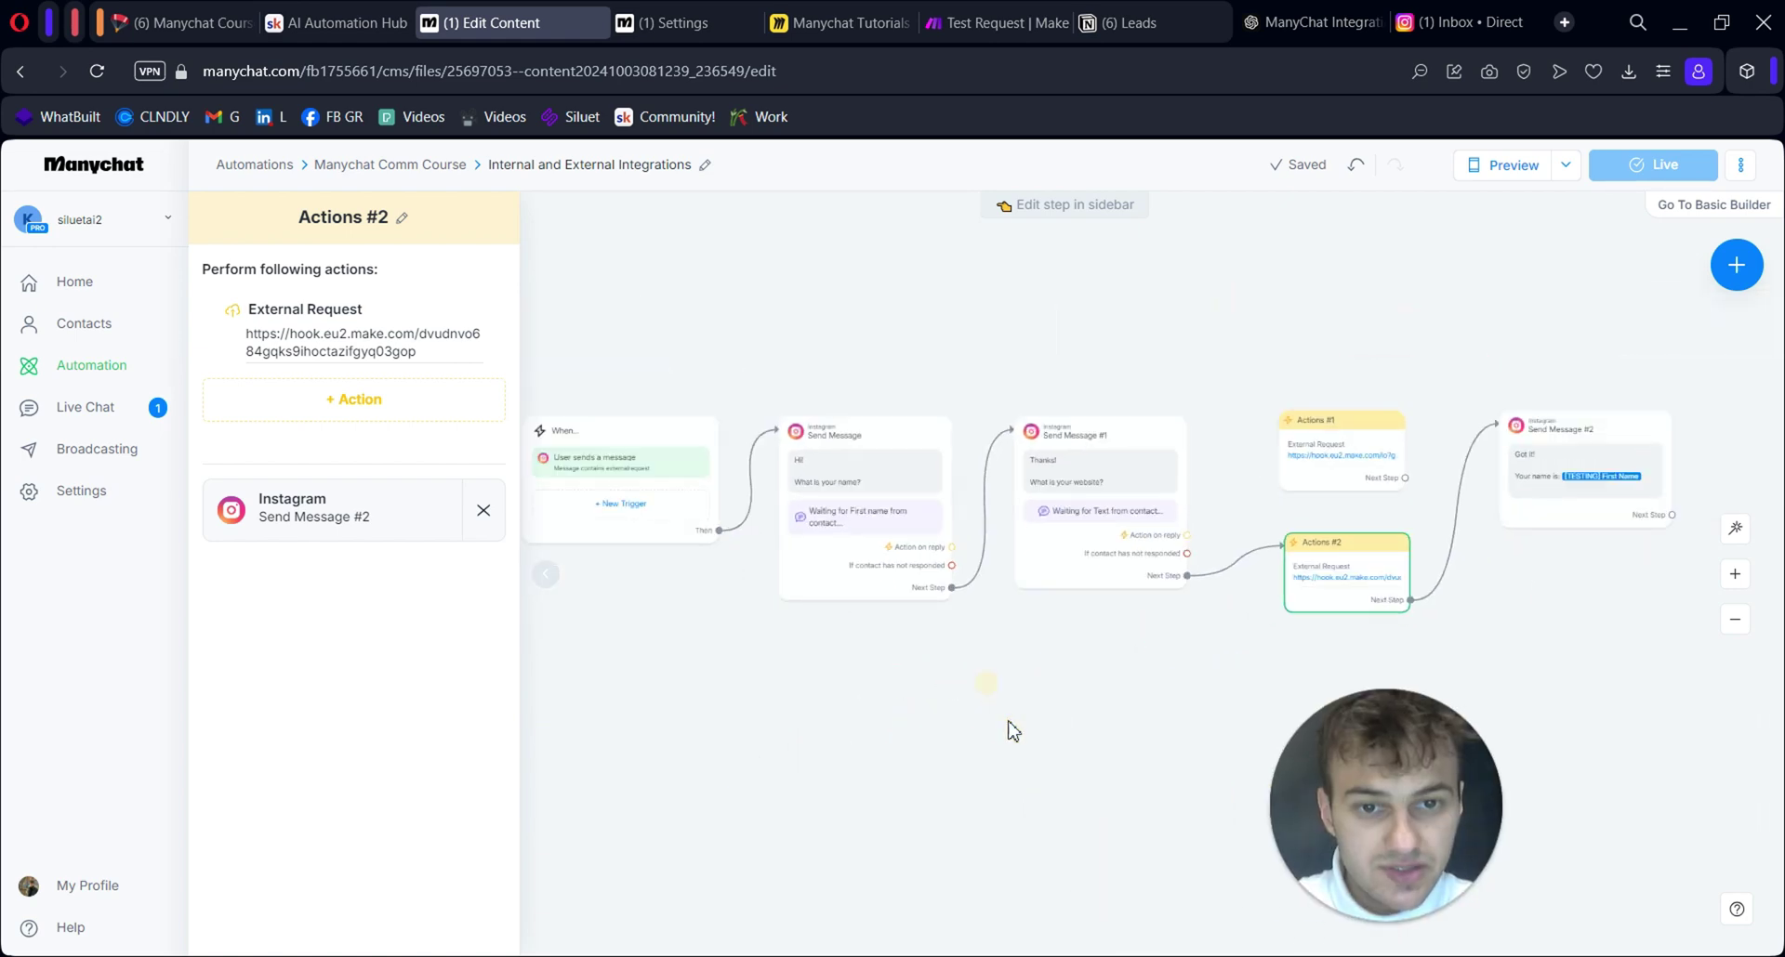
pyautogui.scroll(3, 1007, 729)
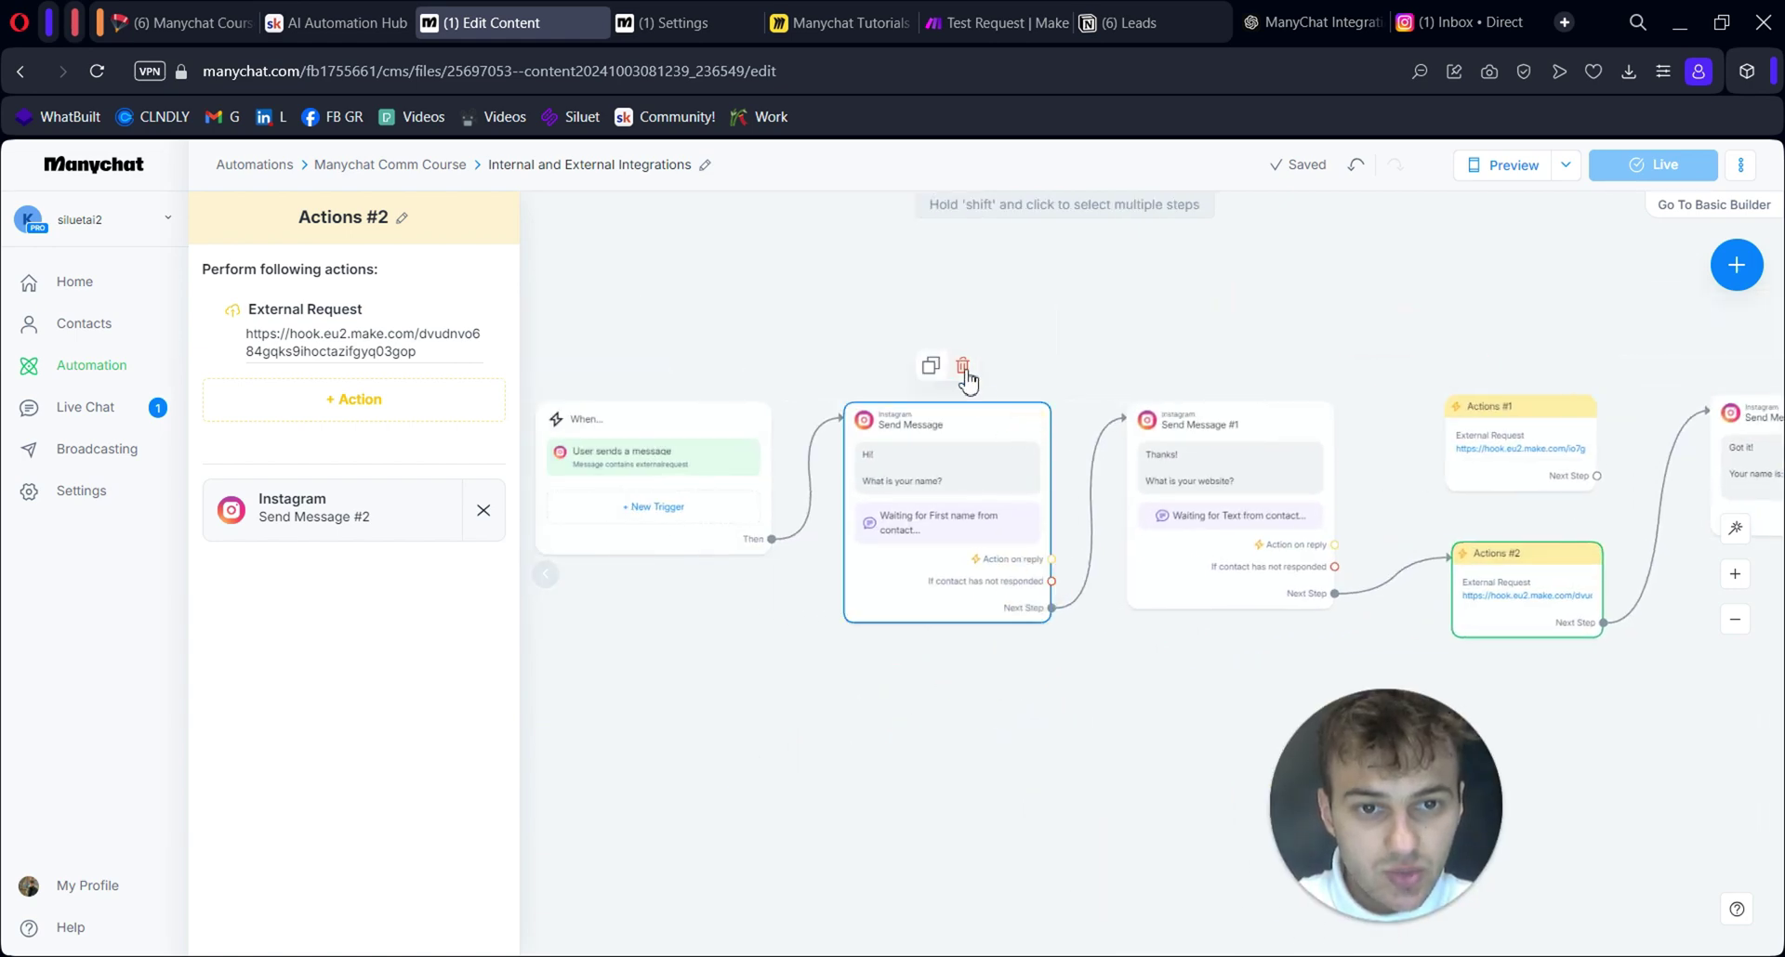
pyautogui.click(963, 367)
pyautogui.press('Return')
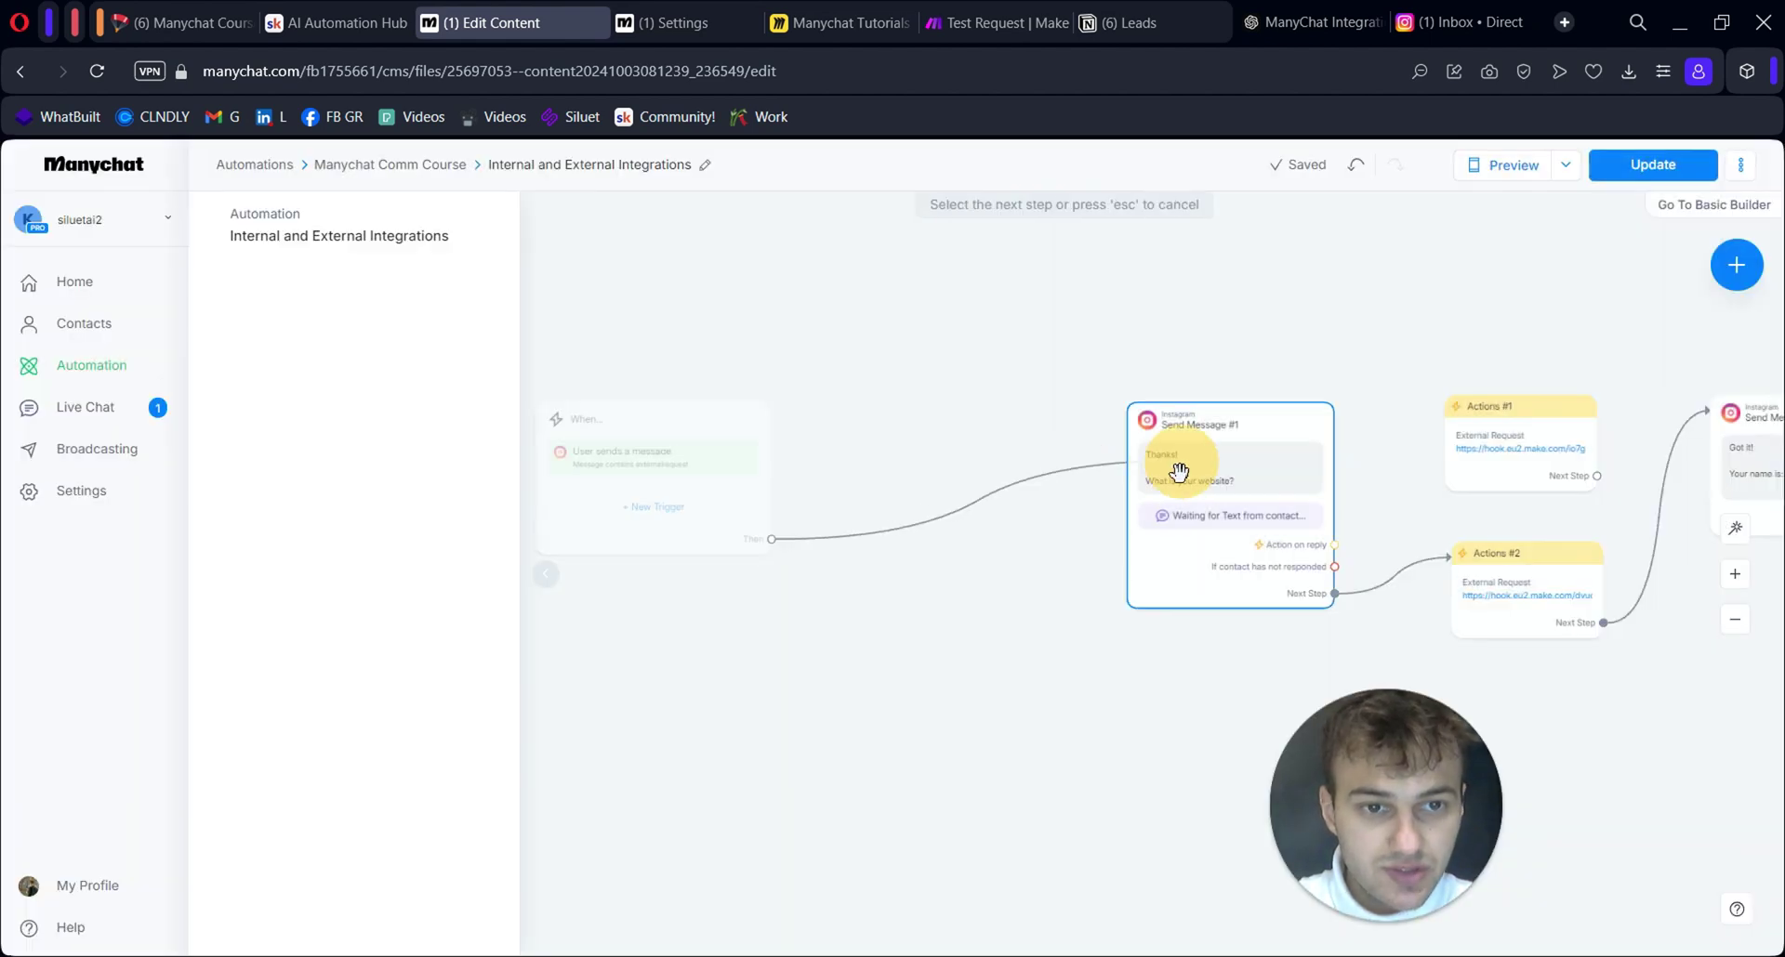
pyautogui.moveTo(1176, 471); pyautogui.dragTo(957, 493)
pyautogui.moveTo(1123, 722); pyautogui.dragTo(976, 661)
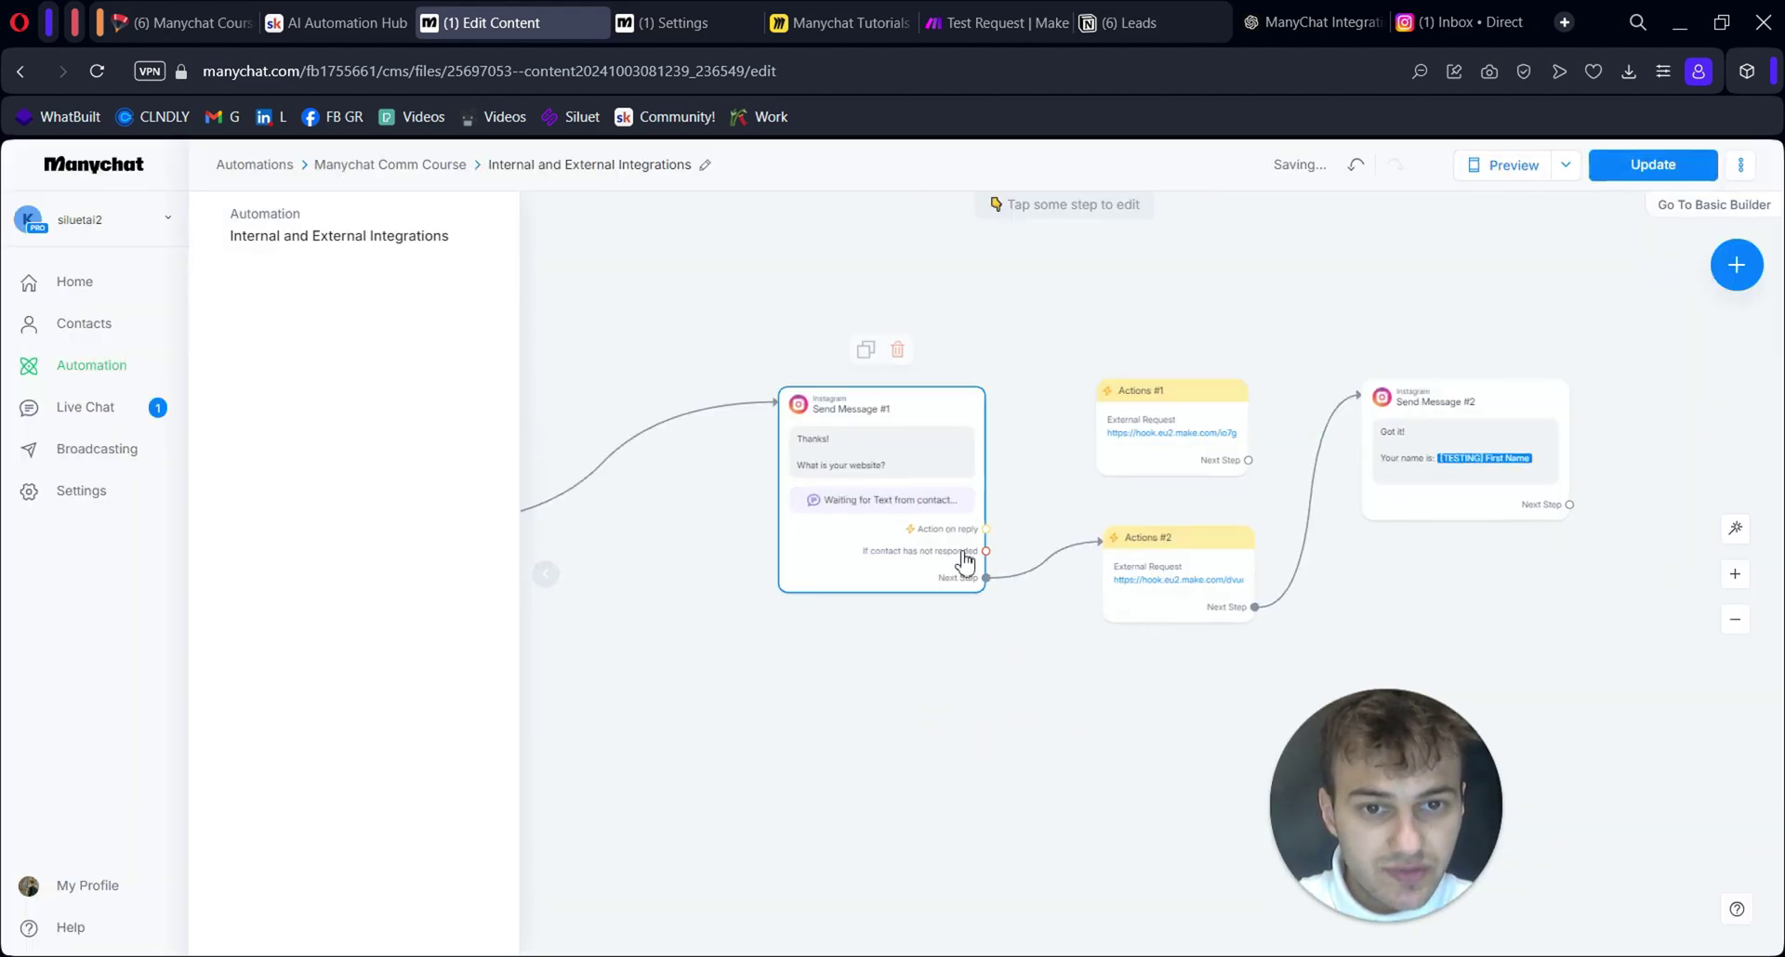
pyautogui.moveTo(1128, 669); pyautogui.dragTo(1067, 692)
pyautogui.click(1630, 158)
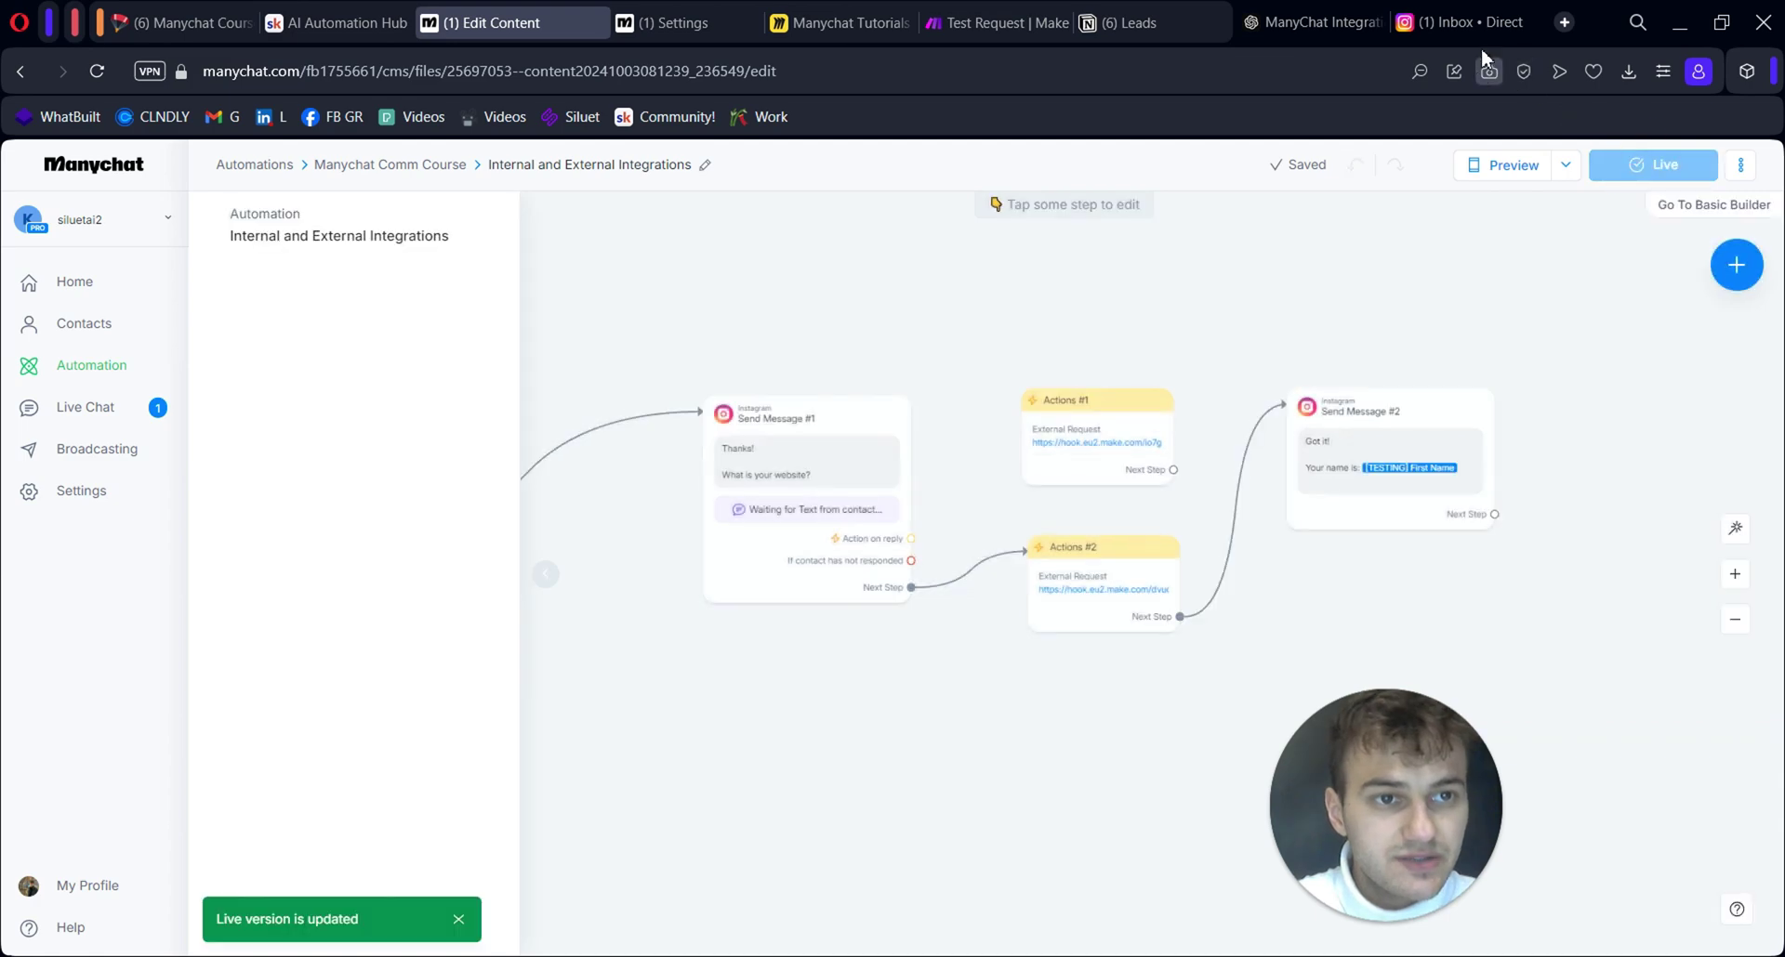
# In the Instagram chat, send 'externalrequest', then reply with 'siluet-ai.com'
pyautogui.click(1454, 21)
pyautogui.click(754, 917)
pyautogui.write('externalrequest')
pyautogui.press('Return')
pyautogui.click(779, 906)
pyautogui.write('siluet-ai.com')
pyautogui.press('Return')
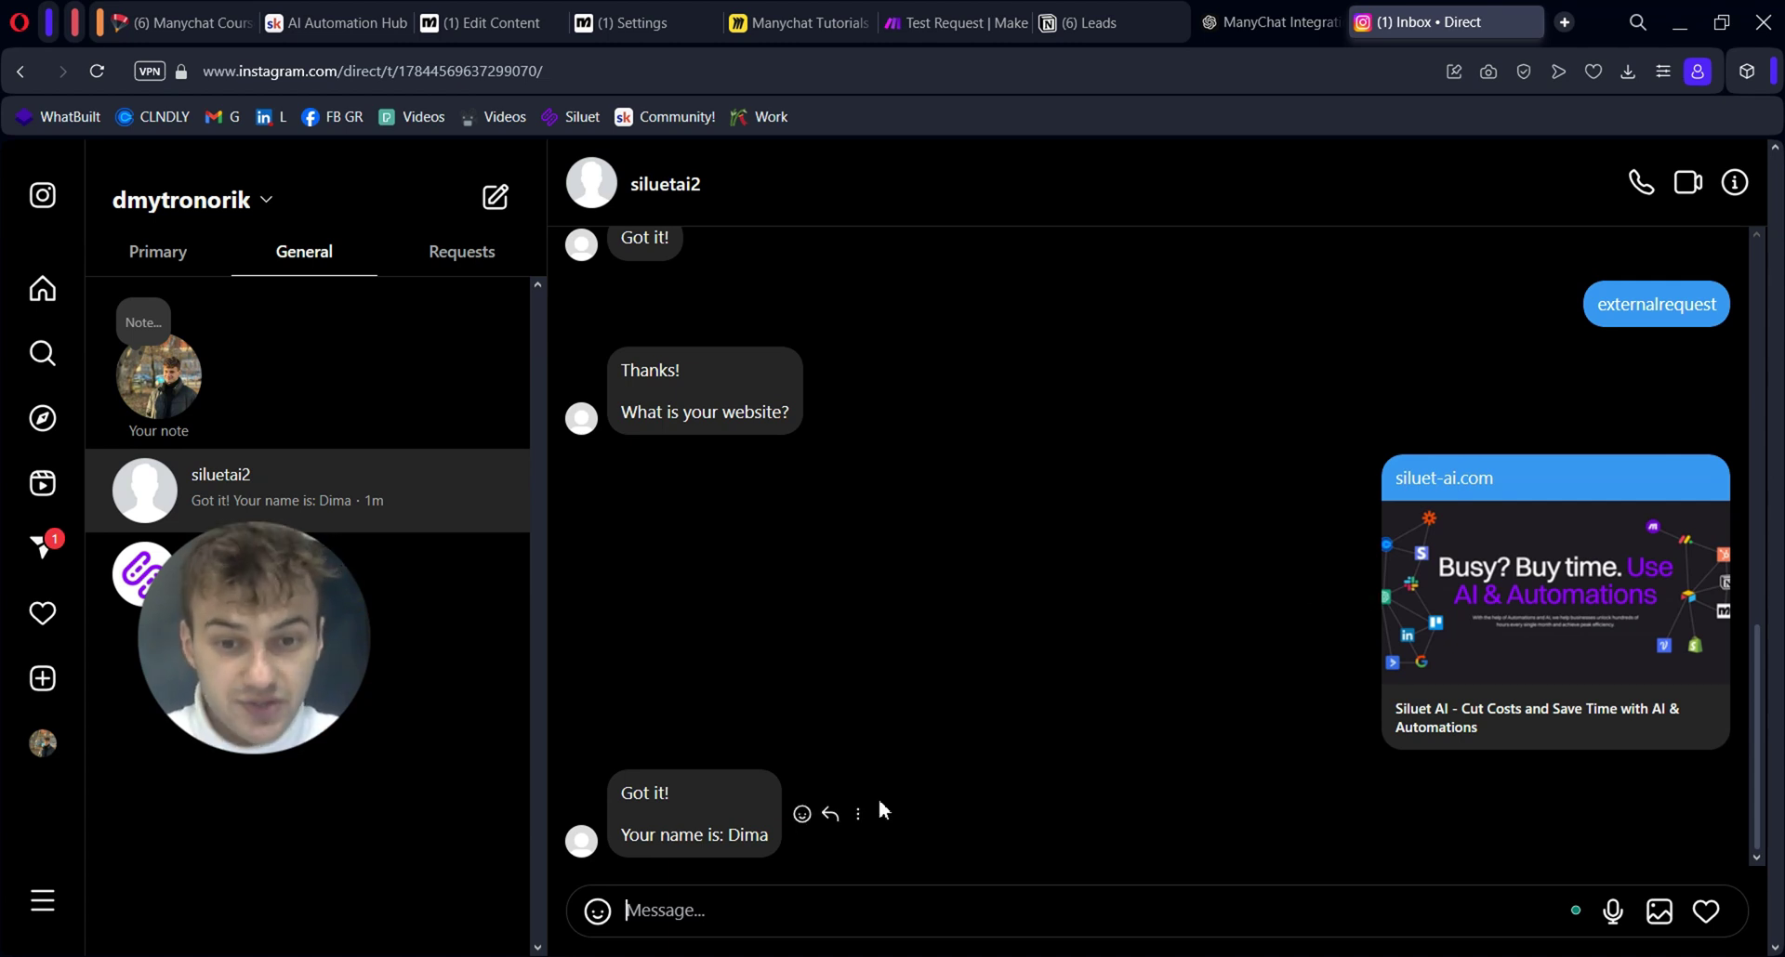
# Select the webhook-fetched name in the bot's Instagram reply, then return to the Manychat flow builder
pyautogui.moveTo(730, 834); pyautogui.dragTo(789, 874)
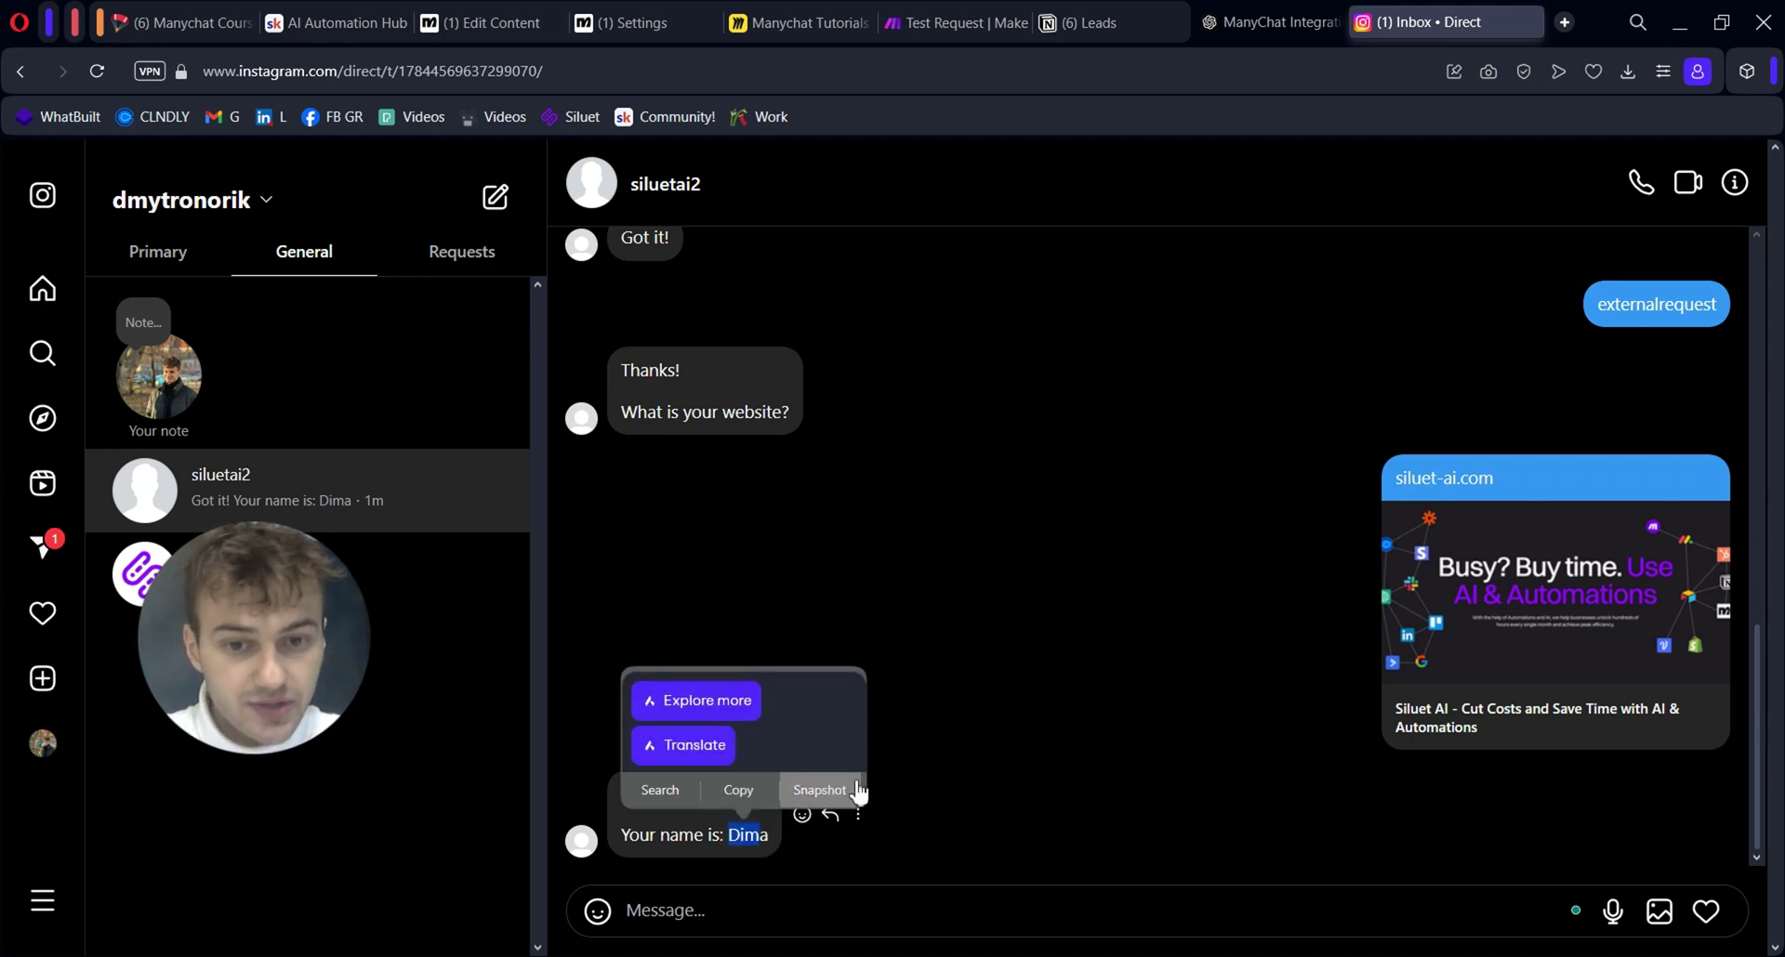
pyautogui.hotkey('ctrl', 'Tab')
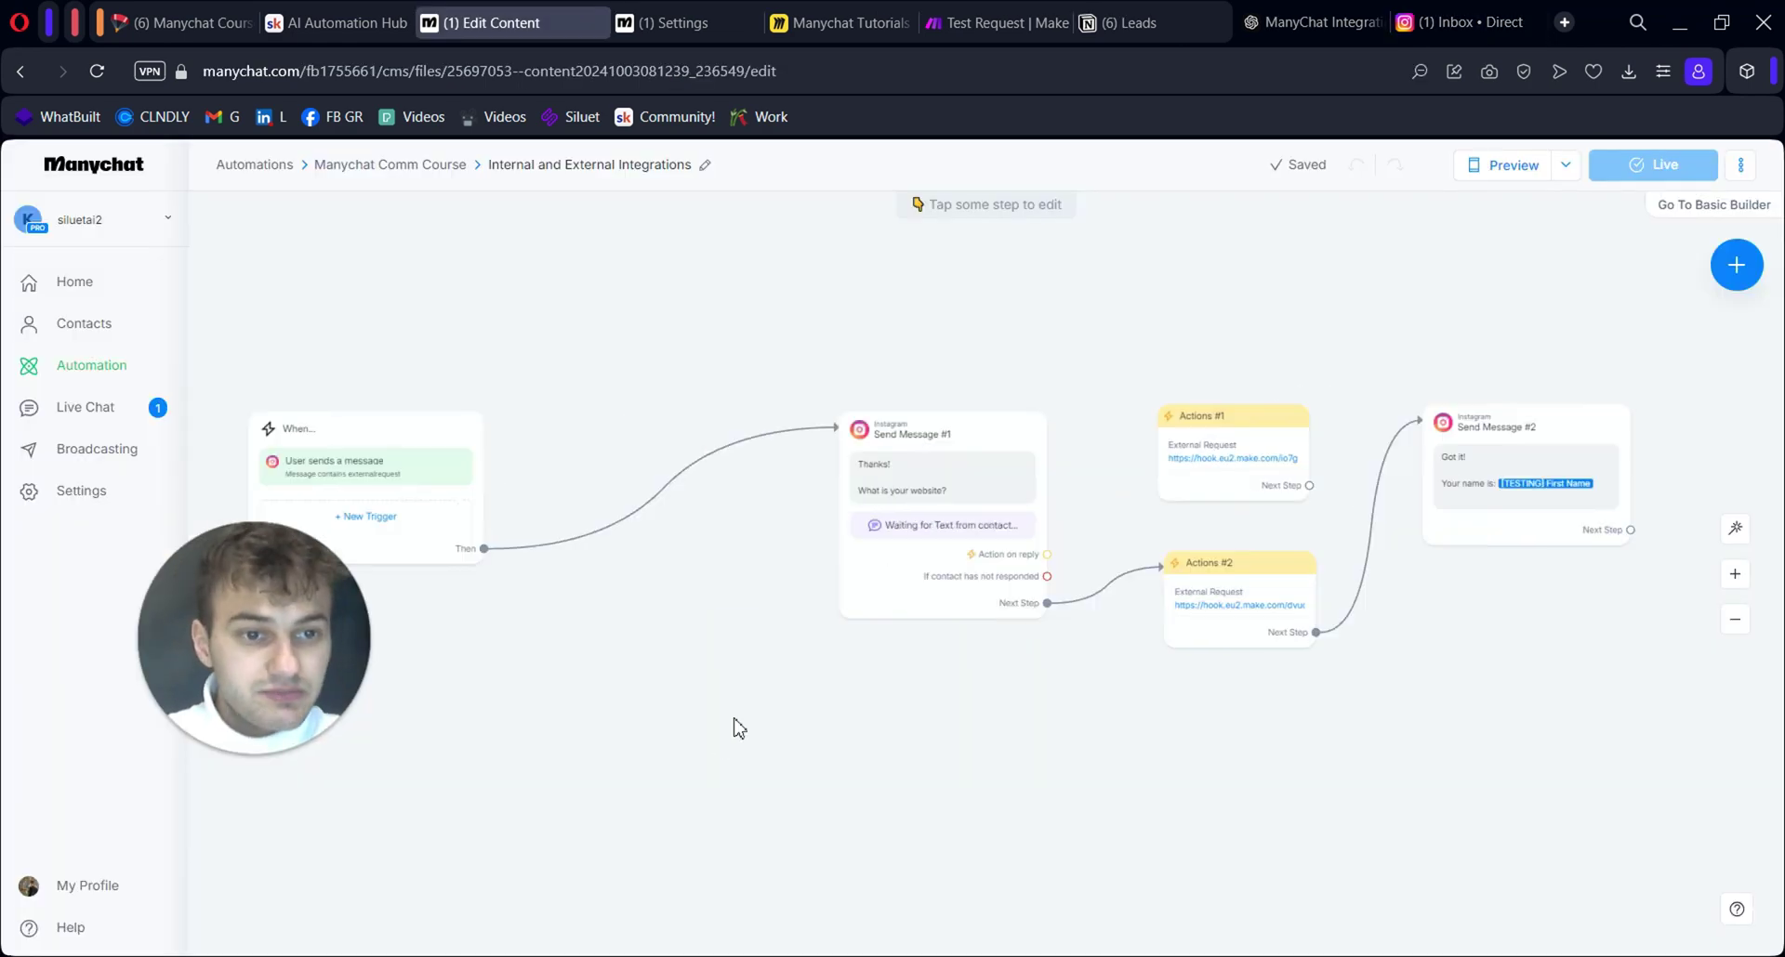
pyautogui.moveTo(300, 671); pyautogui.dragTo(662, 651)
pyautogui.scroll(2, 995, 699)
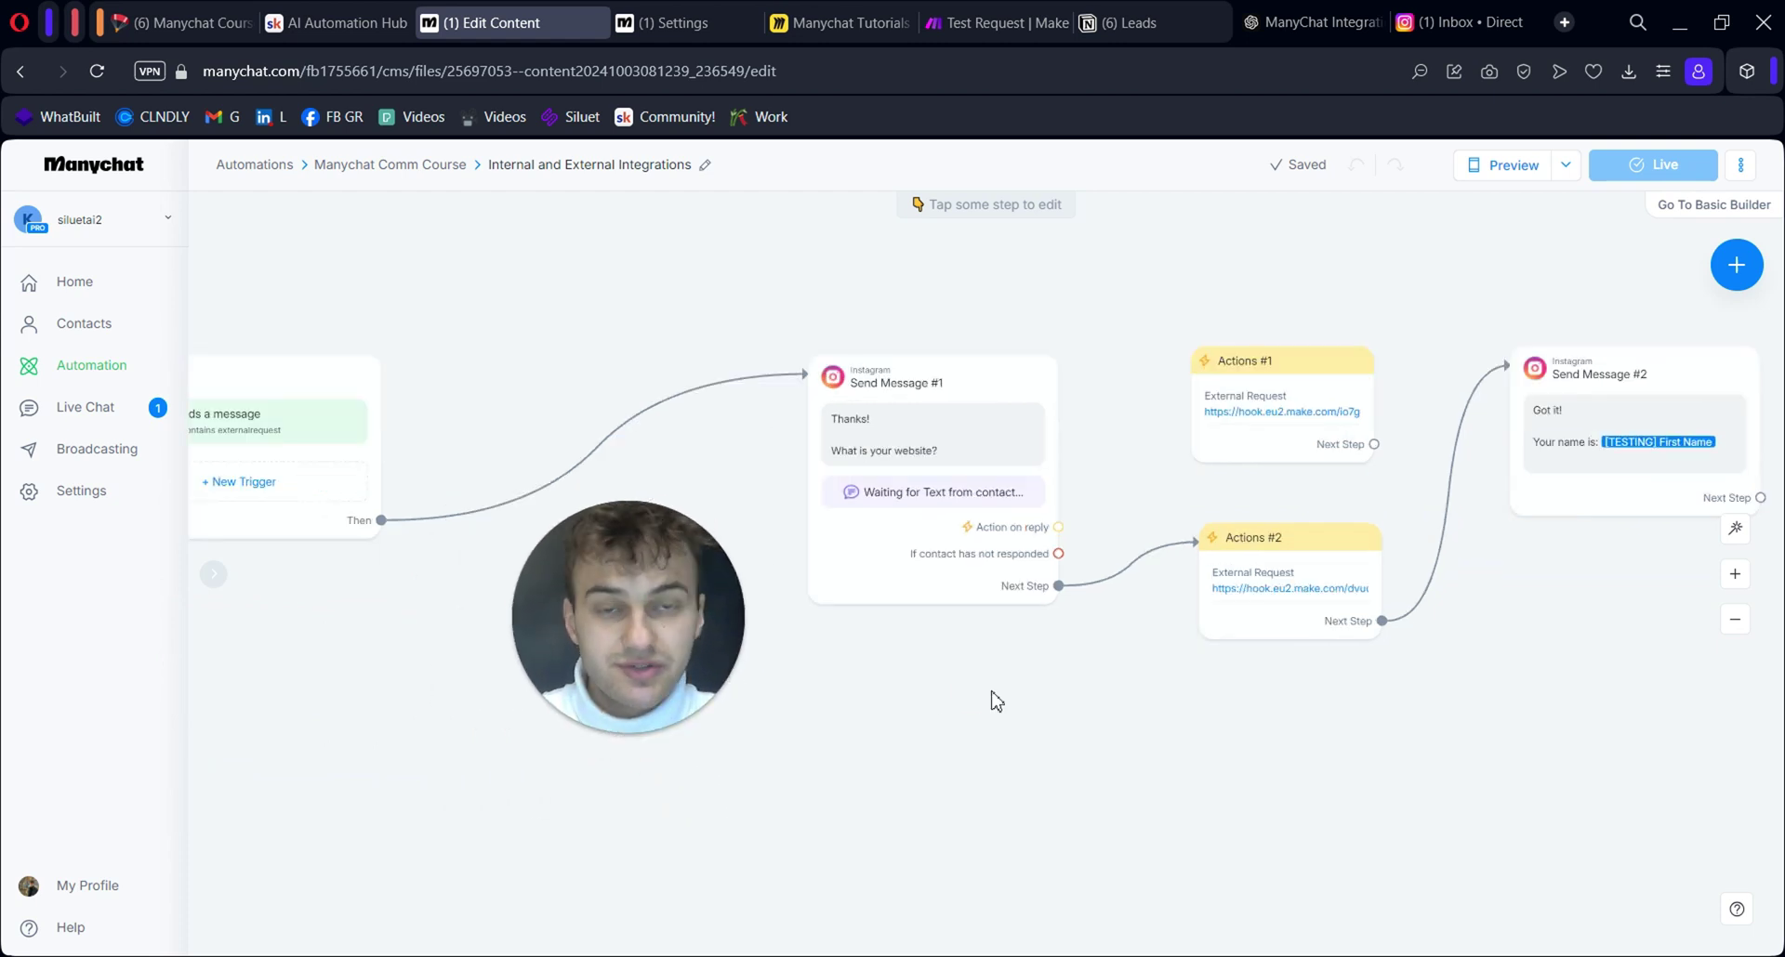
pyautogui.click(1051, 769)
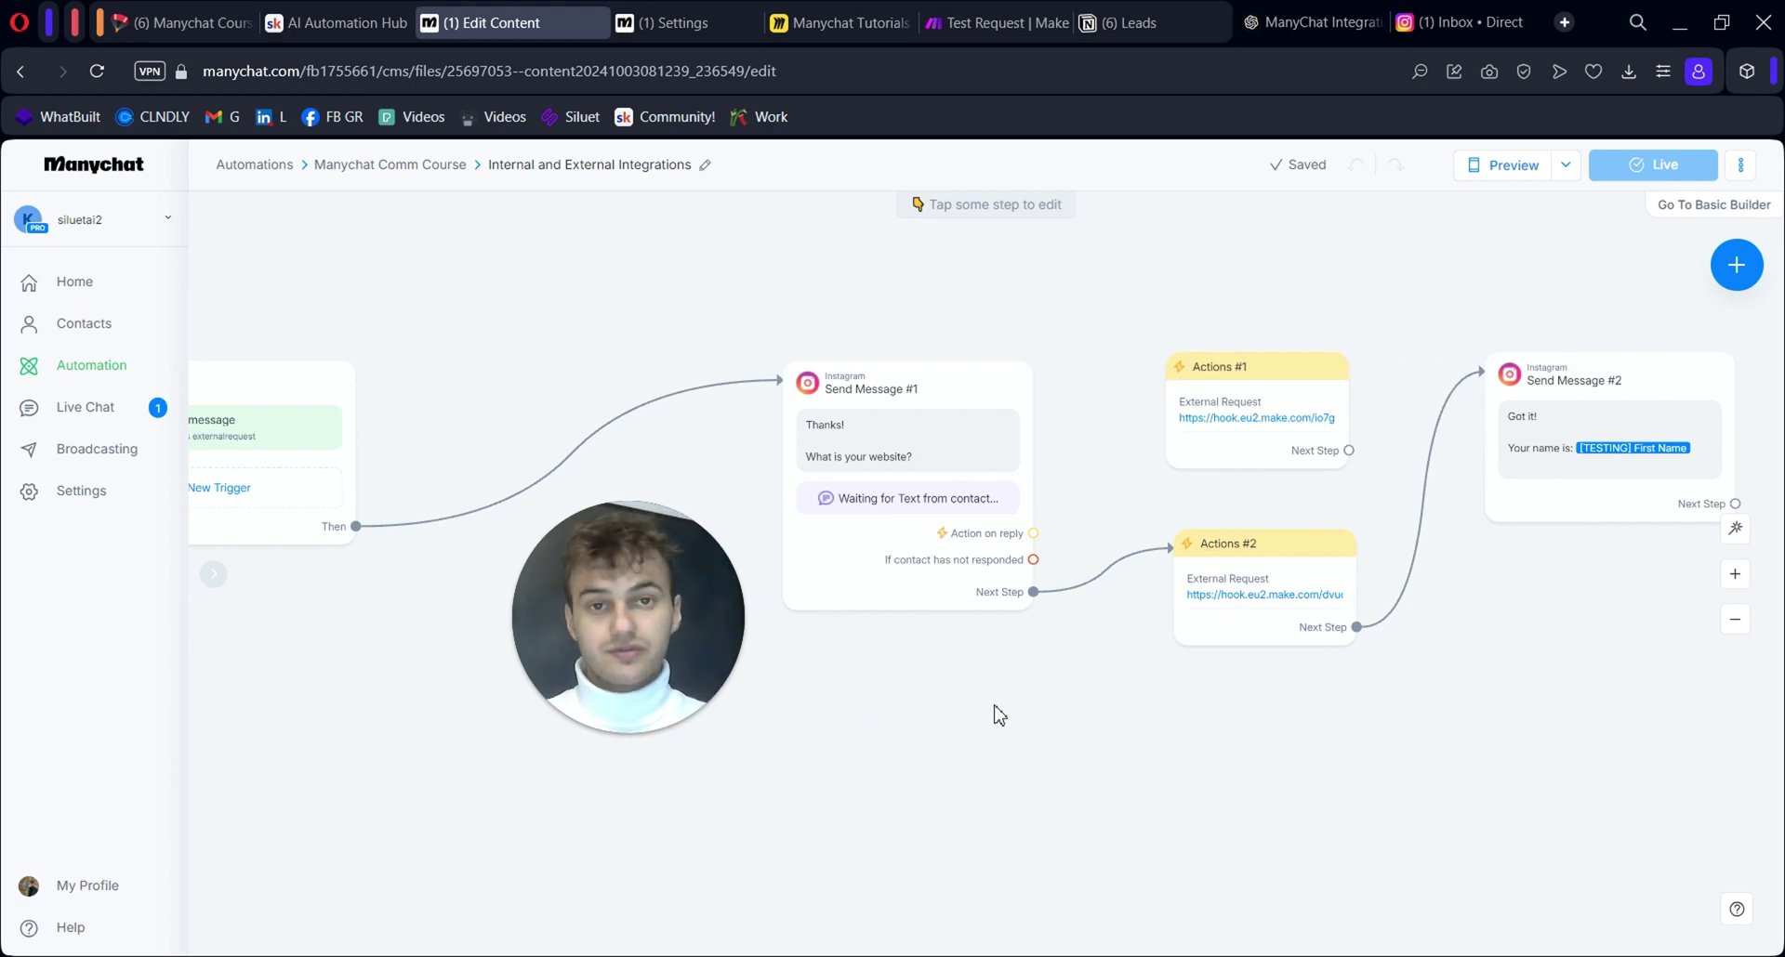
pyautogui.scroll(1, 976, 729)
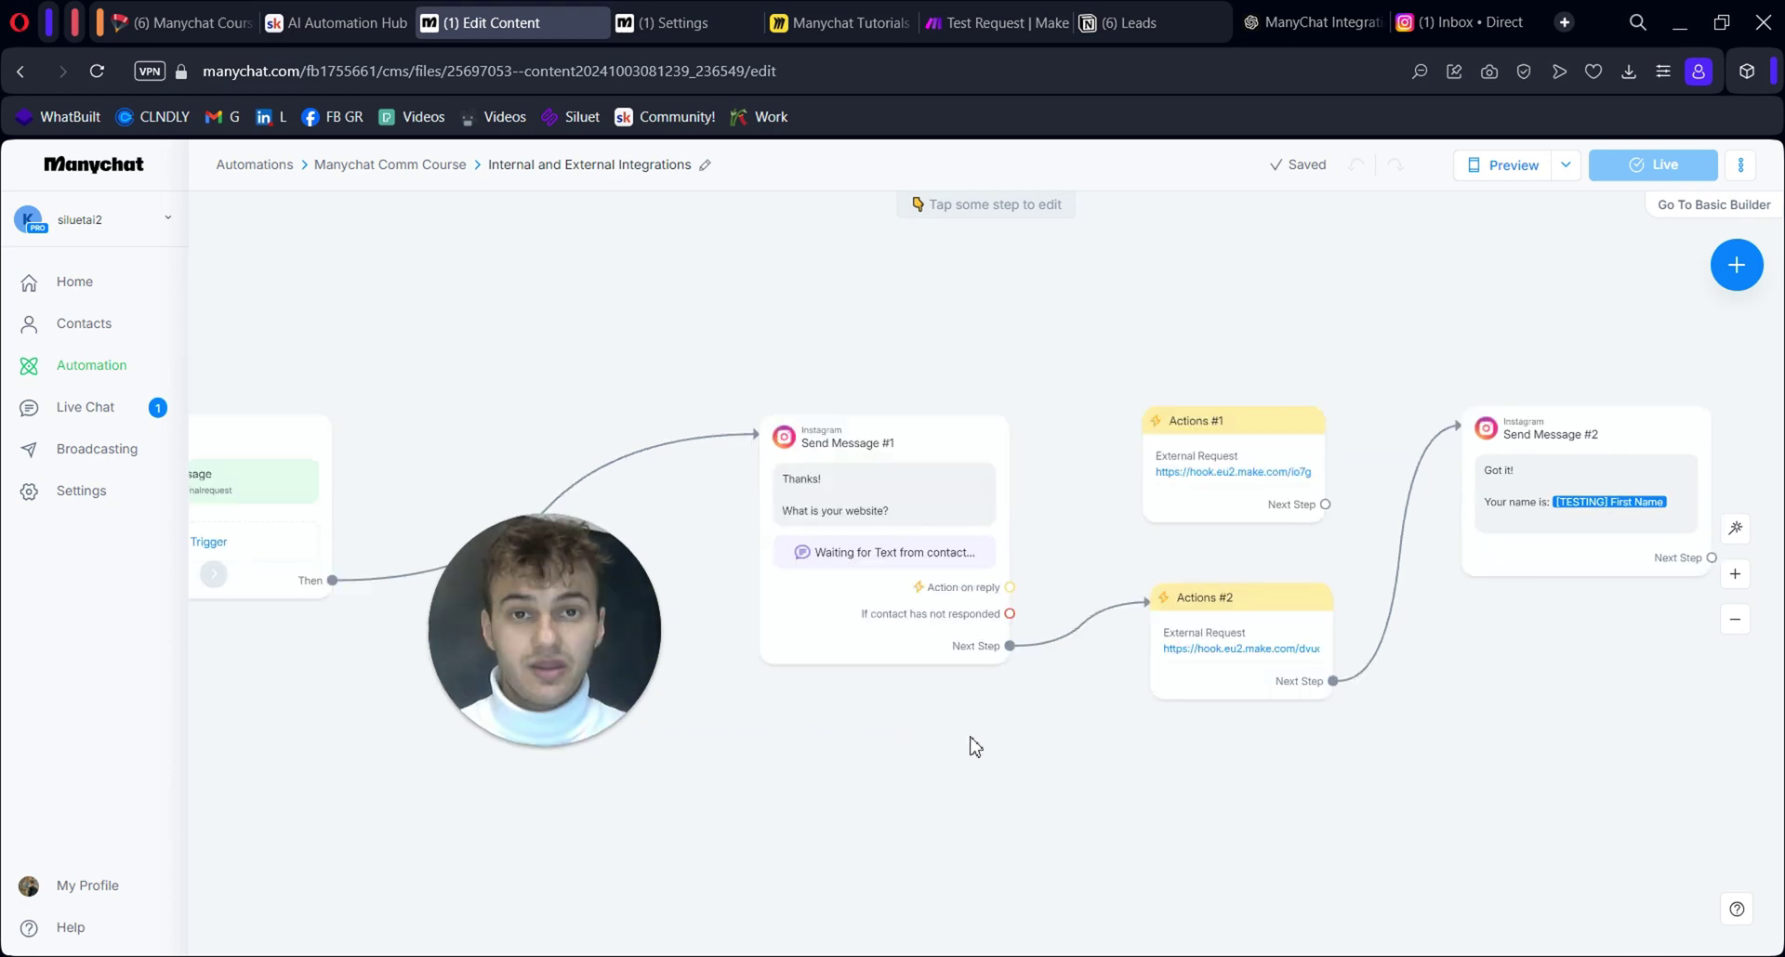